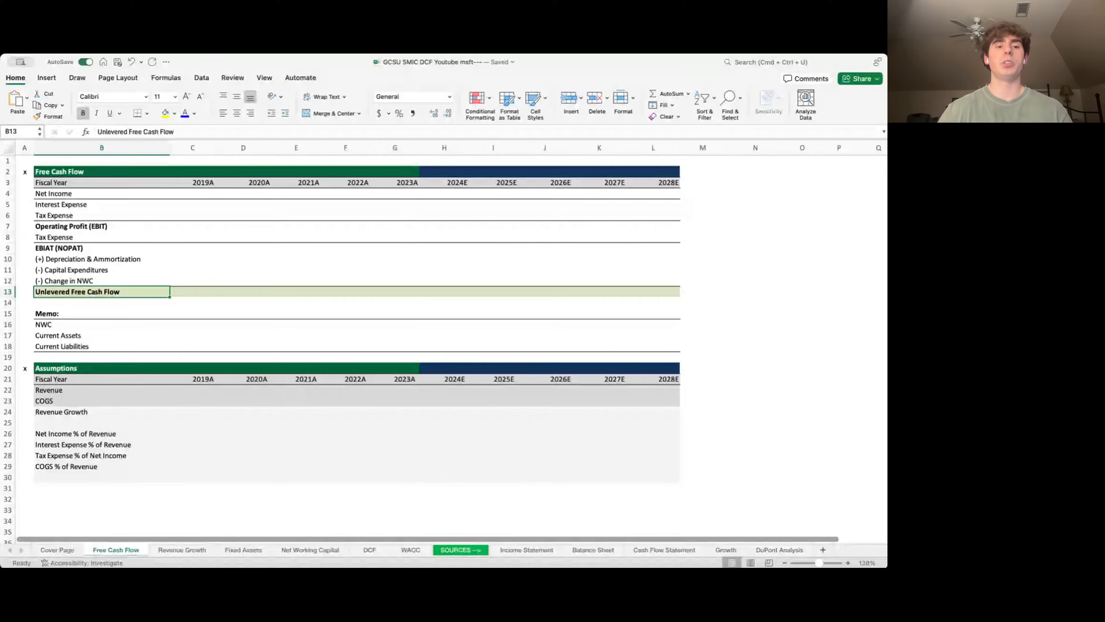
- Review the Free Cash Flow line items from Net Income down to Unlevered Free Cash Flow
{"action": "key", "text": "Up"}
{"action": "key", "text": "Up"}
{"action": "key", "text": "Up"}
{"action": "key", "text": "Up"}
{"action": "key", "text": "Up"}
{"action": "key", "text": "Up"}
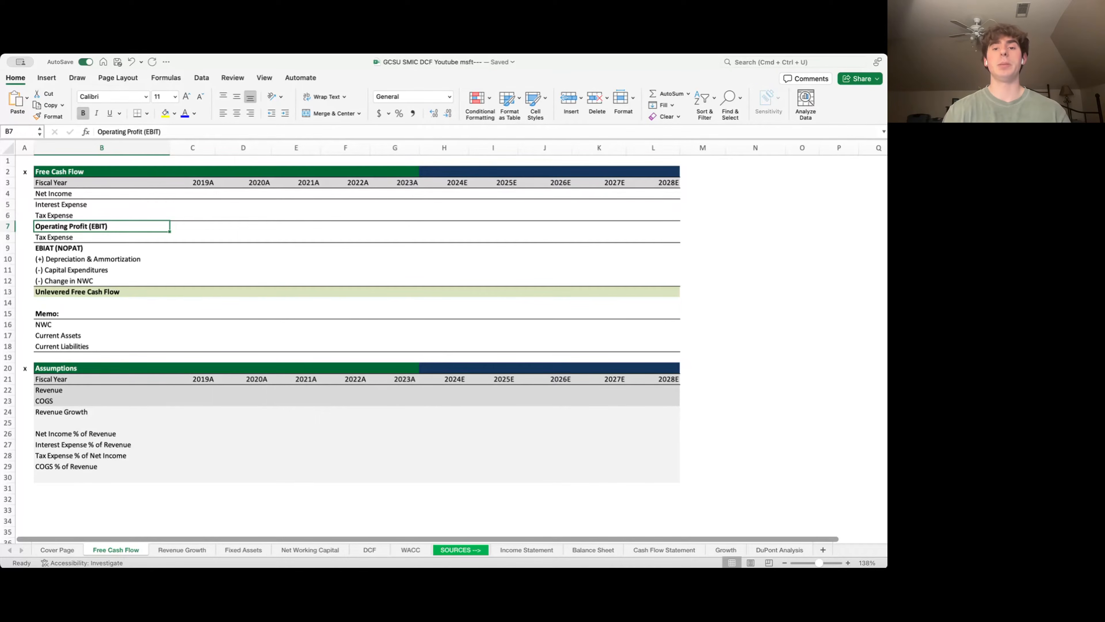
{"action": "key", "text": "Up"}
{"action": "key", "text": "Up"}
{"action": "key", "text": "Up"}
{"action": "key", "text": "Up"}
{"action": "key", "text": "Down"}
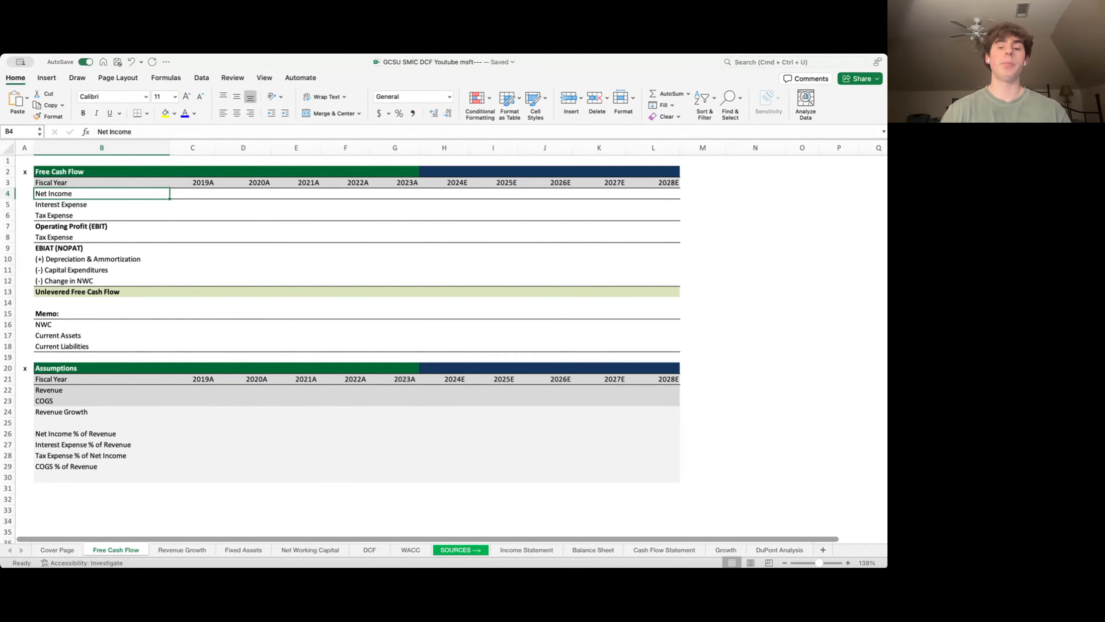
{"action": "key", "text": "Down"}
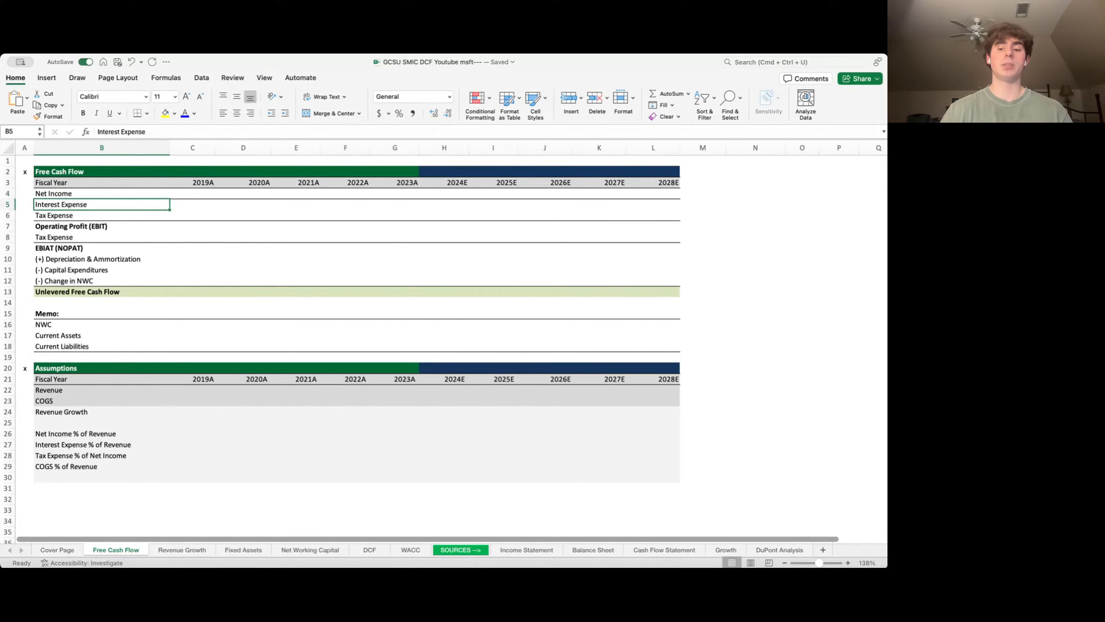
{"action": "key", "text": "Down"}
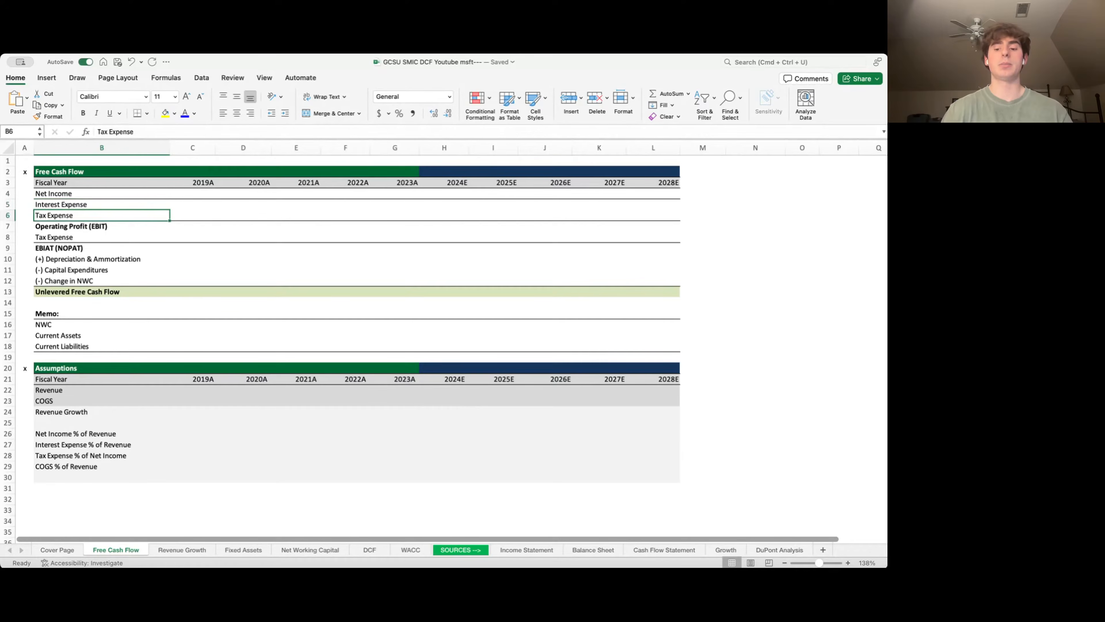
{"action": "key", "text": "Down"}
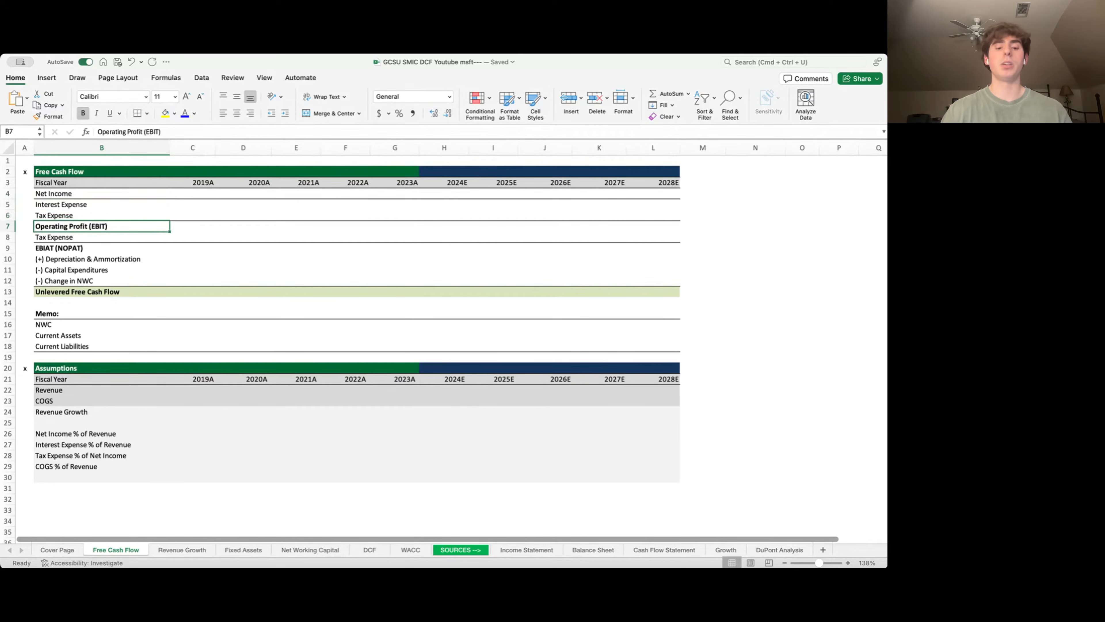
{"action": "key", "text": "super+Down"}
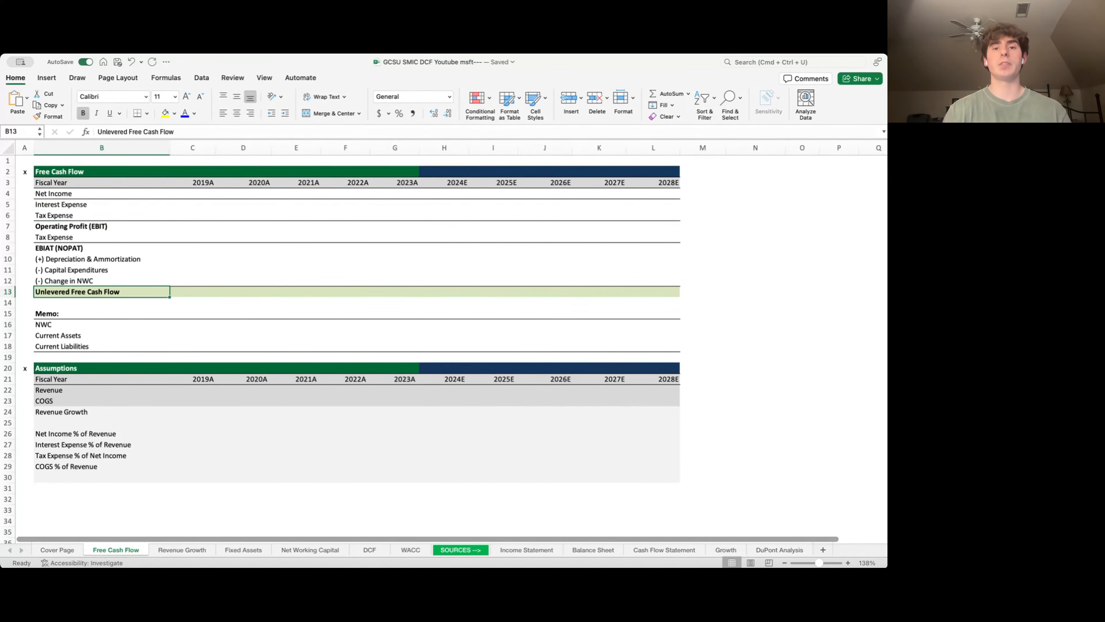
{"action": "key", "text": "Up"}
{"action": "key", "text": "Up"}
{"action": "key", "text": "Up"}
{"action": "key", "text": "Up"}
{"action": "key", "text": "Up"}
{"action": "key", "text": "Up"}
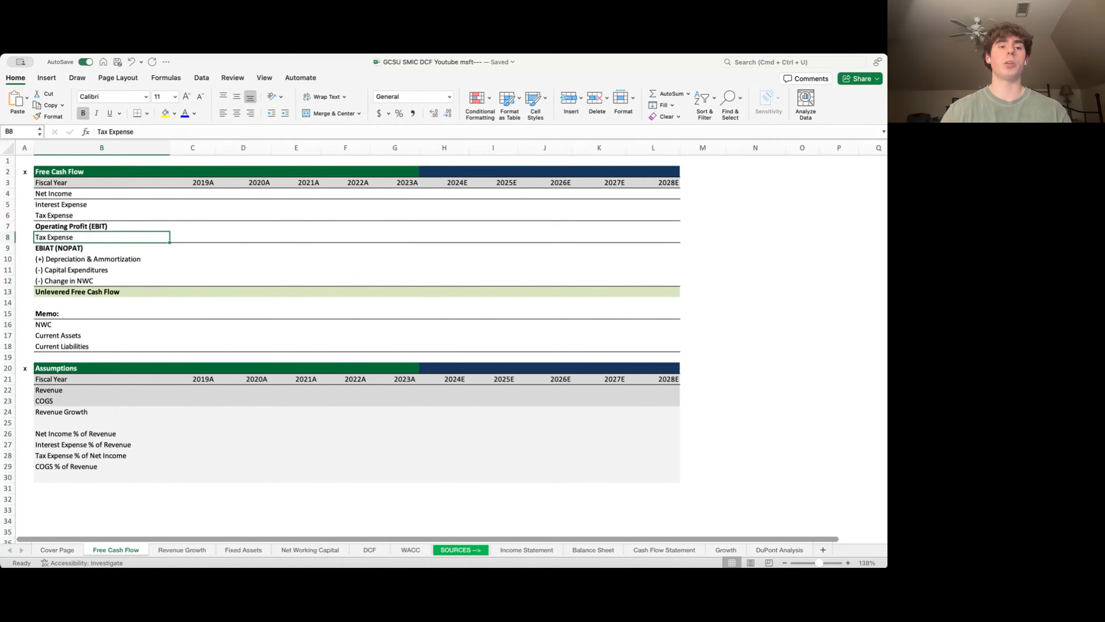
{"action": "key", "text": "Down"}
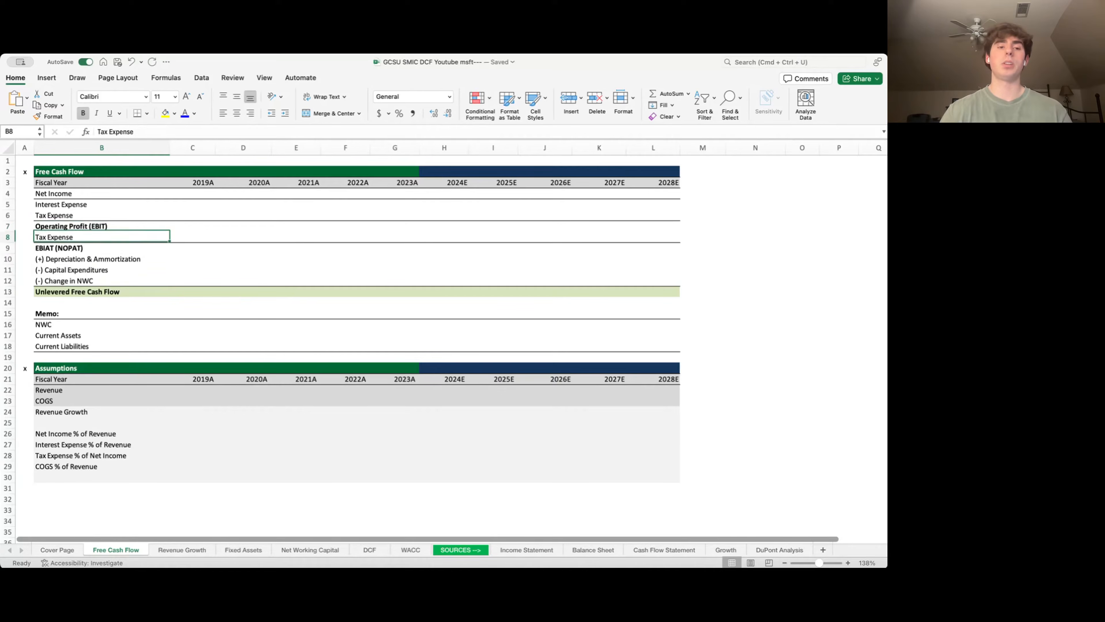
{"action": "key", "text": "Down"}
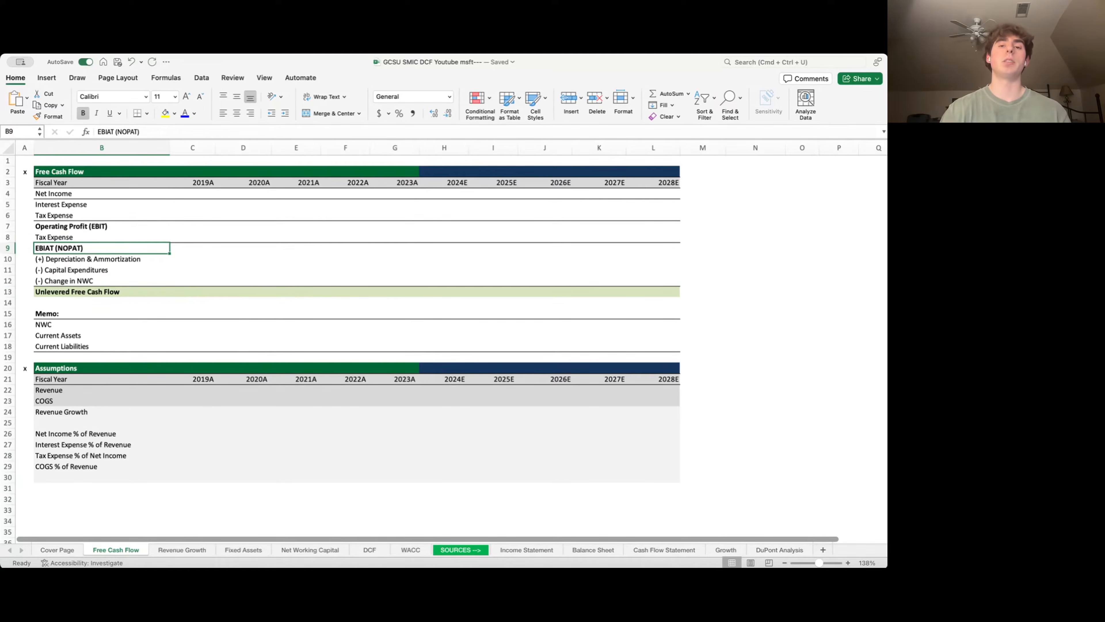
{"action": "key", "text": "Down"}
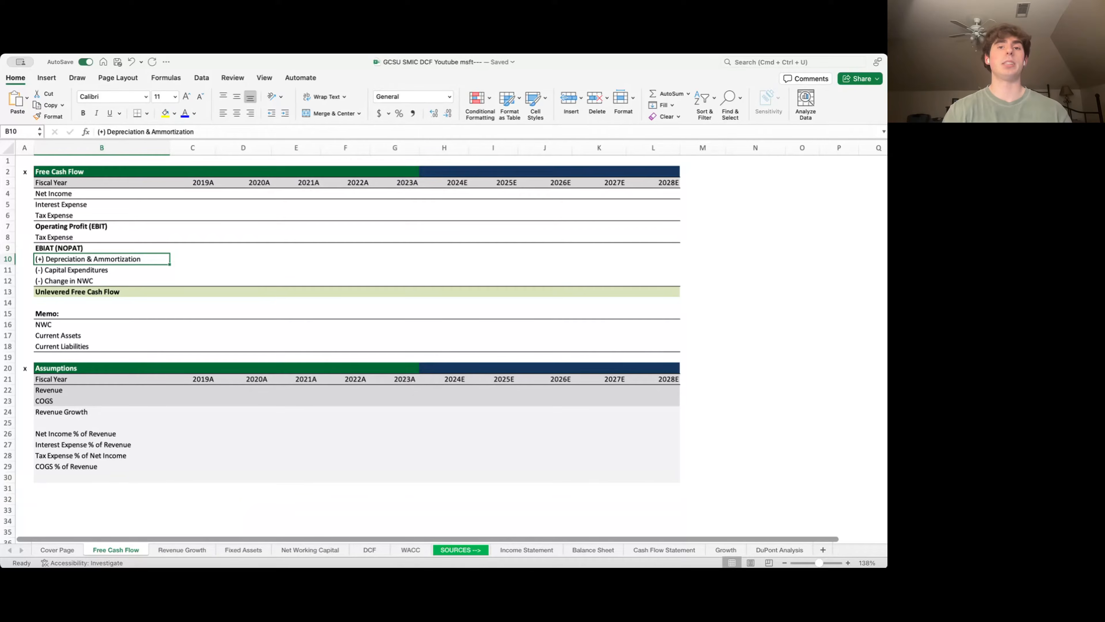
{"action": "key", "text": "Down"}
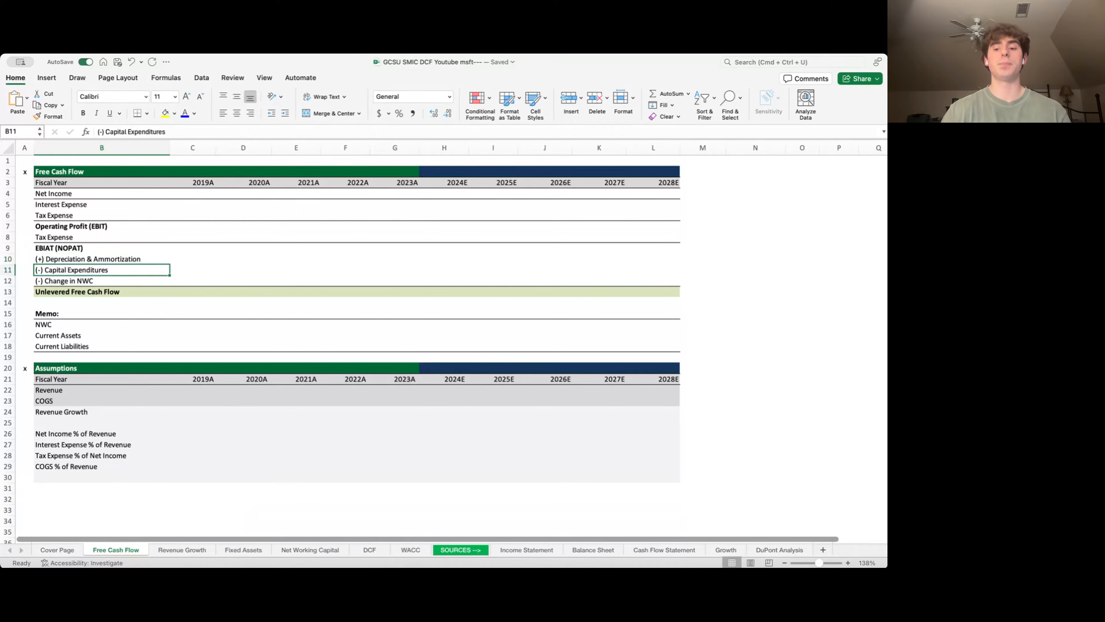
{"action": "key", "text": "Down"}
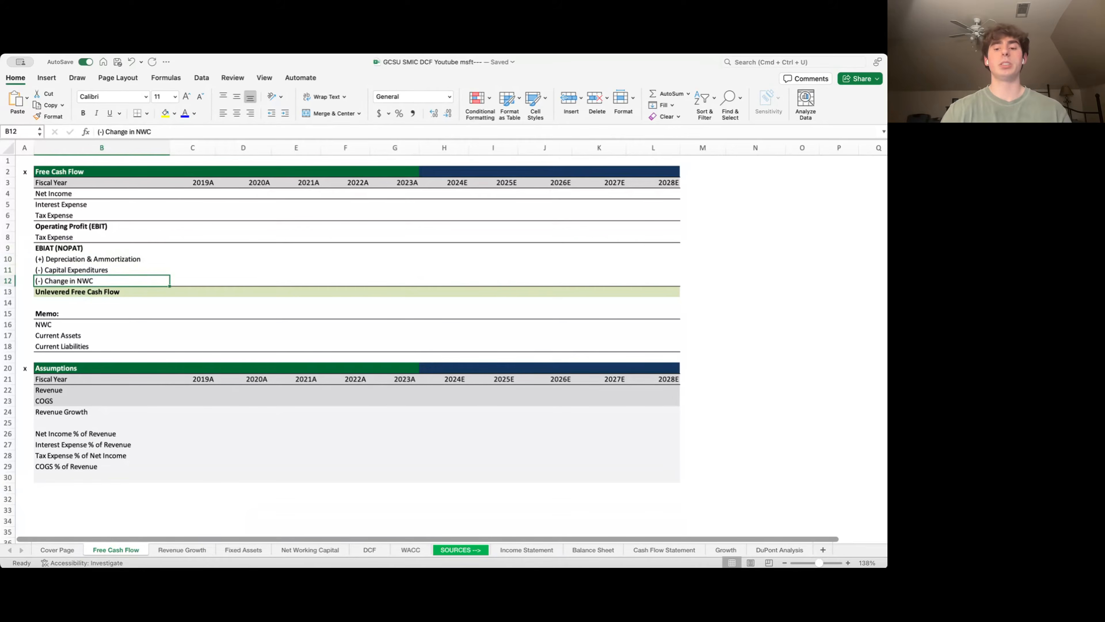
{"action": "key", "text": "Down"}
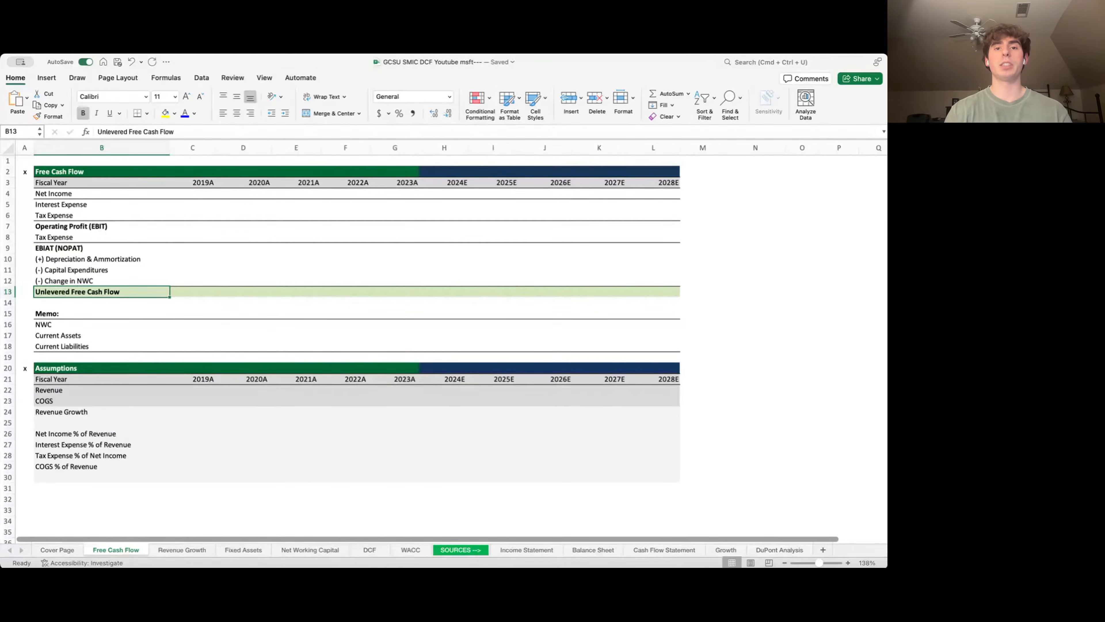
{"action": "key", "text": "Left"}
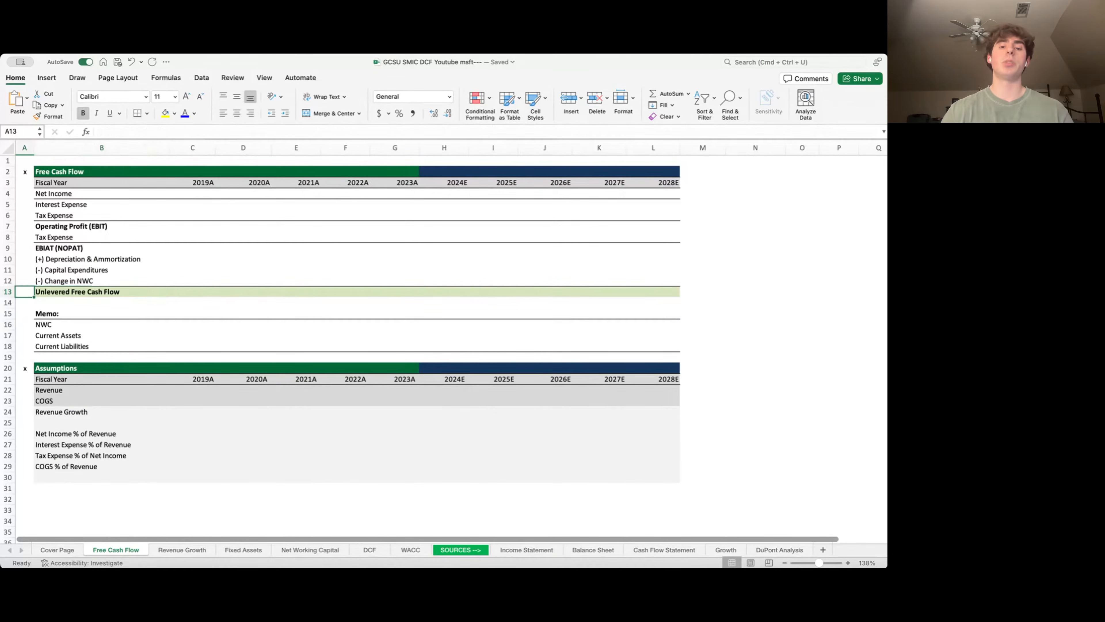
{"action": "key", "text": "Up"}
{"action": "key", "text": "Up"}
{"action": "key", "text": "Up"}
{"action": "key", "text": "Right"}
{"action": "key", "text": "Down"}
{"action": "key", "text": "Down"}
{"action": "key", "text": "Down"}
{"action": "key", "text": "Down"}
{"action": "key", "text": "Down"}
{"action": "key", "text": "Down"}
{"action": "key", "text": "Down"}
{"action": "key", "text": "Down"}
{"action": "key", "text": "Down"}
{"action": "key", "text": "Down"}
{"action": "key", "text": "Down"}
{"action": "key", "text": "Down"}
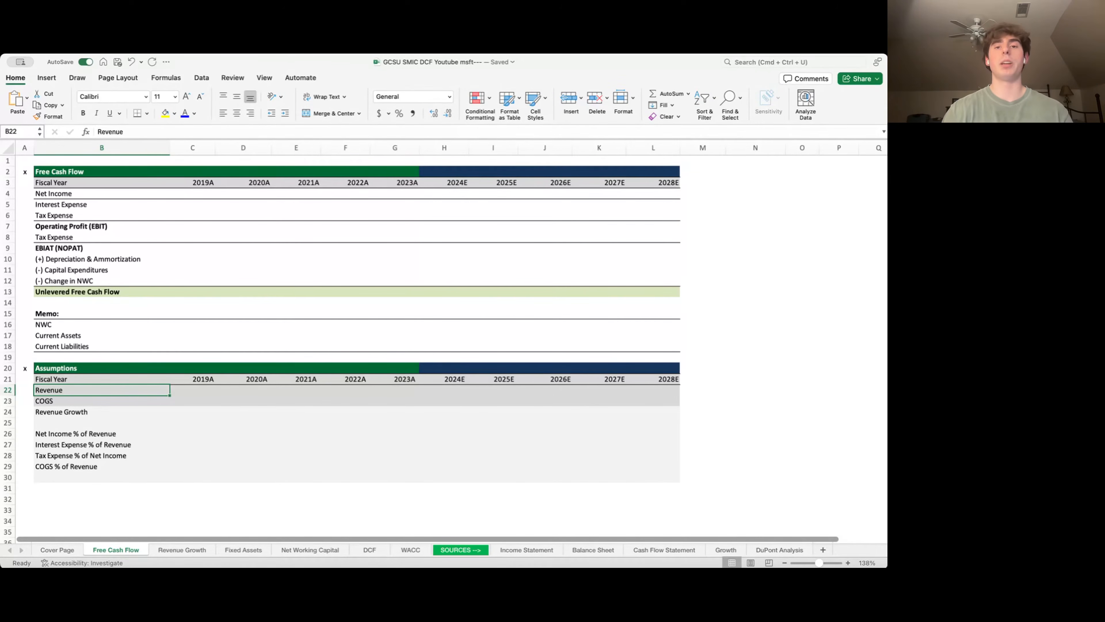
- Link 2019A–2023A Revenue to the Income Statement revenue figures
{"action": "key", "text": "Right"}
{"action": "type", "text": "="}
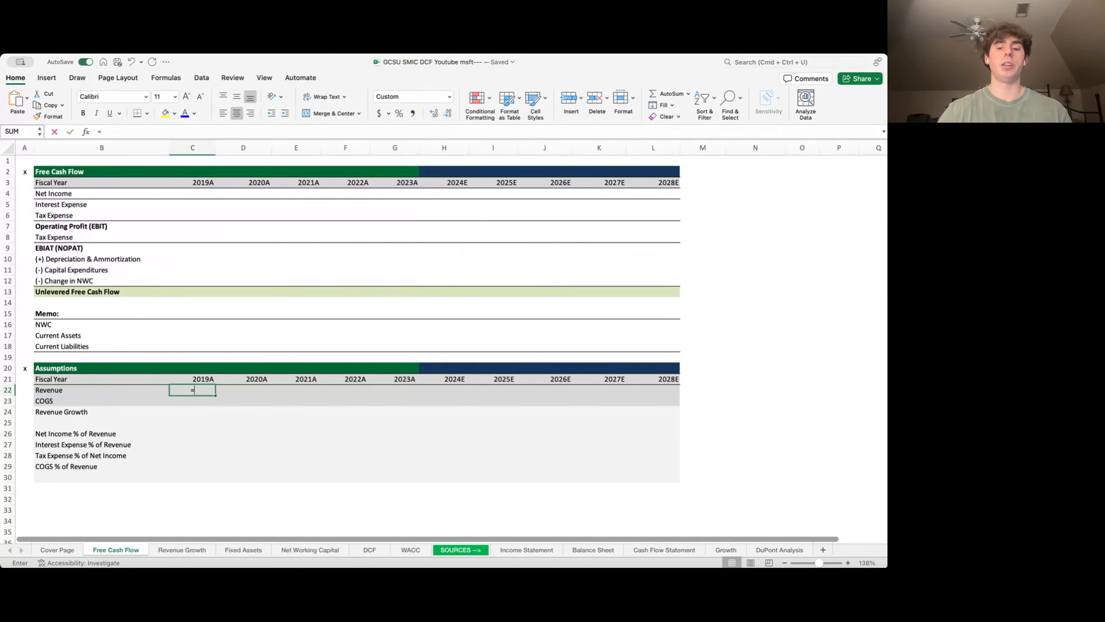
{"action": "key", "text": "ctrl+Page_Down"}
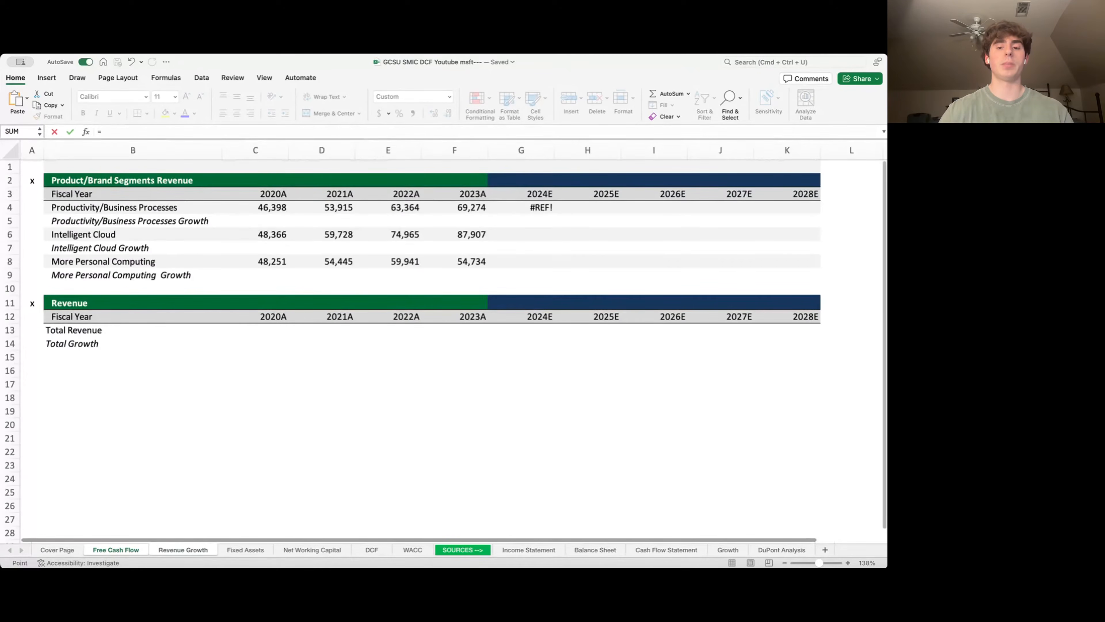
{"action": "key", "text": "ctrl+Page_Down"}
{"action": "key", "text": "ctrl+Page_Down"}
{"action": "key", "text": "ctrl+Page_Down"}
{"action": "key", "text": "ctrl+Page_Down"}
{"action": "key", "text": "ctrl+Page_Down"}
{"action": "key", "text": "ctrl+Page_Down"}
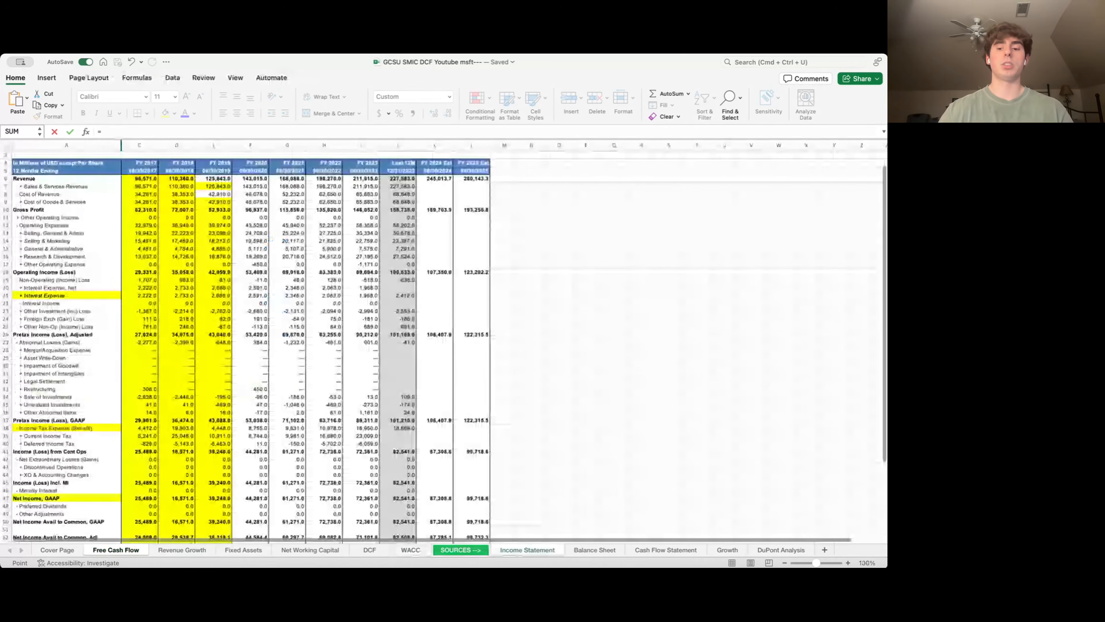
{"action": "key", "text": "Right"}
{"action": "key", "text": "Right"}
{"action": "key", "text": "Right"}
{"action": "key", "text": "Return"}
{"action": "key", "text": "Up"}
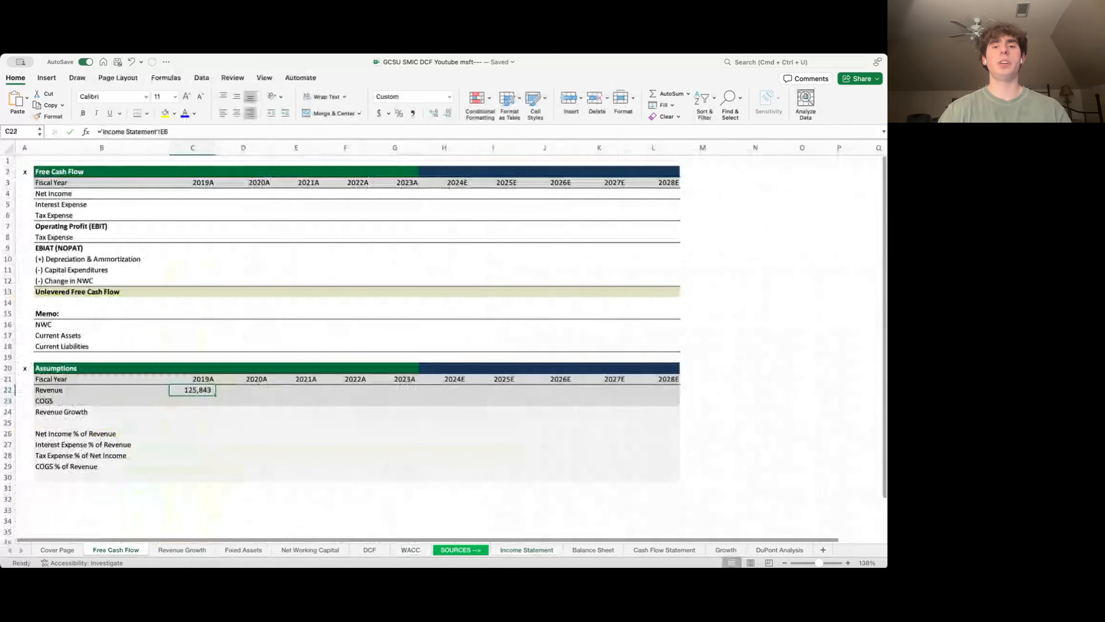
{"action": "key", "text": "shift+Right"}
{"action": "key", "text": "shift+Right"}
{"action": "key", "text": "shift+Right"}
{"action": "key", "text": "shift+Right"}
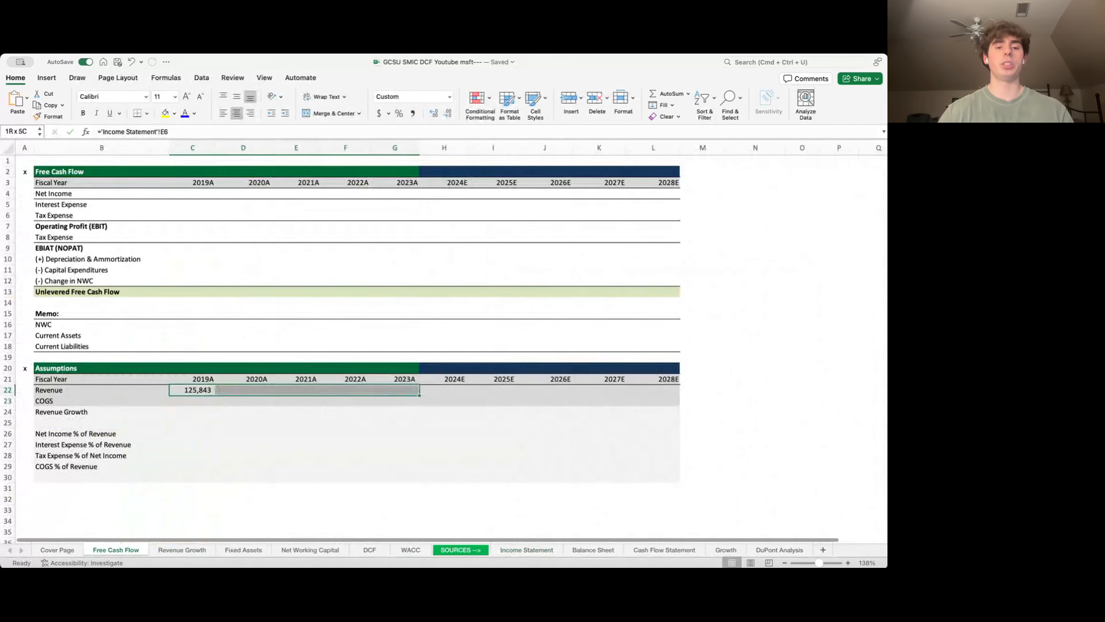
{"action": "key", "text": "ctrl+r"}
{"action": "key", "text": "Down"}
{"action": "key", "text": "Down"}
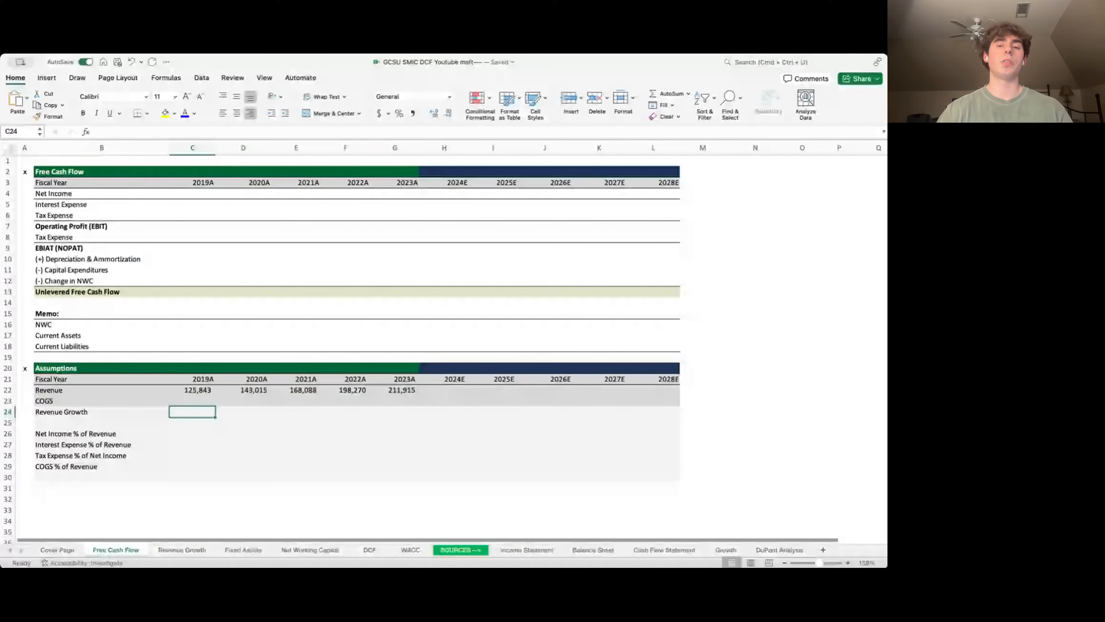
- Enter the 2020A revenue growth formula (current minus prior over prior), giving 13.65%
{"action": "type", "text": "="}
{"action": "key", "text": "BackSpace"}
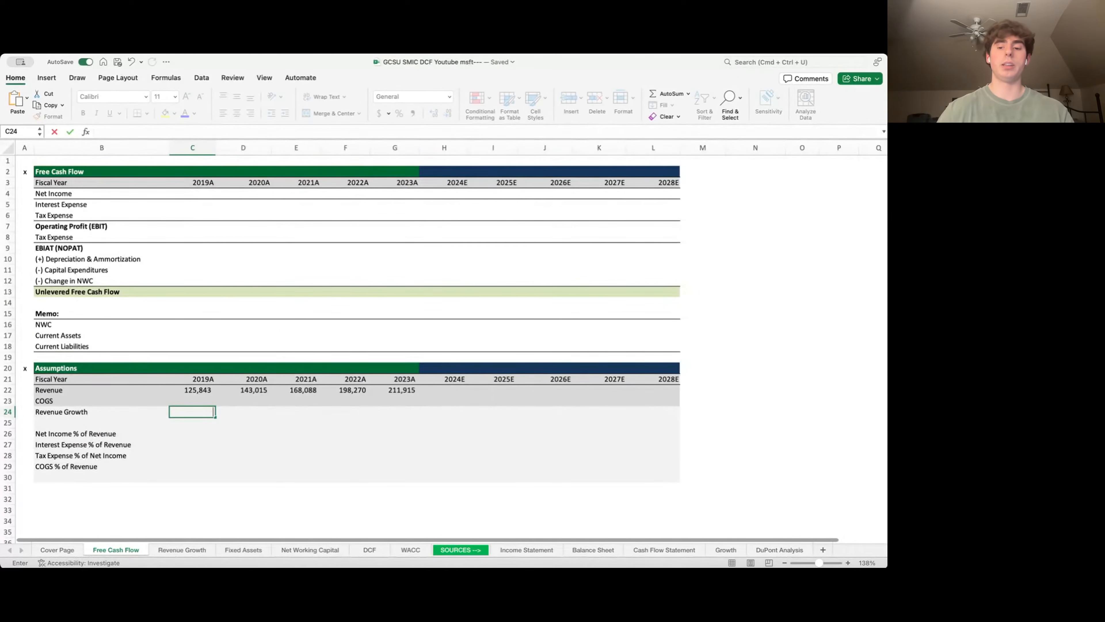
{"action": "key", "text": "Right"}
{"action": "type", "text": "=("}
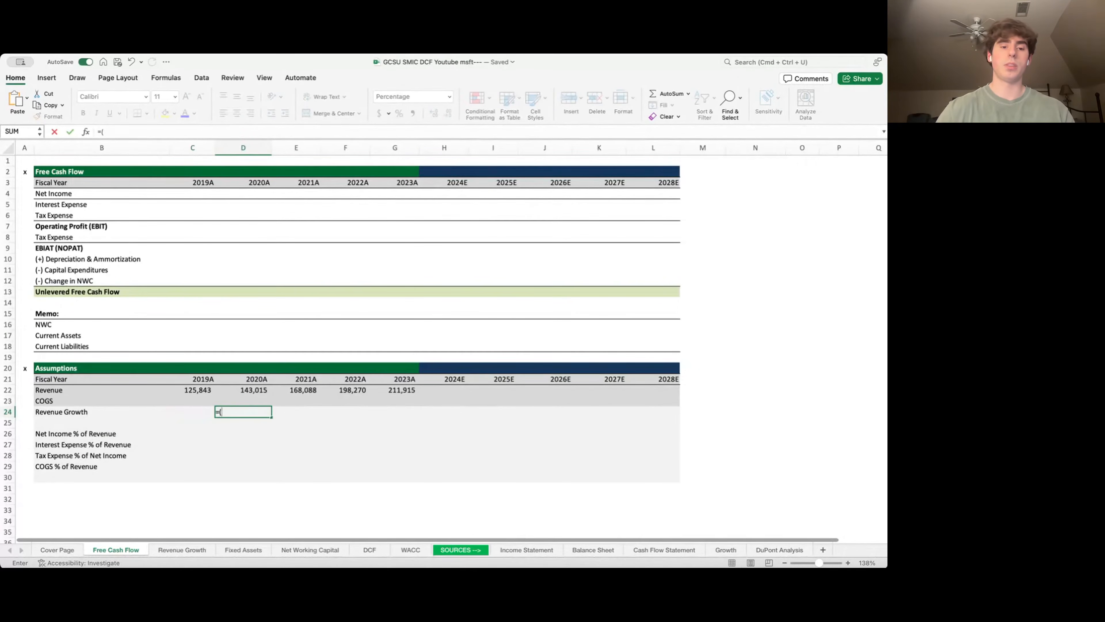
{"action": "key", "text": "Up"}
{"action": "key", "text": "Up"}
{"action": "type", "text": "-"}
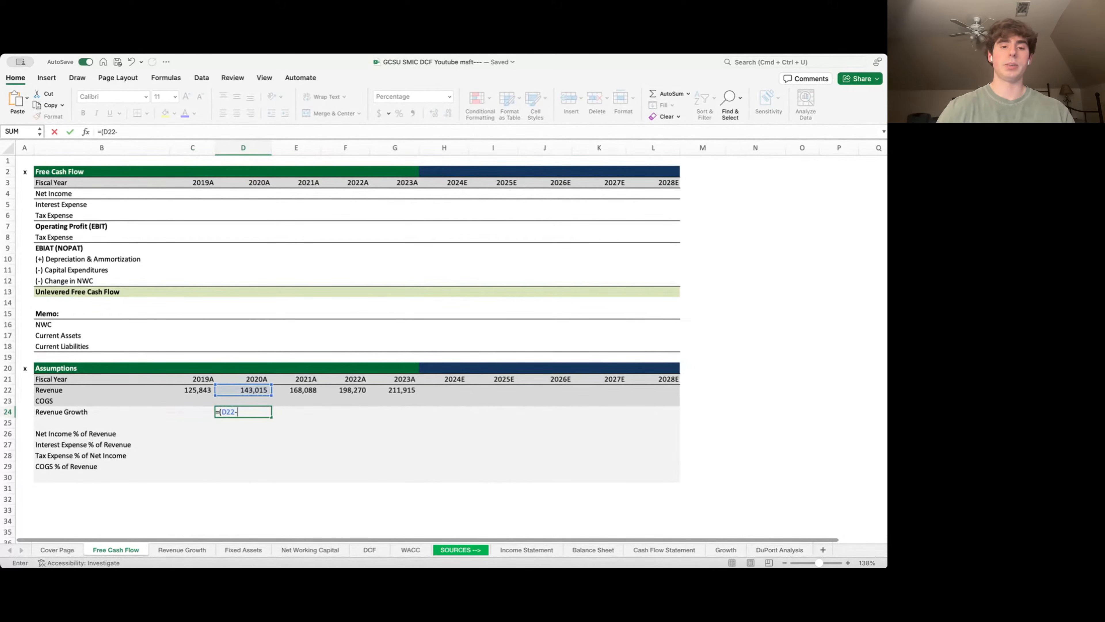
{"action": "key", "text": "Up"}
{"action": "key", "text": "Up"}
{"action": "key", "text": "Left"}
{"action": "type", "text": ")"}
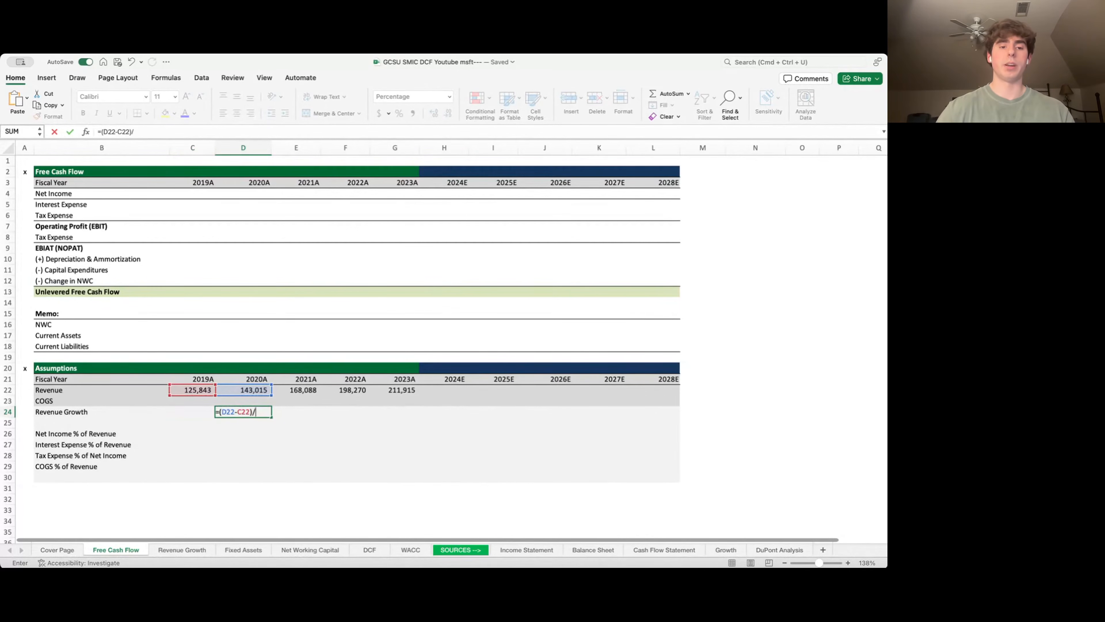
{"action": "type", "text": "/"}
{"action": "key", "text": "Up"}
{"action": "key", "text": "Up"}
{"action": "key", "text": "Left"}
{"action": "key", "text": "Return"}
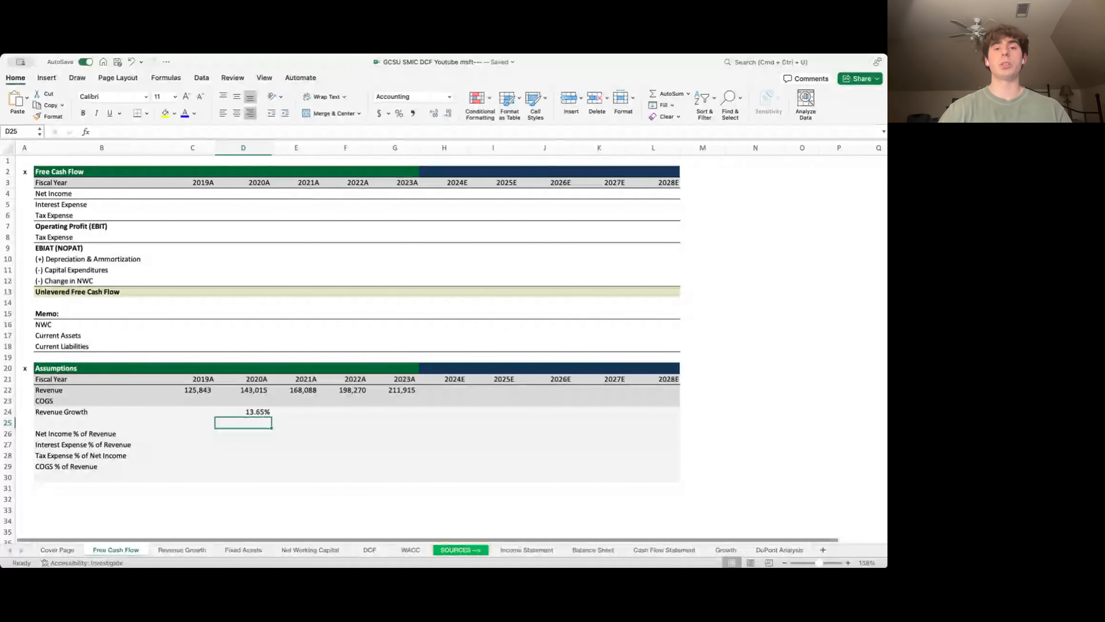
- Fill the growth formula across D24:G24 so 2021A–2023A show 17.53%, 17.96% and 6.88%
{"action": "key", "text": "Left"}
{"action": "key", "text": "Up"}
{"action": "key", "text": "Up"}
{"action": "key", "text": "Up"}
{"action": "key", "text": "Up"}
{"action": "key", "text": "Right"}
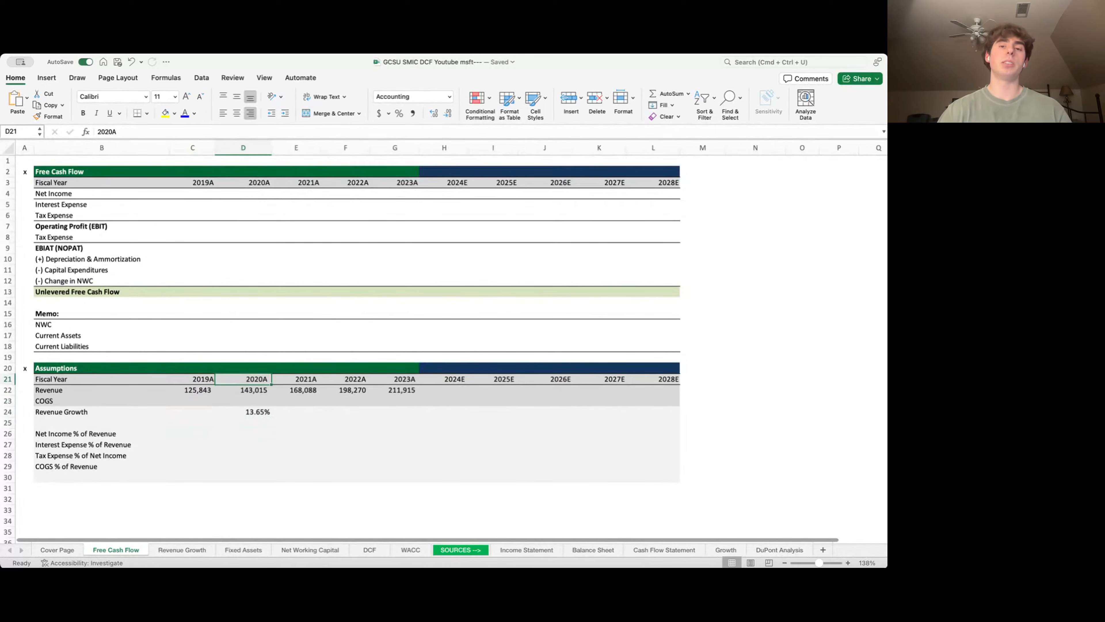
{"action": "key", "text": "Down"}
{"action": "key", "text": "Down"}
{"action": "key", "text": "Down"}
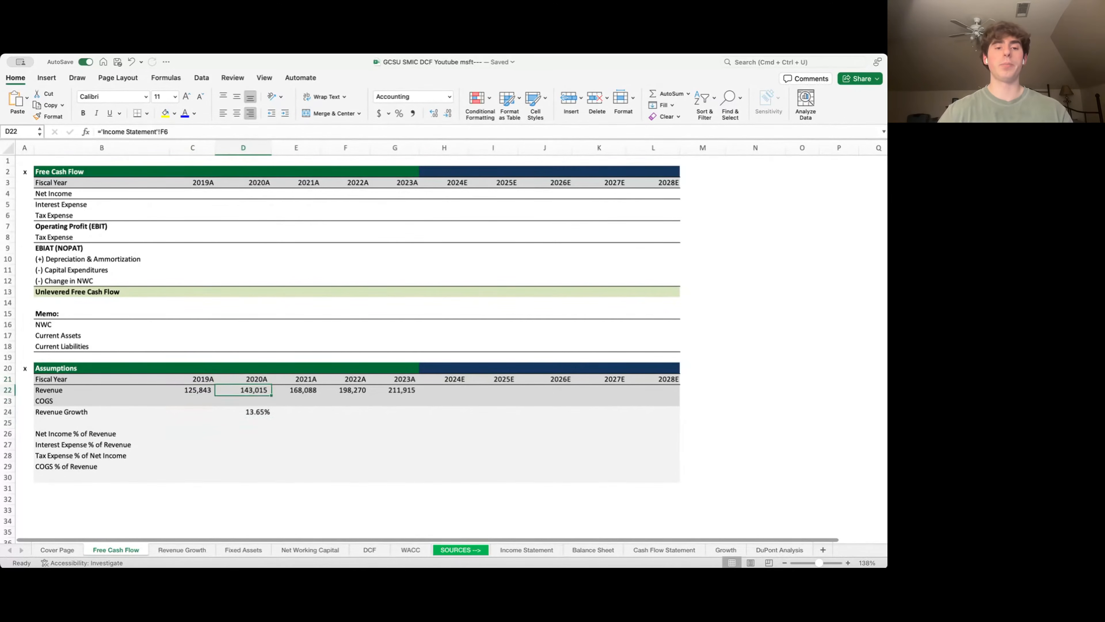
{"action": "key", "text": "shift+Right"}
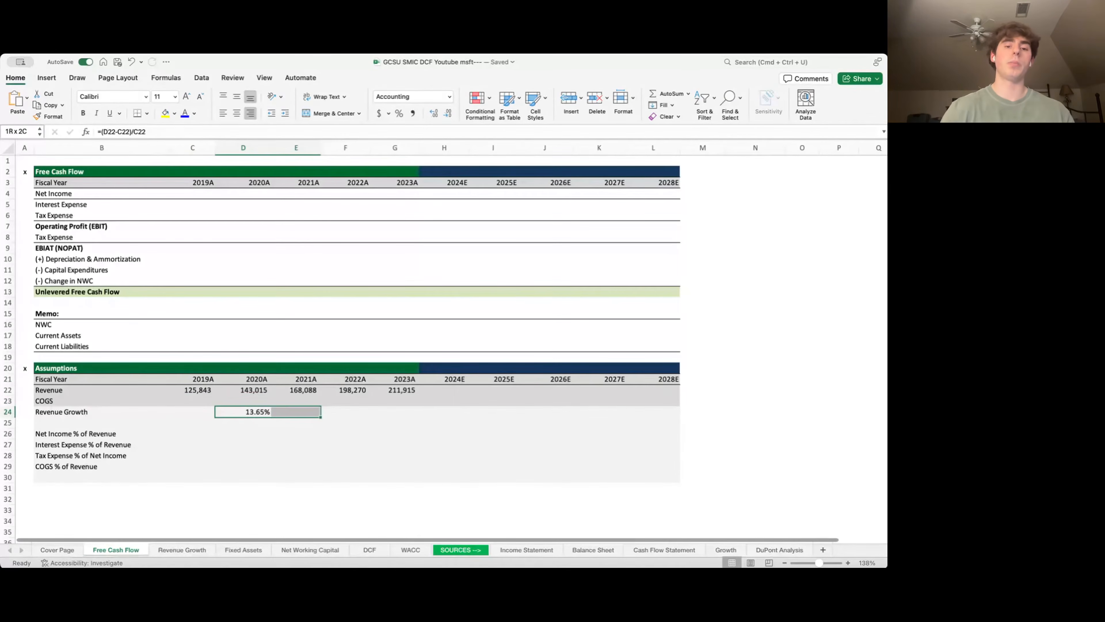
{"action": "key", "text": "shift+Right"}
{"action": "key", "text": "shift+Right"}
{"action": "key", "text": "ctrl+r"}
{"action": "key", "text": "Right"}
{"action": "key", "text": "Right"}
{"action": "key", "text": "Right"}
{"action": "key", "text": "Right"}
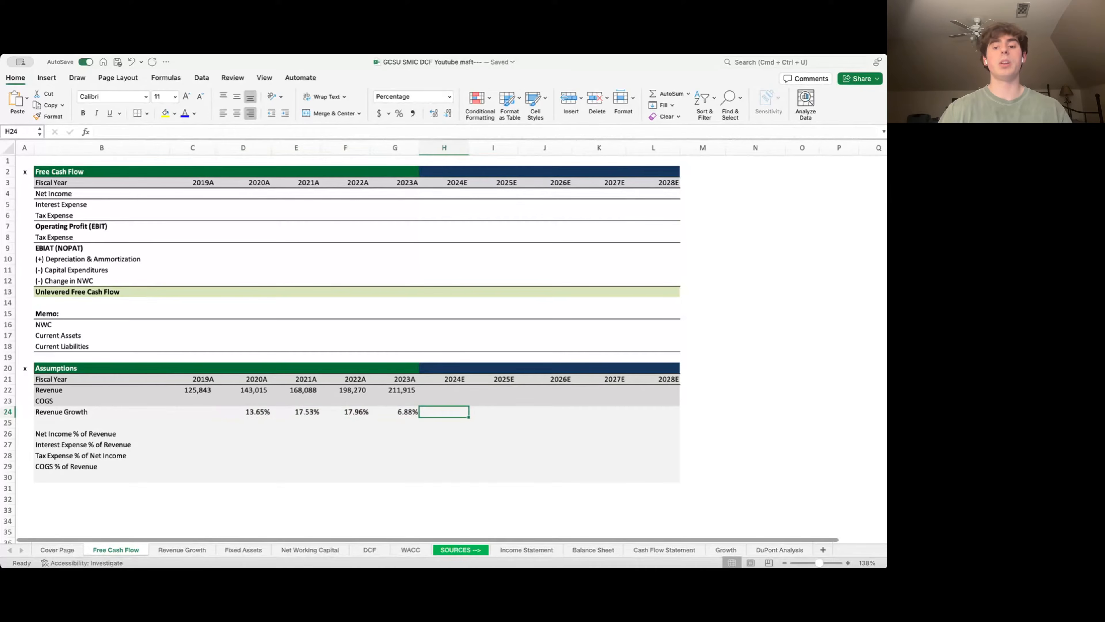
- Set 2024E revenue growth to =AVERAGE(D24:G24), giving 14.00%
{"action": "type", "text": "=AVERAGE("}
{"action": "key", "text": "Left"}
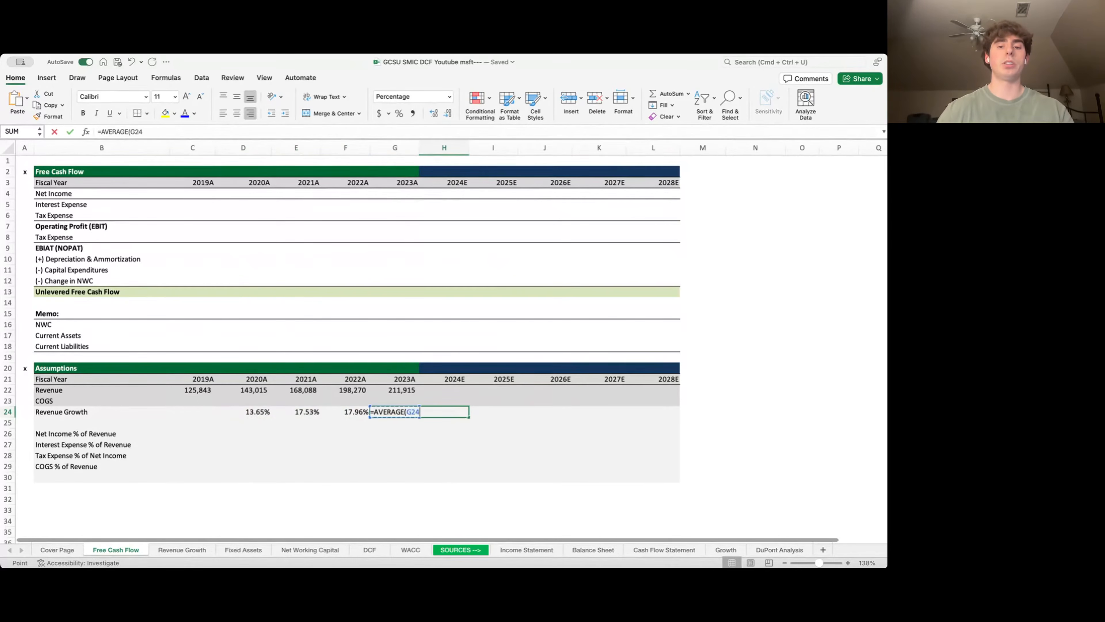
{"action": "key", "text": "shift+Left"}
{"action": "key", "text": "shift+Left"}
{"action": "key", "text": "shift+Left"}
{"action": "key", "text": "Return"}
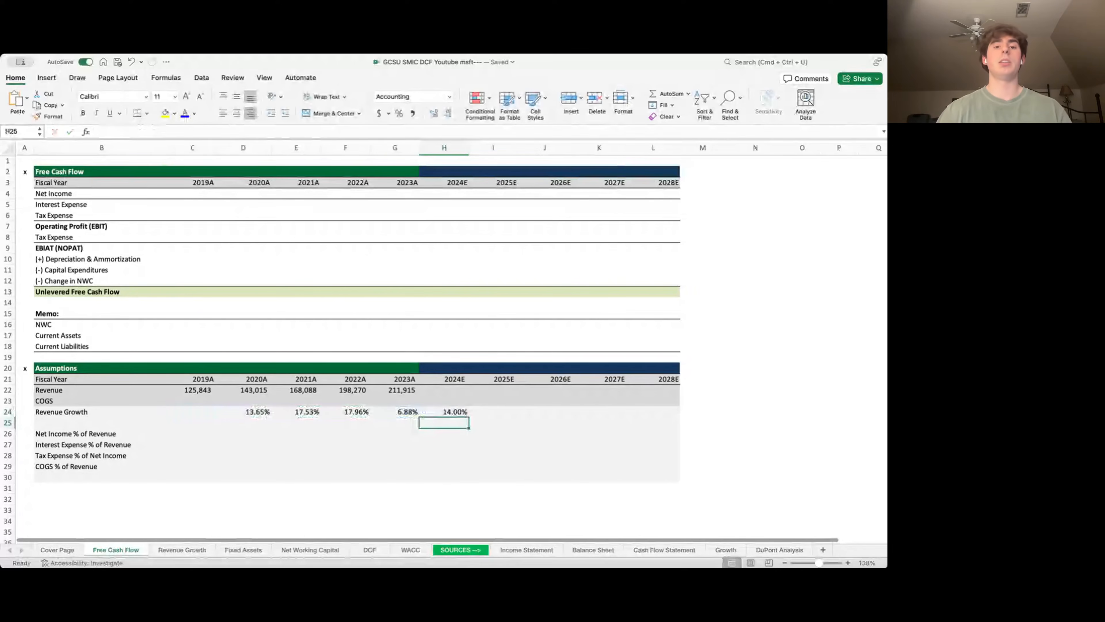
{"action": "key", "text": "Up"}
{"action": "key", "text": "Left"}
{"action": "key", "text": "Left"}
{"action": "key", "text": "Left"}
{"action": "key", "text": "Left"}
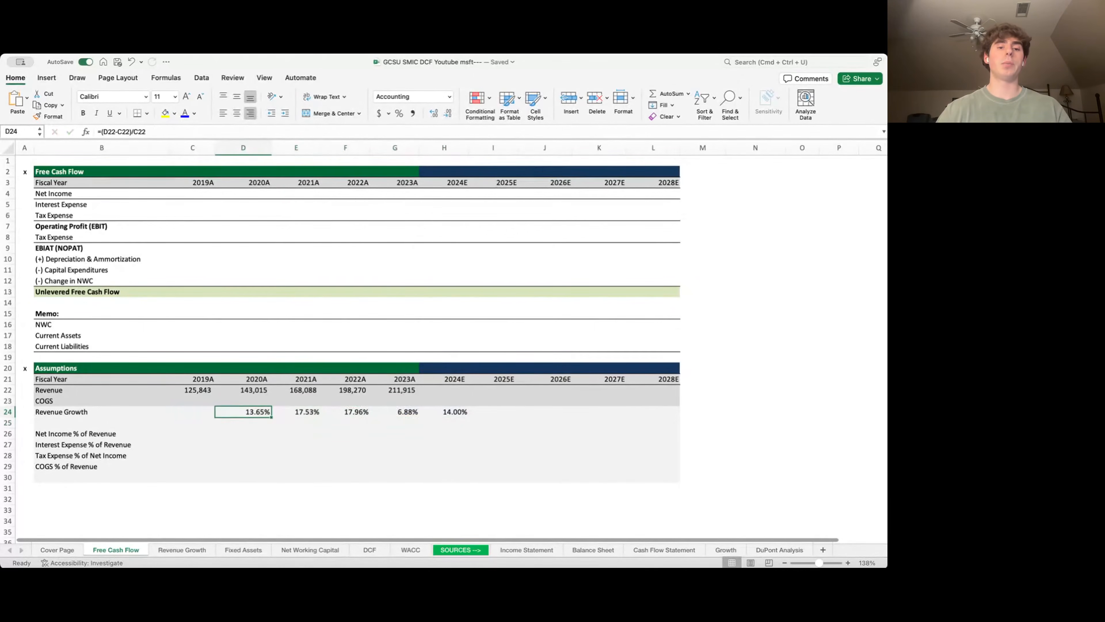
{"action": "key", "text": "Right"}
{"action": "key", "text": "Right"}
{"action": "key", "text": "Right"}
{"action": "key", "text": "Right"}
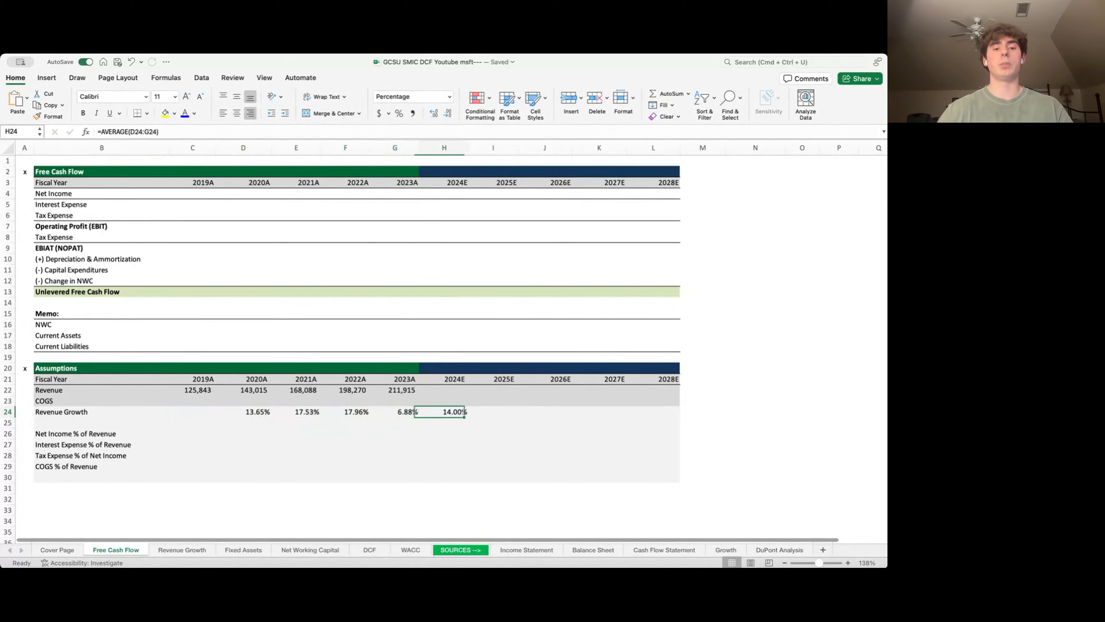
- Link 2025E growth to the 2024E rate and fill it through 2028E
{"action": "key", "text": "Right"}
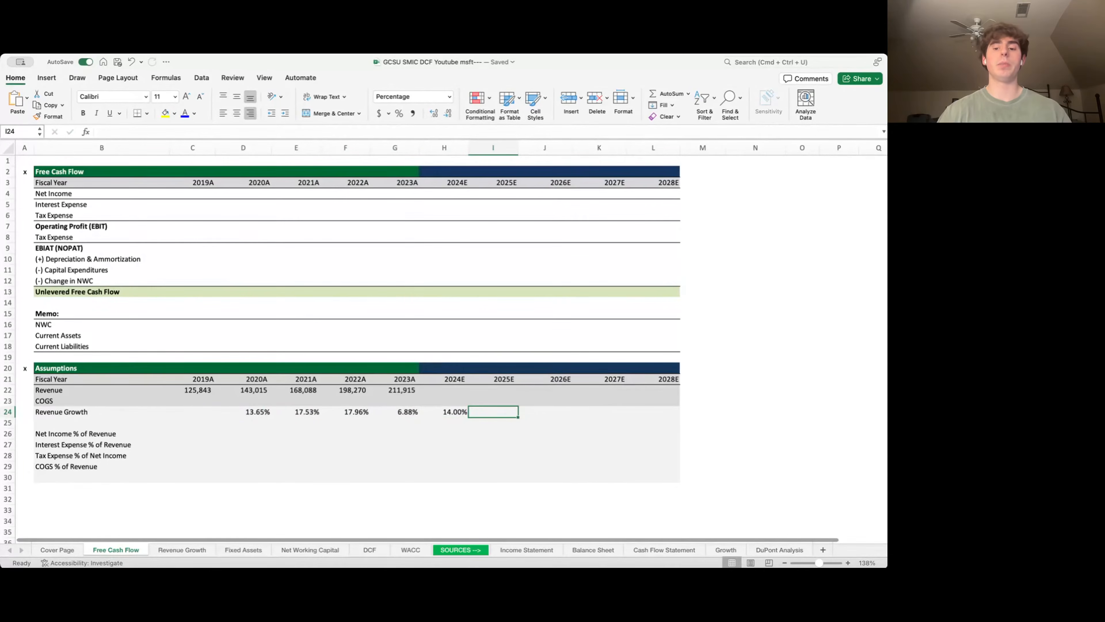
{"action": "type", "text": "="}
{"action": "key", "text": "Left"}
{"action": "key", "text": "Return"}
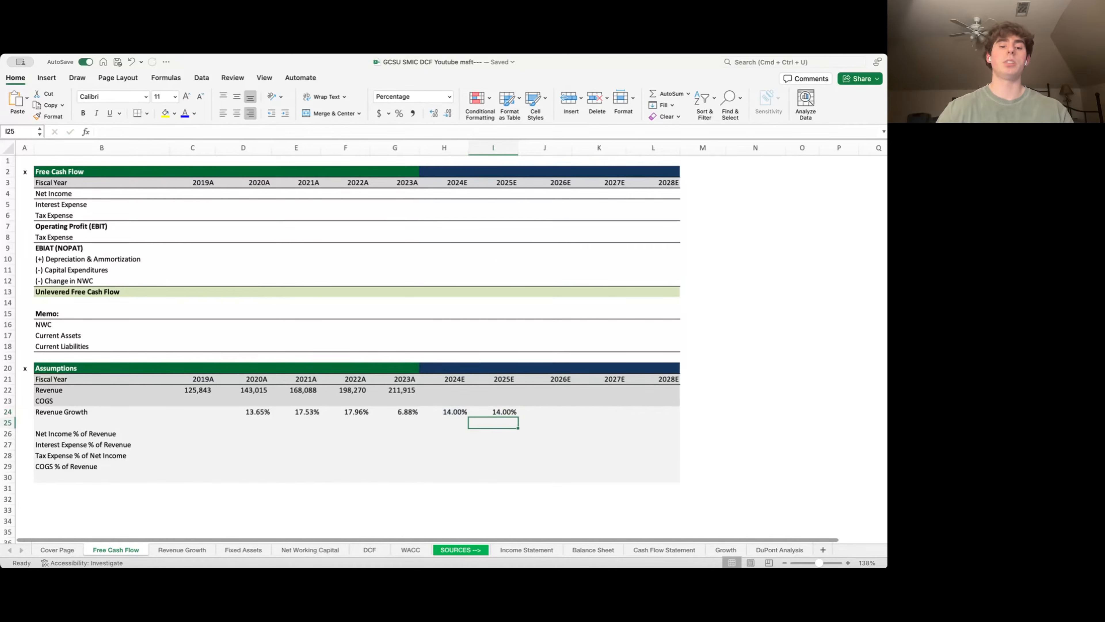
{"action": "key", "text": "Up"}
{"action": "key", "text": "shift+Right"}
{"action": "key", "text": "shift+Right"}
{"action": "key", "text": "shift+Right"}
{"action": "key", "text": "ctrl+r"}
{"action": "key", "text": "Left"}
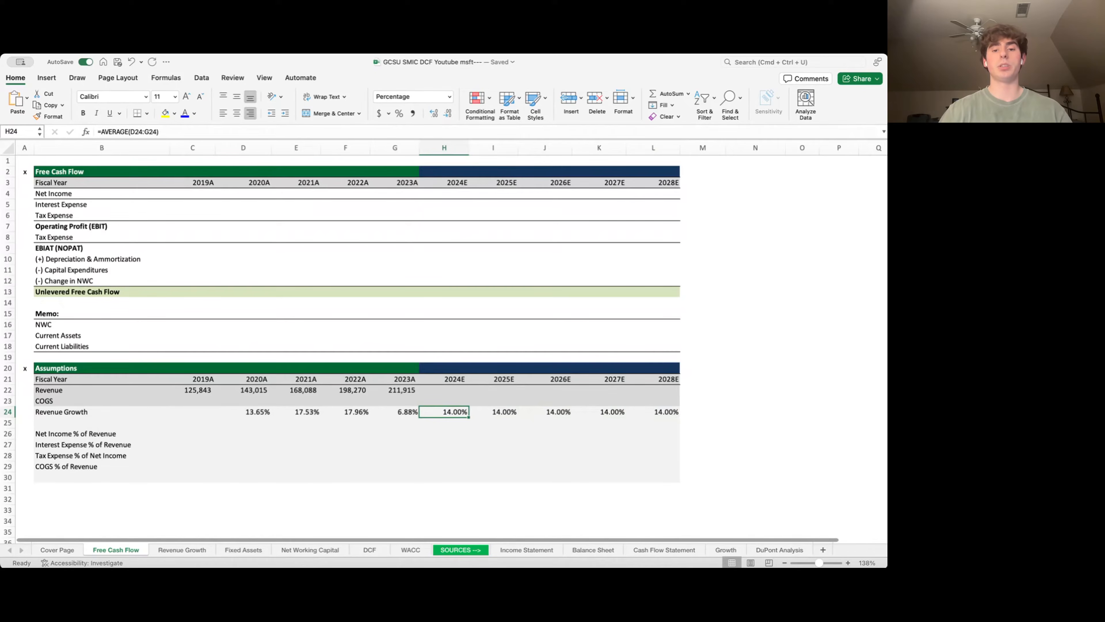
- Check the 2025E and 2026E growth formulas against their year headers
{"action": "key", "text": "Right"}
{"action": "key", "text": "Right"}
{"action": "key", "text": "Up"}
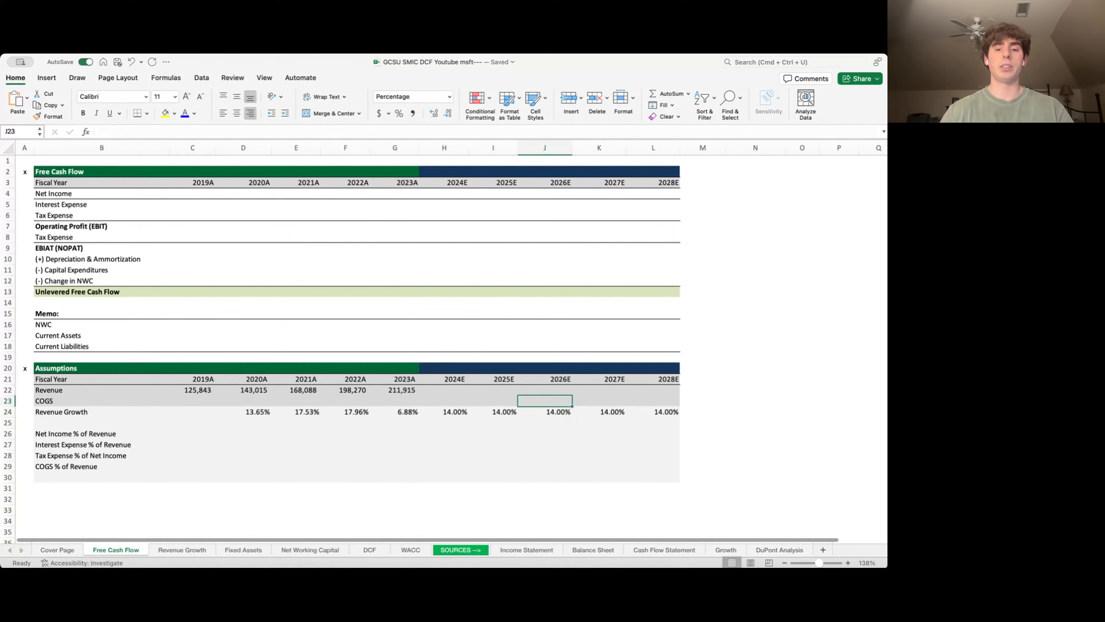
{"action": "key", "text": "Left"}
{"action": "key", "text": "Up"}
{"action": "key", "text": "Up"}
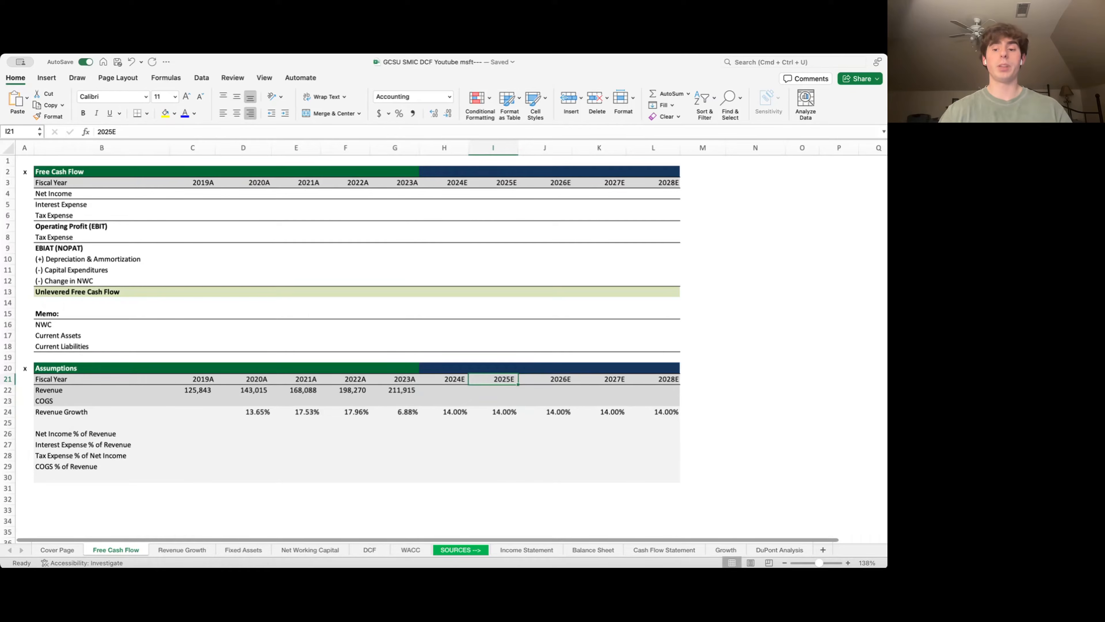
{"action": "key", "text": "Down"}
{"action": "key", "text": "Down"}
{"action": "key", "text": "Down"}
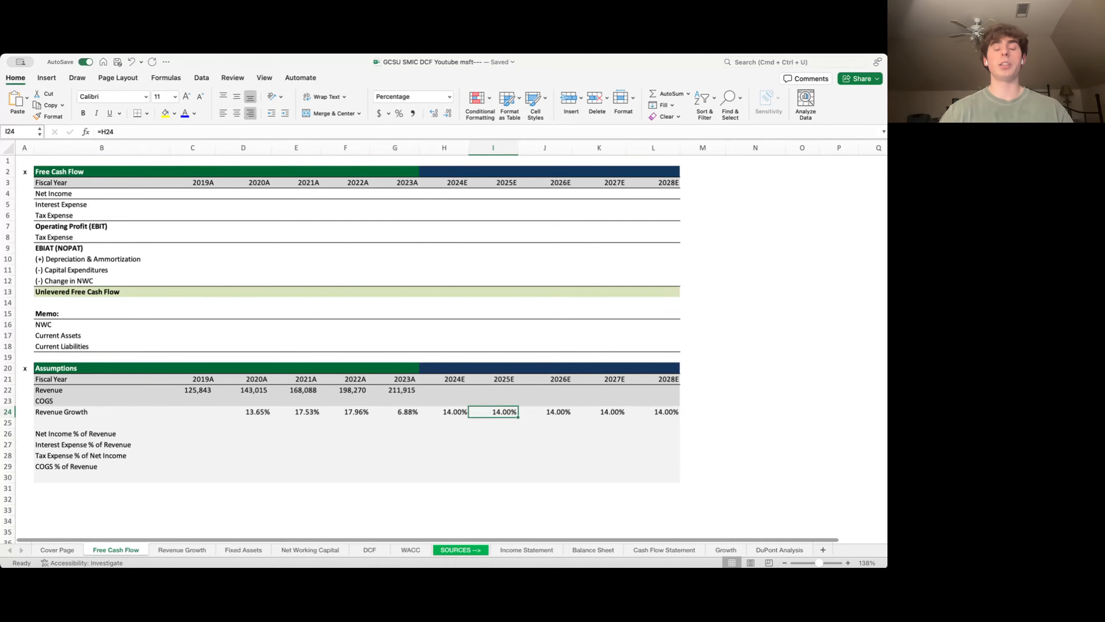
{"action": "key", "text": "Right"}
{"action": "key", "text": "Up"}
{"action": "key", "text": "Up"}
{"action": "key", "text": "Up"}
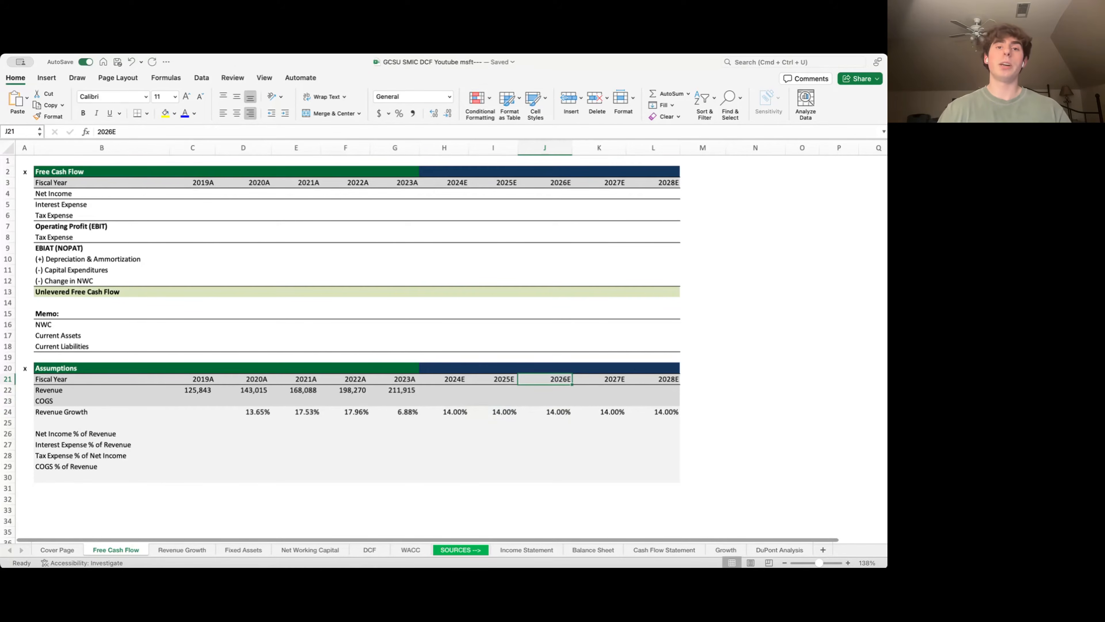
{"action": "key", "text": "Down"}
{"action": "key", "text": "Down"}
{"action": "key", "text": "Down"}
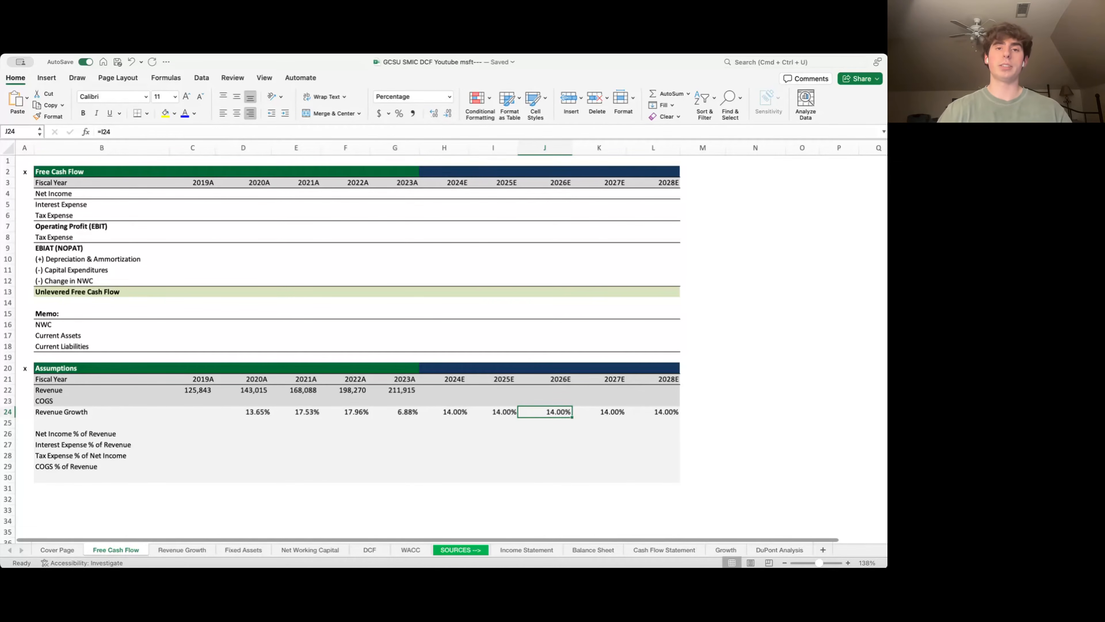
{"action": "key", "text": "Left"}
{"action": "key", "text": "Left"}
{"action": "key", "text": "Up"}
{"action": "key", "text": "Up"}
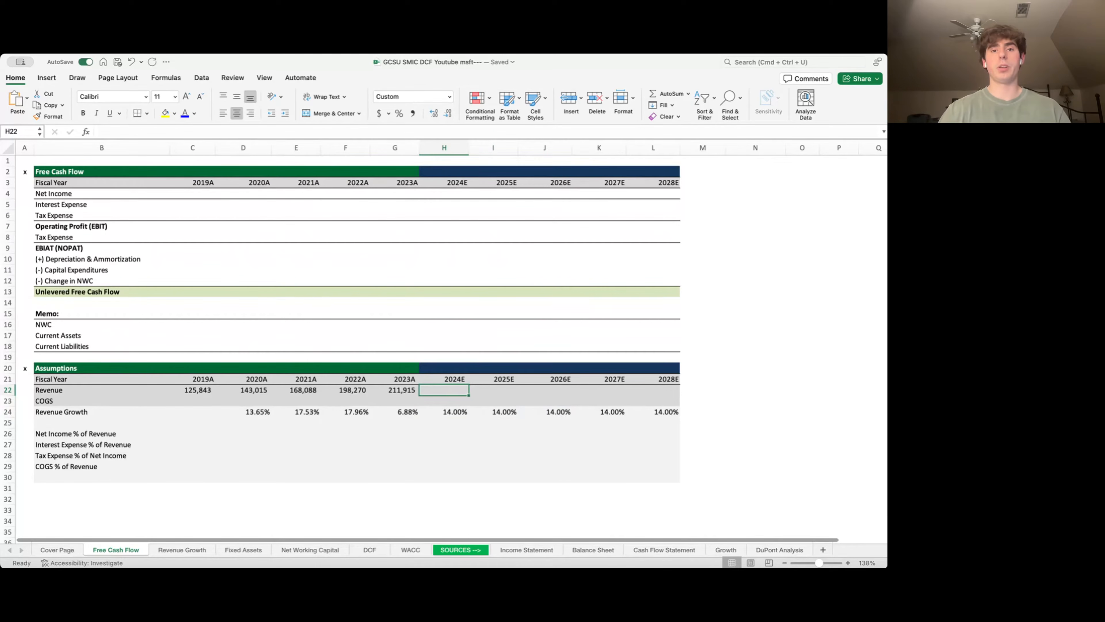
- Project revenue as =G22*(1+H24) and fill through 2028E, from 241,591 to 408,093
{"action": "type", "text": "="}
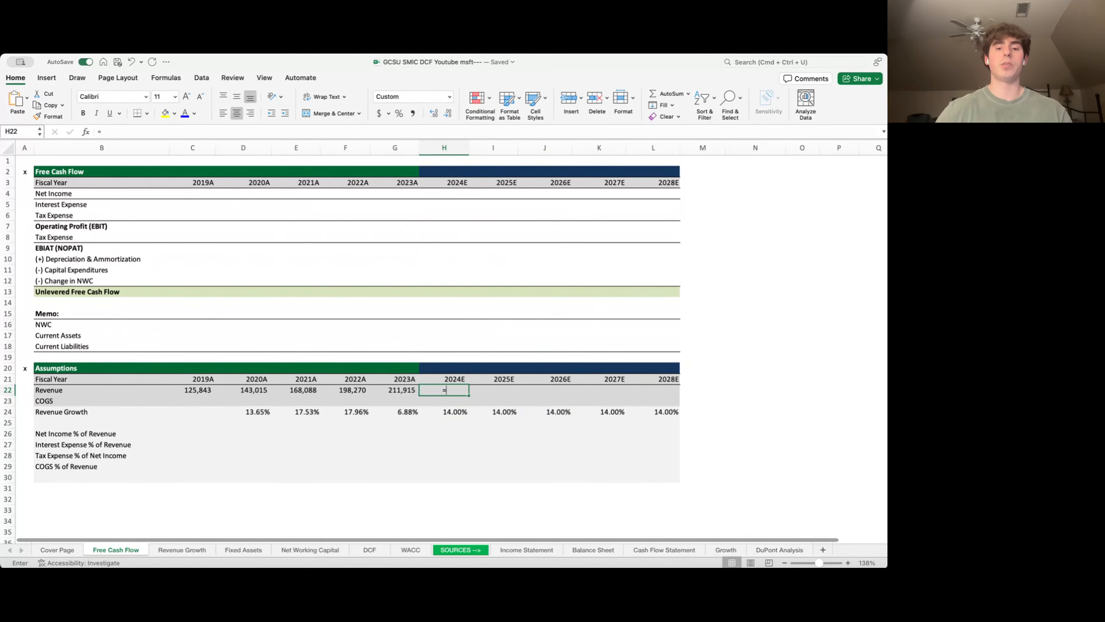
{"action": "key", "text": "Left"}
{"action": "type", "text": "*"}
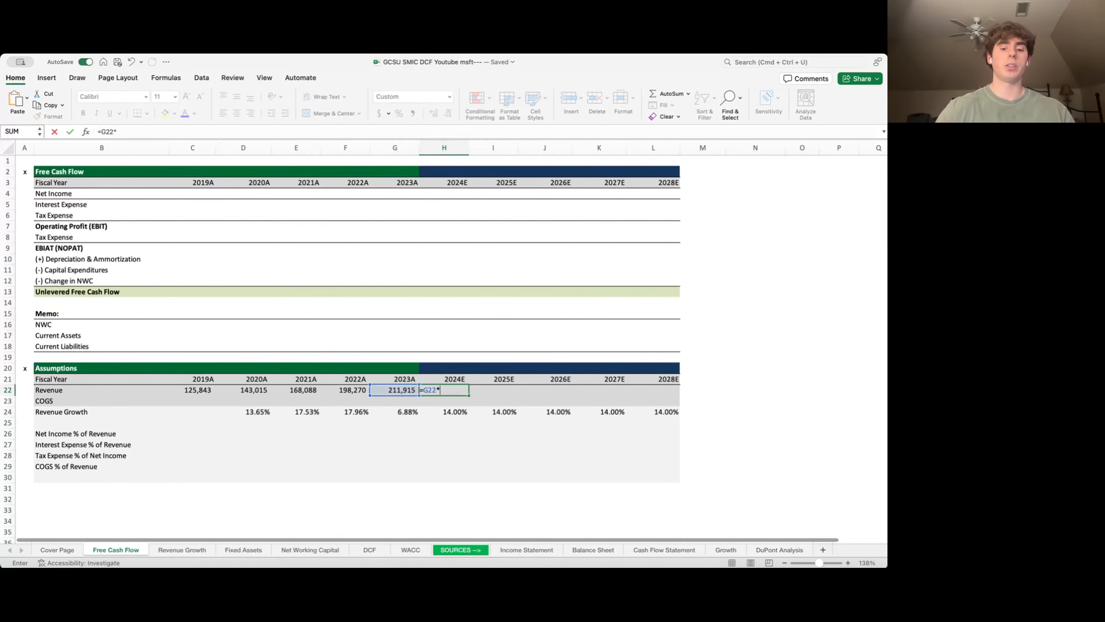
{"action": "type", "text": "(1"}
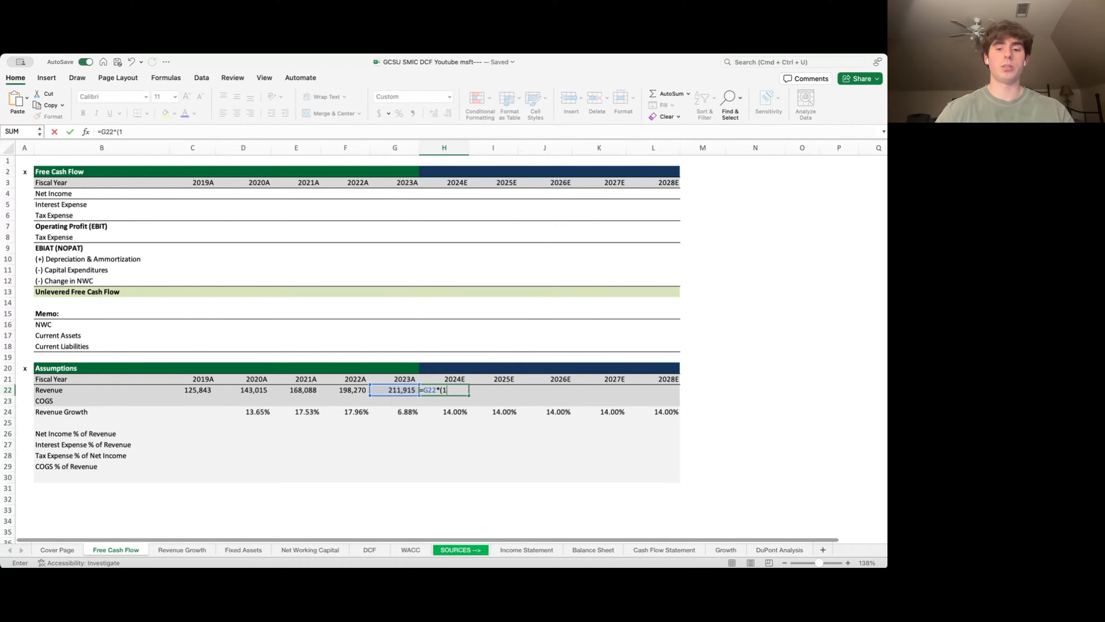
{"action": "type", "text": "+"}
{"action": "key", "text": "Down"}
{"action": "key", "text": "Down"}
{"action": "type", "text": ")"}
{"action": "key", "text": "Return"}
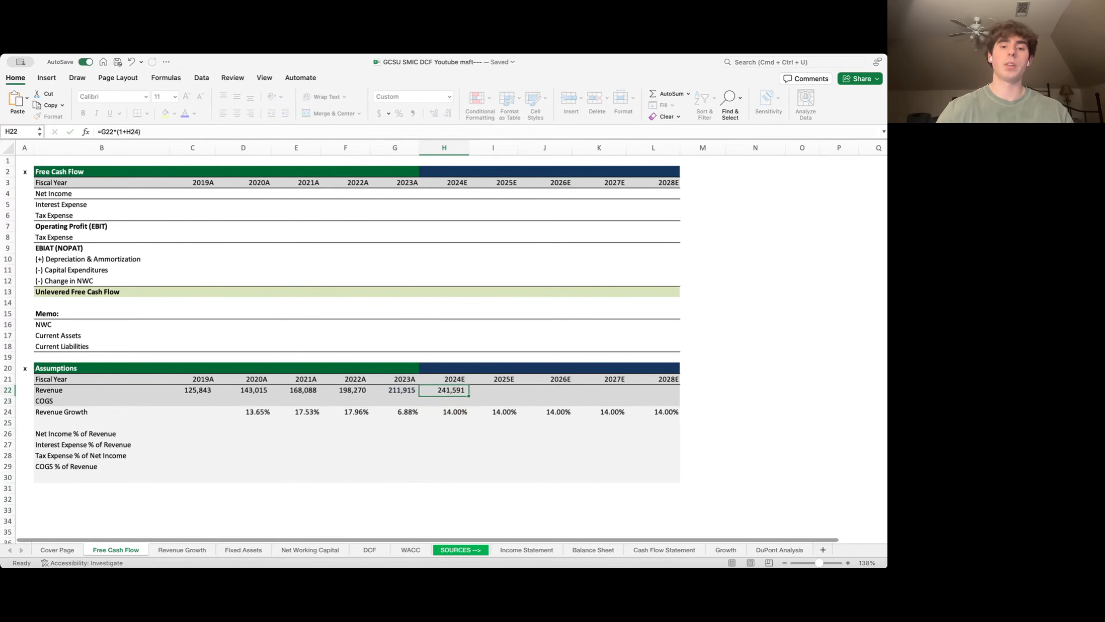
{"action": "key", "text": "shift+Right"}
{"action": "key", "text": "shift+Right"}
{"action": "key", "text": "shift+Right"}
{"action": "key", "text": "shift+Right"}
{"action": "key", "text": "ctrl+r"}
{"action": "key", "text": "Down"}
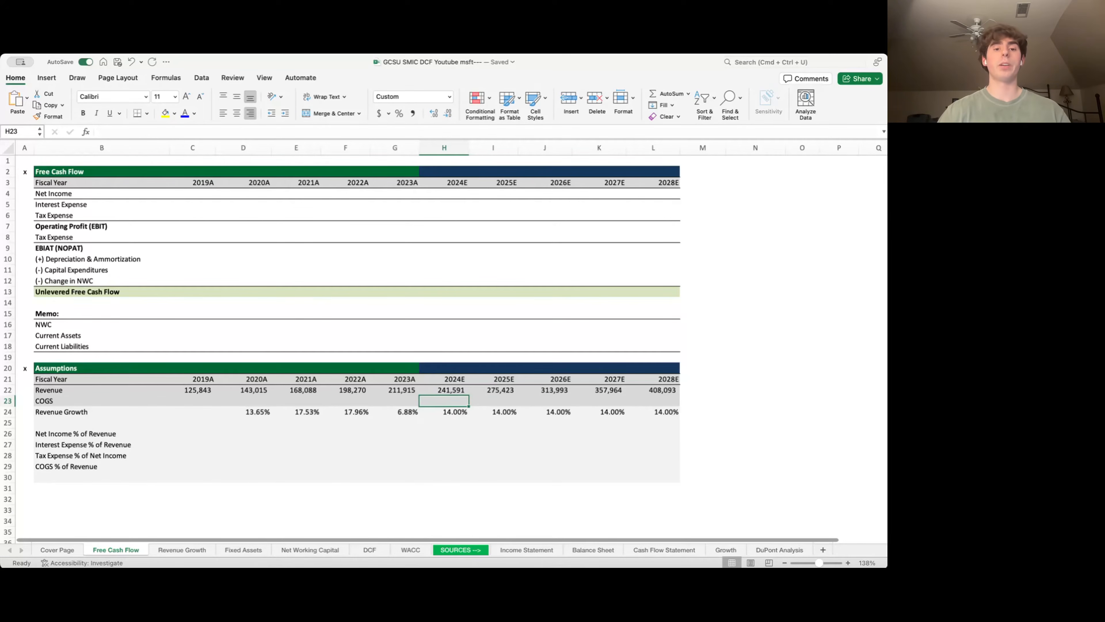
- Recheck the historical growth formulas, then go to the Revenue Growth sheet
{"action": "key", "text": "Down"}
{"action": "key", "text": "Left"}
{"action": "key", "text": "Left"}
{"action": "key", "text": "Left"}
{"action": "key", "text": "Left"}
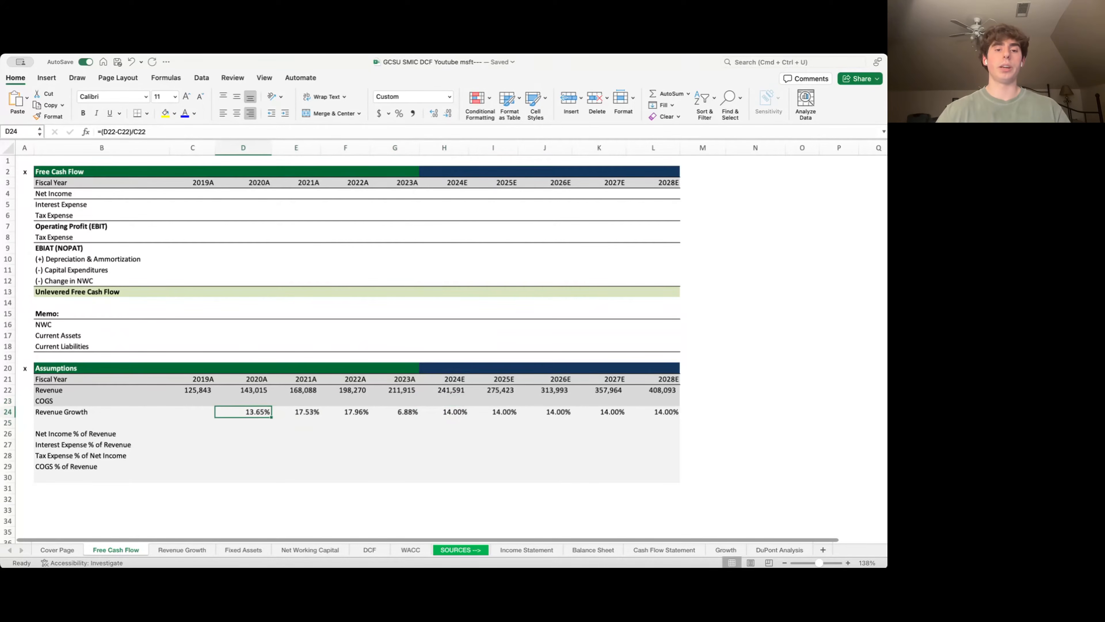
{"action": "key", "text": "Right"}
{"action": "key", "text": "Right"}
{"action": "key", "text": "Right"}
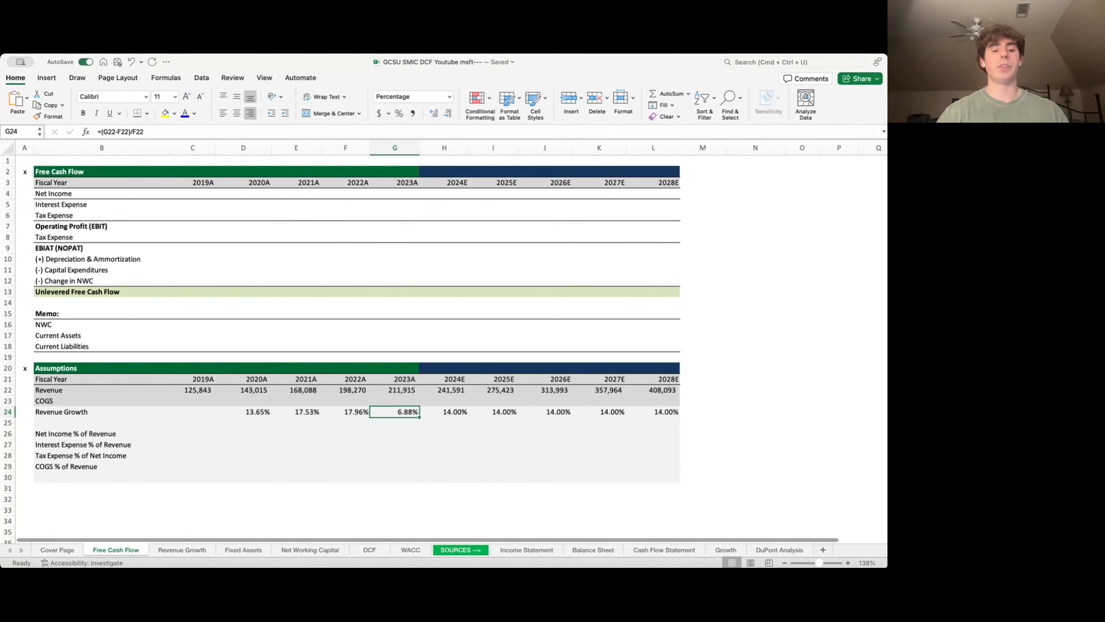
{"action": "key", "text": "ctrl+Page_Down"}
{"action": "key", "text": "Left"}
{"action": "key", "text": "Left"}
{"action": "key", "text": "Down"}
{"action": "key", "text": "Down"}
{"action": "key", "text": "Up"}
{"action": "key", "text": "Up"}
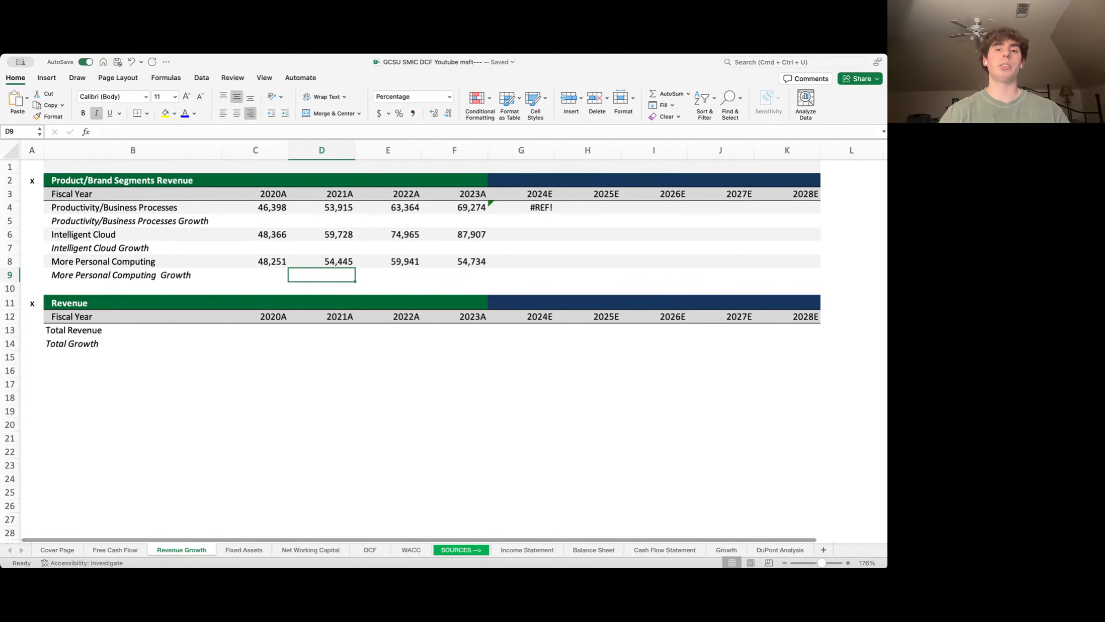
- Clear the #REF! error from the Productivity 2024E cell and review segment revenues
{"action": "key", "text": "Up"}
{"action": "key", "text": "Up"}
{"action": "key", "text": "Right"}
{"action": "key", "text": "Right"}
{"action": "key", "text": "Right"}
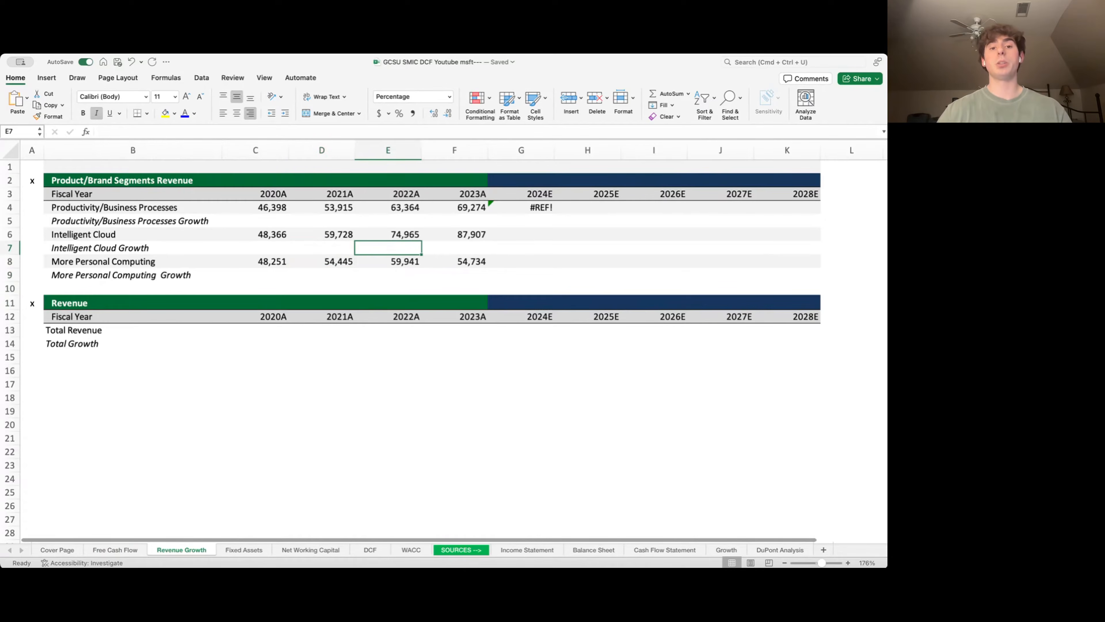
{"action": "key", "text": "Up"}
{"action": "key", "text": "Up"}
{"action": "key", "text": "Up"}
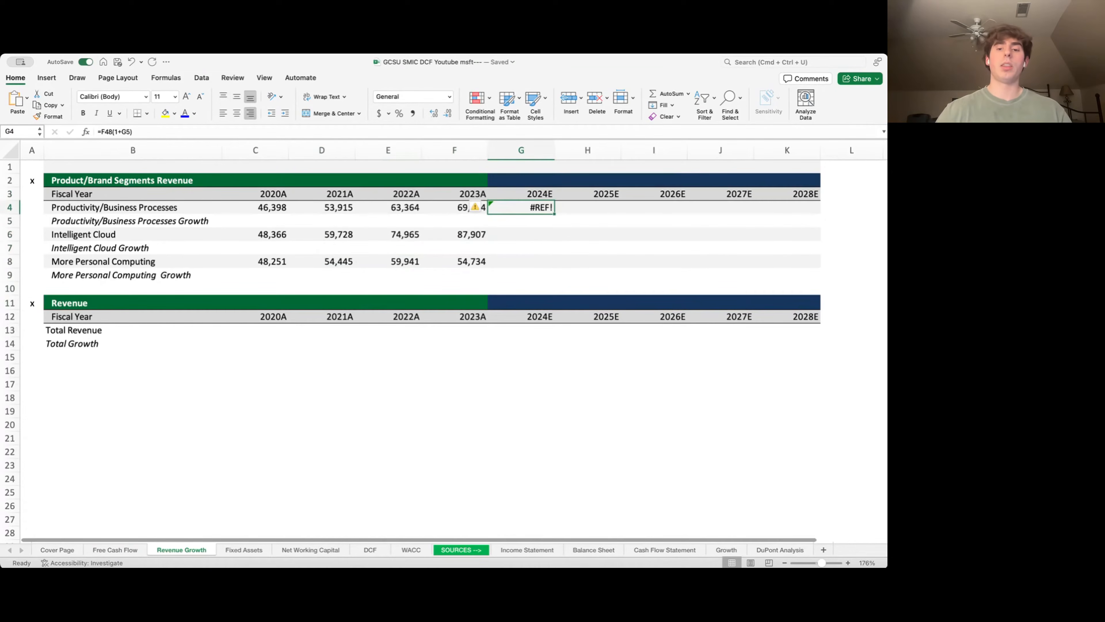
{"action": "key", "text": "Delete"}
{"action": "key", "text": "Down"}
{"action": "key", "text": "Down"}
{"action": "key", "text": "Down"}
{"action": "key", "text": "Down"}
{"action": "key", "text": "Left"}
{"action": "key", "text": "Left"}
{"action": "key", "text": "Left"}
{"action": "key", "text": "Left"}
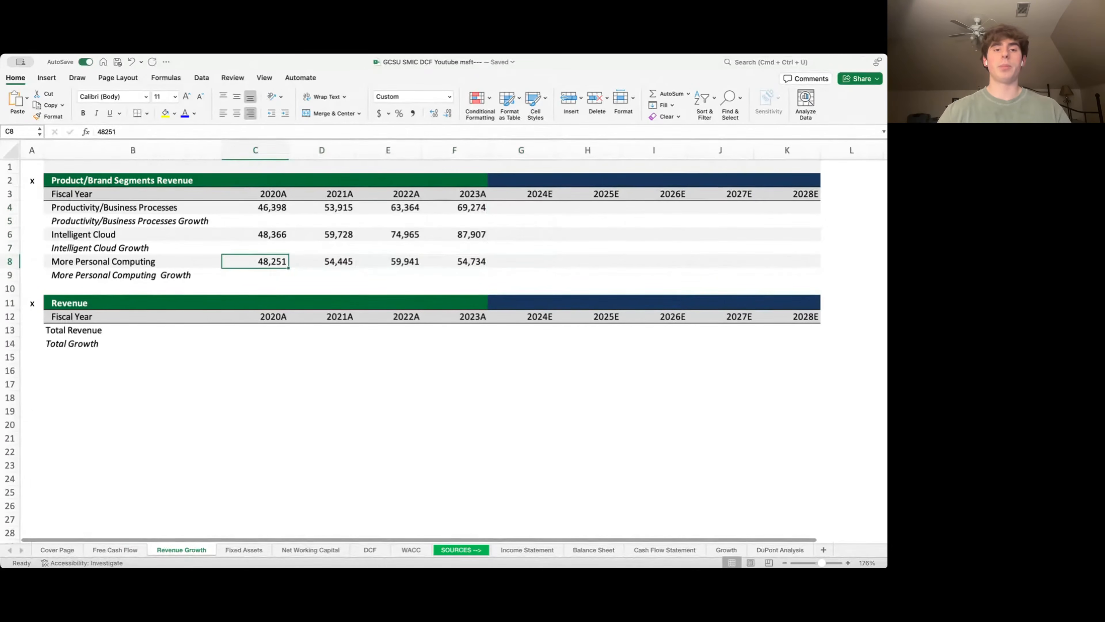
{"action": "key", "text": "Down"}
{"action": "key", "text": "Down"}
{"action": "key", "text": "Down"}
{"action": "key", "text": "Down"}
{"action": "key", "text": "Down"}
{"action": "key", "text": "Up"}
{"action": "key", "text": "Up"}
{"action": "key", "text": "Up"}
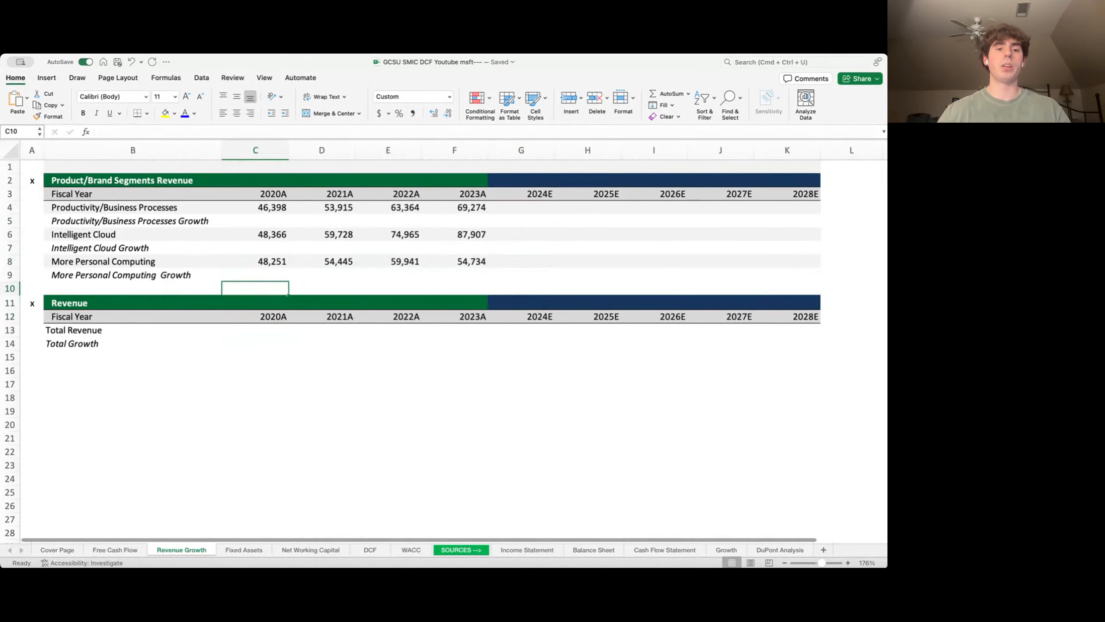
{"action": "key", "text": "Right"}
{"action": "key", "text": "Right"}
{"action": "key", "text": "Right"}
{"action": "key", "text": "Up"}
{"action": "key", "text": "Left"}
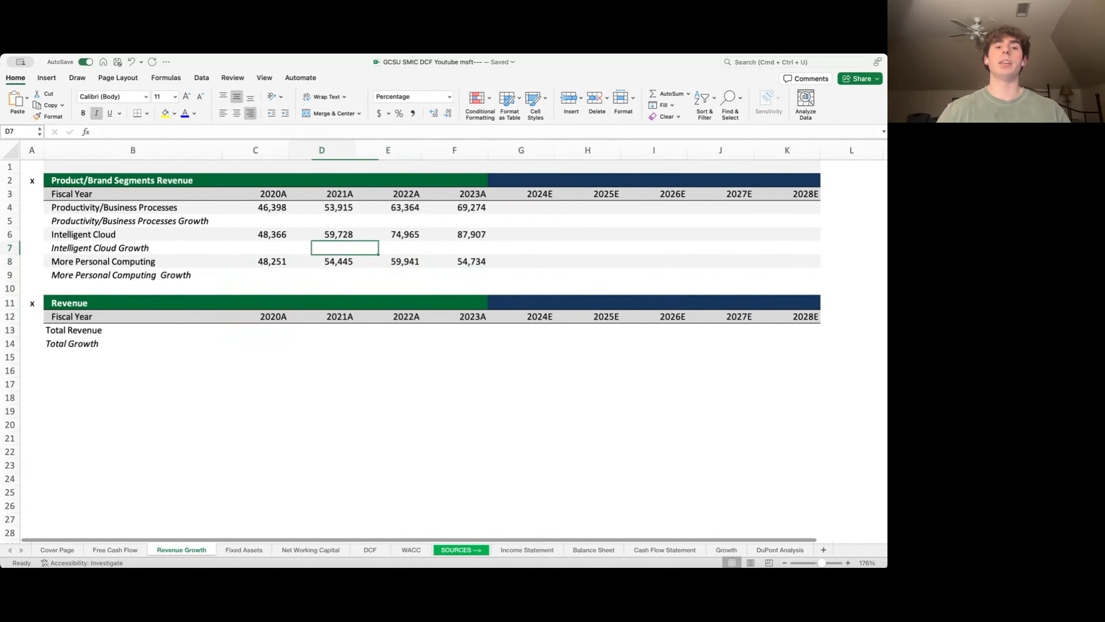
{"action": "key", "text": "Up"}
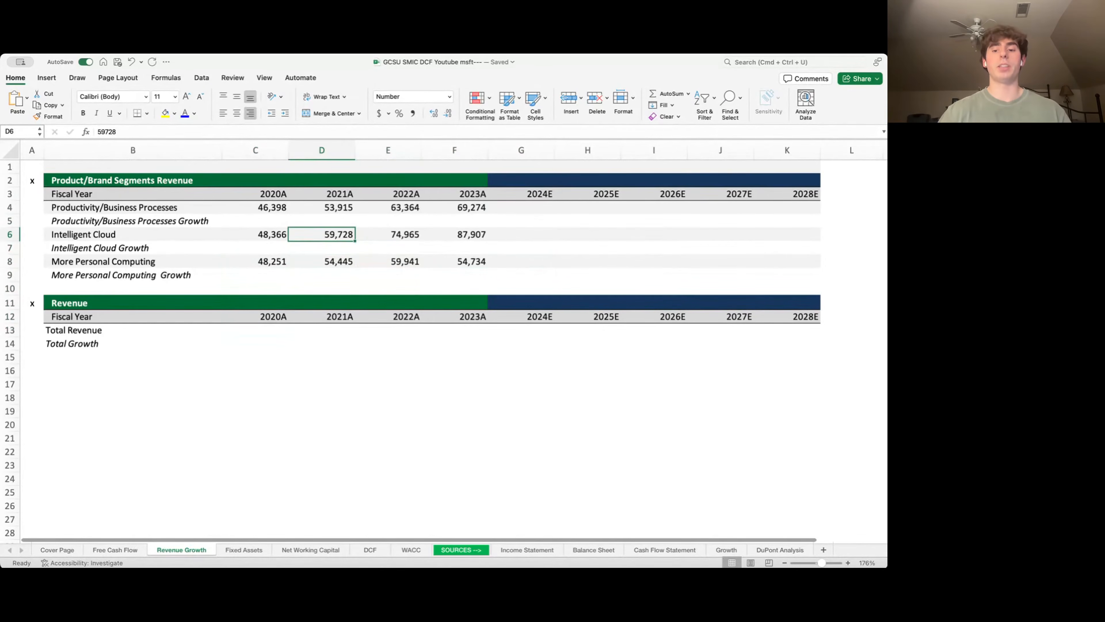
- Enter Productivity growth =(D4-C4)/C4 in D5 and fill through F5 (16%, 18%, 9%)
{"action": "key", "text": "Up"}
{"action": "type", "text": "=("}
{"action": "key", "text": "Up"}
{"action": "key", "text": "Up"}
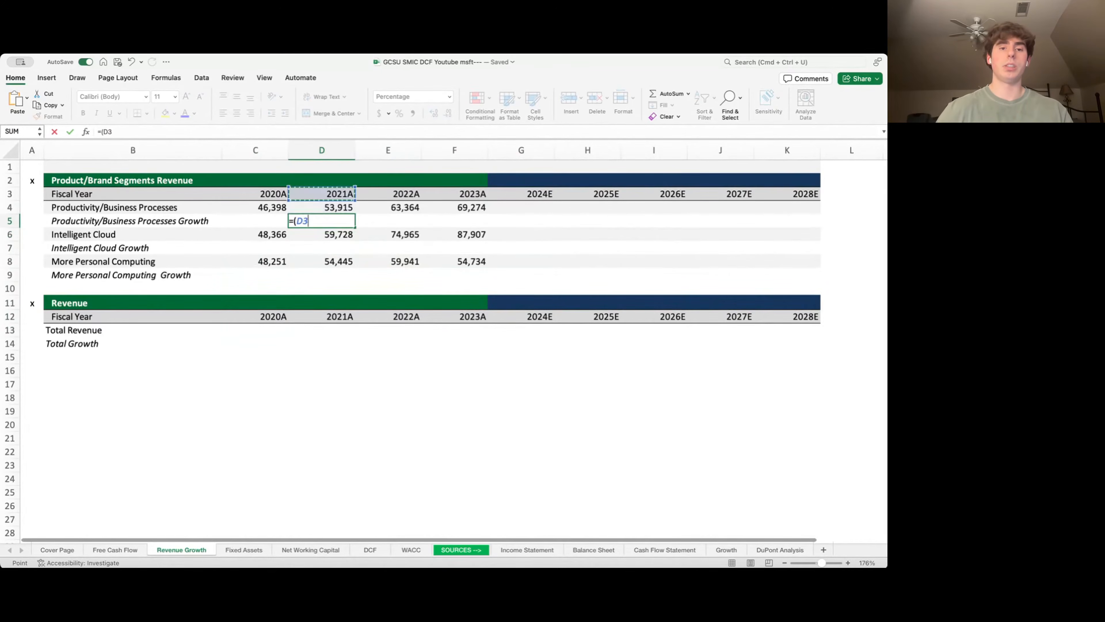
{"action": "key", "text": "Down"}
{"action": "type", "text": "-"}
{"action": "key", "text": "Up"}
{"action": "key", "text": "Left"}
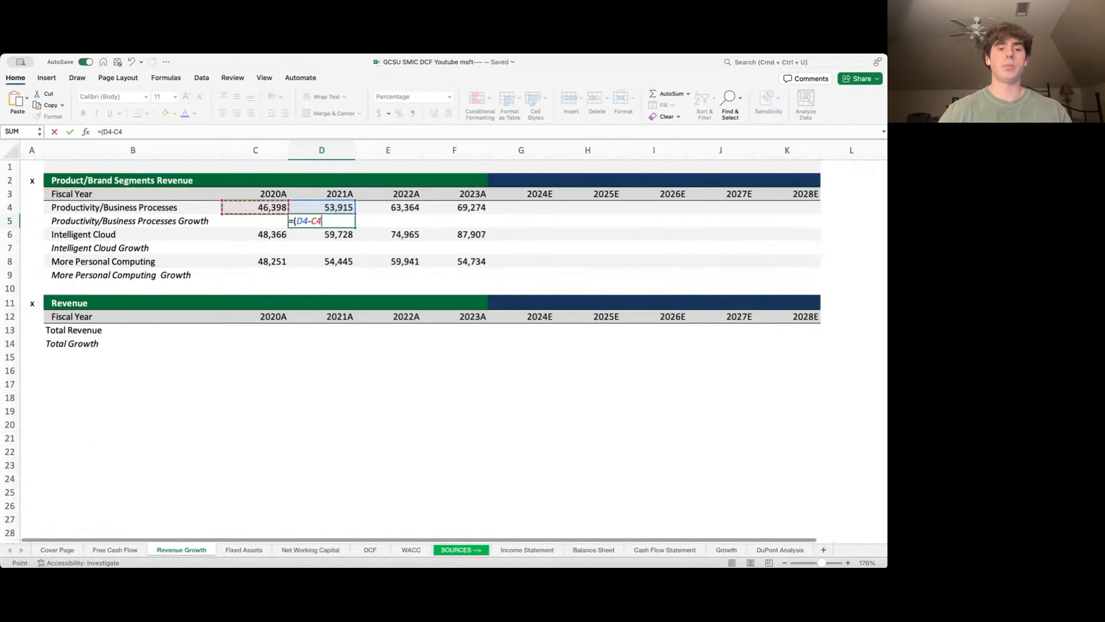
{"action": "type", "text": ")/"}
{"action": "key", "text": "Up"}
{"action": "key", "text": "Left"}
{"action": "key", "text": "Return"}
{"action": "key", "text": "Up"}
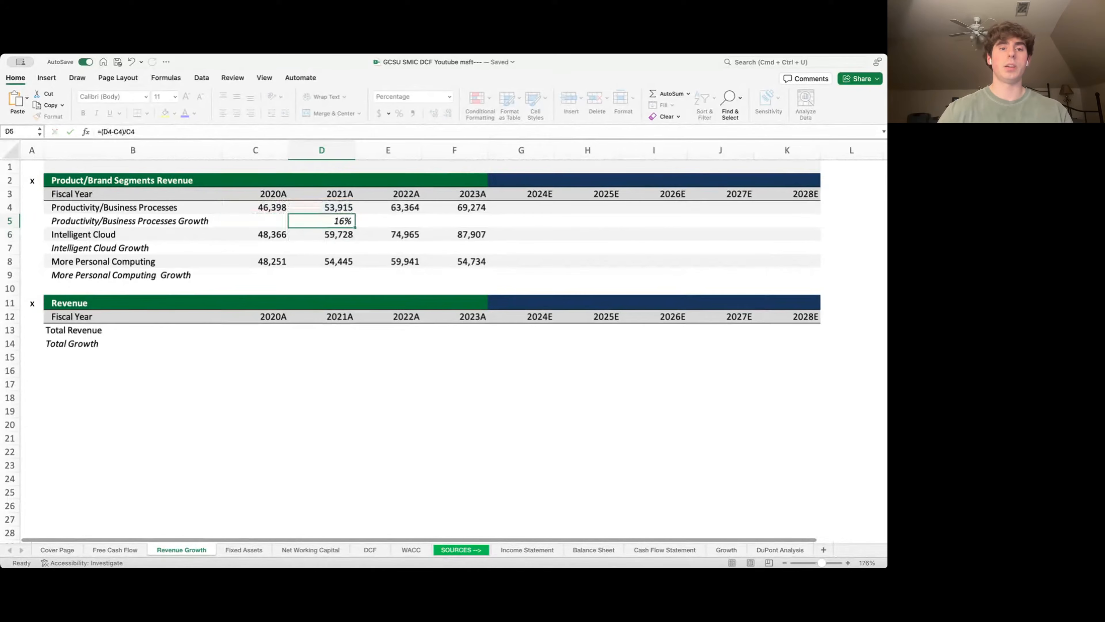
{"action": "key", "text": "shift+Right"}
{"action": "key", "text": "shift+Right"}
{"action": "key", "text": "ctrl+r"}
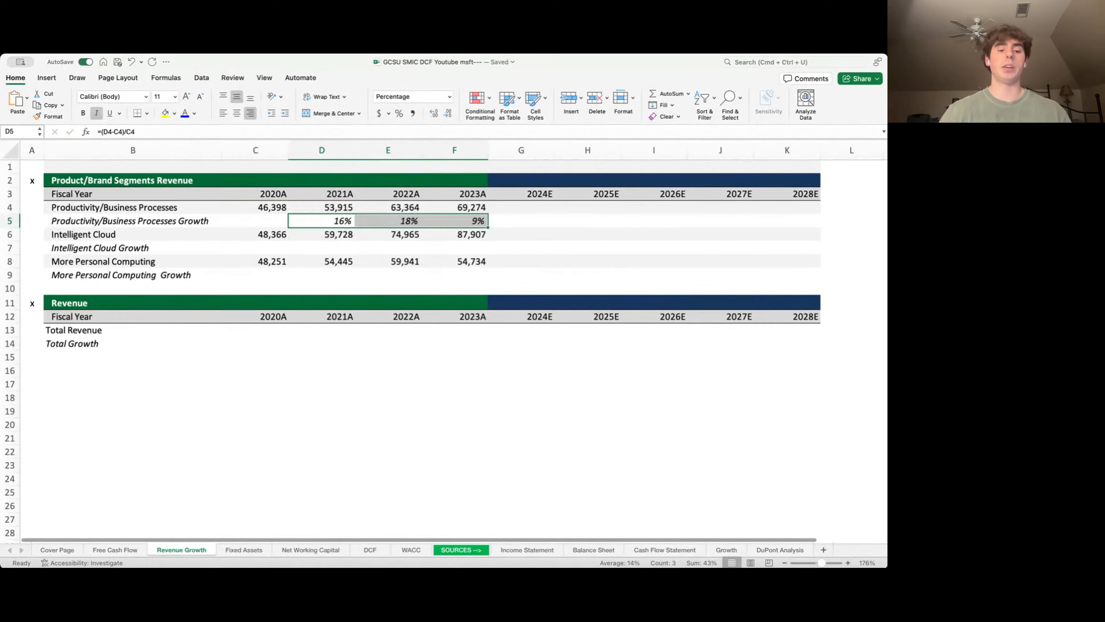
- Copy the growth formulas into the Intelligent Cloud and More Personal Computing growth rows
{"action": "key", "text": "ctrl+c"}
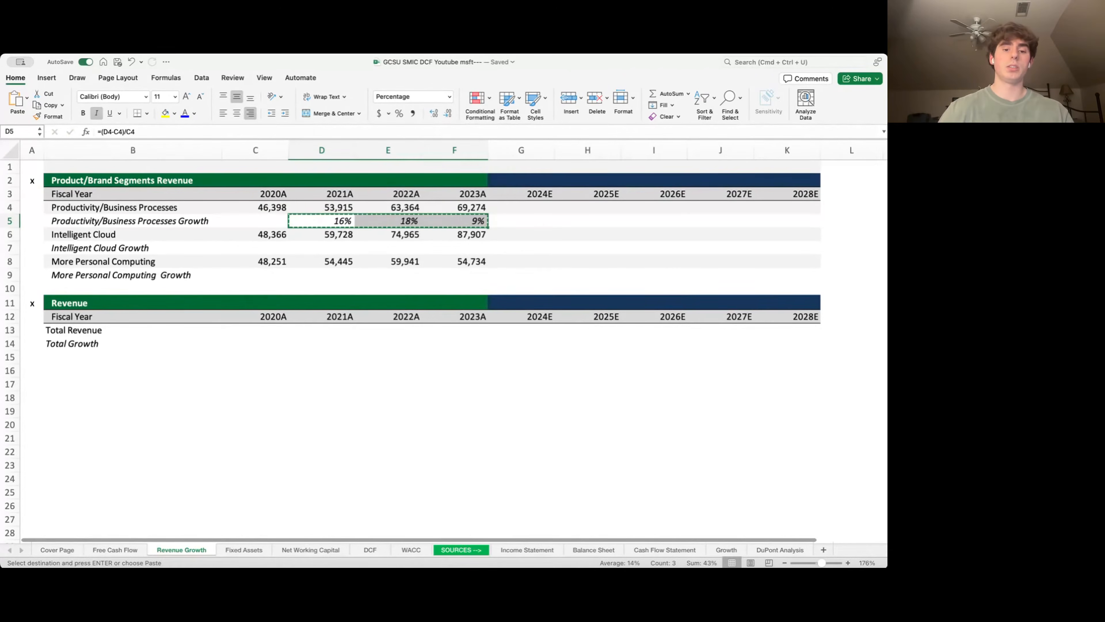
{"action": "key", "text": "Down"}
{"action": "key", "text": "Down"}
{"action": "key", "text": "Down"}
{"action": "key", "text": "Up"}
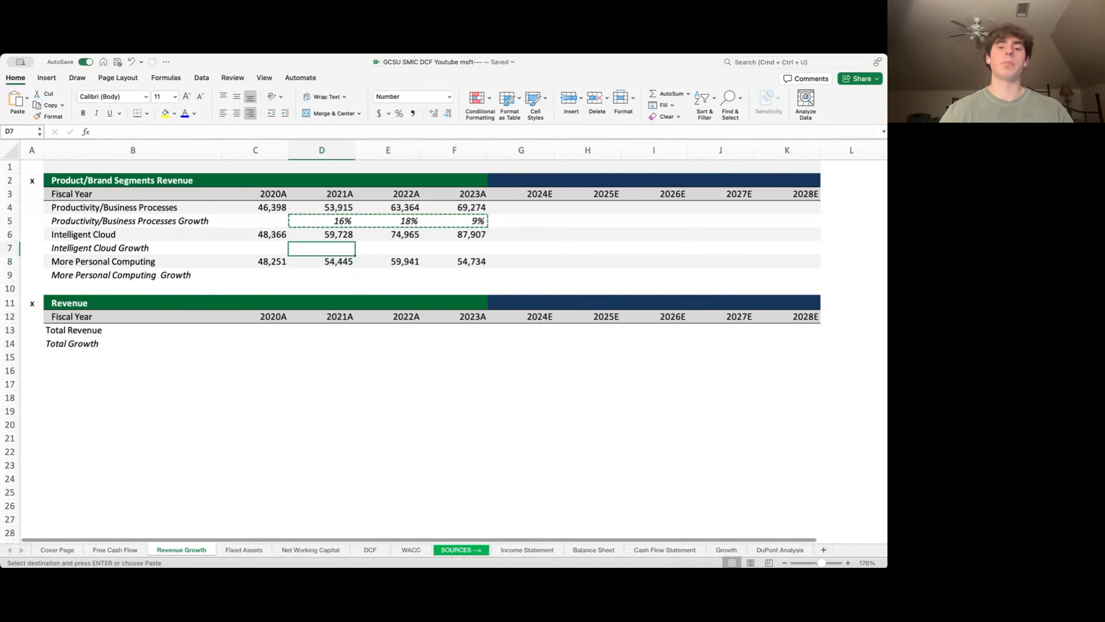
{"action": "key", "text": "super+v"}
{"action": "key", "text": "Down"}
{"action": "key", "text": "Down"}
{"action": "key", "text": "super+v"}
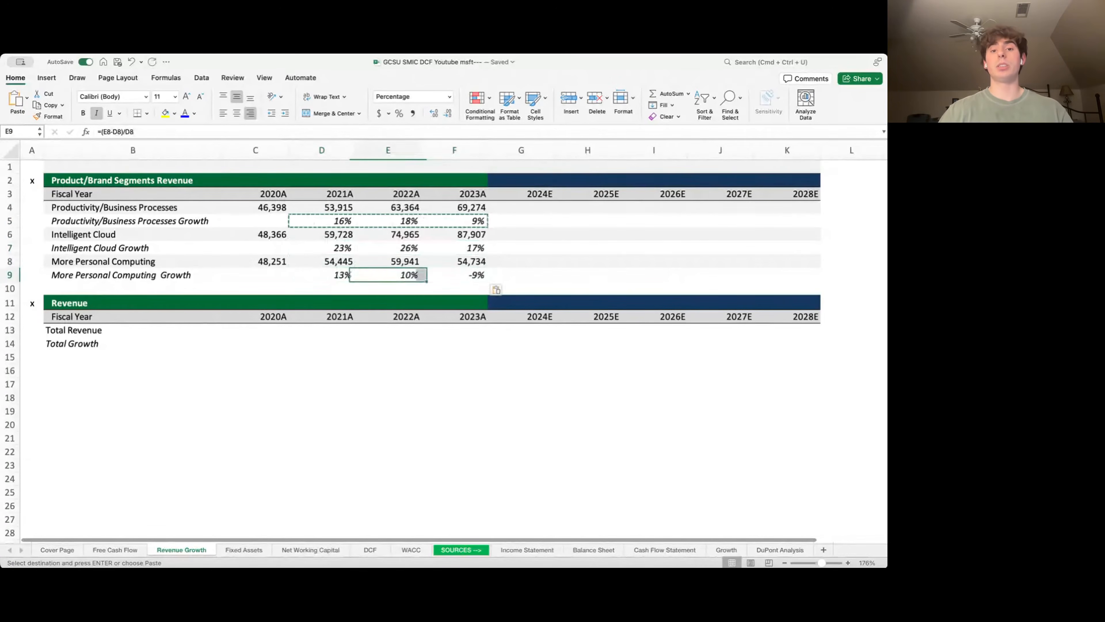
{"action": "key", "text": "Right"}
{"action": "key", "text": "Right"}
{"action": "key", "text": "Right"}
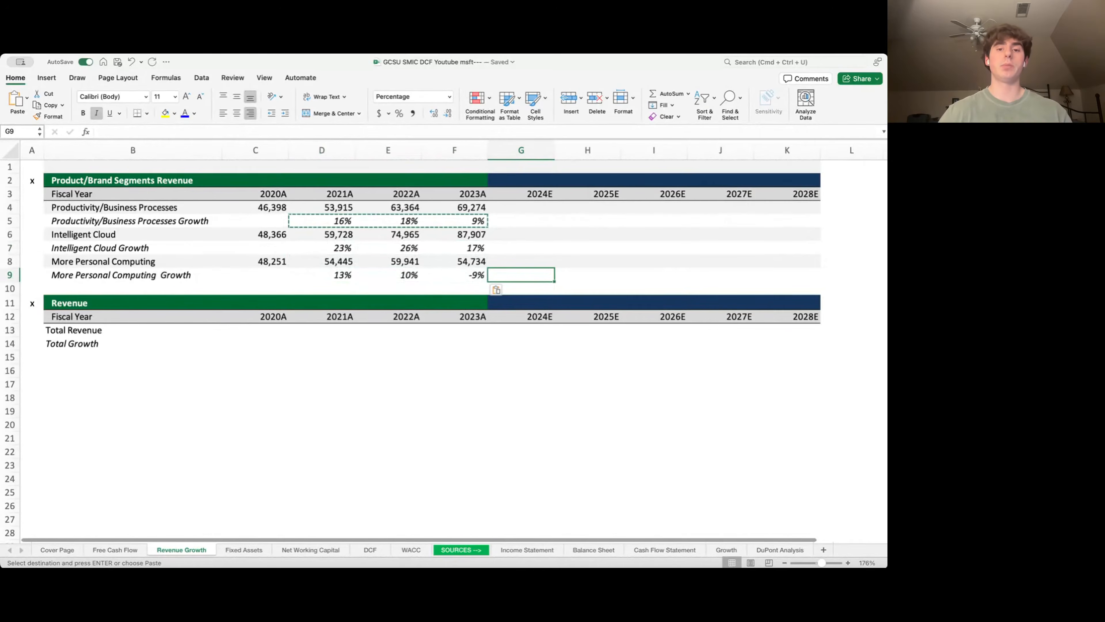
{"action": "key", "text": "Up"}
{"action": "key", "text": "Up"}
{"action": "key", "text": "Up"}
{"action": "key", "text": "Up"}
- Set Productivity 2024E growth to the 2021A–2023A average (14%) and carry it through 2028E
{"action": "type", "text": "=average("}
{"action": "key", "text": "Left"}
{"action": "key", "text": "shift+Left"}
{"action": "key", "text": "shift+Left"}
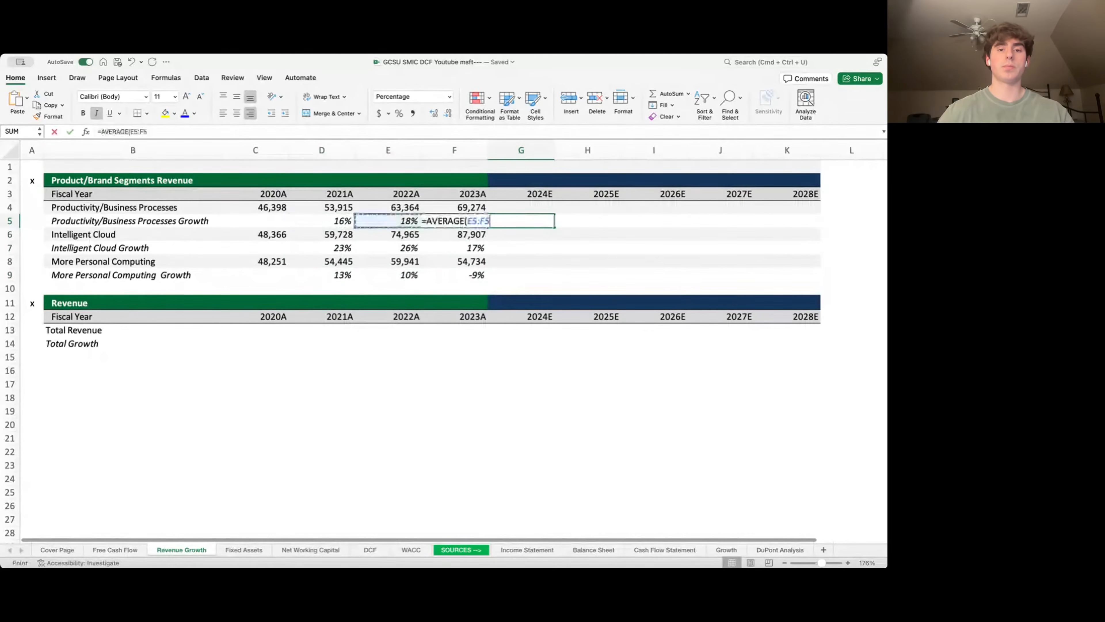
{"action": "key", "text": "Return"}
{"action": "left_click", "coordinate": [588, 221]}
{"action": "type", "text": "="}
{"action": "key", "text": "Left"}
{"action": "key", "text": "Return"}
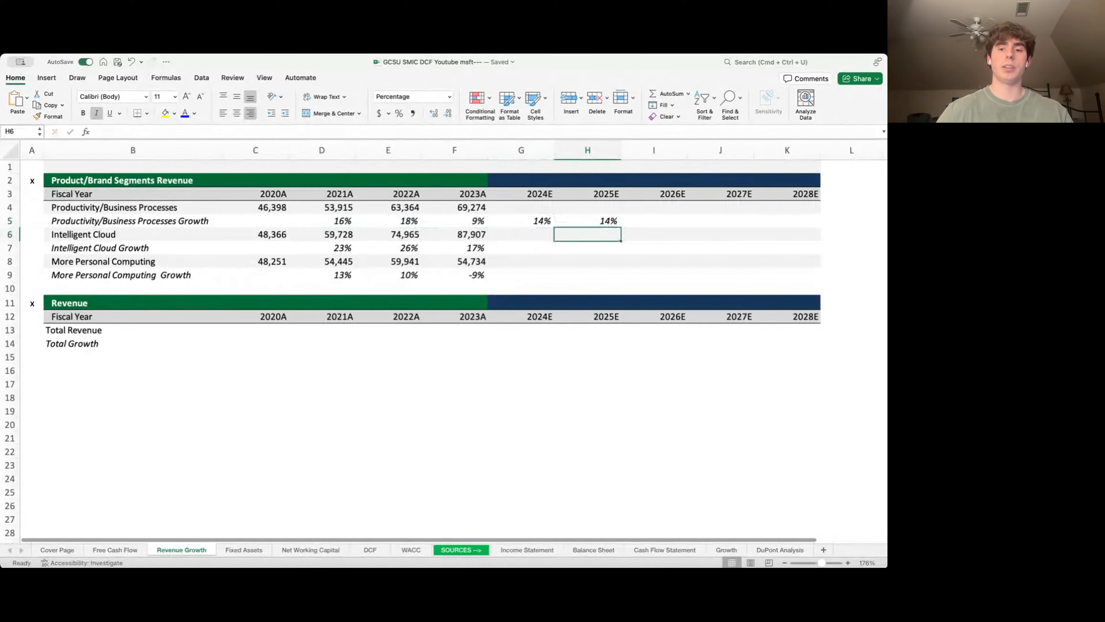
{"action": "key", "text": "Up"}
{"action": "left_click_drag", "start_coordinate": [620, 226], "coordinate": [820, 226]}
- Project Productivity revenue as =F4*(1+G5), 79,216 in 2024E, filled across to 2028E
{"action": "left_click", "coordinate": [521, 207]}
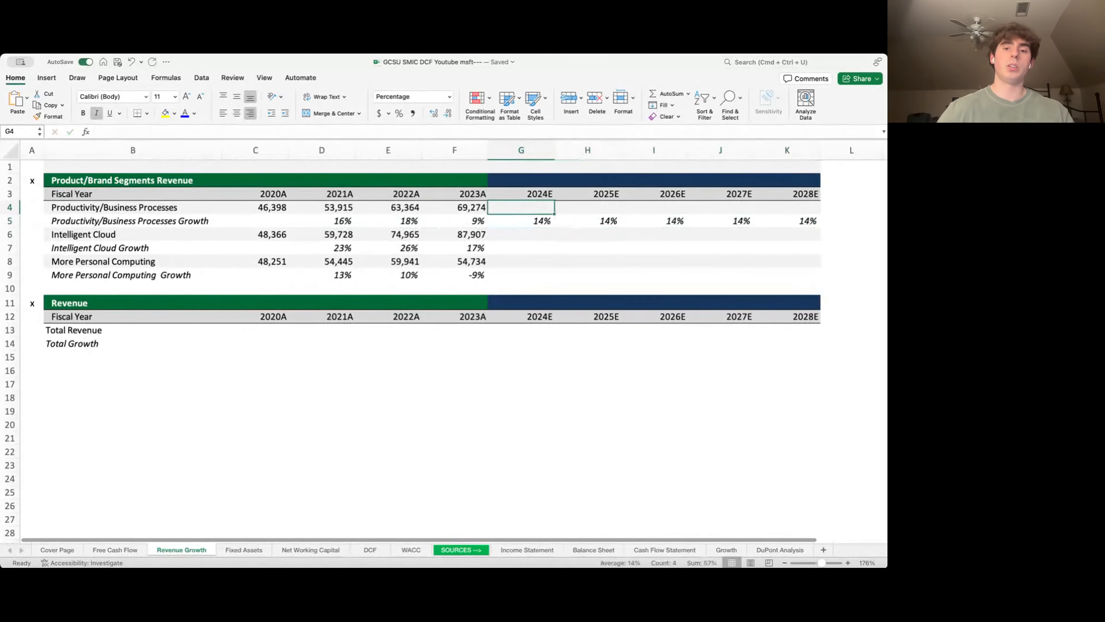
{"action": "type", "text": "="}
{"action": "key", "text": "Left"}
{"action": "type", "text": "*"}
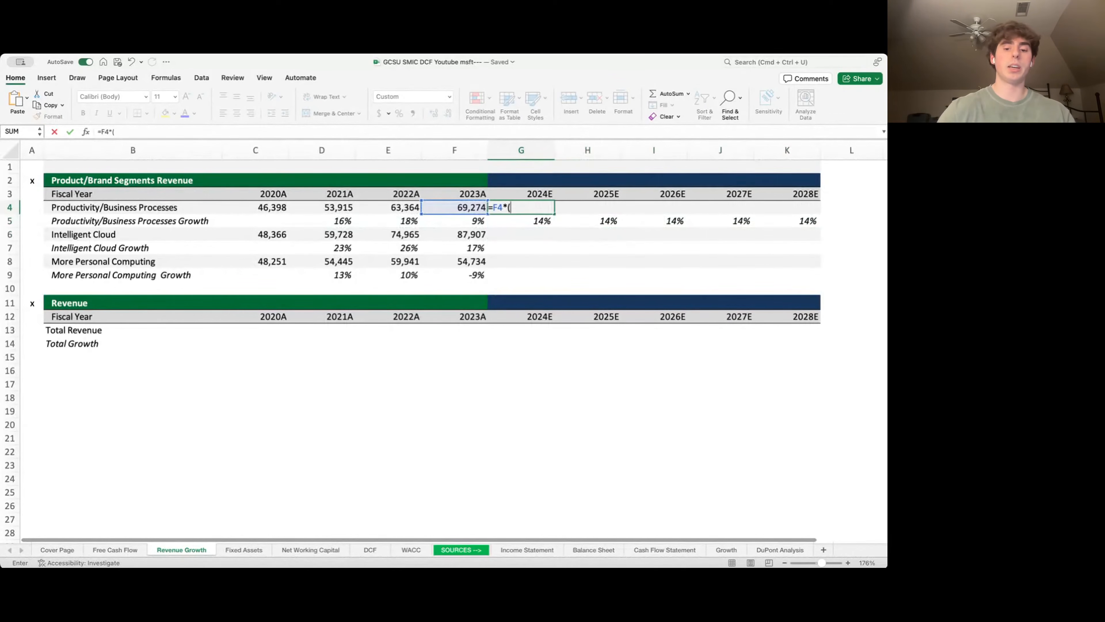
{"action": "type", "text": "(1+"}
{"action": "key", "text": "Down"}
{"action": "type", "text": ")"}
{"action": "key", "text": "Return"}
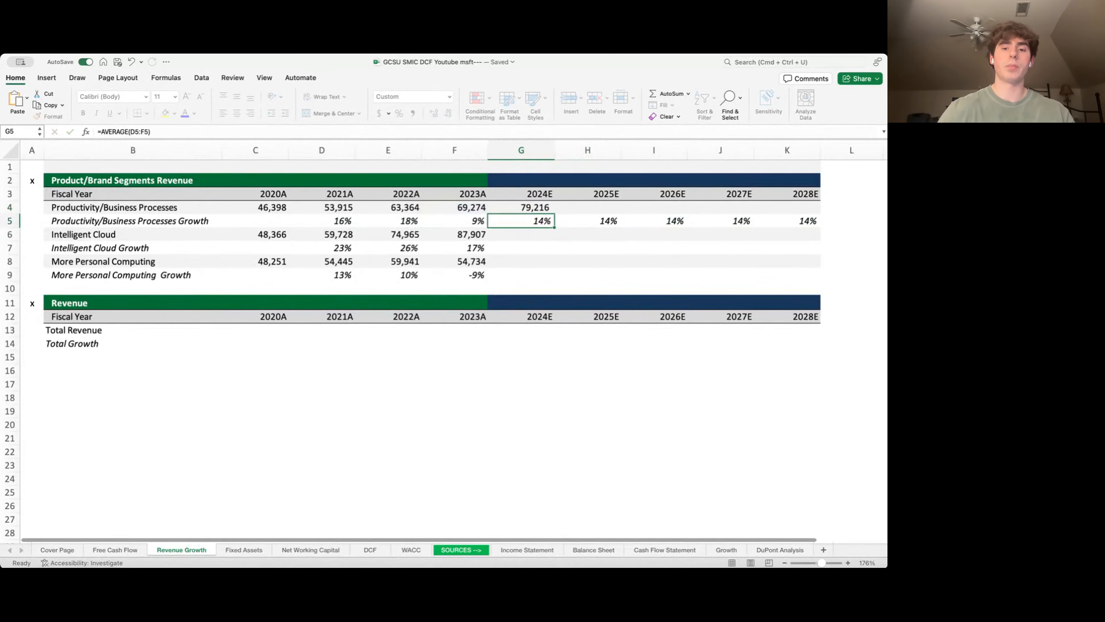
{"action": "key", "text": "Up"}
{"action": "left_click_drag", "start_coordinate": [554, 214], "coordinate": [819, 208]}
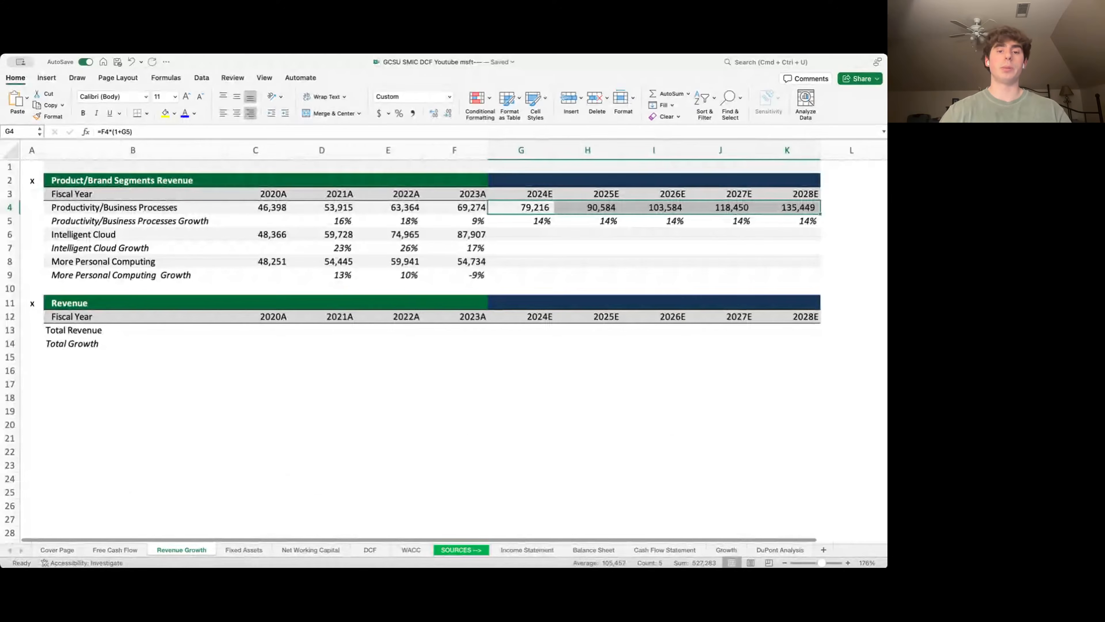
- Copy the revenue and growth projections to the Intelligent Cloud and More Personal Computing rows
{"action": "key", "text": "shift+Down"}
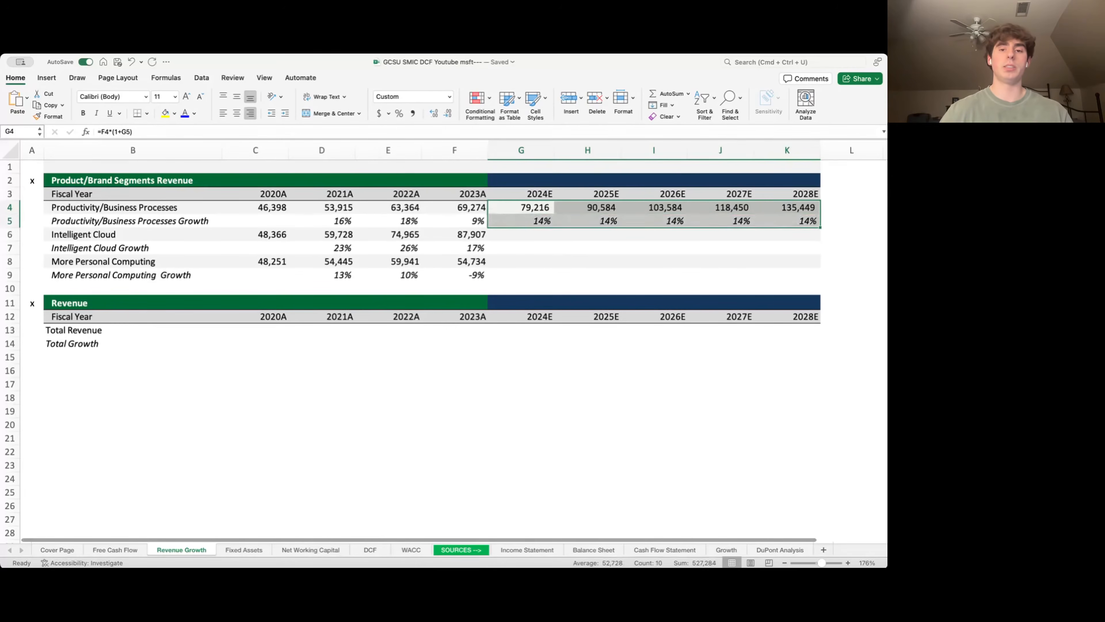
{"action": "key", "text": "super+c"}
{"action": "key", "text": "Down"}
{"action": "key", "text": "Down"}
{"action": "key", "text": "super+v"}
{"action": "key", "text": "Down"}
{"action": "key", "text": "Down"}
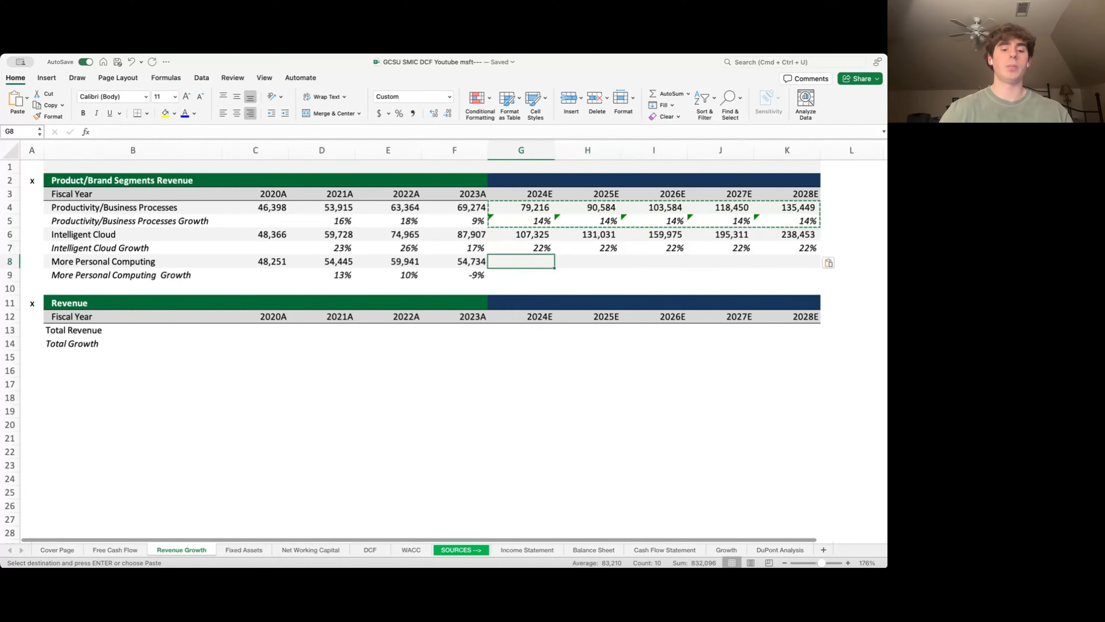
{"action": "key", "text": "super+v"}
{"action": "key", "text": "Down"}
{"action": "key", "text": "Down"}
{"action": "key", "text": "Down"}
{"action": "key", "text": "Down"}
{"action": "key", "text": "Left"}
{"action": "key", "text": "Left"}
{"action": "key", "text": "Left"}
{"action": "key", "text": "Left"}
{"action": "key", "text": "Left"}
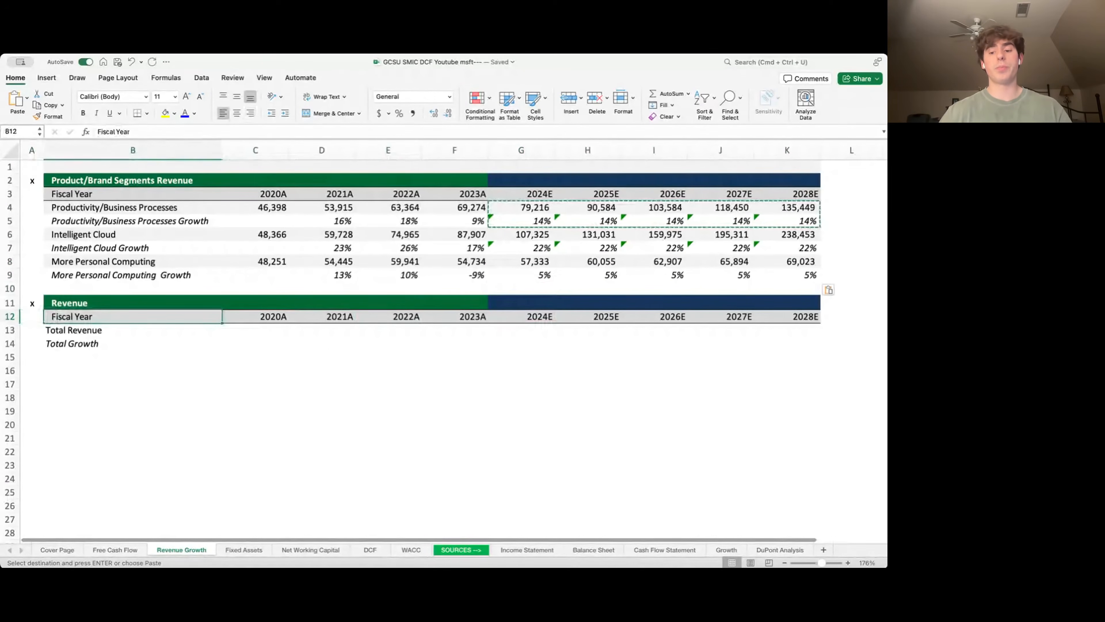
- Sum Total Revenue as =C4+C6+C8 (143,015 in 2020A) and fill it through 2028E
{"action": "key", "text": "Right"}
{"action": "key", "text": "Down"}
{"action": "type", "text": "="}
{"action": "key", "text": "Up"}
{"action": "key", "text": "Up"}
{"action": "key", "text": "Up"}
{"action": "key", "text": "Up"}
{"action": "key", "text": "Up"}
{"action": "key", "text": "Up"}
{"action": "key", "text": "Up"}
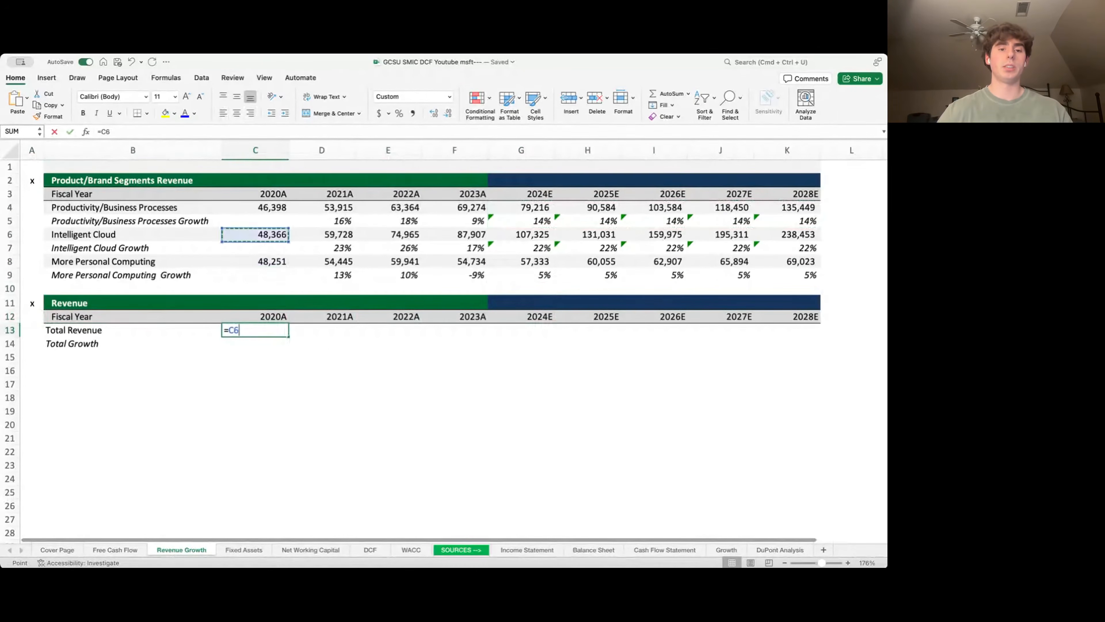
{"action": "key", "text": "Up"}
{"action": "key", "text": "Up"}
{"action": "type", "text": "+"}
{"action": "key", "text": "Up"}
{"action": "key", "text": "Up"}
{"action": "key", "text": "Up"}
{"action": "key", "text": "Up"}
{"action": "key", "text": "Up"}
{"action": "key", "text": "Up"}
{"action": "key", "text": "Up"}
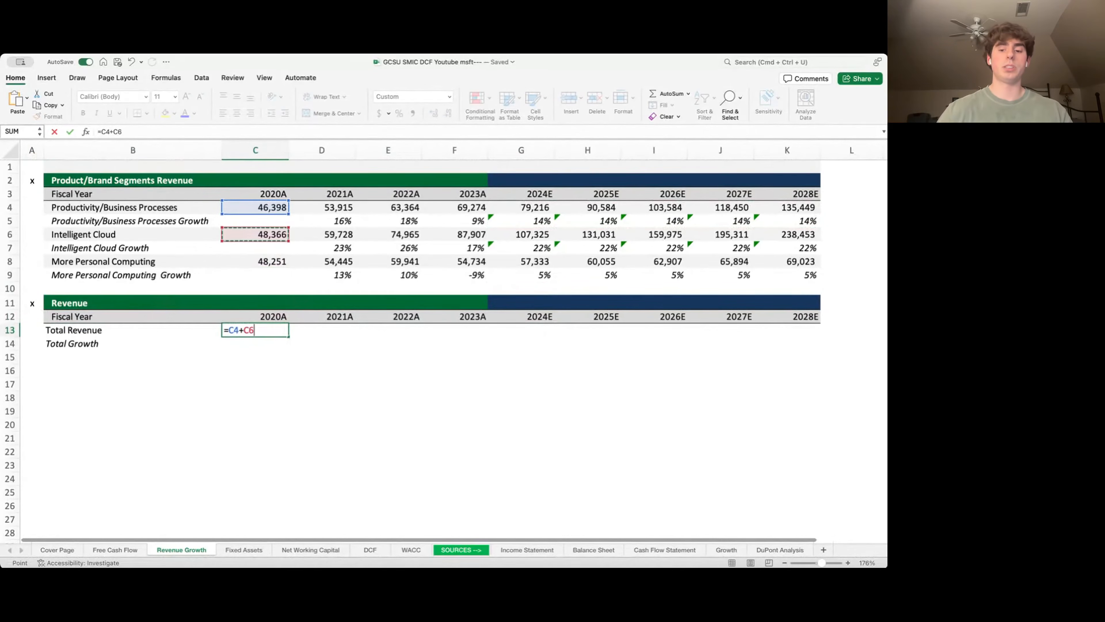
{"action": "type", "text": "+"}
{"action": "key", "text": "Up"}
{"action": "key", "text": "Up"}
{"action": "key", "text": "Up"}
{"action": "key", "text": "Up"}
{"action": "key", "text": "Up"}
{"action": "key", "text": "Return"}
{"action": "key", "text": "Up"}
{"action": "key", "text": "shift+Right"}
{"action": "key", "text": "shift+Right"}
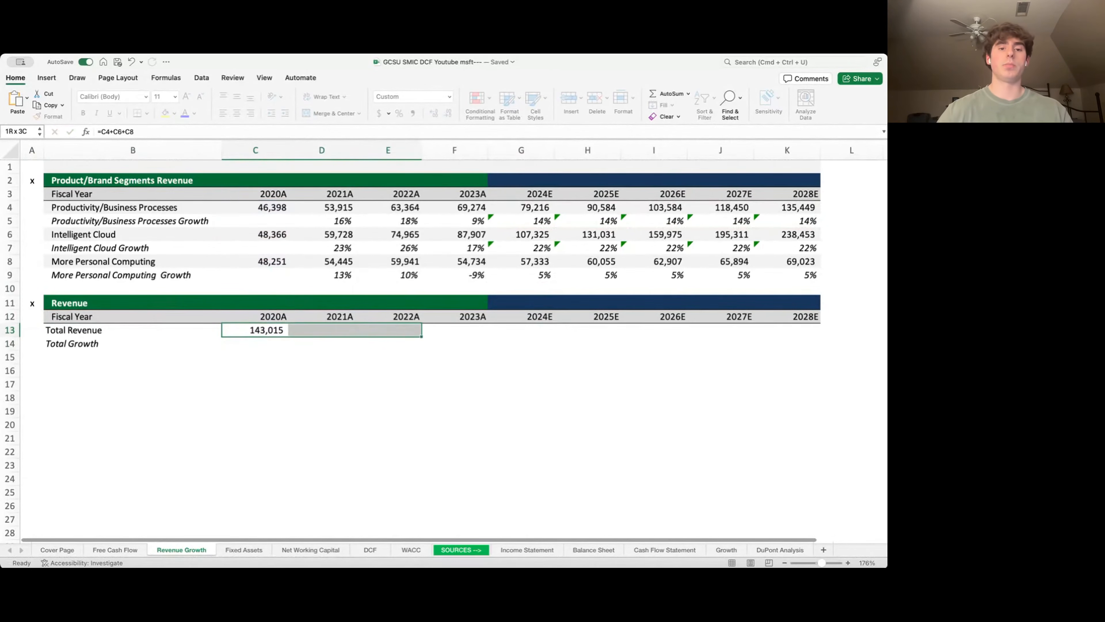
{"action": "key", "text": "shift+Right"}
{"action": "key", "text": "shift+Right"}
{"action": "key", "text": "shift+Right"}
{"action": "key", "text": "shift+Right"}
{"action": "key", "text": "shift+Right"}
{"action": "key", "text": "shift+Right"}
{"action": "key", "text": "ctrl+r"}
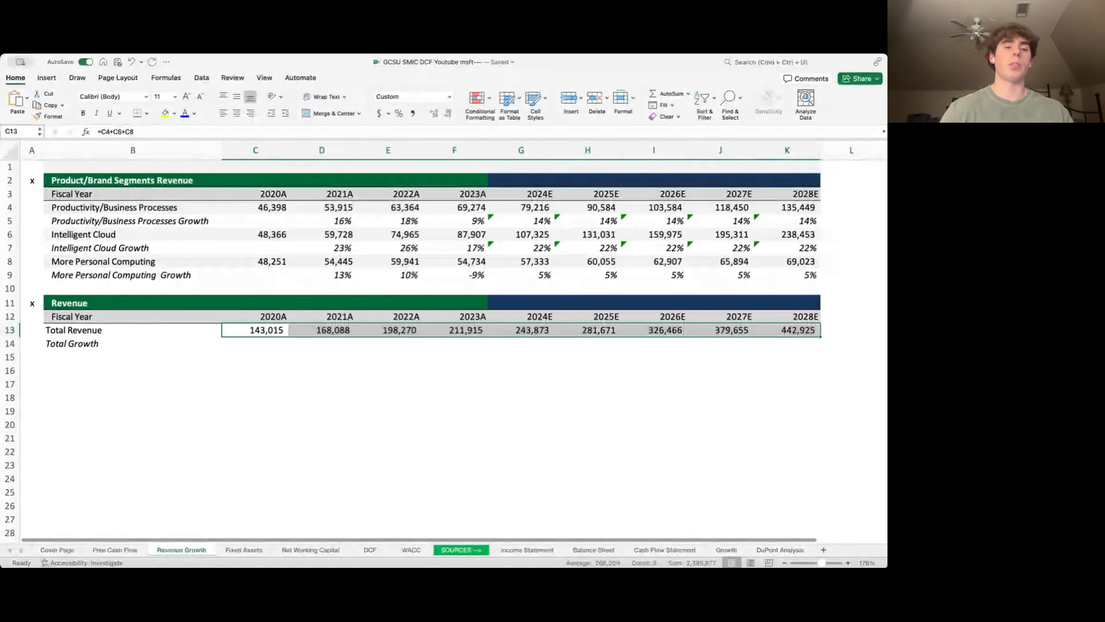
- Fill Total Growth =(D13-C13)/C13 from 17.5% (2021A) to 2028E, then return to Free Cash Flow
{"action": "key", "text": "Down"}
{"action": "key", "text": "Right"}
{"action": "type", "text": "=("}
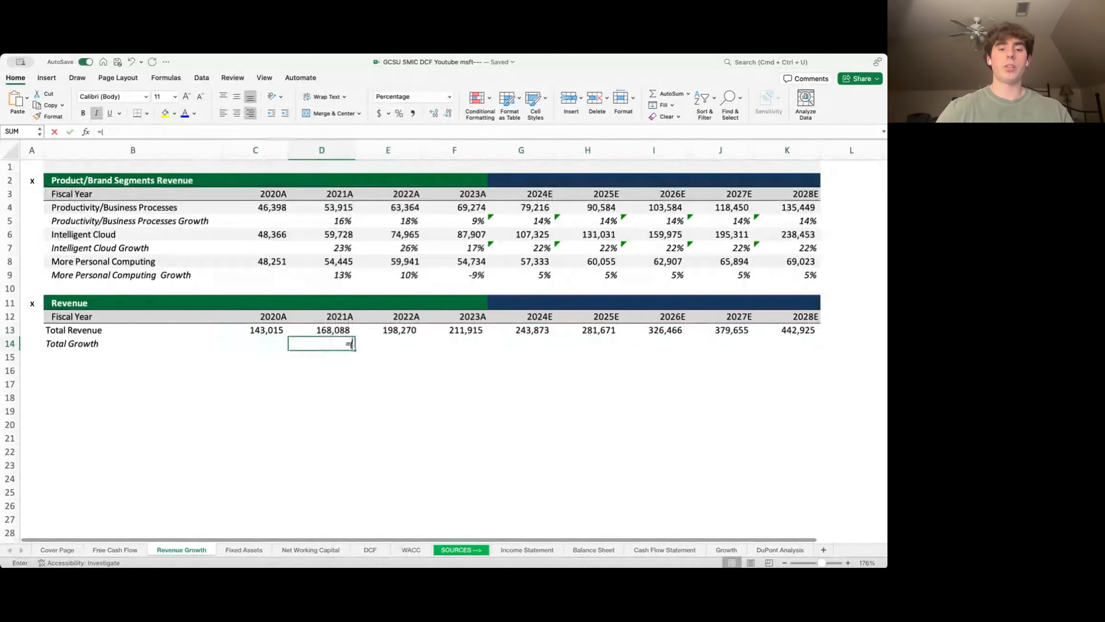
{"action": "key", "text": "Up"}
{"action": "type", "text": "-"}
{"action": "key", "text": "Up"}
{"action": "key", "text": "Left"}
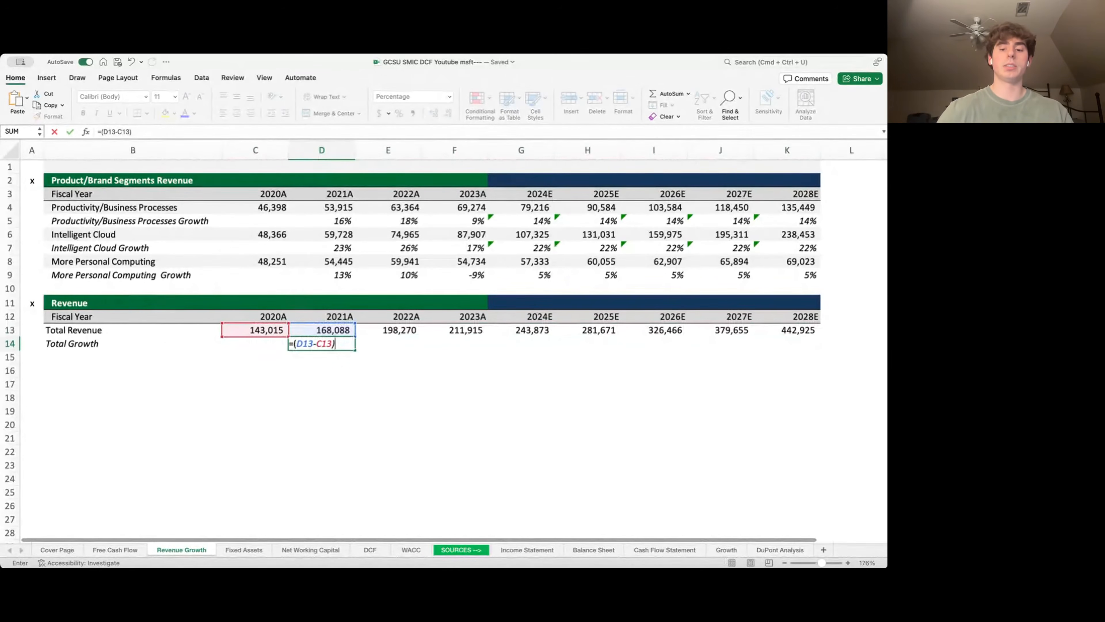
{"action": "type", "text": ")/"}
{"action": "key", "text": "Up"}
{"action": "key", "text": "Left"}
{"action": "key", "text": "Return"}
{"action": "key", "text": "Up"}
{"action": "key", "text": "shift+Right"}
{"action": "key", "text": "shift+Right"}
{"action": "key", "text": "shift+Right"}
{"action": "key", "text": "shift+Right"}
{"action": "key", "text": "shift+Right"}
{"action": "key", "text": "shift+Right"}
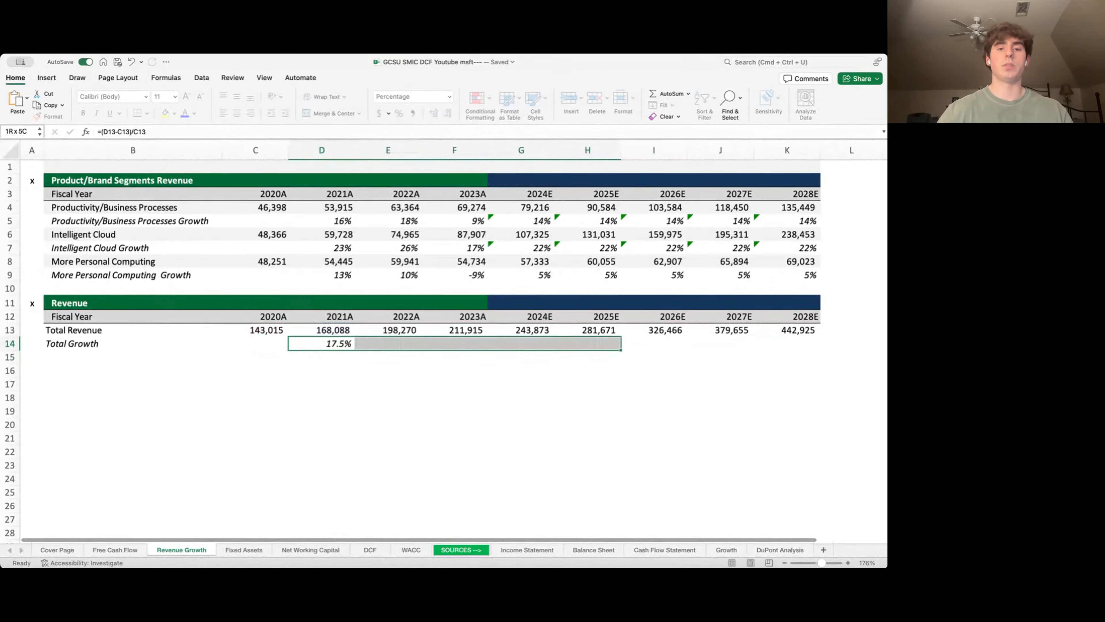
{"action": "key", "text": "shift+Right"}
{"action": "key", "text": "ctrl+r"}
{"action": "key", "text": "Down"}
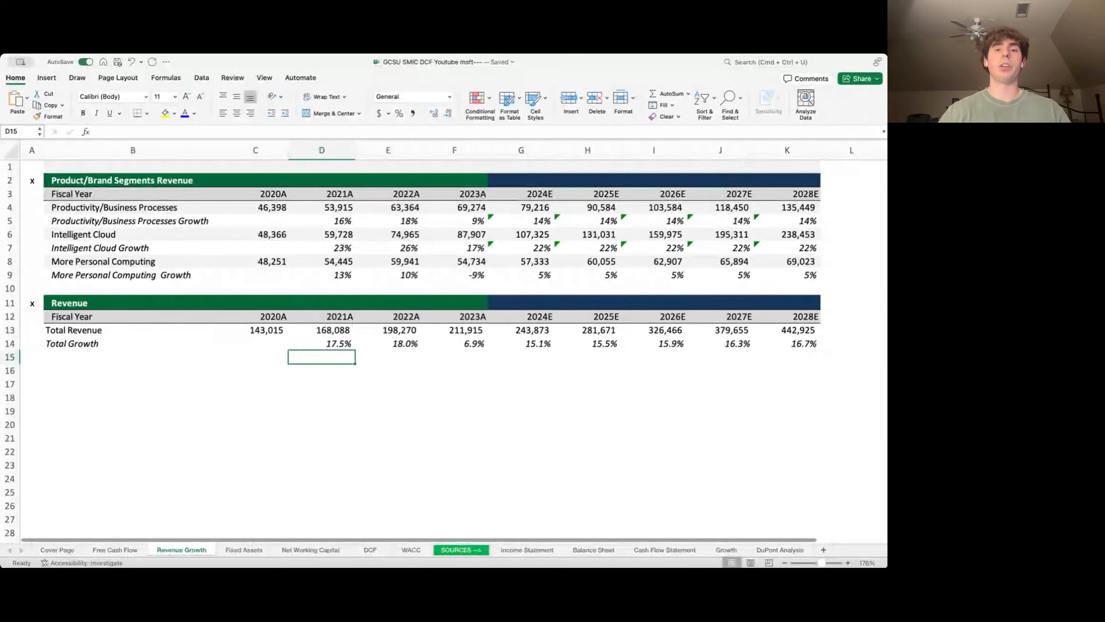
{"action": "key", "text": "ctrl+Page_Up"}
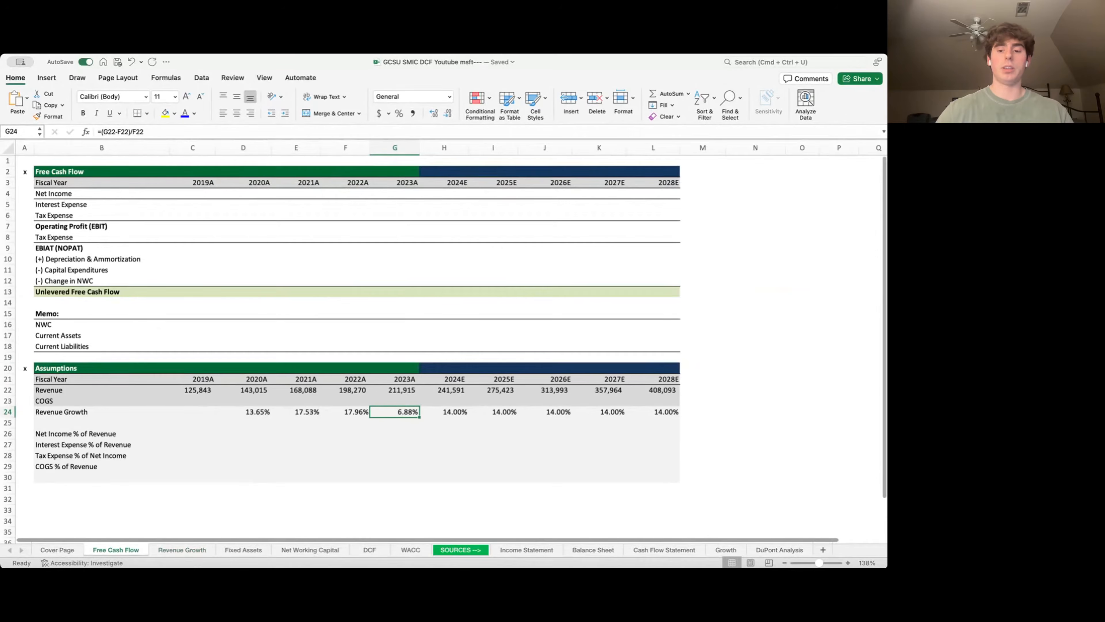
- Link the Revenue row for 2020A–2028E to the Total Revenue figures on the Revenue Growth sheet
{"action": "key", "text": "Up"}
{"action": "key", "text": "Up"}
{"action": "key", "text": "Left"}
{"action": "key", "text": "Left"}
{"action": "key", "text": "Left"}
{"action": "key", "text": "ctrl+shift+Right"}
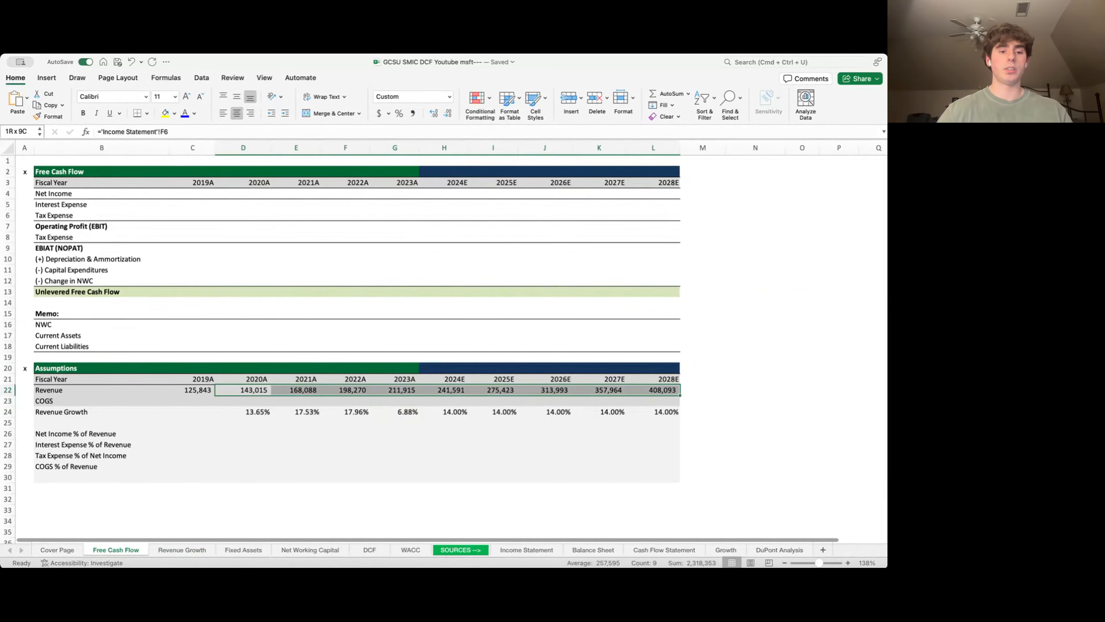
{"action": "type", "text": "="}
{"action": "key", "text": "ctrl+Page_Down"}
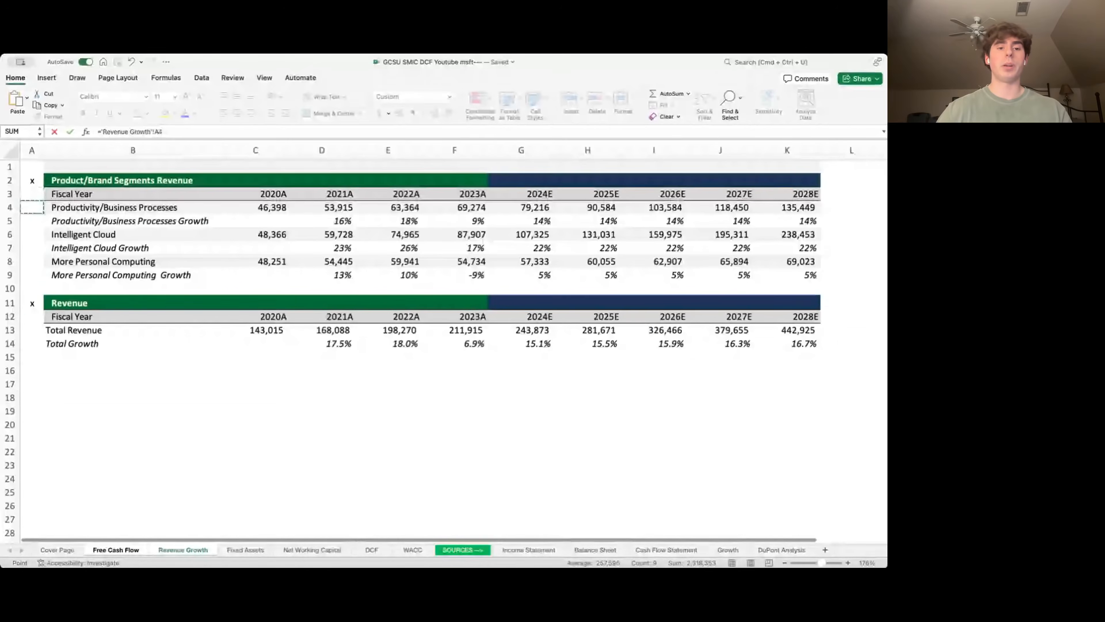
{"action": "key", "text": "Down"}
{"action": "key", "text": "Down"}
{"action": "key", "text": "Down"}
{"action": "key", "text": "Down"}
{"action": "key", "text": "Down"}
{"action": "key", "text": "Down"}
{"action": "key", "text": "Down"}
{"action": "key", "text": "Down"}
{"action": "key", "text": "Down"}
{"action": "key", "text": "Right"}
{"action": "key", "text": "Right"}
{"action": "key", "text": "ctrl+Return"}
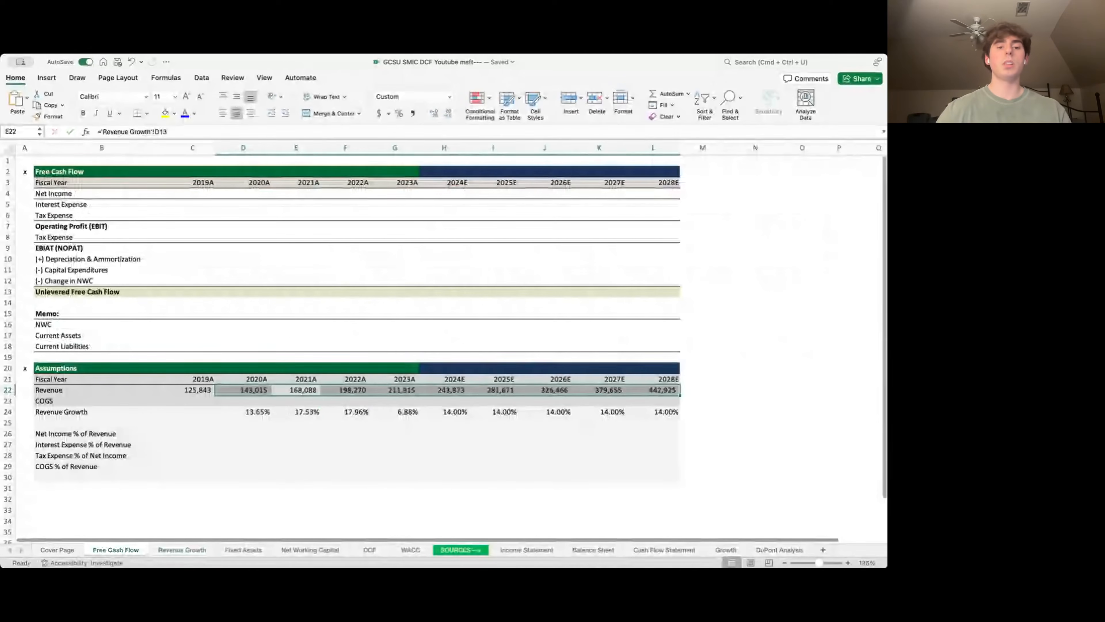
- Link the 2021A–2028E Revenue Growth row to 'Revenue Growth'!D14 total growth, filled with Ctrl+Enter
{"action": "key", "text": "Down"}
{"action": "key", "text": "Down"}
{"action": "key", "text": "Right"}
{"action": "key", "text": "ctrl+shift+Right"}
{"action": "type", "text": "="}
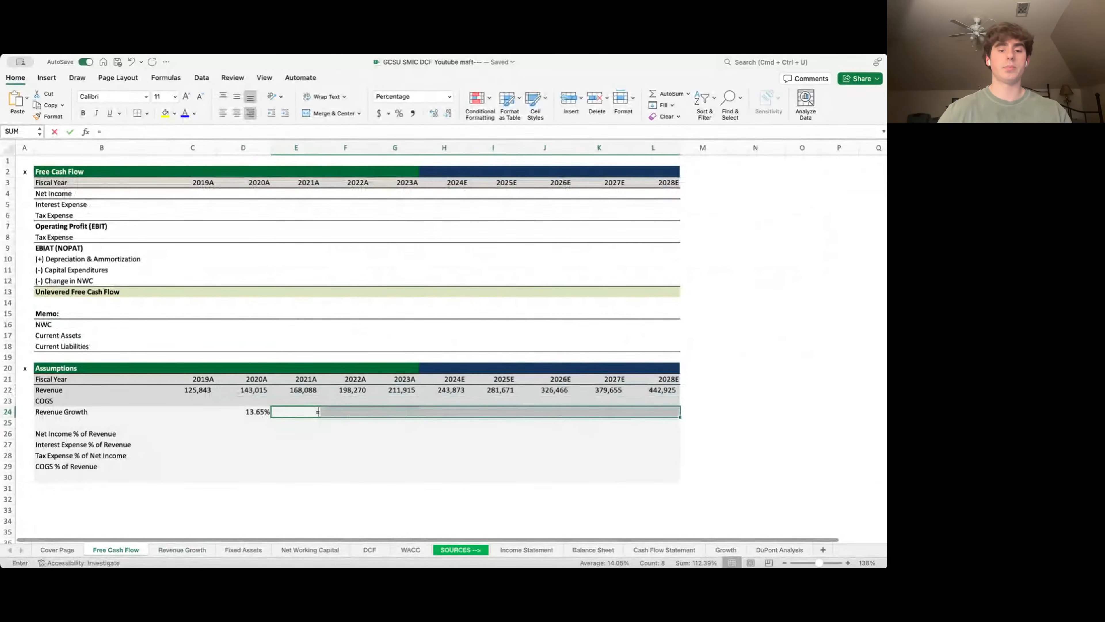
{"action": "key", "text": "ctrl+Page_Down"}
{"action": "key", "text": "Down"}
{"action": "key", "text": "Down"}
{"action": "key", "text": "Down"}
{"action": "key", "text": "Down"}
{"action": "key", "text": "Down"}
{"action": "key", "text": "Down"}
{"action": "key", "text": "Down"}
{"action": "key", "text": "Down"}
{"action": "key", "text": "Down"}
{"action": "key", "text": "Down"}
{"action": "key", "text": "Right"}
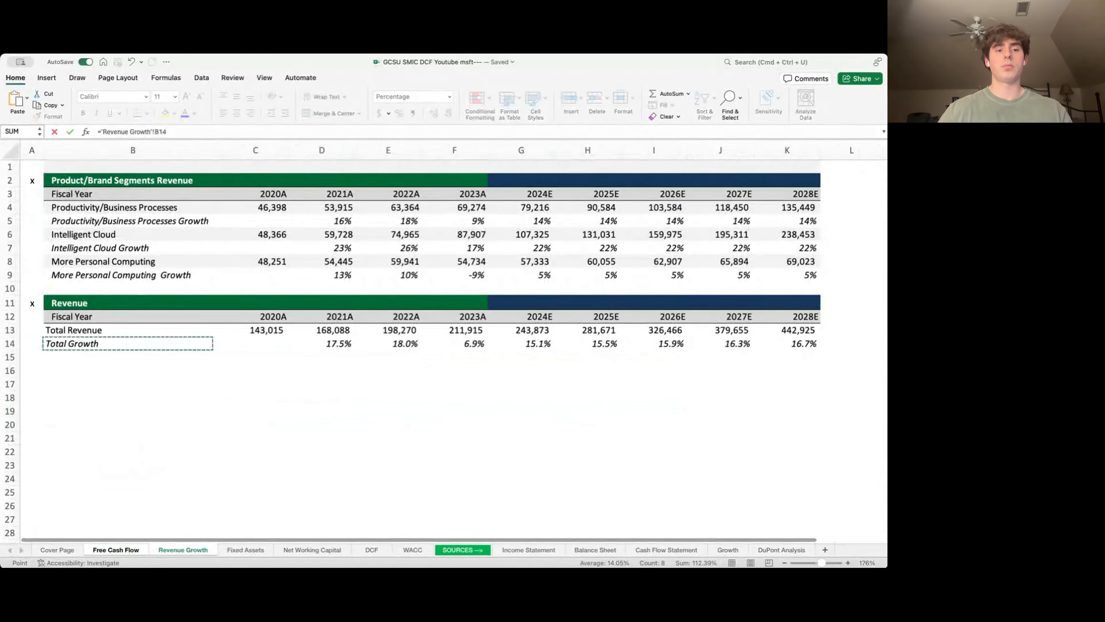
{"action": "key", "text": "Right"}
{"action": "key", "text": "Right"}
{"action": "key", "text": "ctrl+Return"}
{"action": "key", "text": "Return"}
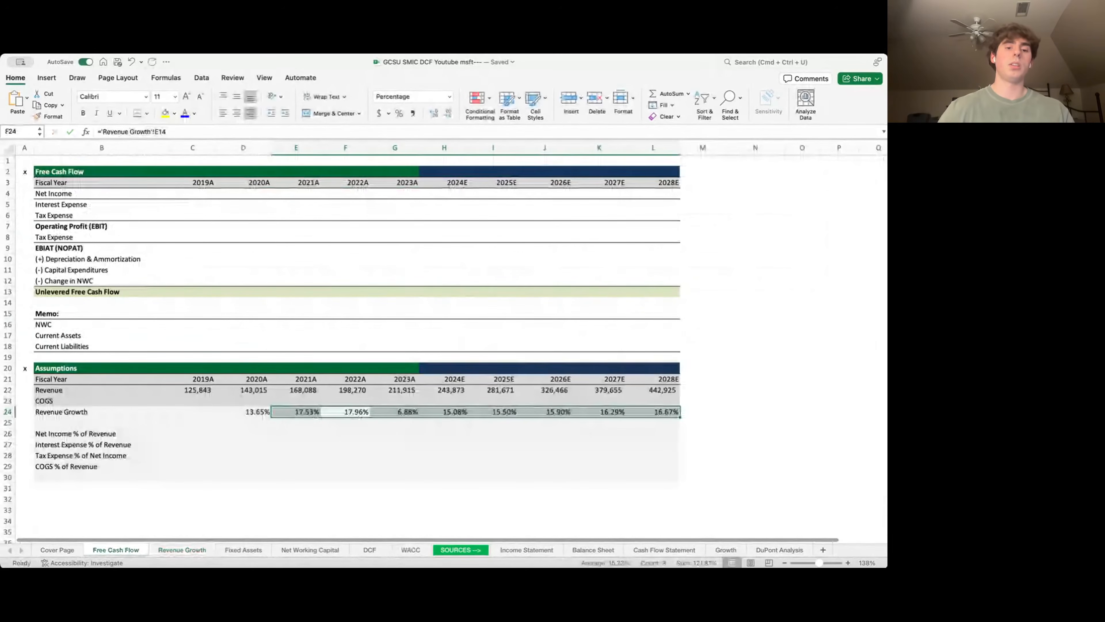
{"action": "key", "text": "Left"}
{"action": "key", "text": "Left"}
{"action": "key", "text": "Left"}
{"action": "key", "text": "Left"}
{"action": "key", "text": "Up"}
{"action": "key", "text": "Up"}
{"action": "key", "text": "Up"}
{"action": "key", "text": "Up"}
{"action": "key", "text": "Up"}
{"action": "key", "text": "Up"}
{"action": "key", "text": "Up"}
{"action": "key", "text": "Up"}
{"action": "key", "text": "Up"}
{"action": "key", "text": "Up"}
{"action": "key", "text": "Up"}
{"action": "key", "text": "Up"}
{"action": "key", "text": "Up"}
{"action": "key", "text": "Up"}
{"action": "key", "text": "Up"}
{"action": "key", "text": "Up"}
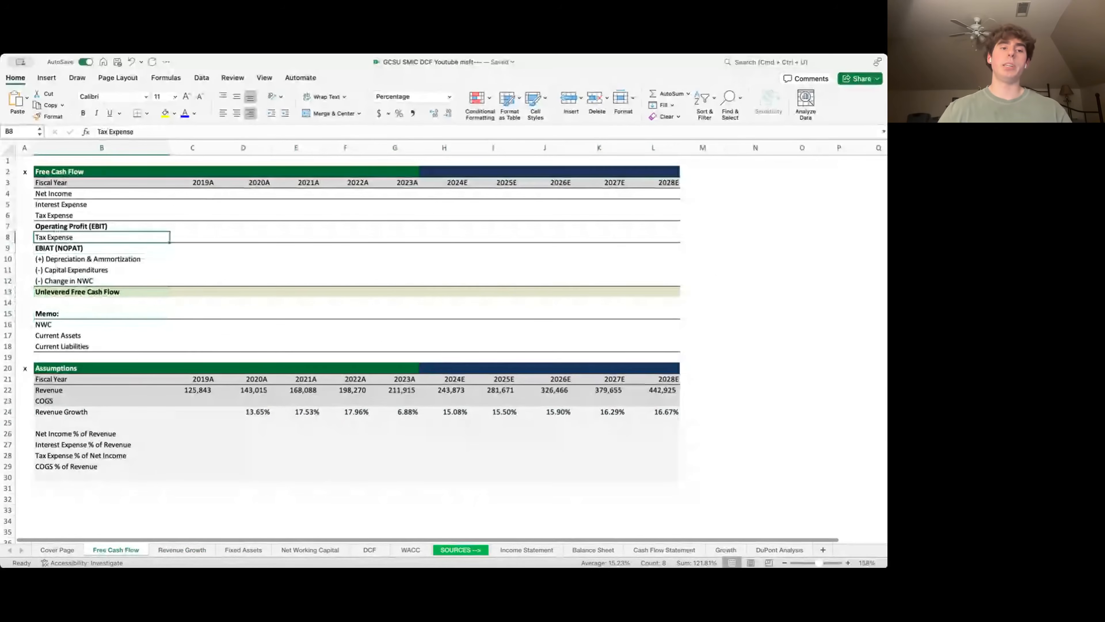
{"action": "key", "text": "Up"}
{"action": "key", "text": "Up"}
{"action": "key", "text": "Up"}
{"action": "key", "text": "Up"}
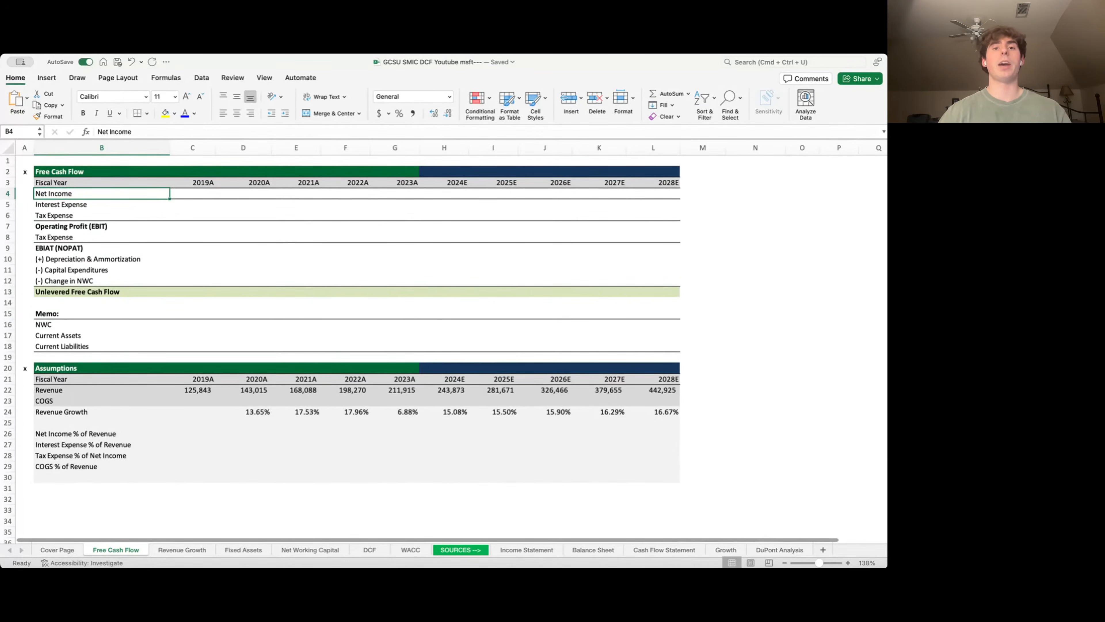
- Link 2020A–2023A Net Income to the Income Statement's net income figures
{"action": "key", "text": "Right"}
{"action": "key", "text": "Right"}
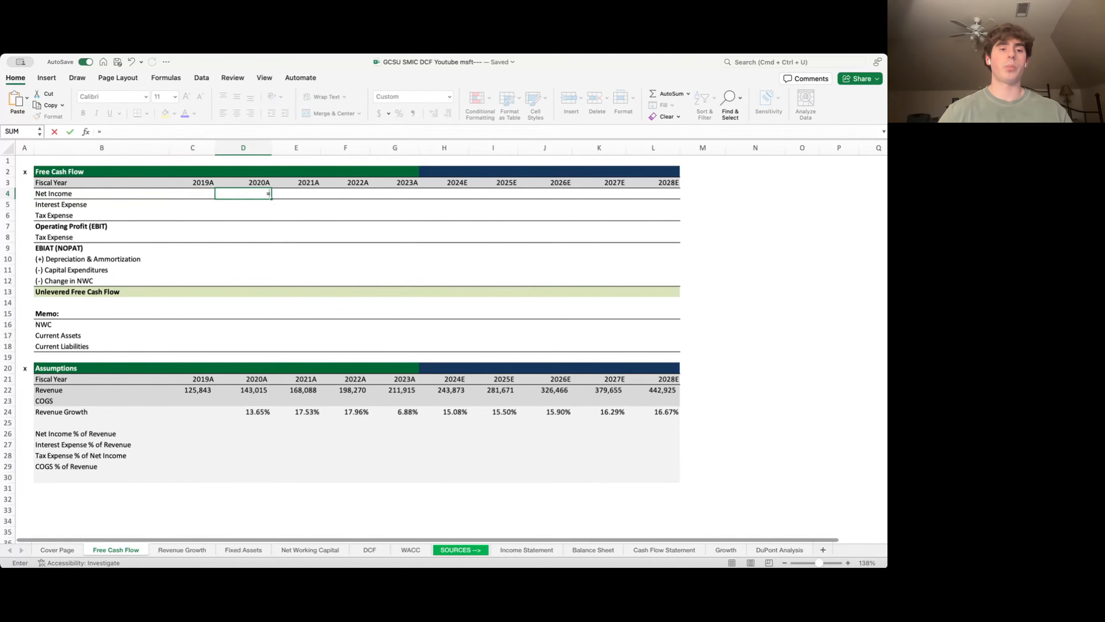
{"action": "key", "text": "ctrl+Page_Down"}
{"action": "key", "text": "ctrl+Page_Down"}
{"action": "key", "text": "ctrl+Page_Down"}
{"action": "key", "text": "ctrl+Page_Down"}
{"action": "key", "text": "ctrl+Page_Down"}
{"action": "key", "text": "ctrl+Page_Down"}
{"action": "key", "text": "ctrl+Page_Down"}
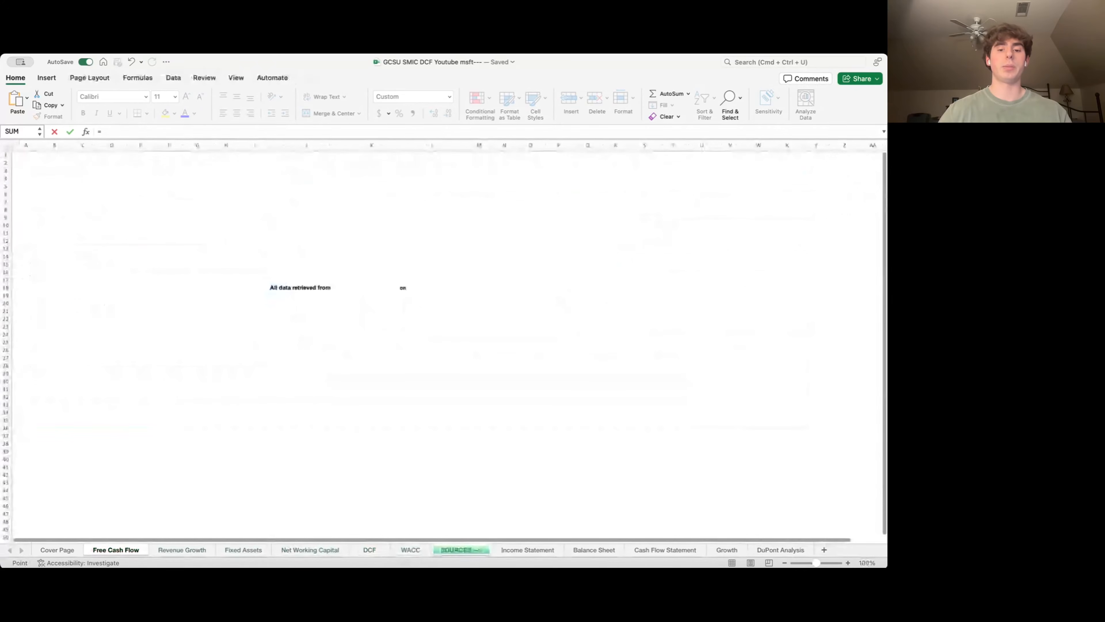
{"action": "key", "text": "Down"}
{"action": "key", "text": "Down"}
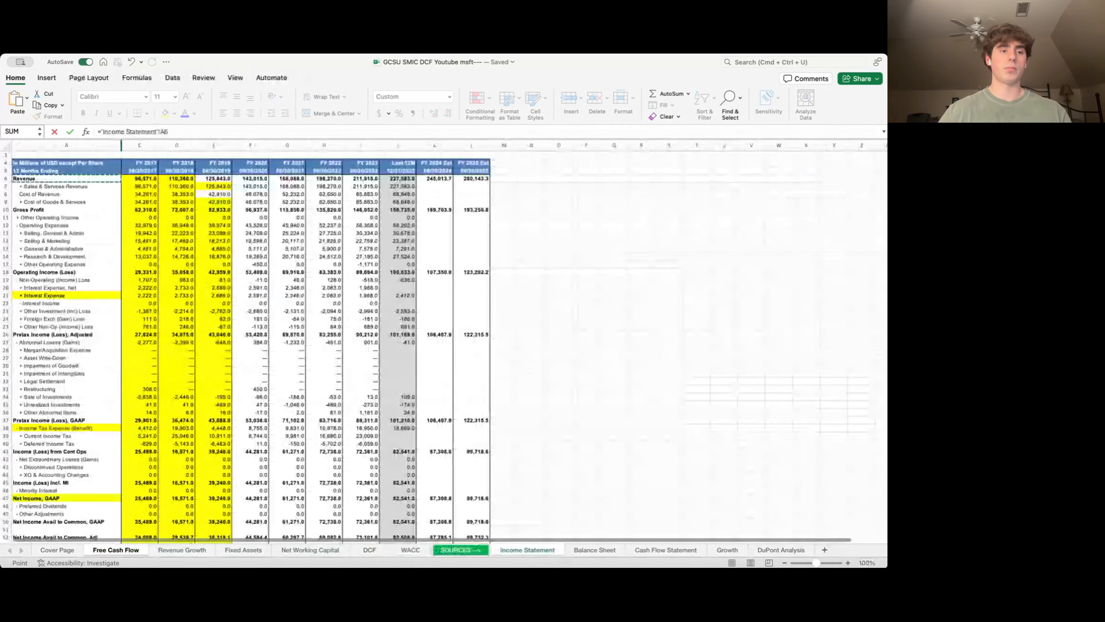
{"action": "key", "text": "Right"}
{"action": "key", "text": "Right"}
{"action": "key", "text": "Right"}
{"action": "key", "text": "Right"}
{"action": "key", "text": "super+Down"}
{"action": "key", "text": "Up"}
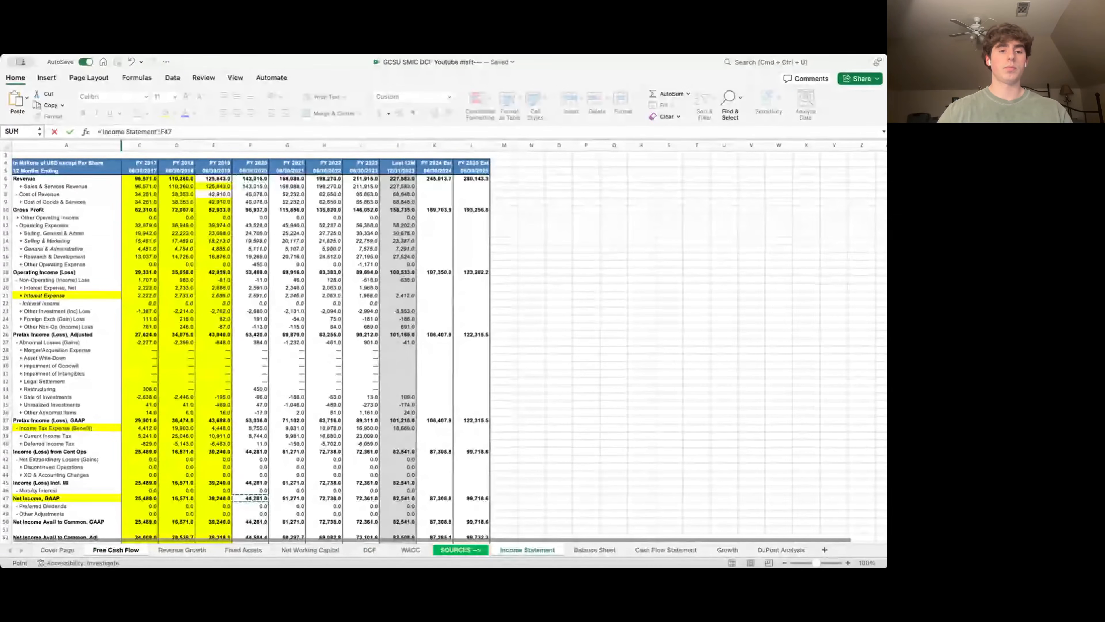
{"action": "key", "text": "Return"}
{"action": "key", "text": "shift+Right"}
{"action": "key", "text": "shift+Right"}
{"action": "key", "text": "shift+Right"}
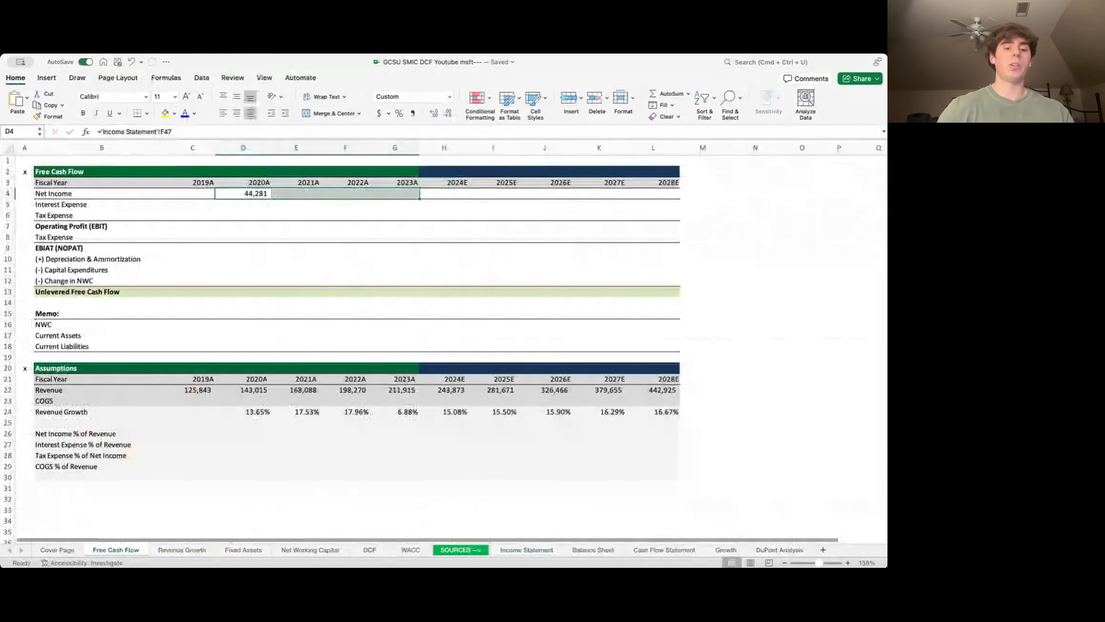
{"action": "key", "text": "ctrl+r"}
{"action": "key", "text": "Down"}
{"action": "key", "text": "Down"}
{"action": "key", "text": "Down"}
{"action": "key", "text": "Down"}
{"action": "key", "text": "Down"}
{"action": "key", "text": "Down"}
{"action": "key", "text": "Down"}
{"action": "key", "text": "Down"}
- Compute Net Income % of Revenue as =D4/D22 for 2020A–2023A, formatted as percent
{"action": "key", "text": "Down"}
{"action": "key", "text": "Down"}
{"action": "key", "text": "Down"}
{"action": "key", "text": "Down"}
{"action": "key", "text": "Down"}
{"action": "key", "text": "Down"}
{"action": "key", "text": "Down"}
{"action": "key", "text": "Down"}
{"action": "key", "text": "Down"}
{"action": "key", "text": "Down"}
{"action": "key", "text": "Down"}
{"action": "key", "text": "Down"}
{"action": "key", "text": "Down"}
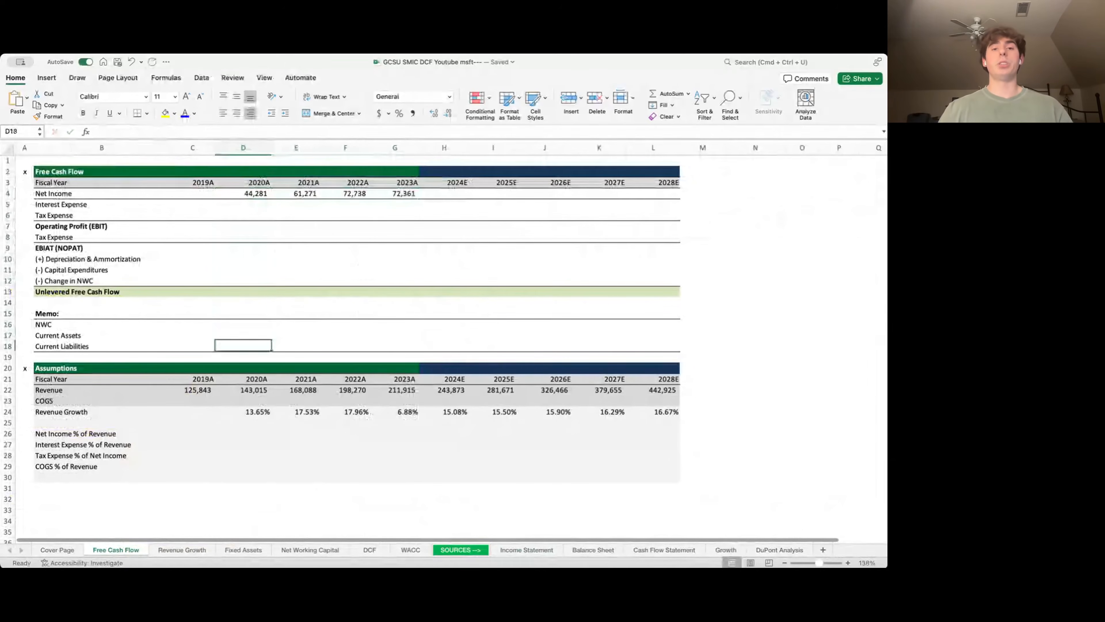
{"action": "key", "text": "Left"}
{"action": "key", "text": "Left"}
{"action": "key", "text": "Down"}
{"action": "key", "text": "Right"}
{"action": "key", "text": "Right"}
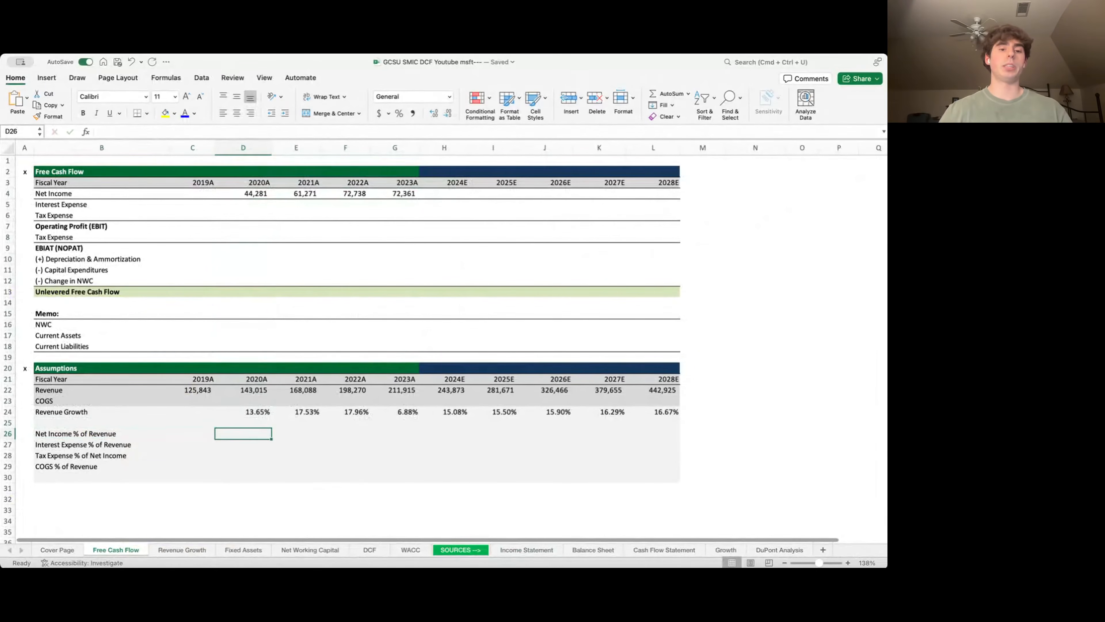
{"action": "key", "text": "ctrl+shift+5"}
{"action": "type", "text": "="}
{"action": "key", "text": "Up"}
{"action": "key", "text": "Up"}
{"action": "key", "text": "Up"}
{"action": "key", "text": "Up"}
{"action": "key", "text": "Up"}
{"action": "key", "text": "Up"}
{"action": "key", "text": "Up"}
{"action": "key", "text": "Up"}
{"action": "key", "text": "Up"}
{"action": "key", "text": "Up"}
{"action": "key", "text": "Up"}
{"action": "key", "text": "Up"}
{"action": "key", "text": "Up"}
{"action": "key", "text": "Up"}
{"action": "key", "text": "Up"}
{"action": "key", "text": "Up"}
{"action": "key", "text": "Up"}
{"action": "key", "text": "Up"}
{"action": "key", "text": "Up"}
{"action": "key", "text": "Up"}
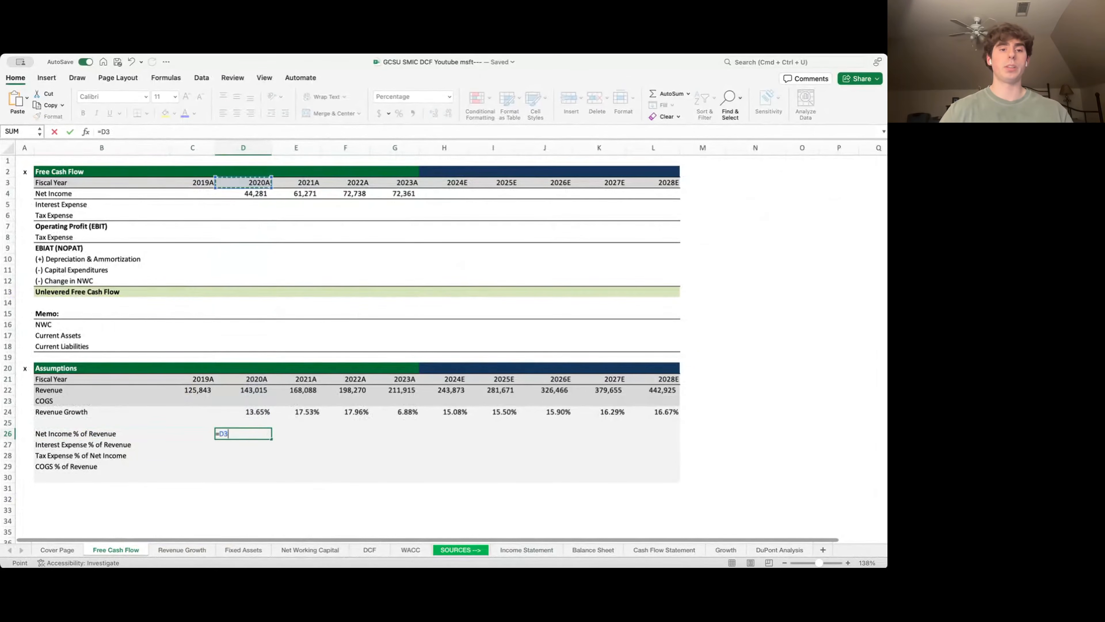
{"action": "type", "text": "/"}
{"action": "key", "text": "Up"}
{"action": "key", "text": "Up"}
{"action": "key", "text": "Up"}
{"action": "key", "text": "Up"}
{"action": "key", "text": "Return"}
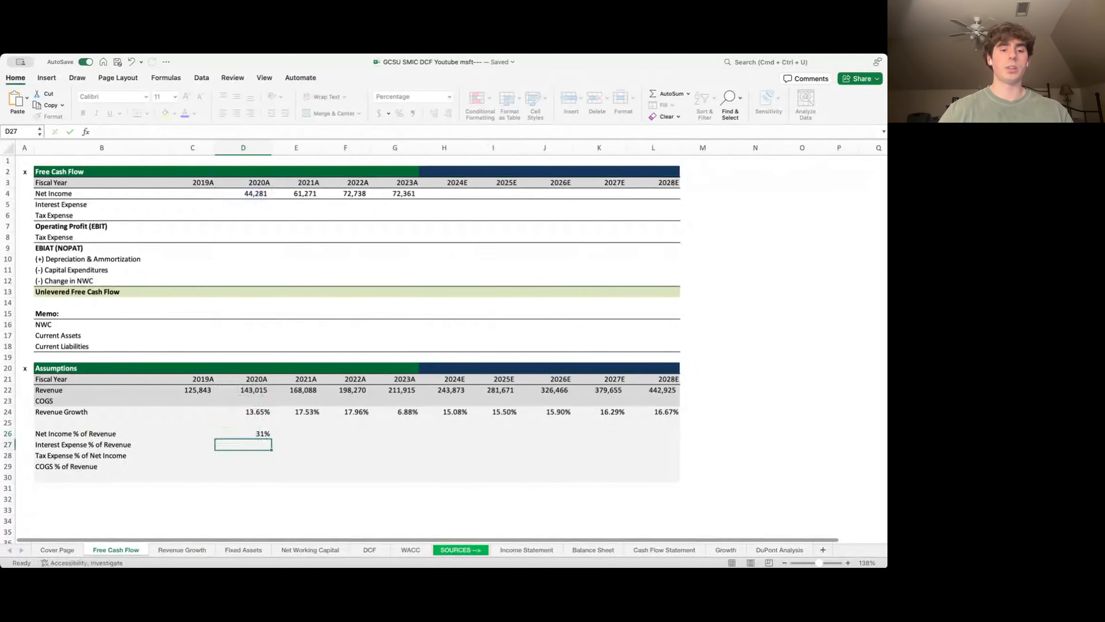
{"action": "key", "text": "Up"}
{"action": "key", "text": "shift+Right"}
{"action": "key", "text": "shift+Right"}
{"action": "key", "text": "shift+Right"}
{"action": "key", "text": "ctrl+r"}
- Set the 2024E margin to the 2020A–2023A average of 34.56% and carry it through 2028E
{"action": "key", "text": "Right"}
{"action": "key", "text": "Right"}
{"action": "key", "text": "Right"}
{"action": "key", "text": "Right"}
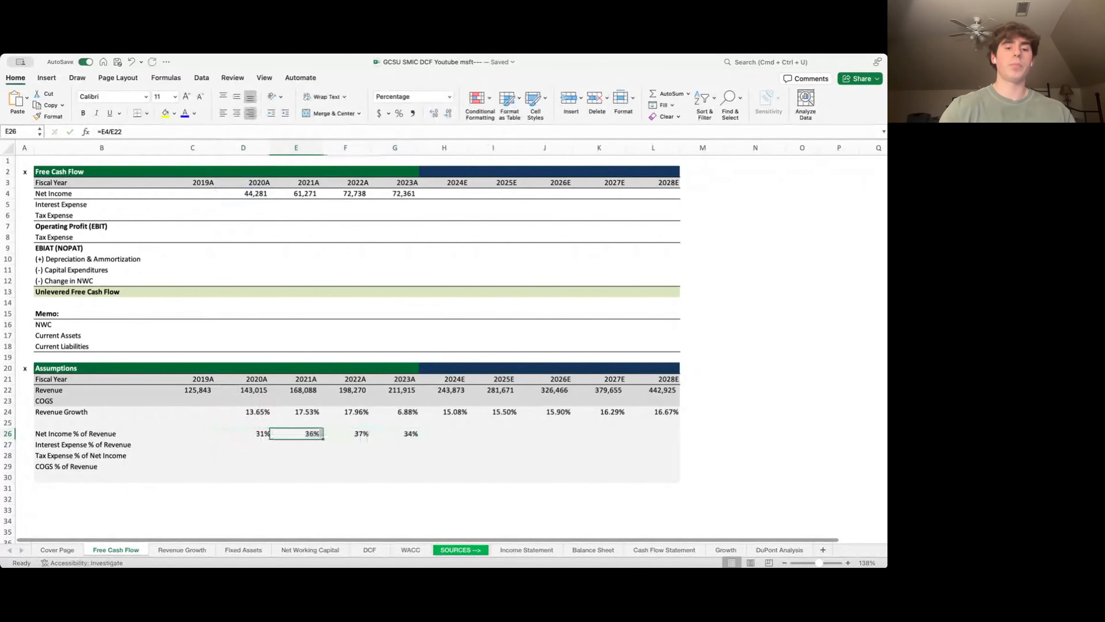
{"action": "type", "text": "=a"}
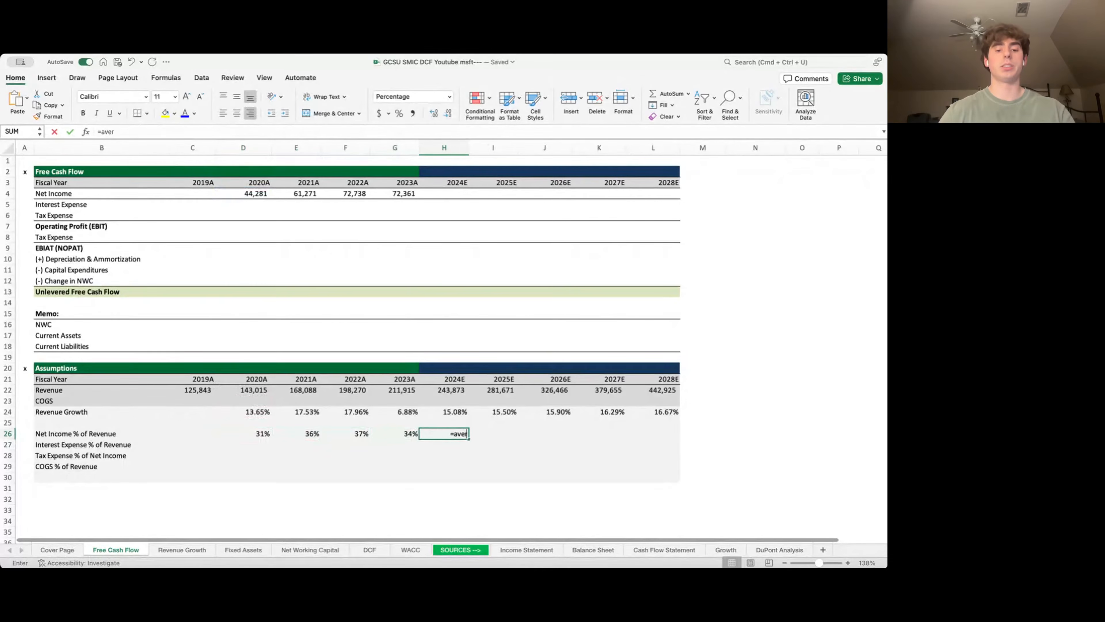
{"action": "type", "text": "ver"}
{"action": "key", "text": "Tab"}
{"action": "key", "text": "Left"}
{"action": "key", "text": "shift+Left"}
{"action": "key", "text": "shift+Left"}
{"action": "key", "text": "shift+Left"}
{"action": "key", "text": "Return"}
{"action": "key", "text": "Up"}
{"action": "key", "text": "Right"}
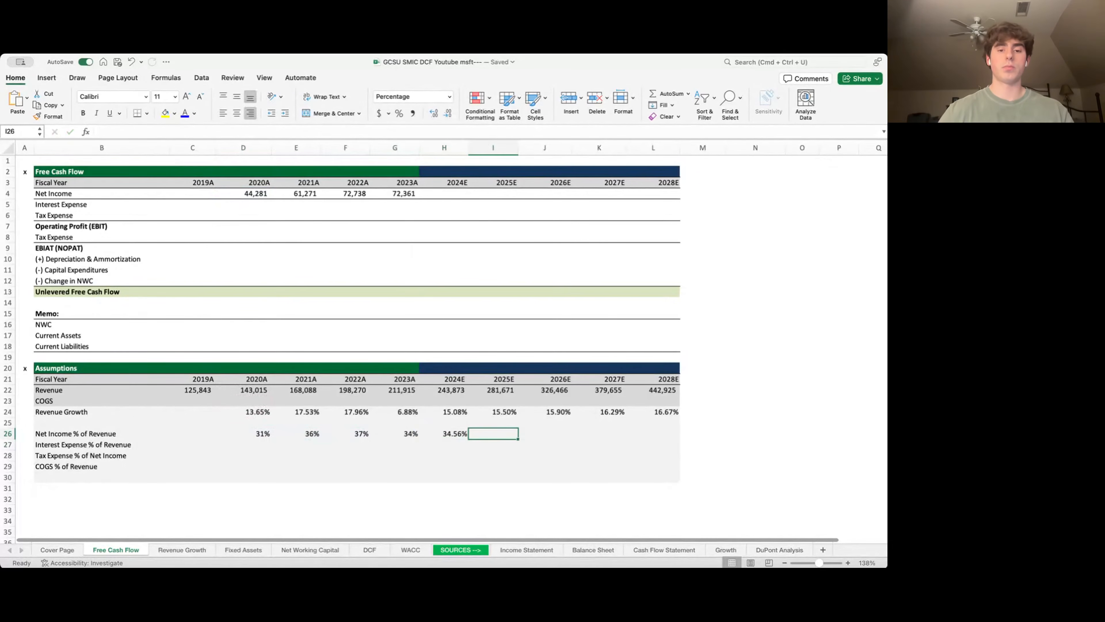
{"action": "type", "text": "="}
{"action": "key", "text": "Left"}
{"action": "key", "text": "Return"}
{"action": "key", "text": "Up"}
{"action": "key", "text": "shift+Right"}
{"action": "key", "text": "shift+Right"}
{"action": "key", "text": "shift+Right"}
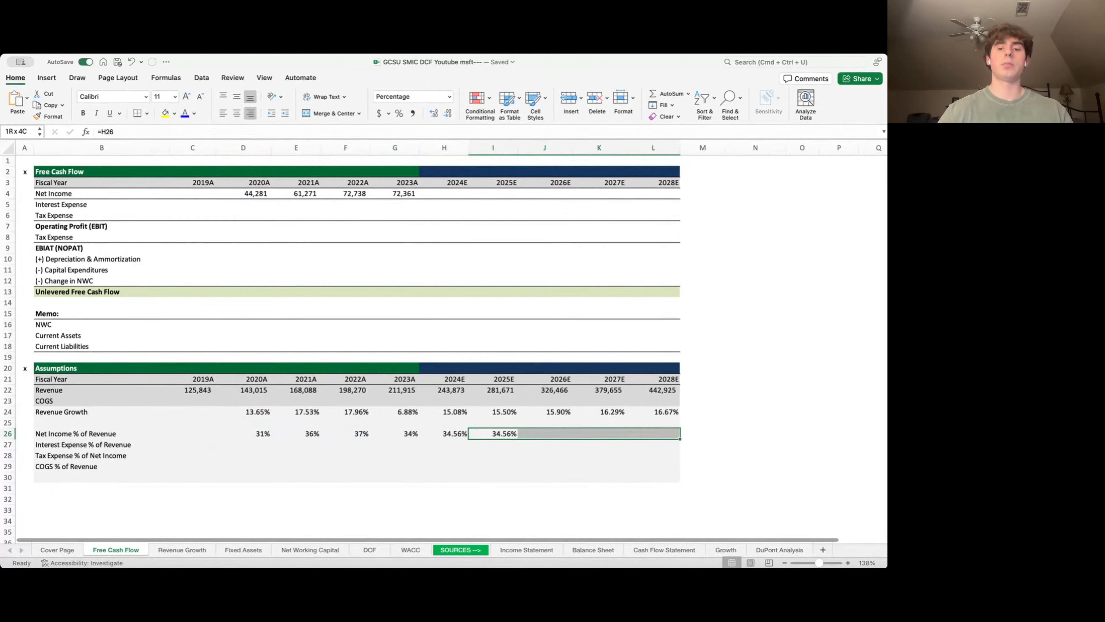
{"action": "key", "text": "ctrl+r"}
- Project Net Income as =H22*H26, from 84,287 in 2024E to 153,082 in 2028E
{"action": "key", "text": "Left"}
{"action": "key", "text": "Up"}
{"action": "key", "text": "Up"}
{"action": "key", "text": "Up"}
{"action": "key", "text": "Up"}
{"action": "key", "text": "Up"}
{"action": "key", "text": "Up"}
{"action": "key", "text": "Up"}
{"action": "key", "text": "Up"}
{"action": "key", "text": "Up"}
{"action": "key", "text": "Up"}
{"action": "key", "text": "Up"}
{"action": "key", "text": "Up"}
{"action": "key", "text": "Up"}
{"action": "key", "text": "Up"}
{"action": "key", "text": "Up"}
{"action": "key", "text": "Up"}
{"action": "key", "text": "Up"}
{"action": "key", "text": "Up"}
{"action": "key", "text": "Up"}
{"action": "key", "text": "Up"}
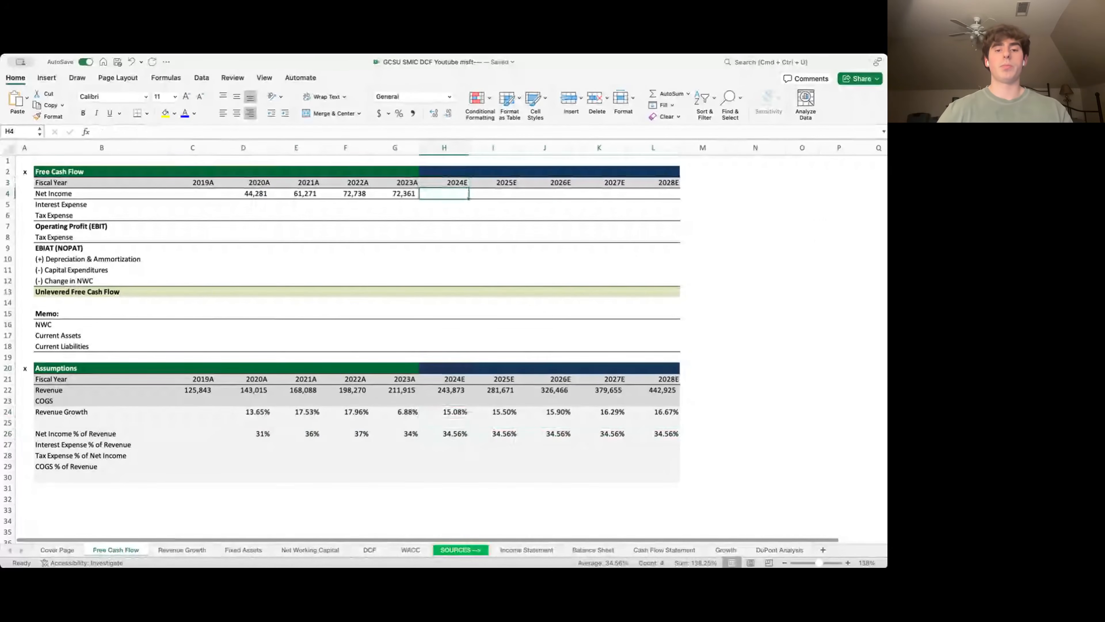
{"action": "type", "text": "="}
{"action": "key", "text": "Down"}
{"action": "key", "text": "Down"}
{"action": "key", "text": "Down"}
{"action": "key", "text": "Down"}
{"action": "key", "text": "Down"}
{"action": "key", "text": "Down"}
{"action": "key", "text": "Down"}
{"action": "key", "text": "Down"}
{"action": "key", "text": "Down"}
{"action": "key", "text": "Down"}
{"action": "key", "text": "Down"}
{"action": "key", "text": "Down"}
{"action": "key", "text": "Down"}
{"action": "key", "text": "Down"}
{"action": "key", "text": "Down"}
{"action": "key", "text": "Down"}
{"action": "key", "text": "Down"}
{"action": "key", "text": "Down"}
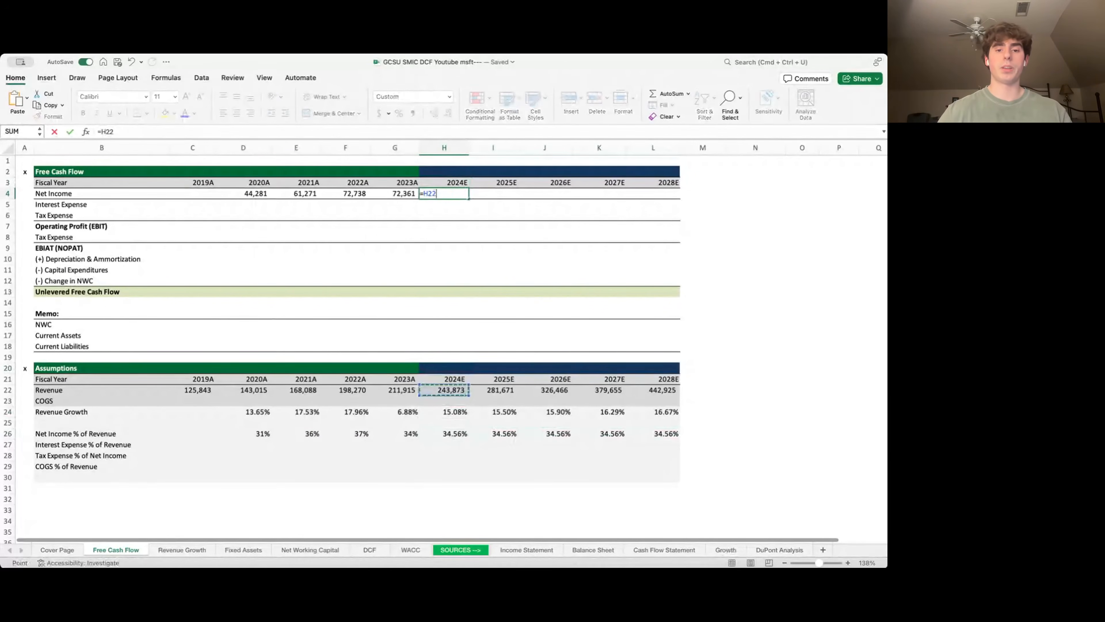
{"action": "key", "text": "super+Down"}
{"action": "key", "text": "super+Down"}
{"action": "key", "text": "super+Down"}
{"action": "key", "text": "super+Down"}
{"action": "key", "text": "super+Down"}
{"action": "key", "text": "super+Up"}
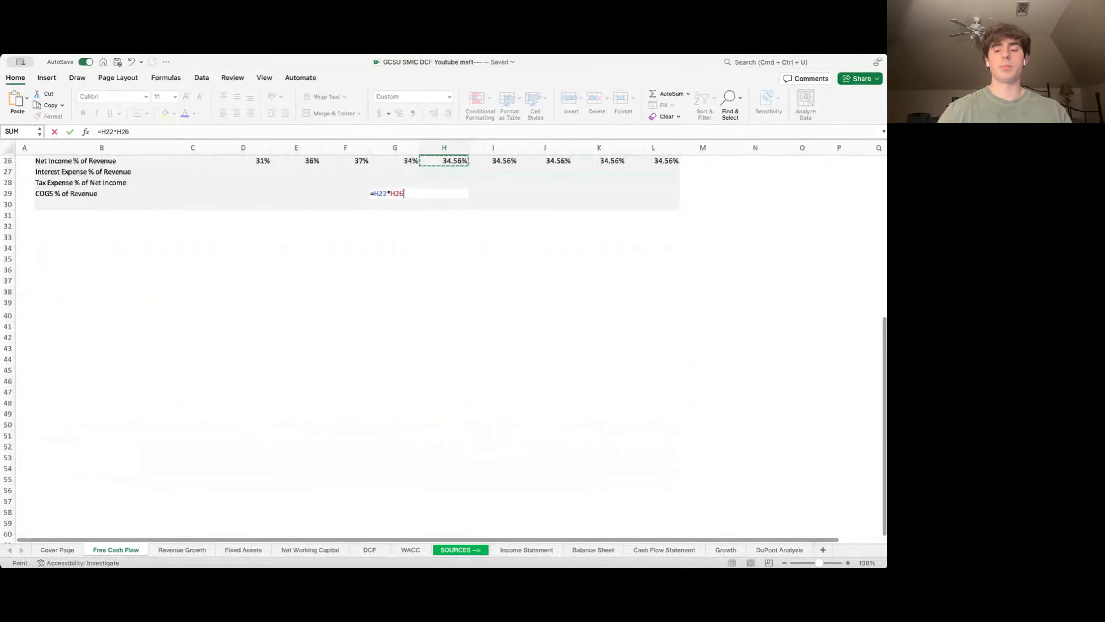
{"action": "key", "text": "Return"}
{"action": "key", "text": "Up"}
{"action": "key", "text": "shift+Right"}
{"action": "key", "text": "shift+Right"}
{"action": "key", "text": "shift+Right"}
{"action": "key", "text": "shift+Right"}
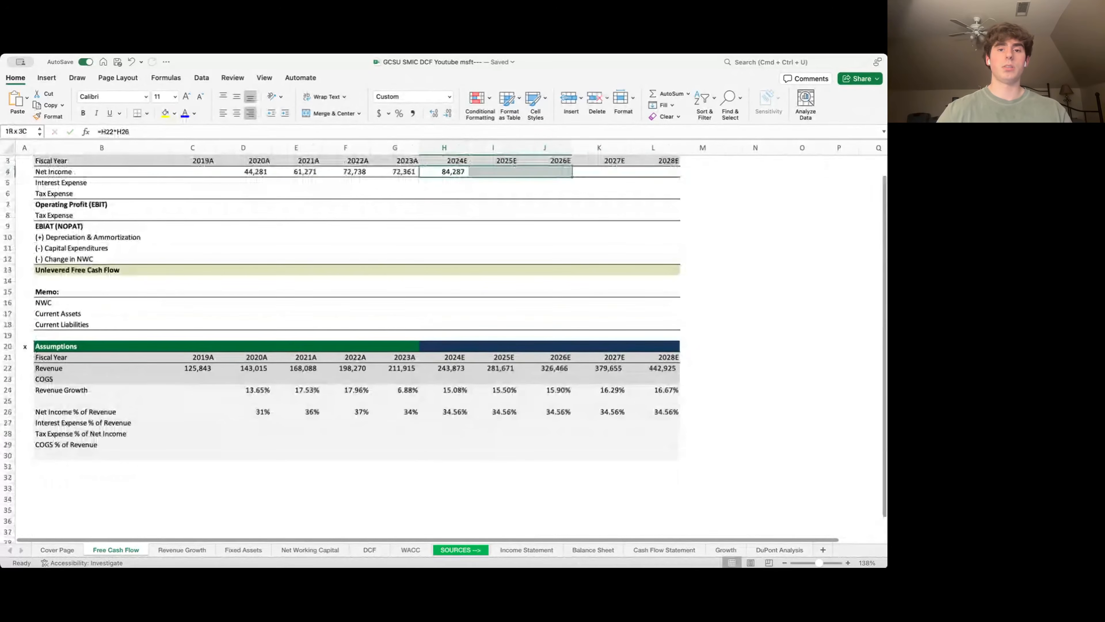
{"action": "key", "text": "super+r"}
{"action": "key", "text": "Left"}
{"action": "key", "text": "Left"}
{"action": "key", "text": "Left"}
{"action": "key", "text": "Left"}
{"action": "key", "text": "Left"}
{"action": "key", "text": "Left"}
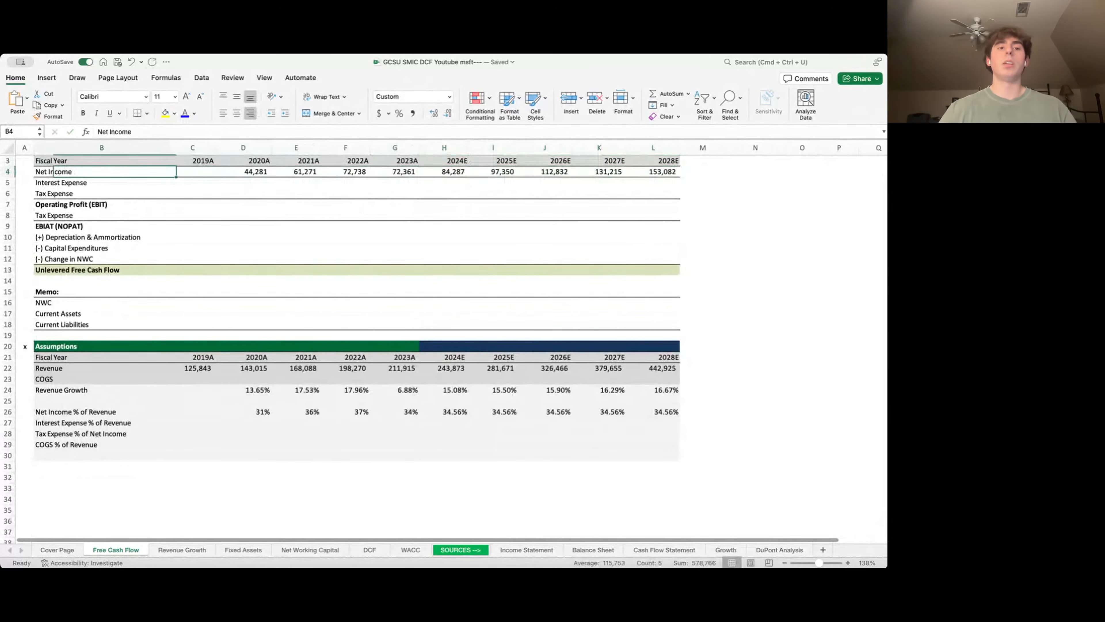
{"action": "key", "text": "Down"}
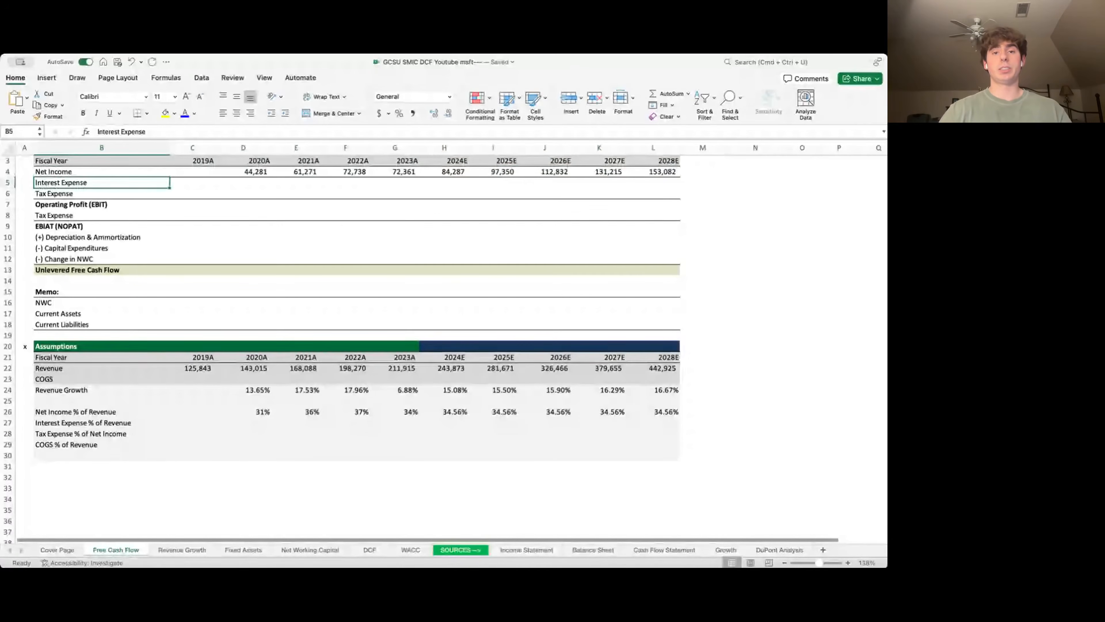
- Link 2020A–2023A Interest Expense (D5:G5) to the Income Statement's interest expense figures
{"action": "key", "text": "Right"}
{"action": "key", "text": "Right"}
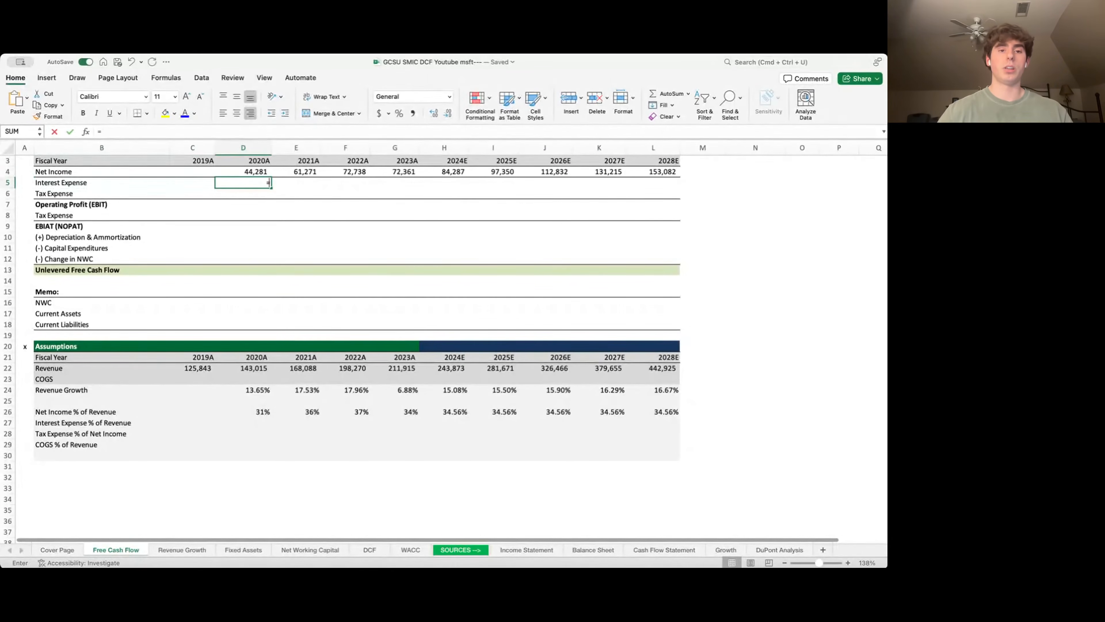
{"action": "key", "text": "ctrl+Page_Down"}
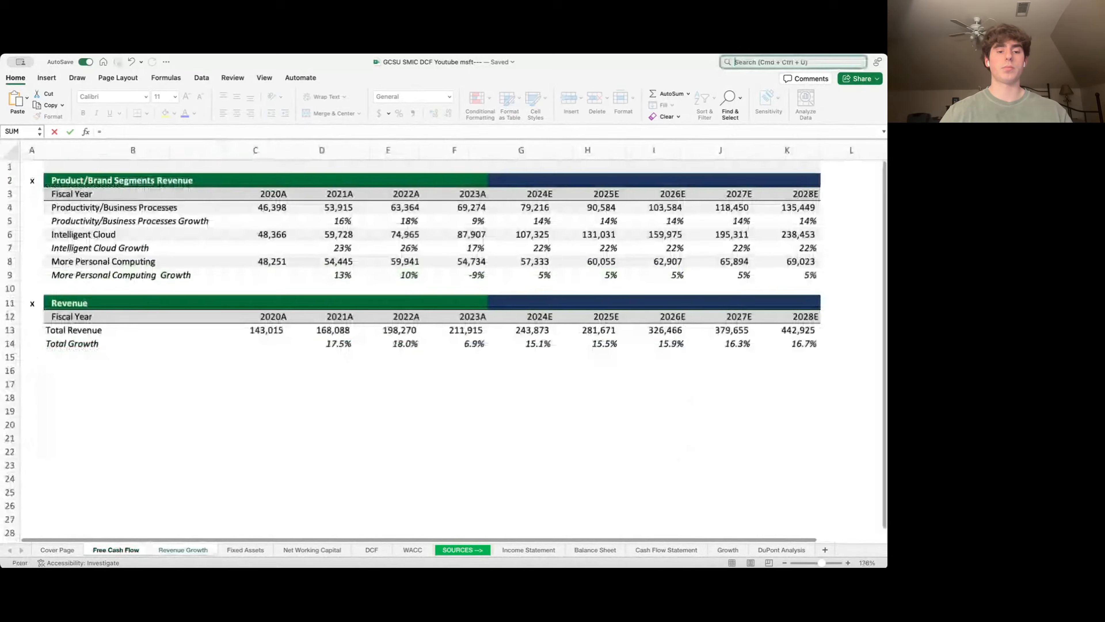
{"action": "key", "text": "ctrl+Page_Down"}
{"action": "key", "text": "ctrl+Page_Down"}
{"action": "key", "text": "ctrl+Page_Down"}
{"action": "key", "text": "ctrl+Page_Down"}
{"action": "key", "text": "ctrl+Page_Down"}
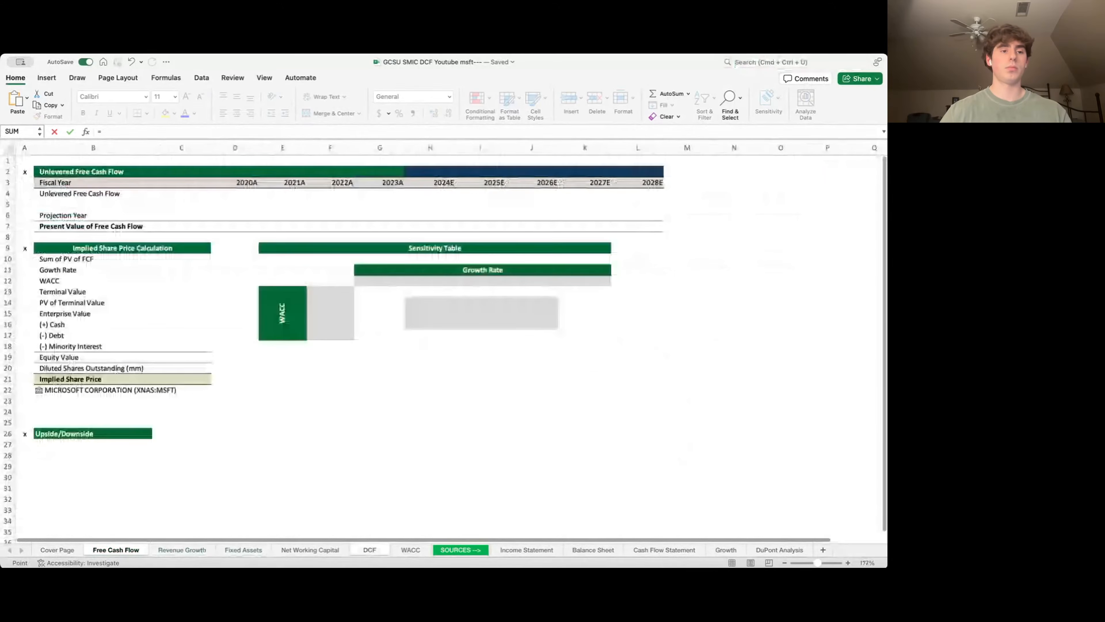
{"action": "key", "text": "ctrl+Page_Down"}
{"action": "key", "text": "Down"}
{"action": "key", "text": "Down"}
{"action": "key", "text": "Down"}
{"action": "key", "text": "Down"}
{"action": "key", "text": "Down"}
{"action": "key", "text": "Down"}
{"action": "key", "text": "Down"}
{"action": "key", "text": "Down"}
{"action": "key", "text": "Down"}
{"action": "key", "text": "Right"}
{"action": "key", "text": "Right"}
{"action": "key", "text": "Right"}
{"action": "key", "text": "Right"}
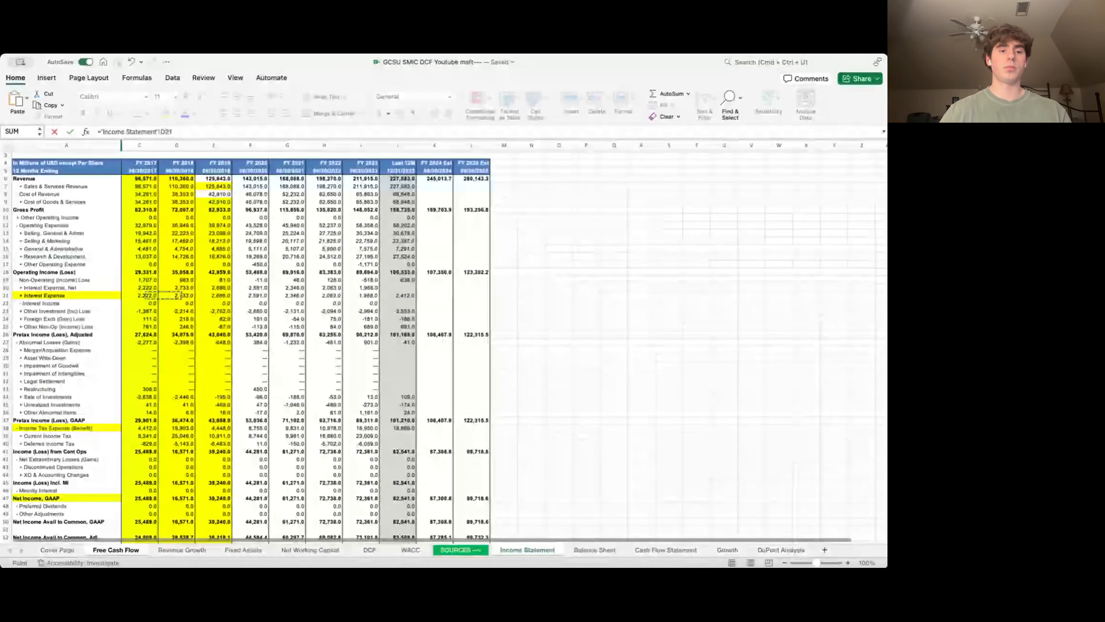
{"action": "key", "text": "Return"}
{"action": "key", "text": "Up"}
{"action": "key", "text": "shift+Right"}
{"action": "key", "text": "shift+Right"}
{"action": "key", "text": "shift+Right"}
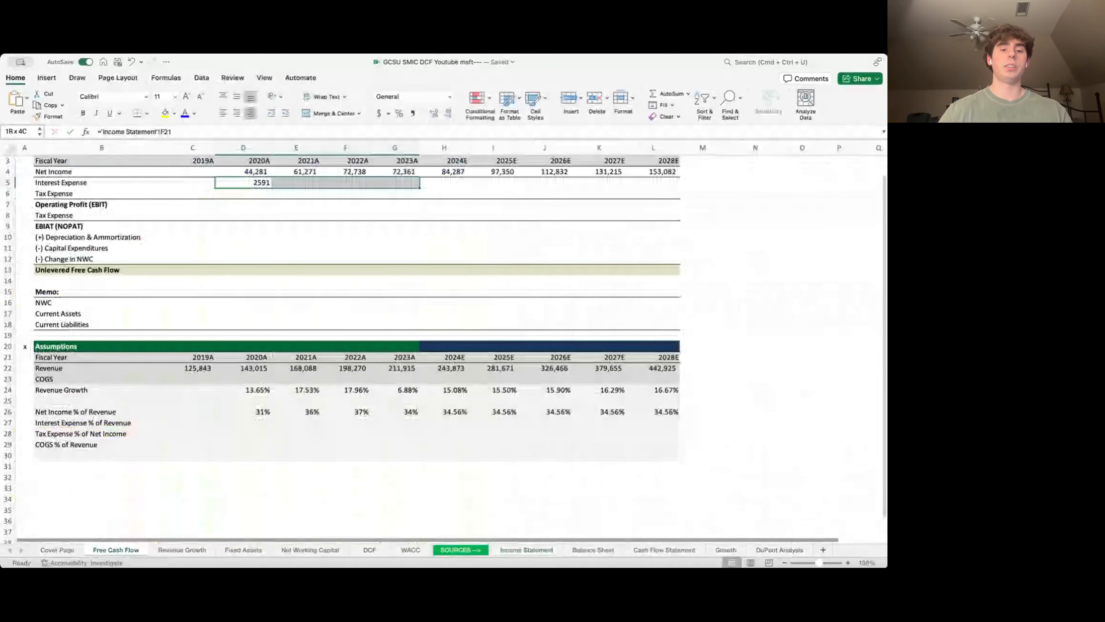
{"action": "key", "text": "ctrl+r"}
- Compute historical interest expense as % of revenue with =D5/D22, filled across D27:G27
{"action": "key", "text": "Down"}
{"action": "key", "text": "Down"}
{"action": "key", "text": "Down"}
{"action": "key", "text": "Down"}
{"action": "key", "text": "Down"}
{"action": "key", "text": "Down"}
{"action": "key", "text": "Down"}
{"action": "key", "text": "Down"}
{"action": "key", "text": "Down"}
{"action": "key", "text": "Down"}
{"action": "key", "text": "Down"}
{"action": "key", "text": "Down"}
{"action": "key", "text": "Down"}
{"action": "key", "text": "Down"}
{"action": "key", "text": "Down"}
{"action": "key", "text": "Down"}
{"action": "key", "text": "Down"}
{"action": "key", "text": "Down"}
{"action": "key", "text": "Down"}
{"action": "key", "text": "Down"}
{"action": "key", "text": "Left"}
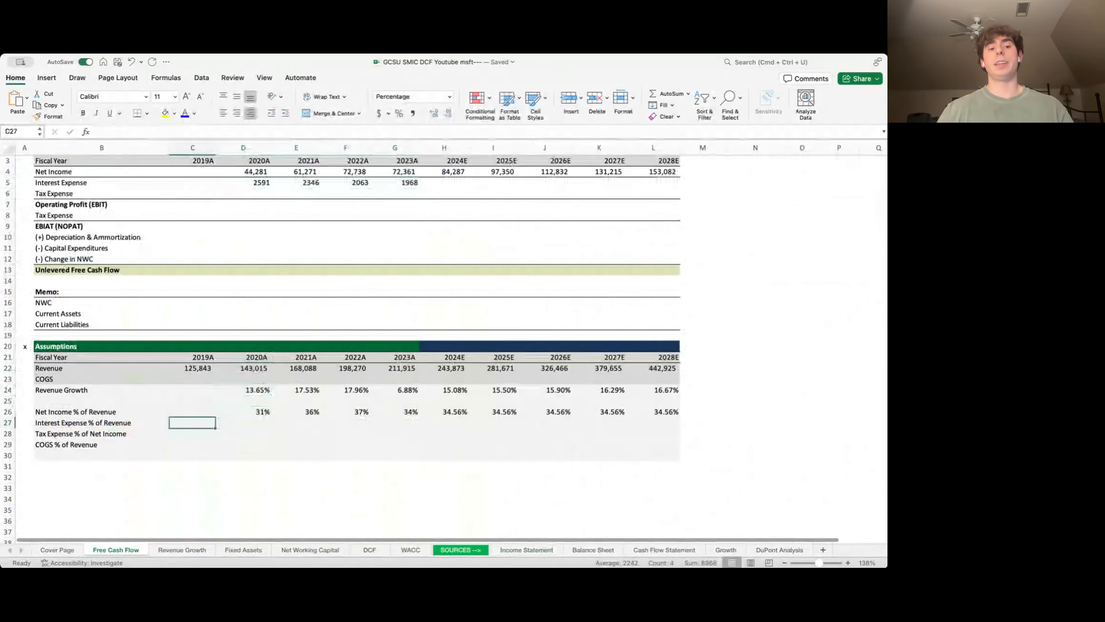
{"action": "key", "text": "Left"}
{"action": "key", "text": "Right"}
{"action": "key", "text": "Right"}
{"action": "type", "text": "="}
{"action": "key", "text": "Up"}
{"action": "key", "text": "Up"}
{"action": "key", "text": "Up"}
{"action": "key", "text": "Up"}
{"action": "key", "text": "Up"}
{"action": "key", "text": "Up"}
{"action": "key", "text": "Up"}
{"action": "key", "text": "Up"}
{"action": "key", "text": "Up"}
{"action": "key", "text": "Up"}
{"action": "key", "text": "Up"}
{"action": "key", "text": "Up"}
{"action": "key", "text": "Up"}
{"action": "key", "text": "Up"}
{"action": "key", "text": "Up"}
{"action": "key", "text": "Up"}
{"action": "key", "text": "Up"}
{"action": "key", "text": "Up"}
{"action": "key", "text": "Up"}
{"action": "key", "text": "Up"}
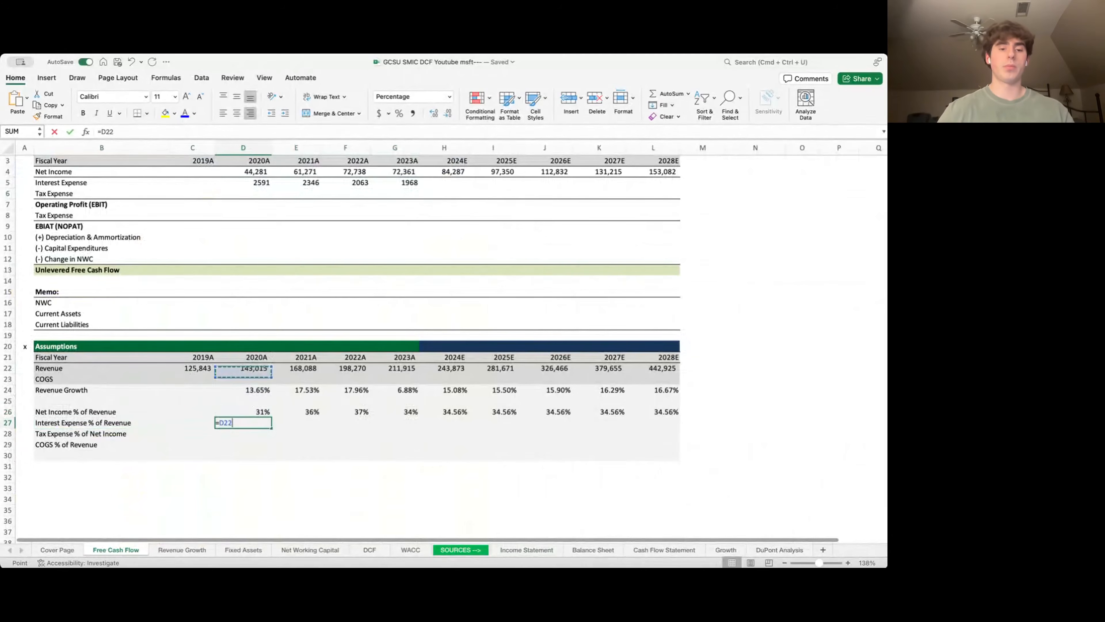
{"action": "key", "text": "Down"}
{"action": "key", "text": "Down"}
{"action": "key", "text": "Down"}
{"action": "type", "text": "/"}
{"action": "key", "text": "Up"}
{"action": "key", "text": "Up"}
{"action": "key", "text": "Up"}
{"action": "key", "text": "Up"}
{"action": "key", "text": "Up"}
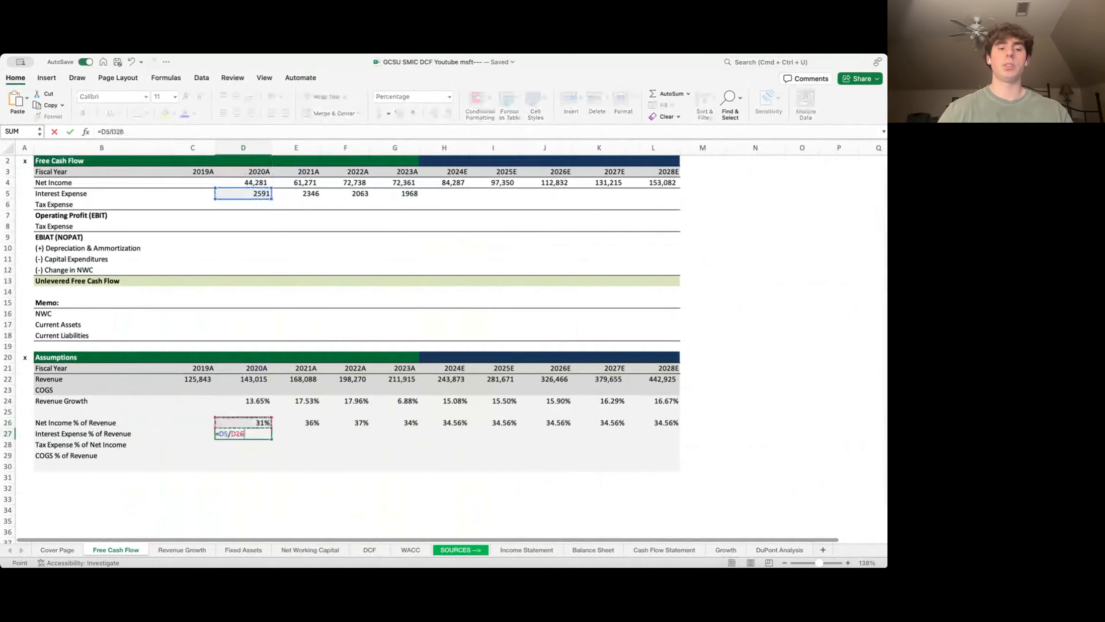
{"action": "key", "text": "Return"}
{"action": "key", "text": "Up"}
{"action": "key", "text": "shift+Right"}
{"action": "key", "text": "shift+Right"}
{"action": "key", "text": "shift+Right"}
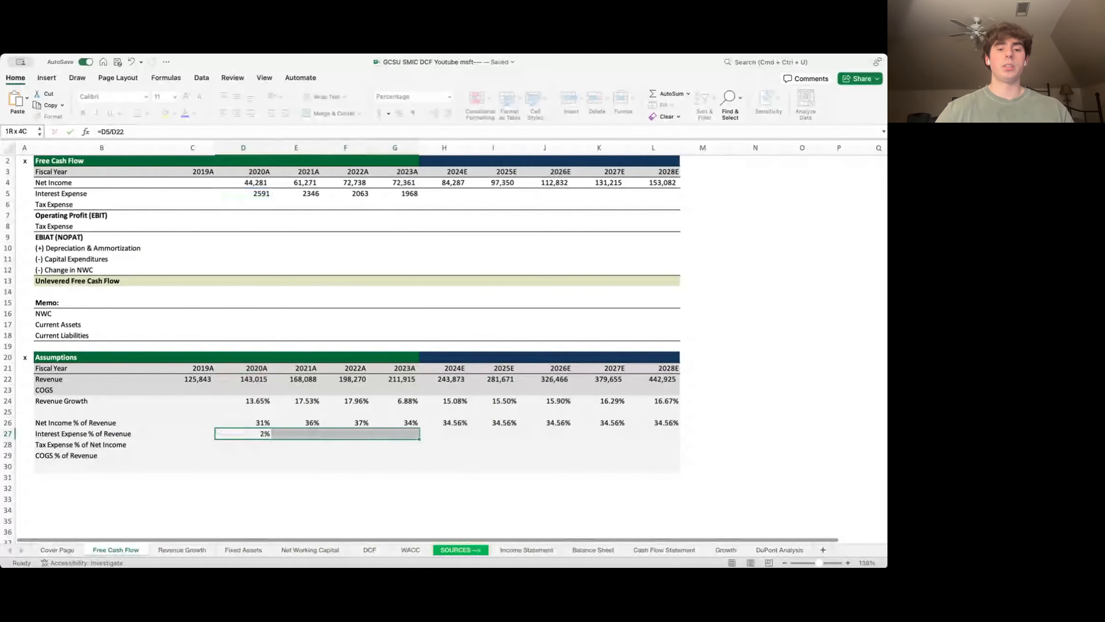
{"action": "key", "text": "ctrl+r"}
- Put the 1.29% average =AVERAGE(D27:G27) in H27 and carry it through L27
{"action": "key", "text": "Right"}
{"action": "key", "text": "Right"}
{"action": "key", "text": "Right"}
{"action": "key", "text": "Right"}
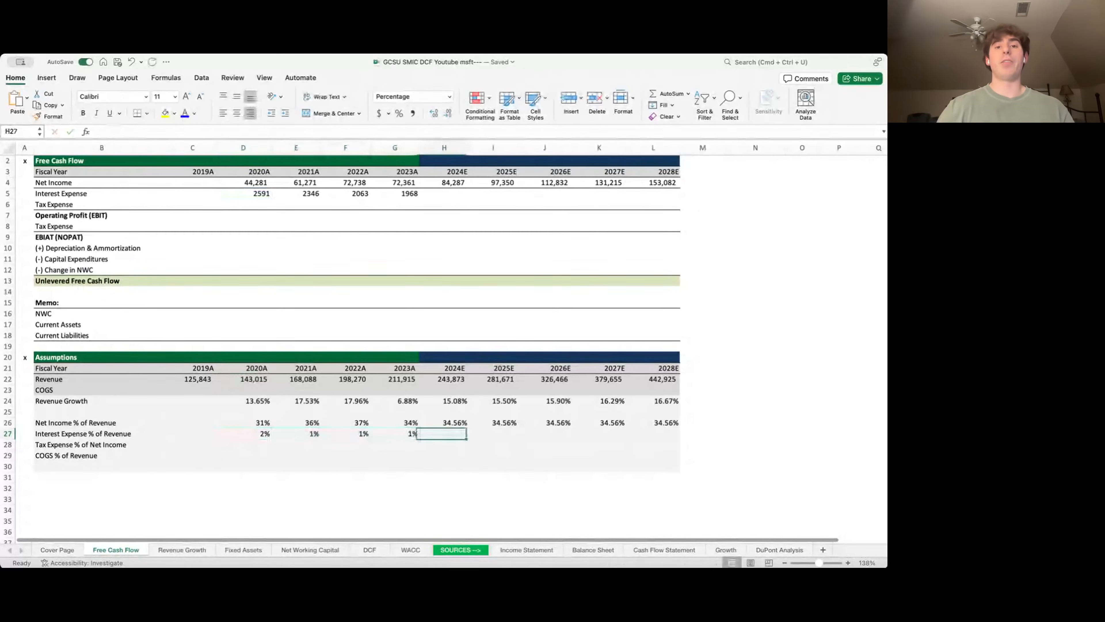
{"action": "type", "text": "=AVERAGE("}
{"action": "key", "text": "Left"}
{"action": "key", "text": "shift+Left"}
{"action": "key", "text": "shift+Left"}
{"action": "key", "text": "shift+Left"}
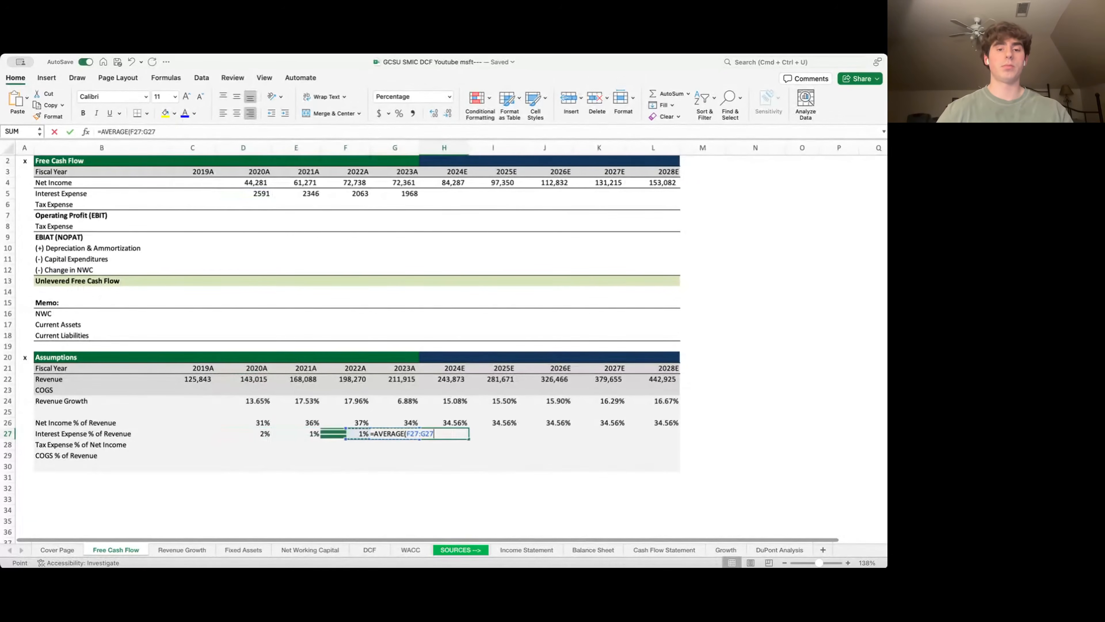
{"action": "key", "text": "Return"}
{"action": "key", "text": "Up"}
{"action": "key", "text": "Right"}
{"action": "type", "text": "="}
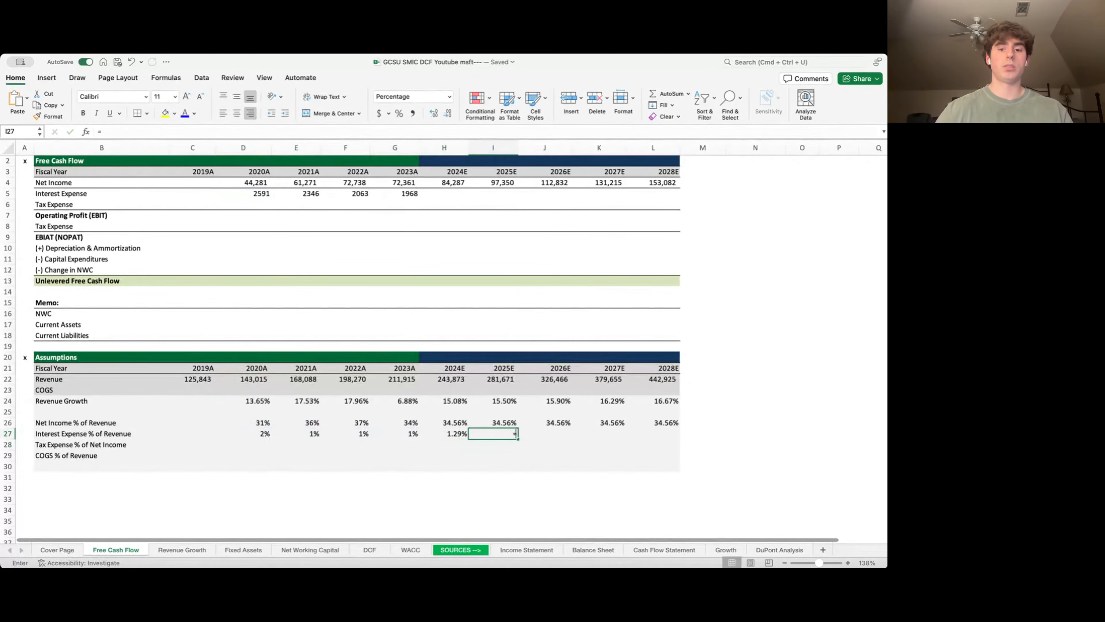
{"action": "key", "text": "Left"}
{"action": "key", "text": "Return"}
{"action": "key", "text": "Up"}
{"action": "key", "text": "shift+Right"}
{"action": "key", "text": "shift+Right"}
{"action": "key", "text": "shift+Right"}
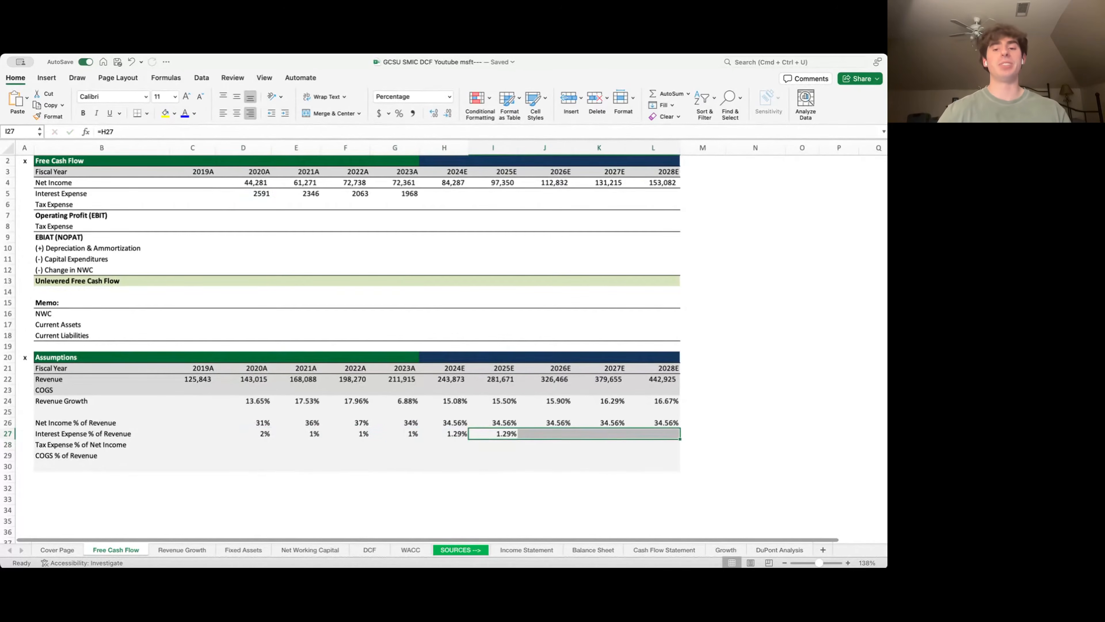
{"action": "key", "text": "ctrl+r"}
- Project 2024E–2028E Interest Expense as =H22*H27, filled across H5:L5
{"action": "key", "text": "Left"}
{"action": "key", "text": "Left"}
{"action": "key", "text": "Left"}
{"action": "key", "text": "Right"}
{"action": "key", "text": "Right"}
{"action": "key", "text": "Right"}
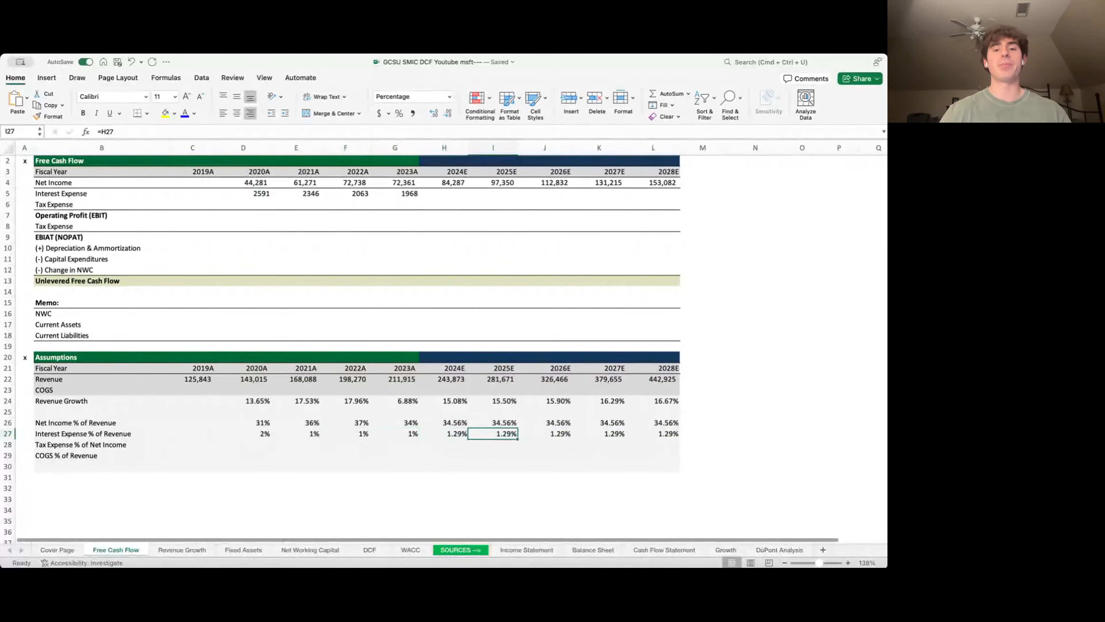
{"action": "key", "text": "Left"}
{"action": "key", "text": "Up"}
{"action": "key", "text": "Up"}
{"action": "key", "text": "Up"}
{"action": "key", "text": "Up"}
{"action": "key", "text": "Up"}
{"action": "key", "text": "Up"}
{"action": "key", "text": "Up"}
{"action": "key", "text": "Up"}
{"action": "key", "text": "Up"}
{"action": "key", "text": "Up"}
{"action": "key", "text": "Up"}
{"action": "key", "text": "Up"}
{"action": "key", "text": "Up"}
{"action": "key", "text": "Up"}
{"action": "key", "text": "Up"}
{"action": "key", "text": "Up"}
{"action": "key", "text": "Up"}
{"action": "key", "text": "Up"}
{"action": "key", "text": "Up"}
{"action": "key", "text": "Up"}
{"action": "key", "text": "Down"}
{"action": "type", "text": "="}
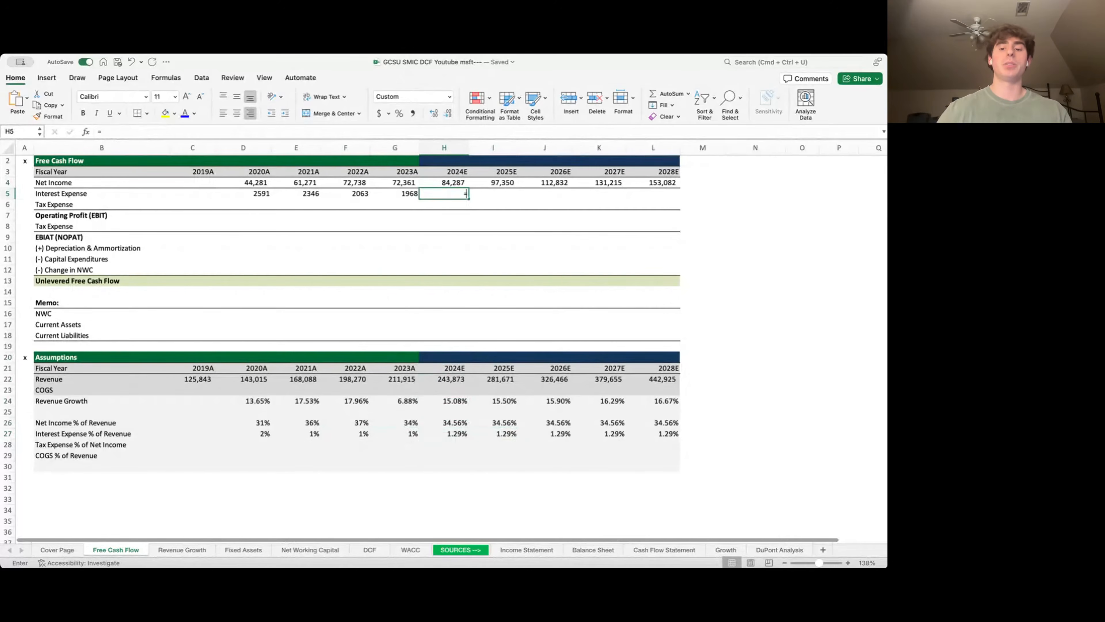
{"action": "key", "text": "Down"}
{"action": "key", "text": "Down"}
{"action": "key", "text": "Down"}
{"action": "key", "text": "Down"}
{"action": "key", "text": "Down"}
{"action": "key", "text": "Down"}
{"action": "key", "text": "Down"}
{"action": "key", "text": "Down"}
{"action": "key", "text": "Down"}
{"action": "key", "text": "Down"}
{"action": "key", "text": "Down"}
{"action": "key", "text": "Down"}
{"action": "key", "text": "Down"}
{"action": "key", "text": "Down"}
{"action": "key", "text": "Down"}
{"action": "key", "text": "Down"}
{"action": "key", "text": "Down"}
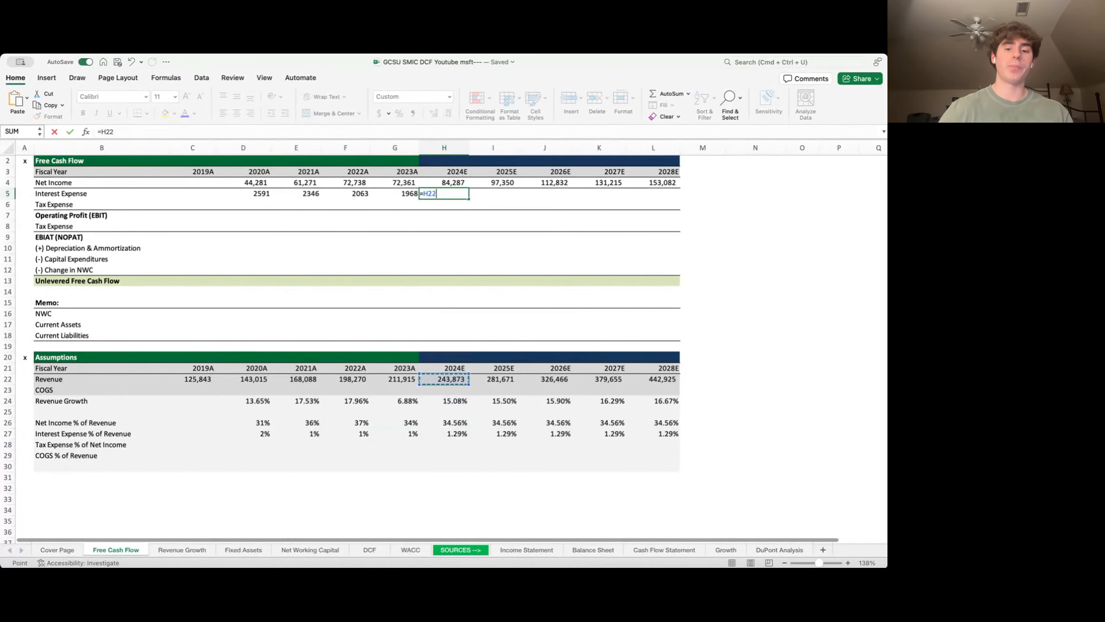
{"action": "type", "text": "*"}
{"action": "key", "text": "Down"}
{"action": "key", "text": "Down"}
{"action": "key", "text": "Down"}
{"action": "key", "text": "Down"}
{"action": "key", "text": "Down"}
{"action": "key", "text": "Down"}
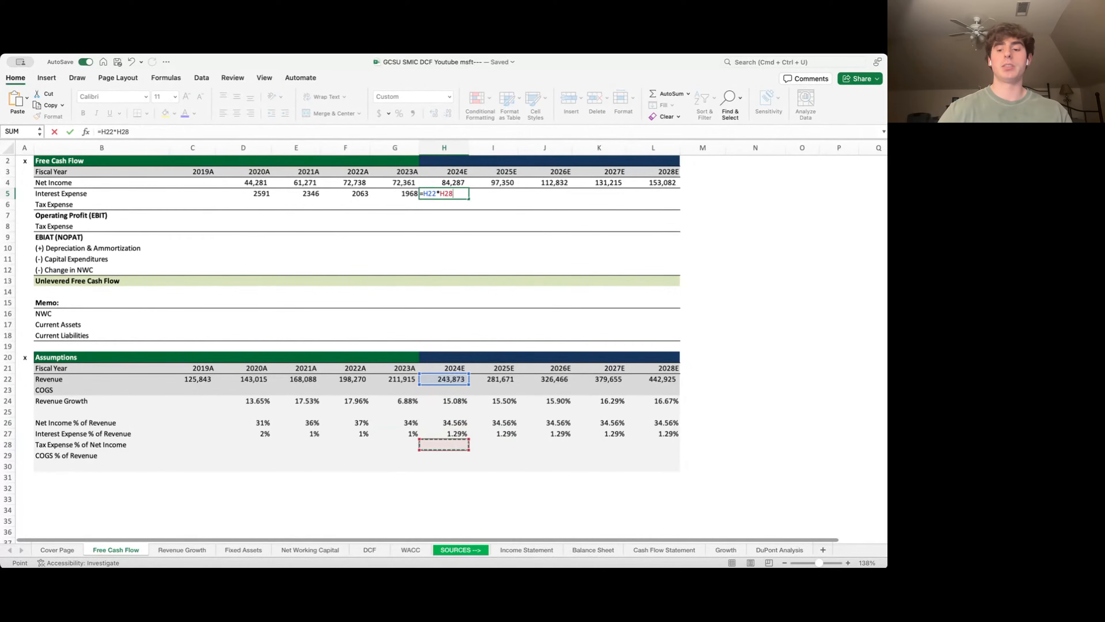
{"action": "key", "text": "Up"}
{"action": "key", "text": "Return"}
{"action": "key", "text": "Up"}
{"action": "key", "text": "shift+Right"}
{"action": "key", "text": "shift+Right"}
{"action": "key", "text": "shift+Right"}
{"action": "key", "text": "shift+Right"}
{"action": "key", "text": "ctrl+r"}
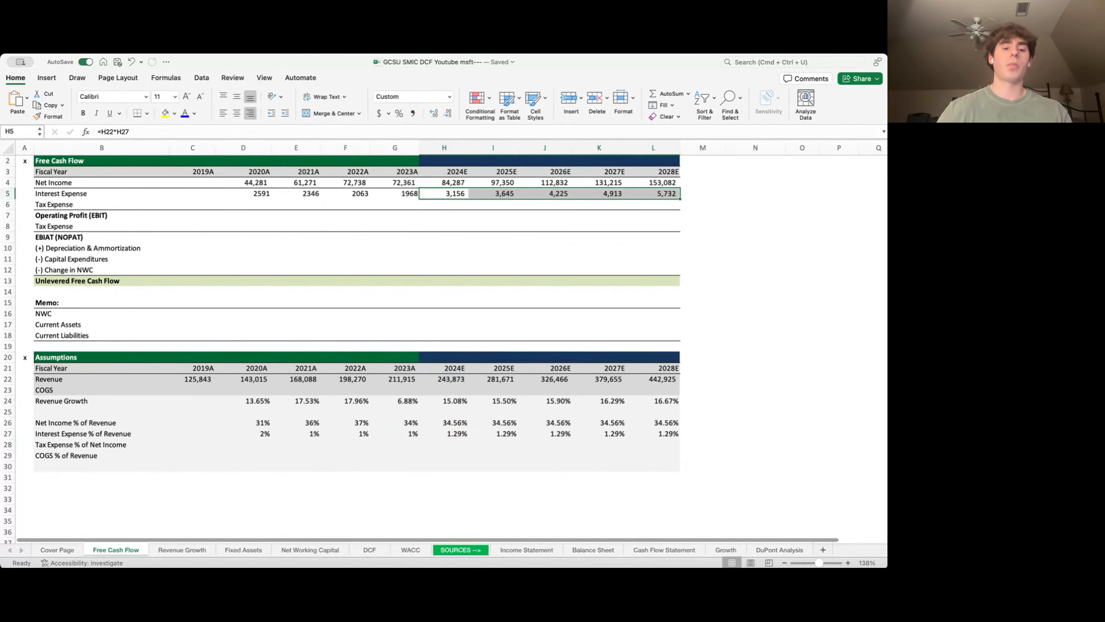
{"action": "key", "text": "Down"}
{"action": "key", "text": "Left"}
{"action": "key", "text": "Left"}
{"action": "key", "text": "Left"}
{"action": "key", "text": "Left"}
{"action": "key", "text": "Left"}
{"action": "key", "text": "Left"}
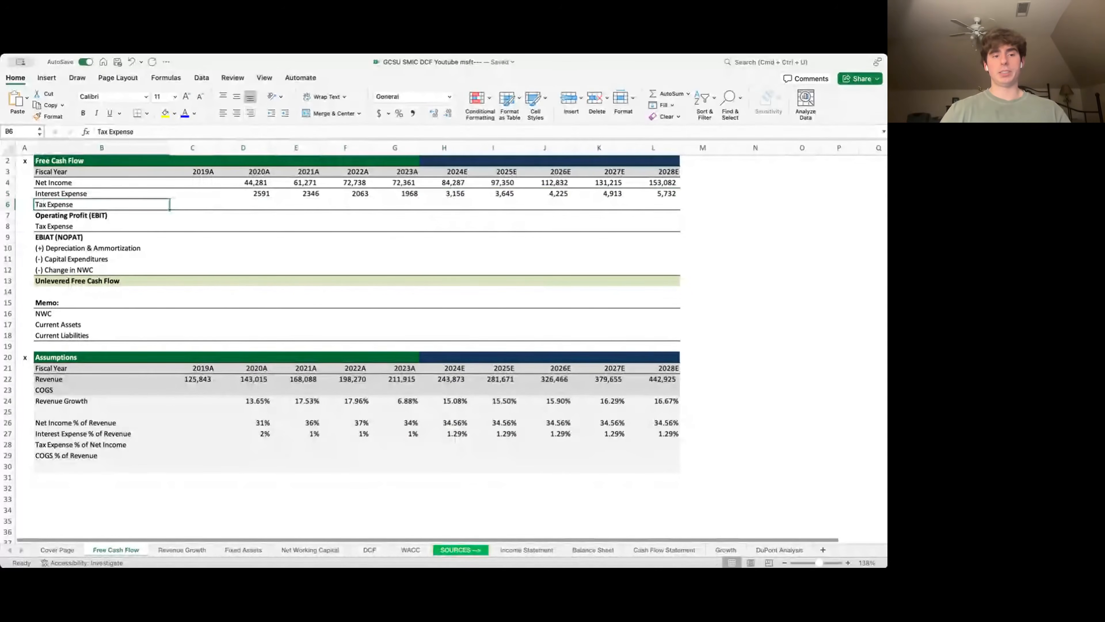
- Link D6:G6 to the Income Statement's income tax expense: 8755, 9831, 10978 and 16950
{"action": "key", "text": "Right"}
{"action": "key", "text": "Right"}
{"action": "type", "text": "="}
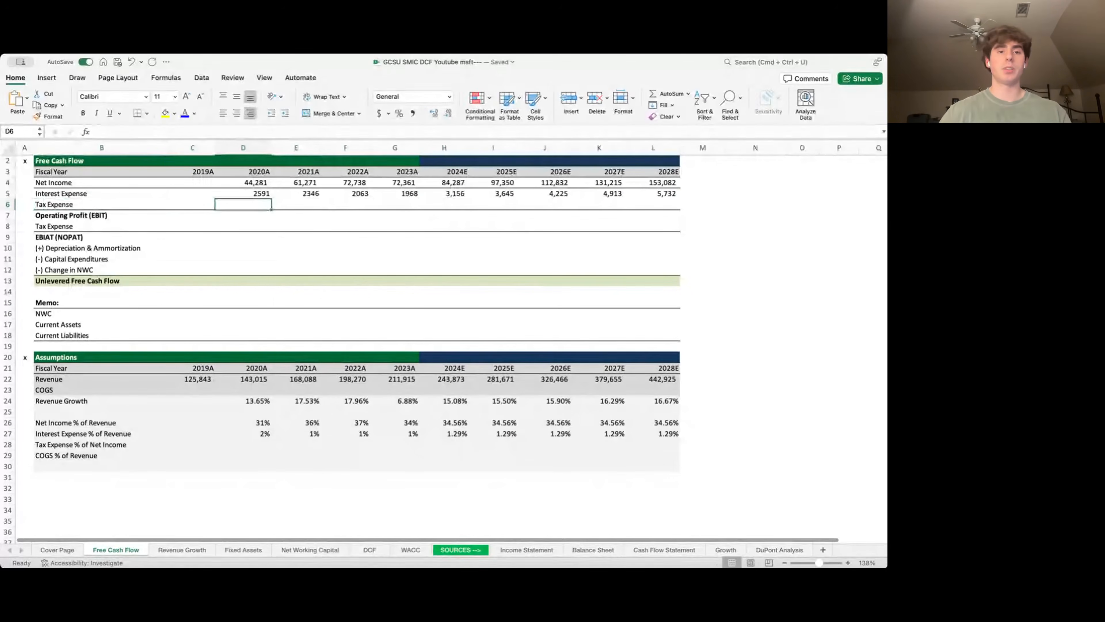
{"action": "key", "text": "ctrl+Page_Down"}
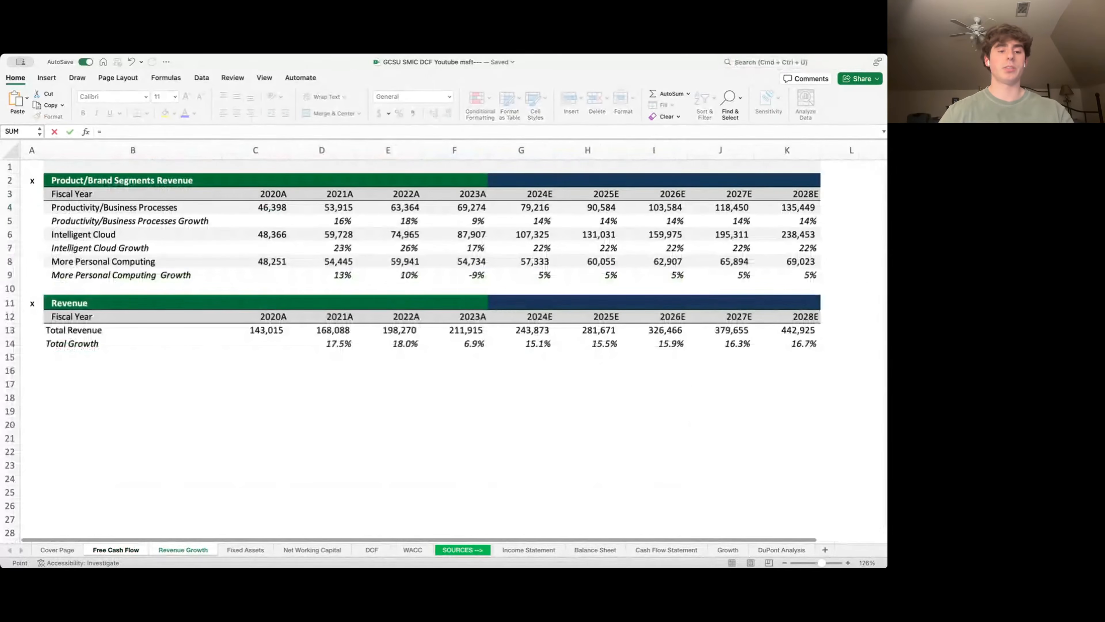
{"action": "key", "text": "ctrl+Page_Down"}
{"action": "key", "text": "ctrl+Page_Down"}
{"action": "key", "text": "ctrl+Page_Down"}
{"action": "key", "text": "ctrl+Page_Down"}
{"action": "key", "text": "ctrl+Page_Down"}
{"action": "key", "text": "ctrl+Page_Down"}
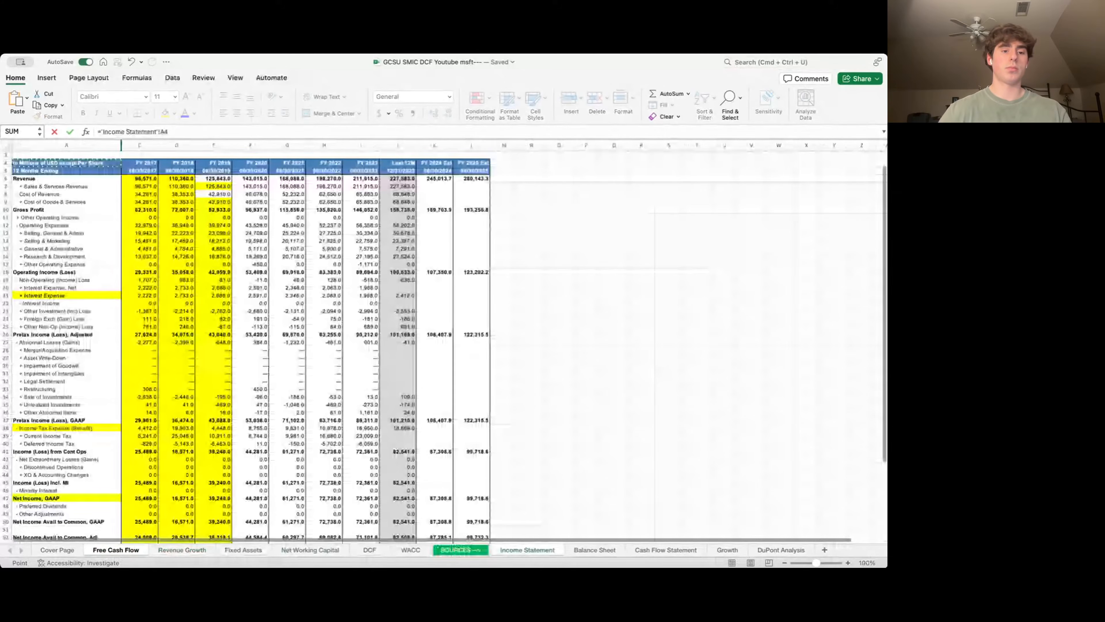
{"action": "left_click", "coordinate": [66, 428]}
{"action": "key", "text": "Right"}
{"action": "key", "text": "Right"}
{"action": "key", "text": "Right"}
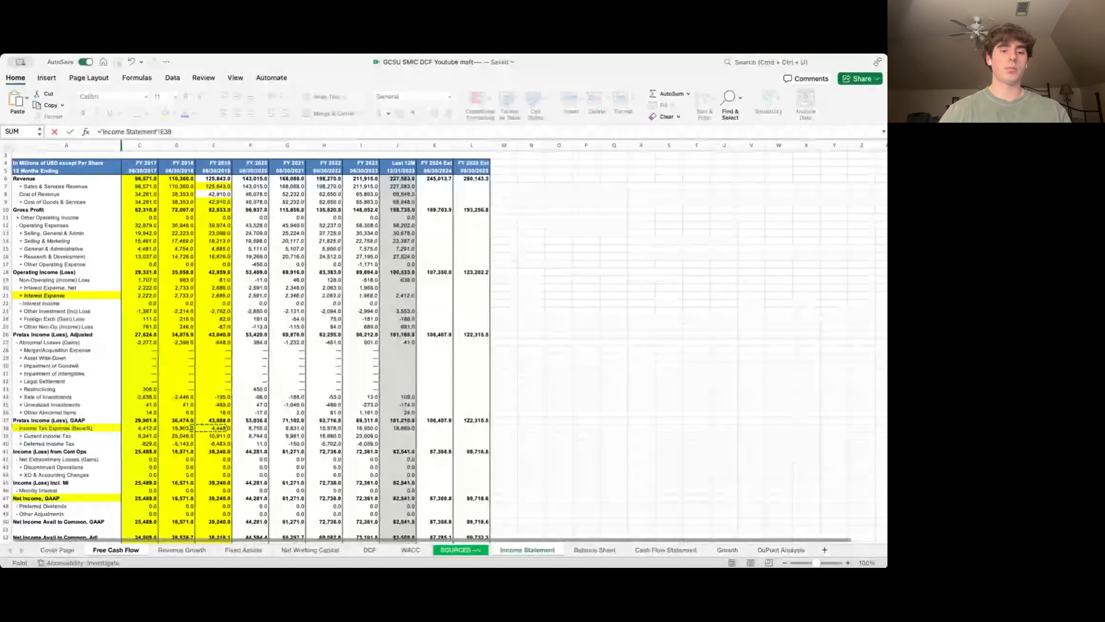
{"action": "key", "text": "Right"}
{"action": "key", "text": "Right"}
{"action": "key", "text": "Left"}
{"action": "key", "text": "Return"}
{"action": "key", "text": "Up"}
{"action": "key", "text": "shift+Right"}
{"action": "key", "text": "shift+Right"}
{"action": "key", "text": "shift+Right"}
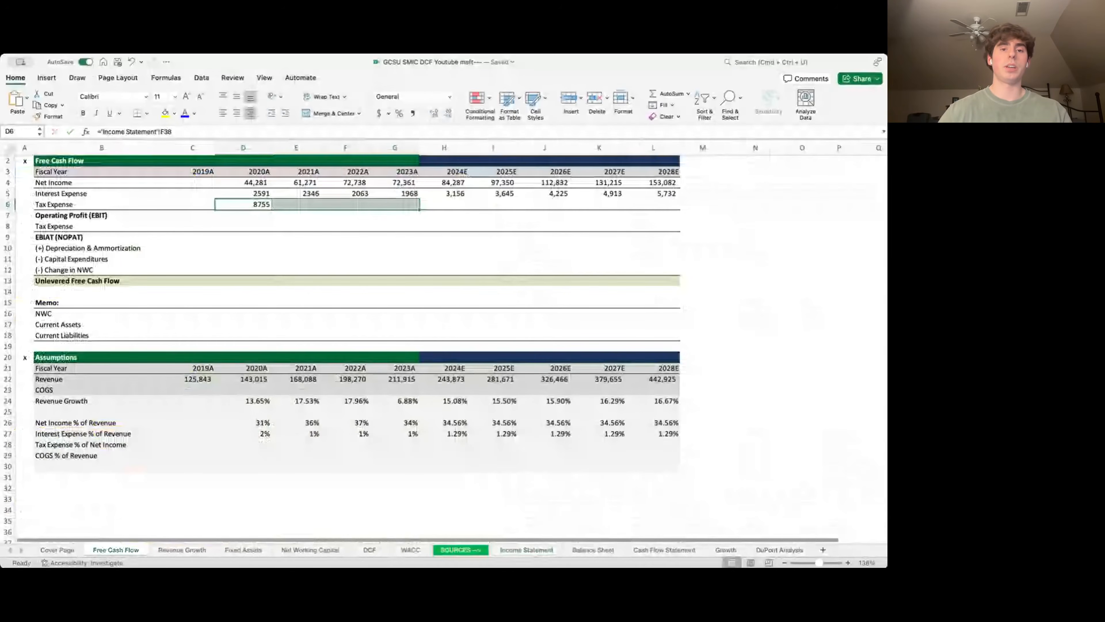
{"action": "key", "text": "ctrl+r"}
{"action": "key", "text": "Down"}
{"action": "key", "text": "Down"}
{"action": "key", "text": "Down"}
{"action": "key", "text": "Down"}
{"action": "key", "text": "Down"}
{"action": "key", "text": "Down"}
{"action": "key", "text": "Down"}
{"action": "key", "text": "Down"}
{"action": "key", "text": "Down"}
{"action": "key", "text": "Down"}
{"action": "key", "text": "Down"}
{"action": "key", "text": "Down"}
{"action": "key", "text": "Down"}
{"action": "key", "text": "Down"}
{"action": "key", "text": "Down"}
{"action": "key", "text": "Down"}
{"action": "key", "text": "Down"}
{"action": "key", "text": "Down"}
{"action": "key", "text": "Down"}
{"action": "key", "text": "Down"}
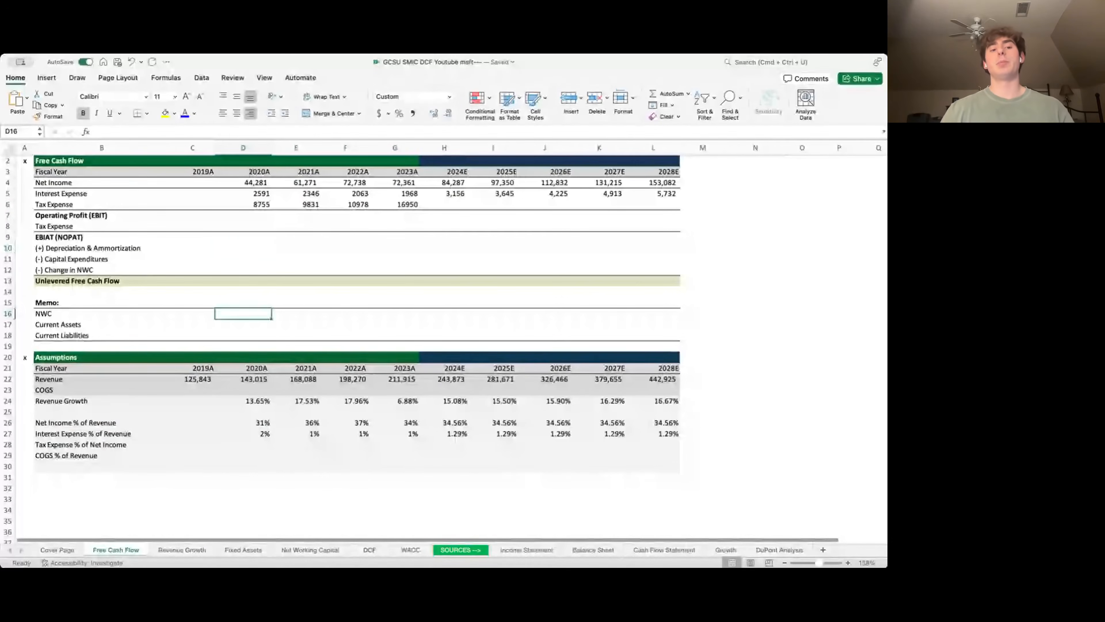
- Compute historical tax expense as % of net income for 2020–2023
{"action": "type", "text": "="}
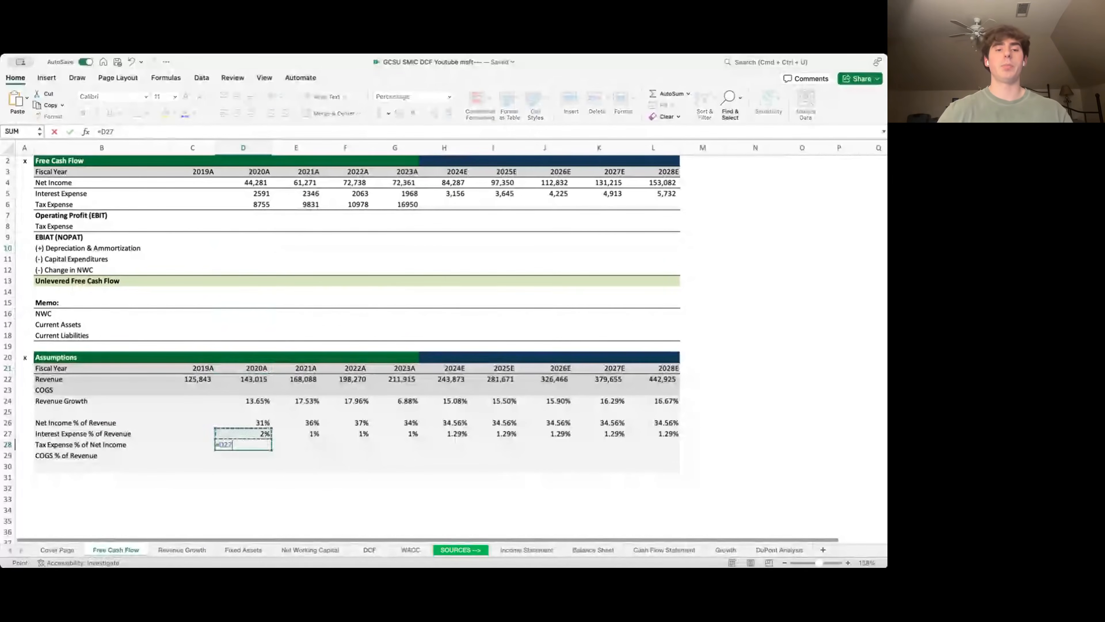
{"action": "key", "text": "Up"}
{"action": "key", "text": "Up"}
{"action": "key", "text": "Up"}
{"action": "key", "text": "Up"}
{"action": "key", "text": "Up"}
{"action": "key", "text": "Up"}
{"action": "key", "text": "Up"}
{"action": "key", "text": "Up"}
{"action": "key", "text": "Up"}
{"action": "key", "text": "Up"}
{"action": "key", "text": "Up"}
{"action": "key", "text": "Up"}
{"action": "key", "text": "Up"}
{"action": "key", "text": "Up"}
{"action": "key", "text": "Up"}
{"action": "key", "text": "Up"}
{"action": "key", "text": "Up"}
{"action": "key", "text": "Up"}
{"action": "key", "text": "Up"}
{"action": "key", "text": "Up"}
{"action": "type", "text": "/"}
{"action": "key", "text": "Up"}
{"action": "key", "text": "Up"}
{"action": "key", "text": "Up"}
{"action": "key", "text": "Up"}
{"action": "key", "text": "Up"}
{"action": "key", "text": "Up"}
{"action": "key", "text": "Up"}
{"action": "key", "text": "Up"}
{"action": "key", "text": "Up"}
{"action": "key", "text": "Up"}
{"action": "key", "text": "Up"}
{"action": "key", "text": "Up"}
{"action": "key", "text": "Up"}
{"action": "key", "text": "Up"}
{"action": "key", "text": "Up"}
{"action": "key", "text": "Up"}
{"action": "key", "text": "Up"}
{"action": "key", "text": "Up"}
{"action": "key", "text": "Up"}
{"action": "key", "text": "Up"}
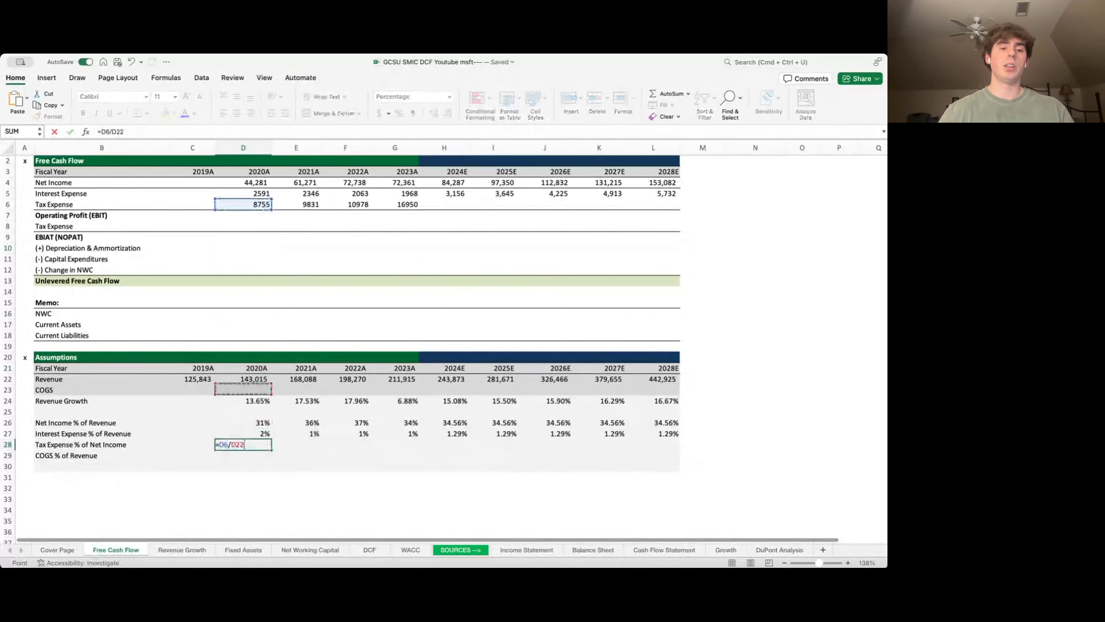
{"action": "key", "text": "ctrl+Return"}
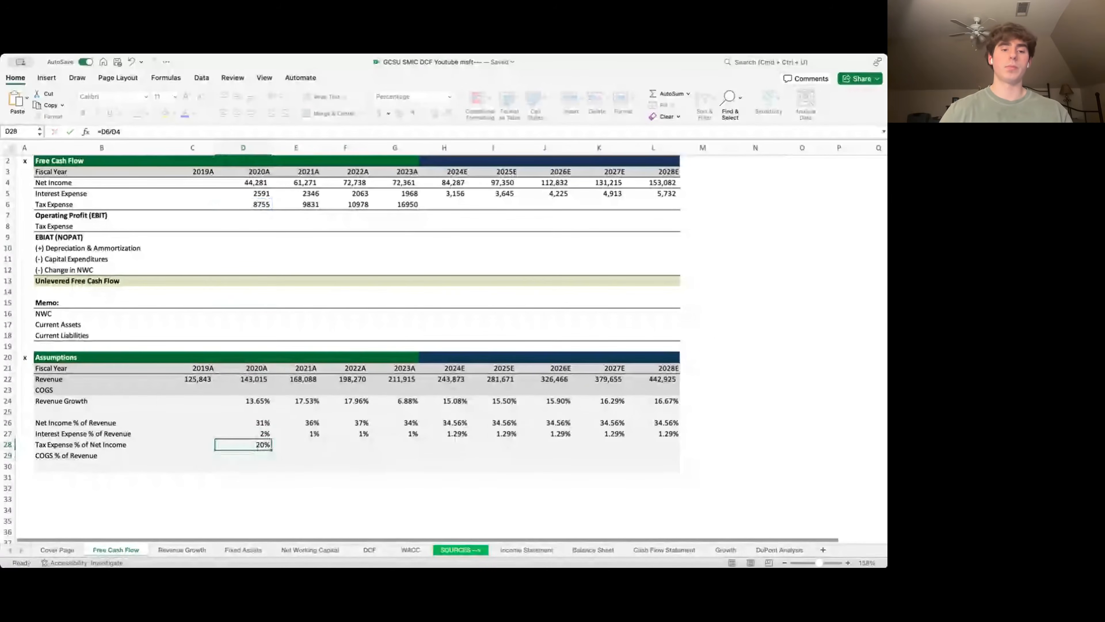
{"action": "key", "text": "shift+Right"}
{"action": "key", "text": "shift+Right"}
{"action": "key", "text": "shift+Right"}
{"action": "key", "text": "Right"}
{"action": "key", "text": "Right"}
{"action": "key", "text": "Right"}
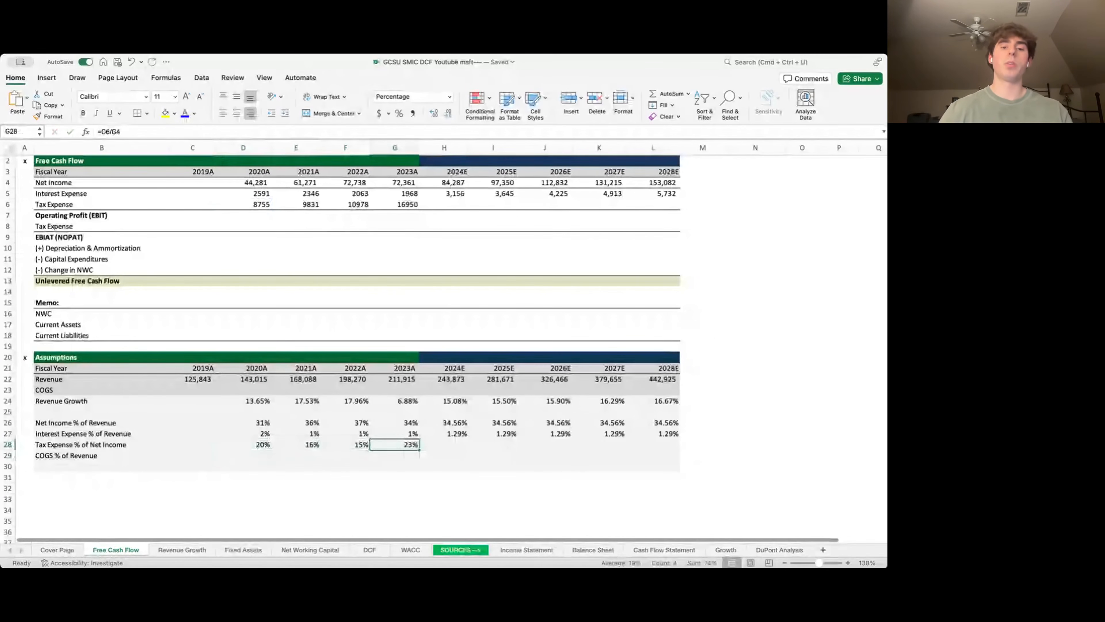
- Set the 2024 tax ratio to the 18.58% historical average and carry it through 2028
{"action": "key", "text": "Right"}
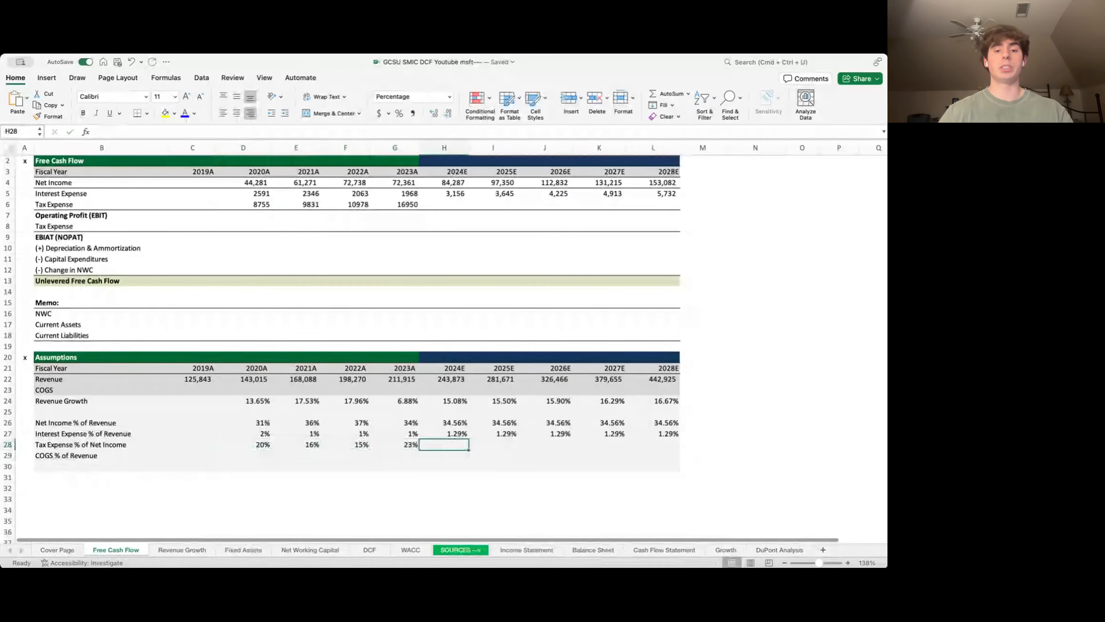
{"action": "type", "text": "=AVERAGE("}
{"action": "key", "text": "Left"}
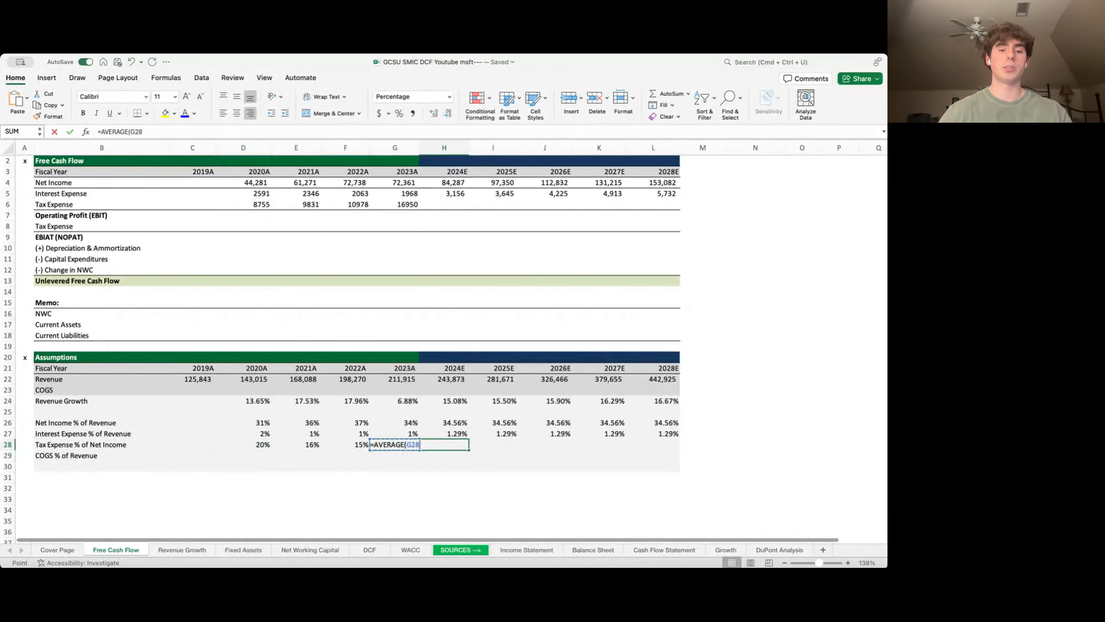
{"action": "key", "text": "shift+Left"}
{"action": "key", "text": "shift+Left"}
{"action": "key", "text": "shift+Left"}
{"action": "key", "text": "Return"}
{"action": "key", "text": "Right"}
{"action": "type", "text": "="}
{"action": "key", "text": "Left"}
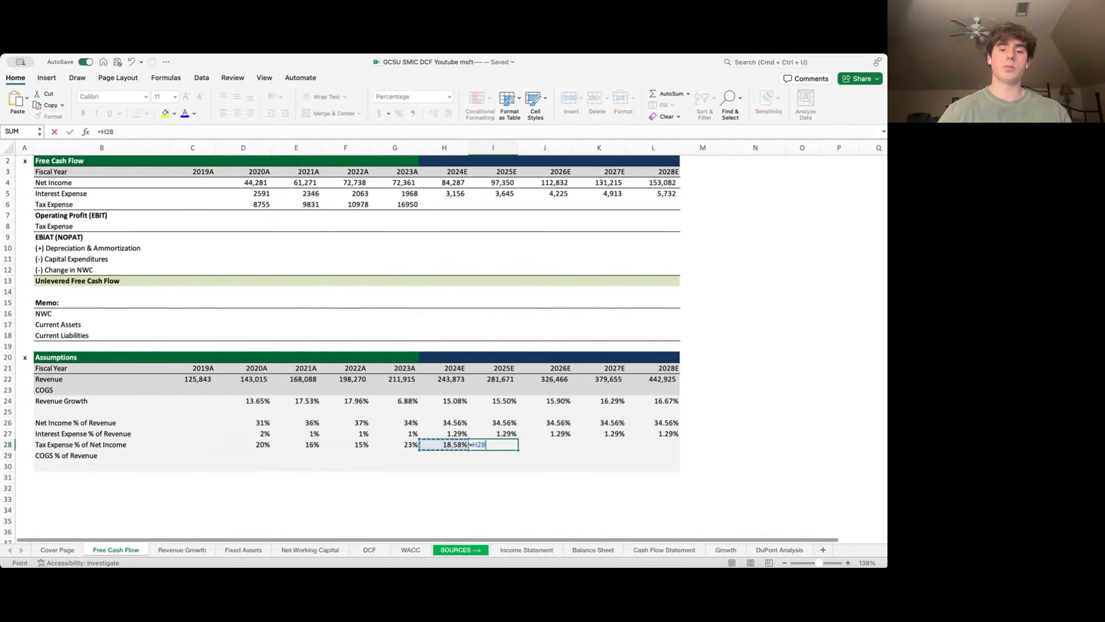
{"action": "key", "text": "Return"}
{"action": "key", "text": "shift+Right"}
{"action": "key", "text": "shift+Right"}
{"action": "key", "text": "shift+Right"}
{"action": "key", "text": "super+r"}
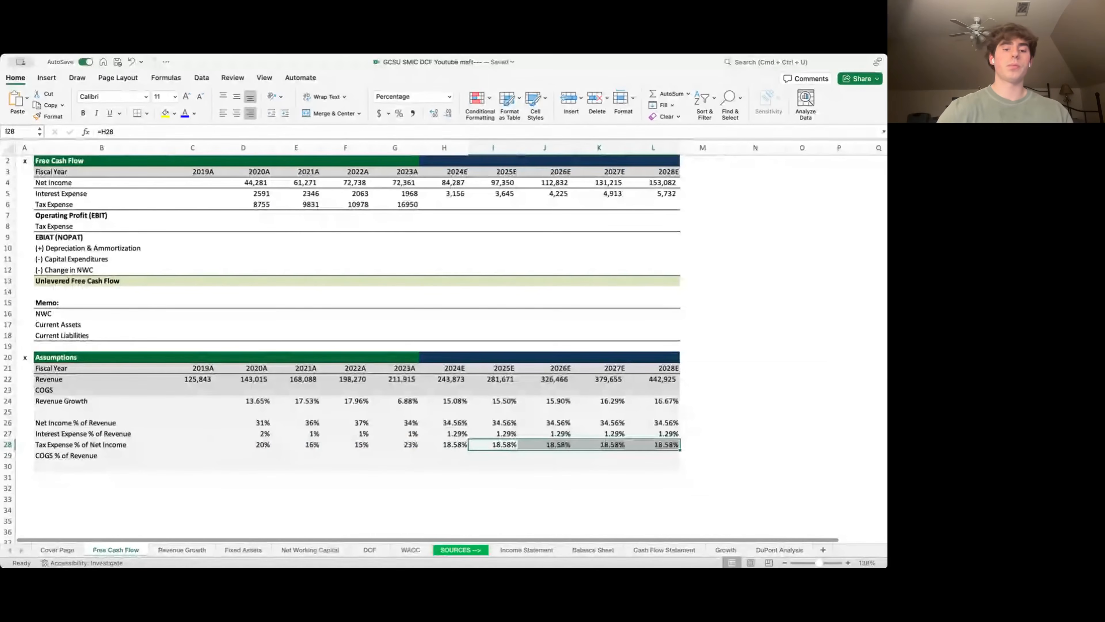
- Project Tax Expense as =H4*H28 in H6, filled across to L6
{"action": "key", "text": "Left"}
{"action": "key", "text": "super+Up"}
{"action": "key", "text": "super+Up"}
{"action": "key", "text": "super+Up"}
{"action": "key", "text": "super+Up"}
{"action": "key", "text": "Down"}
{"action": "type", "text": "="}
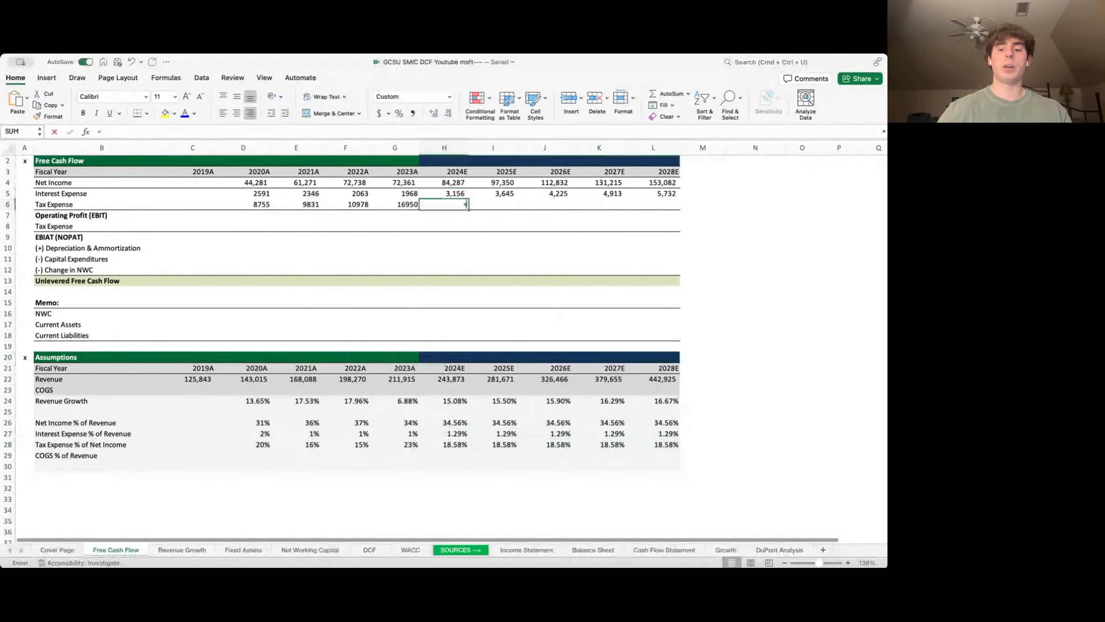
{"action": "key", "text": "Up"}
{"action": "key", "text": "Up"}
{"action": "type", "text": "*"}
{"action": "key", "text": "Down"}
{"action": "key", "text": "Down"}
{"action": "key", "text": "Down"}
{"action": "key", "text": "Down"}
{"action": "key", "text": "Down"}
{"action": "key", "text": "Down"}
{"action": "key", "text": "Down"}
{"action": "key", "text": "Down"}
{"action": "key", "text": "Down"}
{"action": "key", "text": "Down"}
{"action": "key", "text": "Down"}
{"action": "key", "text": "Down"}
{"action": "key", "text": "Down"}
{"action": "key", "text": "Down"}
{"action": "key", "text": "Down"}
{"action": "key", "text": "Down"}
{"action": "key", "text": "Down"}
{"action": "key", "text": "Down"}
{"action": "key", "text": "Down"}
{"action": "key", "text": "Down"}
{"action": "key", "text": "Down"}
{"action": "key", "text": "Down"}
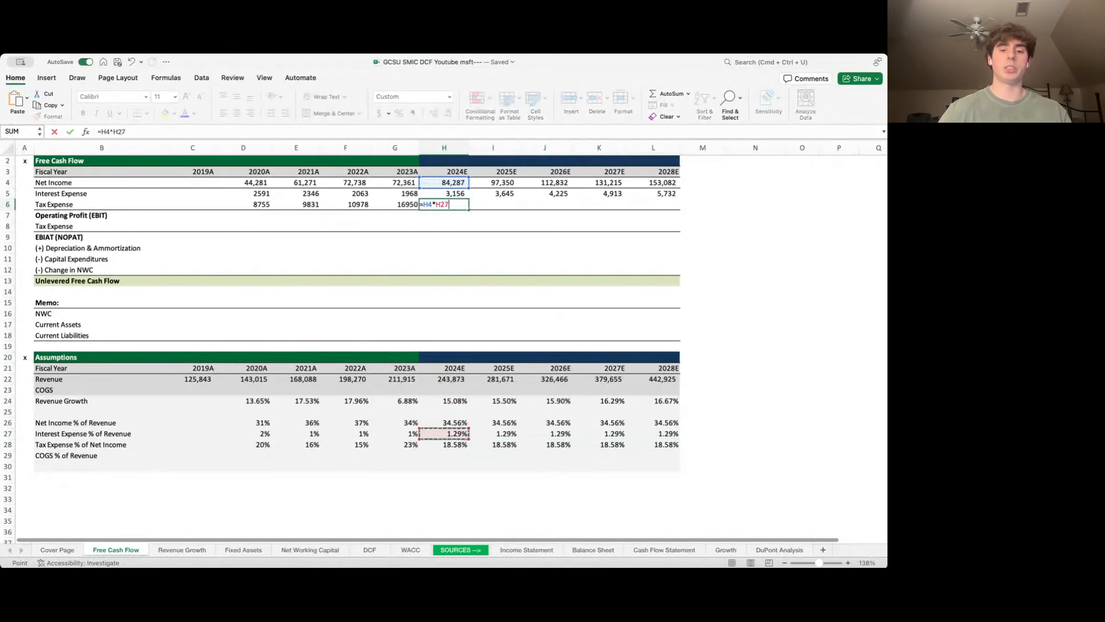
{"action": "key", "text": "Return"}
{"action": "key", "text": "shift+Right"}
{"action": "key", "text": "shift+Right"}
{"action": "key", "text": "shift+Right"}
{"action": "key", "text": "shift+Right"}
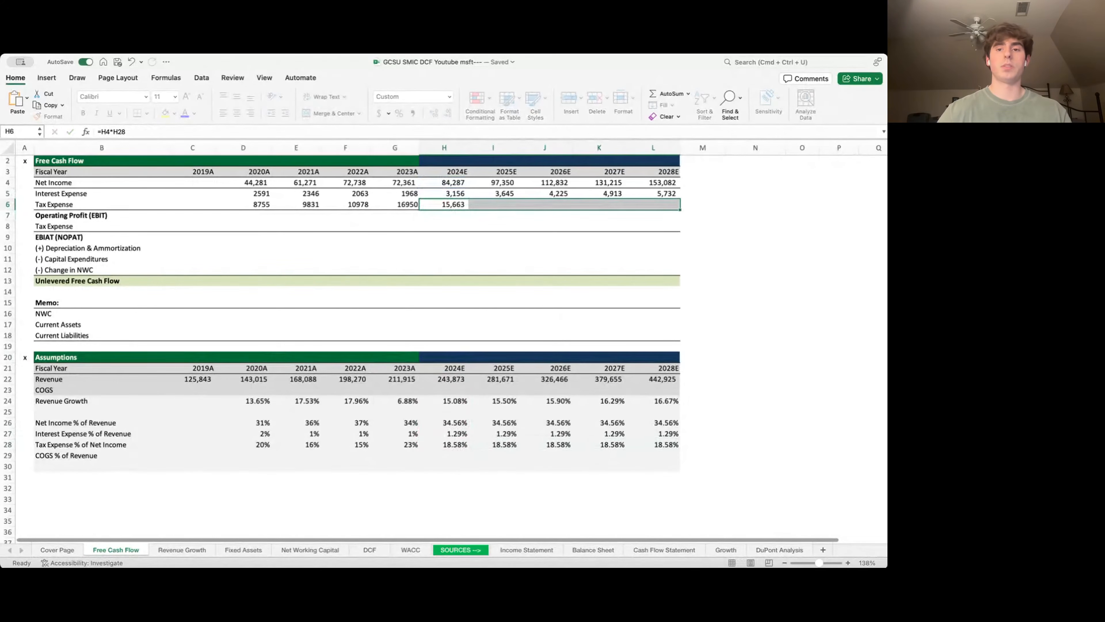
{"action": "key", "text": "super+r"}
{"action": "key", "text": "Left"}
{"action": "key", "text": "Left"}
{"action": "key", "text": "Left"}
{"action": "key", "text": "Left"}
{"action": "key", "text": "Left"}
{"action": "key", "text": "Left"}
{"action": "key", "text": "Down"}
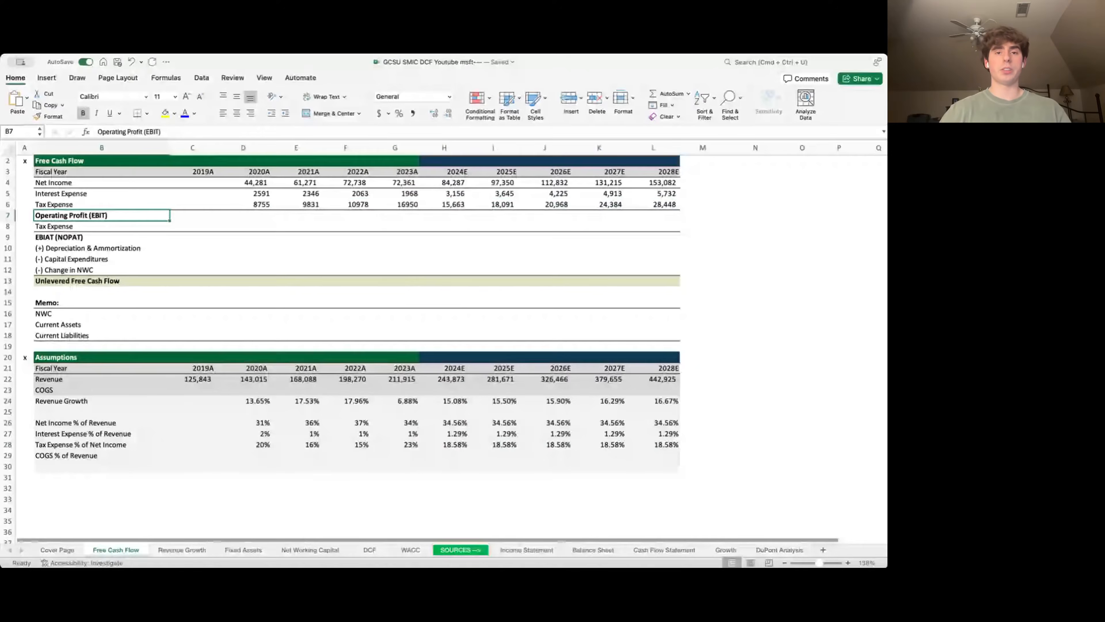
- Compute Operating Profit (EBIT) with =SUM(D4:D6), filled across to 2028E
{"action": "key", "text": "Right"}
{"action": "key", "text": "Right"}
{"action": "type", "text": "=su"}
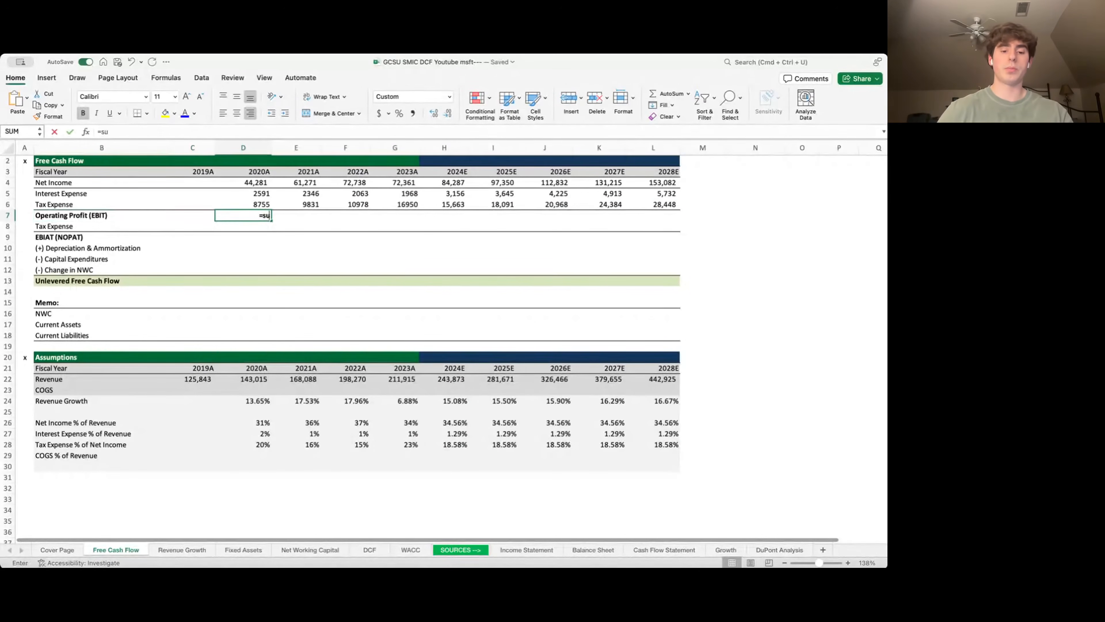
{"action": "type", "text": "m("}
{"action": "key", "text": "Up"}
{"action": "key", "text": "shift+Up"}
{"action": "key", "text": "shift+Up"}
{"action": "key", "text": "ctrl+Return"}
{"action": "key", "text": "shift+Right"}
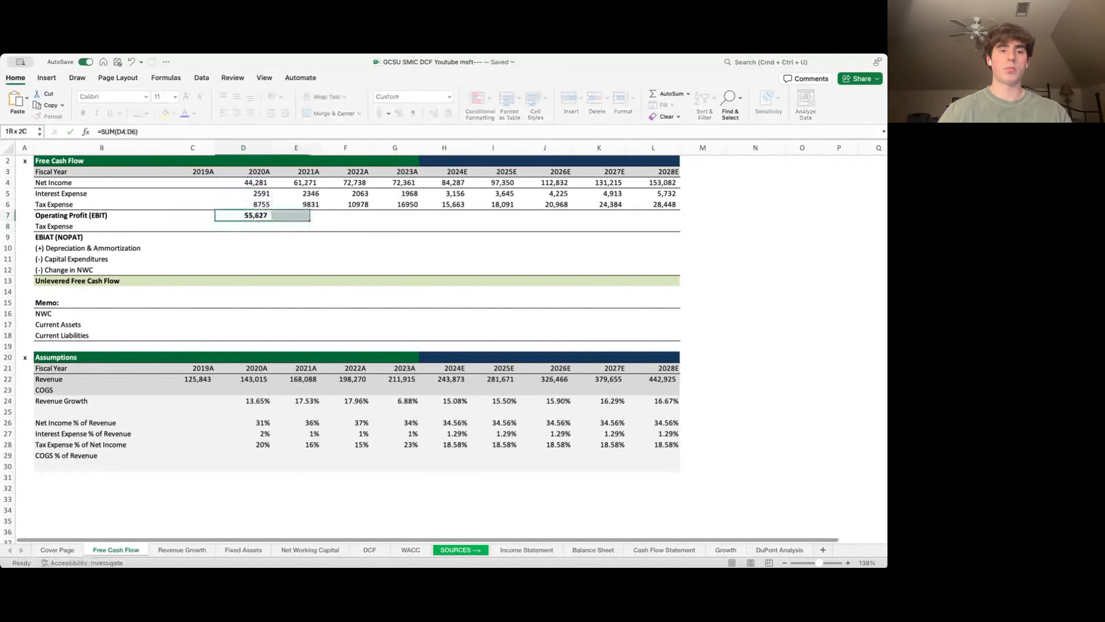
{"action": "key", "text": "shift+Right"}
{"action": "key", "text": "shift+Right"}
{"action": "key", "text": "shift+Right"}
{"action": "key", "text": "shift+Right"}
{"action": "key", "text": "shift+Right"}
{"action": "key", "text": "shift+Right"}
{"action": "key", "text": "shift+Right"}
{"action": "key", "text": "ctrl+r"}
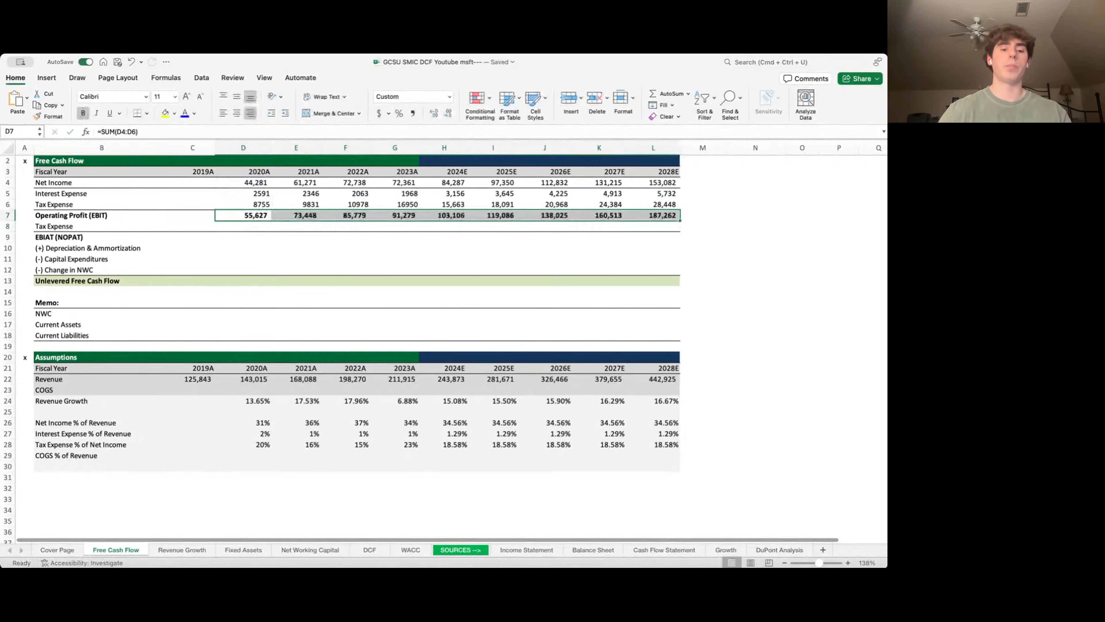
{"action": "key", "text": "Down"}
{"action": "key", "text": "Down"}
{"action": "key", "text": "Down"}
{"action": "key", "text": "Left"}
{"action": "key", "text": "Left"}
{"action": "key", "text": "Down"}
{"action": "key", "text": "Down"}
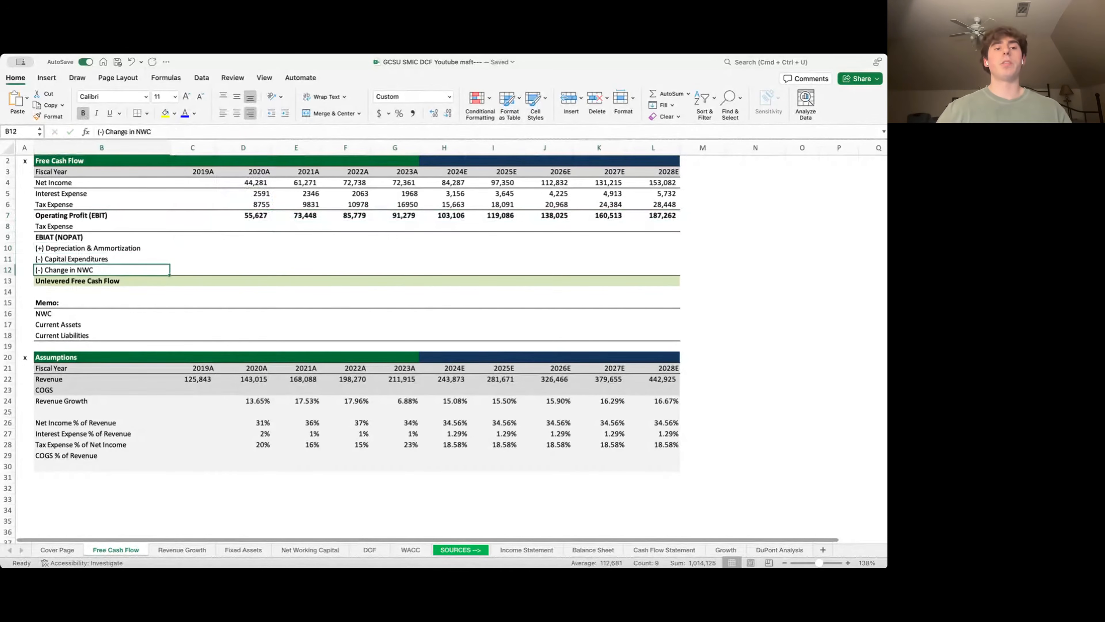
{"action": "key", "text": "Down"}
{"action": "key", "text": "Up"}
{"action": "key", "text": "Up"}
{"action": "key", "text": "Up"}
{"action": "key", "text": "Up"}
{"action": "key", "text": "Up"}
{"action": "key", "text": "Up"}
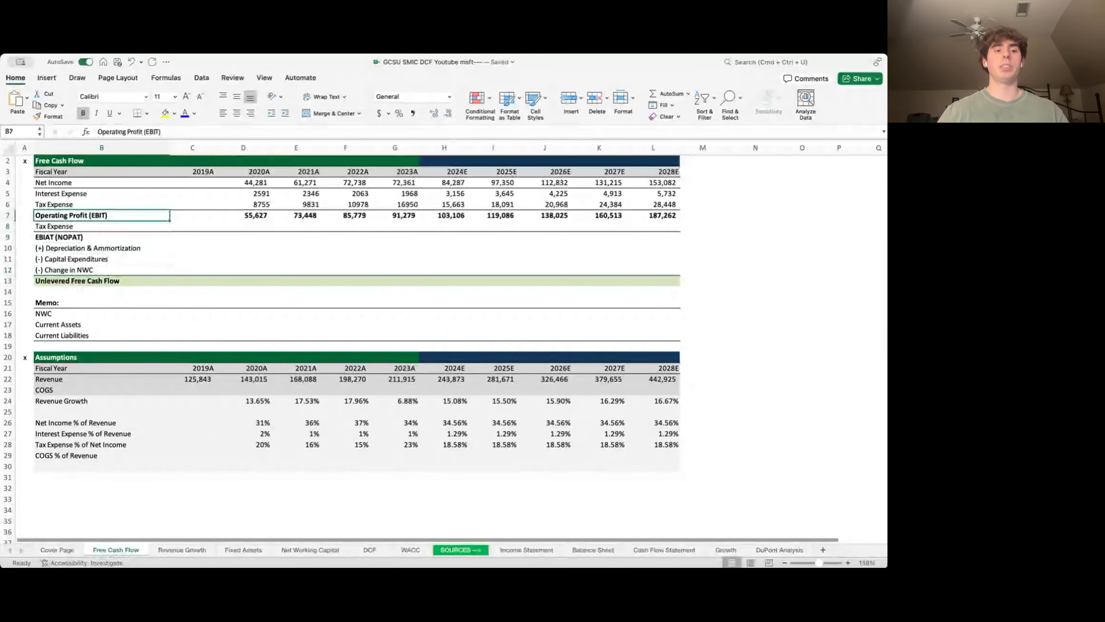
- Link row 8 Tax Expense to row 6 with =D6 across all years
{"action": "key", "text": "Down"}
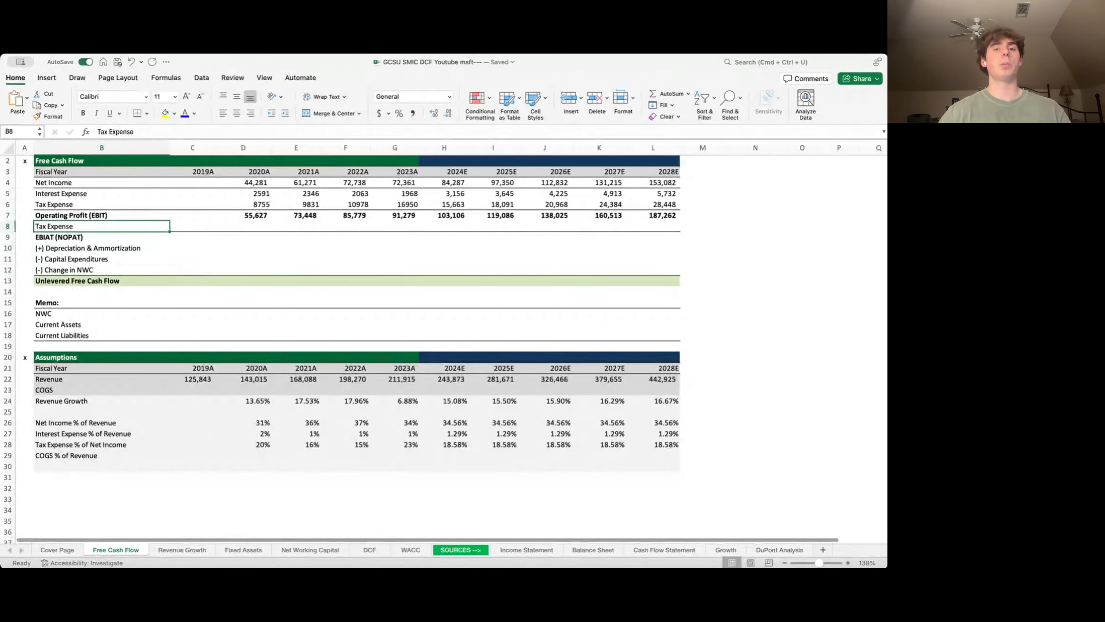
{"action": "left_click", "coordinate": [243, 226]}
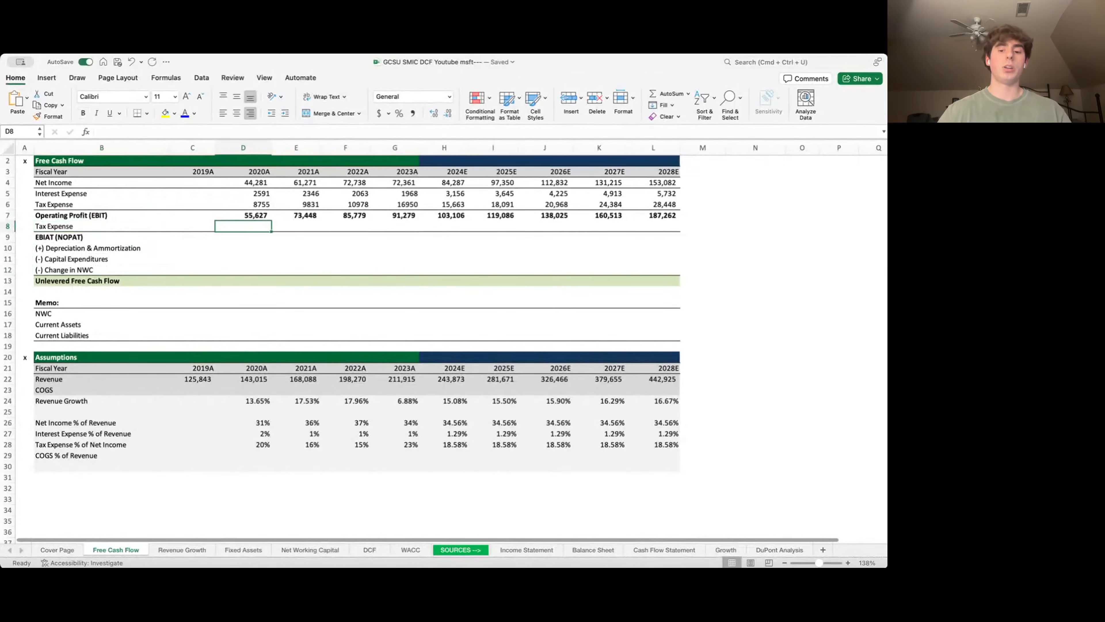
{"action": "type", "text": "="}
{"action": "key", "text": "Up"}
{"action": "key", "text": "Up"}
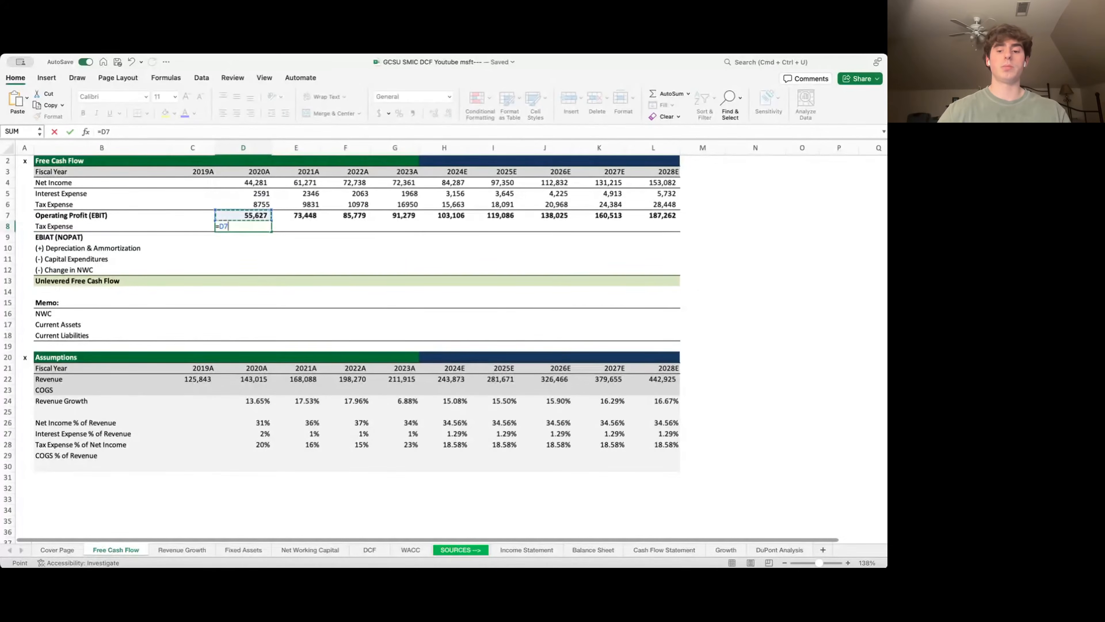
{"action": "key", "text": "ctrl+Return"}
{"action": "key", "text": "shift+Right"}
{"action": "key", "text": "shift+Right"}
{"action": "key", "text": "shift+Right"}
{"action": "key", "text": "shift+Right"}
{"action": "key", "text": "shift+Right"}
{"action": "key", "text": "shift+Right"}
{"action": "key", "text": "shift+Right"}
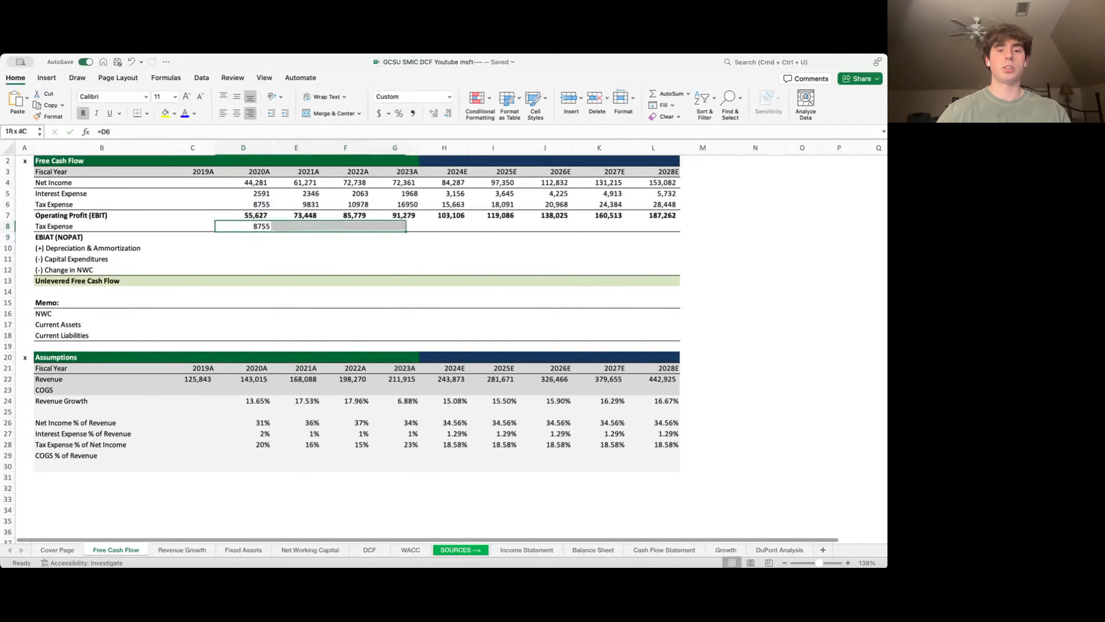
{"action": "key", "text": "shift+Right"}
{"action": "key", "text": "ctrl+r"}
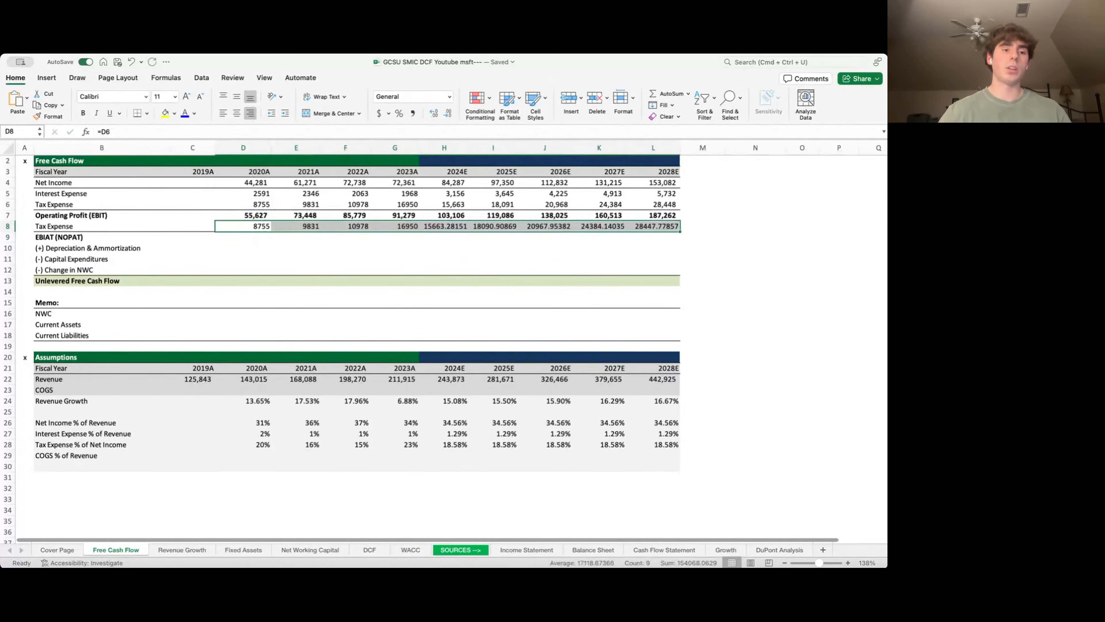
- Calculate EBIAT (NOPAT) as =D7-D8, filled across through 2028E
{"action": "key", "text": "Down"}
{"action": "type", "text": "="}
{"action": "key", "text": "Up"}
{"action": "key", "text": "Up"}
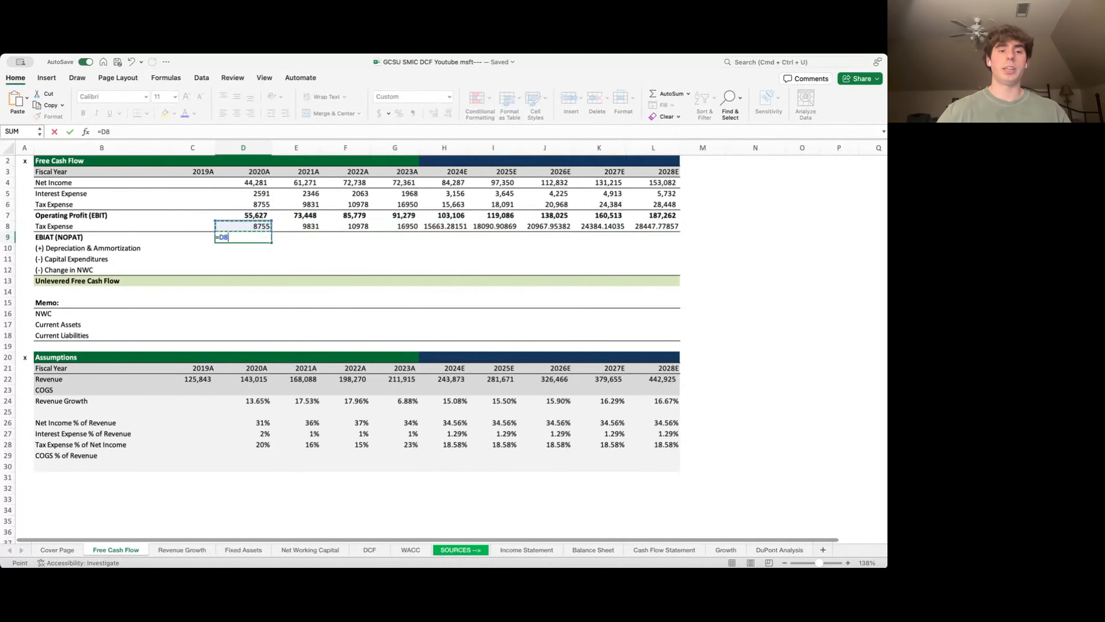
{"action": "type", "text": "-"}
{"action": "key", "text": "Up"}
{"action": "key", "text": "ctrl+Return"}
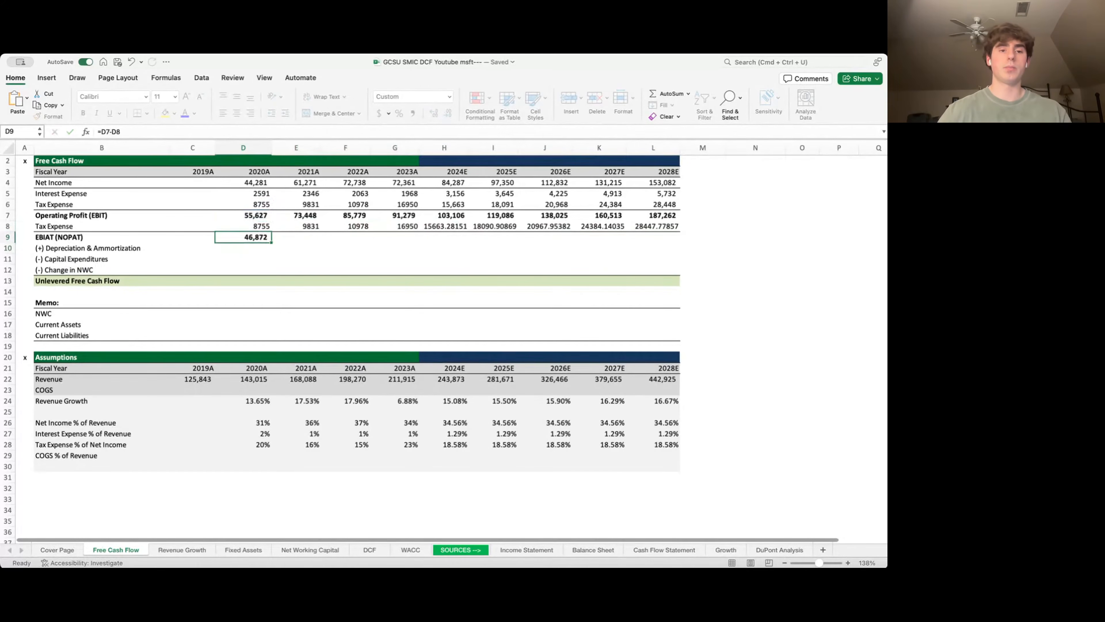
{"action": "key", "text": "shift+Right"}
{"action": "key", "text": "shift+Right"}
{"action": "key", "text": "shift+Right"}
{"action": "key", "text": "shift+Right"}
{"action": "key", "text": "shift+Right"}
{"action": "key", "text": "shift+Right"}
{"action": "key", "text": "shift+Right"}
{"action": "key", "text": "shift+Right"}
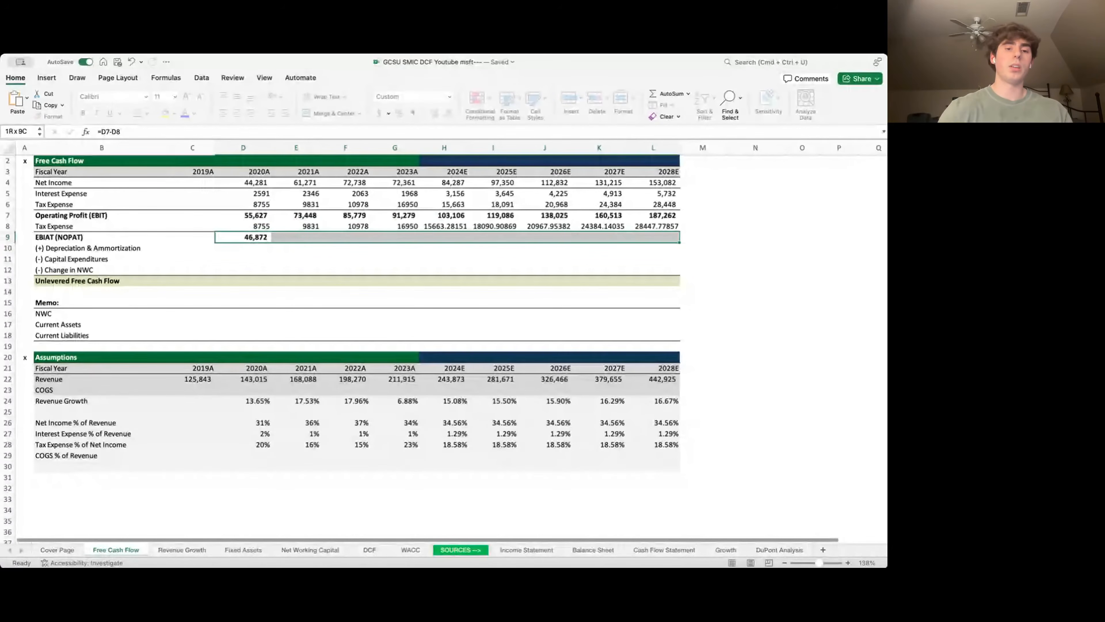
{"action": "key", "text": "ctrl+r"}
{"action": "key", "text": "Down"}
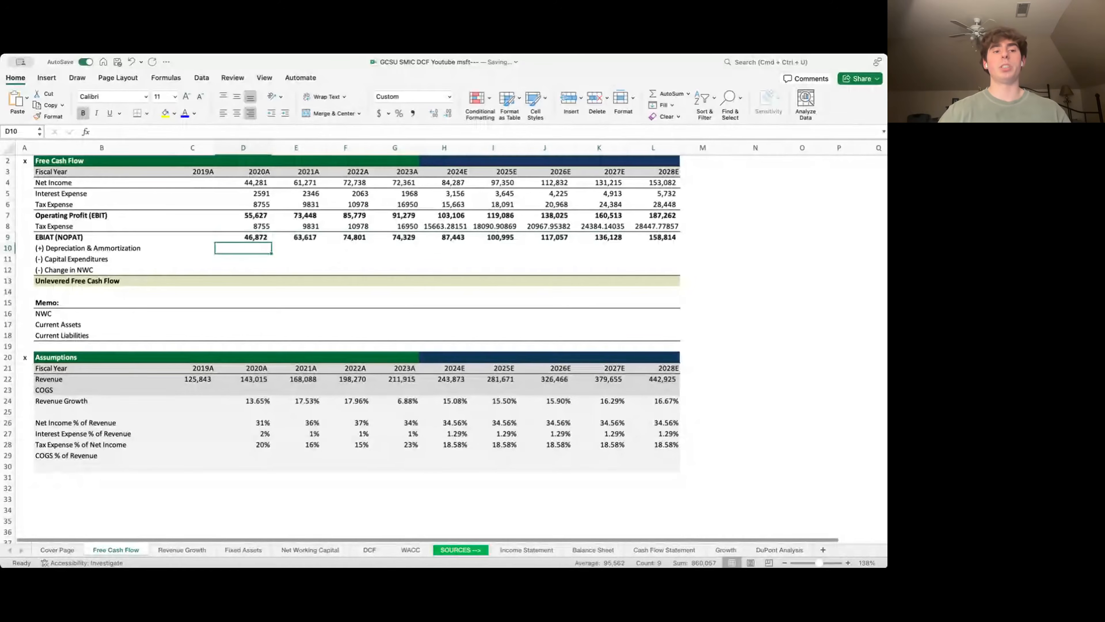
- Move to the Depreciation & Amortization label before switching to the Fixed Assets sheet
{"action": "key", "text": "Left"}
{"action": "key", "text": "Left"}
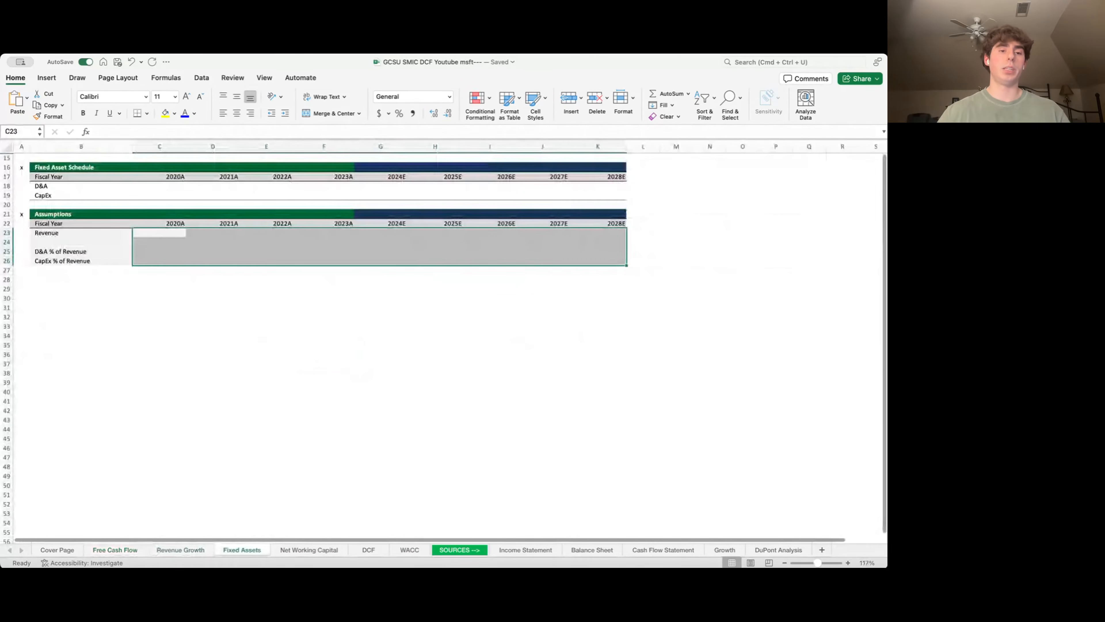
- Link the Fixed Assets Revenue row to Free Cash Flow revenue for 2020A through 2028E
{"action": "left_click_drag", "start_coordinate": [159, 242], "coordinate": [266, 242]}
{"action": "left_click", "coordinate": [159, 233]}
{"action": "type", "text": "="}
{"action": "left_click", "coordinate": [180, 549]}
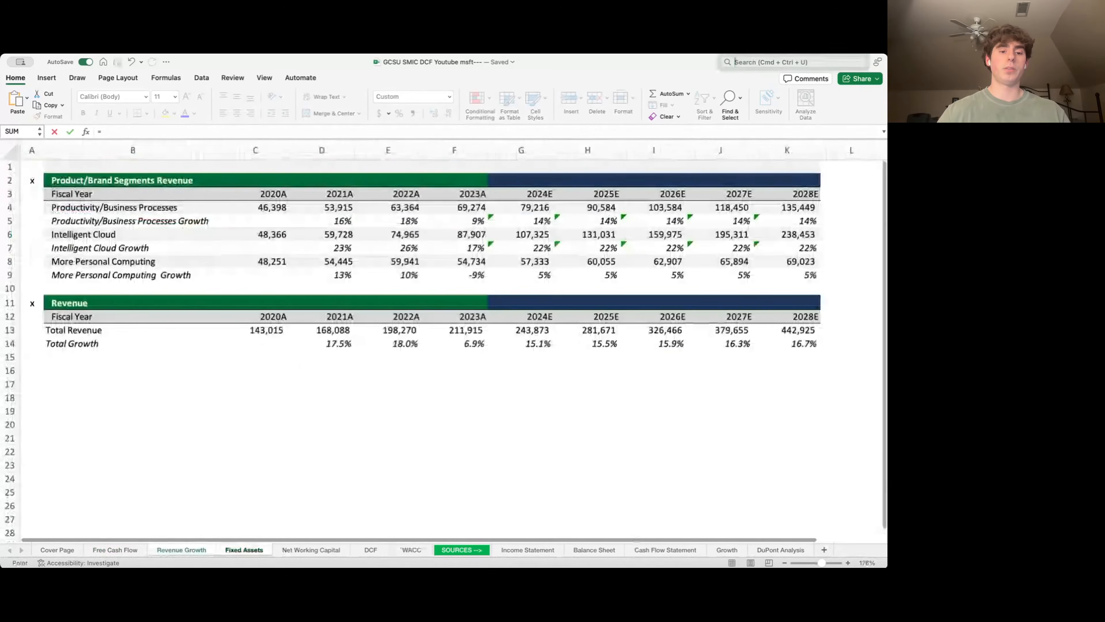
{"action": "left_click", "coordinate": [114, 550]}
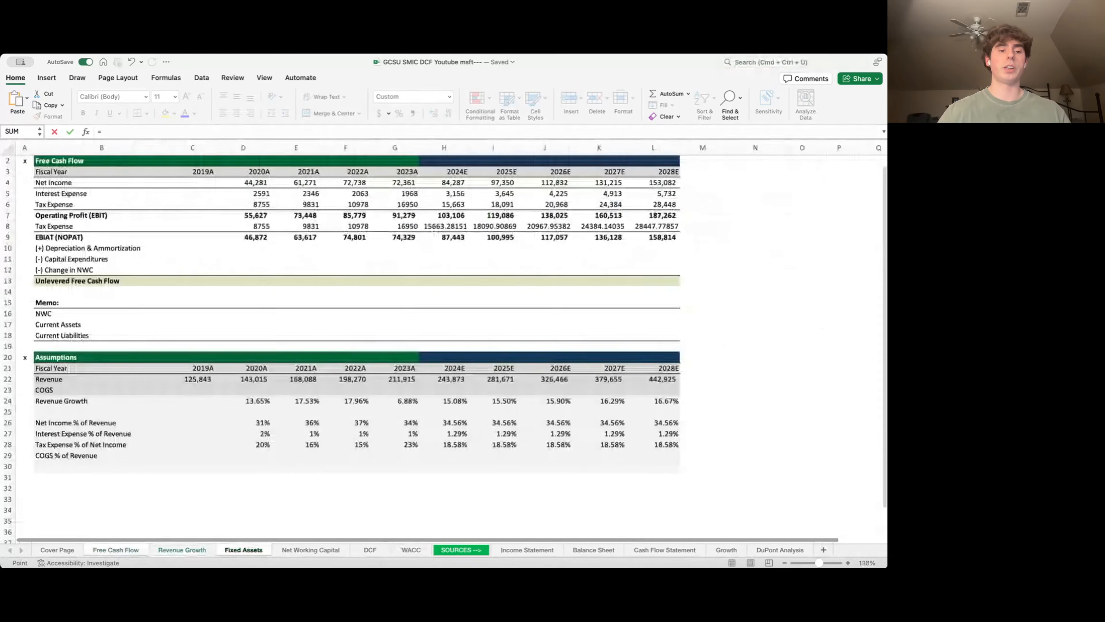
{"action": "key", "text": "Down"}
{"action": "key", "text": "Down"}
{"action": "key", "text": "Down"}
{"action": "key", "text": "Down"}
{"action": "key", "text": "Down"}
{"action": "key", "text": "Down"}
{"action": "key", "text": "Down"}
{"action": "key", "text": "Down"}
{"action": "key", "text": "Down"}
{"action": "key", "text": "Down"}
{"action": "key", "text": "Down"}
{"action": "key", "text": "Down"}
{"action": "key", "text": "Down"}
{"action": "key", "text": "Down"}
{"action": "key", "text": "Down"}
{"action": "key", "text": "Down"}
{"action": "key", "text": "Down"}
{"action": "key", "text": "Down"}
{"action": "key", "text": "Down"}
{"action": "key", "text": "Down"}
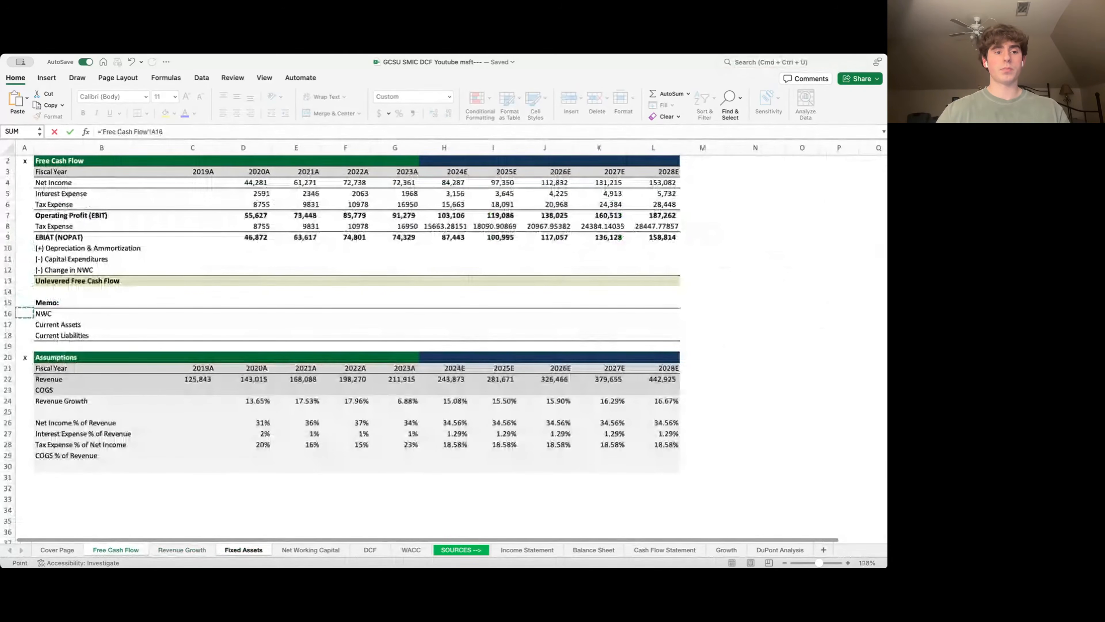
{"action": "key", "text": "Right"}
{"action": "key", "text": "Right"}
{"action": "key", "text": "Right"}
{"action": "key", "text": "Return"}
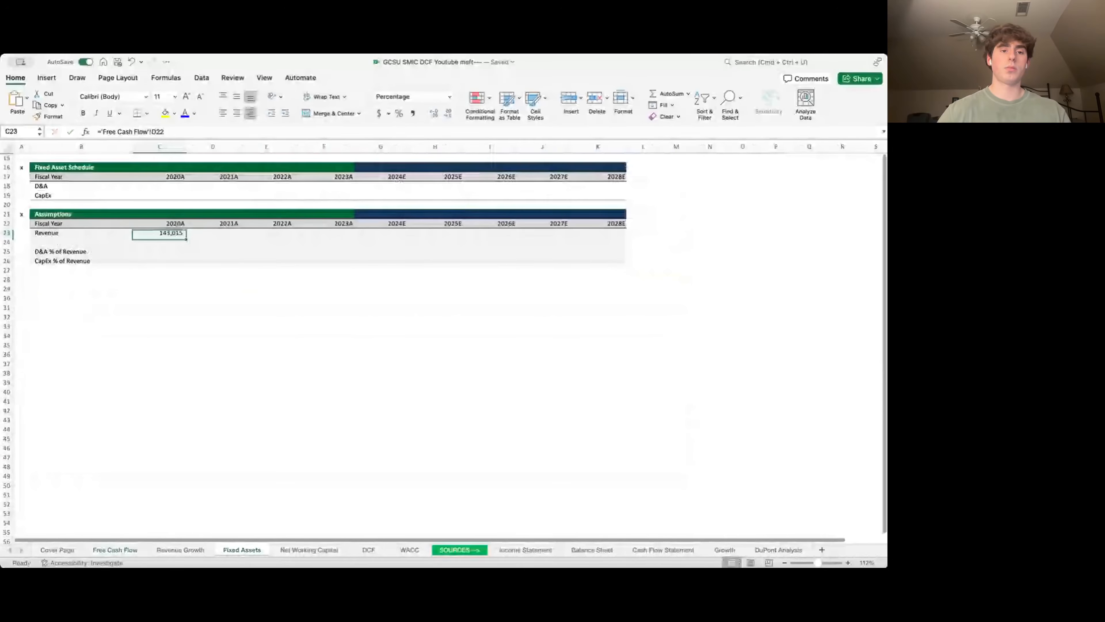
{"action": "key", "text": "shift+Right"}
{"action": "key", "text": "shift+Right"}
{"action": "key", "text": "shift+Right"}
{"action": "key", "text": "shift+Right"}
{"action": "key", "text": "shift+Right"}
{"action": "key", "text": "shift+Right"}
{"action": "key", "text": "shift+Right"}
{"action": "key", "text": "shift+Right"}
{"action": "key", "text": "super+r"}
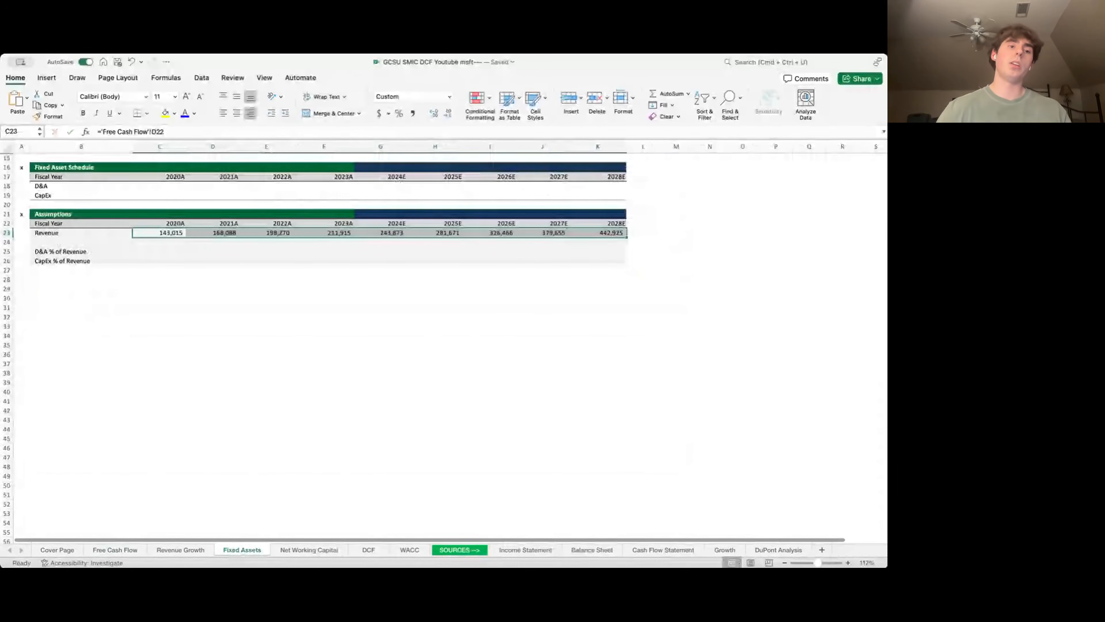
- Pull 2020A–2023A D&A into Fixed Assets from the Cash Flow Statement
{"action": "key", "text": "Up"}
{"action": "key", "text": "Up"}
{"action": "key", "text": "Up"}
{"action": "key", "text": "Up"}
{"action": "key", "text": "Up"}
{"action": "type", "text": "="}
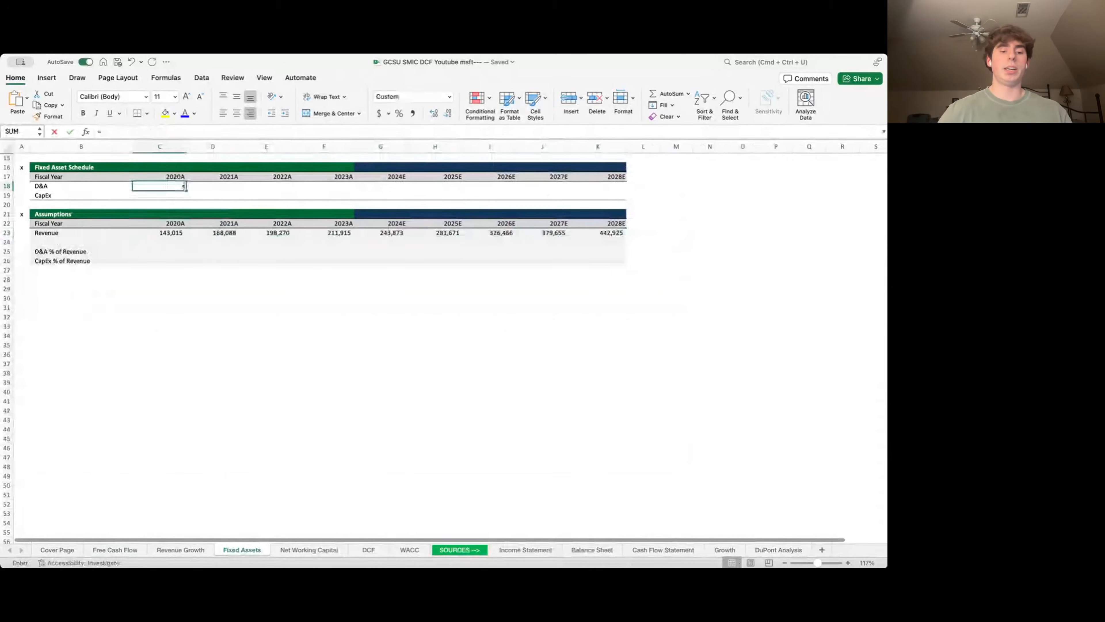
{"action": "key", "text": "ctrl+Page_Down"}
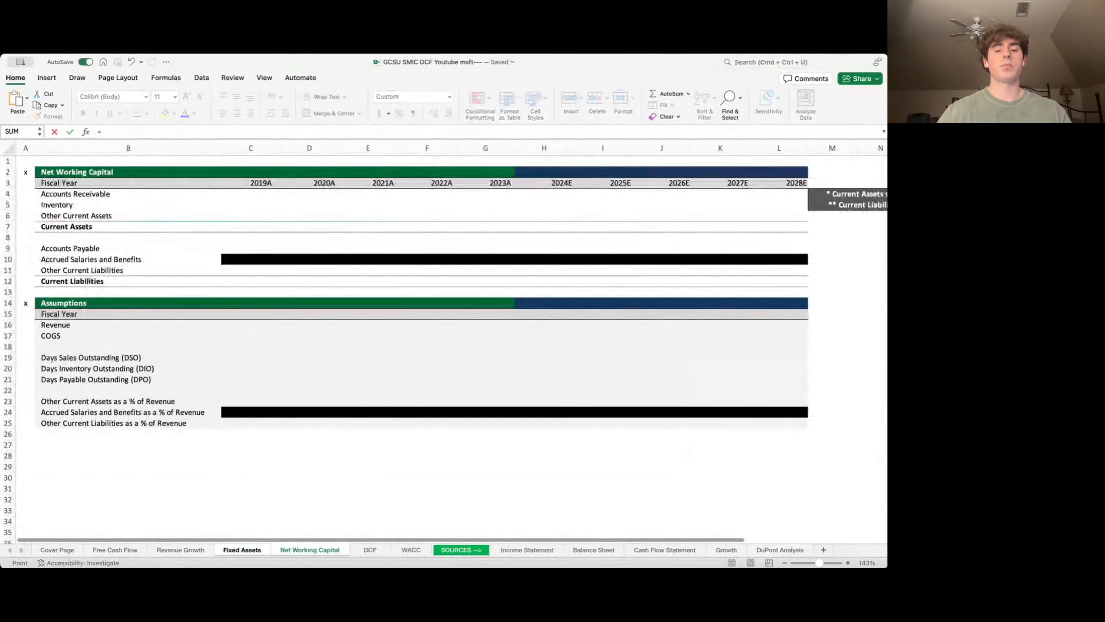
{"action": "key", "text": "ctrl+Page_Down"}
{"action": "key", "text": "ctrl+Page_Down"}
{"action": "key", "text": "ctrl+Page_Down"}
{"action": "key", "text": "ctrl+Page_Down"}
{"action": "key", "text": "ctrl+Page_Down"}
{"action": "key", "text": "ctrl+Page_Down"}
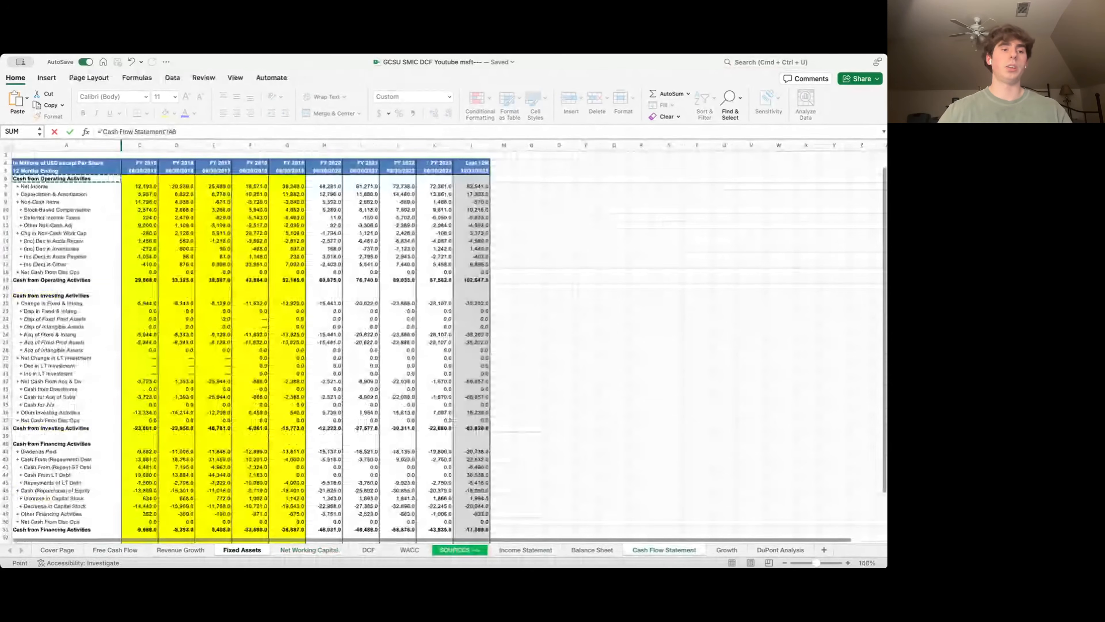
{"action": "key", "text": "Down"}
{"action": "key", "text": "Down"}
{"action": "key", "text": "Right"}
{"action": "key", "text": "Right"}
{"action": "key", "text": "Right"}
{"action": "key", "text": "Right"}
{"action": "key", "text": "Right"}
{"action": "key", "text": "Right"}
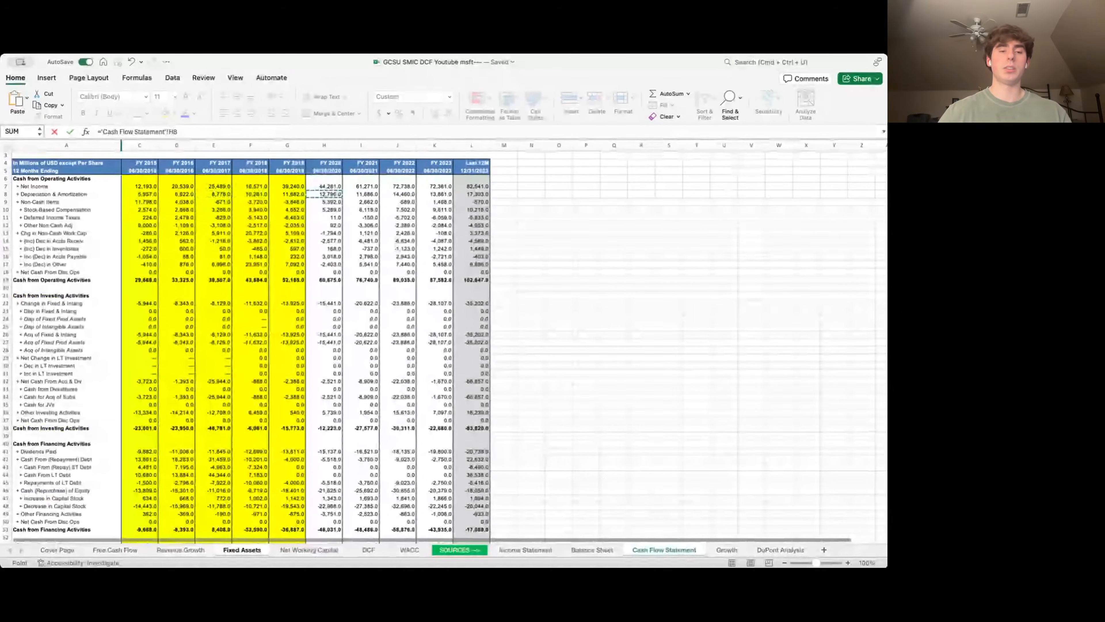
{"action": "key", "text": "ctrl+Return"}
{"action": "key", "text": "shift+Right"}
{"action": "key", "text": "shift+Right"}
{"action": "key", "text": "shift+Right"}
{"action": "key", "text": "ctrl+r"}
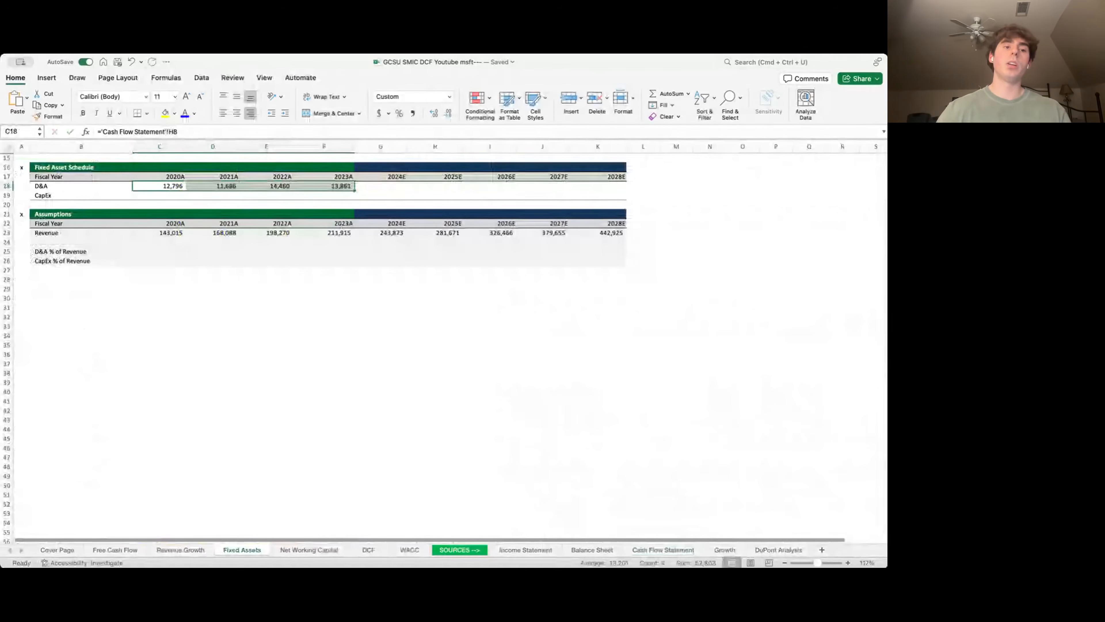
- Compute historical D&A as a percent of revenue (=C18/C23) across C25:F25
{"action": "key", "text": "Down"}
{"action": "key", "text": "Down"}
{"action": "key", "text": "Down"}
{"action": "key", "text": "Down"}
{"action": "key", "text": "Down"}
{"action": "key", "text": "Down"}
{"action": "key", "text": "Down"}
{"action": "type", "text": "="}
{"action": "key", "text": "Up"}
{"action": "key", "text": "Up"}
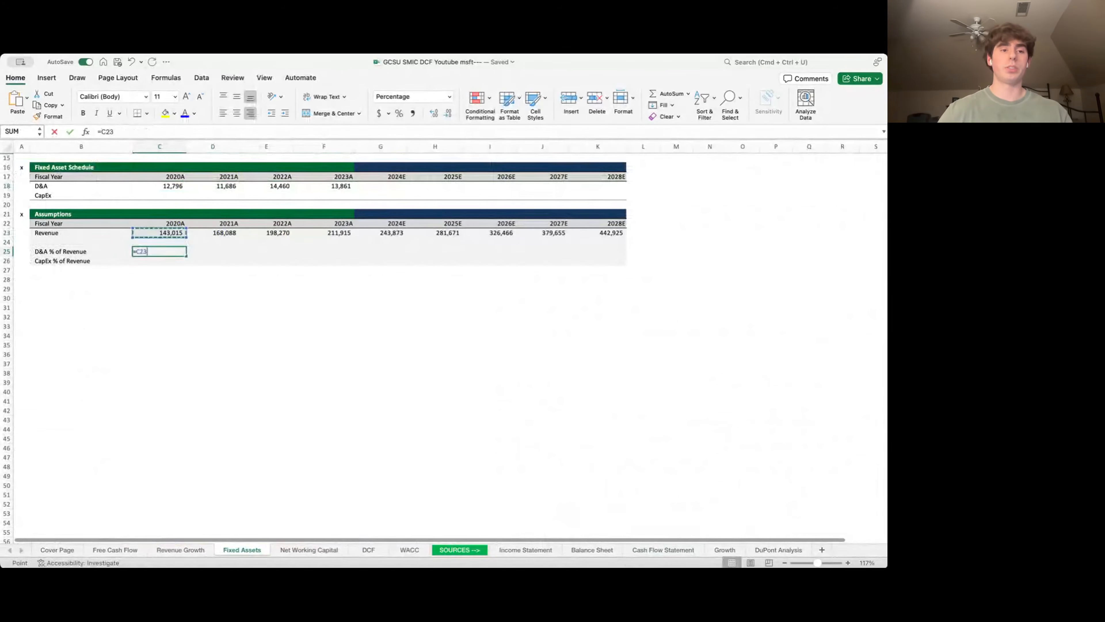
{"action": "key", "text": "Up"}
{"action": "key", "text": "Up"}
{"action": "key", "text": "Up"}
{"action": "key", "text": "Up"}
{"action": "key", "text": "Up"}
{"action": "type", "text": "/"}
{"action": "key", "text": "Up"}
{"action": "key", "text": "Up"}
{"action": "key", "text": "ctrl+Return"}
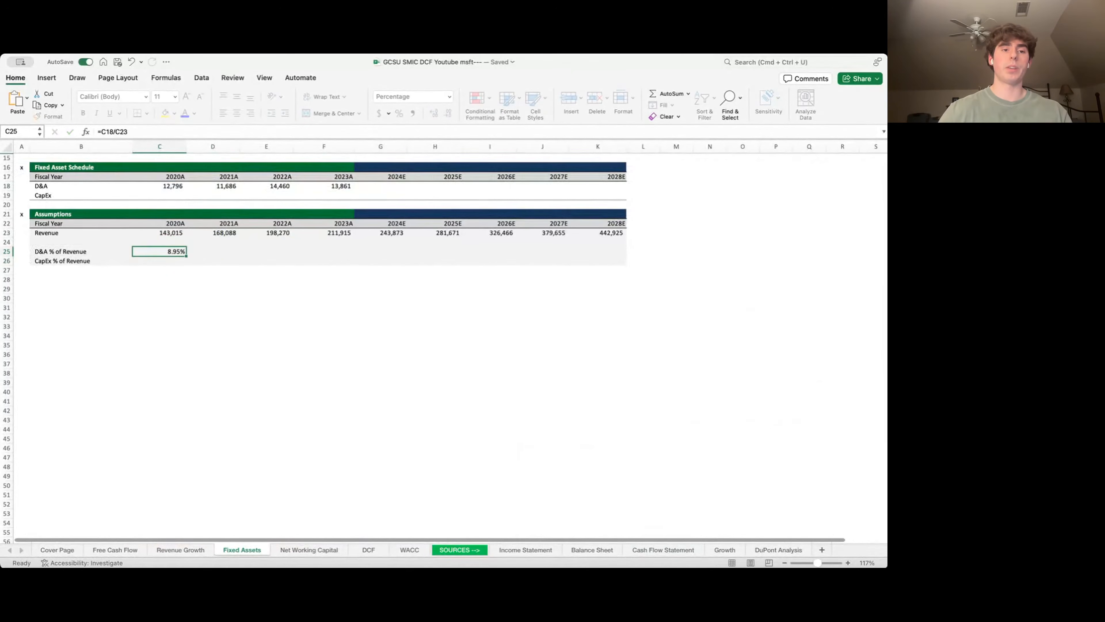
{"action": "key", "text": "shift+Right"}
{"action": "key", "text": "shift+Right"}
{"action": "key", "text": "shift+Right"}
{"action": "key", "text": "ctrl+r"}
- Set 2024E D&A % to the 7.43% historical average and carry it through 2028E
{"action": "key", "text": "Right"}
{"action": "key", "text": "Right"}
{"action": "key", "text": "Right"}
{"action": "key", "text": "Right"}
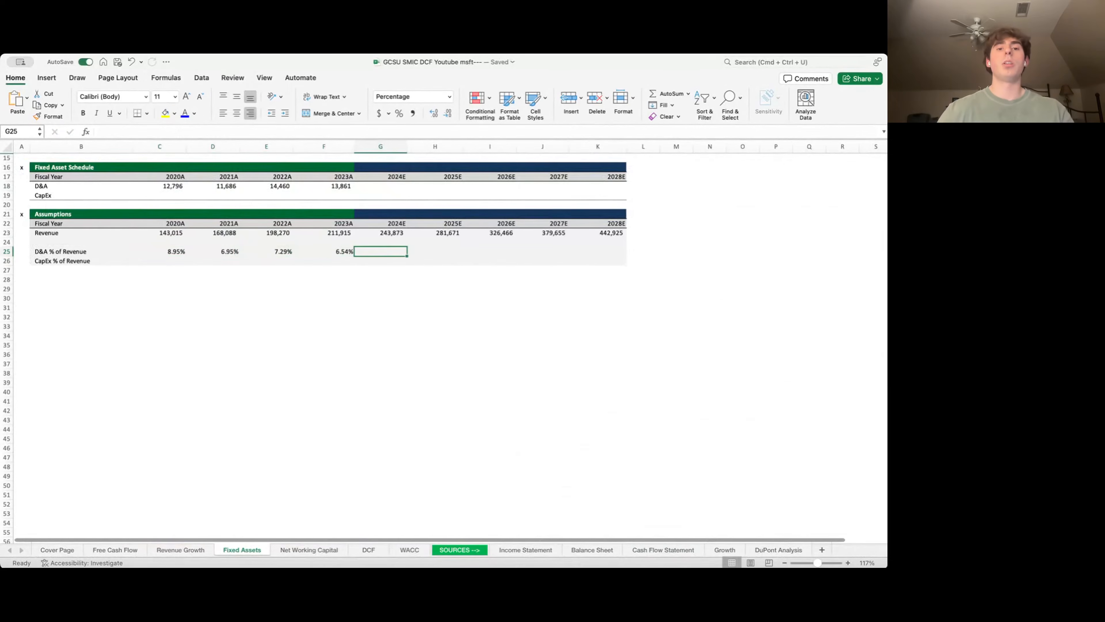
{"action": "type", "text": "=average("}
{"action": "key", "text": "Left"}
{"action": "key", "text": "shift+Left"}
{"action": "key", "text": "shift+Left"}
{"action": "key", "text": "shift+Left"}
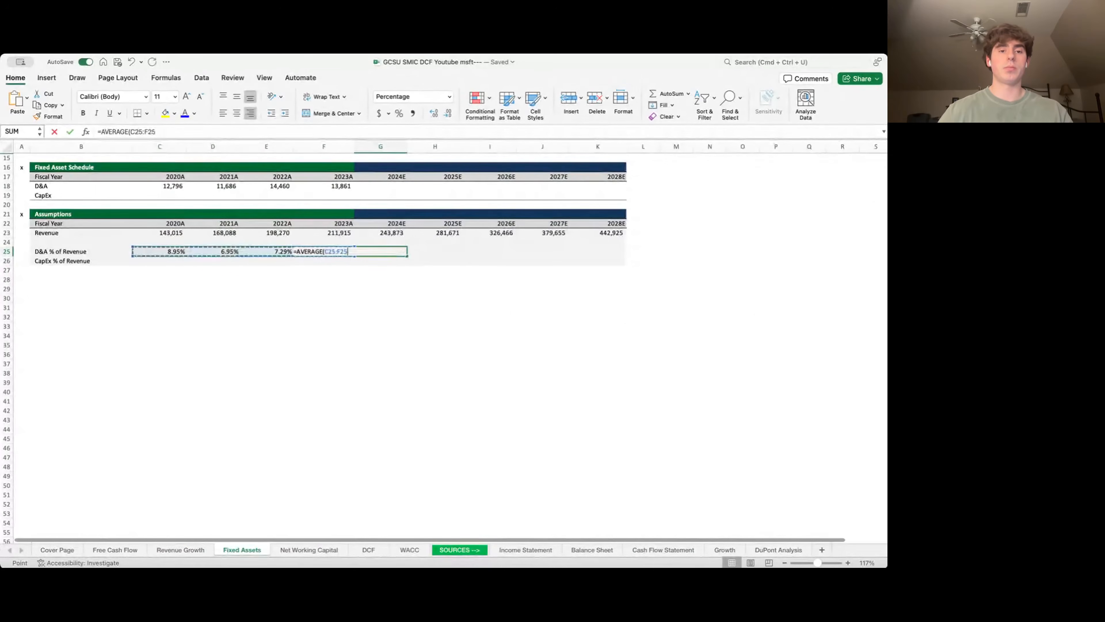
{"action": "key", "text": "Return"}
{"action": "key", "text": "Right"}
{"action": "key", "text": "Up"}
{"action": "type", "text": "="}
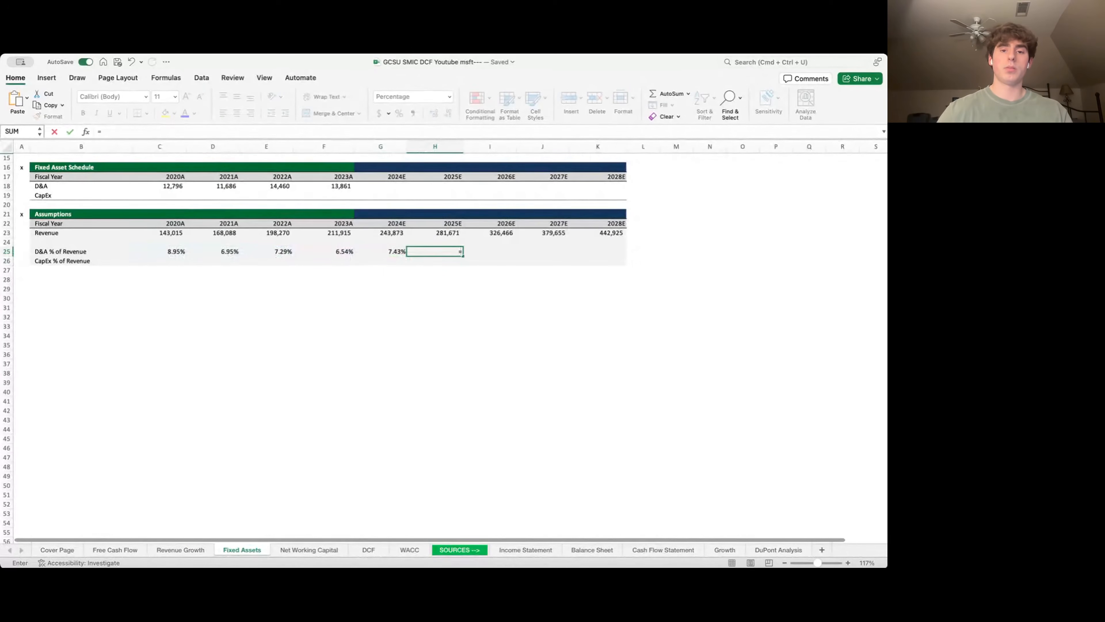
{"action": "key", "text": "Left"}
{"action": "key", "text": "Return"}
{"action": "key", "text": "Up"}
{"action": "key", "text": "shift+Right"}
{"action": "key", "text": "shift+Right"}
{"action": "key", "text": "shift+Right"}
{"action": "key", "text": "ctrl+r"}
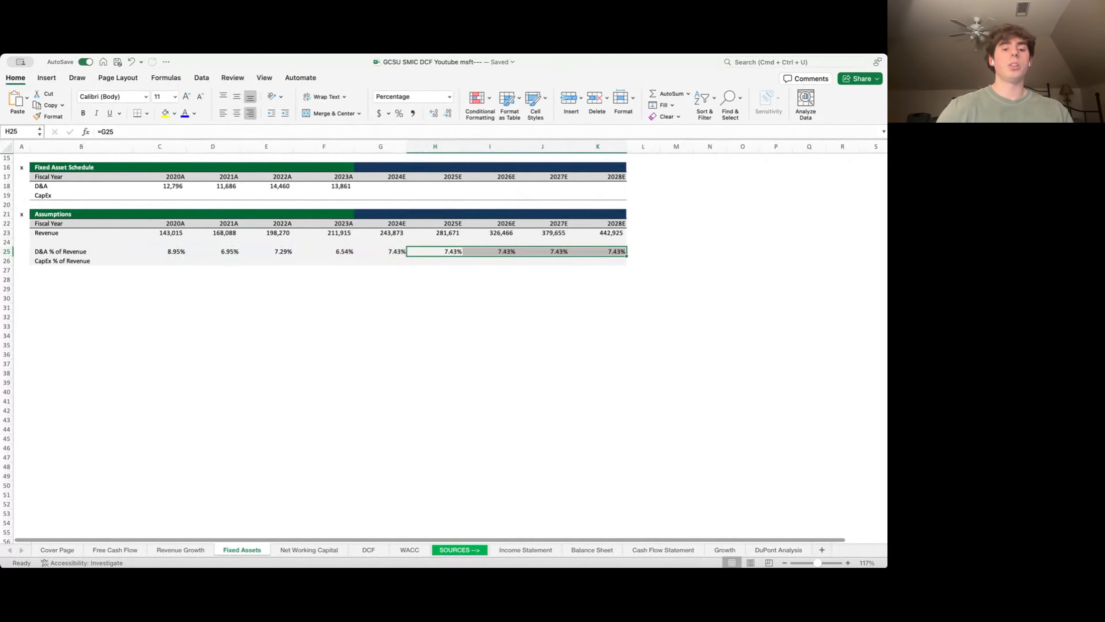
- Project D&A as revenue × 7.43%, from 18,128 (2024E) to 32,924 (2028E)
{"action": "key", "text": "Left"}
{"action": "key", "text": "Up"}
{"action": "key", "text": "Up"}
{"action": "key", "text": "Up"}
{"action": "key", "text": "Up"}
{"action": "key", "text": "Up"}
{"action": "key", "text": "Up"}
{"action": "key", "text": "Up"}
{"action": "type", "text": "="}
{"action": "key", "text": "Down"}
{"action": "key", "text": "Down"}
{"action": "key", "text": "Down"}
{"action": "key", "text": "Down"}
{"action": "key", "text": "Down"}
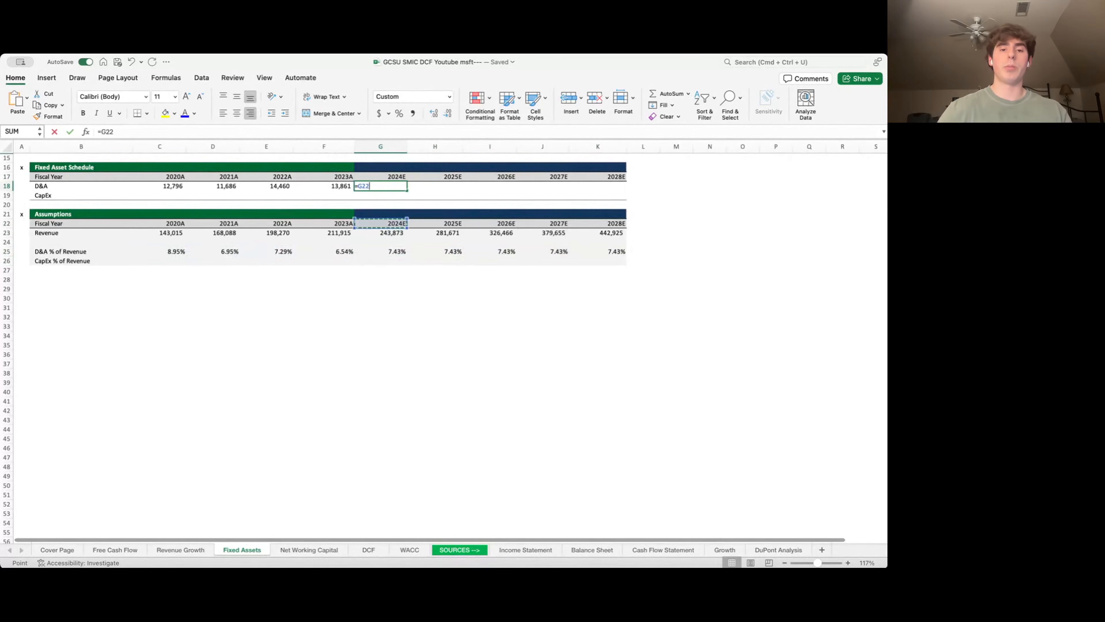
{"action": "type", "text": "*"}
{"action": "key", "text": "Down"}
{"action": "key", "text": "Down"}
{"action": "key", "text": "Down"}
{"action": "key", "text": "Down"}
{"action": "key", "text": "Down"}
{"action": "key", "text": "Down"}
{"action": "key", "text": "Down"}
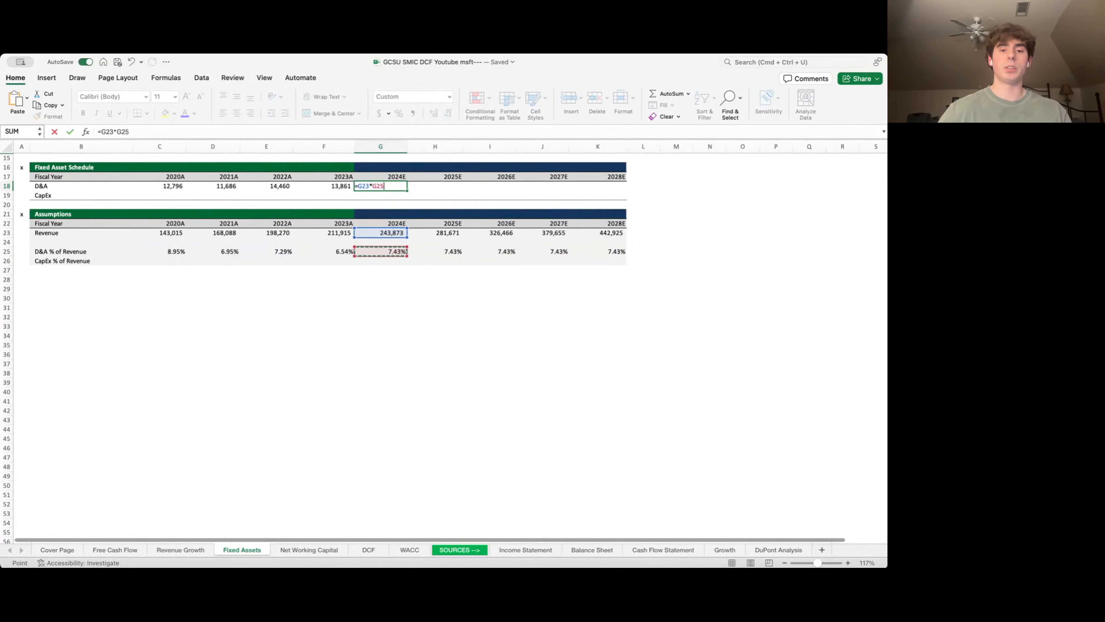
{"action": "key", "text": "Return"}
{"action": "key", "text": "Up"}
{"action": "key", "text": "shift+Right"}
{"action": "key", "text": "shift+Right"}
{"action": "key", "text": "shift+Right"}
{"action": "key", "text": "shift+Right"}
{"action": "key", "text": "ctrl+r"}
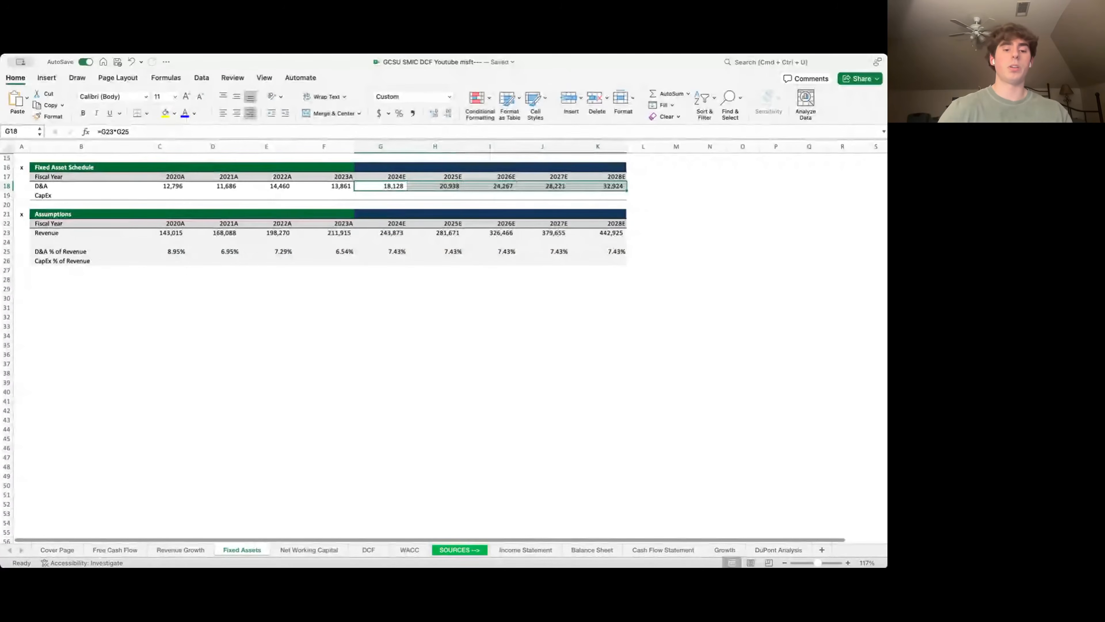
{"action": "key", "text": "Left"}
{"action": "key", "text": "Left"}
{"action": "key", "text": "Left"}
{"action": "key", "text": "Left"}
{"action": "key", "text": "ctrl+Page_Up"}
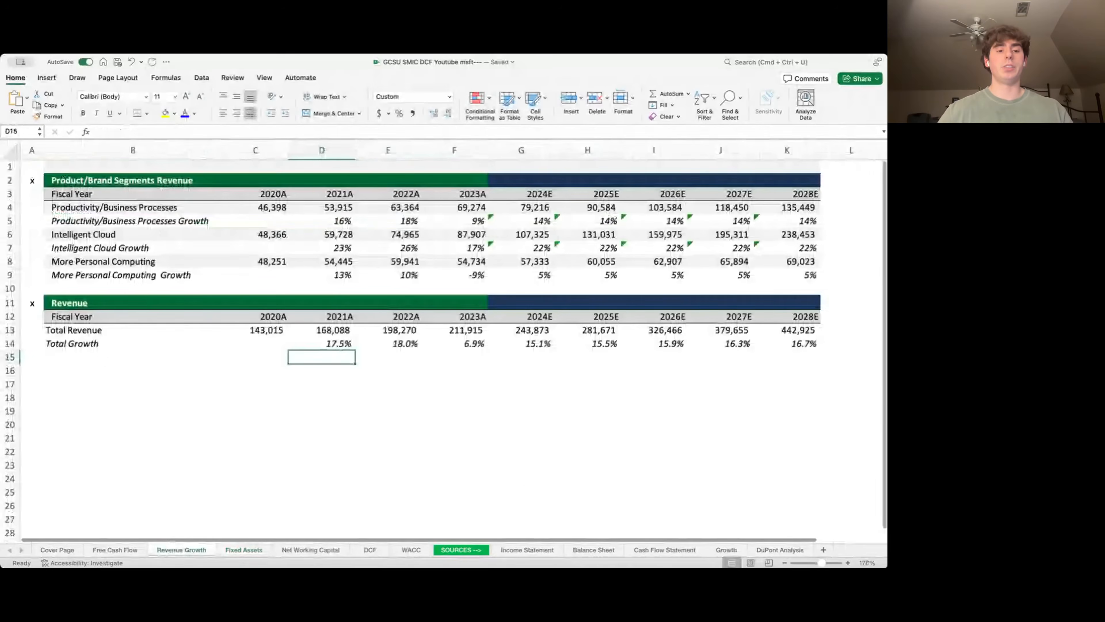
- Link Free Cash Flow D10:L10 to Fixed Assets D&A, 12,796 (2020A) through 32,924 (2028E)
{"action": "key", "text": "ctrl+Page_Up"}
{"action": "key", "text": "Right"}
{"action": "key", "text": "Right"}
{"action": "type", "text": "="}
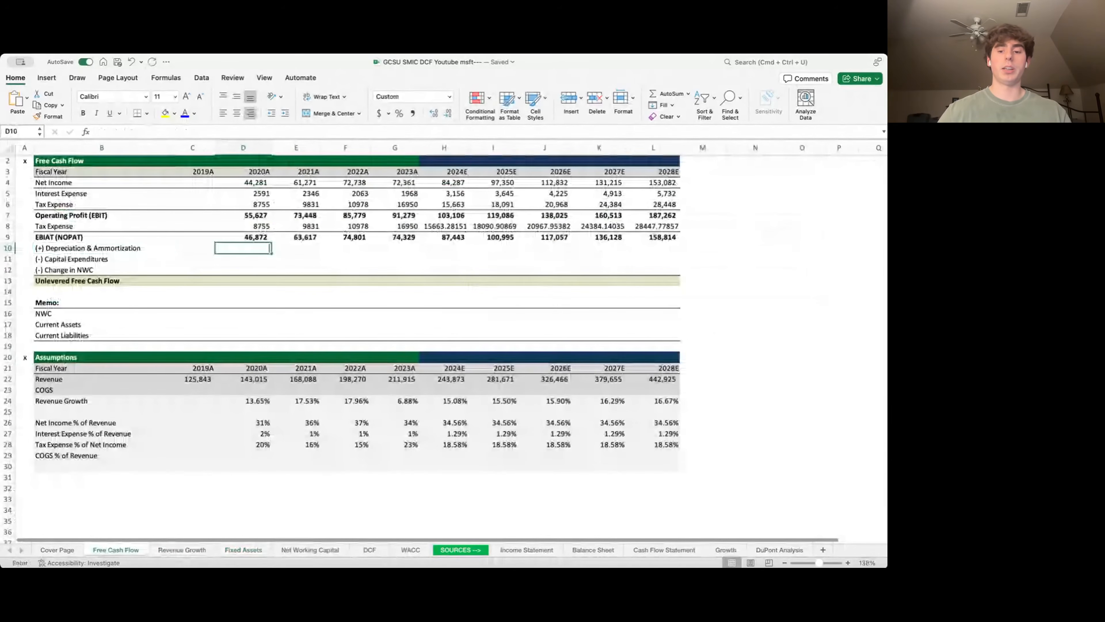
{"action": "key", "text": "ctrl+Page_Down"}
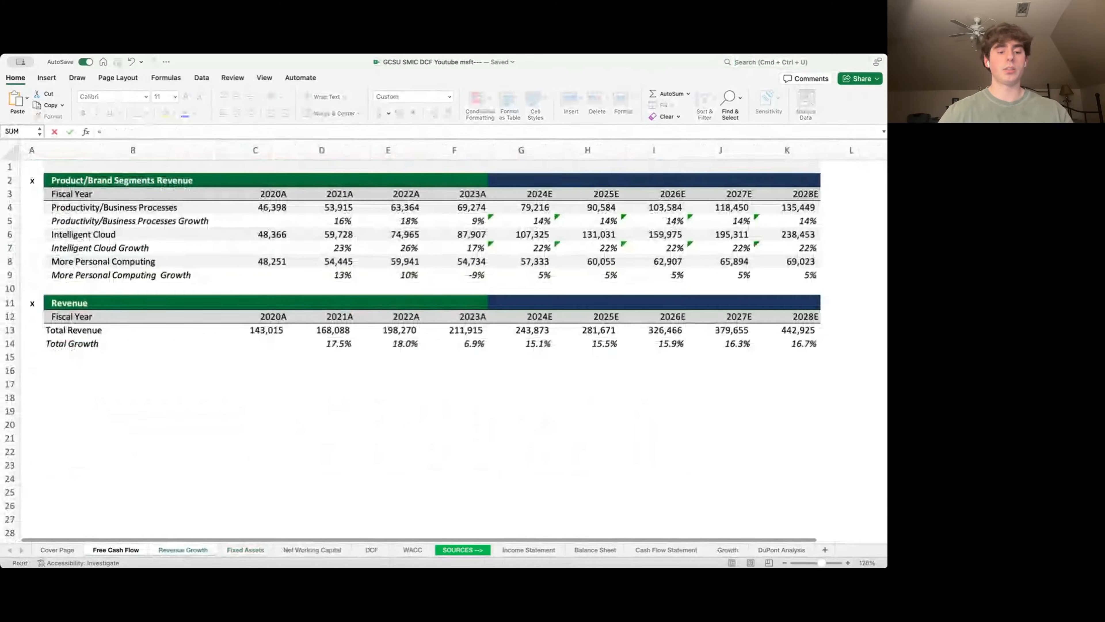
{"action": "key", "text": "ctrl+Page_Down"}
{"action": "key", "text": "Up"}
{"action": "key", "text": "Down"}
{"action": "key", "text": "Return"}
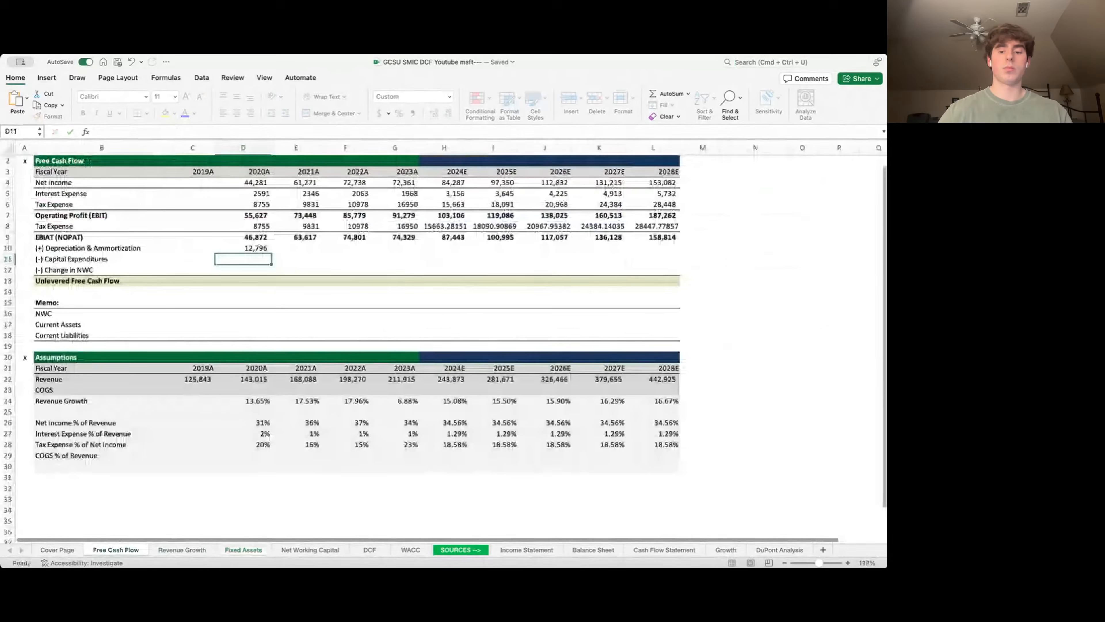
{"action": "key", "text": "shift+Right"}
{"action": "key", "text": "shift+Right"}
{"action": "key", "text": "shift+Right"}
{"action": "key", "text": "shift+Right"}
{"action": "key", "text": "shift+Right"}
{"action": "key", "text": "shift+Right"}
{"action": "key", "text": "shift+Right"}
{"action": "key", "text": "shift+Right"}
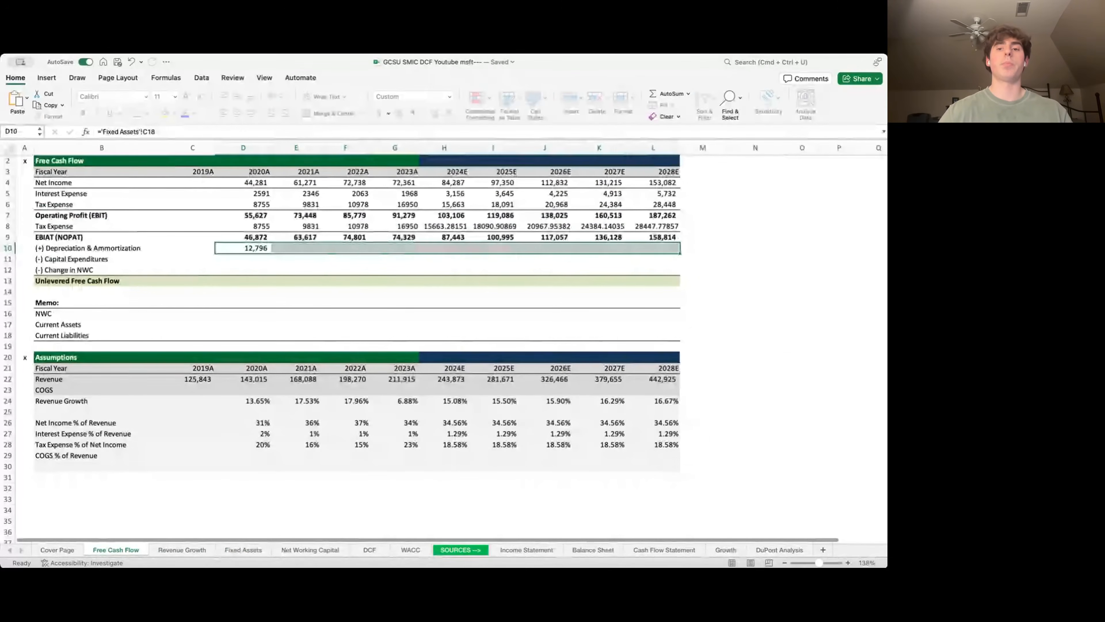
{"action": "key", "text": "ctrl+r"}
{"action": "key", "text": "Down"}
{"action": "key", "text": "Left"}
{"action": "key", "text": "Left"}
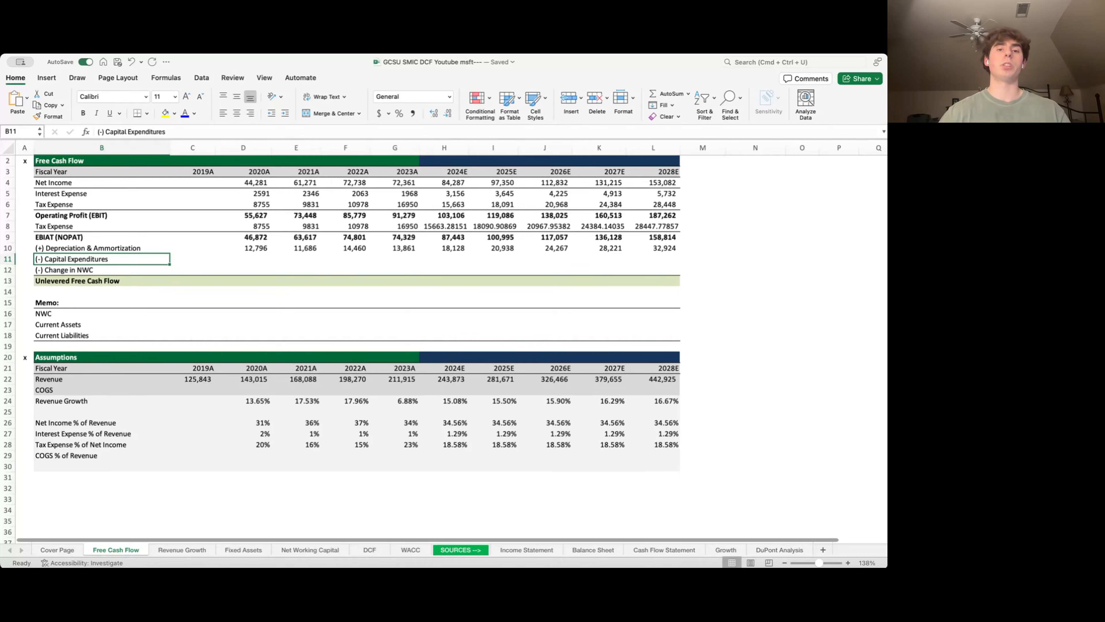
- Link Fixed Assets 2020A CapEx to the Cash Flow Statement's fixed-asset purchases in H26
{"action": "key", "text": "ctrl+Page_Down"}
{"action": "key", "text": "ctrl+Page_Down"}
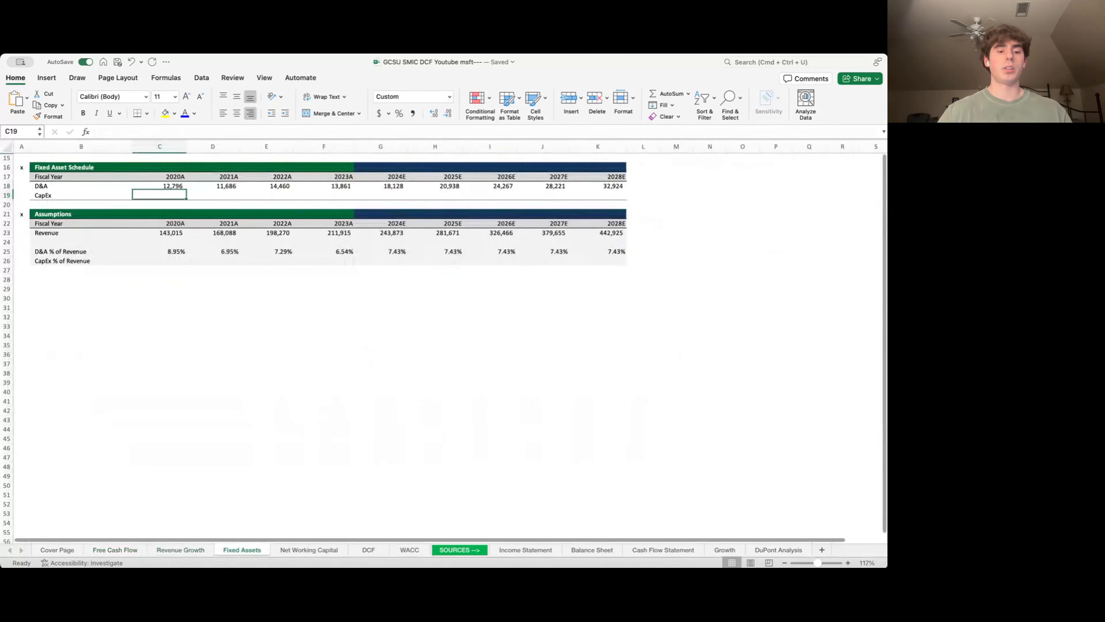
{"action": "type", "text": "="}
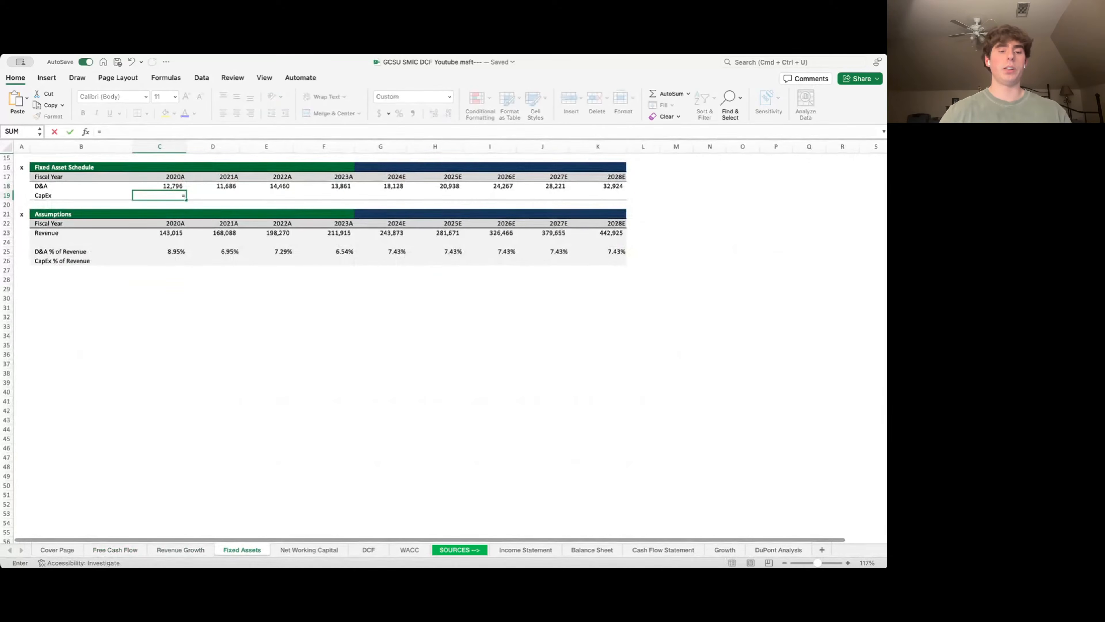
{"action": "key", "text": "ctrl+Page_Down"}
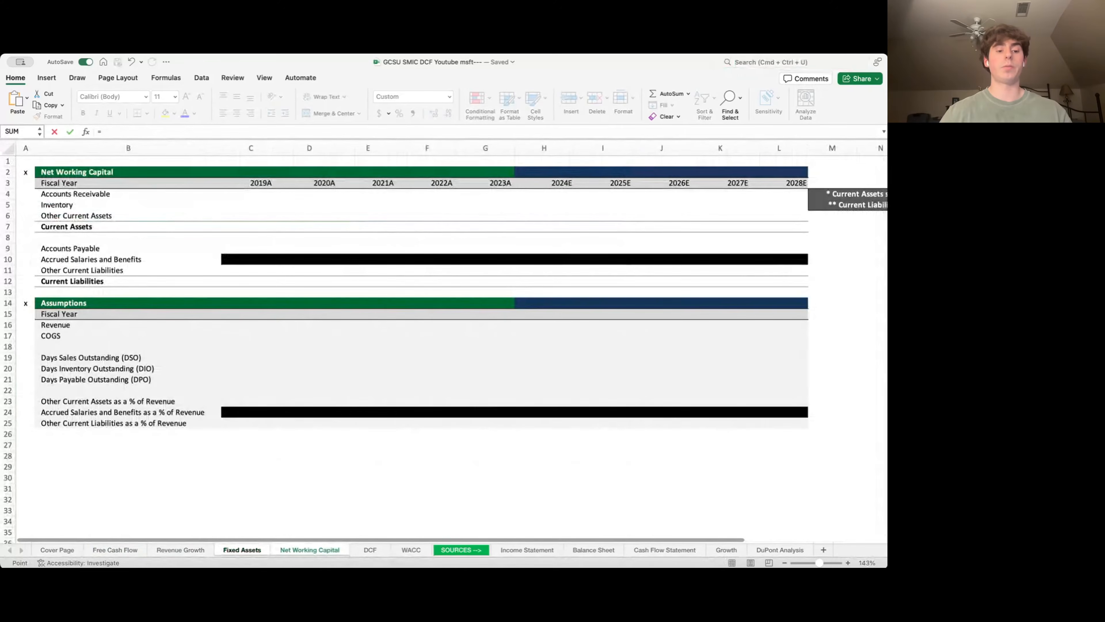
{"action": "key", "text": "ctrl+Page_Down"}
{"action": "key", "text": "ctrl+Page_Down"}
{"action": "key", "text": "ctrl+Page_Down"}
{"action": "key", "text": "ctrl+Page_Down"}
{"action": "key", "text": "ctrl+Page_Down"}
{"action": "key", "text": "ctrl+Page_Down"}
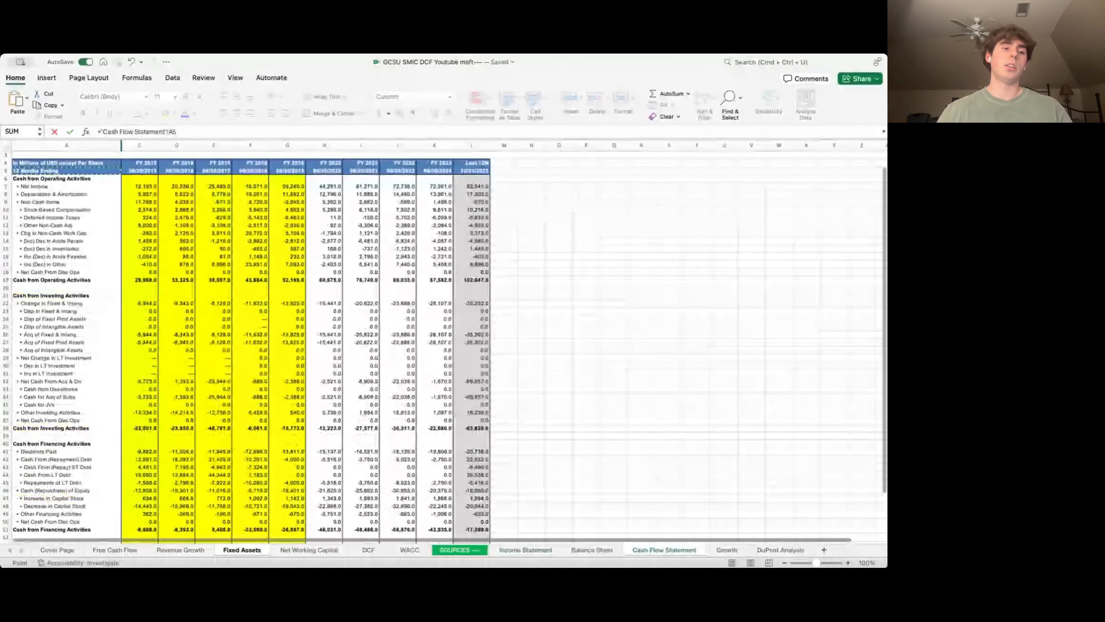
{"action": "key", "text": "Down"}
{"action": "key", "text": "Down"}
{"action": "key", "text": "Down"}
{"action": "key", "text": "Down"}
{"action": "key", "text": "Down"}
{"action": "key", "text": "Down"}
{"action": "key", "text": "Down"}
{"action": "key", "text": "Down"}
{"action": "key", "text": "Down"}
{"action": "key", "text": "Down"}
{"action": "key", "text": "Down"}
{"action": "key", "text": "Down"}
{"action": "key", "text": "Down"}
{"action": "key", "text": "Down"}
{"action": "key", "text": "Down"}
{"action": "key", "text": "Down"}
{"action": "key", "text": "Down"}
{"action": "key", "text": "Down"}
{"action": "key", "text": "Down"}
{"action": "key", "text": "Down"}
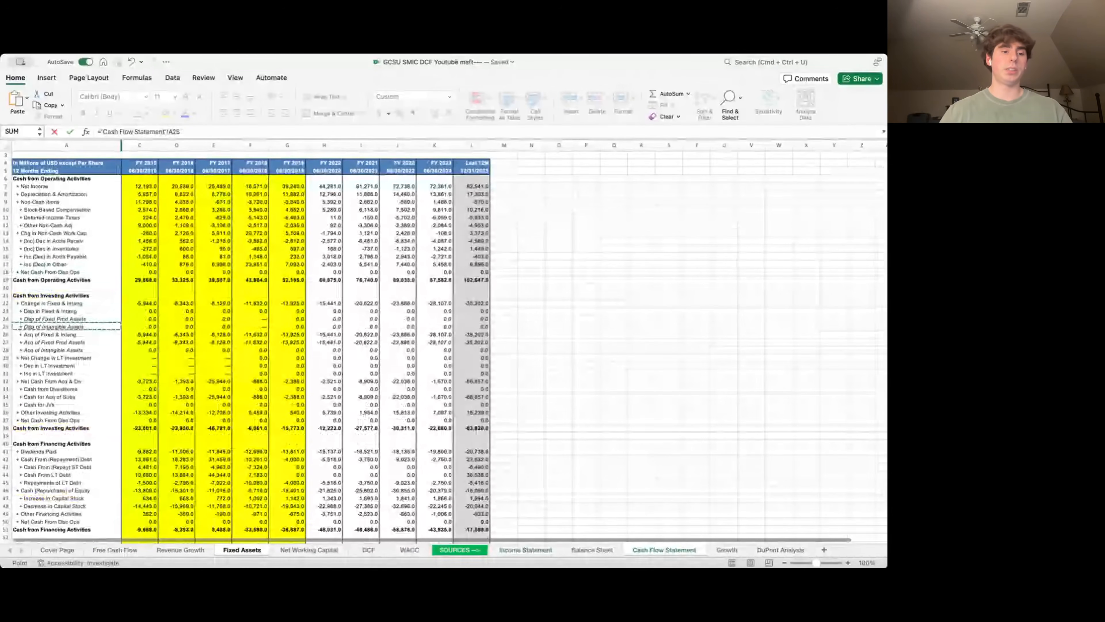
{"action": "key", "text": "Right"}
{"action": "key", "text": "Right"}
{"action": "key", "text": "Right"}
{"action": "key", "text": "Right"}
{"action": "key", "text": "Right"}
{"action": "key", "text": "Right"}
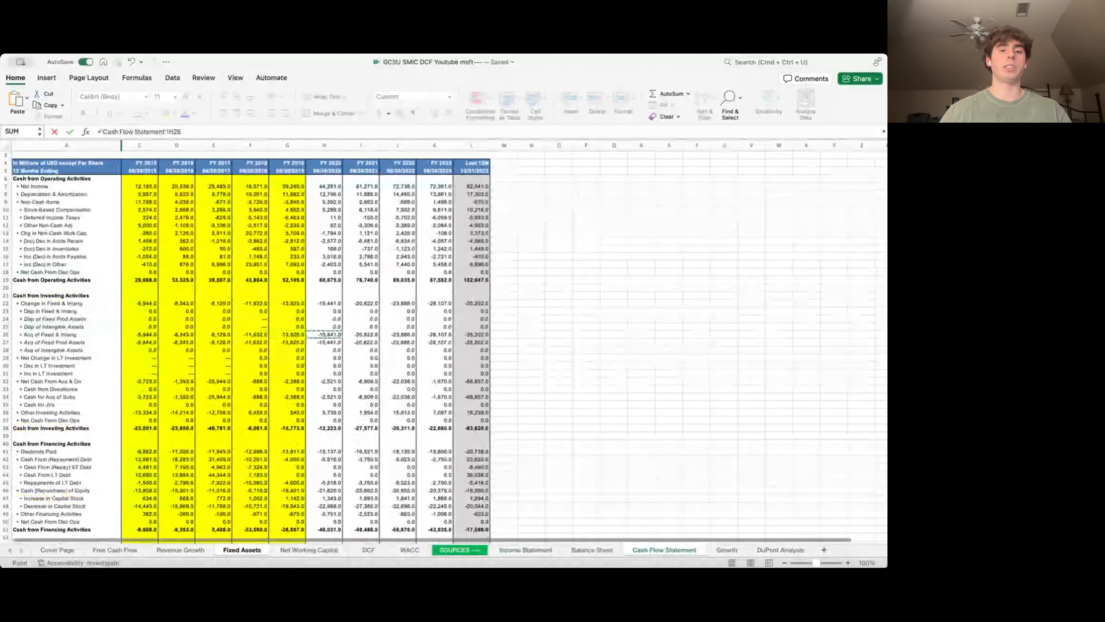
{"action": "key", "text": "Return"}
- Negate the CapEx link to show 15,441 and fill it across 2021A–2023A
{"action": "key", "text": "Up"}
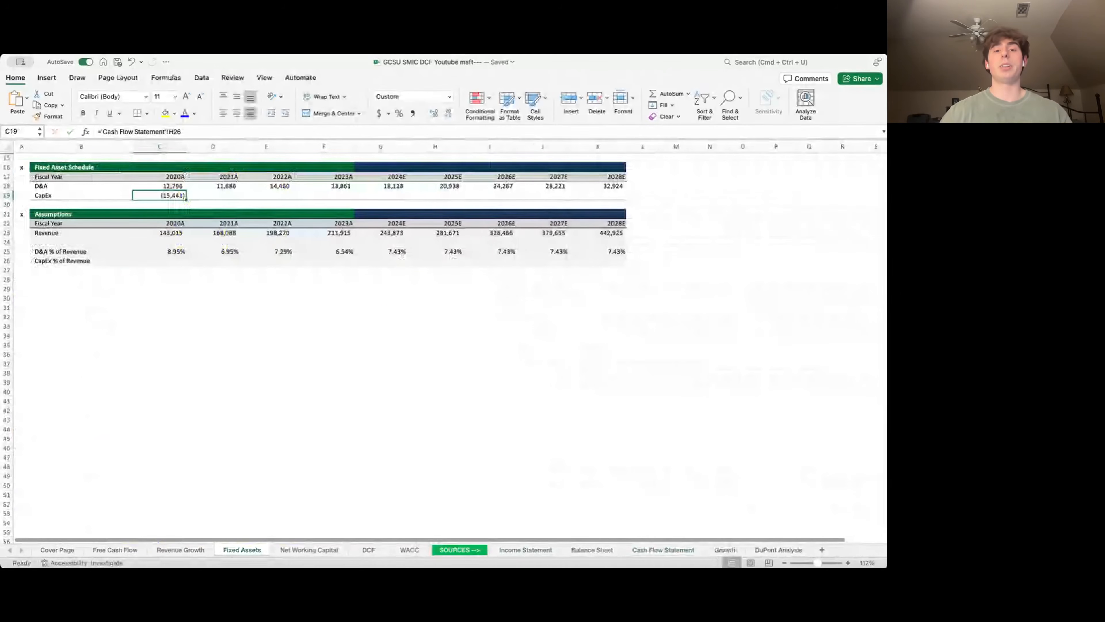
{"action": "key", "text": "F2"}
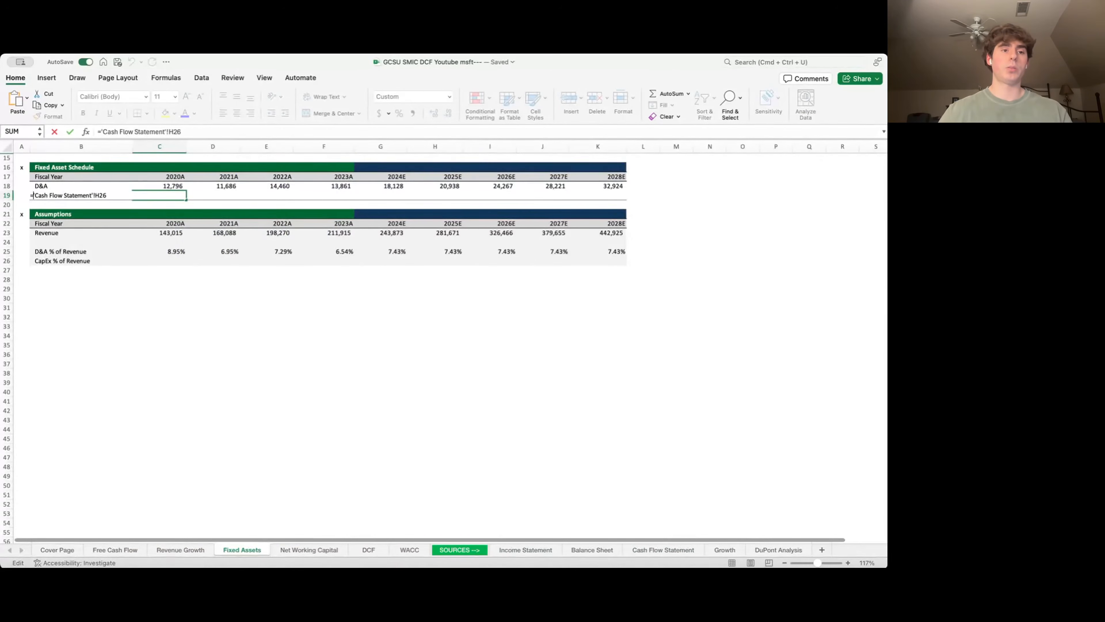
{"action": "type", "text": "-"}
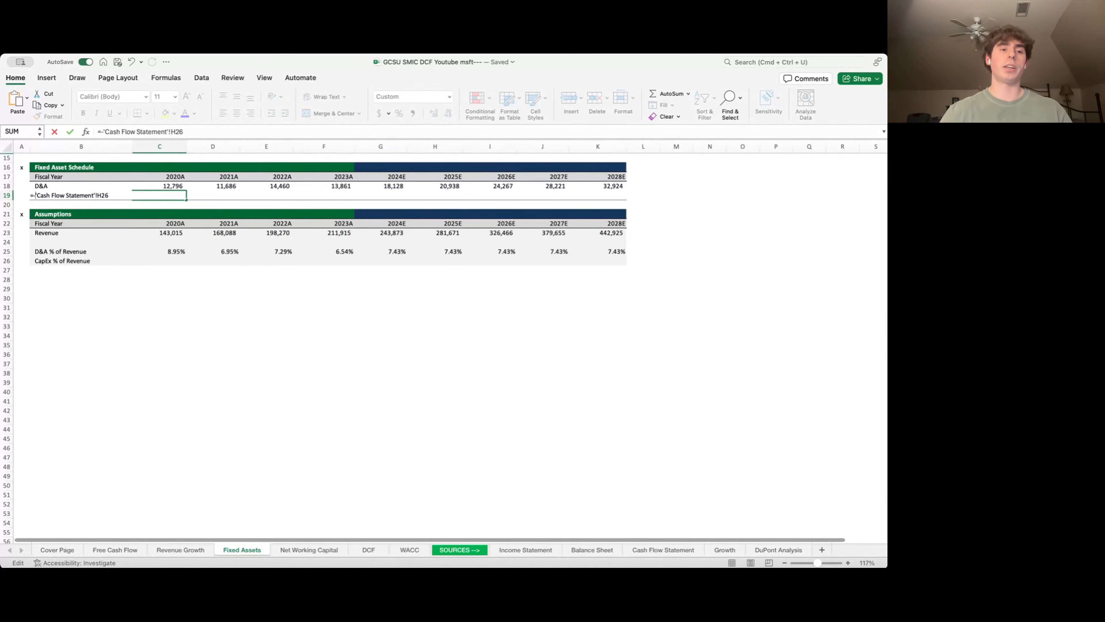
{"action": "key", "text": "ctrl+Return"}
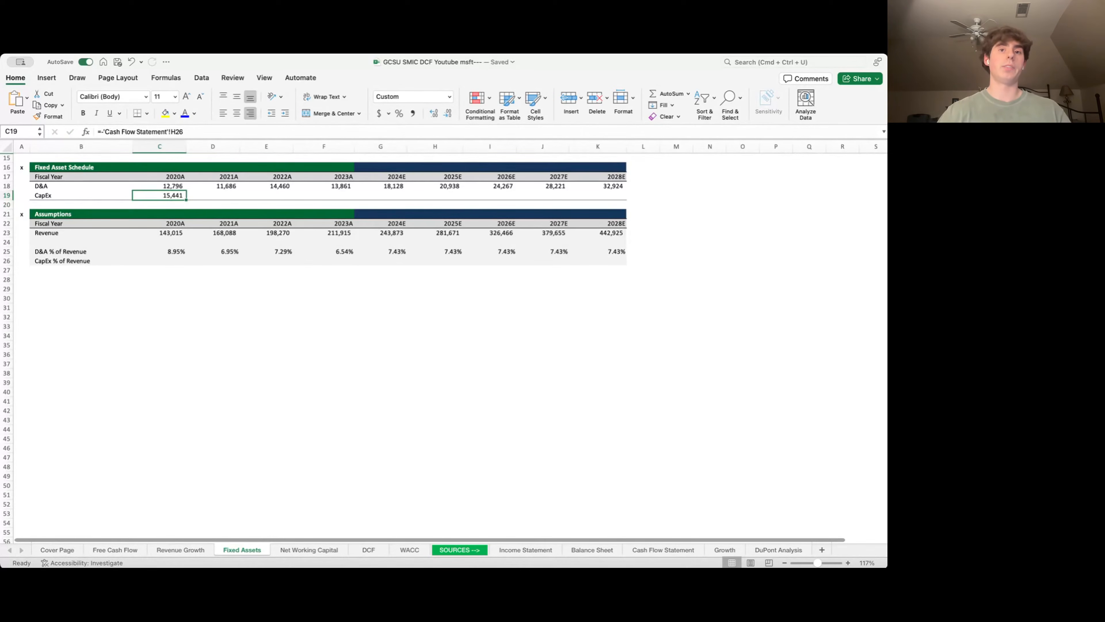
{"action": "key", "text": "shift+Right"}
{"action": "key", "text": "shift+Right"}
{"action": "key", "text": "shift+Right"}
{"action": "key", "text": "ctrl+r"}
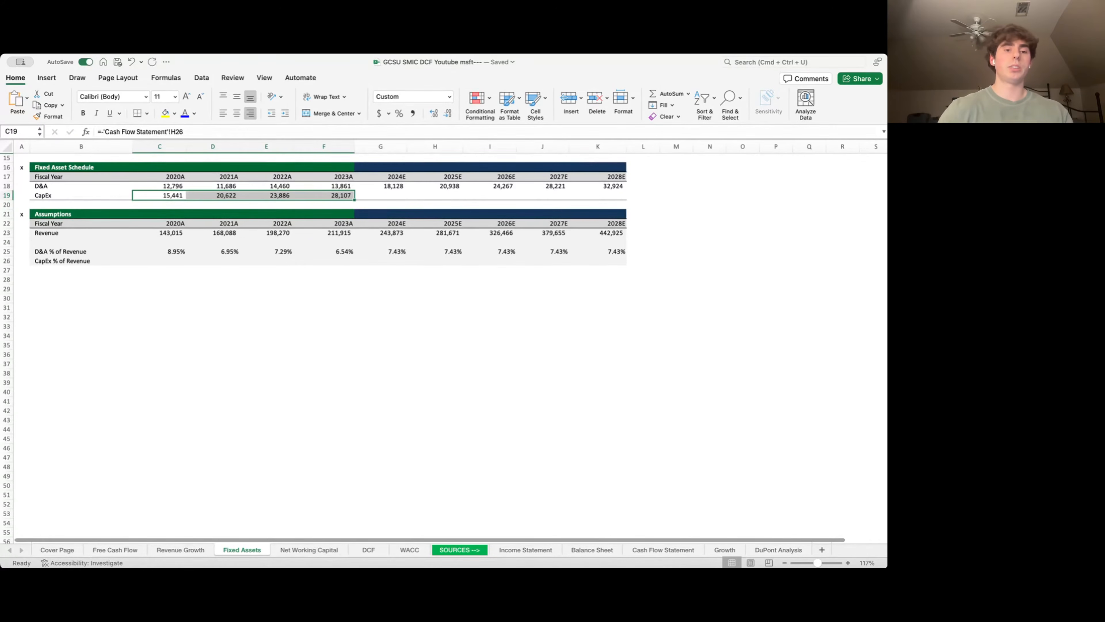
{"action": "key", "text": "Down"}
{"action": "key", "text": "Down"}
{"action": "key", "text": "Down"}
{"action": "key", "text": "Down"}
{"action": "key", "text": "Down"}
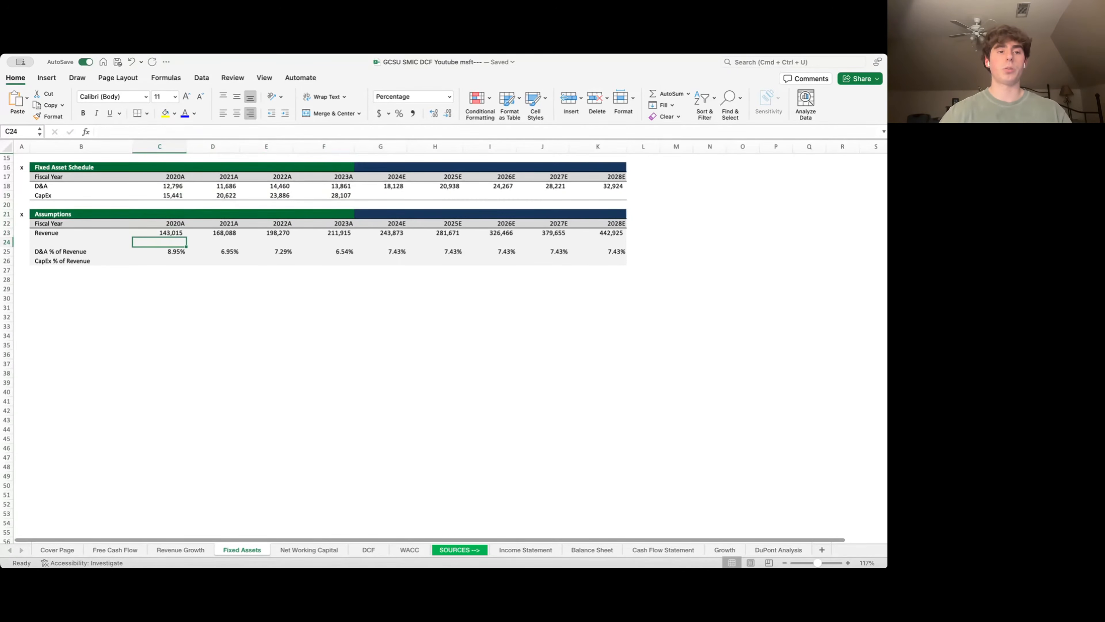
- Compute historical CapEx as a percent of revenue for 2020A–2023A, starting at 10.80%
{"action": "key", "text": "Down"}
{"action": "key", "text": "Down"}
{"action": "type", "text": "="}
{"action": "key", "text": "Up"}
{"action": "key", "text": "Up"}
{"action": "key", "text": "Up"}
{"action": "key", "text": "Up"}
{"action": "key", "text": "Up"}
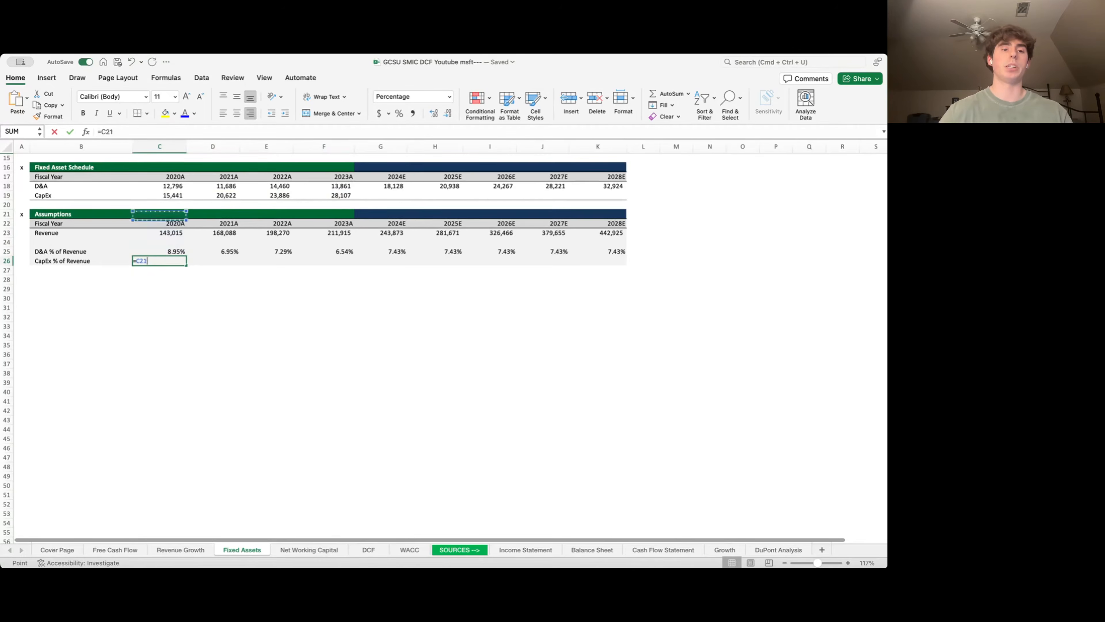
{"action": "key", "text": "Up"}
{"action": "key", "text": "Up"}
{"action": "type", "text": "/"}
{"action": "key", "text": "Up"}
{"action": "key", "text": "Up"}
{"action": "key", "text": "Up"}
{"action": "key", "text": "Return"}
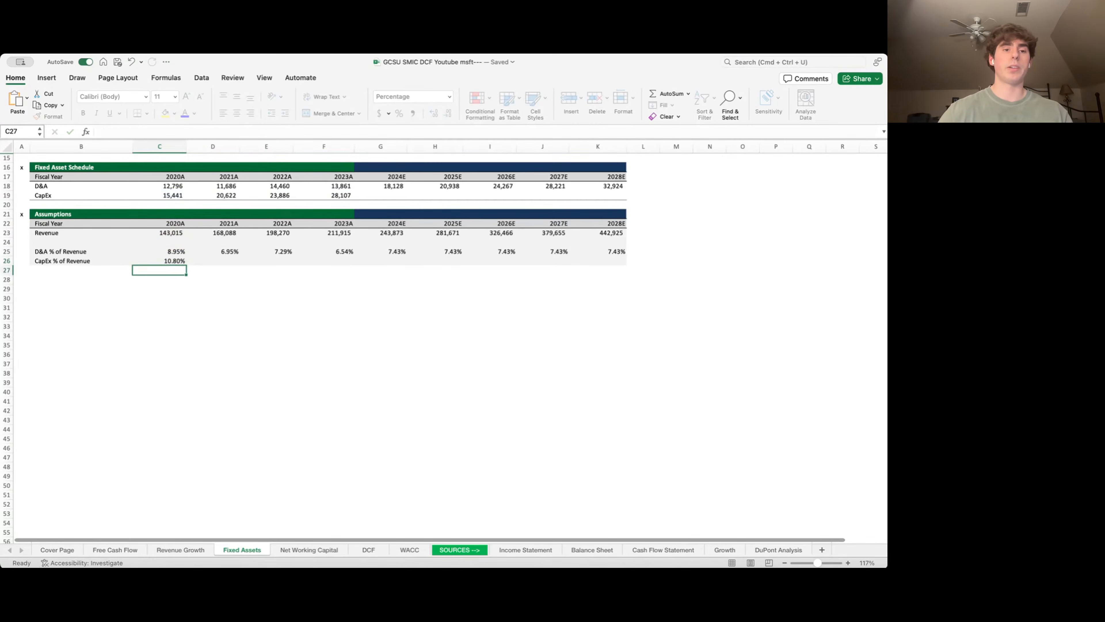
{"action": "key", "text": "Up"}
{"action": "key", "text": "shift+Right"}
{"action": "key", "text": "shift+Right"}
{"action": "key", "text": "shift+Right"}
{"action": "key", "text": "ctrl+r"}
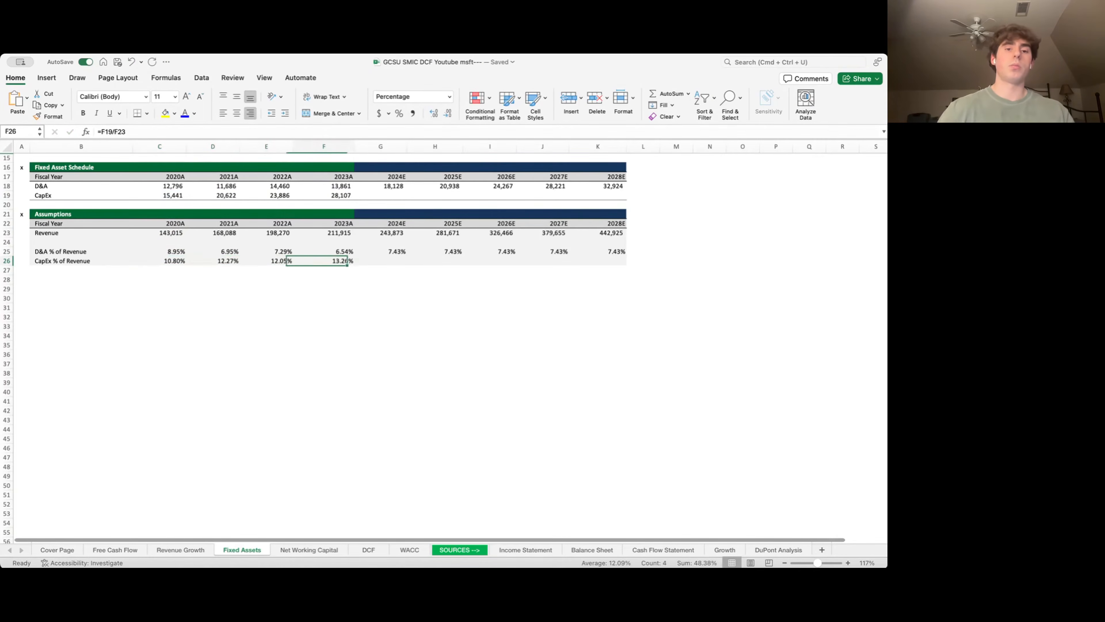
- Set 2024E CapEx % to the 12.09% historical average and carry it through 2028E
{"action": "key", "text": "Right"}
{"action": "type", "text": "=AVERAGE("}
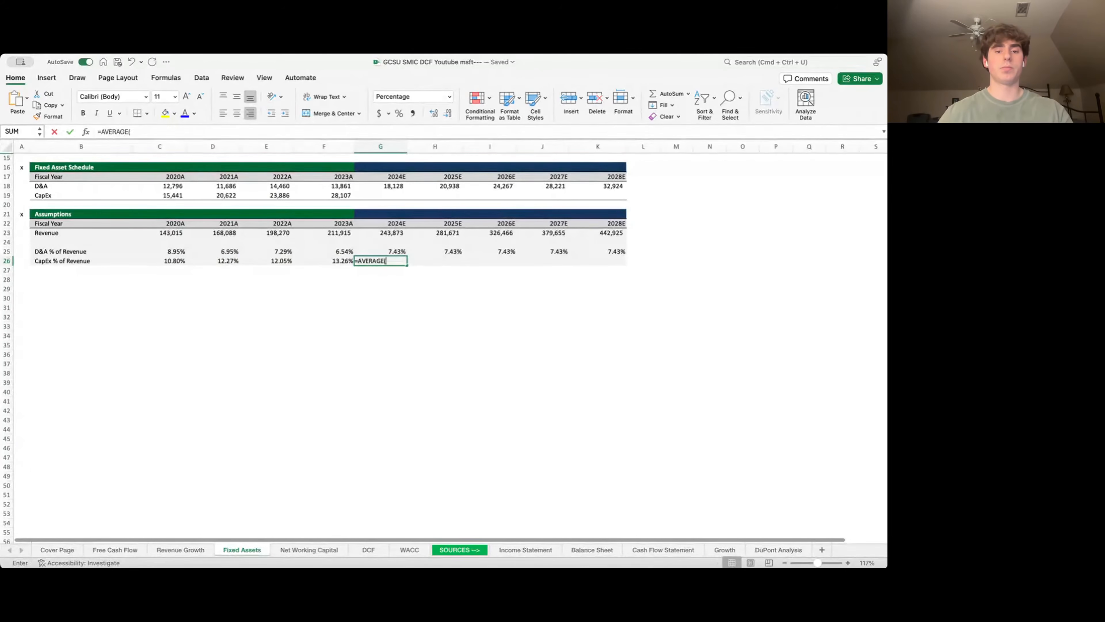
{"action": "key", "text": "Left"}
{"action": "key", "text": "shift+Left"}
{"action": "key", "text": "shift+Left"}
{"action": "key", "text": "shift+Left"}
{"action": "key", "text": "Tab"}
{"action": "type", "text": "="}
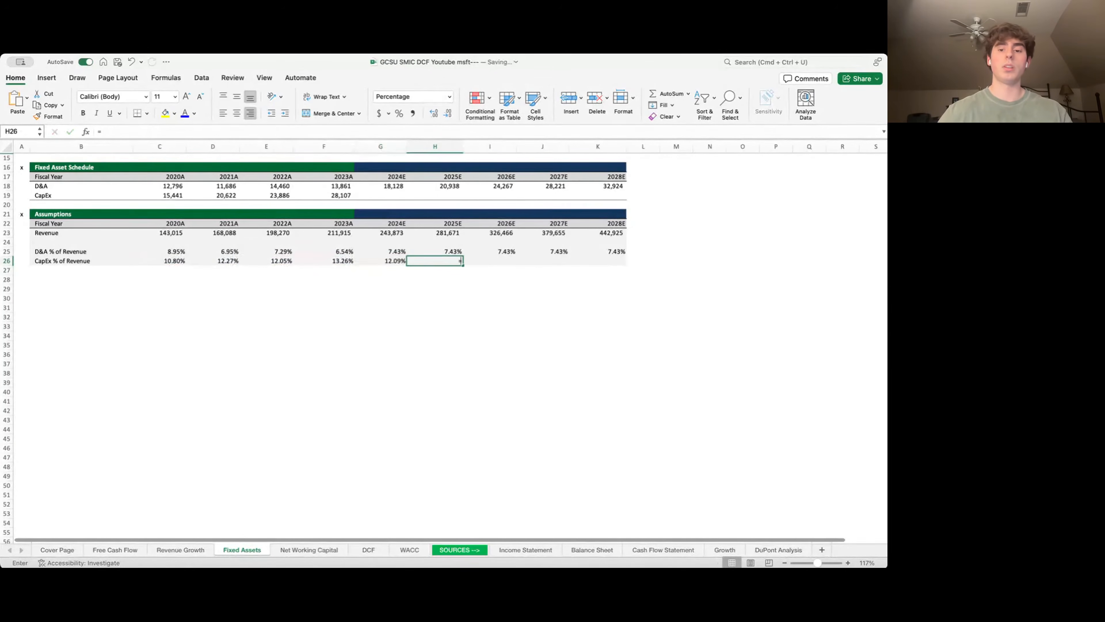
{"action": "key", "text": "Left"}
{"action": "key", "text": "Return"}
{"action": "key", "text": "Up"}
{"action": "key", "text": "shift+Right"}
{"action": "key", "text": "shift+Right"}
{"action": "key", "text": "shift+Right"}
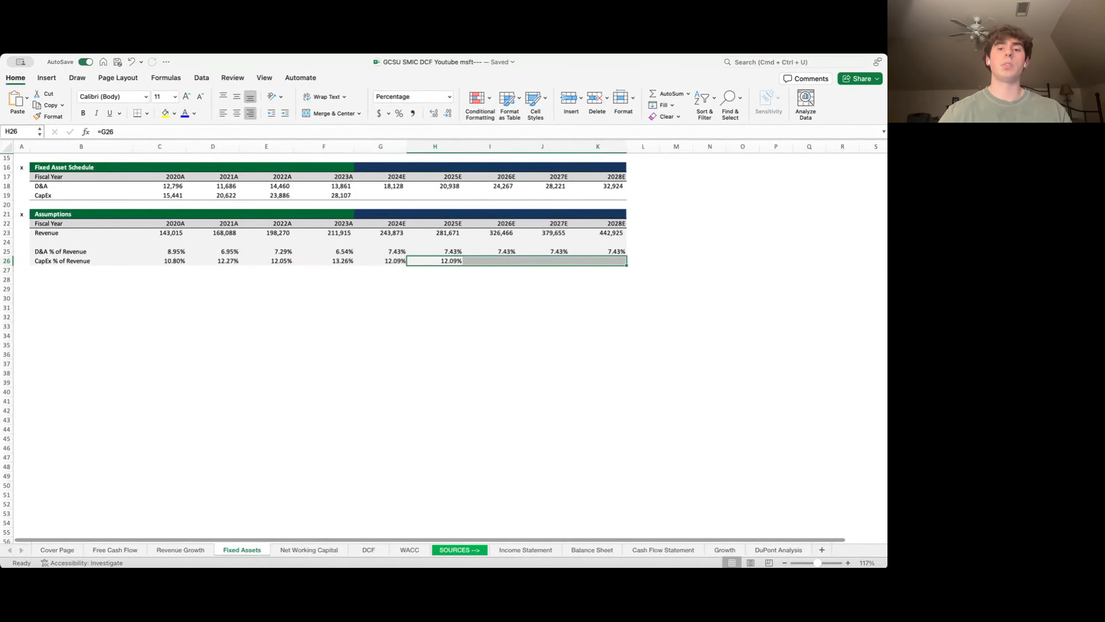
{"action": "key", "text": "ctrl+r"}
- Forecast CapEx as revenue × 12.09%, from 29,493.96 (2024E) to 53,567.17 (2028E)
{"action": "key", "text": "Left"}
{"action": "key", "text": "Up"}
{"action": "key", "text": "Up"}
{"action": "key", "text": "Up"}
{"action": "key", "text": "Up"}
{"action": "key", "text": "Up"}
{"action": "key", "text": "Up"}
{"action": "key", "text": "Up"}
{"action": "type", "text": "="}
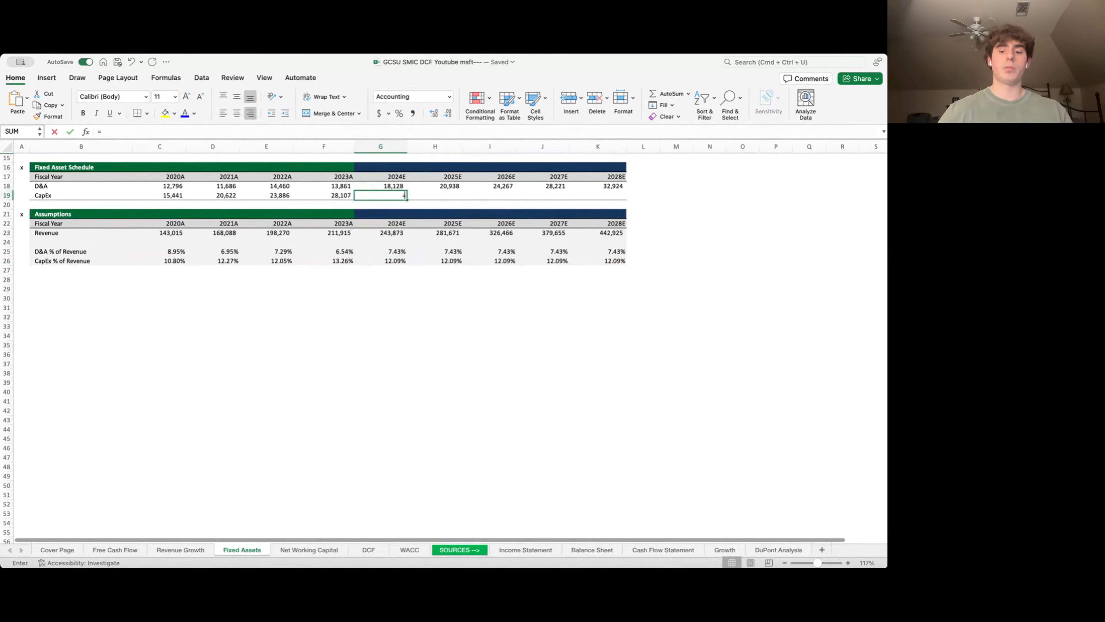
{"action": "key", "text": "Down"}
{"action": "key", "text": "Down"}
{"action": "key", "text": "Down"}
{"action": "key", "text": "Down"}
{"action": "type", "text": "*"}
{"action": "key", "text": "Down"}
{"action": "key", "text": "Down"}
{"action": "key", "text": "Down"}
{"action": "key", "text": "Down"}
{"action": "key", "text": "Down"}
{"action": "key", "text": "Down"}
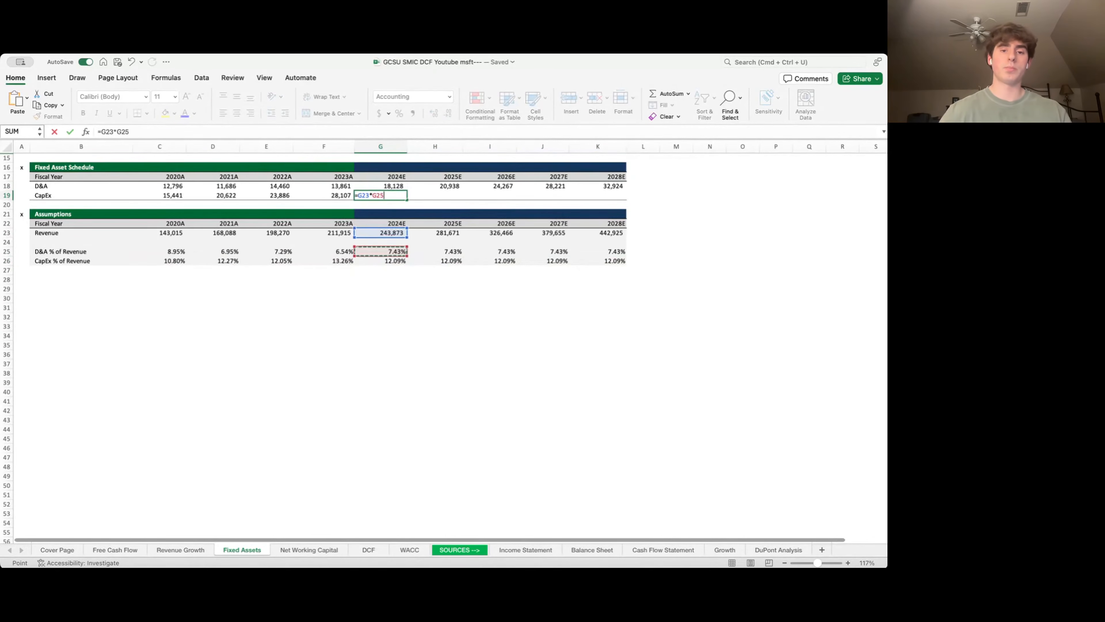
{"action": "key", "text": "Down"}
{"action": "key", "text": "Return"}
{"action": "key", "text": "Up"}
{"action": "key", "text": "shift+Right"}
{"action": "key", "text": "shift+Right"}
{"action": "key", "text": "shift+Right"}
{"action": "key", "text": "shift+Right"}
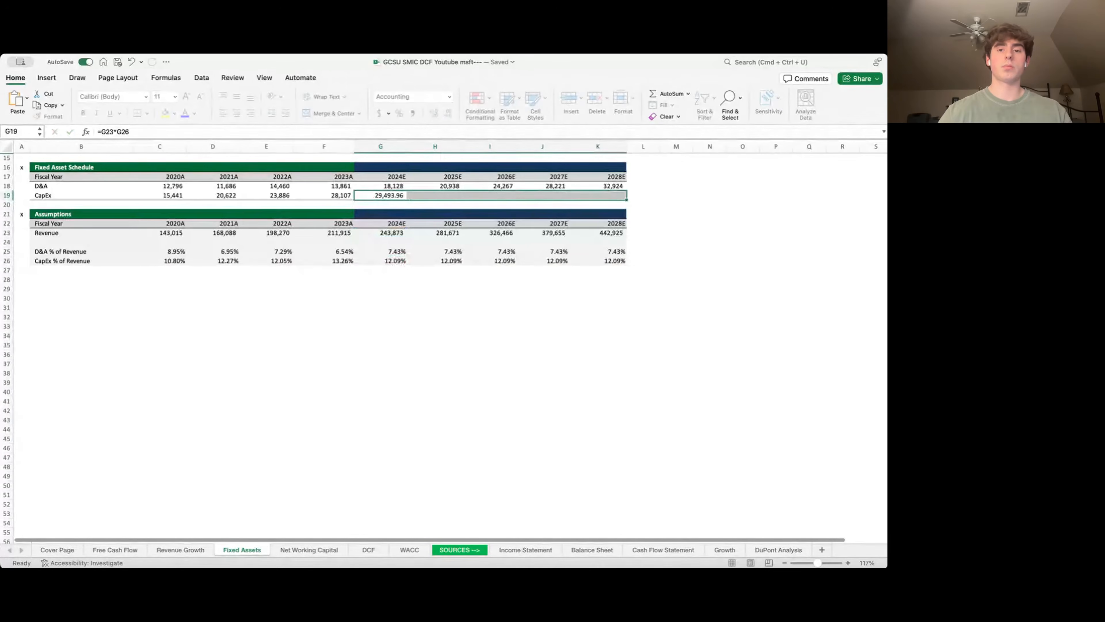
{"action": "key", "text": "ctrl+r"}
{"action": "key", "text": "Left"}
{"action": "key", "text": "Left"}
{"action": "key", "text": "Left"}
{"action": "key", "text": "Left"}
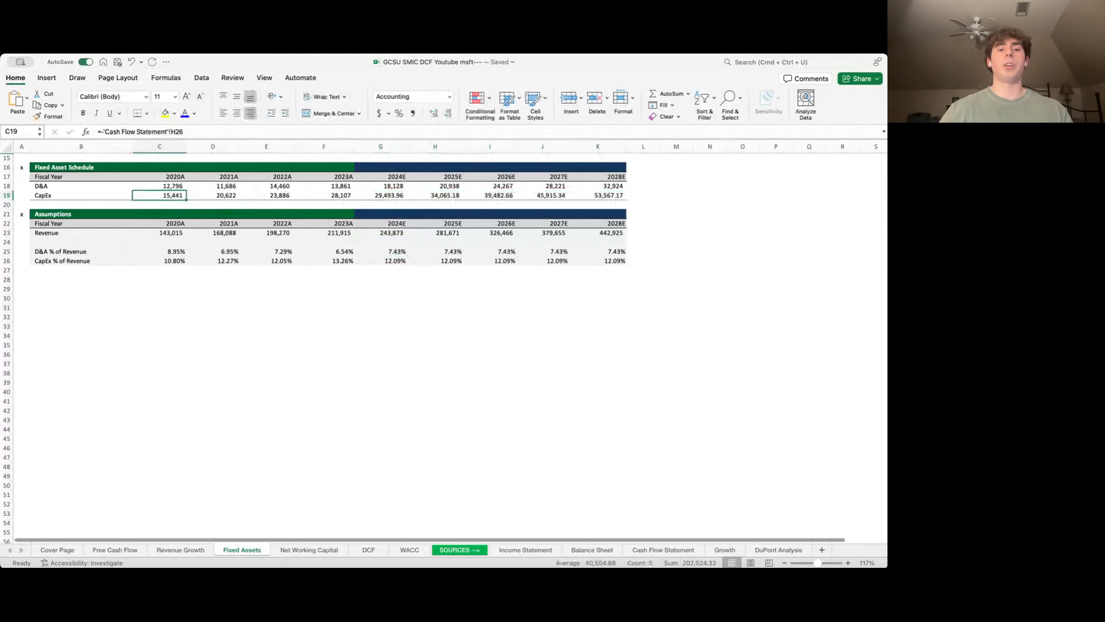
{"action": "key", "text": "ctrl+Page_Up"}
{"action": "key", "text": "ctrl+Page_Up"}
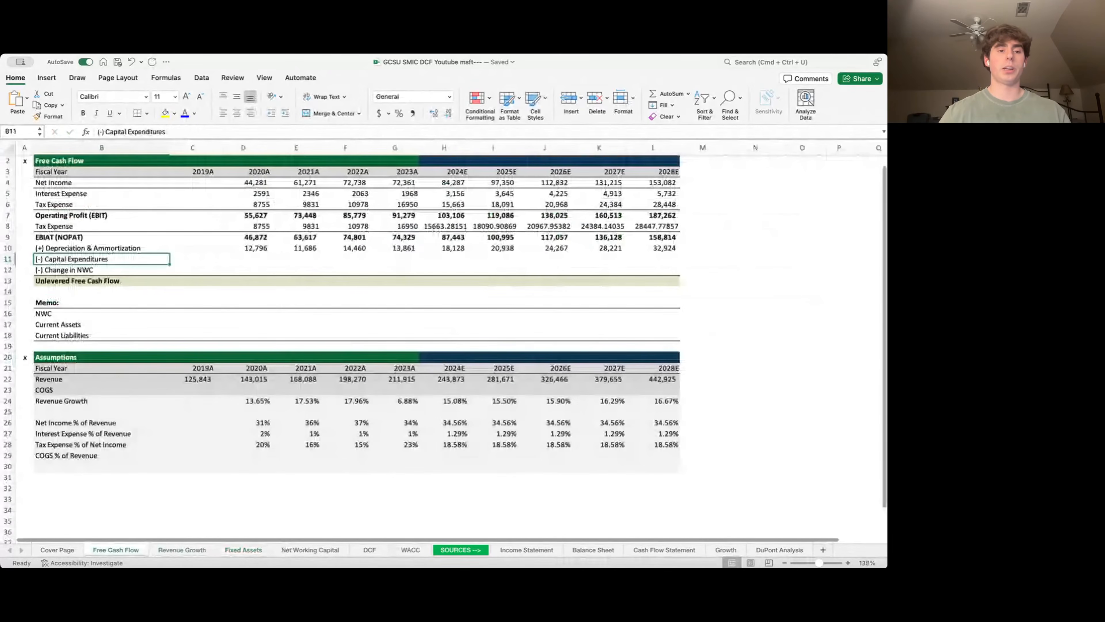
- Link Free Cash Flow D11:L11 to Fixed Assets CapEx, 15,441 (2020A) through 53,567 (2028E)
{"action": "key", "text": "Right"}
{"action": "key", "text": "Right"}
{"action": "type", "text": "="}
{"action": "key", "text": "ctrl+Page_Down"}
{"action": "key", "text": "ctrl+Page_Down"}
{"action": "key", "text": "ctrl+Page_Down"}
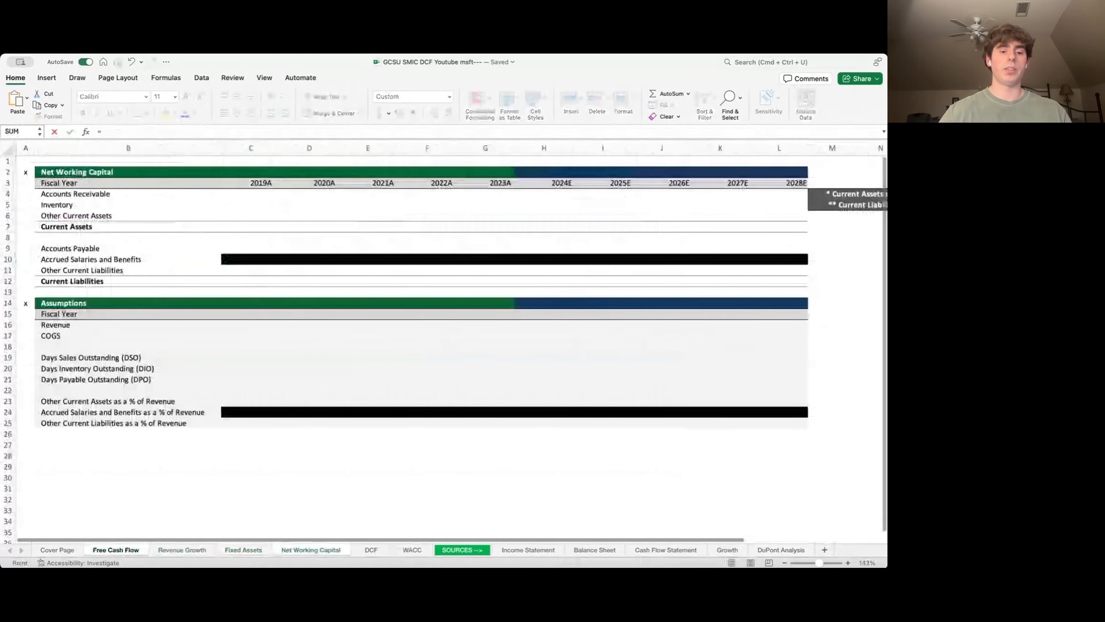
{"action": "key", "text": "ctrl+Page_Up"}
{"action": "key", "text": "Down"}
{"action": "key", "text": "Down"}
{"action": "key", "text": "Down"}
{"action": "key", "text": "Right"}
{"action": "key", "text": "Right"}
{"action": "key", "text": "Down"}
{"action": "key", "text": "Return"}
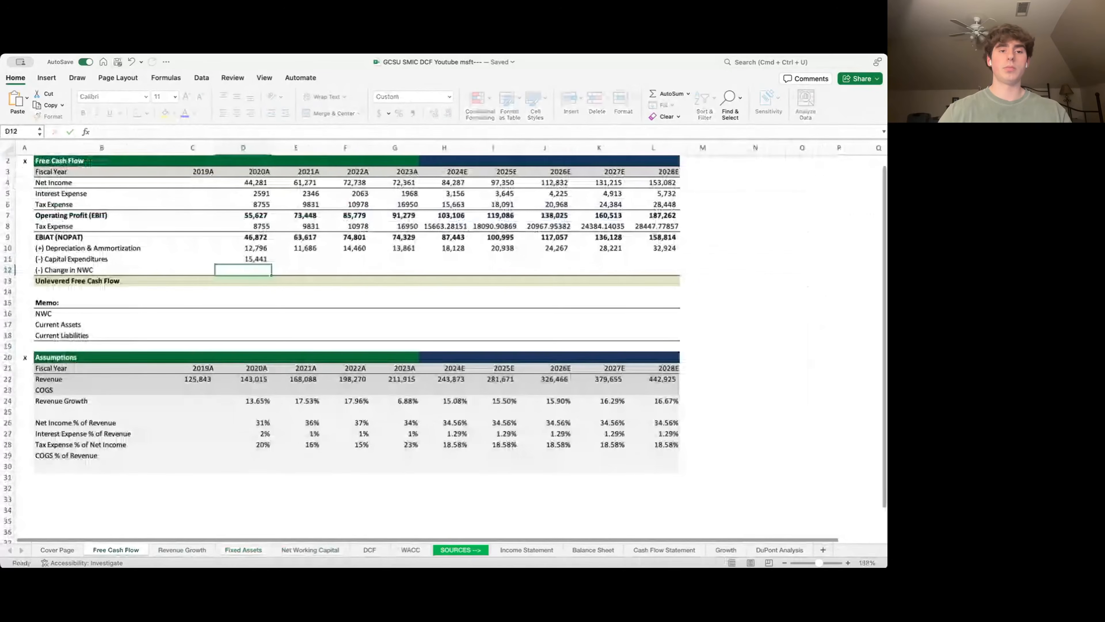
{"action": "key", "text": "Up"}
{"action": "key", "text": "shift+Right"}
{"action": "key", "text": "shift+Right"}
{"action": "key", "text": "shift+Right"}
{"action": "key", "text": "shift+Right"}
{"action": "key", "text": "shift+Right"}
{"action": "key", "text": "shift+Right"}
{"action": "key", "text": "shift+Right"}
{"action": "key", "text": "shift+Right"}
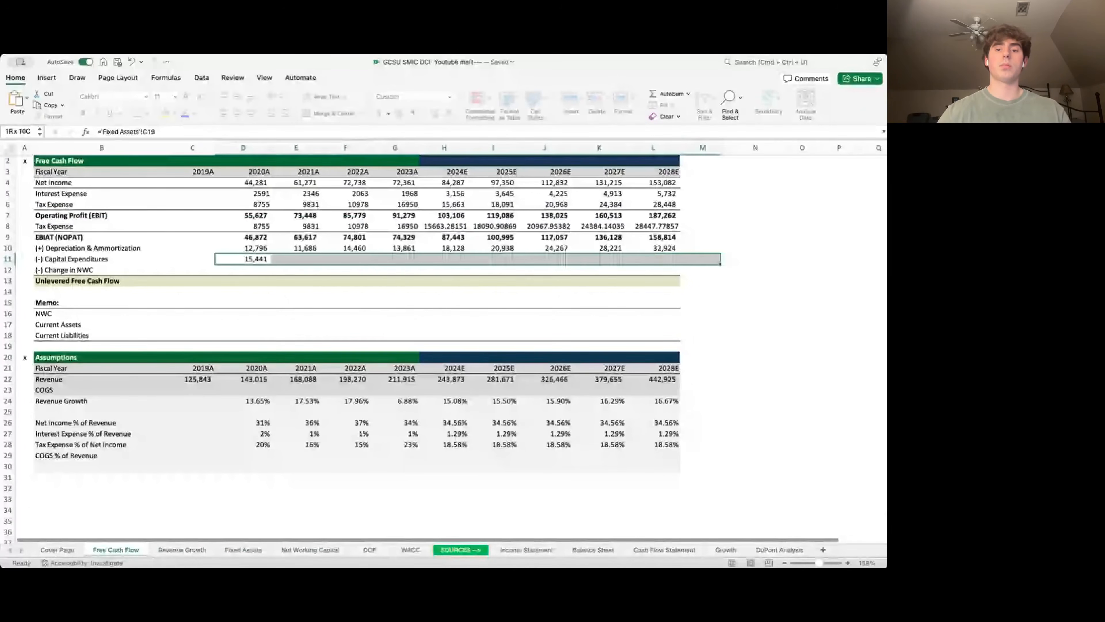
{"action": "key", "text": "ctrl+r"}
{"action": "key", "text": "Down"}
{"action": "key", "text": "Left"}
{"action": "key", "text": "Left"}
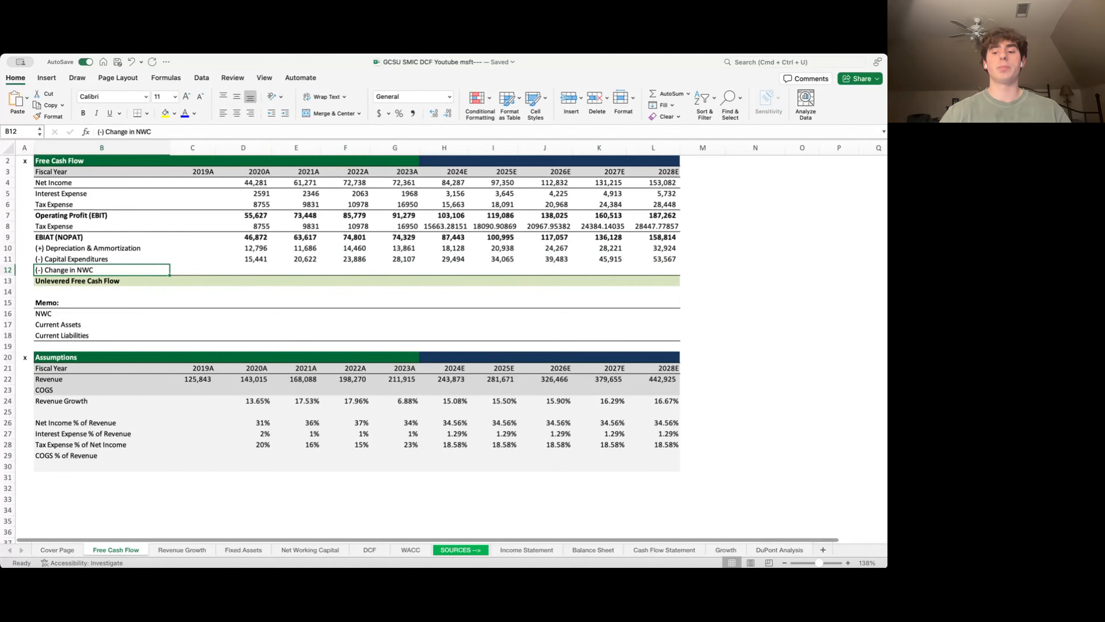
{"action": "key", "text": "Down"}
{"action": "key", "text": "Down"}
{"action": "key", "text": "Down"}
{"action": "key", "text": "Down"}
{"action": "key", "text": "Down"}
{"action": "key", "text": "Down"}
{"action": "key", "text": "Down"}
{"action": "key", "text": "Down"}
{"action": "key", "text": "Down"}
{"action": "key", "text": "Down"}
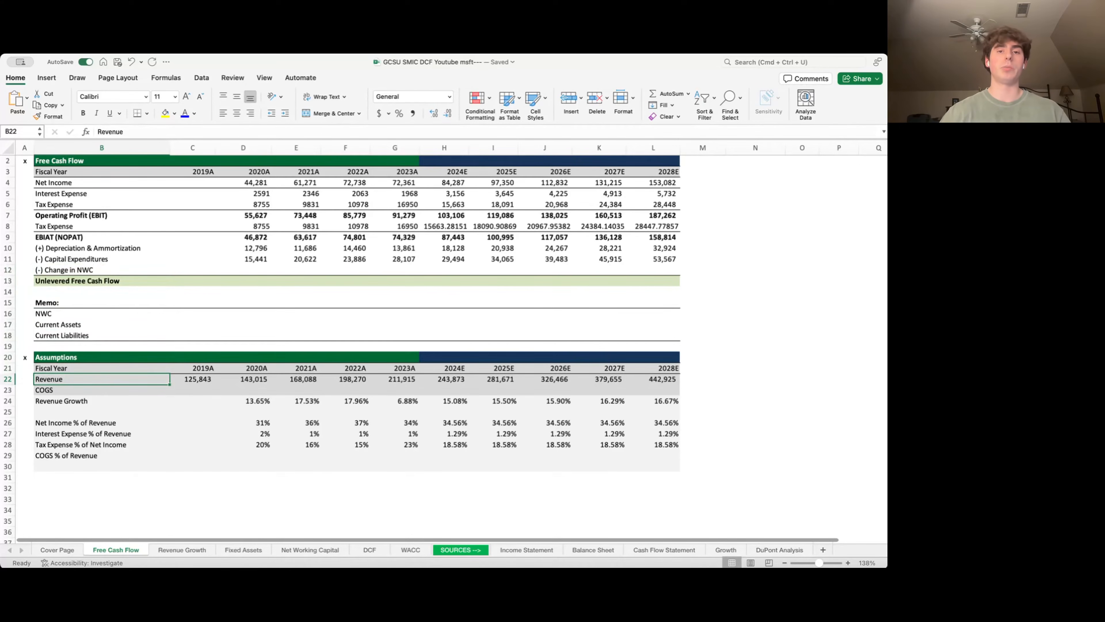
- Set 2019A COGS in C23 to ='Income Statement'!E8, giving 42,910
{"action": "left_click", "coordinate": [205, 379]}
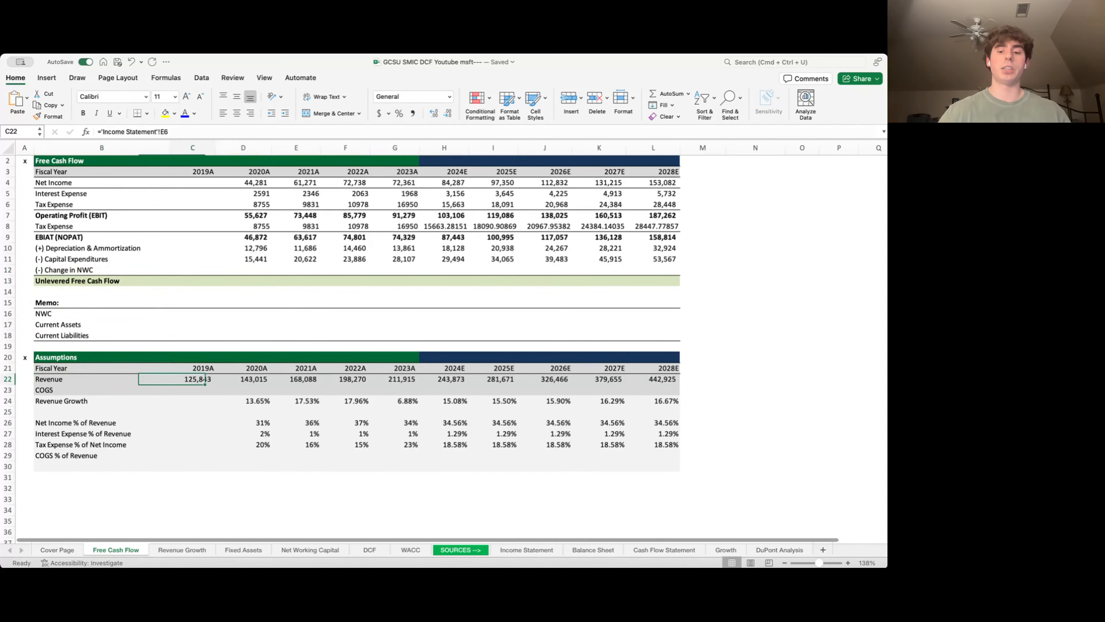
{"action": "key", "text": "Down"}
{"action": "type", "text": "="}
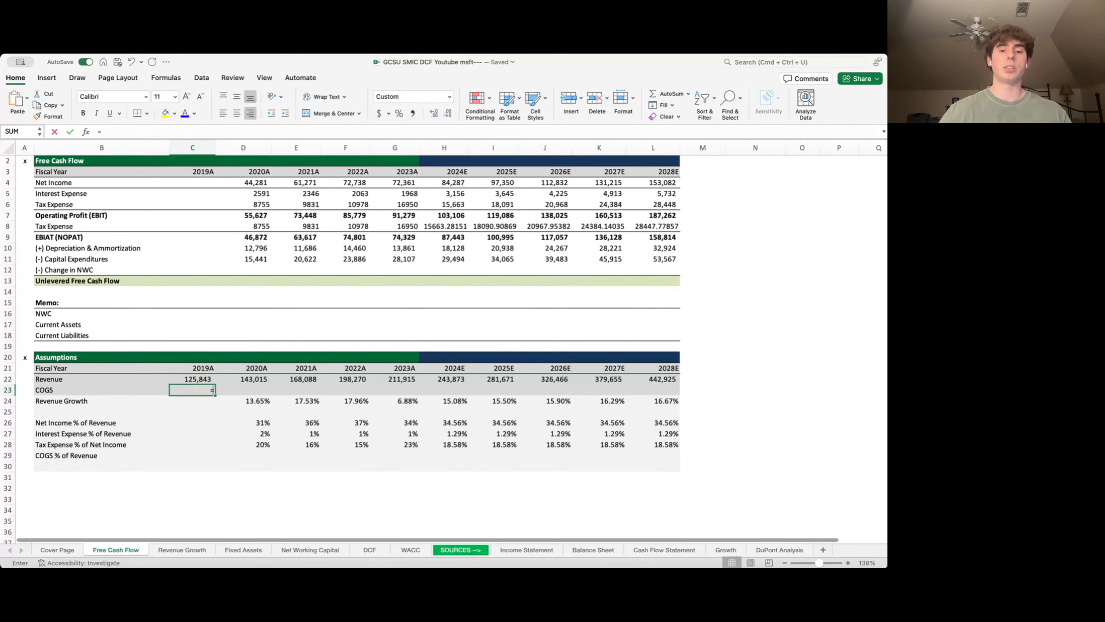
{"action": "key", "text": "ctrl+Page_Down"}
{"action": "key", "text": "ctrl+Page_Down"}
{"action": "key", "text": "ctrl+Page_Down"}
{"action": "key", "text": "ctrl+Page_Down"}
{"action": "key", "text": "ctrl+Page_Down"}
{"action": "key", "text": "ctrl+Page_Down"}
{"action": "key", "text": "ctrl+Page_Down"}
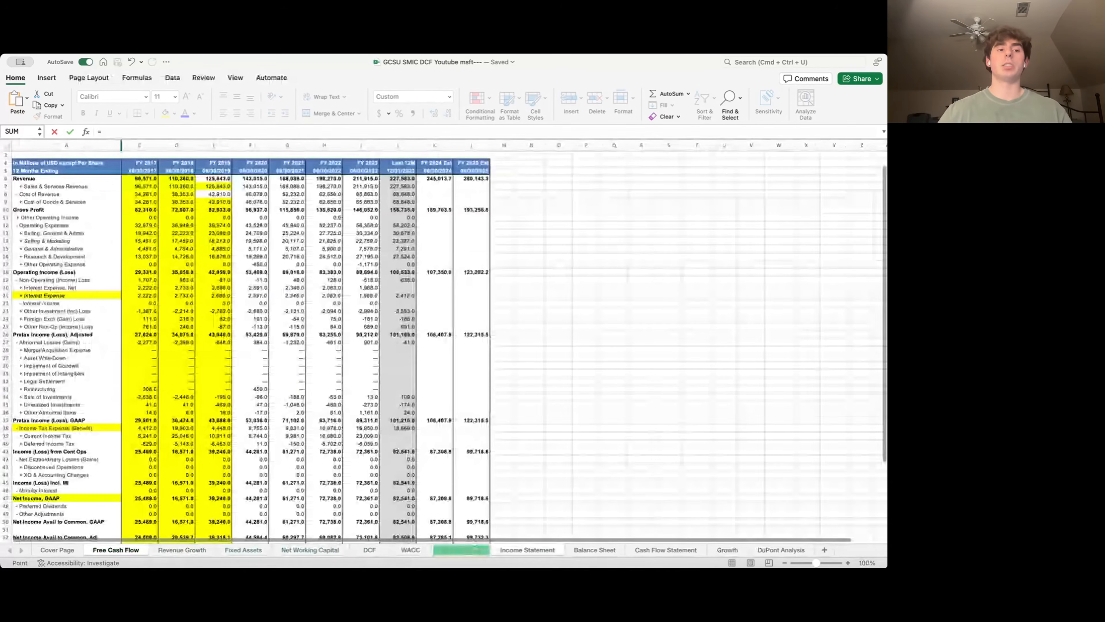
{"action": "key", "text": "Down"}
{"action": "key", "text": "Down"}
{"action": "key", "text": "Right"}
{"action": "key", "text": "Right"}
{"action": "key", "text": "Right"}
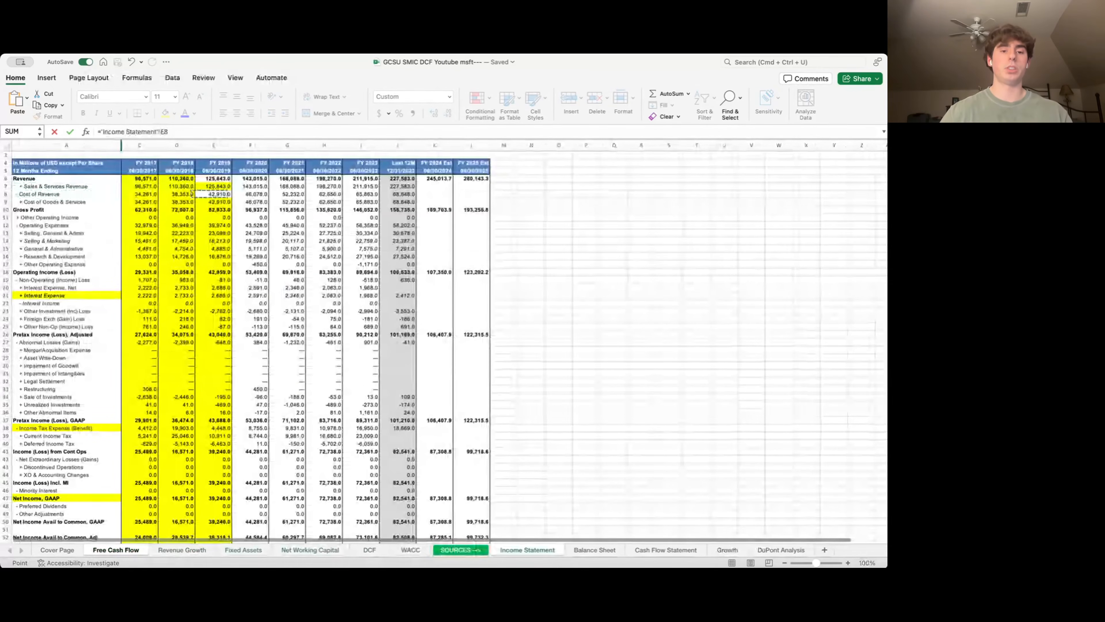
{"action": "key", "text": "Return"}
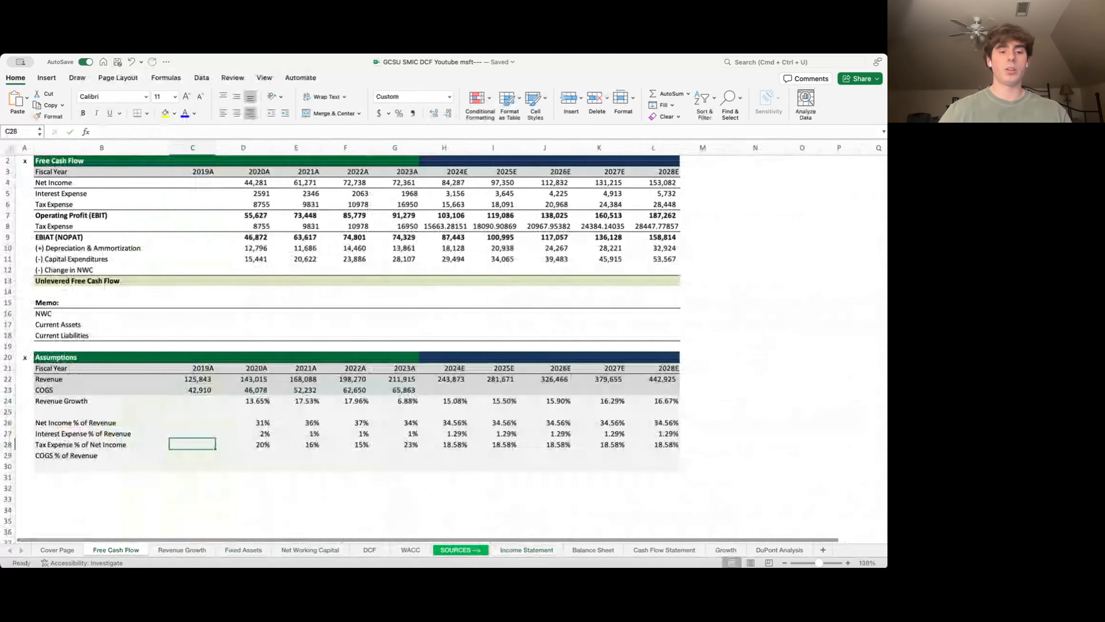
- Compute 2020A–2023A COGS as a percentage of revenue with =D23/D22 across D29:G29
{"action": "key", "text": "Down"}
{"action": "key", "text": "Right"}
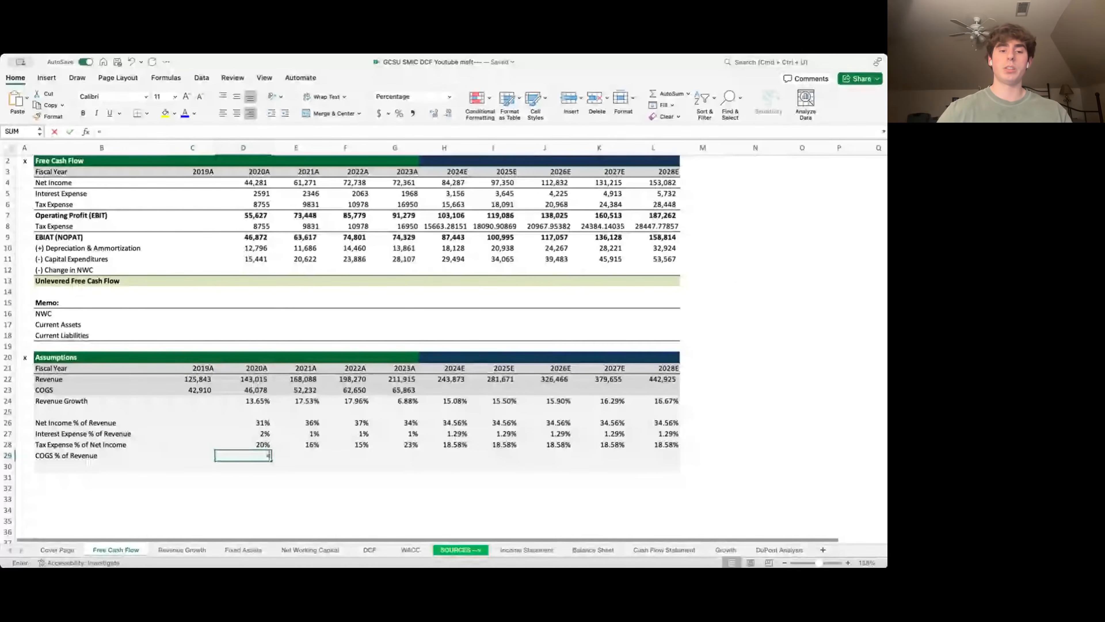
{"action": "type", "text": "="}
{"action": "key", "text": "Up"}
{"action": "key", "text": "Up"}
{"action": "key", "text": "Up"}
{"action": "key", "text": "Up"}
{"action": "key", "text": "Up"}
{"action": "key", "text": "Up"}
{"action": "type", "text": "/"}
{"action": "key", "text": "Up"}
{"action": "key", "text": "Up"}
{"action": "key", "text": "Up"}
{"action": "key", "text": "Up"}
{"action": "key", "text": "Up"}
{"action": "key", "text": "Up"}
{"action": "key", "text": "Up"}
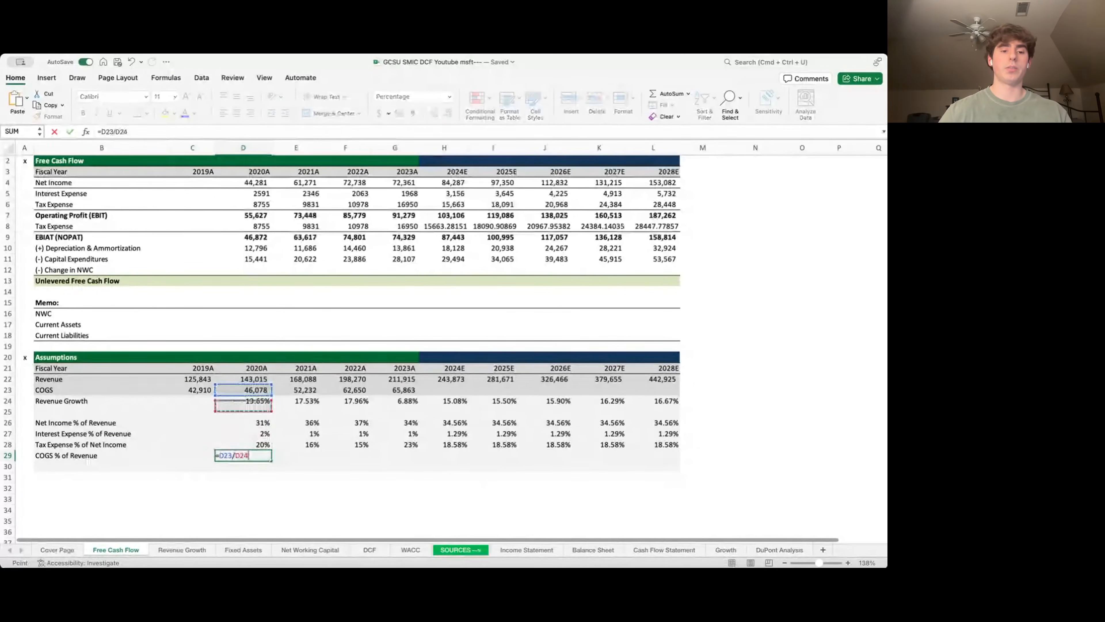
{"action": "key", "text": "Return"}
{"action": "key", "text": "Up"}
{"action": "key", "text": "shift+Right"}
{"action": "key", "text": "shift+Right"}
{"action": "key", "text": "shift+Right"}
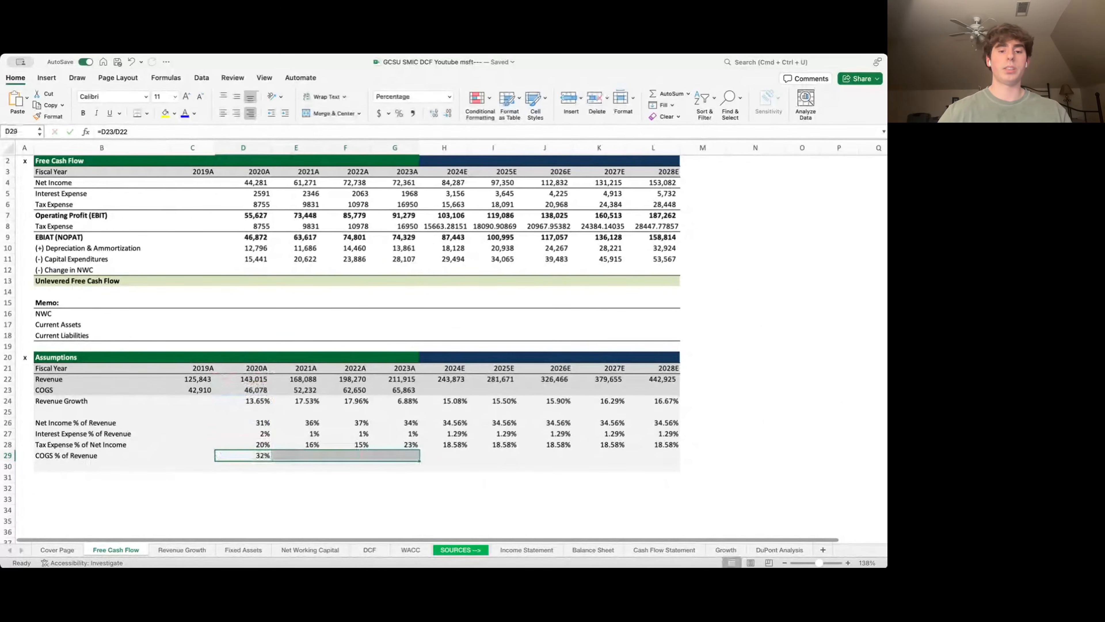
{"action": "key", "text": "ctrl+r"}
- Average the historical ratios to 31.49% in 2024E and carry it forward through 2028E
{"action": "key", "text": "Right"}
{"action": "key", "text": "Right"}
{"action": "key", "text": "Right"}
{"action": "key", "text": "Right"}
{"action": "type", "text": "=AVERAGE("}
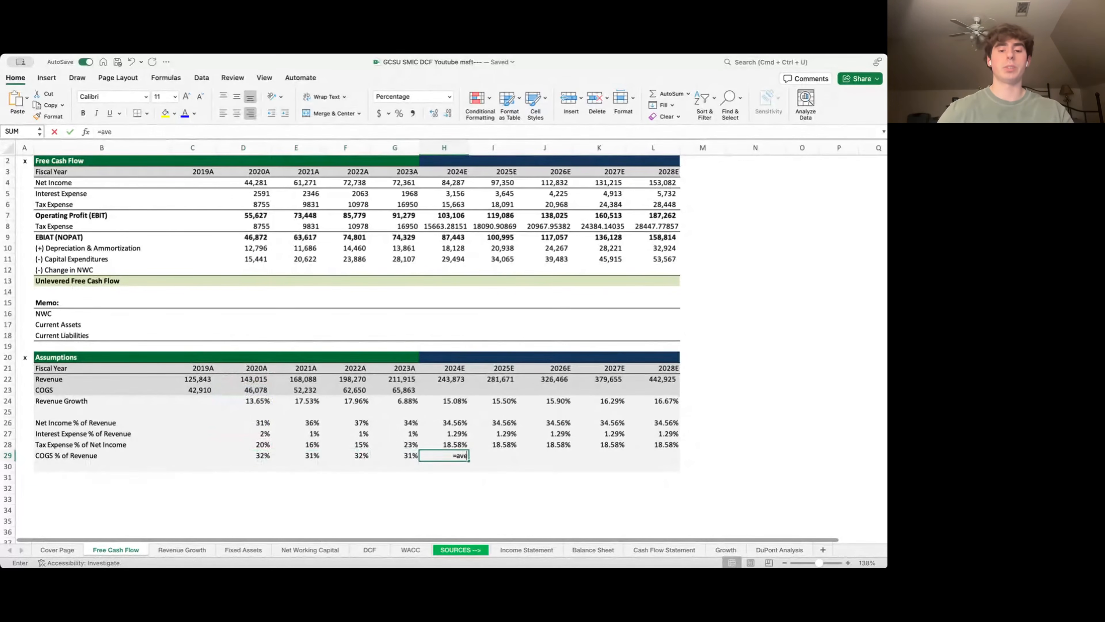
{"action": "key", "text": "Left"}
{"action": "key", "text": "shift+Left"}
{"action": "key", "text": "shift+Left"}
{"action": "key", "text": "shift+Left"}
{"action": "key", "text": "Return"}
{"action": "key", "text": "Up"}
{"action": "key", "text": "Right"}
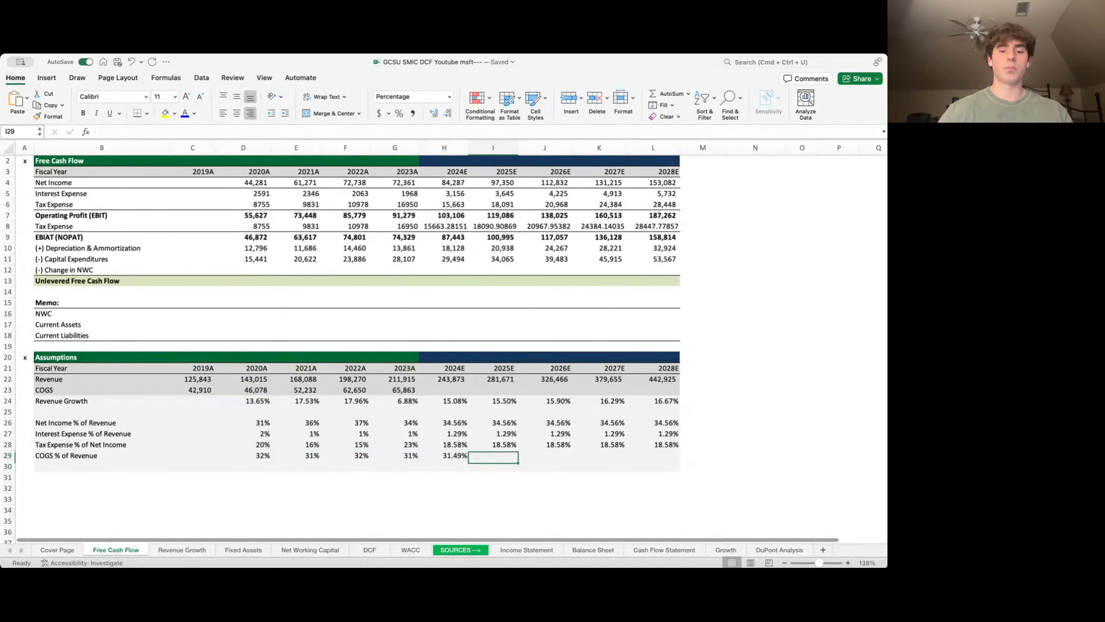
{"action": "type", "text": "="}
{"action": "key", "text": "Left"}
{"action": "key", "text": "Return"}
{"action": "key", "text": "Up"}
{"action": "key", "text": "shift+Right"}
{"action": "key", "text": "shift+Right"}
{"action": "key", "text": "shift+Right"}
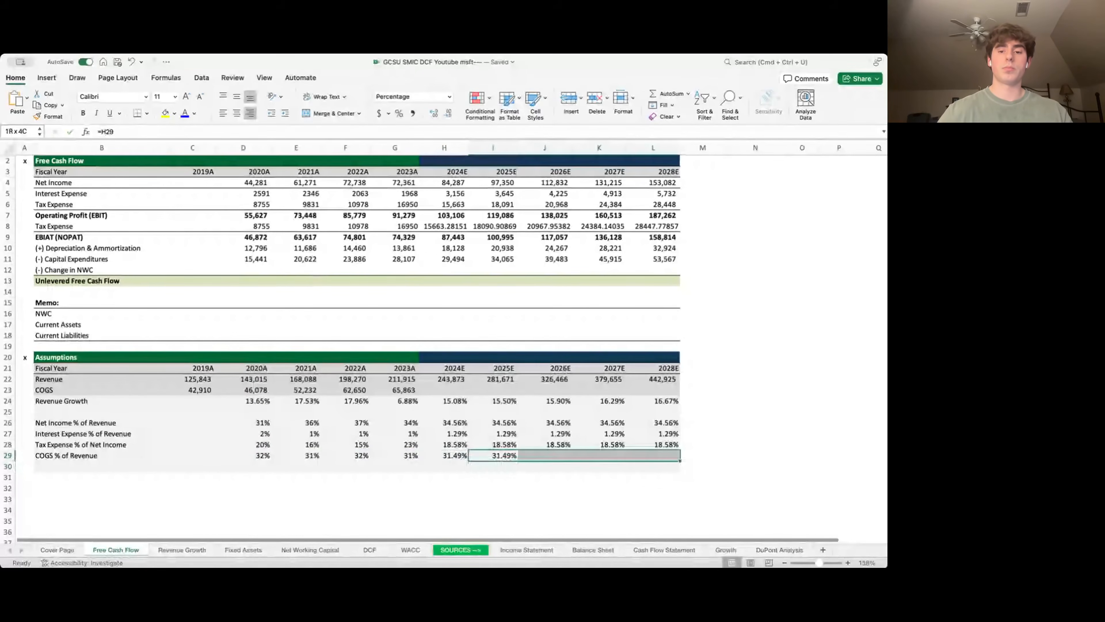
{"action": "key", "text": "ctrl+r"}
- Project 2024E–2028E COGS as revenue times the ratio, giving 76,803 to 139,490
{"action": "key", "text": "Left"}
{"action": "key", "text": "Up"}
{"action": "key", "text": "Up"}
{"action": "key", "text": "Up"}
{"action": "key", "text": "Up"}
{"action": "key", "text": "Up"}
{"action": "key", "text": "Up"}
{"action": "key", "text": "Up"}
{"action": "key", "text": "Down"}
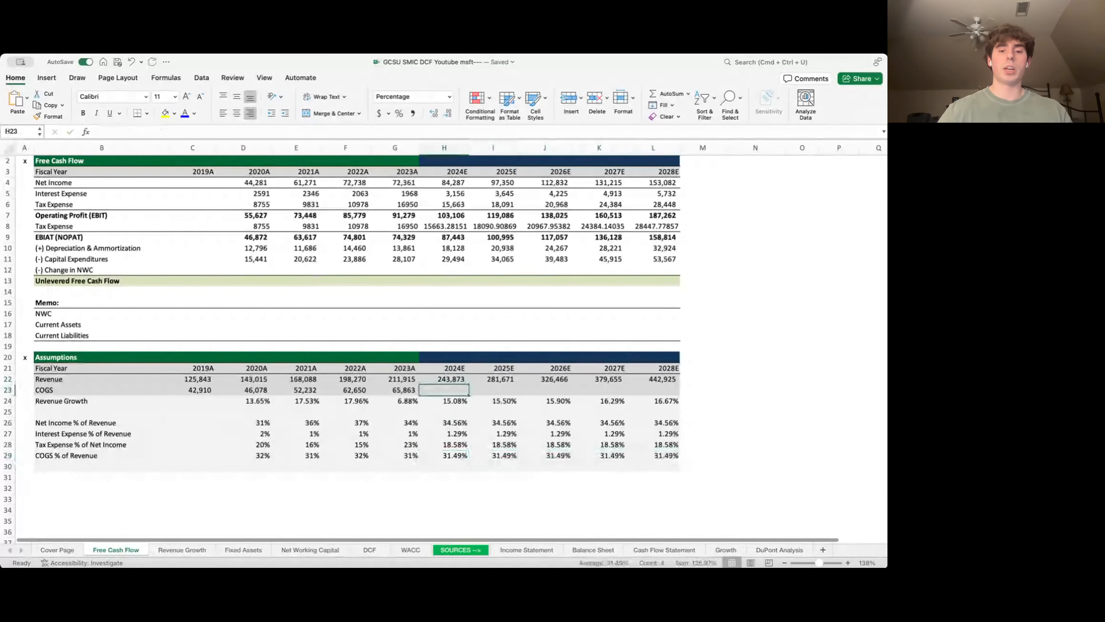
{"action": "type", "text": "="}
{"action": "key", "text": "Up"}
{"action": "type", "text": "*"}
{"action": "key", "text": "Down"}
{"action": "key", "text": "Down"}
{"action": "key", "text": "Down"}
{"action": "key", "text": "Down"}
{"action": "key", "text": "Down"}
{"action": "key", "text": "Down"}
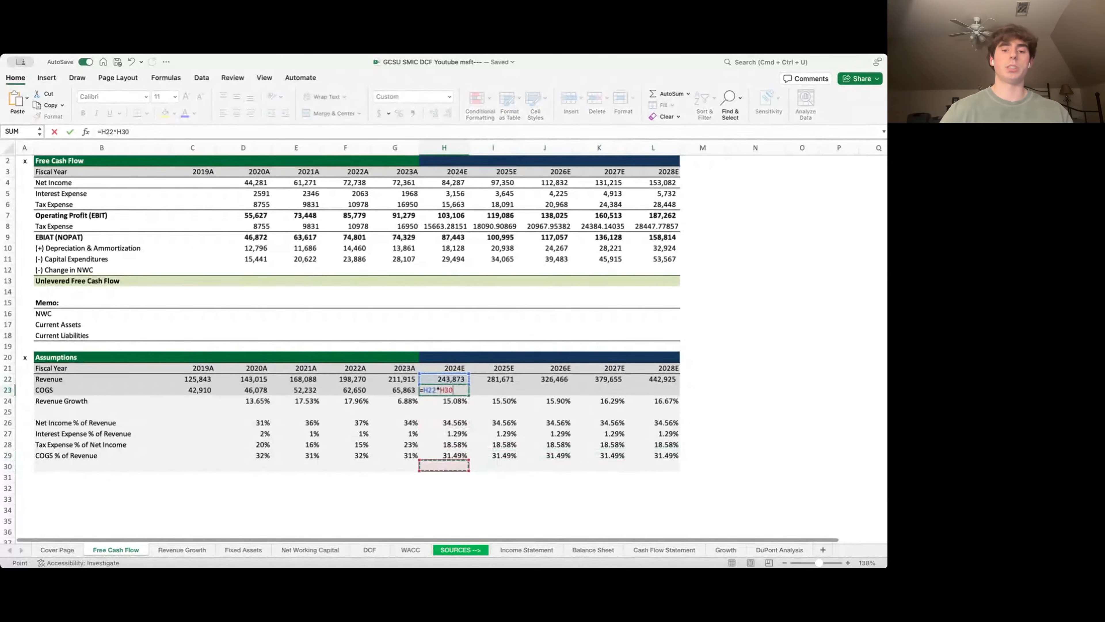
{"action": "key", "text": "Return"}
{"action": "key", "text": "Up"}
{"action": "key", "text": "shift+Right"}
{"action": "key", "text": "shift+Right"}
{"action": "key", "text": "shift+Right"}
{"action": "key", "text": "shift+Right"}
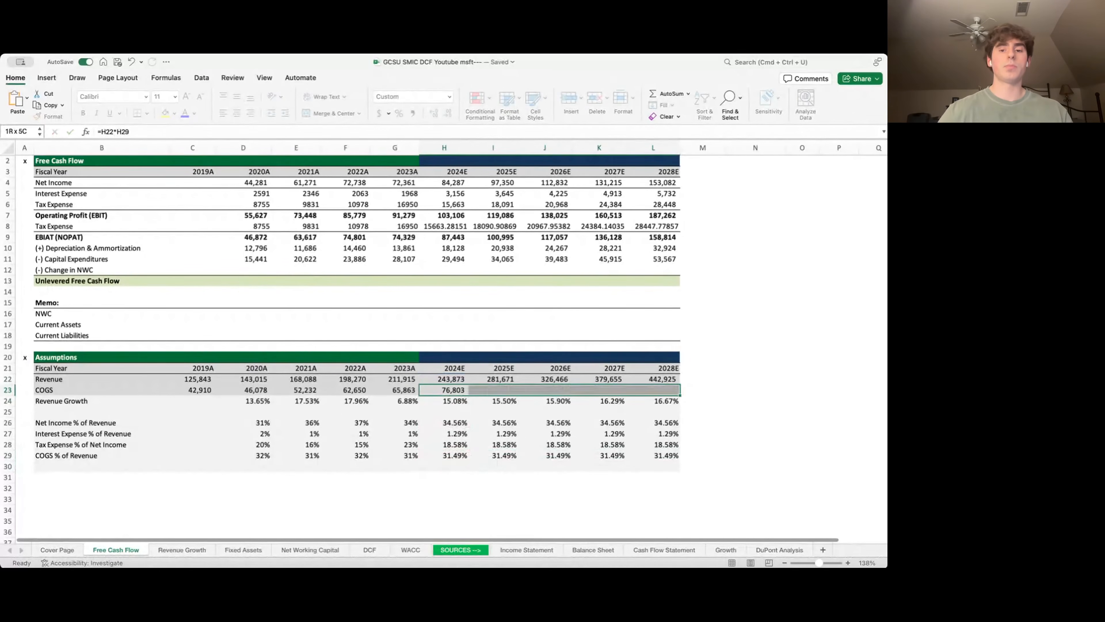
{"action": "key", "text": "ctrl+r"}
{"action": "key", "text": "Left"}
{"action": "key", "text": "Left"}
{"action": "key", "text": "Left"}
{"action": "key", "text": "Left"}
{"action": "key", "text": "Left"}
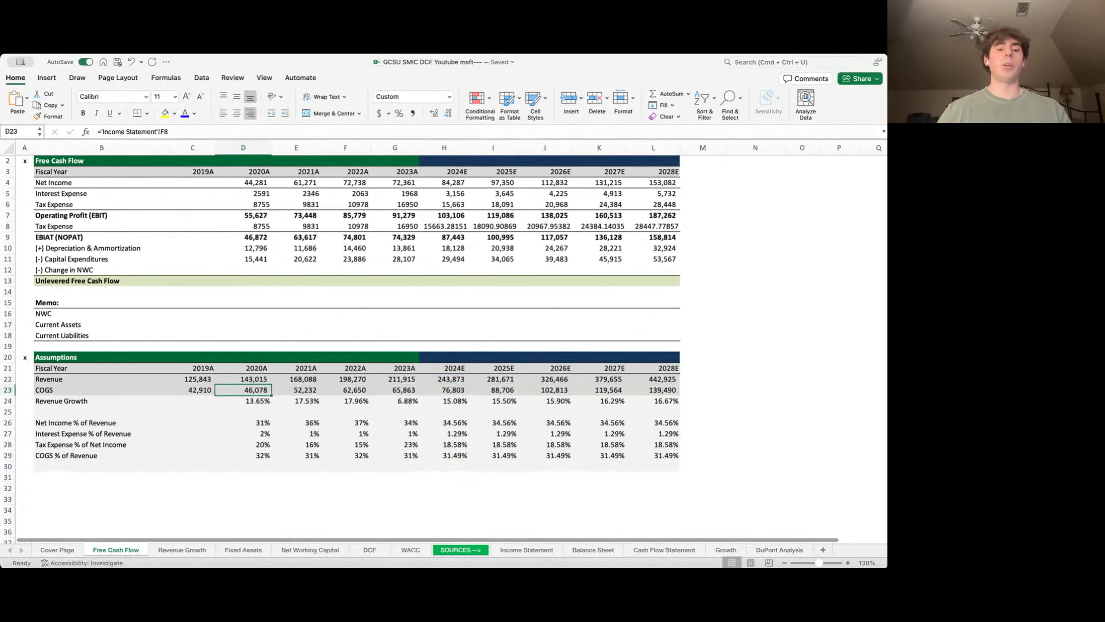
{"action": "key", "text": "ctrl+Page_Down"}
{"action": "key", "text": "ctrl+Page_Down"}
{"action": "key", "text": "ctrl+Page_Down"}
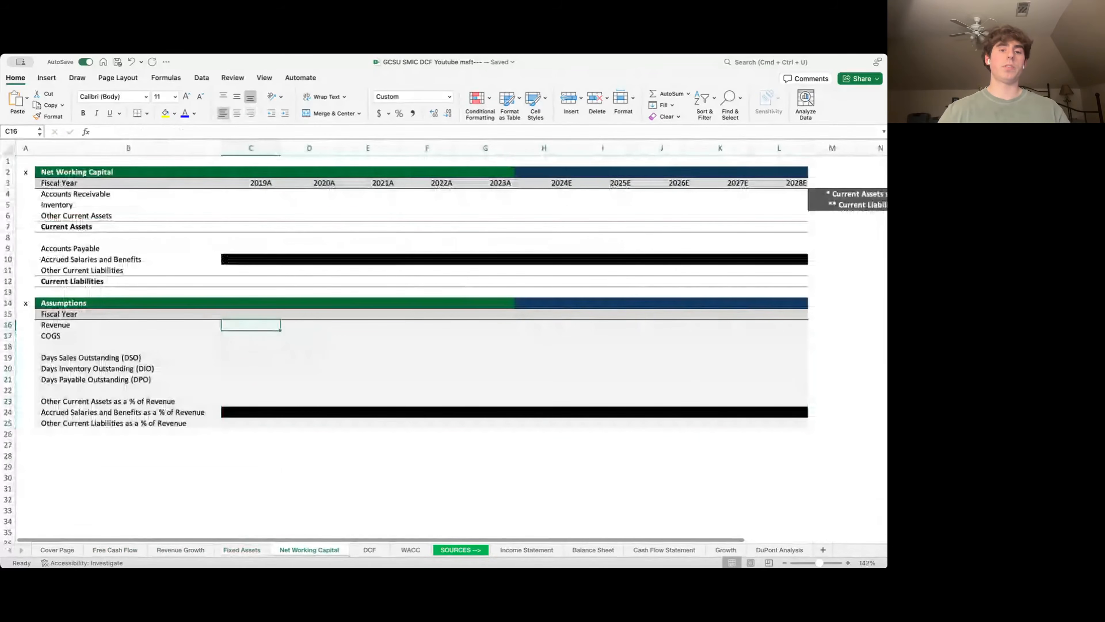
- Link 2019A–2028E Revenue to ='Free Cash Flow'!C22 across C16:L16
{"action": "type", "text": "="}
{"action": "key", "text": "ctrl+Page_Up"}
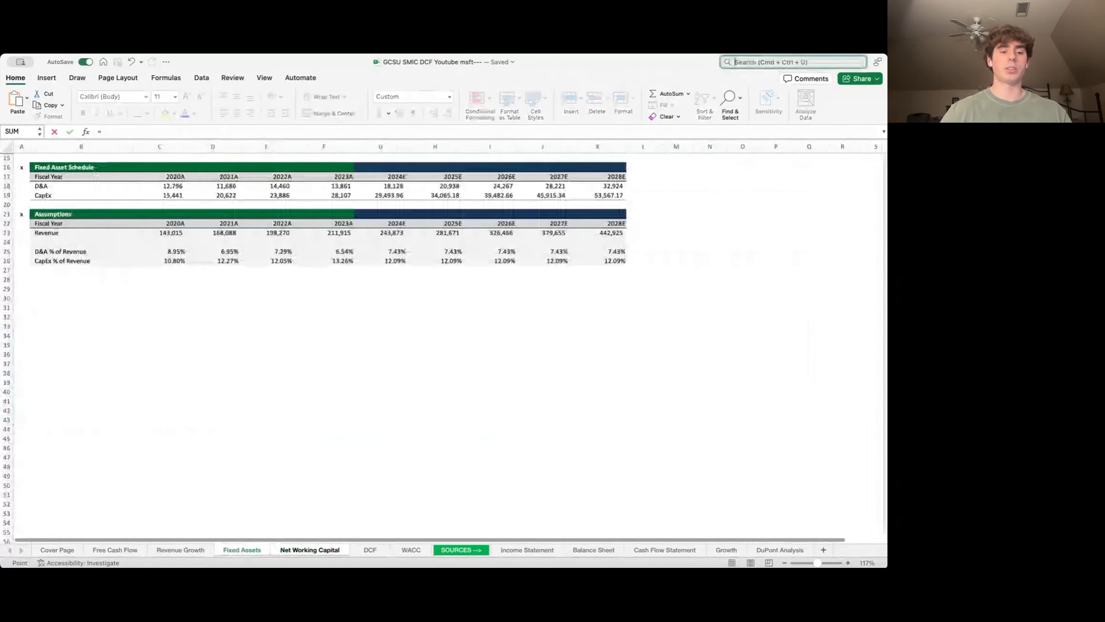
{"action": "key", "text": "ctrl+Page_Up"}
{"action": "key", "text": "ctrl+Page_Up"}
{"action": "key", "text": "Down"}
{"action": "key", "text": "Down"}
{"action": "key", "text": "Down"}
{"action": "key", "text": "Down"}
{"action": "key", "text": "Down"}
{"action": "key", "text": "Down"}
{"action": "key", "text": "Down"}
{"action": "key", "text": "Down"}
{"action": "key", "text": "Down"}
{"action": "key", "text": "Down"}
{"action": "key", "text": "Down"}
{"action": "key", "text": "Down"}
{"action": "key", "text": "Down"}
{"action": "key", "text": "Down"}
{"action": "key", "text": "Down"}
{"action": "key", "text": "Down"}
{"action": "key", "text": "Down"}
{"action": "key", "text": "Down"}
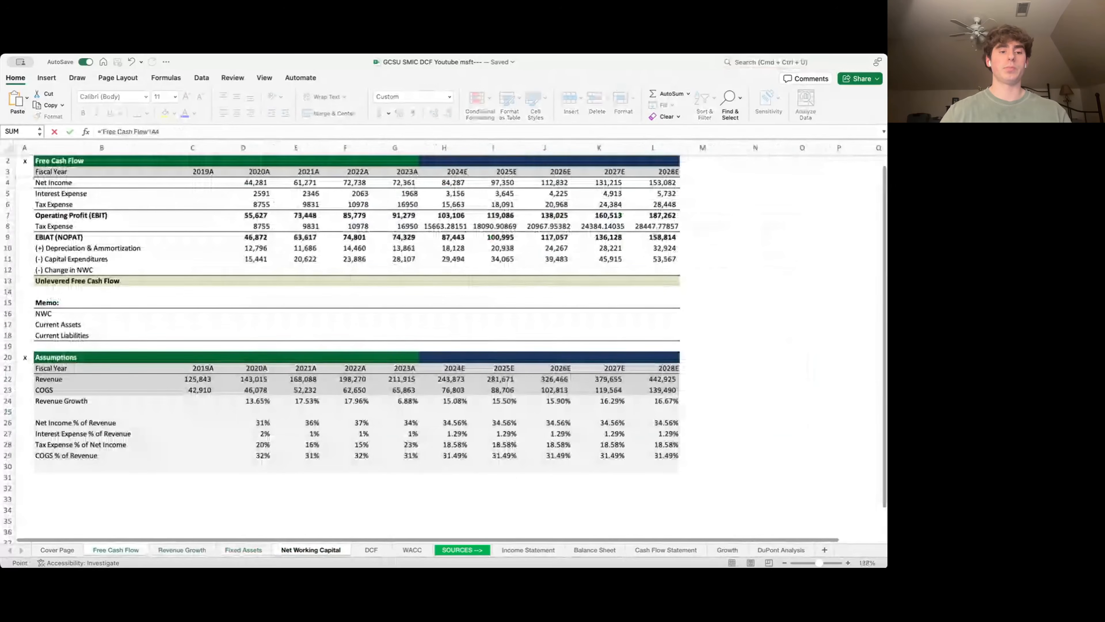
{"action": "key", "text": "Down"}
{"action": "key", "text": "Down"}
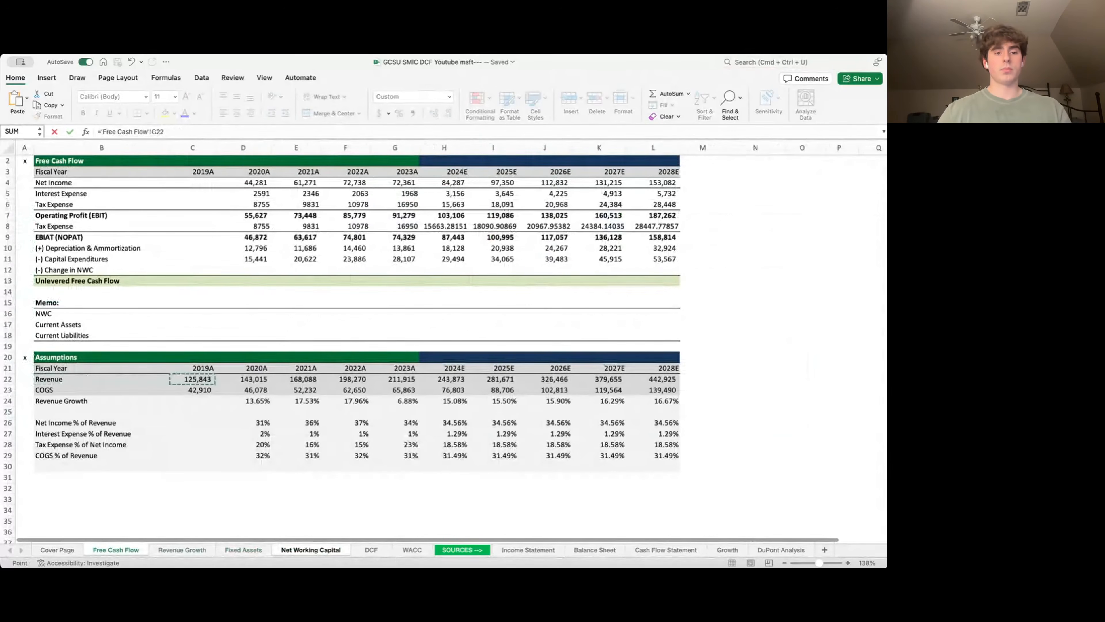
{"action": "key", "text": "Right"}
{"action": "key", "text": "Right"}
{"action": "key", "text": "Return"}
{"action": "key", "text": "shift+Right"}
{"action": "key", "text": "shift+Right"}
{"action": "key", "text": "shift+Right"}
{"action": "key", "text": "shift+Right"}
{"action": "key", "text": "shift+Right"}
{"action": "key", "text": "shift+Right"}
{"action": "key", "text": "shift+Right"}
{"action": "key", "text": "shift+Right"}
{"action": "key", "text": "shift+Right"}
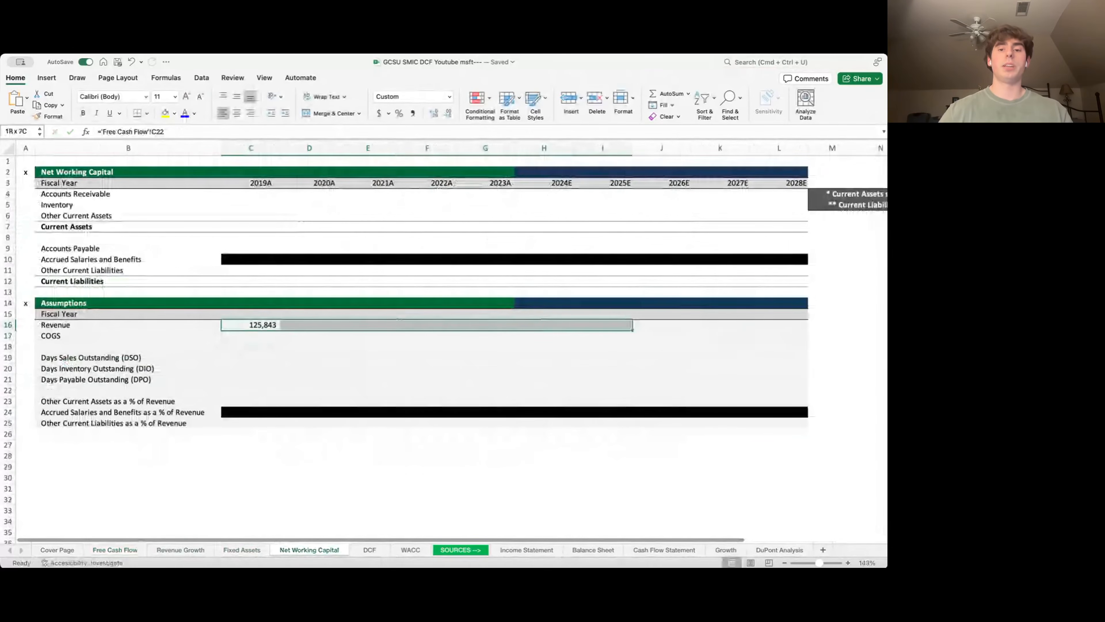
{"action": "key", "text": "ctrl+r"}
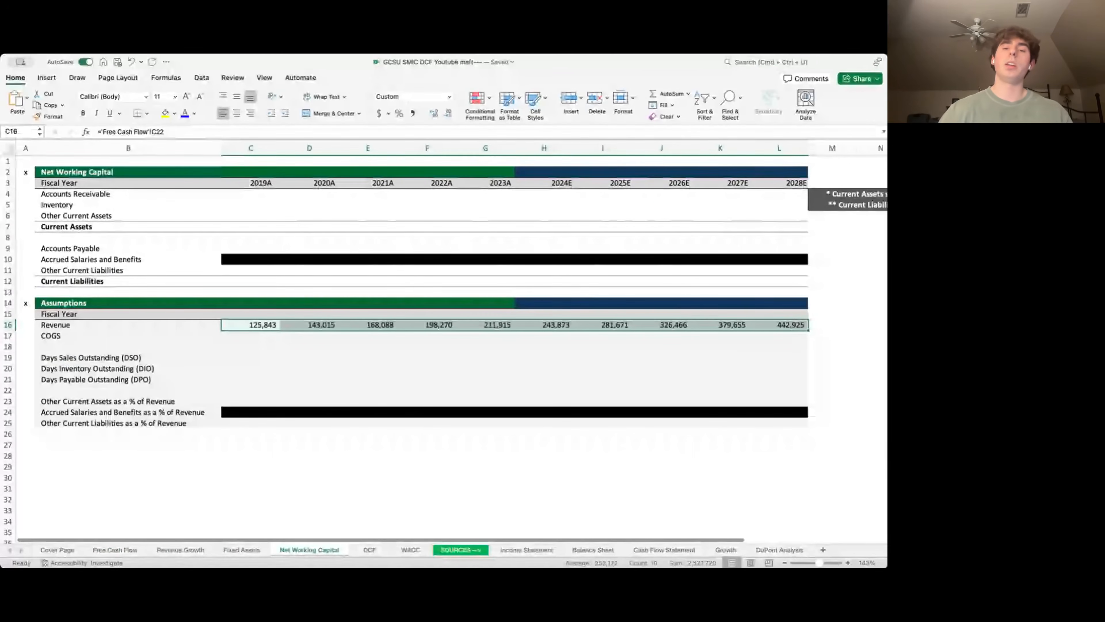
- Fill the links down into the COGS row and verify the 2020A COGS formula
{"action": "key", "text": "shift+Down"}
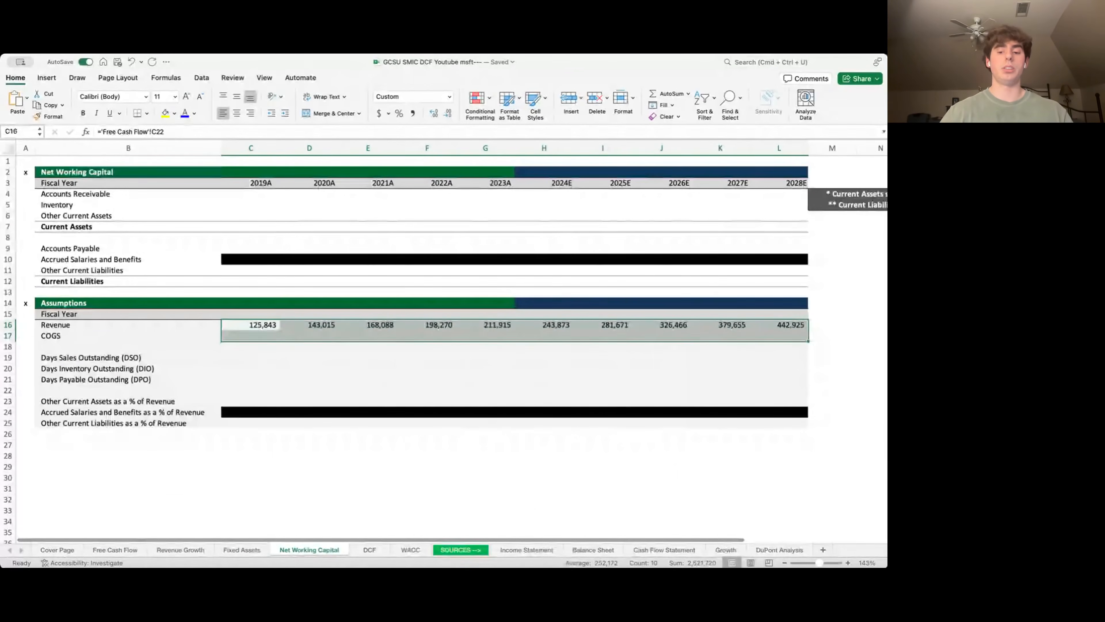
{"action": "key", "text": "ctrl+d"}
{"action": "key", "text": "Right"}
{"action": "key", "text": "Down"}
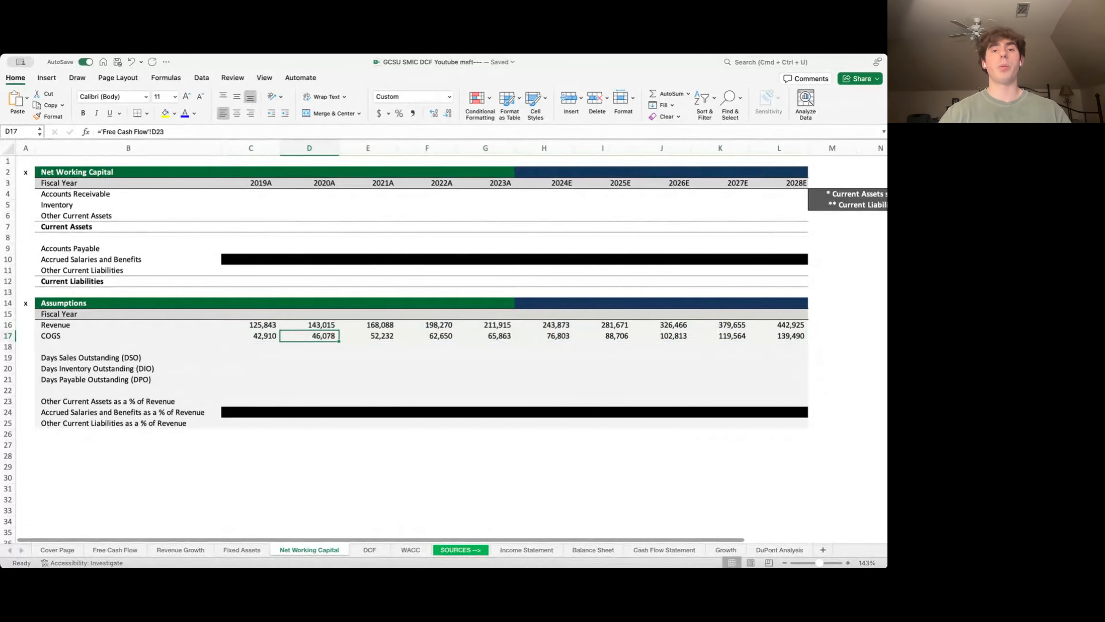
{"action": "key", "text": "F2"}
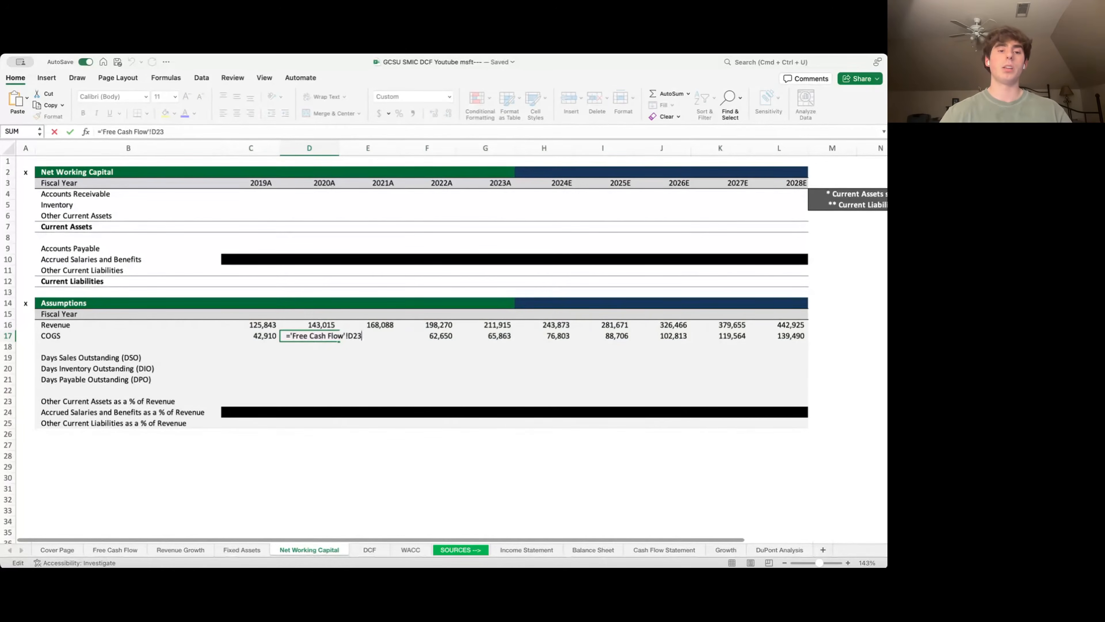
{"action": "key", "text": "Return"}
{"action": "key", "text": "Left"}
{"action": "key", "text": "Left"}
{"action": "key", "text": "Up"}
{"action": "key", "text": "Up"}
{"action": "key", "text": "Up"}
{"action": "key", "text": "Up"}
{"action": "key", "text": "Up"}
{"action": "key", "text": "Up"}
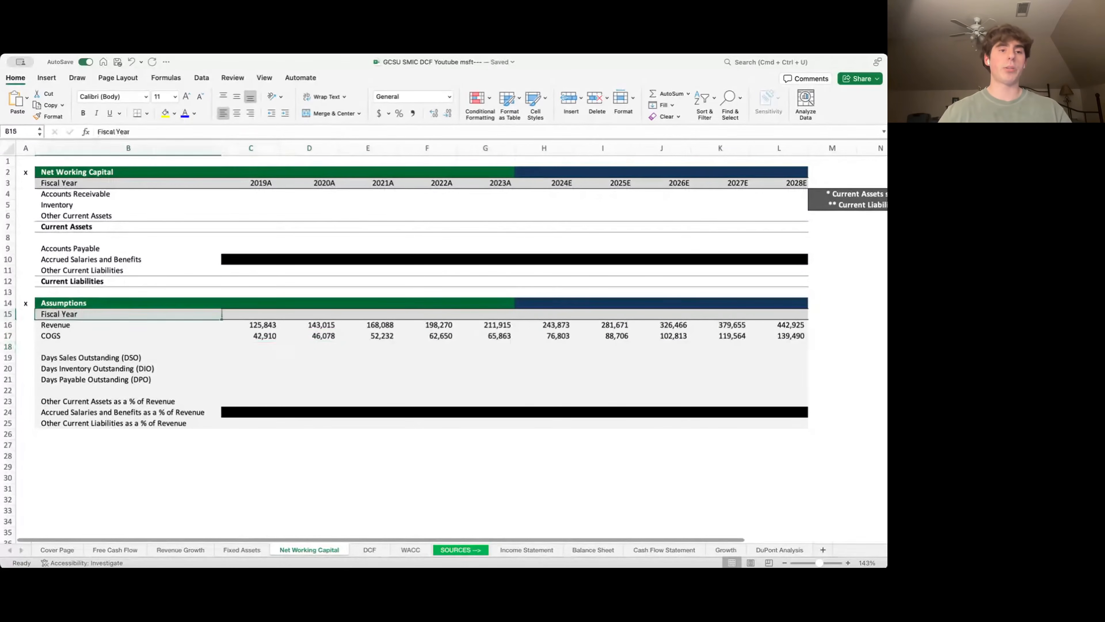
{"action": "key", "text": "Up"}
{"action": "key", "text": "Up"}
{"action": "key", "text": "Up"}
{"action": "key", "text": "Up"}
{"action": "key", "text": "Up"}
{"action": "key", "text": "Up"}
{"action": "key", "text": "Up"}
{"action": "key", "text": "Up"}
{"action": "key", "text": "Up"}
{"action": "key", "text": "Up"}
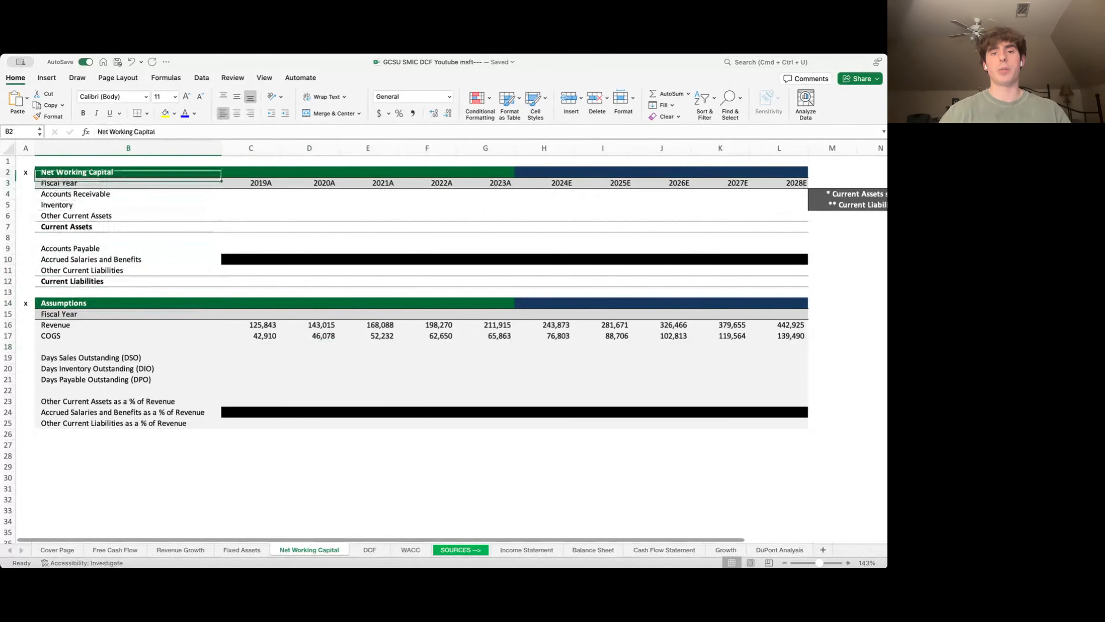
{"action": "key", "text": "Down"}
{"action": "key", "text": "Right"}
{"action": "key", "text": "Down"}
{"action": "key", "text": "ctrl+Right"}
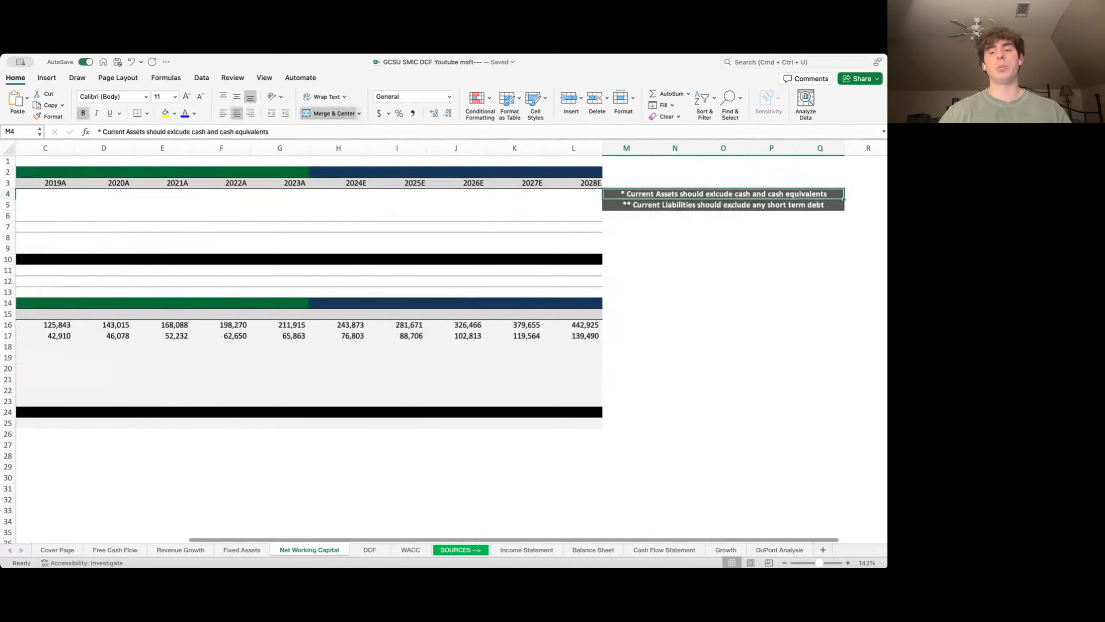
{"action": "key", "text": "Down"}
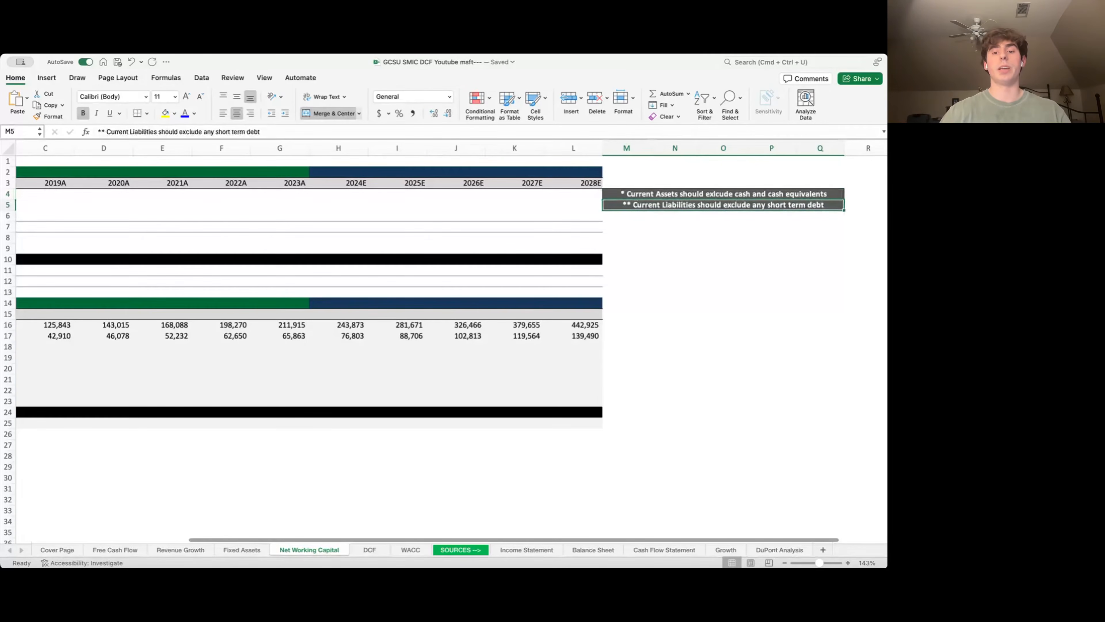
{"action": "key", "text": "Left"}
{"action": "key", "text": "Left"}
{"action": "key", "text": "Left"}
{"action": "key", "text": "Left"}
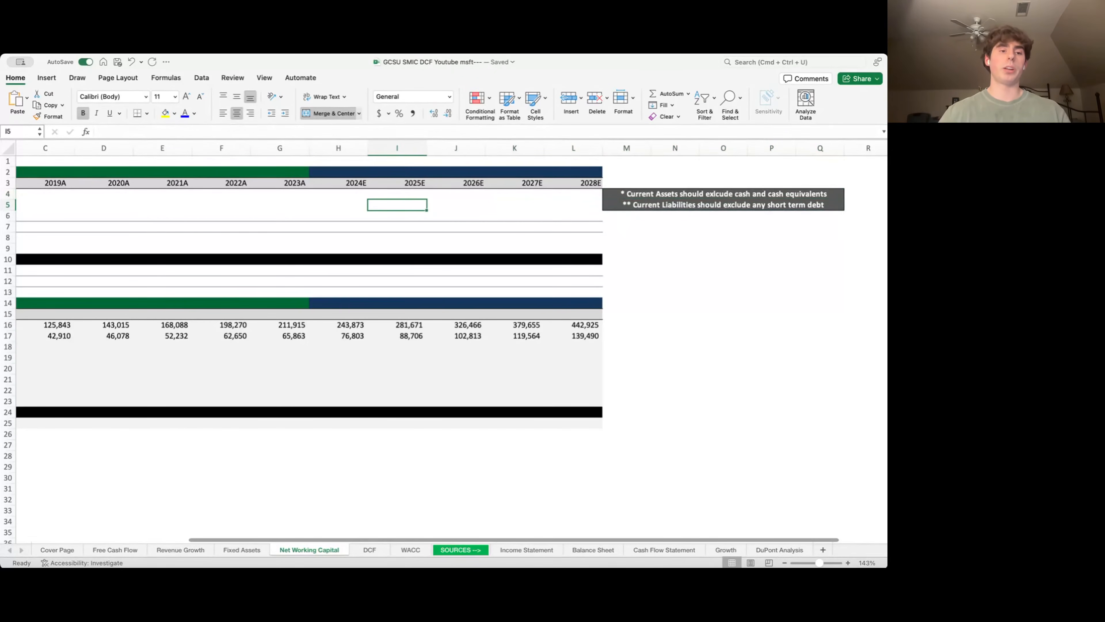
{"action": "key", "text": "Left"}
{"action": "key", "text": "Left"}
{"action": "key", "text": "Left"}
{"action": "key", "text": "Left"}
{"action": "key", "text": "Left"}
{"action": "key", "text": "Left"}
{"action": "key", "text": "Left"}
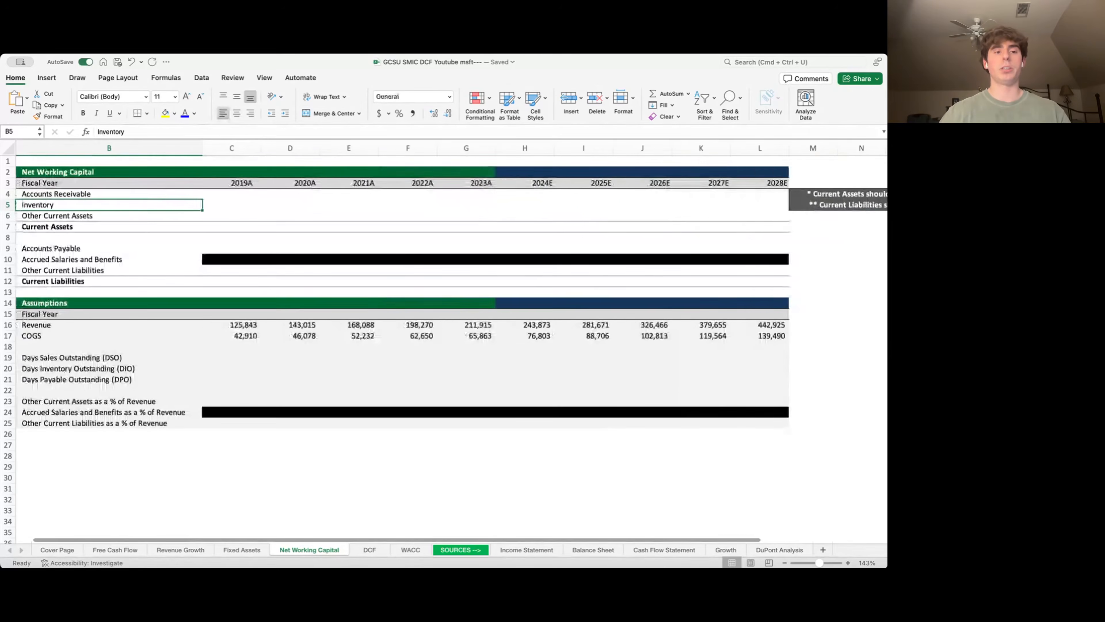
{"action": "key", "text": "Down"}
{"action": "key", "text": "Down"}
{"action": "key", "text": "Down"}
{"action": "key", "text": "Down"}
{"action": "key", "text": "Down"}
{"action": "key", "text": "Down"}
{"action": "key", "text": "Down"}
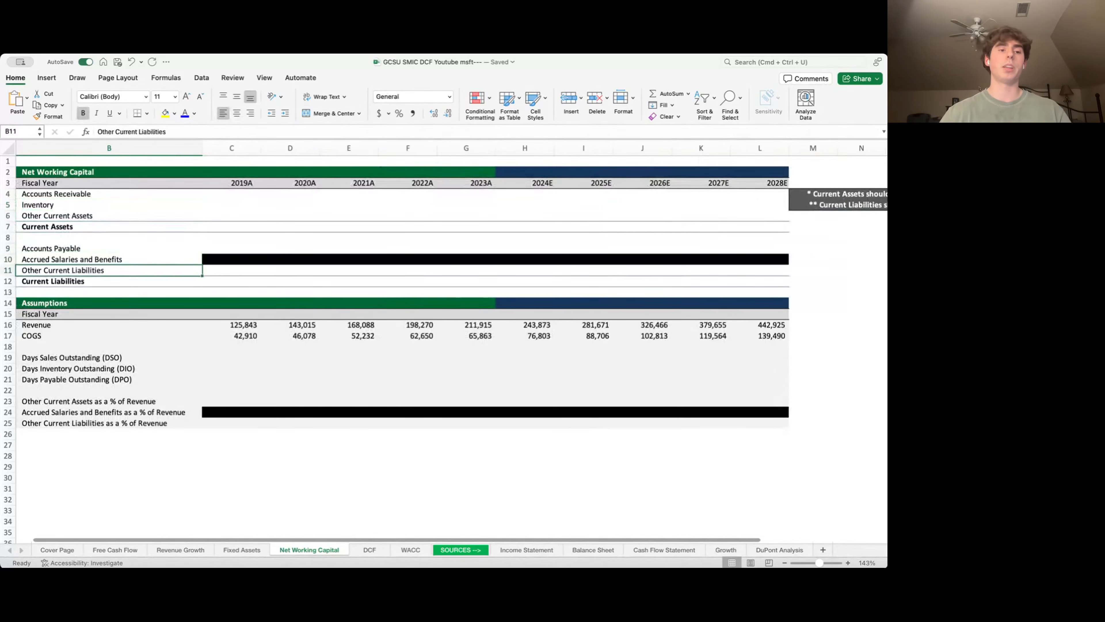
{"action": "key", "text": "Up"}
{"action": "key", "text": "Up"}
{"action": "key", "text": "Up"}
{"action": "key", "text": "Up"}
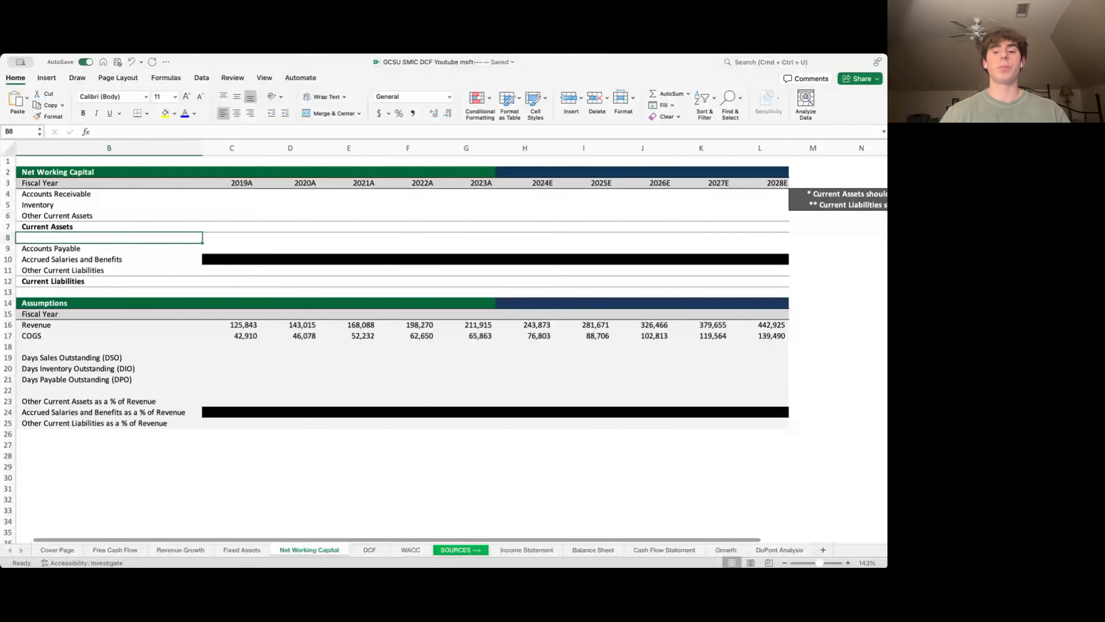
{"action": "key", "text": "Right"}
{"action": "key", "text": "Up"}
{"action": "key", "text": "Up"}
{"action": "key", "text": "Up"}
{"action": "key", "text": "Up"}
- Link 2019A–2023A Accounts Receivable to ='Balance Sheet'!H11, starting at 29,524
{"action": "type", "text": "="}
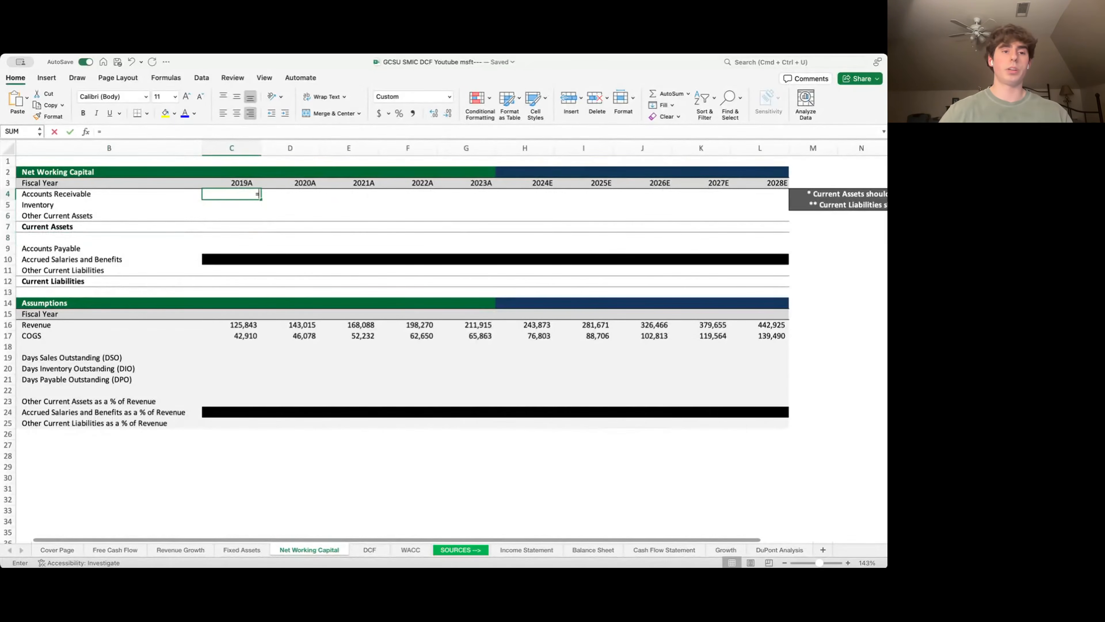
{"action": "key", "text": "ctrl+Page_Down"}
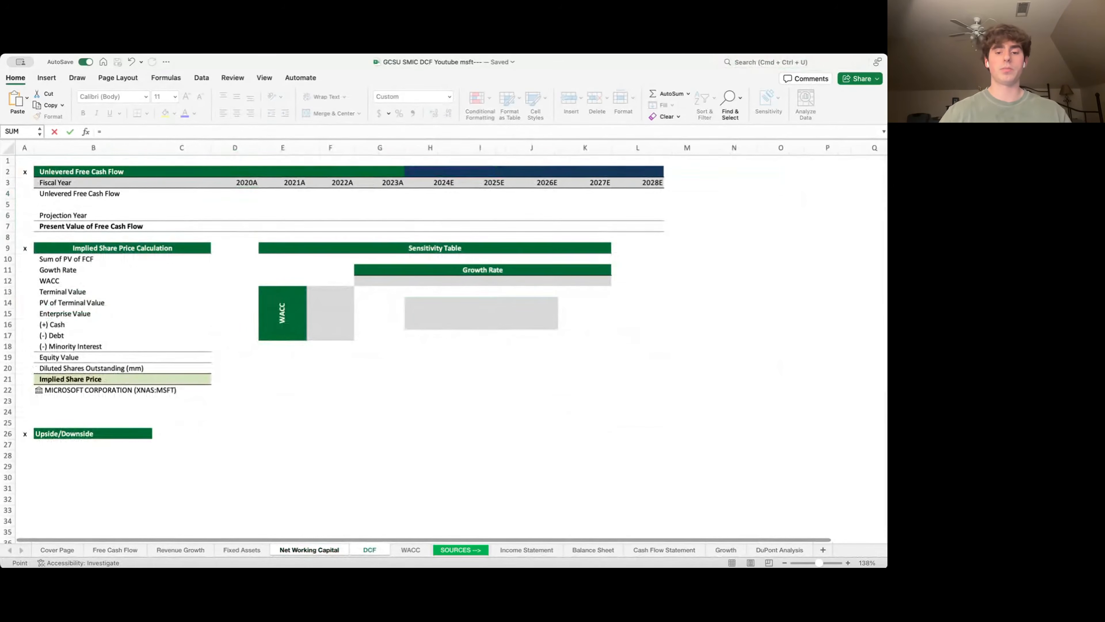
{"action": "key", "text": "ctrl+Page_Down"}
{"action": "key", "text": "ctrl+Page_Down"}
{"action": "key", "text": "ctrl+Page_Down"}
{"action": "key", "text": "ctrl+Page_Down"}
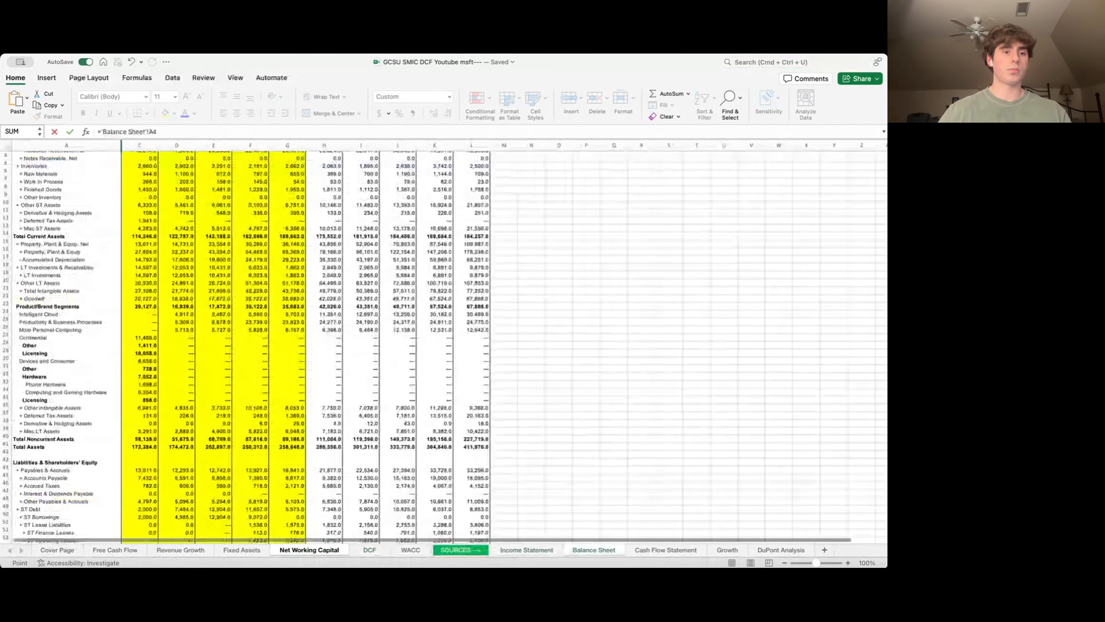
{"action": "key", "text": "Down"}
{"action": "key", "text": "Down"}
{"action": "key", "text": "Down"}
{"action": "key", "text": "Down"}
{"action": "key", "text": "Down"}
{"action": "key", "text": "Down"}
{"action": "key", "text": "Down"}
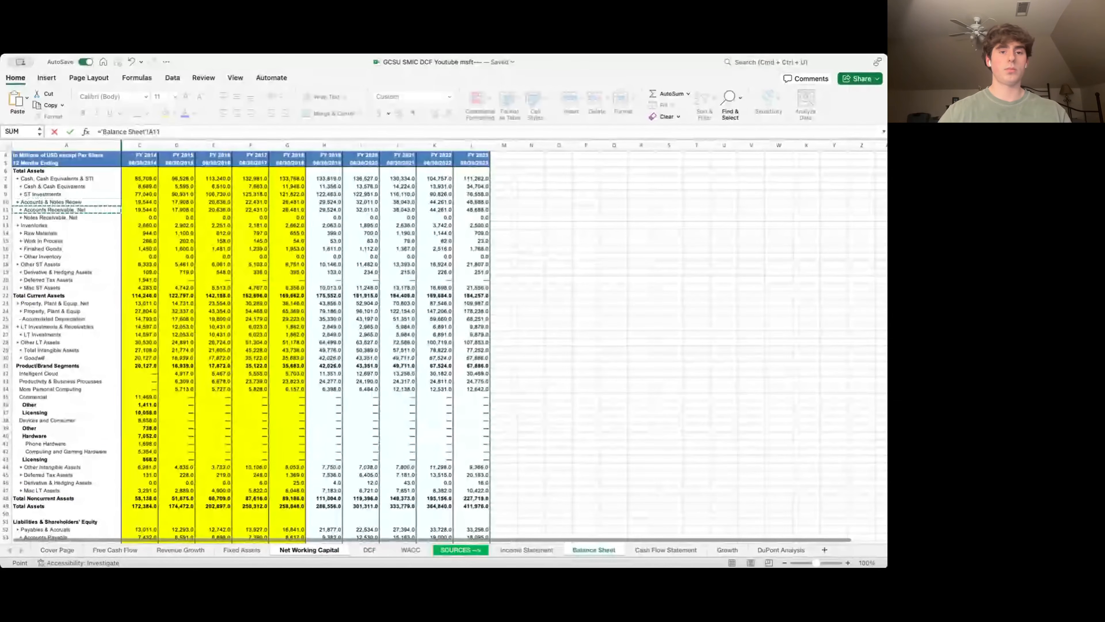
{"action": "key", "text": "Right"}
{"action": "key", "text": "Right"}
{"action": "key", "text": "Right"}
{"action": "key", "text": "Right"}
{"action": "key", "text": "Right"}
{"action": "key", "text": "Right"}
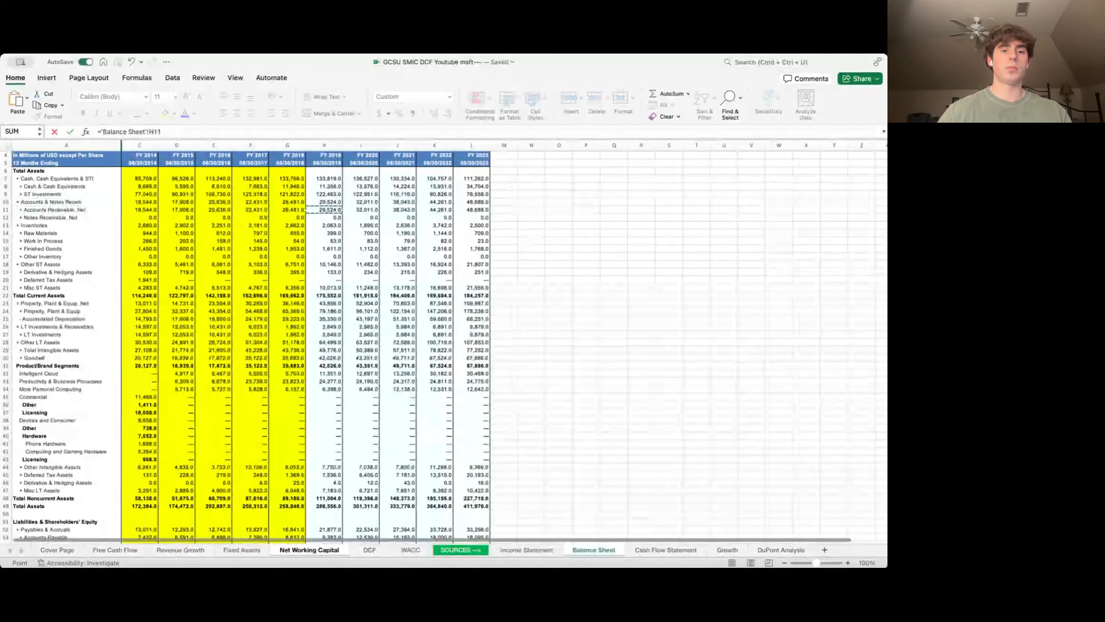
{"action": "key", "text": "Return"}
{"action": "key", "text": "shift+Right"}
{"action": "key", "text": "shift+Right"}
{"action": "key", "text": "shift+Right"}
{"action": "key", "text": "shift+Right"}
{"action": "key", "text": "ctrl+r"}
- Link 2019A–2023A Inventory to ='Balance Sheet'!H13 across C5:G5
{"action": "key", "text": "Down"}
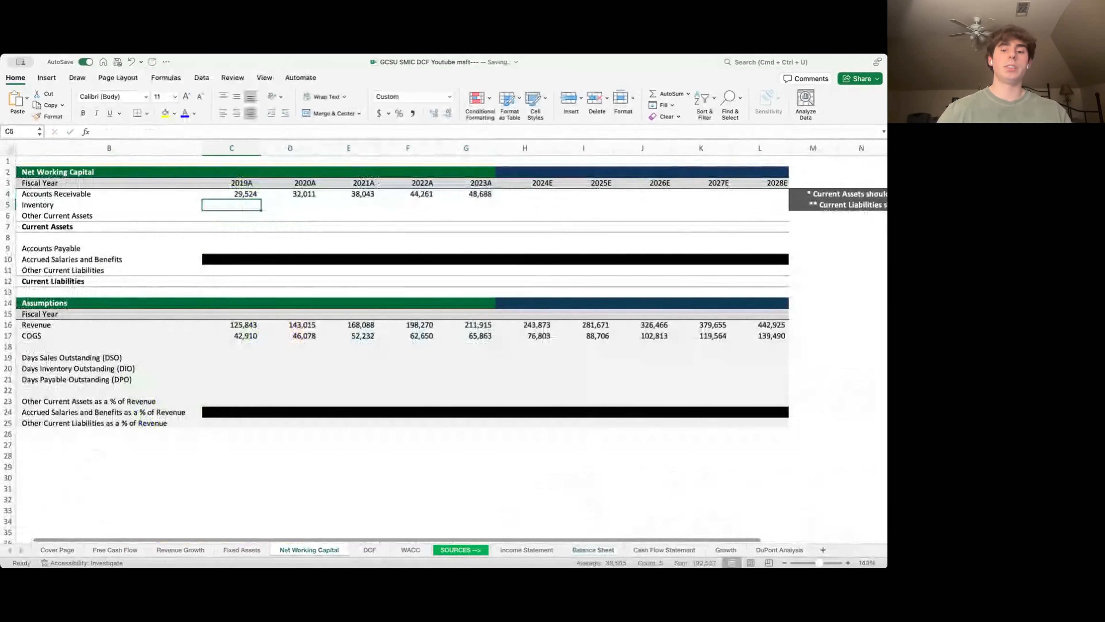
{"action": "type", "text": "="}
{"action": "key", "text": "ctrl+Page_Down"}
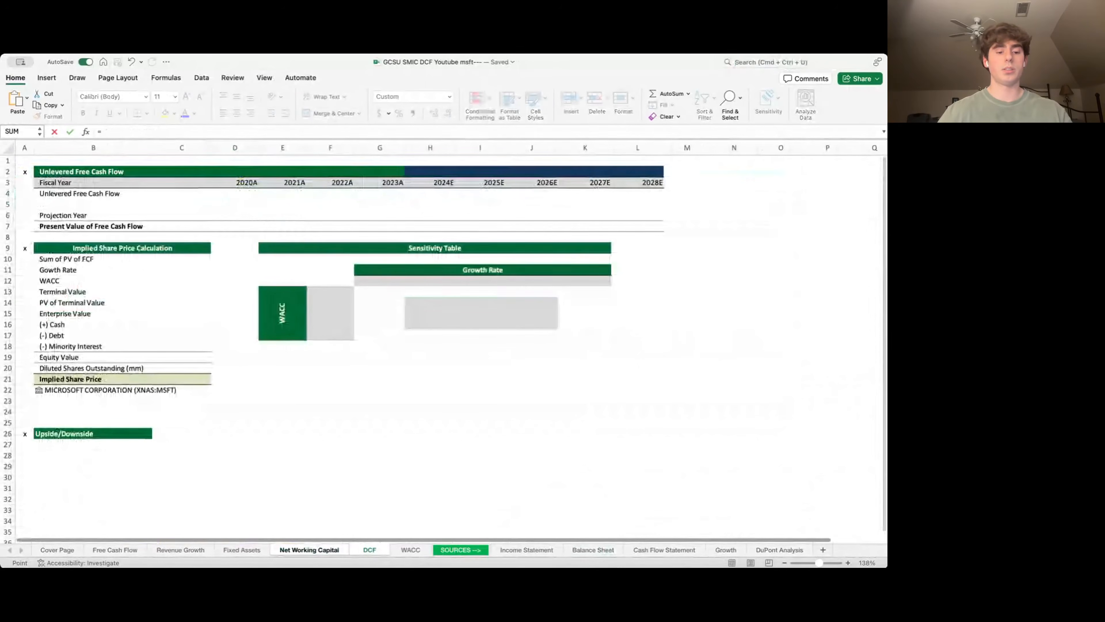
{"action": "key", "text": "ctrl+Page_Down"}
{"action": "key", "text": "ctrl+Page_Down"}
{"action": "key", "text": "ctrl+Page_Down"}
{"action": "key", "text": "ctrl+Page_Down"}
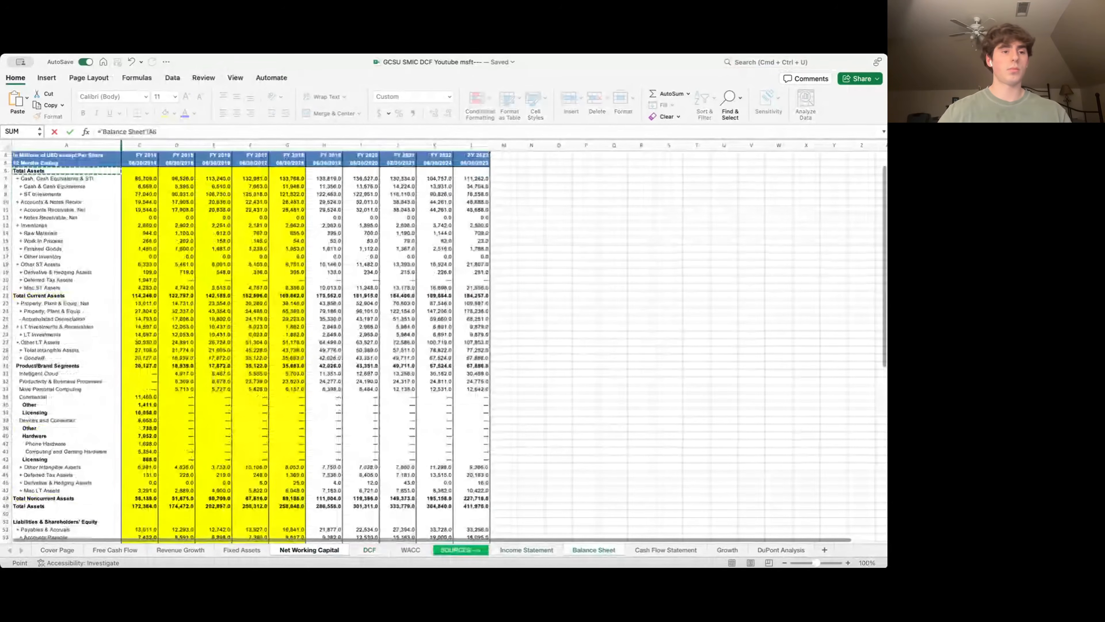
{"action": "key", "text": "Down"}
{"action": "key", "text": "Down"}
{"action": "key", "text": "Down"}
{"action": "key", "text": "Down"}
{"action": "key", "text": "Down"}
{"action": "key", "text": "Down"}
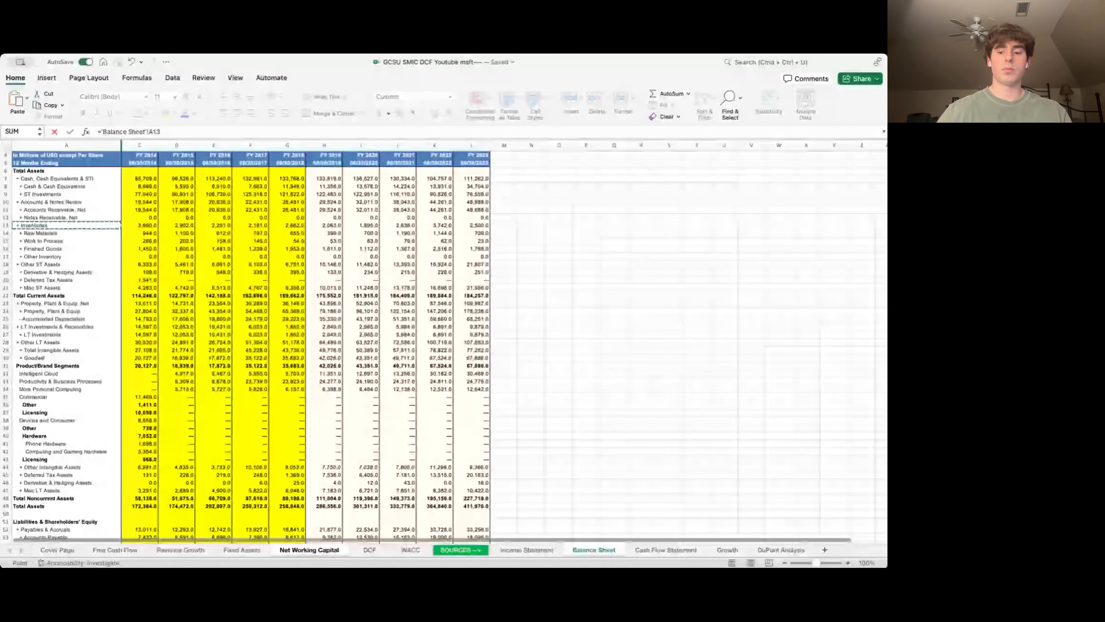
{"action": "key", "text": "Right"}
{"action": "key", "text": "Right"}
{"action": "key", "text": "Right"}
{"action": "key", "text": "Right"}
{"action": "key", "text": "Right"}
{"action": "key", "text": "Right"}
{"action": "key", "text": "Return"}
{"action": "key", "text": "Up"}
{"action": "key", "text": "shift+Right"}
{"action": "key", "text": "shift+Right"}
{"action": "key", "text": "shift+Right"}
{"action": "key", "text": "shift+Right"}
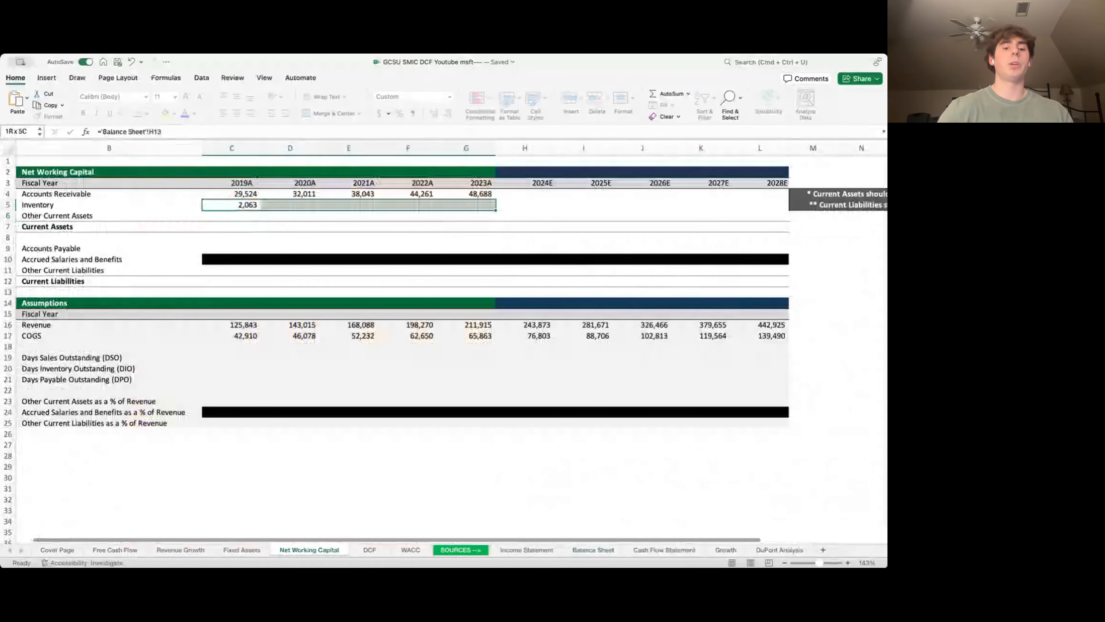
{"action": "key", "text": "ctrl+r"}
{"action": "key", "text": "Down"}
{"action": "key", "text": "Left"}
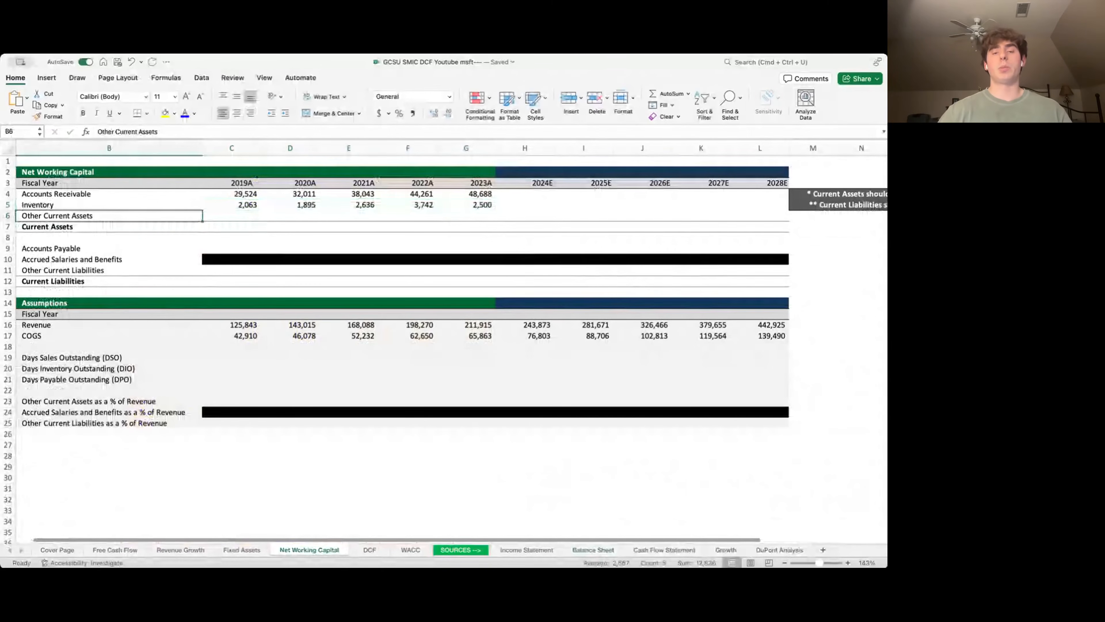
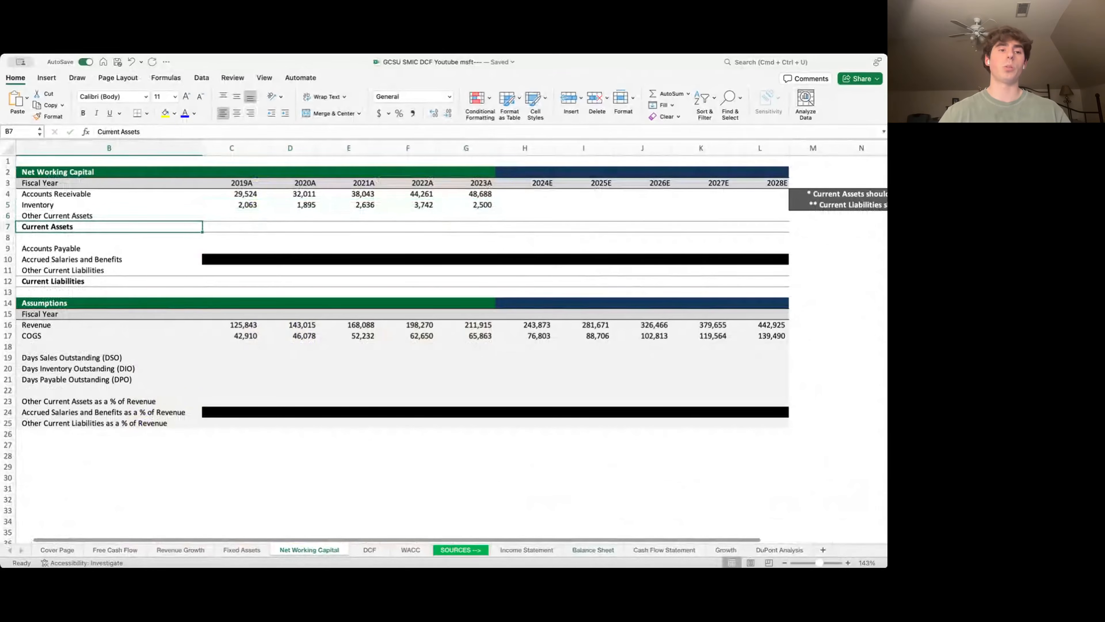
- Link 2019A–2023A Current Assets to ='Balance Sheet'!H22-'Balance Sheet'!H7 across C7:G7
{"action": "key", "text": "Up"}
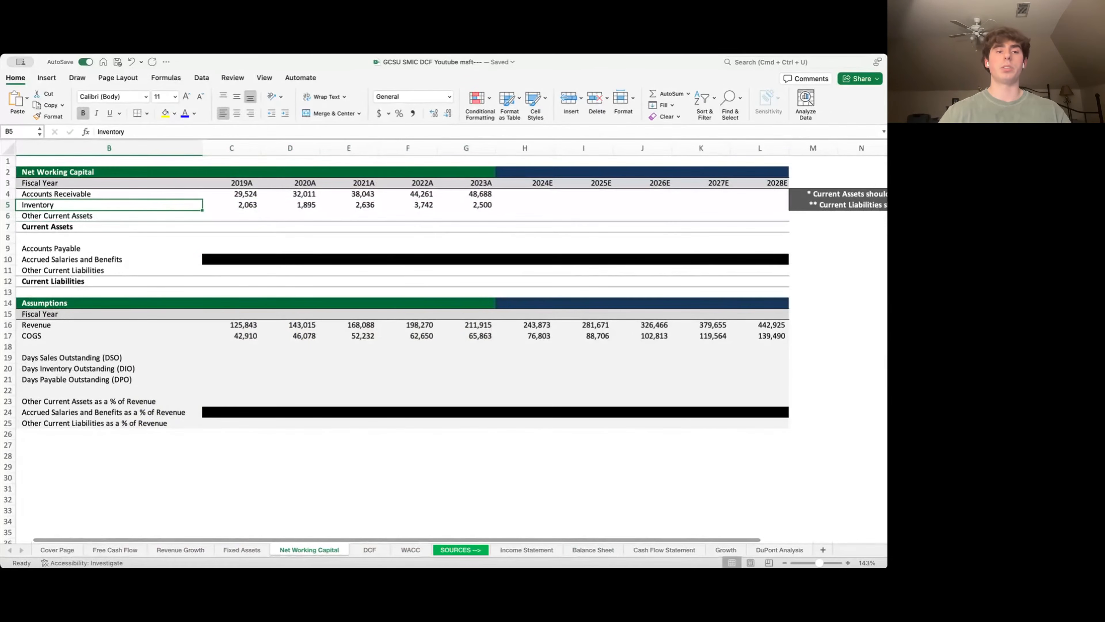
{"action": "key", "text": "Down"}
{"action": "key", "text": "Down"}
{"action": "key", "text": "Right"}
{"action": "type", "text": "="}
{"action": "key", "text": "ctrl+Page_Down"}
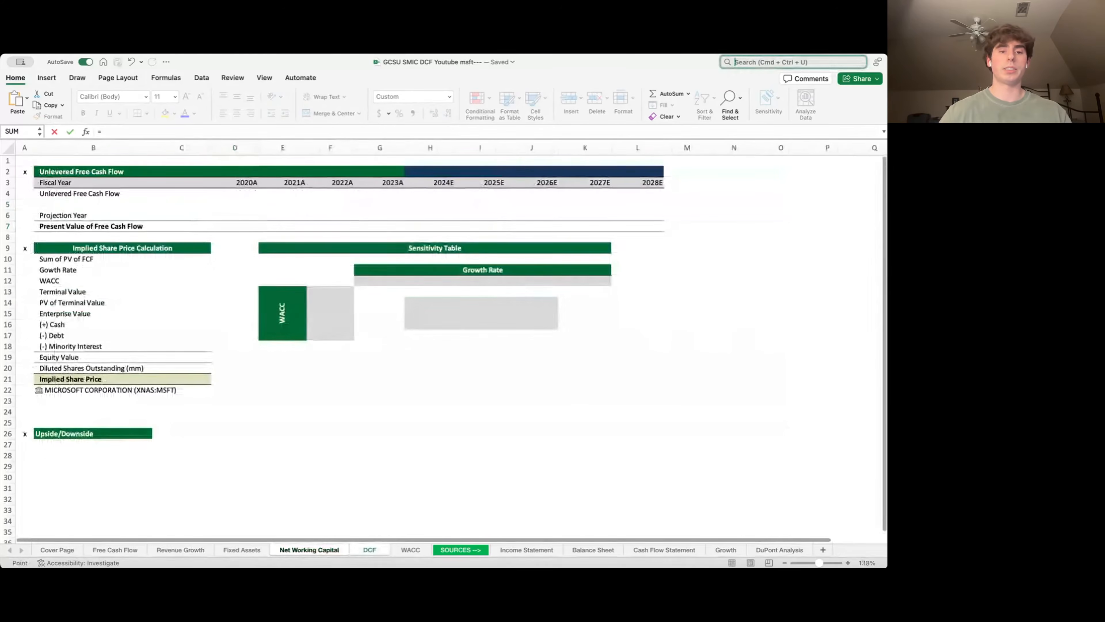
{"action": "key", "text": "ctrl+Page_Down"}
{"action": "key", "text": "ctrl+Page_Down"}
{"action": "key", "text": "ctrl+Page_Down"}
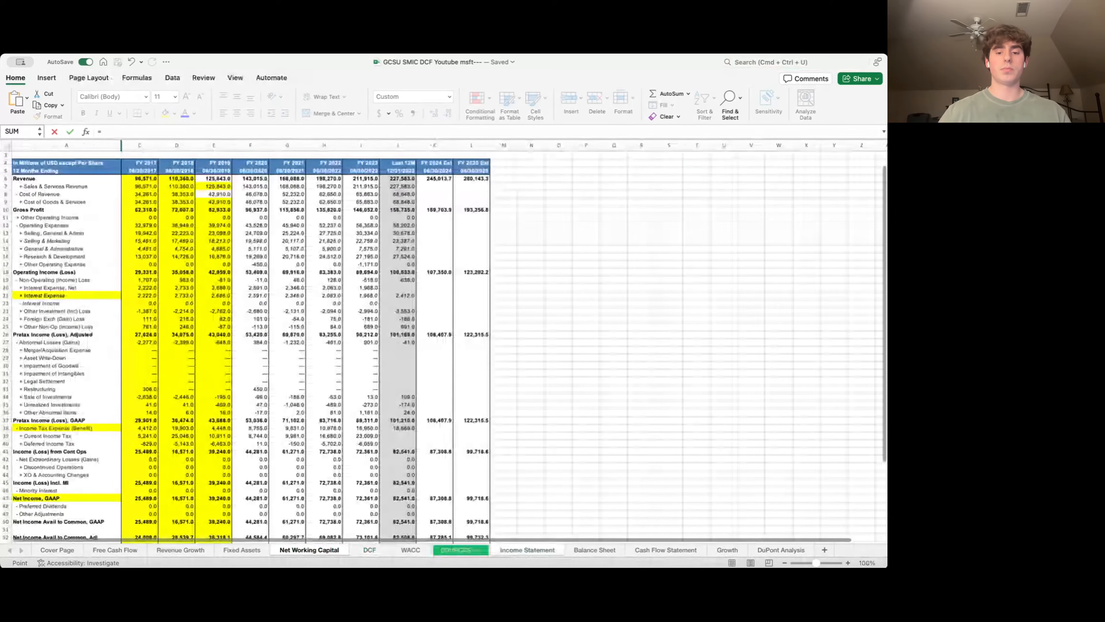
{"action": "key", "text": "ctrl+Page_Down"}
{"action": "key", "text": "Down"}
{"action": "key", "text": "Down"}
{"action": "key", "text": "Down"}
{"action": "key", "text": "Down"}
{"action": "key", "text": "Down"}
{"action": "key", "text": "Down"}
{"action": "key", "text": "Down"}
{"action": "key", "text": "Down"}
{"action": "key", "text": "Down"}
{"action": "key", "text": "Down"}
{"action": "key", "text": "Down"}
{"action": "key", "text": "Down"}
{"action": "key", "text": "Down"}
{"action": "key", "text": "Down"}
{"action": "key", "text": "Down"}
{"action": "key", "text": "Down"}
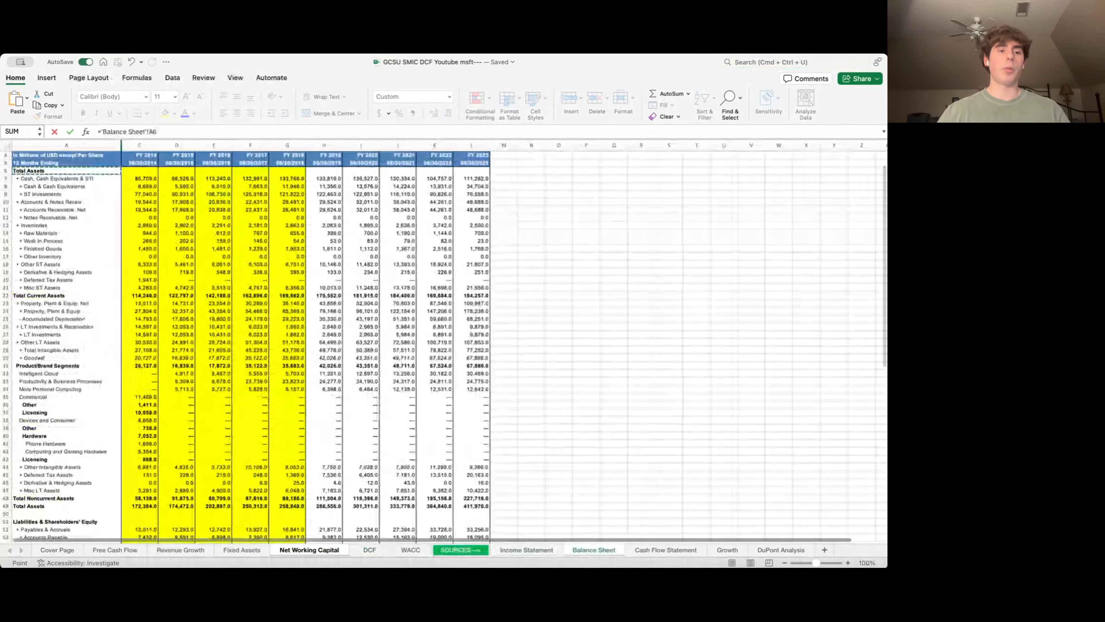
{"action": "key", "text": "Right"}
{"action": "key", "text": "Right"}
{"action": "key", "text": "Right"}
{"action": "key", "text": "Right"}
{"action": "key", "text": "Right"}
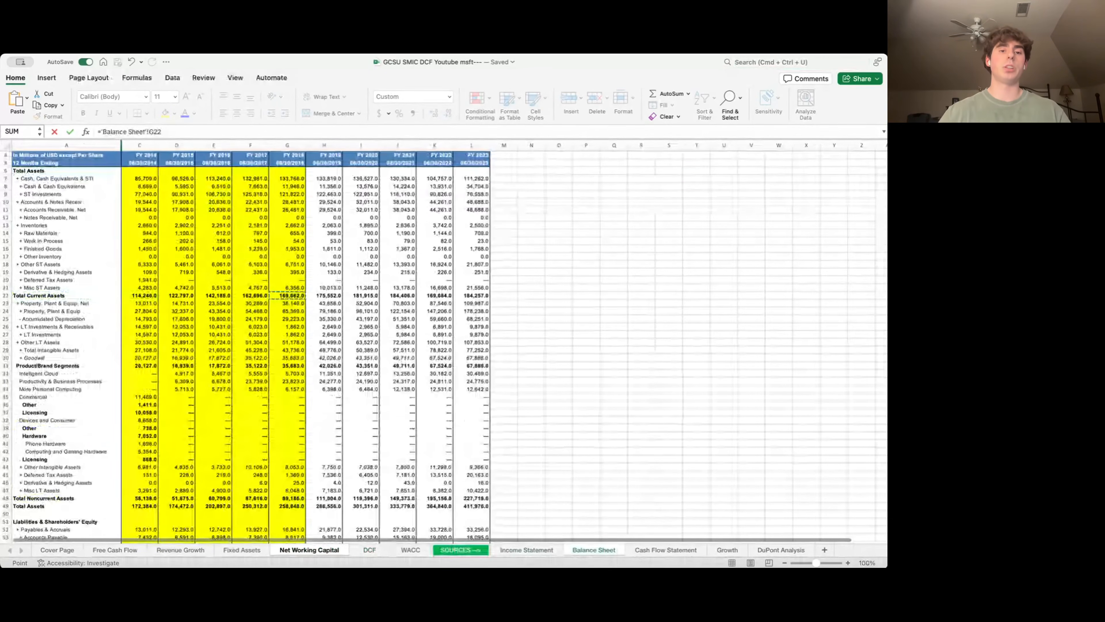
{"action": "key", "text": "Right"}
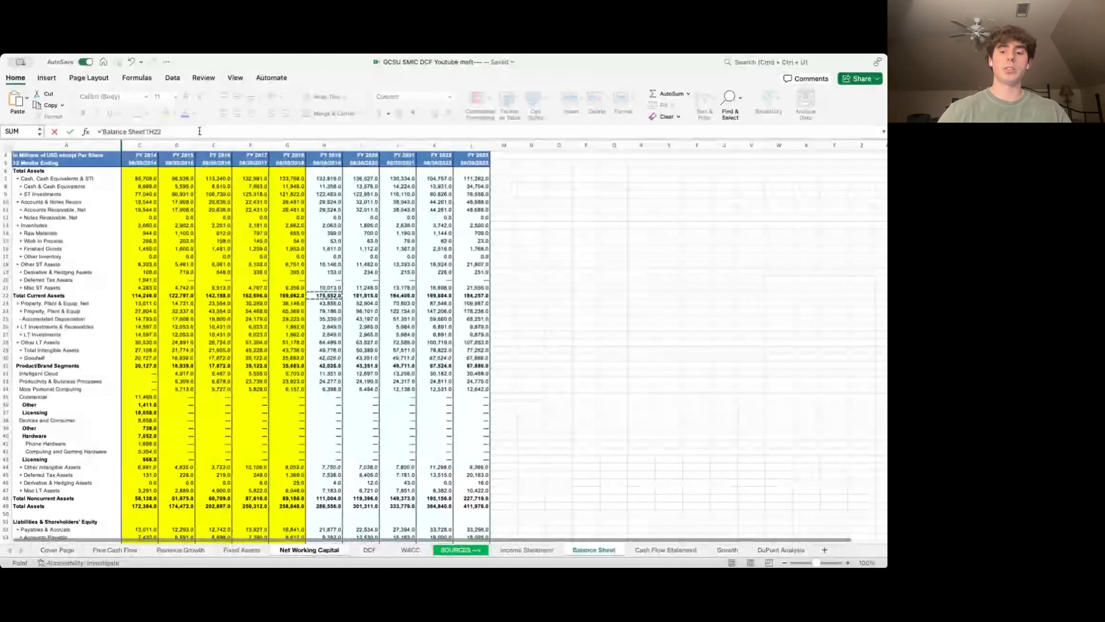
{"action": "type", "text": "-"}
{"action": "left_click", "coordinate": [322, 178]}
{"action": "key", "text": "Return"}
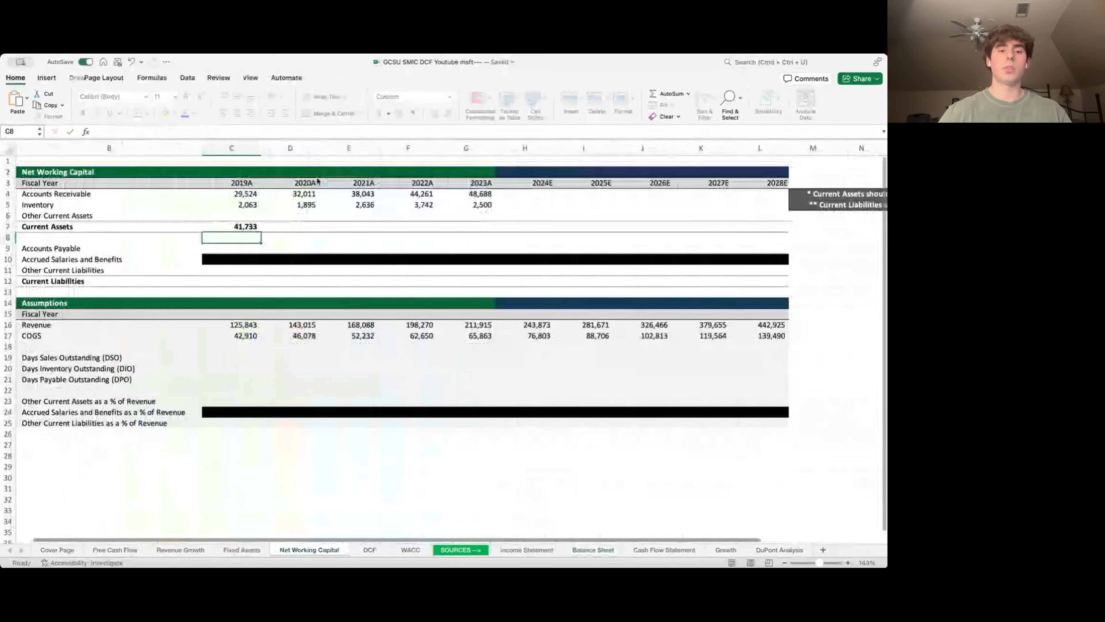
{"action": "key", "text": "Up"}
{"action": "key", "text": "shift+Right"}
{"action": "key", "text": "shift+Right"}
{"action": "key", "text": "shift+Right"}
{"action": "key", "text": "shift+Right"}
{"action": "key", "text": "ctrl+r"}
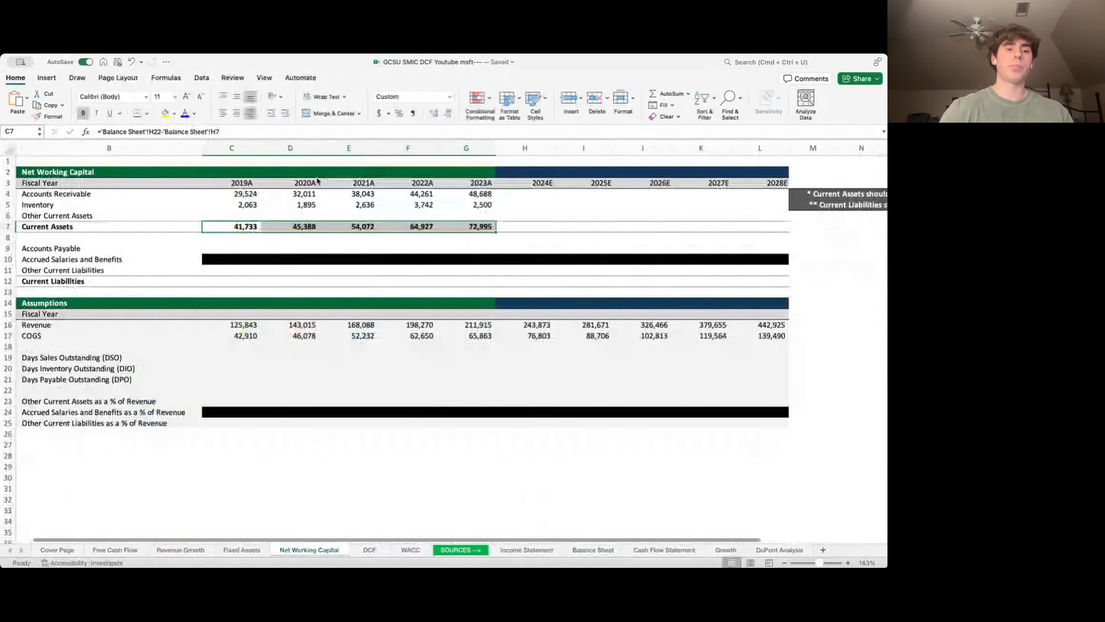
- Enter =C7-C5-C4 in C6 for 2019A Other Current Assets
{"action": "key", "text": "Up"}
{"action": "type", "text": "="}
{"action": "key", "text": "Down"}
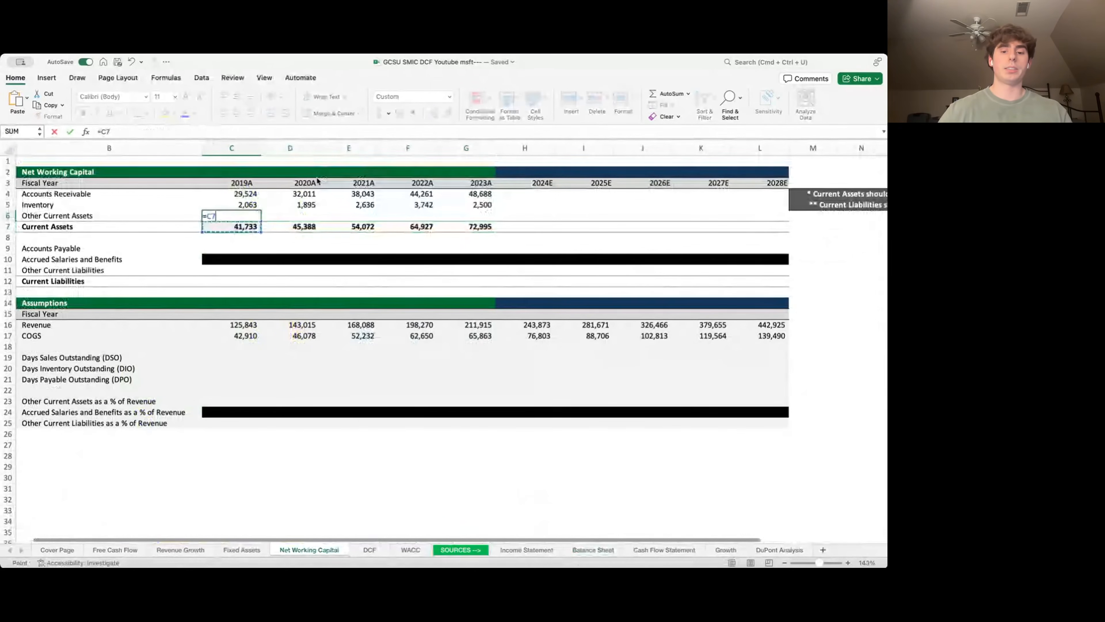
{"action": "type", "text": "-"}
{"action": "key", "text": "Up"}
{"action": "key", "text": "Up"}
{"action": "key", "text": "Down"}
{"action": "type", "text": "-"}
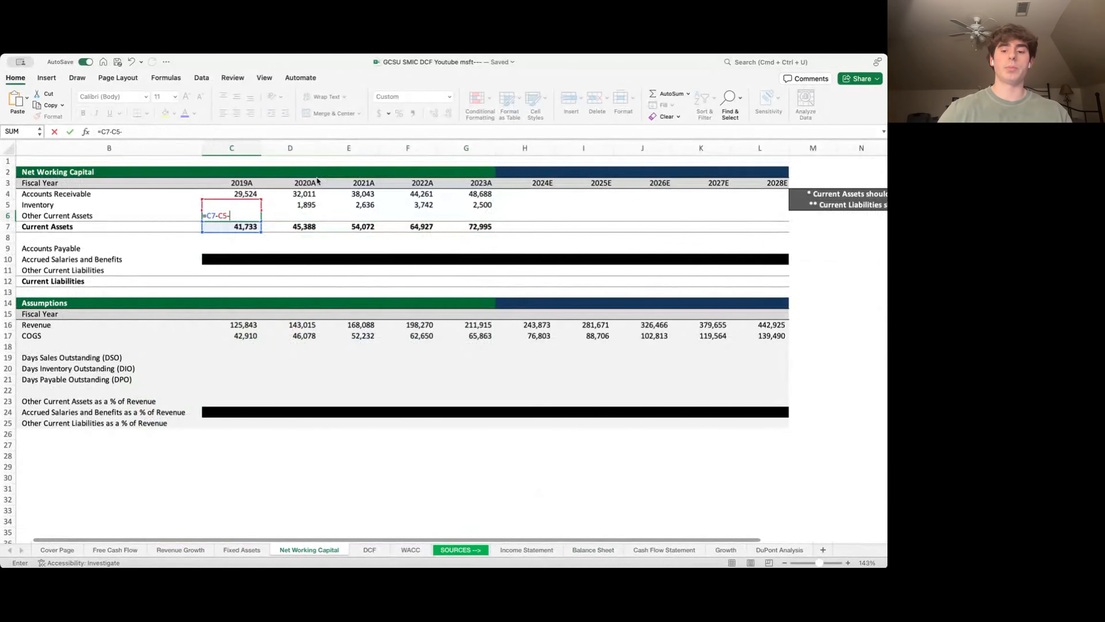
{"action": "key", "text": "Up"}
{"action": "key", "text": "Up"}
{"action": "key", "text": "Return"}
- Undo the stray 'rz' entry and fill Other Current Assets right to 2023A (10,146 to 21,807)
{"action": "key", "text": "Up"}
{"action": "key", "text": "shift+Right"}
{"action": "key", "text": "shift+Right"}
{"action": "key", "text": "shift+Right"}
{"action": "key", "text": "shift+Right"}
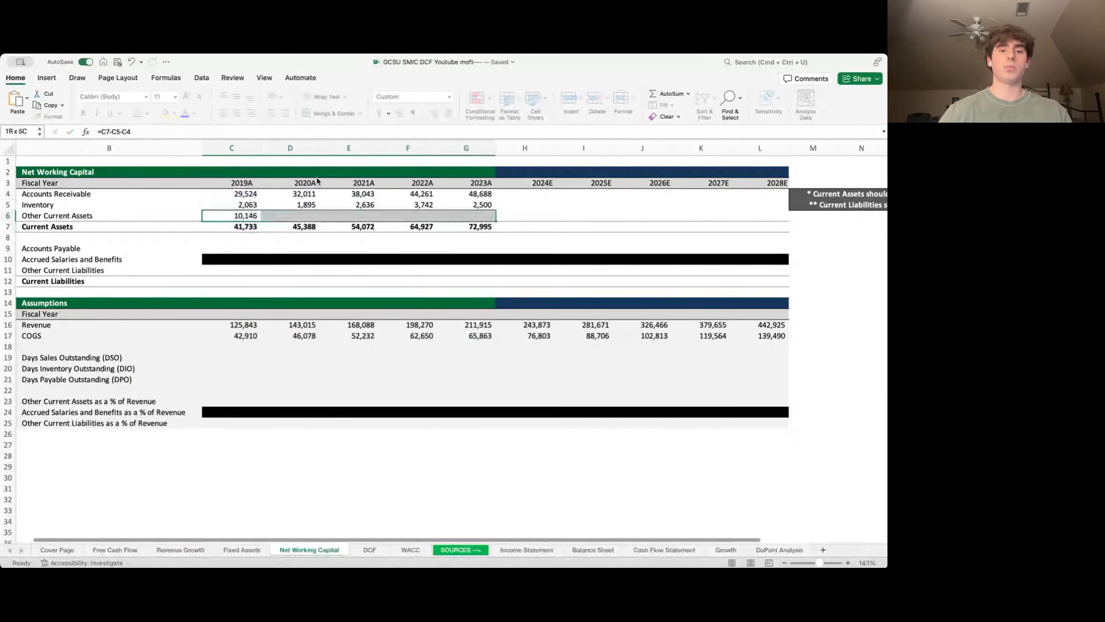
{"action": "type", "text": "r"}
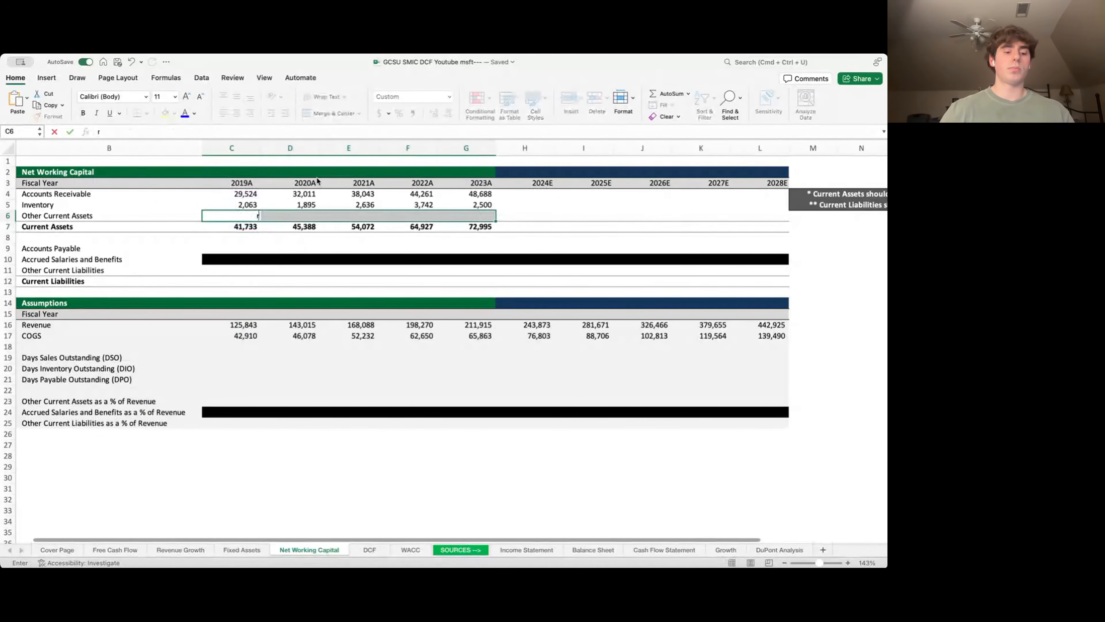
{"action": "type", "text": "z"}
{"action": "key", "text": "super+z"}
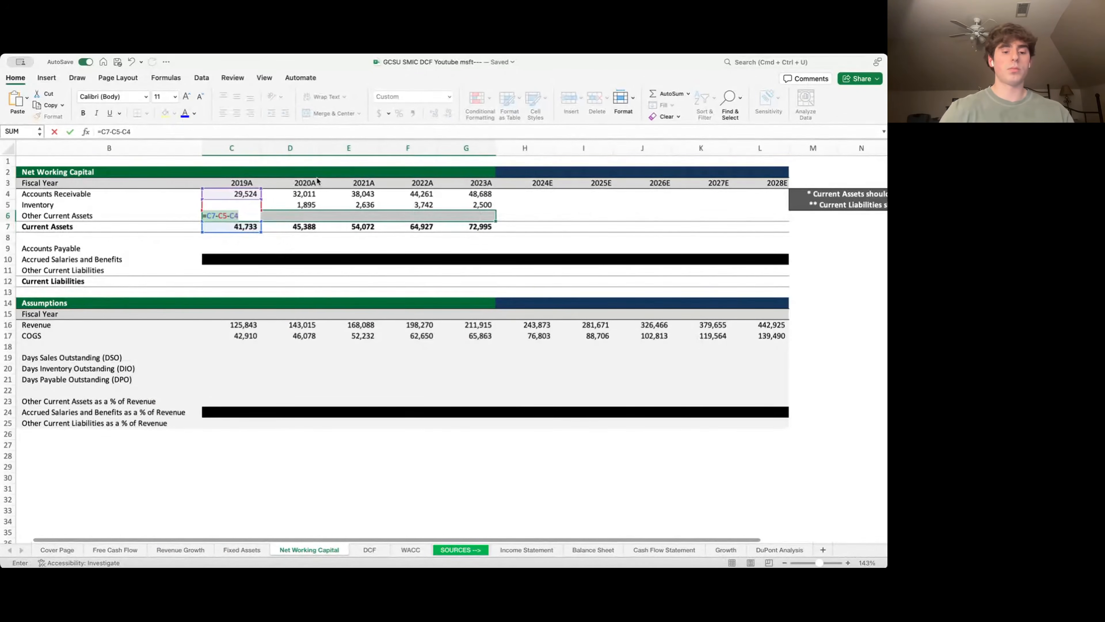
{"action": "key", "text": "Return"}
{"action": "key", "text": "Up"}
{"action": "key", "text": "Left"}
{"action": "key", "text": "Down"}
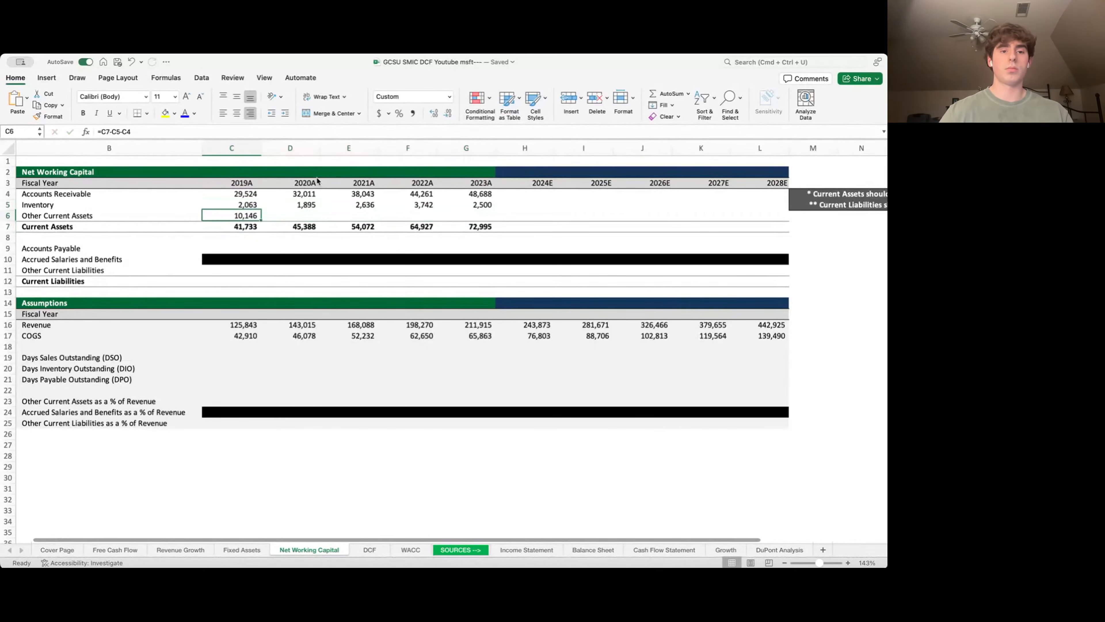
{"action": "key", "text": "shift+Right"}
{"action": "key", "text": "shift+Right"}
{"action": "key", "text": "shift+Right"}
{"action": "key", "text": "shift+Right"}
{"action": "key", "text": "super+r"}
{"action": "key", "text": "Down"}
{"action": "key", "text": "Down"}
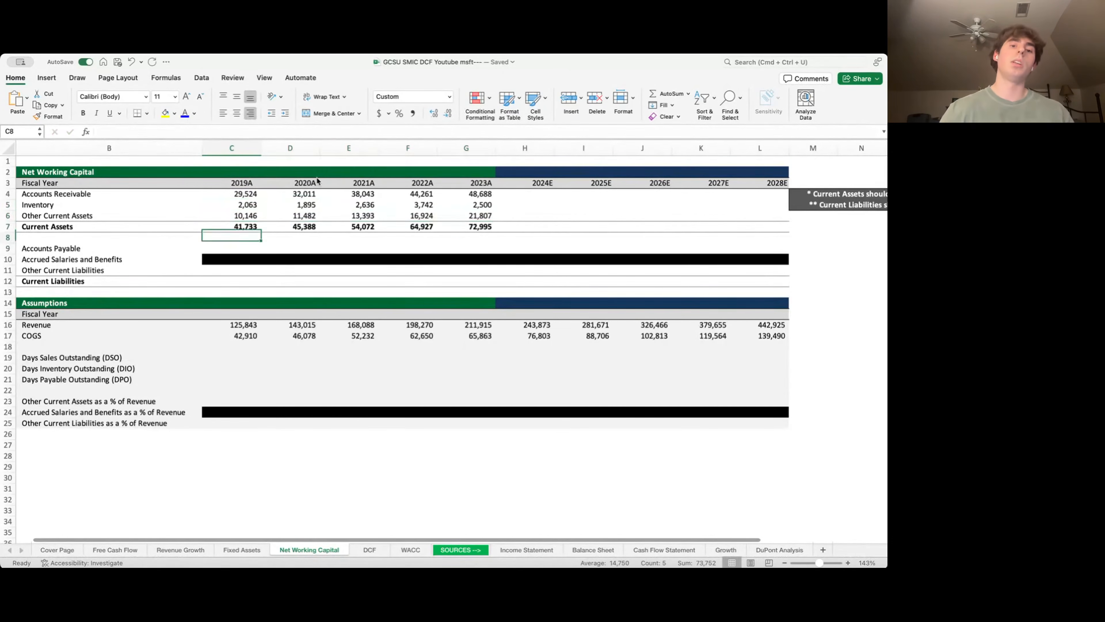
{"action": "key", "text": "Down"}
{"action": "key", "text": "Left"}
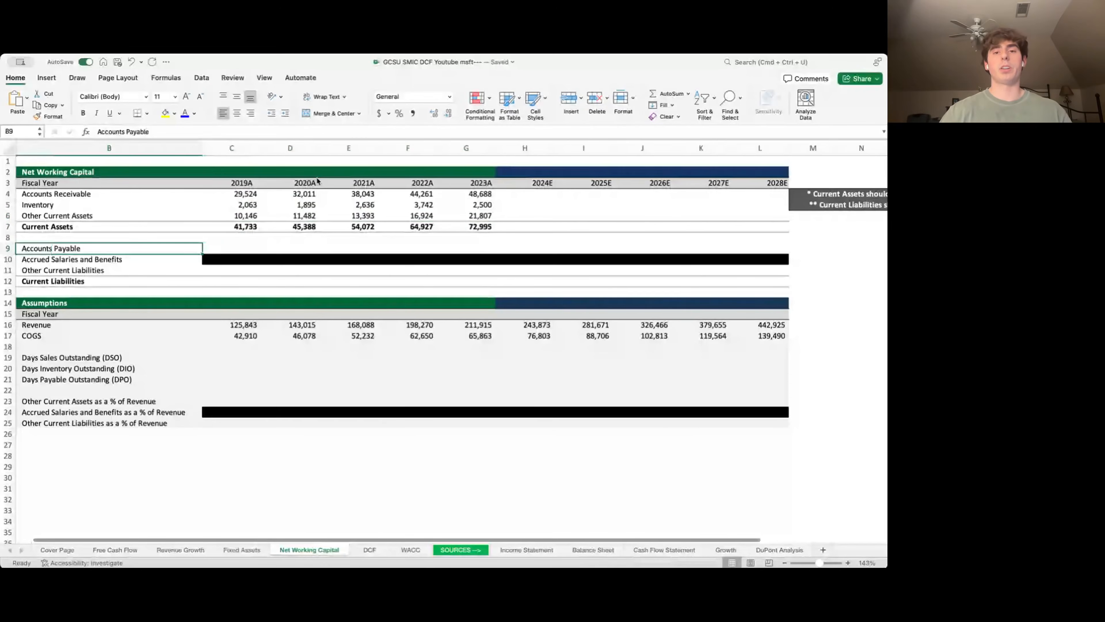
- Link 2019A–2023A Accounts Payable to the Balance Sheet accounts payable line
{"action": "key", "text": "Right"}
{"action": "type", "text": "="}
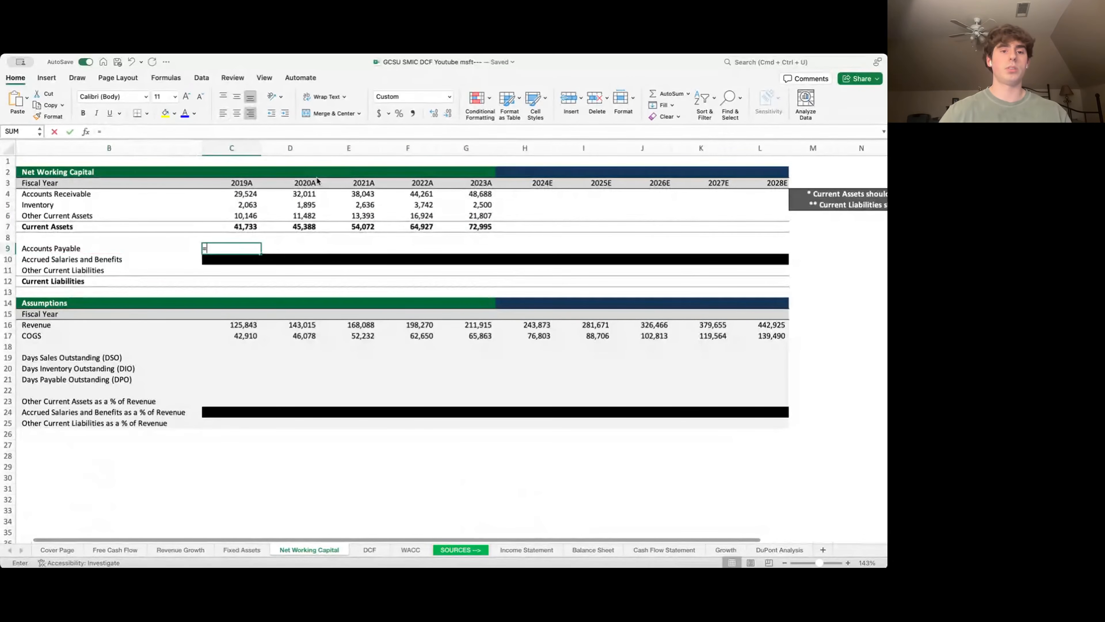
{"action": "key", "text": "BackSpace"}
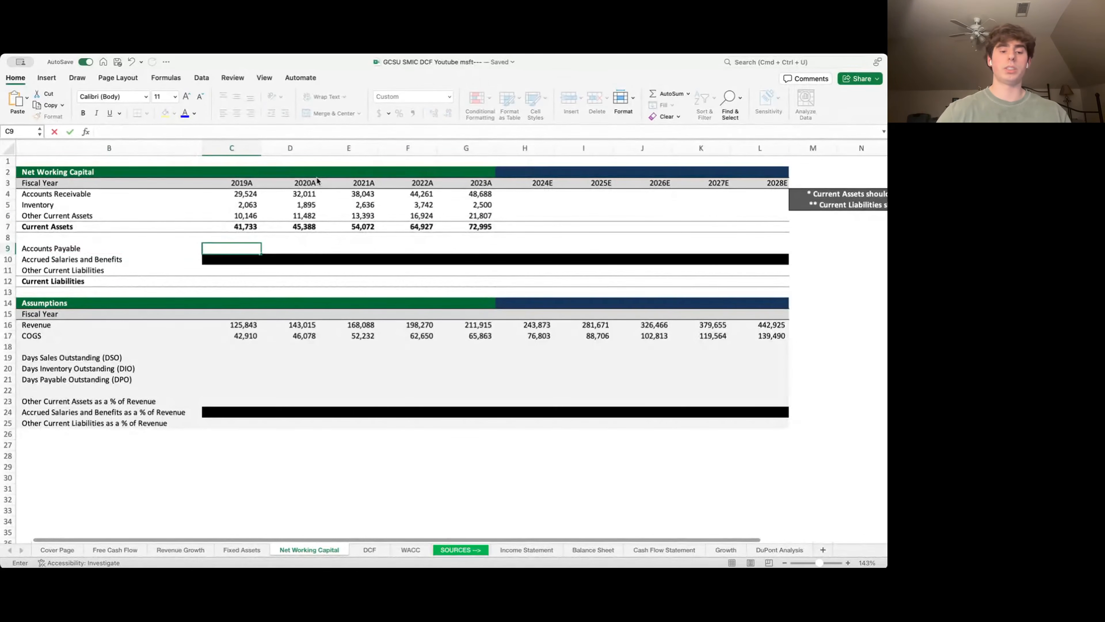
{"action": "type", "text": "="}
{"action": "key", "text": "ctrl+Page_Down"}
{"action": "key", "text": "ctrl+Page_Down"}
{"action": "key", "text": "ctrl+Page_Down"}
{"action": "key", "text": "ctrl+Page_Down"}
{"action": "key", "text": "ctrl+Page_Down"}
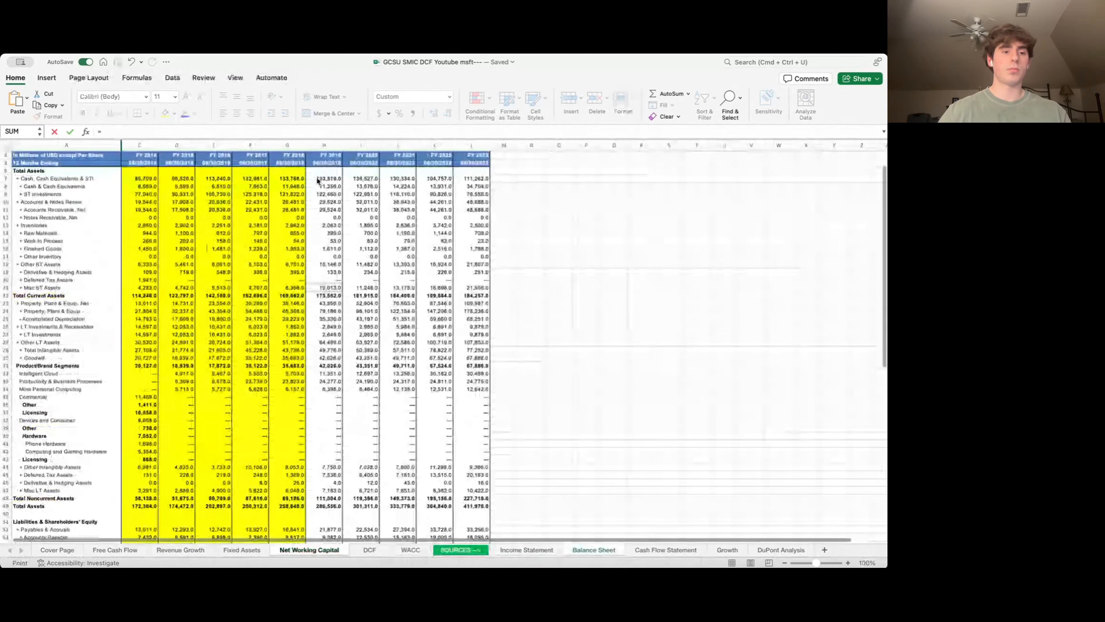
{"action": "key", "text": "Down"}
{"action": "key", "text": "Down"}
{"action": "key", "text": "Down"}
{"action": "key", "text": "Down"}
{"action": "key", "text": "Down"}
{"action": "key", "text": "super+Down"}
{"action": "key", "text": "Down"}
{"action": "key", "text": "Down"}
{"action": "key", "text": "Down"}
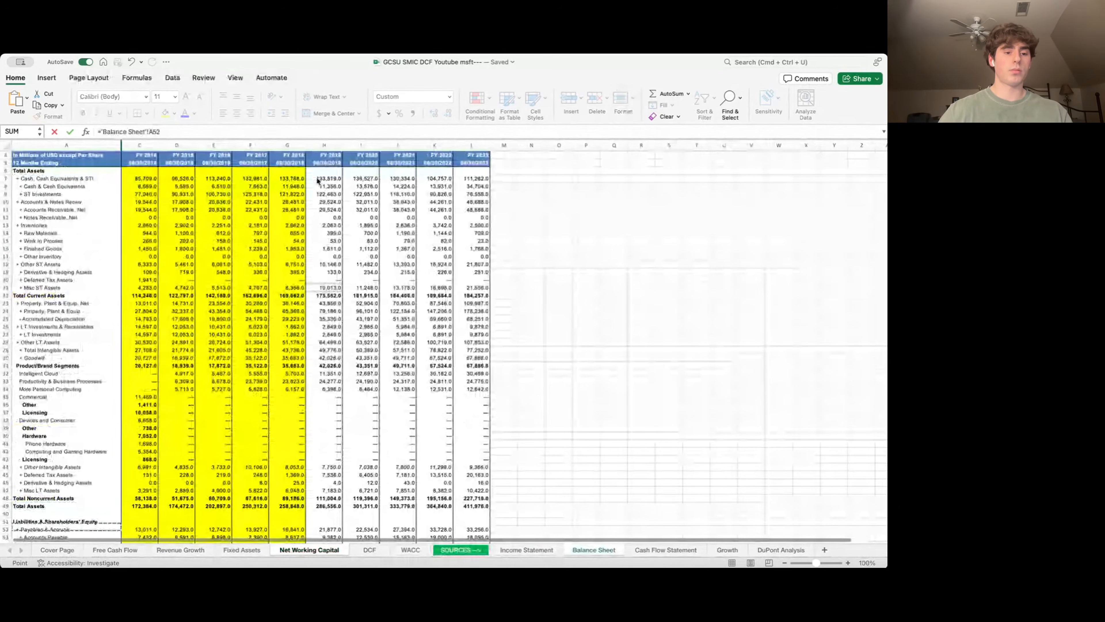
{"action": "key", "text": "Down"}
{"action": "key", "text": "Right"}
{"action": "key", "text": "Right"}
{"action": "key", "text": "Right"}
{"action": "key", "text": "Right"}
{"action": "key", "text": "Right"}
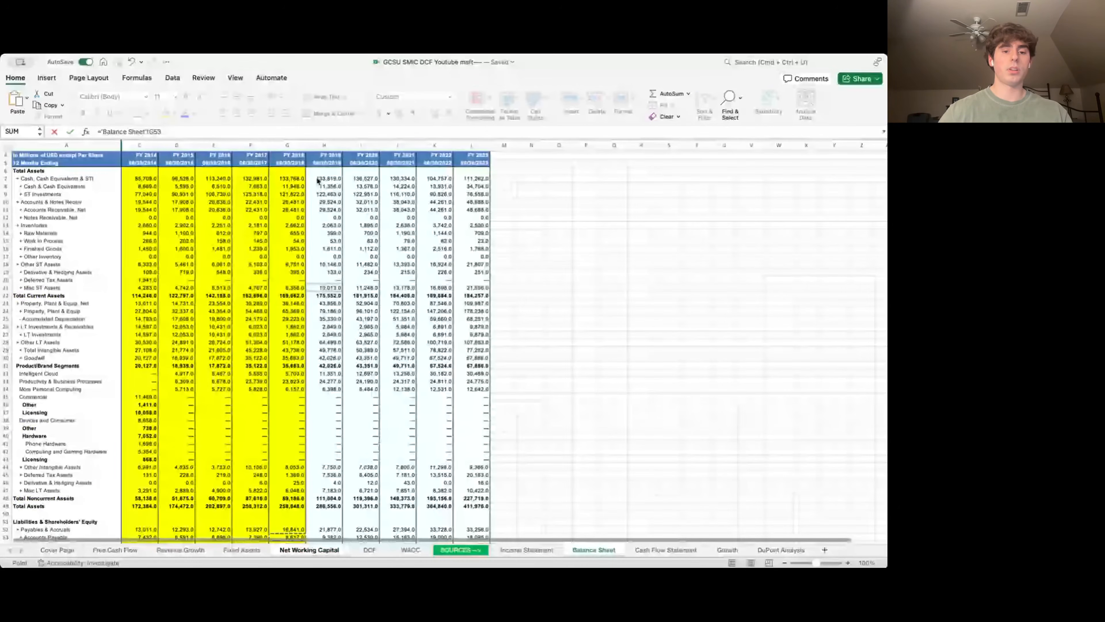
{"action": "key", "text": "Right"}
{"action": "key", "text": "Return"}
{"action": "key", "text": "Up"}
{"action": "key", "text": "shift+Right"}
{"action": "key", "text": "shift+Right"}
{"action": "key", "text": "shift+Right"}
{"action": "key", "text": "shift+Right"}
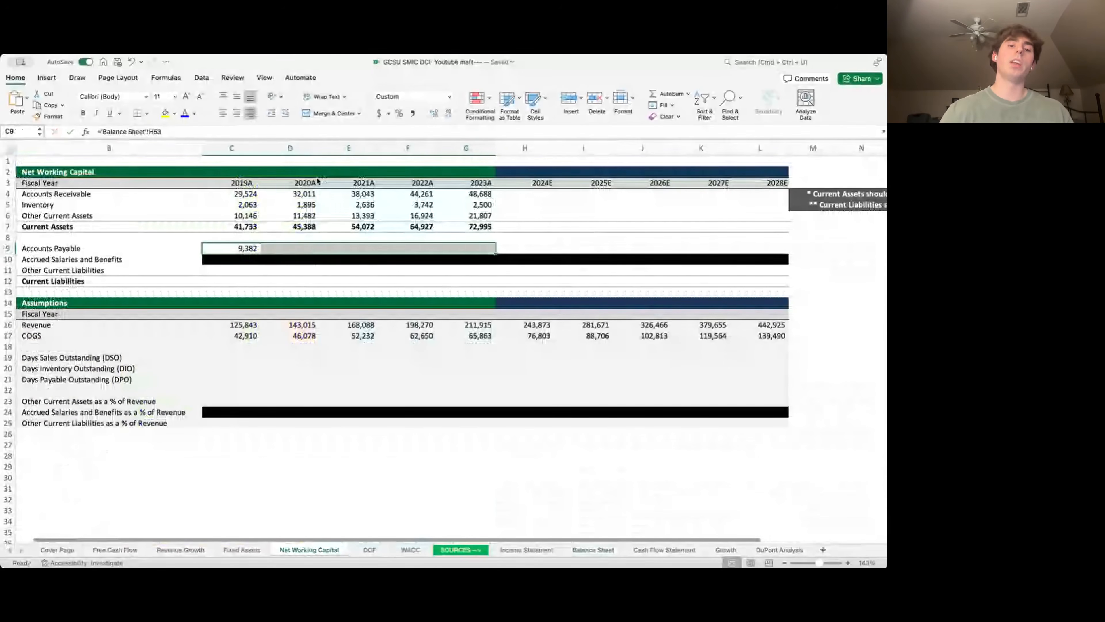
{"action": "key", "text": "super+r"}
- Start the 2019A Current Liabilities formula referencing Balance Sheet total current liabilities ('Balance Sheet'!H68)
{"action": "key", "text": "Down"}
{"action": "key", "text": "Left"}
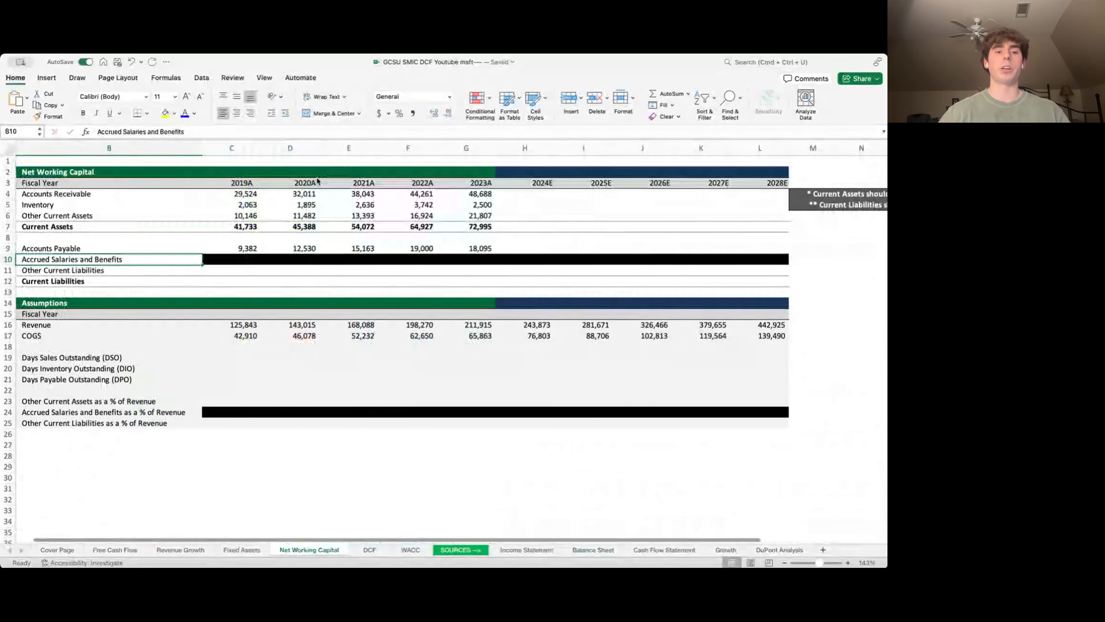
{"action": "key", "text": "Down"}
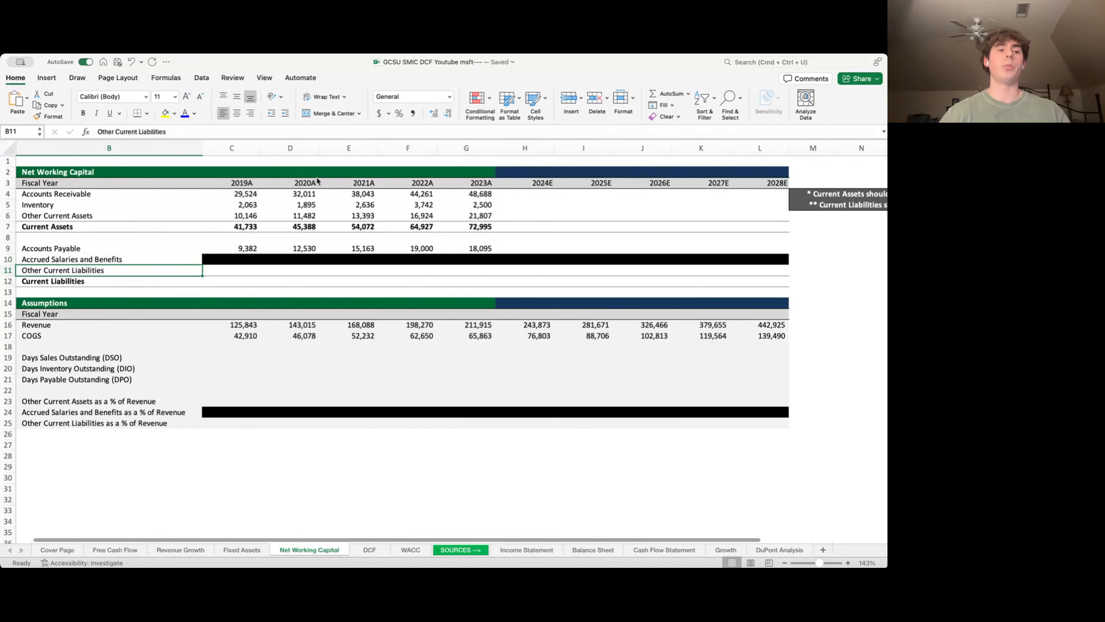
{"action": "key", "text": "Down"}
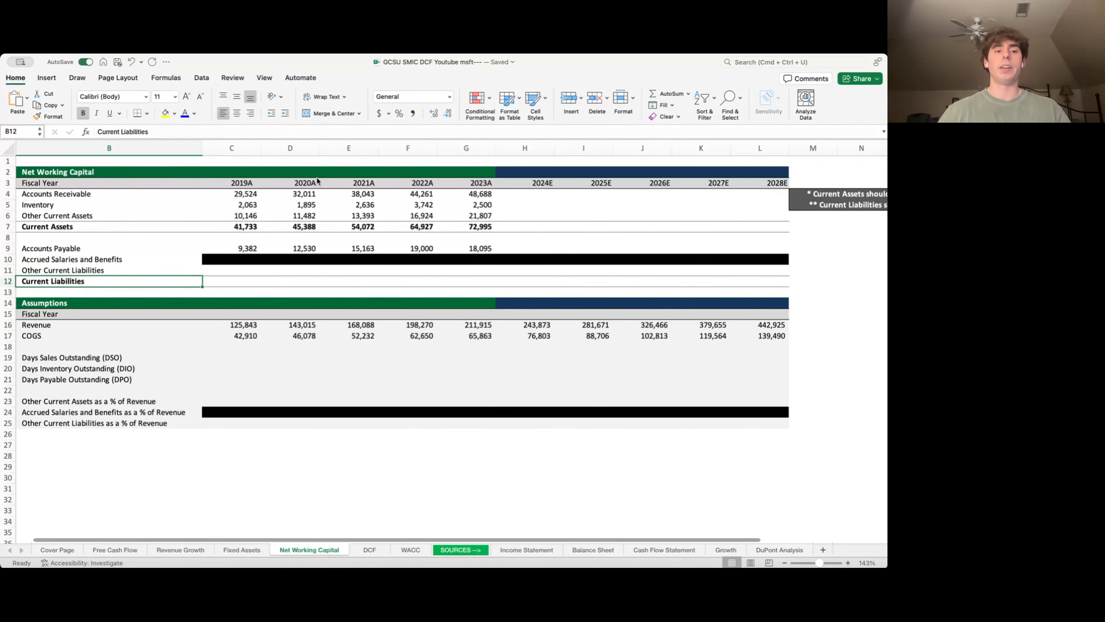
{"action": "key", "text": "Up"}
{"action": "key", "text": "Up"}
{"action": "key", "text": "Up"}
{"action": "key", "text": "Right"}
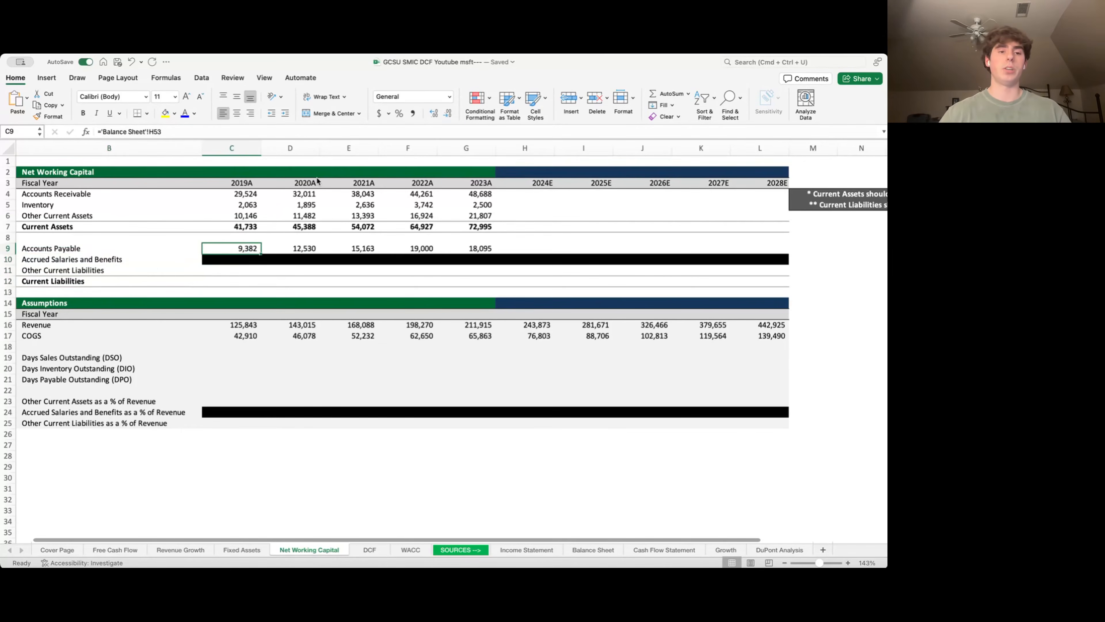
{"action": "key", "text": "Down"}
{"action": "key", "text": "Down"}
{"action": "key", "text": "Down"}
{"action": "type", "text": "="}
{"action": "key", "text": "ctrl+Page_Down"}
{"action": "key", "text": "ctrl+Page_Down"}
{"action": "key", "text": "ctrl+Page_Down"}
{"action": "key", "text": "ctrl+Page_Down"}
{"action": "key", "text": "ctrl+Page_Down"}
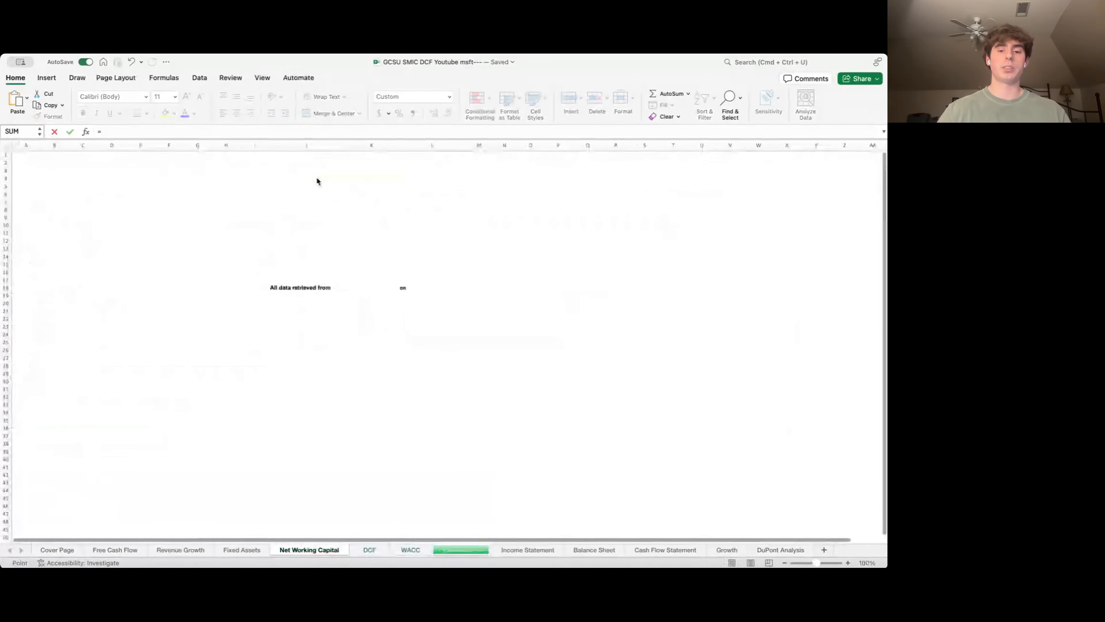
{"action": "key", "text": "Down"}
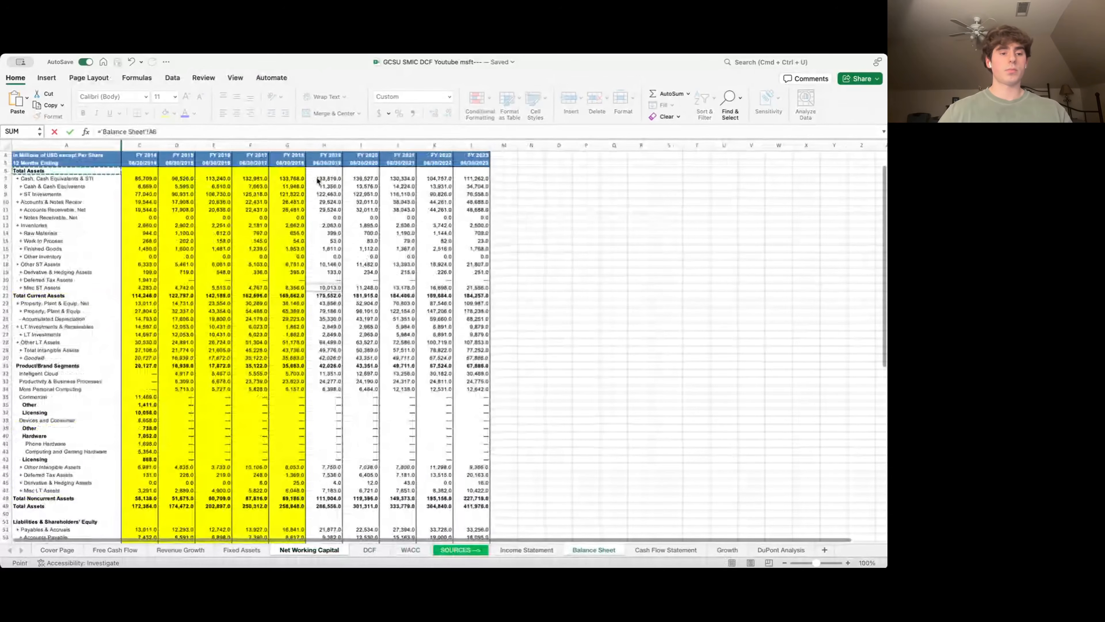
{"action": "key", "text": "super+Down"}
{"action": "key", "text": "super+Down"}
{"action": "key", "text": "super+Down"}
{"action": "key", "text": "Up"}
{"action": "key", "text": "Up"}
{"action": "key", "text": "Up"}
{"action": "key", "text": "Up"}
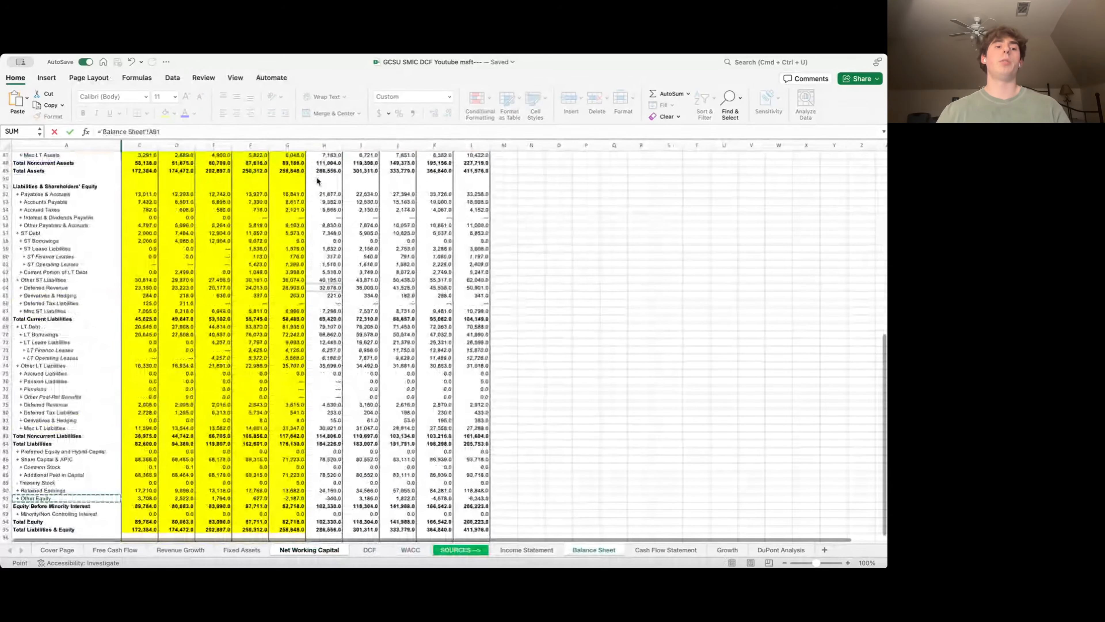
{"action": "key", "text": "Up"}
{"action": "key", "text": "Up"}
{"action": "key", "text": "Up"}
{"action": "key", "text": "Up"}
{"action": "key", "text": "Up"}
{"action": "key", "text": "Up"}
{"action": "key", "text": "Up"}
{"action": "key", "text": "Up"}
{"action": "key", "text": "Up"}
{"action": "key", "text": "Up"}
{"action": "key", "text": "Up"}
{"action": "key", "text": "Up"}
{"action": "key", "text": "Up"}
{"action": "key", "text": "Up"}
{"action": "key", "text": "Up"}
{"action": "key", "text": "Up"}
{"action": "key", "text": "Up"}
{"action": "key", "text": "Up"}
{"action": "key", "text": "Up"}
{"action": "key", "text": "Up"}
{"action": "key", "text": "Right"}
{"action": "key", "text": "Right"}
{"action": "key", "text": "Right"}
{"action": "key", "text": "Right"}
{"action": "key", "text": "Right"}
{"action": "key", "text": "Right"}
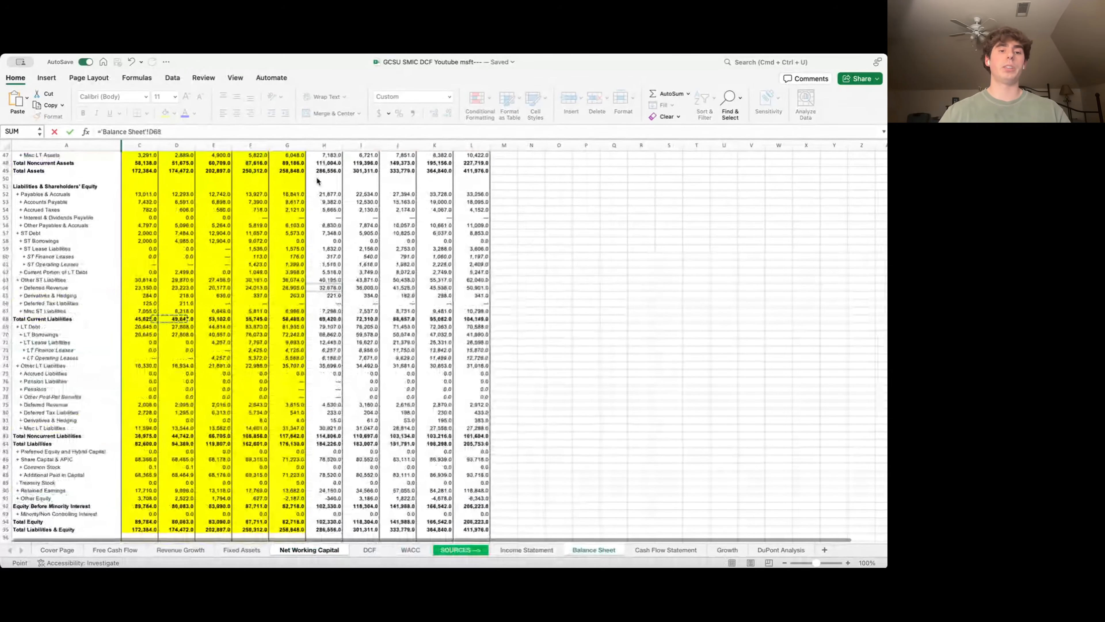
- Subtract 'Balance Sheet'!H57 and fill Current Liabilities across 2019A–2023A (62,072 to 95,296)
{"action": "left_click", "coordinate": [237, 133]}
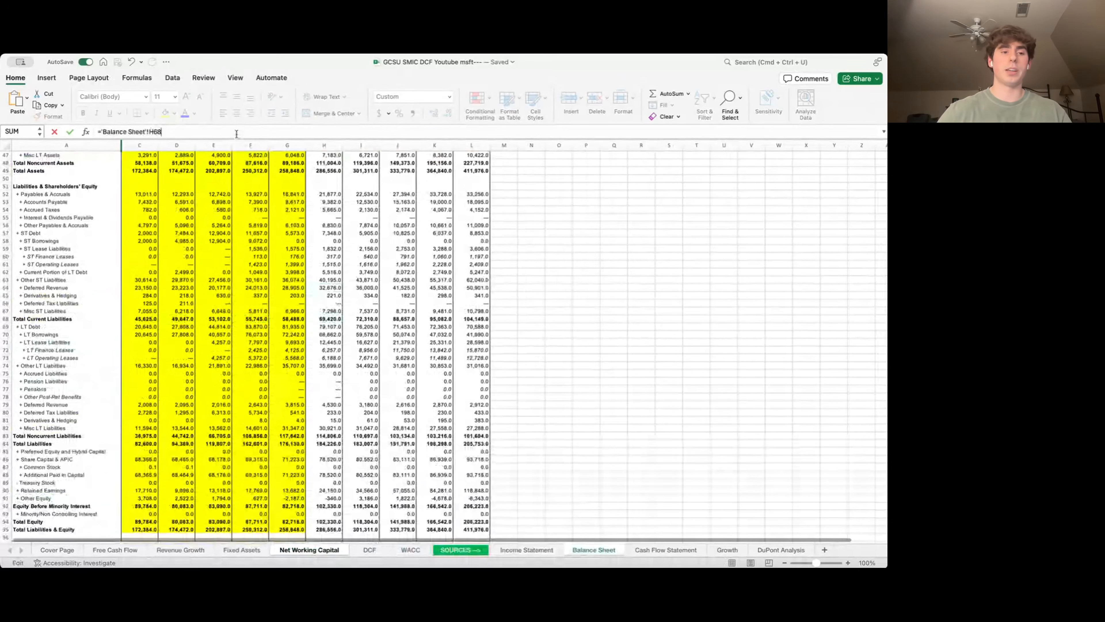
{"action": "type", "text": "-"}
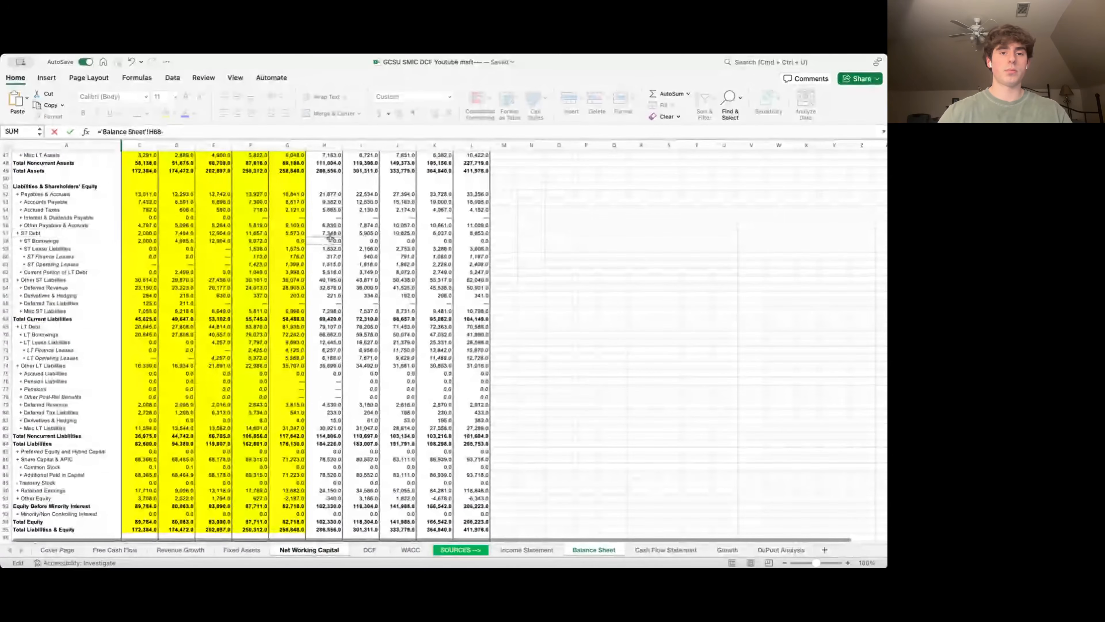
{"action": "left_click", "coordinate": [329, 234]}
{"action": "key", "text": "Return"}
{"action": "key", "text": "shift+Right"}
{"action": "key", "text": "shift+Right"}
{"action": "key", "text": "shift+Right"}
{"action": "key", "text": "shift+Right"}
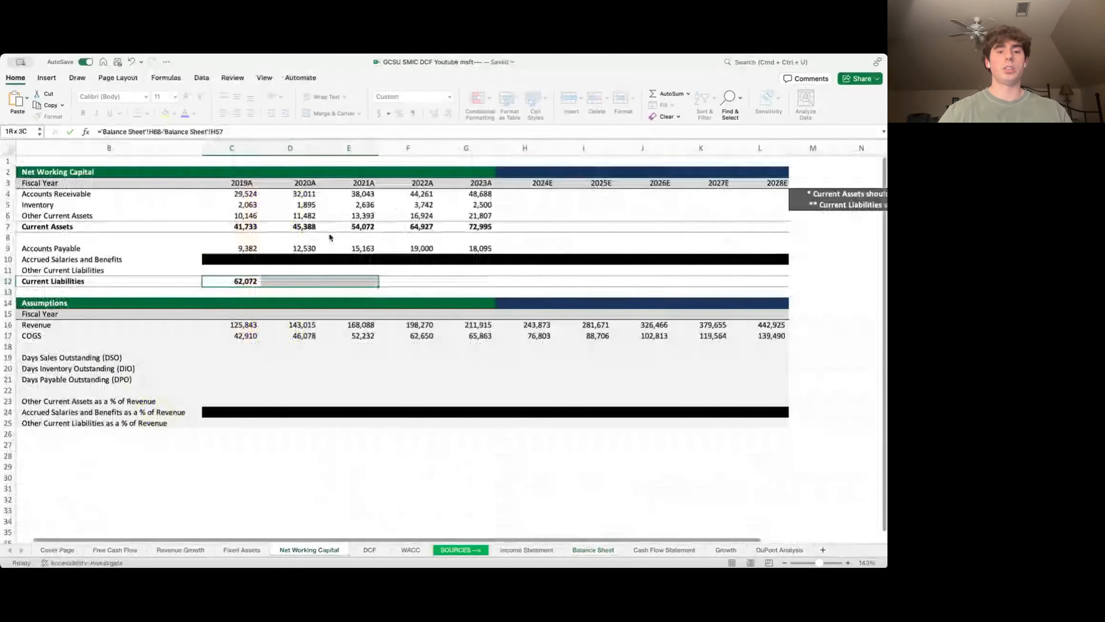
{"action": "key", "text": "ctrl+r"}
- Set Other Current Liabilities to =C12-C9 and fill right to 2023A (52,690 to 77,201)
{"action": "key", "text": "Up"}
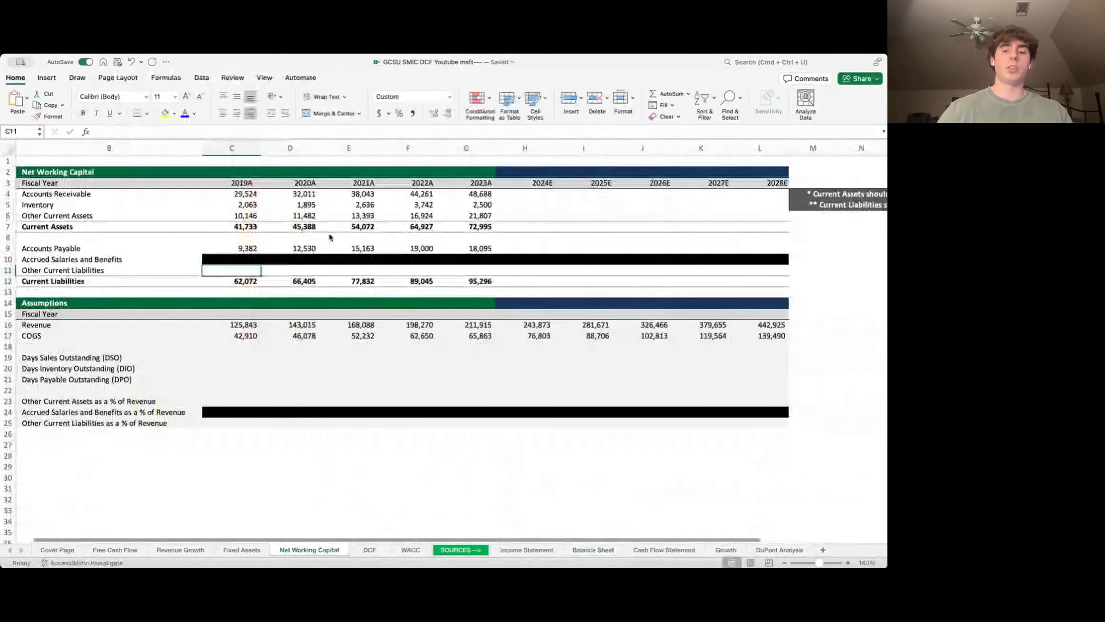
{"action": "type", "text": "="}
{"action": "key", "text": "Down"}
{"action": "type", "text": "-"}
{"action": "key", "text": "Up"}
{"action": "key", "text": "Up"}
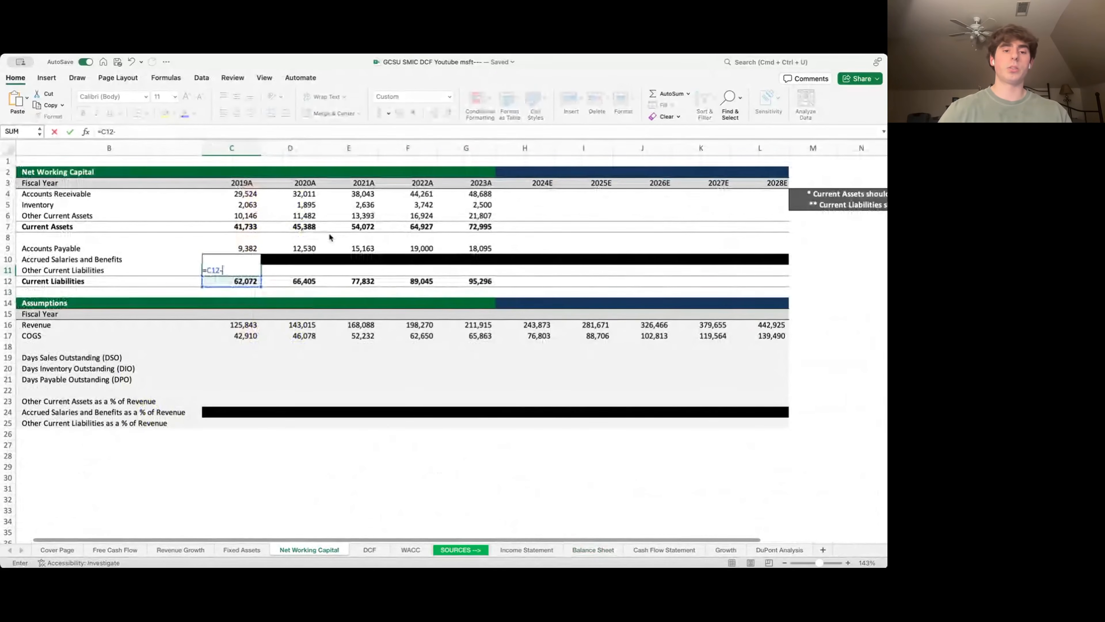
{"action": "key", "text": "Return"}
{"action": "key", "text": "Up"}
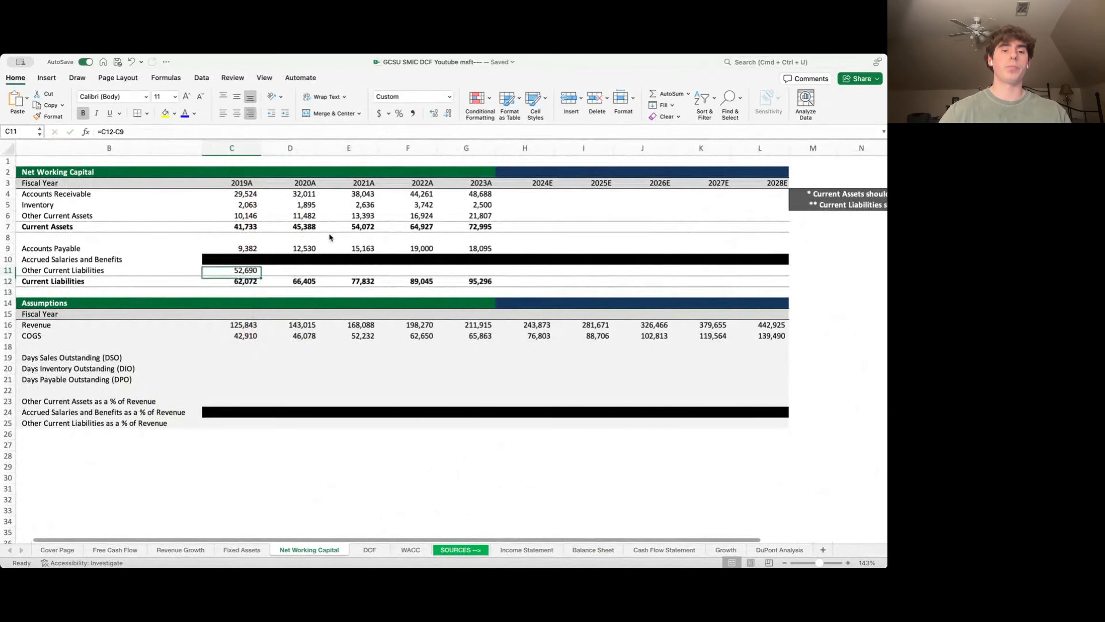
{"action": "key", "text": "shift+Right"}
{"action": "key", "text": "shift+Right"}
{"action": "key", "text": "shift+Right"}
{"action": "key", "text": "shift+Right"}
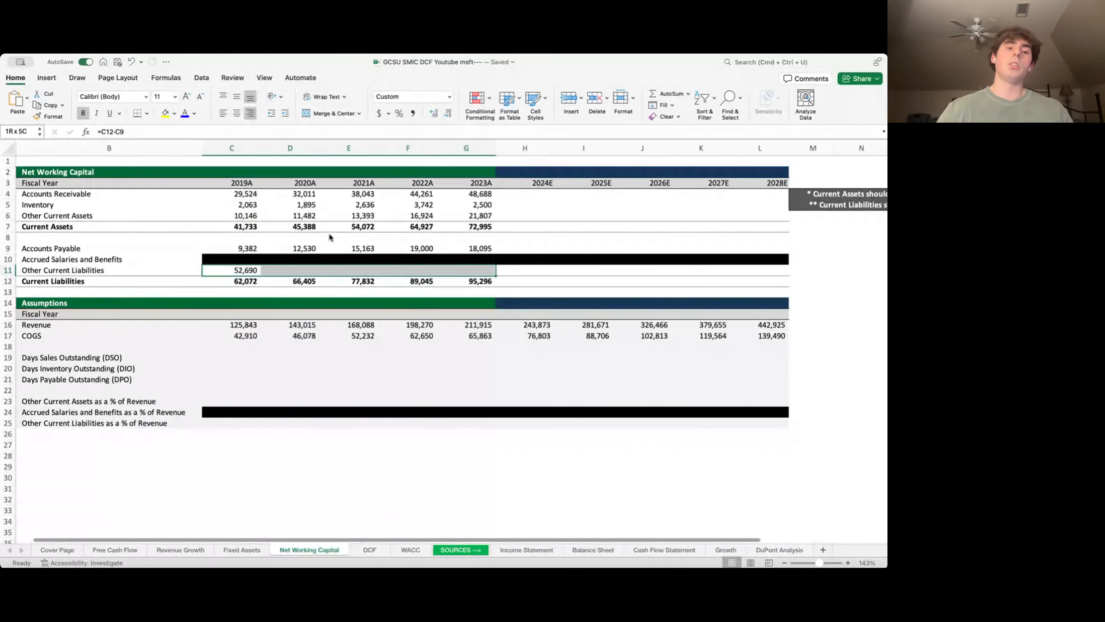
{"action": "key", "text": "ctrl+r"}
{"action": "key", "text": "Down"}
{"action": "key", "text": "Down"}
{"action": "key", "text": "Down"}
{"action": "key", "text": "Down"}
{"action": "key", "text": "Down"}
{"action": "key", "text": "Left"}
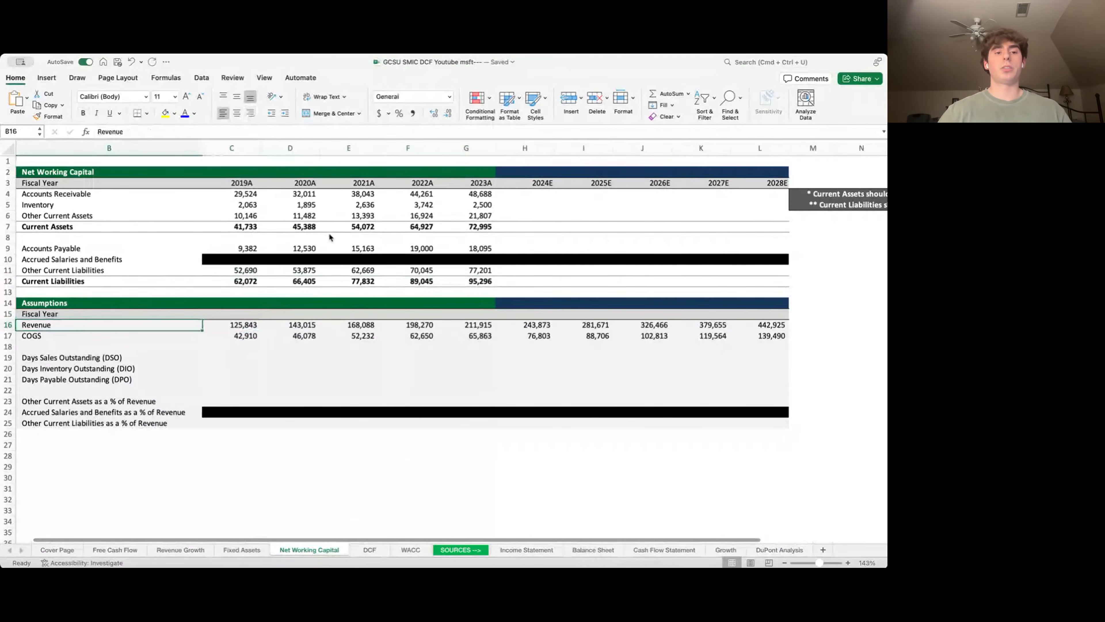
- Compute 2019A–2023A Days Sales Outstanding as Accounts Receivable / Revenue * 365
{"action": "key", "text": "Down"}
{"action": "key", "text": "Down"}
{"action": "key", "text": "Down"}
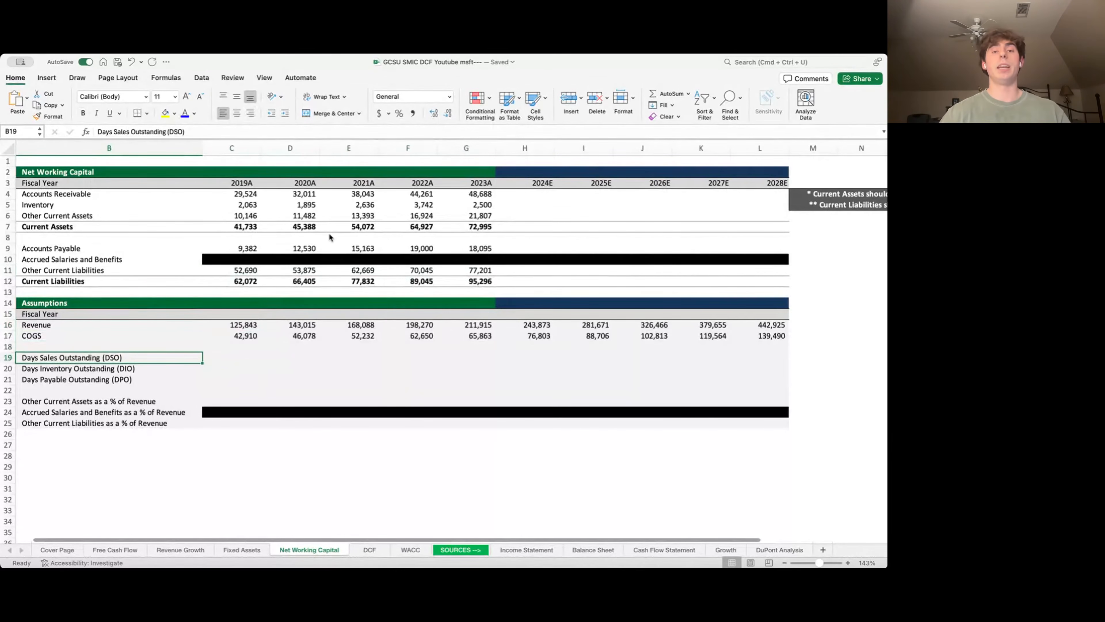
{"action": "key", "text": "Right"}
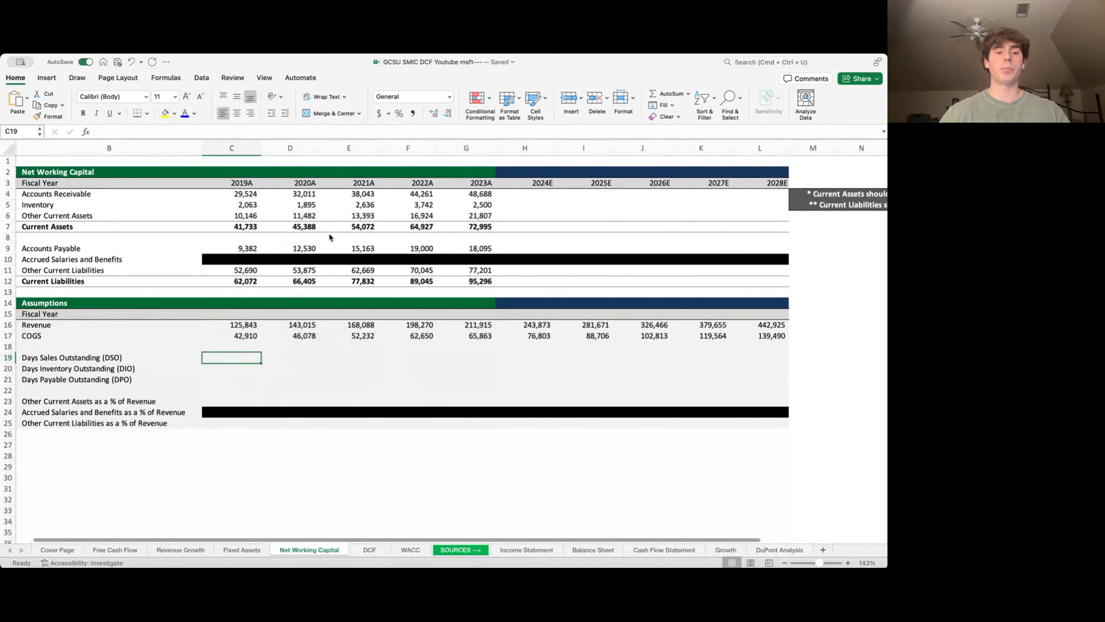
{"action": "type", "text": "="}
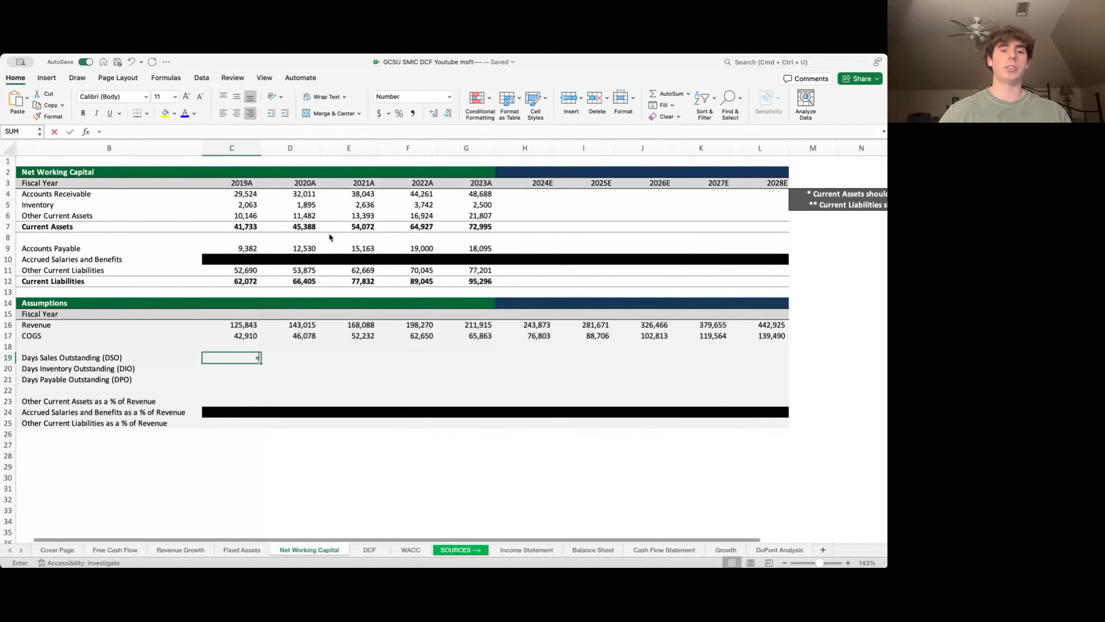
{"action": "key", "text": "Up"}
{"action": "key", "text": "Up"}
{"action": "key", "text": "Up"}
{"action": "key", "text": "Up"}
{"action": "key", "text": "Up"}
{"action": "key", "text": "Up"}
{"action": "key", "text": "Up"}
{"action": "key", "text": "Up"}
{"action": "key", "text": "Up"}
{"action": "key", "text": "Up"}
{"action": "key", "text": "Up"}
{"action": "key", "text": "Up"}
{"action": "key", "text": "Up"}
{"action": "key", "text": "Up"}
{"action": "key", "text": "Up"}
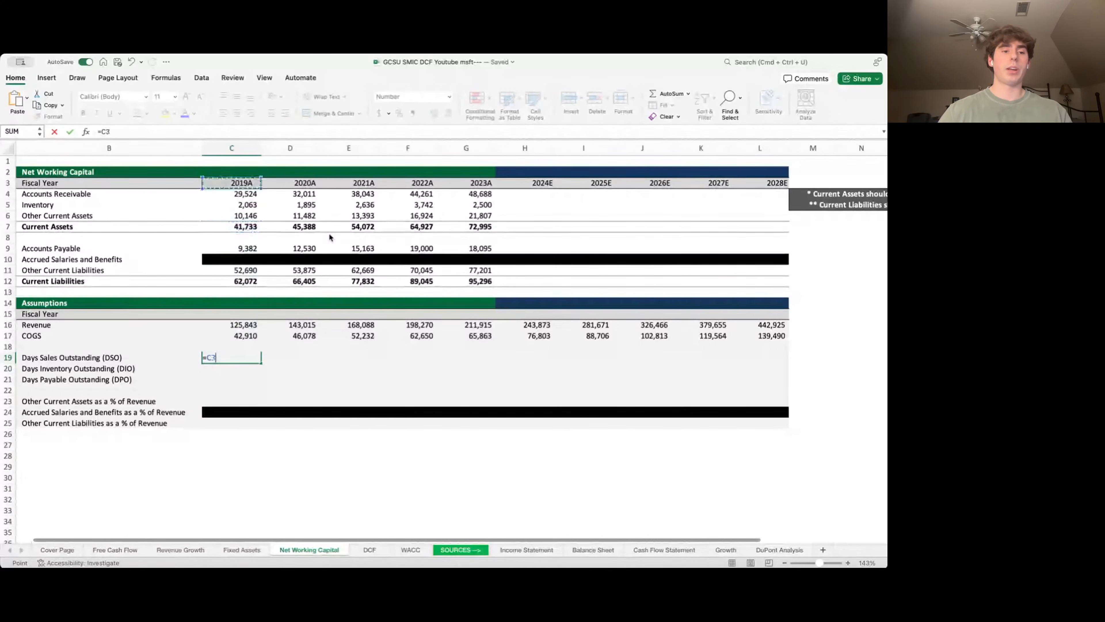
{"action": "key", "text": "Up"}
{"action": "key", "text": "Up"}
{"action": "key", "text": "Up"}
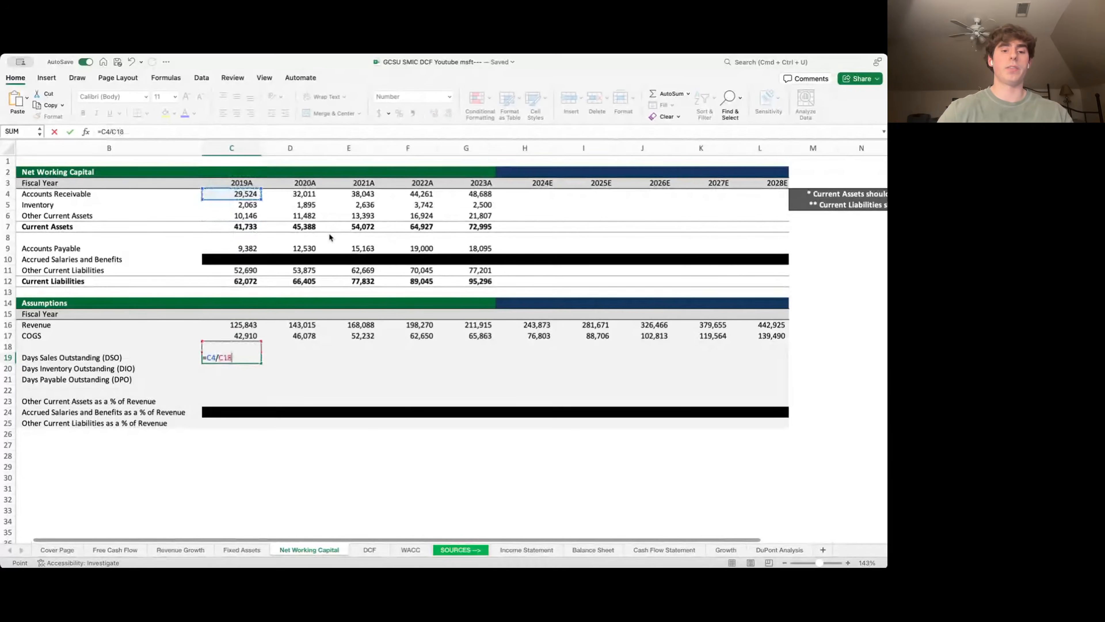
{"action": "type", "text": "*365"}
{"action": "key", "text": "Return"}
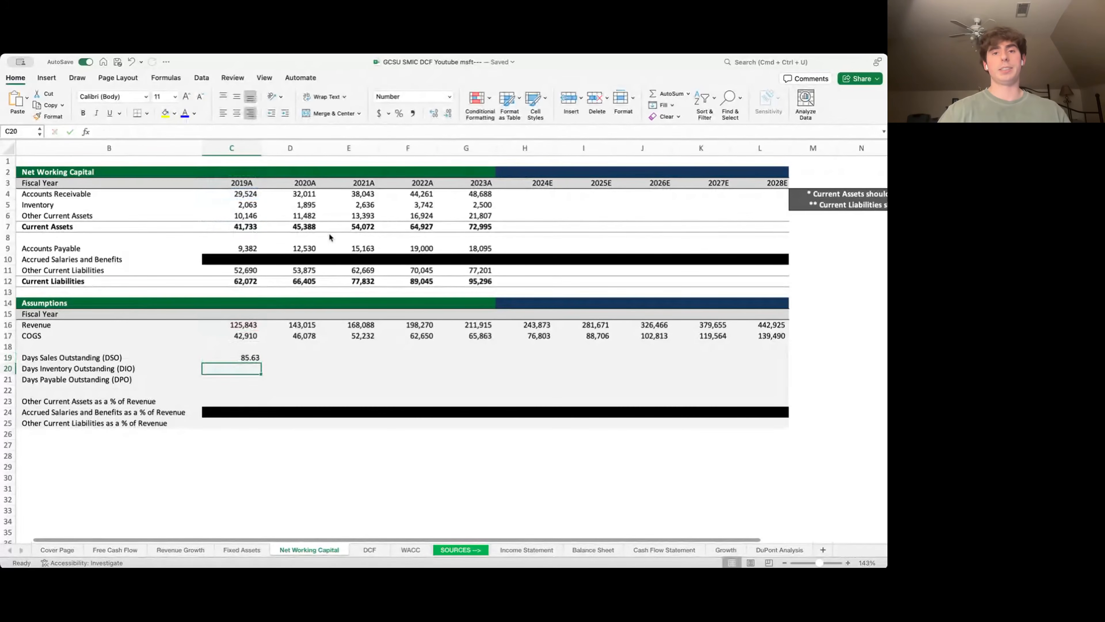
{"action": "key", "text": "Up"}
{"action": "key", "text": "shift+Right"}
{"action": "key", "text": "shift+Right"}
{"action": "key", "text": "shift+Right"}
{"action": "key", "text": "shift+Right"}
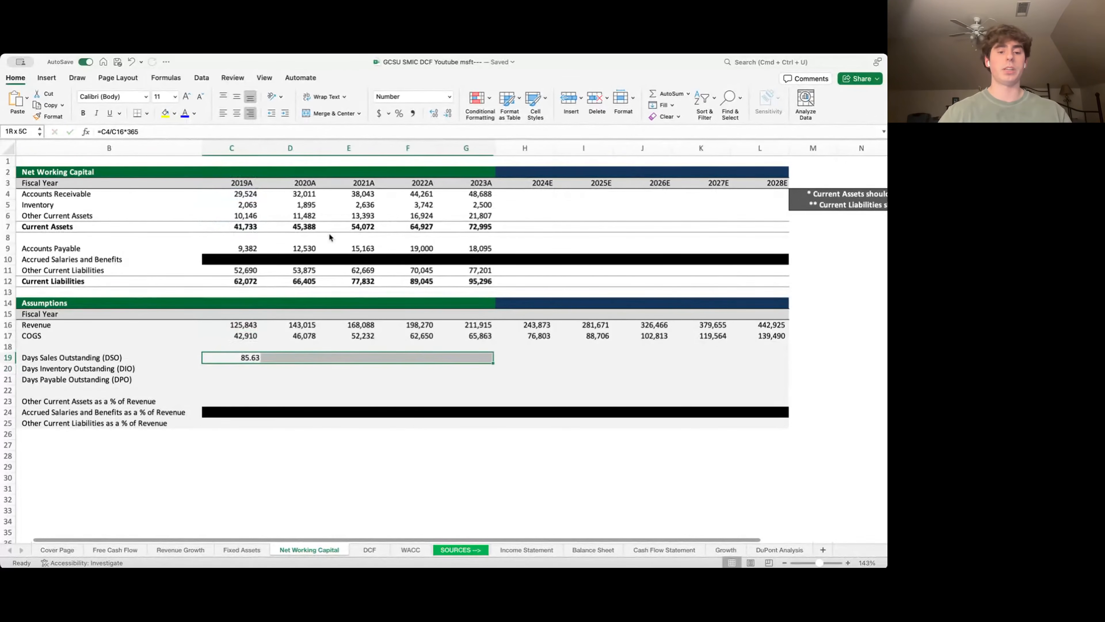
{"action": "key", "text": "ctrl+r"}
- Add a Days Inventory Outstanding formula from Inventory over COGS and fill it across 2019A–2023A
{"action": "key", "text": "Down"}
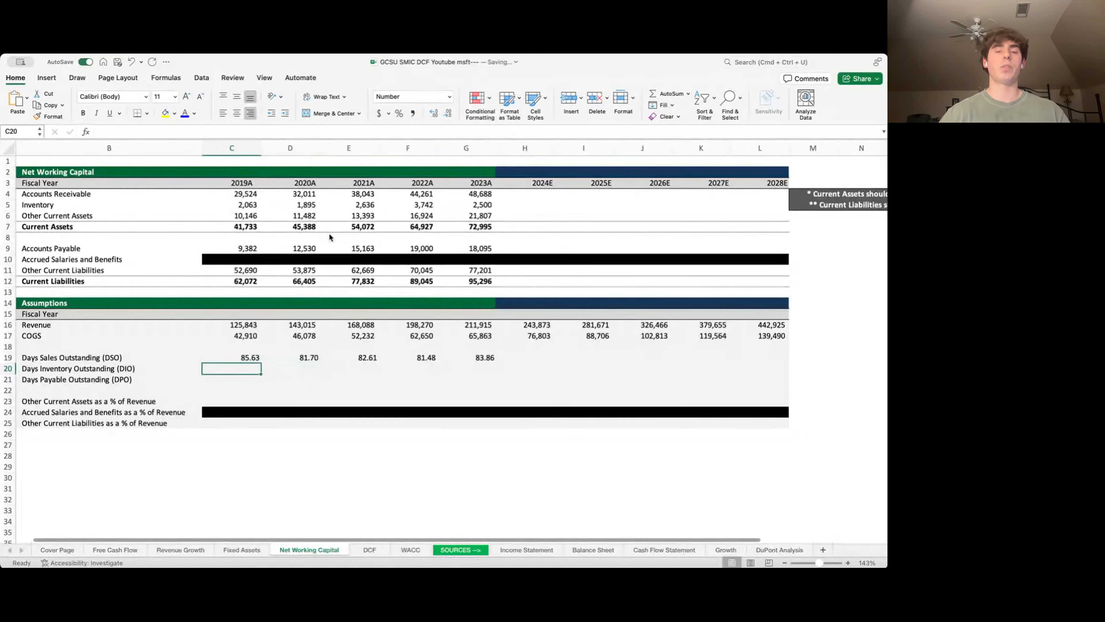
{"action": "type", "text": "="}
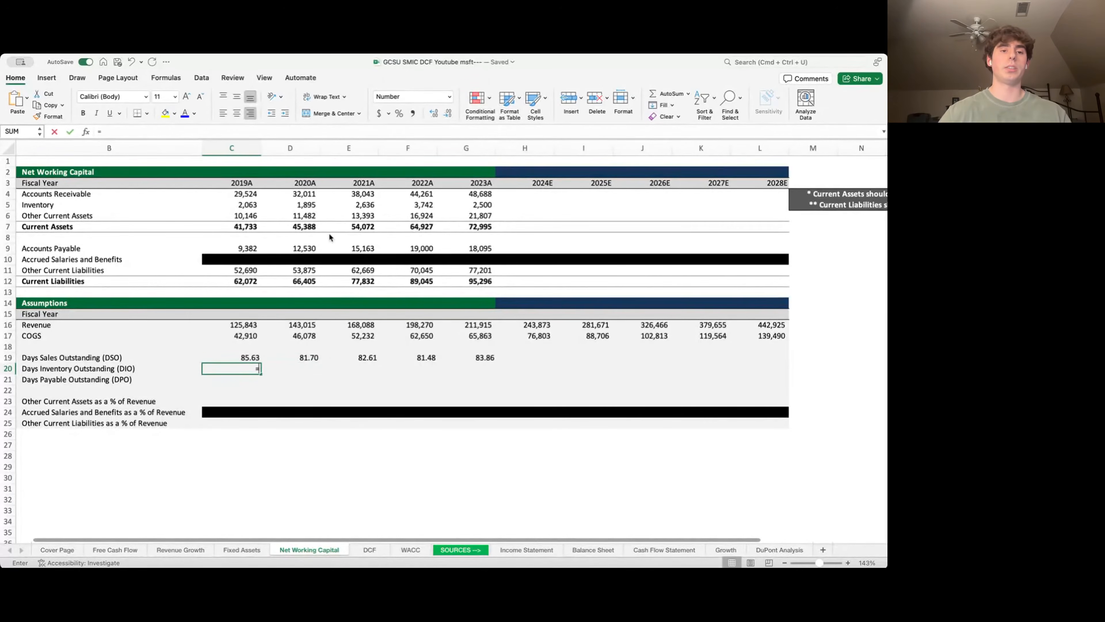
{"action": "key", "text": "Up"}
{"action": "key", "text": "Up"}
{"action": "key", "text": "Up"}
{"action": "key", "text": "Up"}
{"action": "key", "text": "Up"}
{"action": "key", "text": "Up"}
{"action": "key", "text": "Up"}
{"action": "key", "text": "Up"}
{"action": "key", "text": "Up"}
{"action": "key", "text": "Up"}
{"action": "key", "text": "Up"}
{"action": "key", "text": "Up"}
{"action": "key", "text": "Up"}
{"action": "key", "text": "Up"}
{"action": "key", "text": "Up"}
{"action": "type", "text": "/"}
{"action": "key", "text": "Up"}
{"action": "key", "text": "Up"}
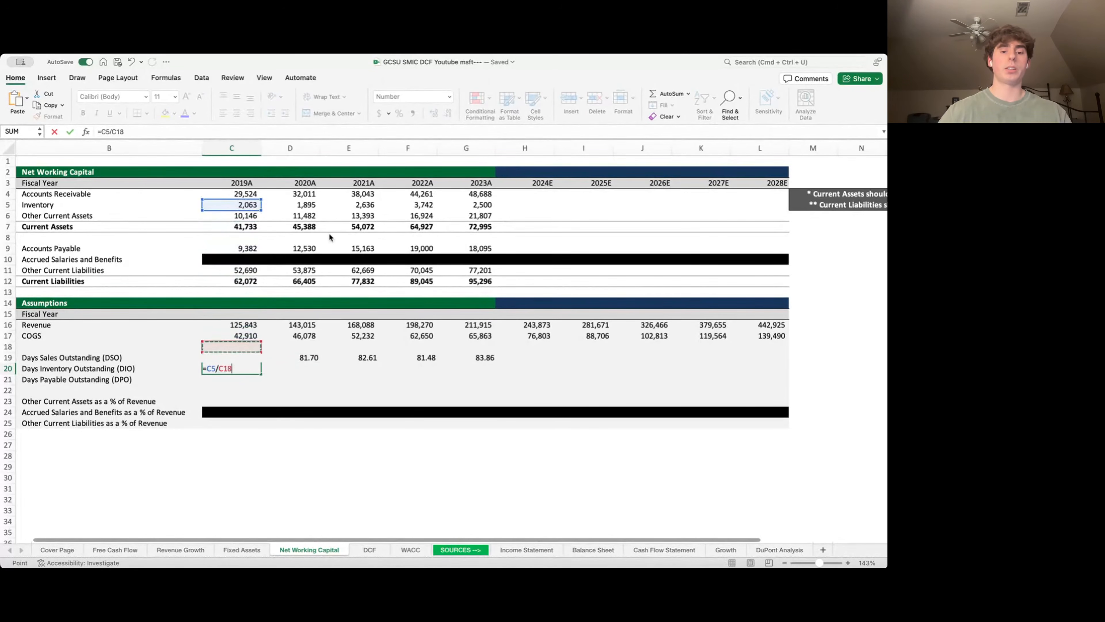
{"action": "key", "text": "Up"}
{"action": "type", "text": "*3"}
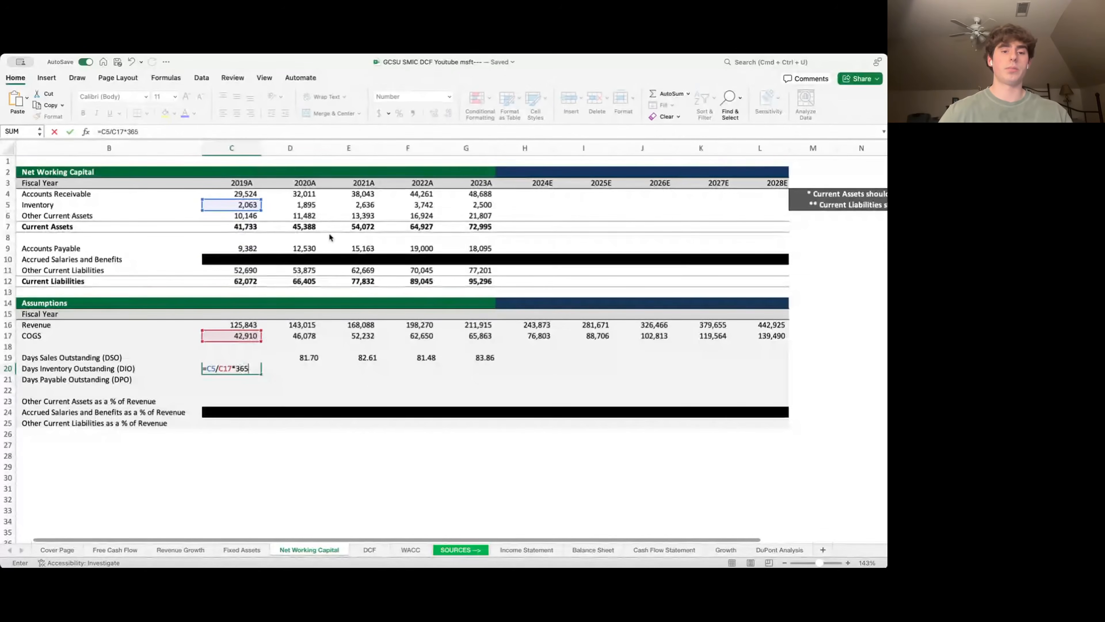
{"action": "key", "text": "Return"}
{"action": "key", "text": "Up"}
{"action": "key", "text": "shift+Right"}
{"action": "key", "text": "shift+Right"}
{"action": "key", "text": "shift+Right"}
{"action": "key", "text": "shift+Right"}
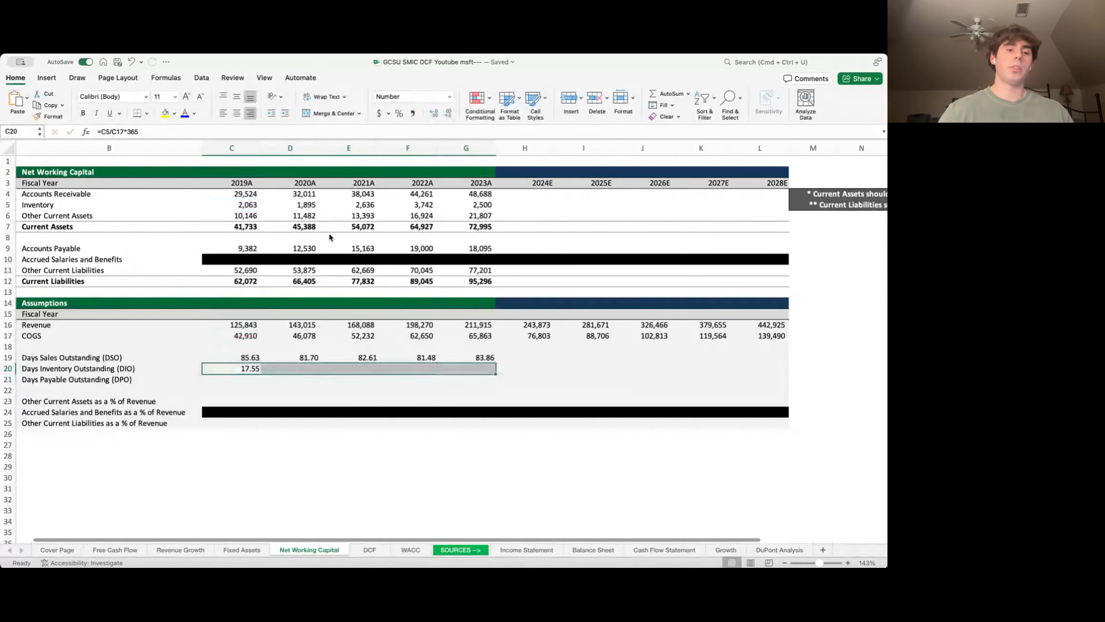
{"action": "key", "text": "ctrl+r"}
- Compute 2019A–2023A Days Payable Outstanding as Accounts Payable / COGS * 365
{"action": "key", "text": "Down"}
{"action": "key", "text": "Left"}
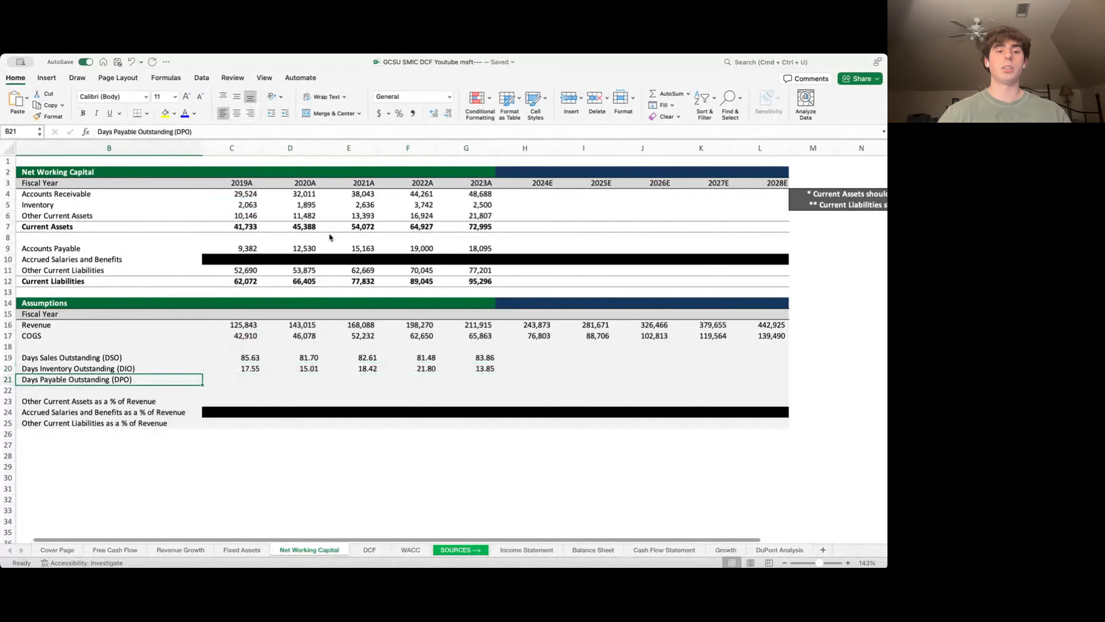
{"action": "key", "text": "Right"}
{"action": "type", "text": "="}
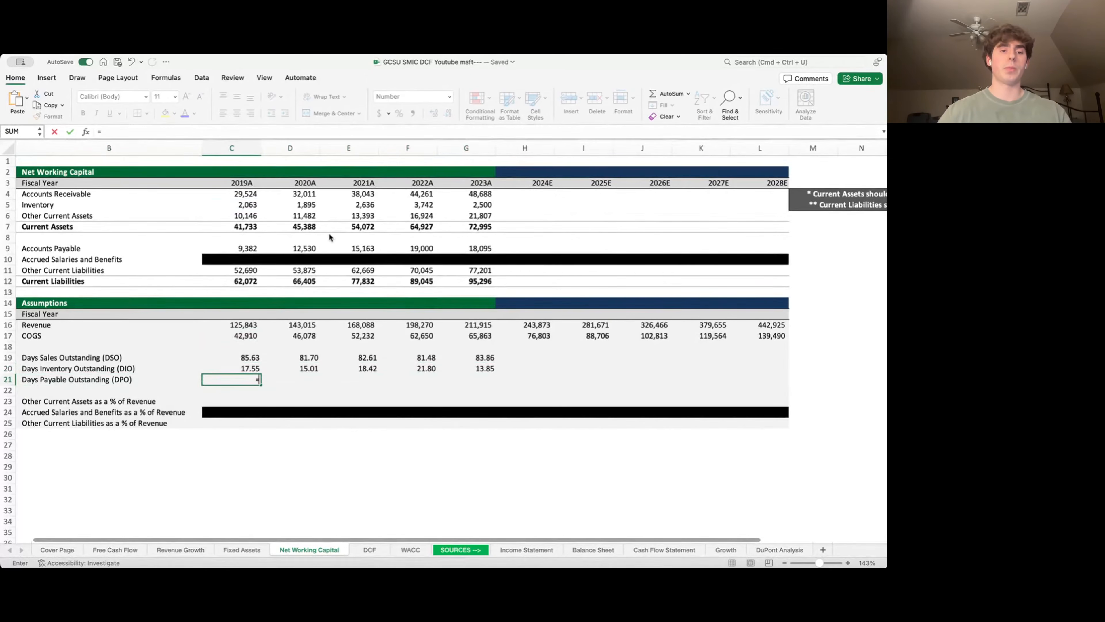
{"action": "key", "text": "Up"}
{"action": "key", "text": "Up"}
{"action": "key", "text": "Up"}
{"action": "key", "text": "Up"}
{"action": "key", "text": "Up"}
{"action": "key", "text": "Up"}
{"action": "key", "text": "Up"}
{"action": "key", "text": "Up"}
{"action": "key", "text": "Up"}
{"action": "key", "text": "Up"}
{"action": "key", "text": "Up"}
{"action": "key", "text": "Up"}
{"action": "type", "text": "/"}
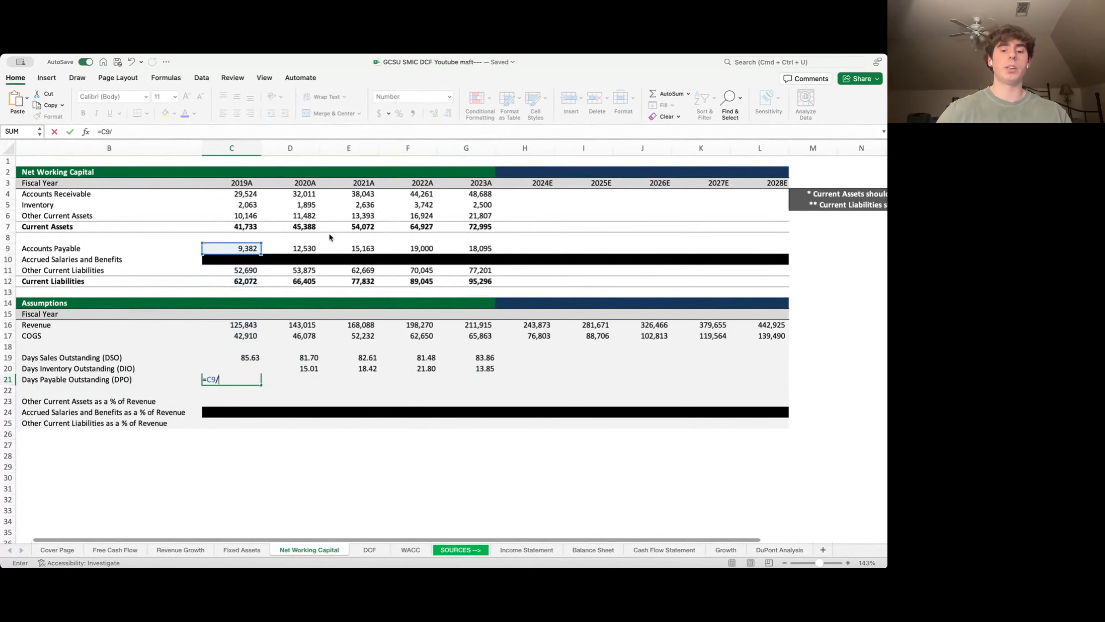
{"action": "key", "text": "Up"}
{"action": "key", "text": "Up"}
{"action": "key", "text": "Up"}
{"action": "key", "text": "Up"}
{"action": "type", "text": "*"}
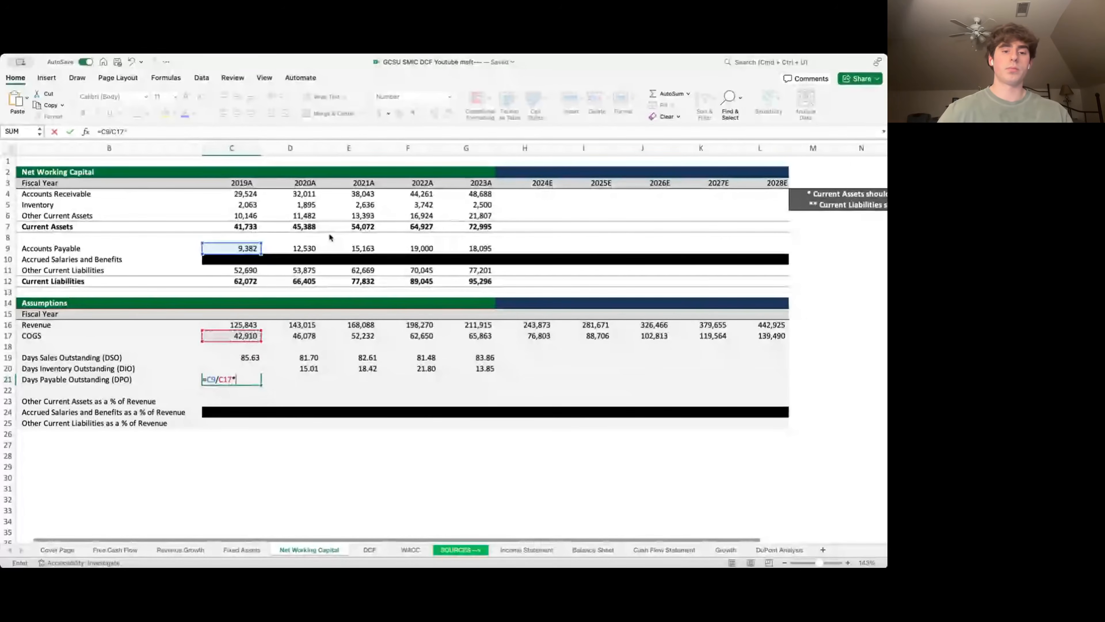
{"action": "type", "text": "365"}
{"action": "key", "text": "ctrl+Return"}
{"action": "key", "text": "shift+Right"}
{"action": "key", "text": "shift+Right"}
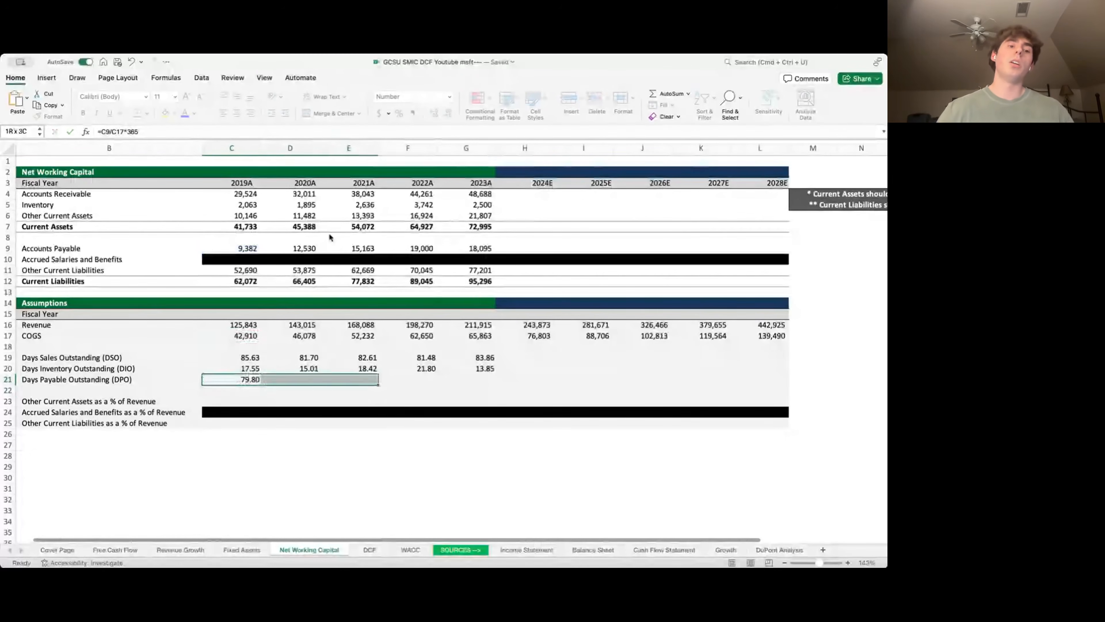
{"action": "key", "text": "shift+Right"}
{"action": "key", "text": "shift+Right"}
{"action": "key", "text": "ctrl+r"}
{"action": "key", "text": "Down"}
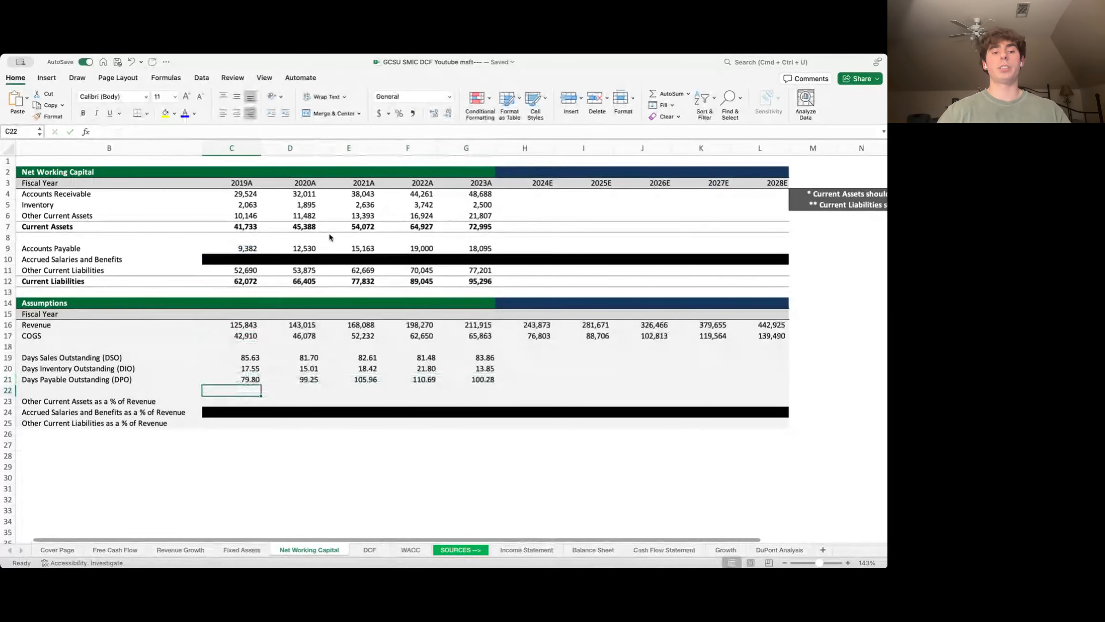
- Set Other Current Assets % of Revenue to =C6/C16 across 2019A–2023A (8.06%–10.29%)
{"action": "key", "text": "Down"}
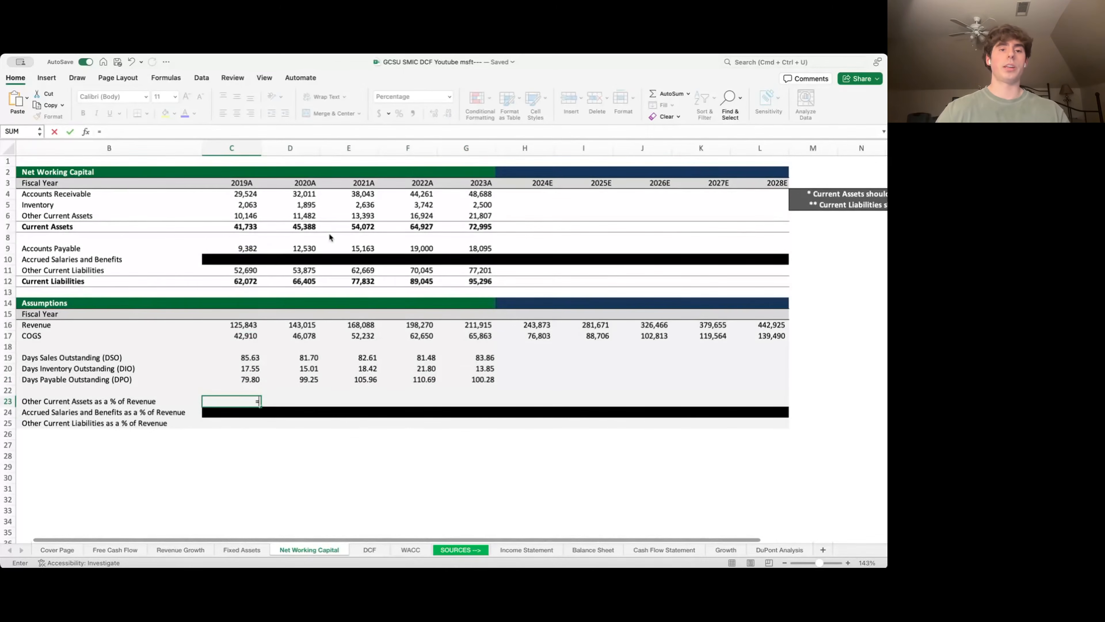
{"action": "key", "text": "Up"}
{"action": "key", "text": "Up"}
{"action": "key", "text": "Up"}
{"action": "key", "text": "Up"}
{"action": "key", "text": "Up"}
{"action": "key", "text": "Up"}
{"action": "key", "text": "Up"}
{"action": "key", "text": "Up"}
{"action": "key", "text": "Up"}
{"action": "key", "text": "Up"}
{"action": "key", "text": "Up"}
{"action": "key", "text": "Up"}
{"action": "key", "text": "Up"}
{"action": "key", "text": "Up"}
{"action": "key", "text": "Up"}
{"action": "key", "text": "Up"}
{"action": "key", "text": "Up"}
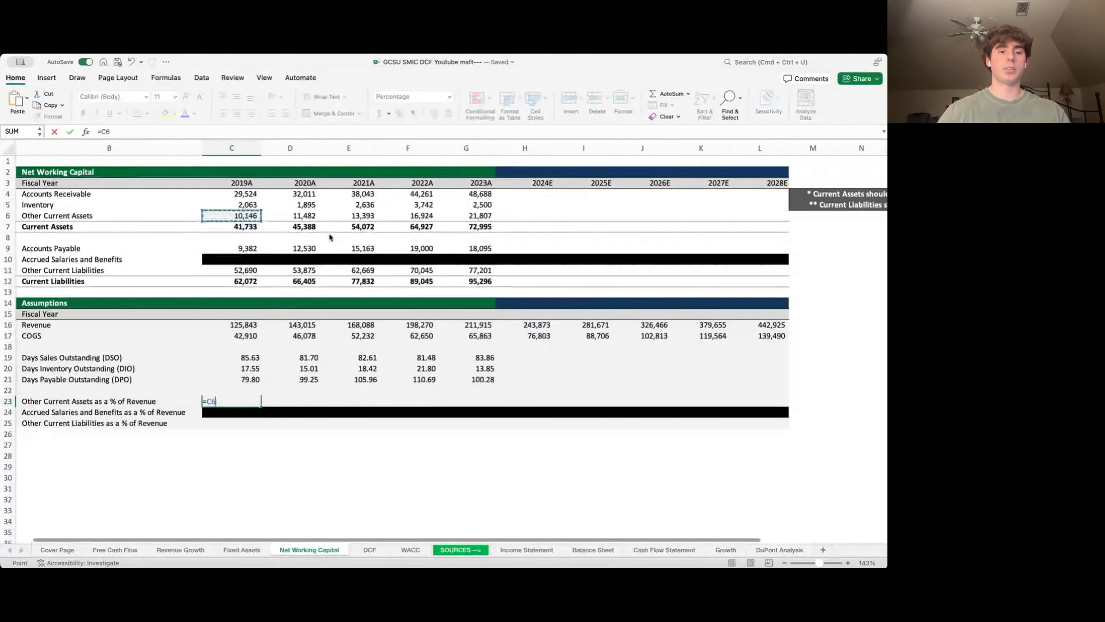
{"action": "type", "text": "/"}
{"action": "key", "text": "Up"}
{"action": "key", "text": "Up"}
{"action": "key", "text": "Up"}
{"action": "key", "text": "Up"}
{"action": "key", "text": "Up"}
{"action": "key", "text": "Up"}
{"action": "key", "text": "Up"}
{"action": "key", "text": "Return"}
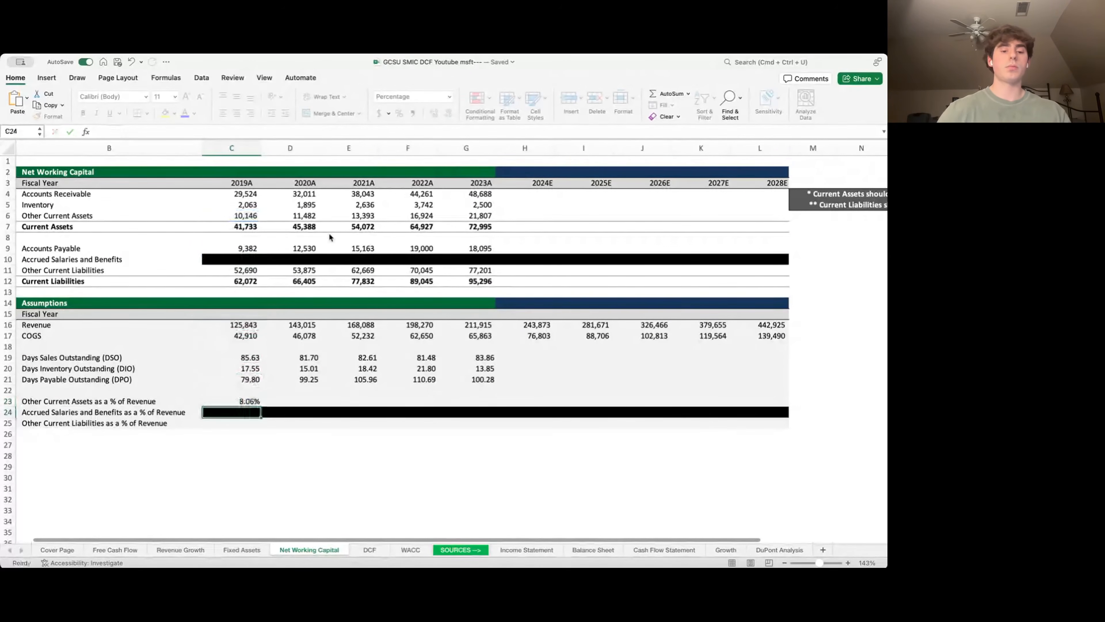
{"action": "key", "text": "Up"}
{"action": "key", "text": "shift+Right"}
{"action": "key", "text": "shift+Right"}
{"action": "key", "text": "shift+Right"}
{"action": "key", "text": "shift+Right"}
{"action": "key", "text": "ctrl+r"}
{"action": "key", "text": "Down"}
{"action": "key", "text": "Down"}
- Set Other Current Liabilities % of Revenue to =C11/C16 across 2019A–2023A (41.87%–36.43%)
{"action": "type", "text": "="}
{"action": "key", "text": "Up"}
{"action": "key", "text": "Up"}
{"action": "key", "text": "Up"}
{"action": "key", "text": "Up"}
{"action": "key", "text": "Up"}
{"action": "key", "text": "Up"}
{"action": "key", "text": "Up"}
{"action": "key", "text": "Up"}
{"action": "key", "text": "Up"}
{"action": "key", "text": "Up"}
{"action": "key", "text": "Up"}
{"action": "key", "text": "Up"}
{"action": "key", "text": "Up"}
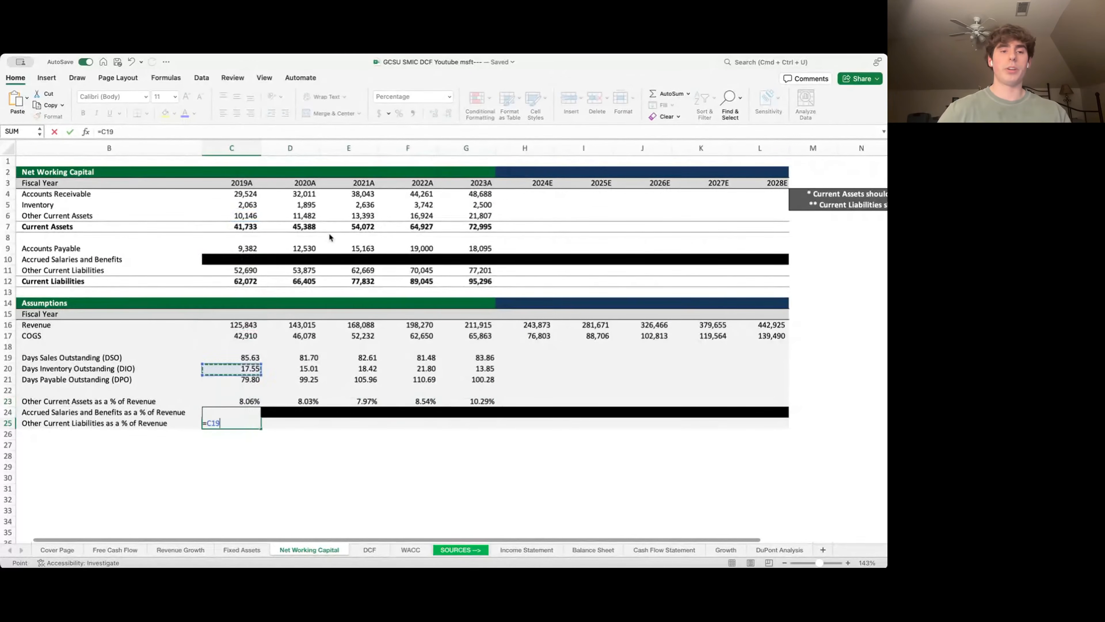
{"action": "key", "text": "Up"}
{"action": "key", "text": "Up"}
{"action": "key", "text": "Up"}
{"action": "key", "text": "Up"}
{"action": "key", "text": "Up"}
{"action": "key", "text": "Up"}
{"action": "key", "text": "Up"}
{"action": "key", "text": "Up"}
{"action": "key", "text": "Up"}
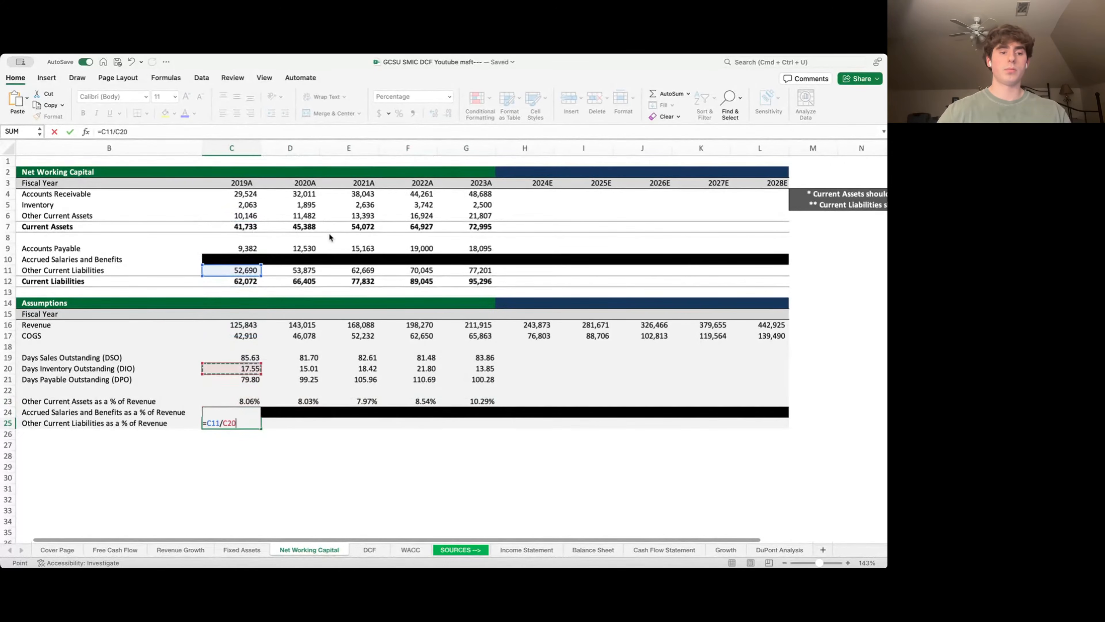
{"action": "key", "text": "ctrl+Return"}
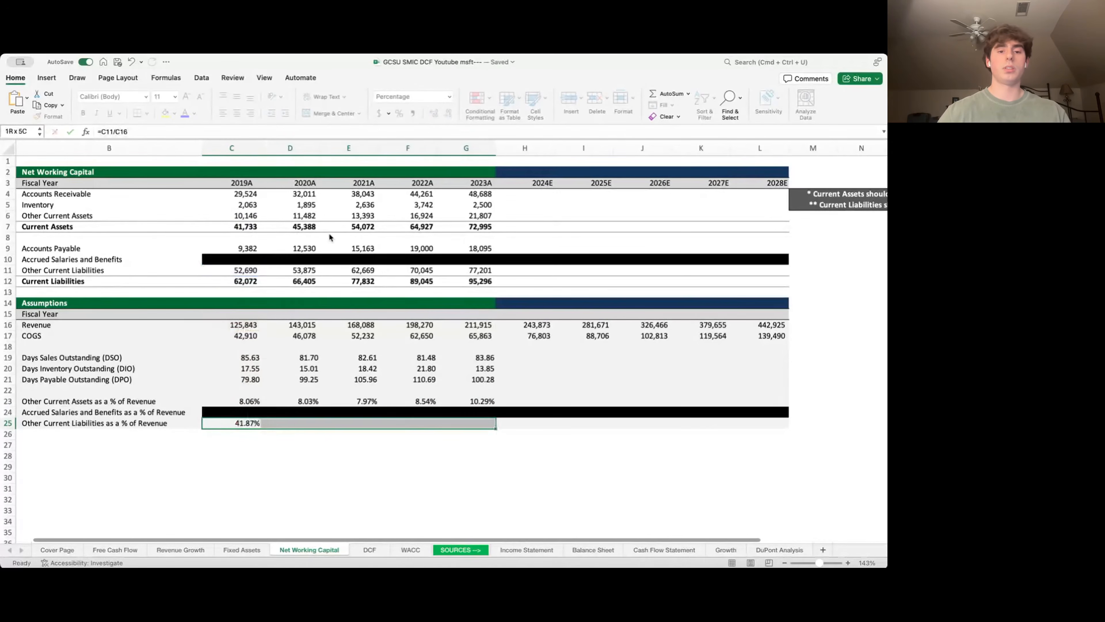
{"action": "key", "text": "shift+Right"}
{"action": "key", "text": "shift+Right"}
{"action": "key", "text": "shift+Right"}
{"action": "key", "text": "shift+Right"}
{"action": "key", "text": "ctrl+r"}
{"action": "key", "text": "Tab"}
{"action": "key", "text": "Tab"}
{"action": "key", "text": "Tab"}
{"action": "key", "text": "Right"}
{"action": "key", "text": "Right"}
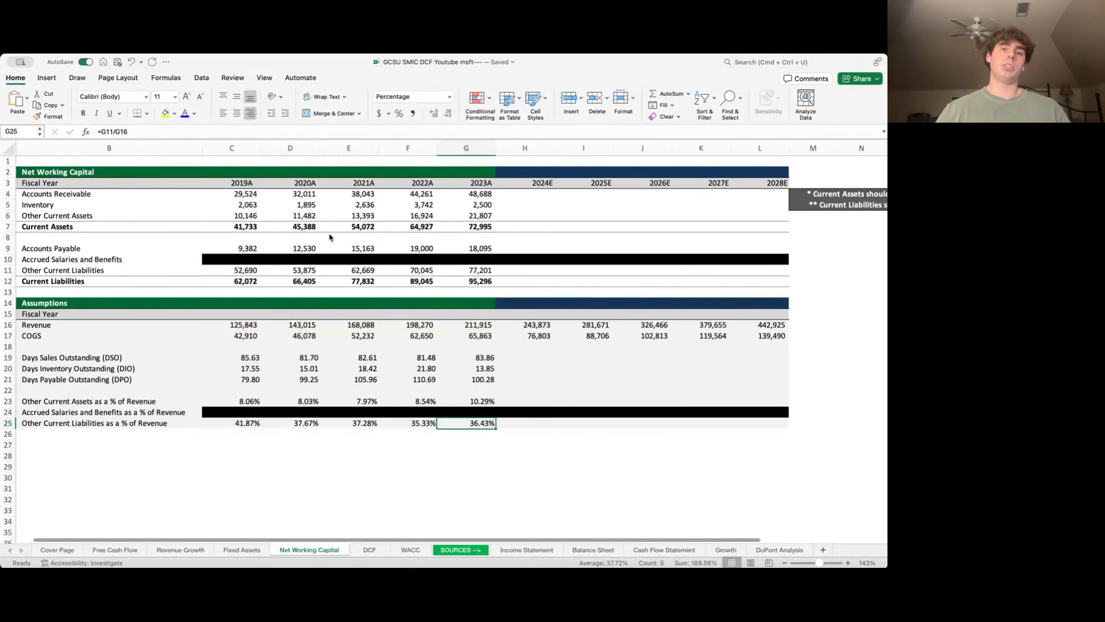
{"action": "key", "text": "Up"}
{"action": "key", "text": "Up"}
{"action": "key", "text": "Up"}
{"action": "key", "text": "Up"}
{"action": "key", "text": "Up"}
{"action": "key", "text": "Up"}
- Set 2024E DSO, DIO and DPO to their 2019A–2023A averages (83.06, 17.33, 99.20)
{"action": "type", "text": "=a"}
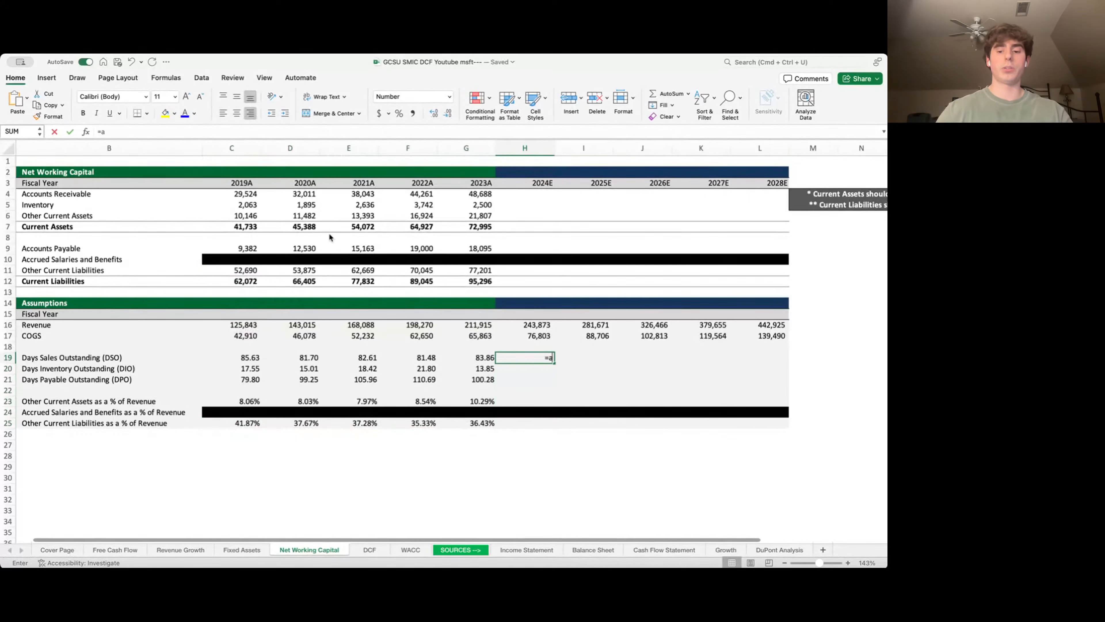
{"action": "type", "text": "ver"}
{"action": "key", "text": "Tab"}
{"action": "key", "text": "Left"}
{"action": "key", "text": "shift+Left"}
{"action": "key", "text": "shift+Left"}
{"action": "key", "text": "shift+Left"}
{"action": "key", "text": "shift+Left"}
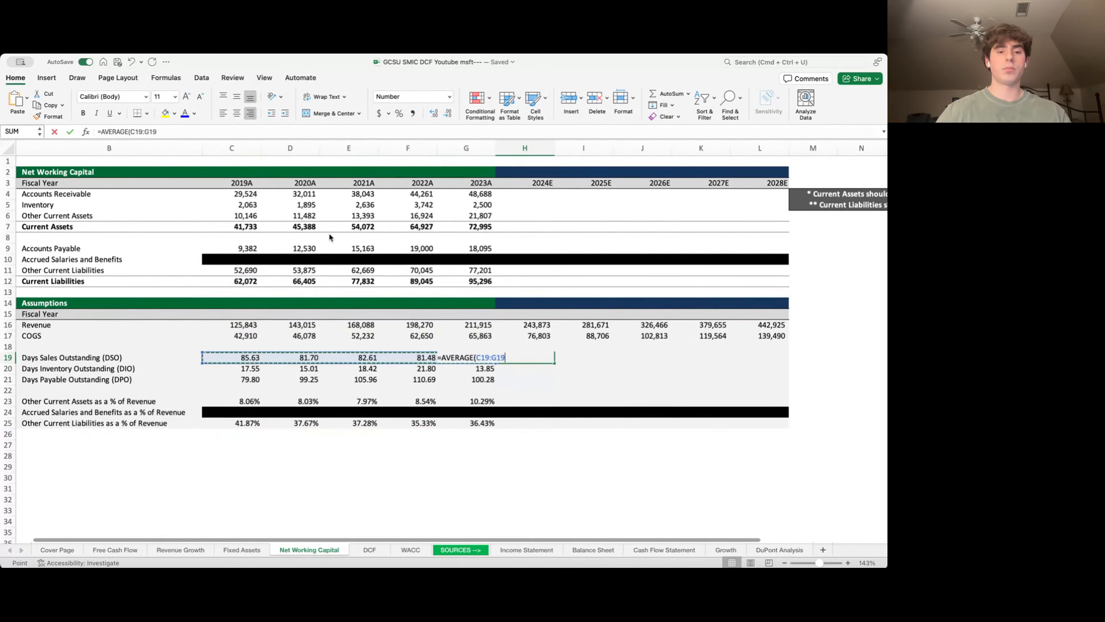
{"action": "key", "text": "ctrl+Return"}
{"action": "key", "text": "shift+Down"}
{"action": "key", "text": "shift+Down"}
{"action": "key", "text": "Right"}
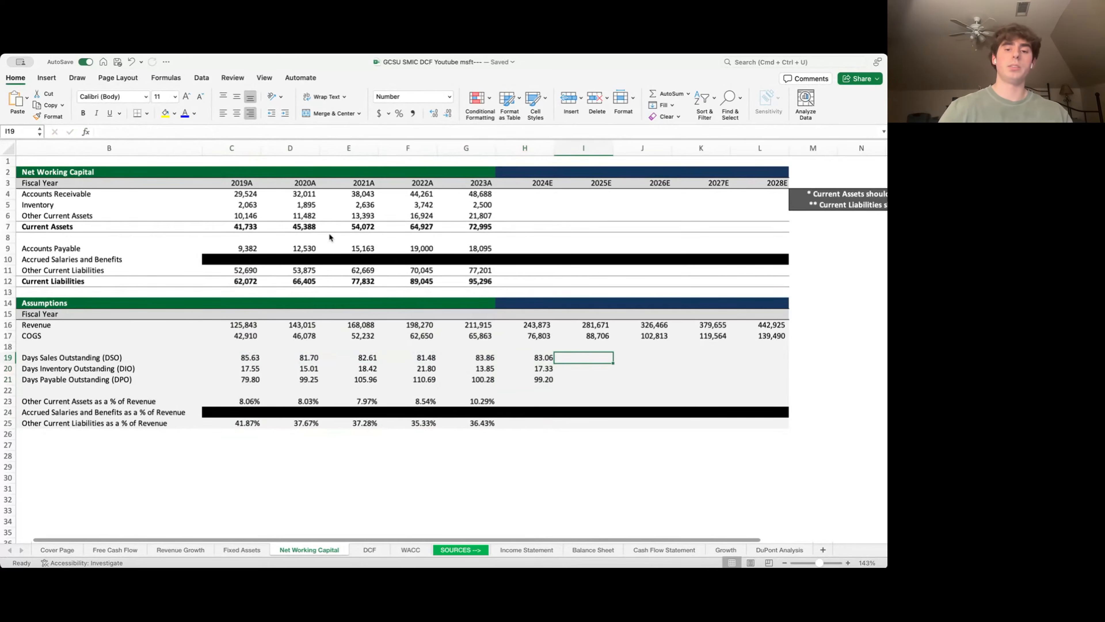
- Carry the 2024E DSO, DIO and DPO values forward across 2025E–2028E
{"action": "type", "text": "="}
{"action": "key", "text": "Left"}
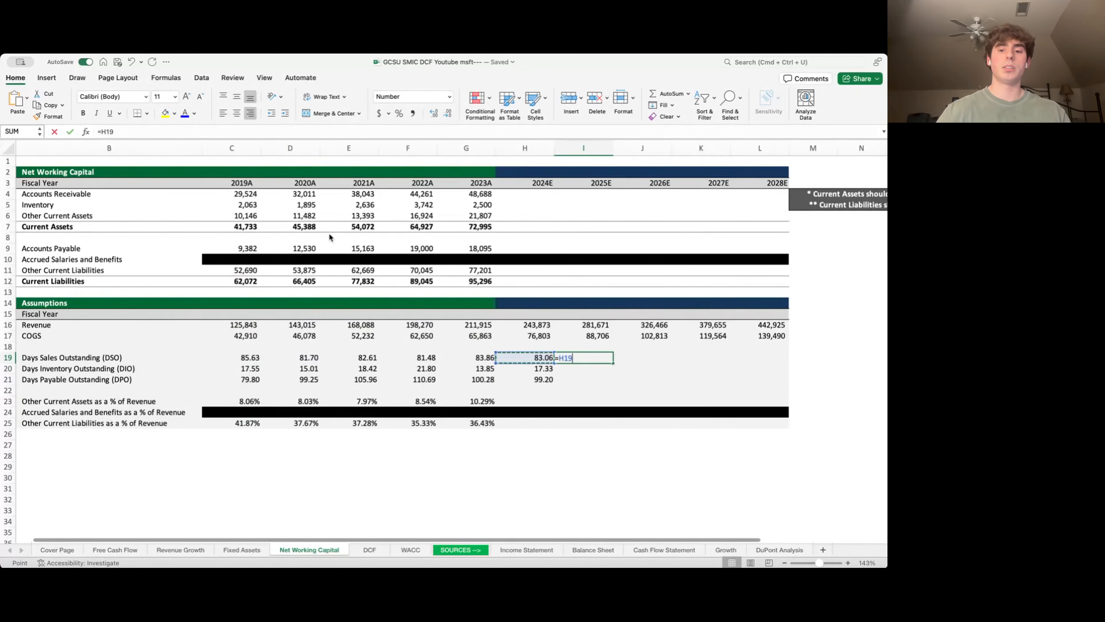
{"action": "key", "text": "Return"}
{"action": "key", "text": "Up"}
{"action": "key", "text": "shift+Down"}
{"action": "key", "text": "shift+Down"}
{"action": "key", "text": "ctrl+d"}
{"action": "key", "text": "shift+Right"}
{"action": "key", "text": "shift+Right"}
{"action": "key", "text": "shift+Right"}
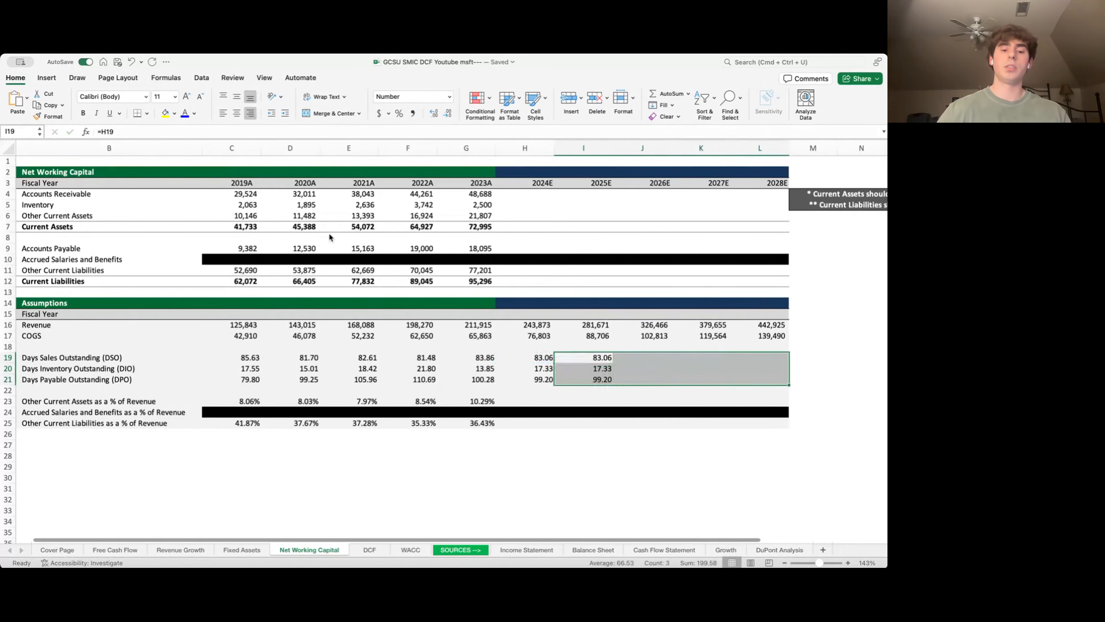
{"action": "key", "text": "ctrl+r"}
- Set the 2024E other current assets ratio to its 2019A–2023A average of 9%
{"action": "key", "text": "Down"}
{"action": "key", "text": "Down"}
{"action": "key", "text": "Down"}
{"action": "key", "text": "Down"}
{"action": "key", "text": "Left"}
{"action": "type", "text": "=av"}
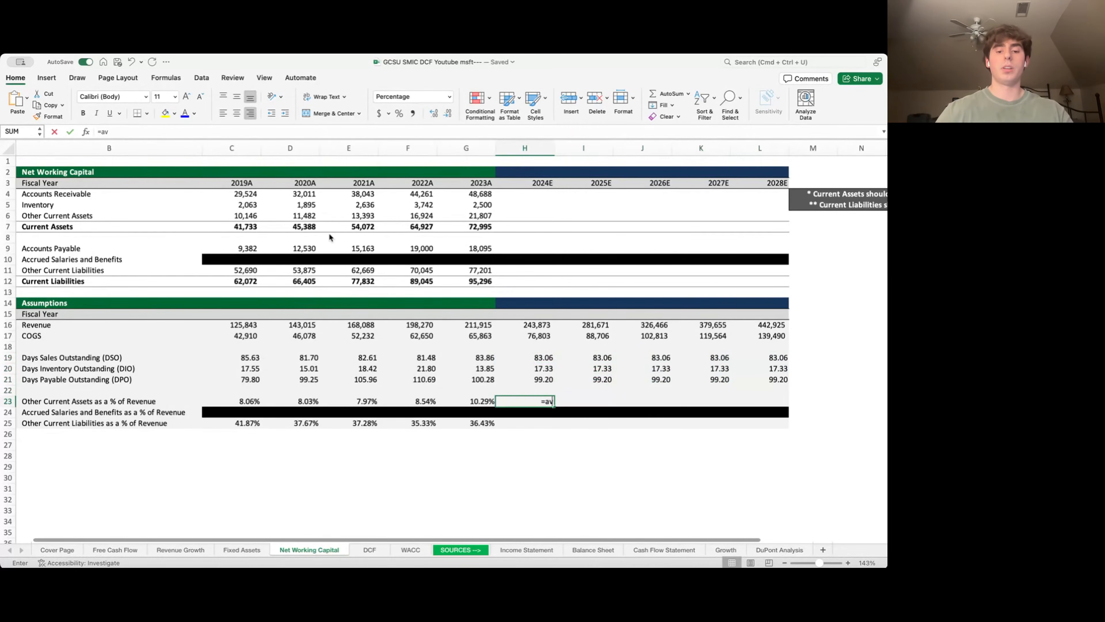
{"action": "type", "text": "erage("}
{"action": "key", "text": "Left"}
{"action": "key", "text": "shift+Left"}
{"action": "key", "text": "shift+Left"}
{"action": "key", "text": "shift+Left"}
{"action": "key", "text": "shift+Left"}
{"action": "key", "text": "Return"}
- Carry the 9% other current assets ratio across 2025E–2028E
{"action": "key", "text": "Right"}
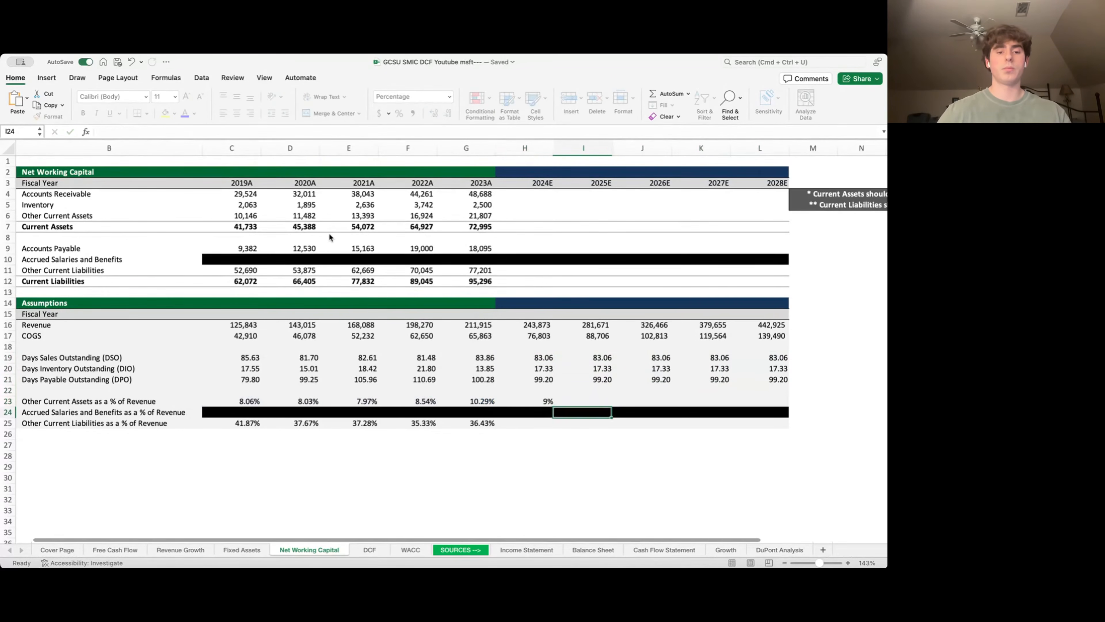
{"action": "key", "text": "Up"}
{"action": "type", "text": "="}
{"action": "key", "text": "Left"}
{"action": "key", "text": "Return"}
{"action": "key", "text": "Up"}
{"action": "key", "text": "shift+Right"}
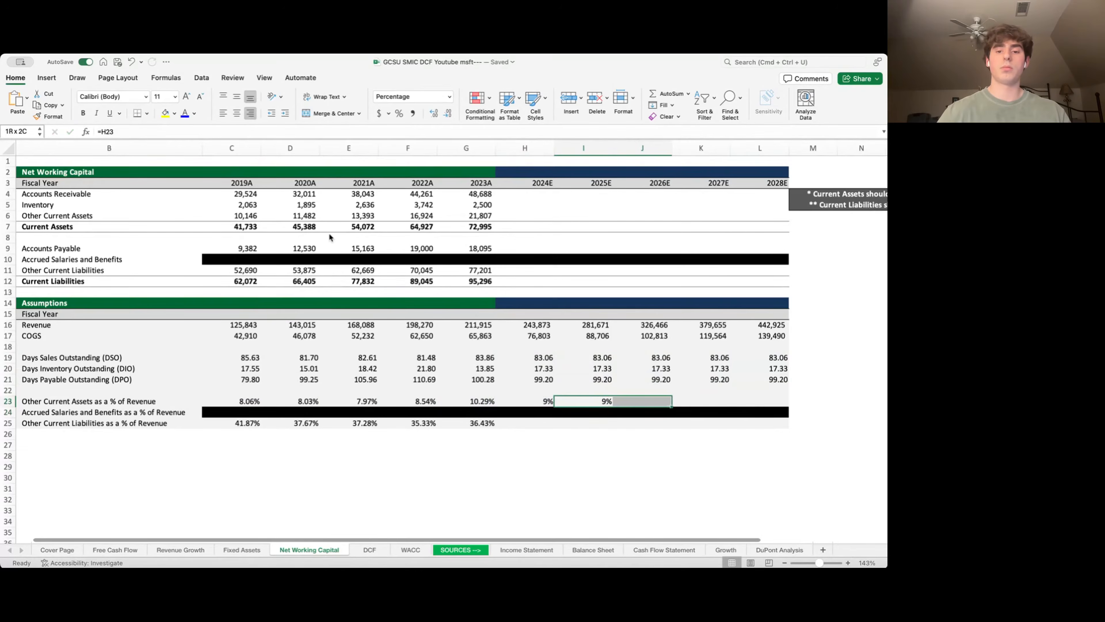
{"action": "key", "text": "shift+Right"}
{"action": "key", "text": "shift+Right"}
{"action": "key", "text": "Down"}
{"action": "key", "text": "Down"}
- Set the other current liabilities ratio to its 38% historical average for 2024E–2028E
{"action": "key", "text": "Left"}
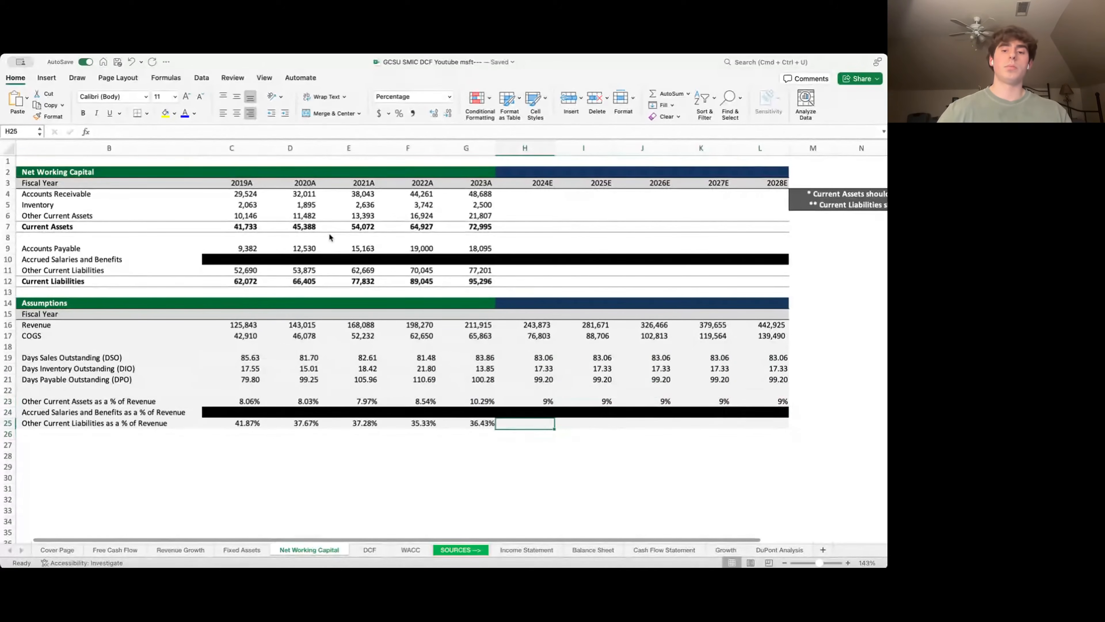
{"action": "type", "text": "=AVERAGE("}
{"action": "key", "text": "Left"}
{"action": "key", "text": "shift+Left"}
{"action": "key", "text": "shift+Left"}
{"action": "key", "text": "shift+Left"}
{"action": "key", "text": "shift+Left"}
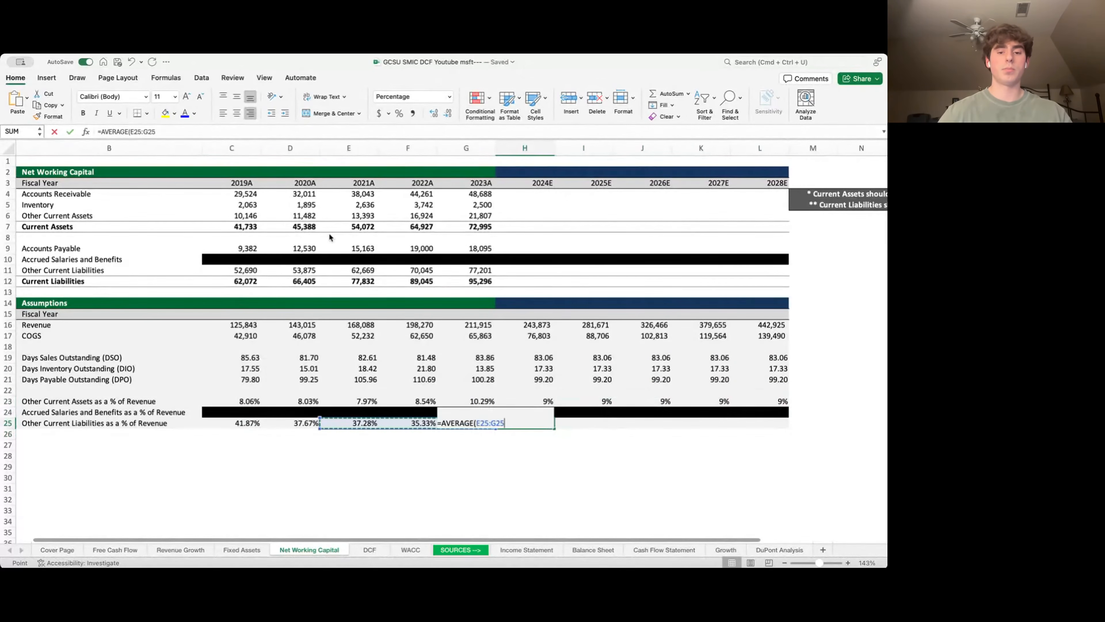
{"action": "key", "text": "Tab"}
{"action": "type", "text": "="}
{"action": "key", "text": "Left"}
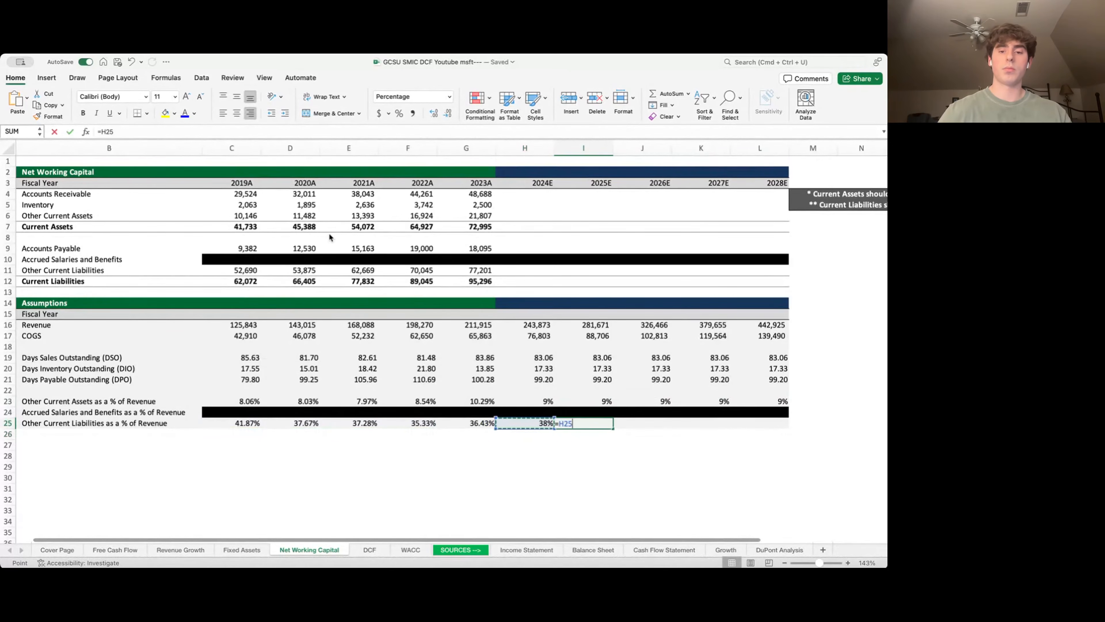
{"action": "key", "text": "ctrl+Return"}
{"action": "key", "text": "shift+Right"}
{"action": "key", "text": "shift+Right"}
{"action": "key", "text": "shift+Right"}
{"action": "key", "text": "ctrl+r"}
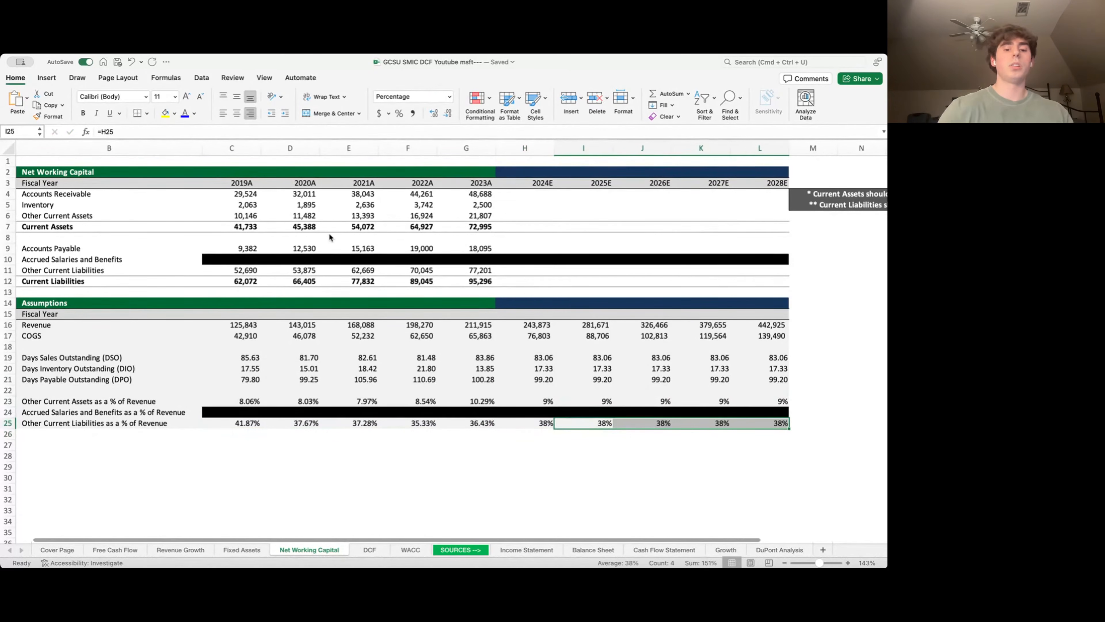
{"action": "key", "text": "Left"}
{"action": "key", "text": "Up"}
{"action": "key", "text": "Up"}
{"action": "key", "text": "Up"}
{"action": "key", "text": "Up"}
{"action": "key", "text": "Up"}
{"action": "key", "text": "Up"}
{"action": "key", "text": "Up"}
{"action": "key", "text": "Up"}
{"action": "key", "text": "Up"}
{"action": "key", "text": "Up"}
{"action": "key", "text": "Up"}
{"action": "key", "text": "Up"}
{"action": "key", "text": "Up"}
{"action": "key", "text": "Up"}
{"action": "key", "text": "Up"}
{"action": "key", "text": "Up"}
{"action": "key", "text": "Up"}
{"action": "key", "text": "Up"}
{"action": "key", "text": "Up"}
{"action": "key", "text": "Up"}
{"action": "key", "text": "Up"}
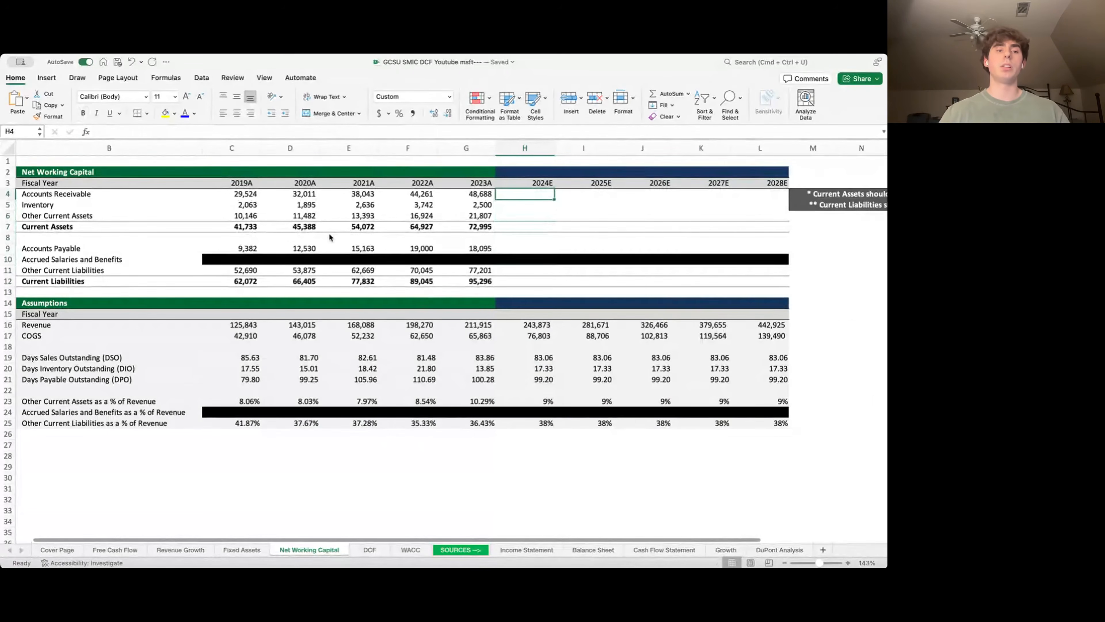
- Project accounts receivable as revenue × DSO / 365 for 2024E–2028E (55,494–100,788)
{"action": "type", "text": "="}
{"action": "key", "text": "ctrl+Down"}
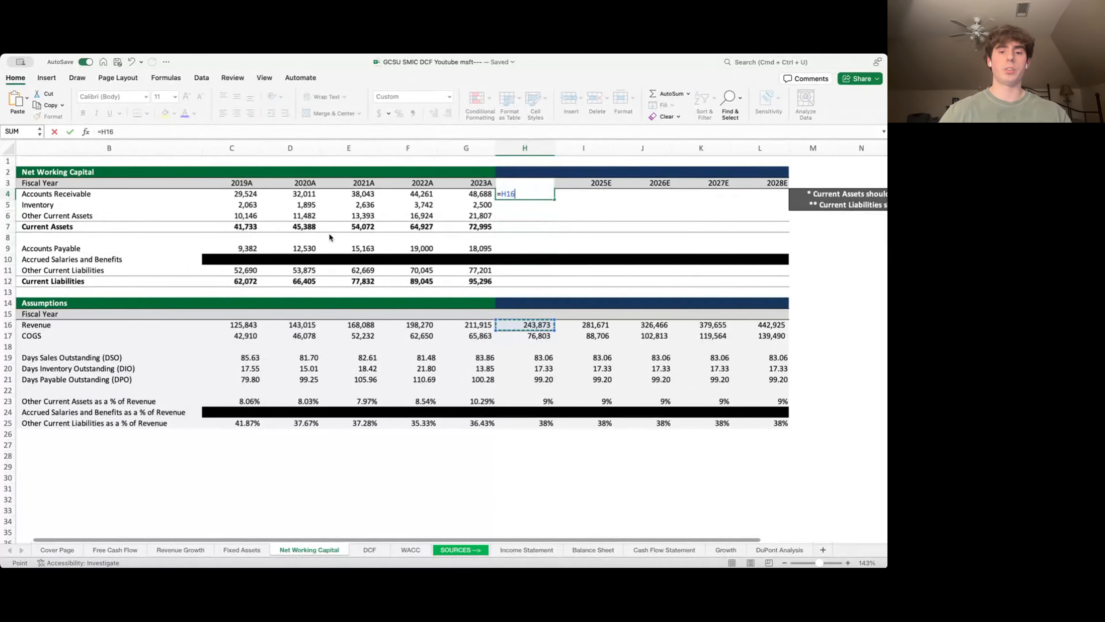
{"action": "type", "text": "*"}
{"action": "key", "text": "ctrl+Down"}
{"action": "key", "text": "Down"}
{"action": "key", "text": "Down"}
{"action": "key", "text": "Down"}
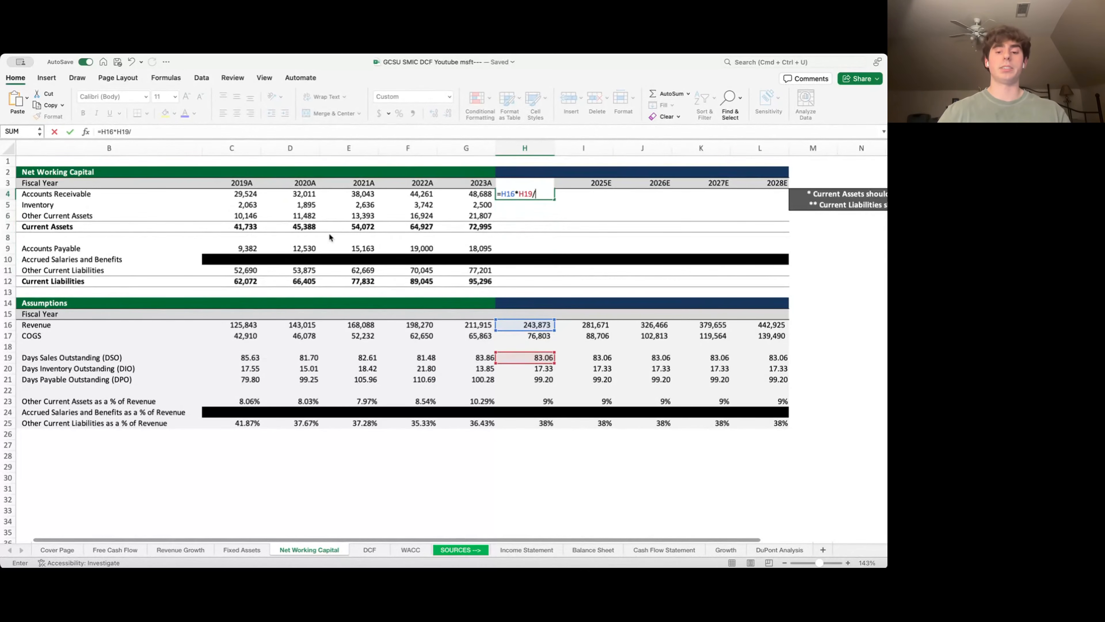
{"action": "type", "text": "/365"}
{"action": "key", "text": "ctrl+Return"}
{"action": "key", "text": "shift+Right"}
{"action": "key", "text": "shift+Right"}
{"action": "key", "text": "shift+Right"}
{"action": "key", "text": "shift+Right"}
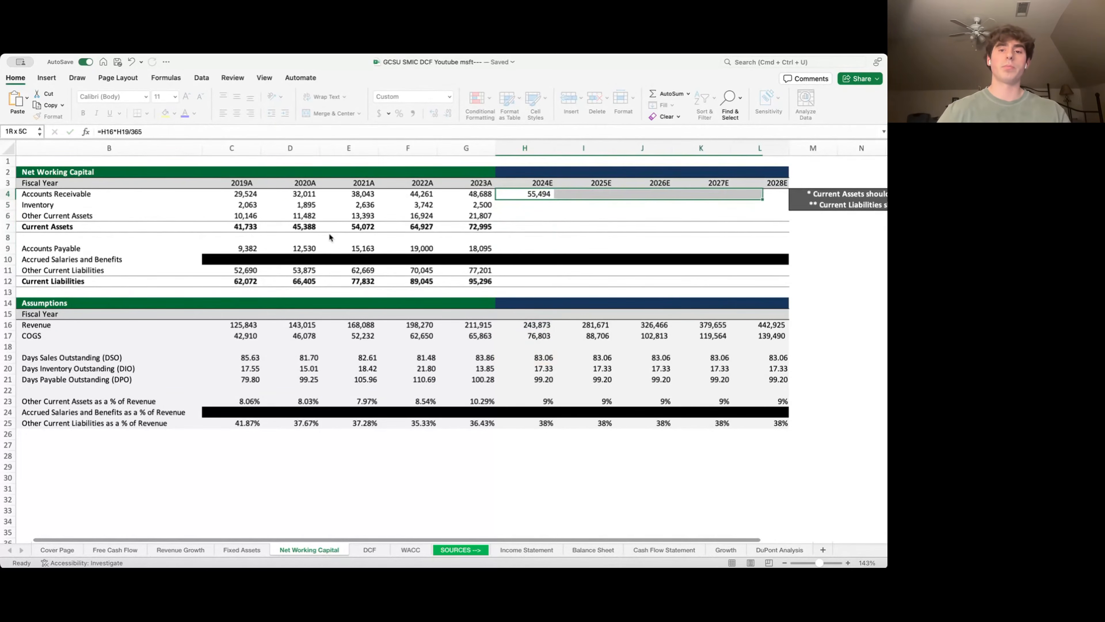
{"action": "key", "text": "ctrl+r"}
- Project inventory as COGS × DIO / 365 for 2024E–2028E (3,646–6,622)
{"action": "key", "text": "Down"}
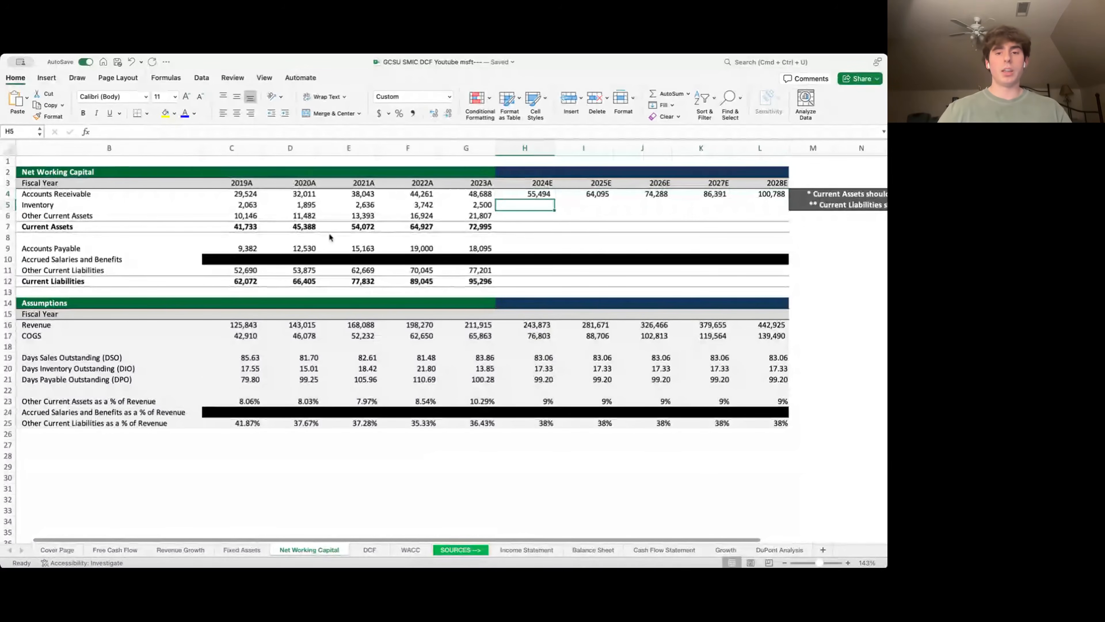
{"action": "type", "text": "="}
{"action": "key", "text": "ctrl+Down"}
{"action": "key", "text": "Down"}
{"action": "key", "text": "Down"}
{"action": "key", "text": "Down"}
{"action": "key", "text": "Up"}
{"action": "key", "text": "Up"}
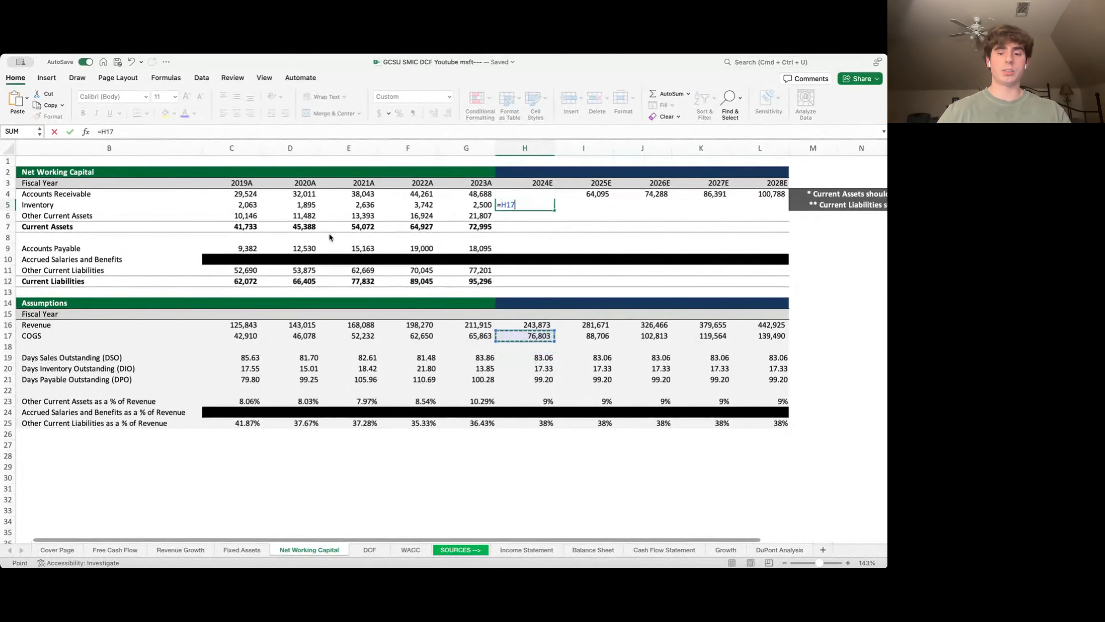
{"action": "type", "text": "*"}
{"action": "key", "text": "ctrl+Down"}
{"action": "key", "text": "Down"}
{"action": "key", "text": "Down"}
{"action": "key", "text": "Down"}
{"action": "key", "text": "Down"}
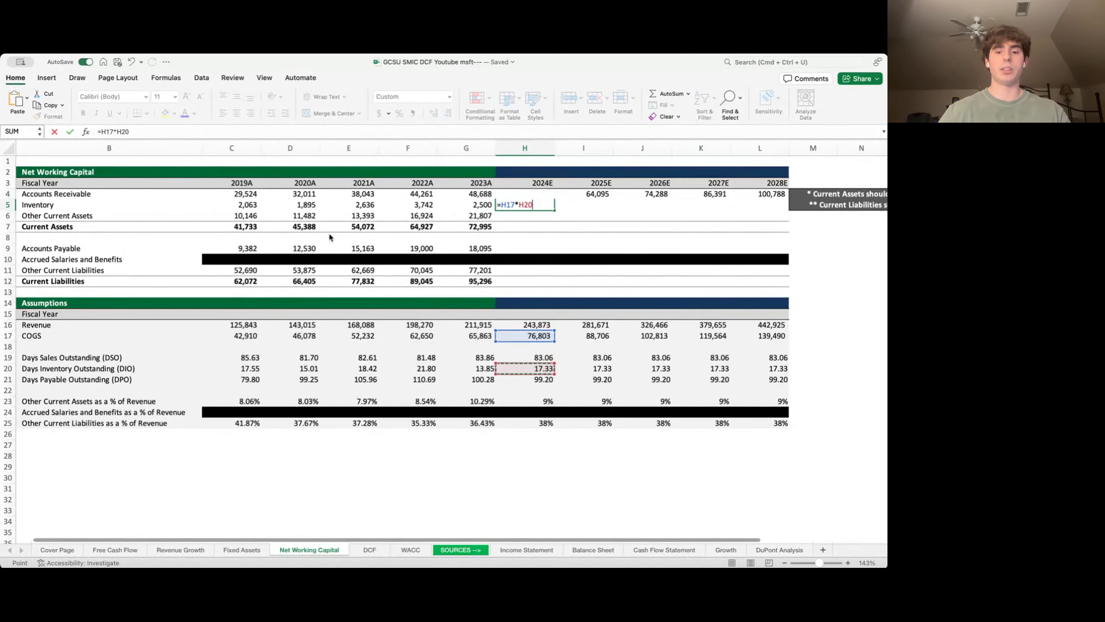
{"action": "type", "text": "/365"}
{"action": "key", "text": "ctrl+Return"}
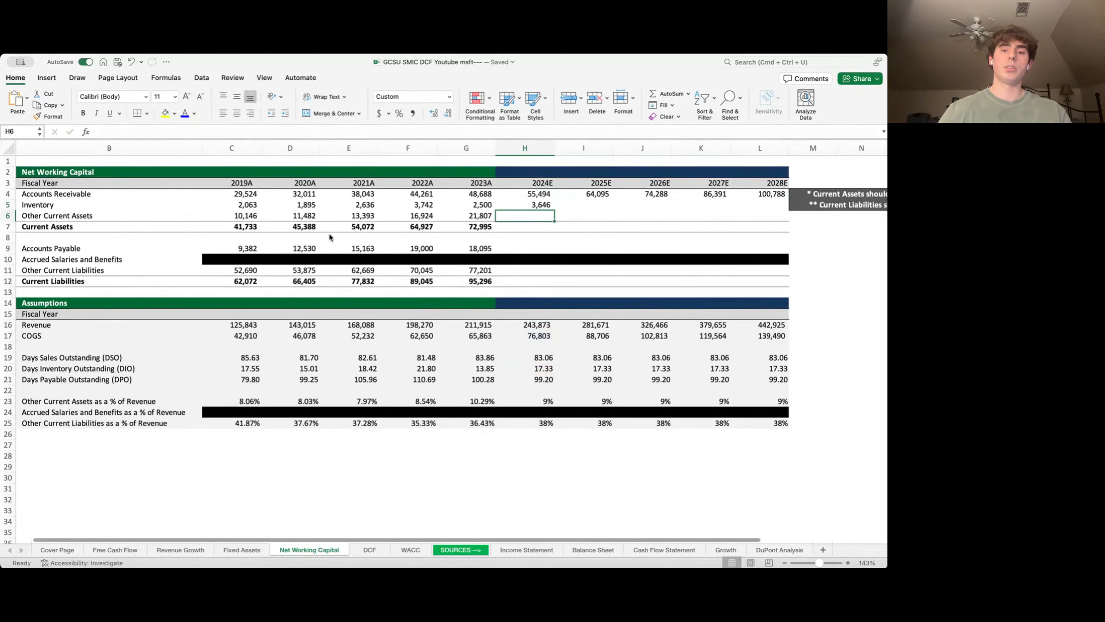
{"action": "key", "text": "shift+Right"}
{"action": "key", "text": "shift+Right"}
{"action": "key", "text": "shift+Right"}
{"action": "key", "text": "shift+Right"}
{"action": "key", "text": "ctrl+r"}
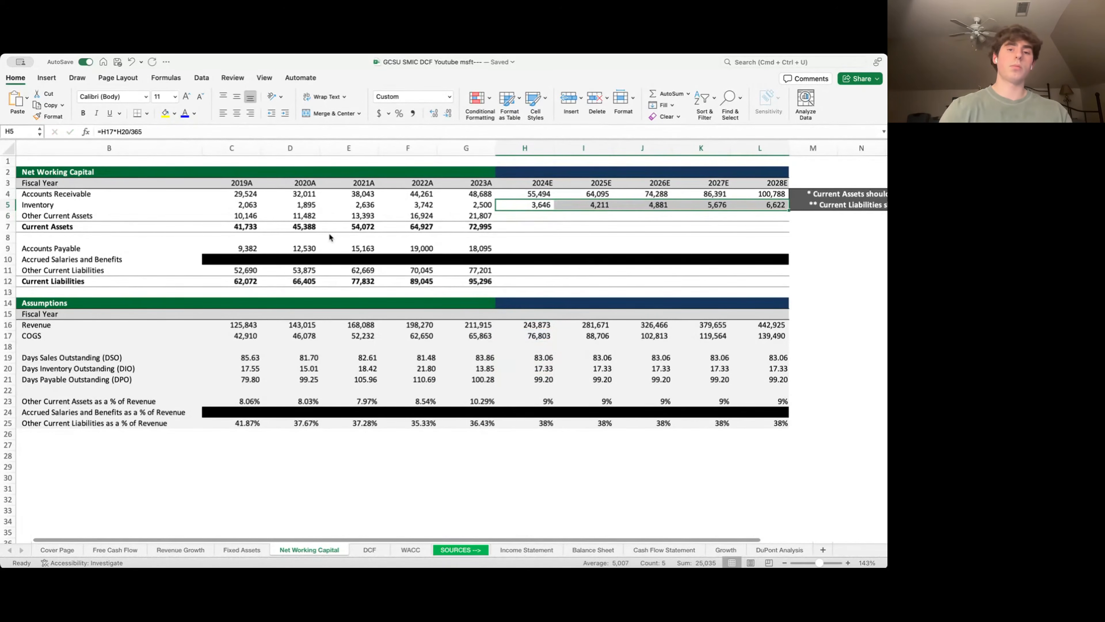
- Project other current assets as revenue × the 9% ratio, 20,917–37,990 across 2024E–2028E
{"action": "key", "text": "Down"}
{"action": "type", "text": "="}
{"action": "key", "text": "ctrl+Down"}
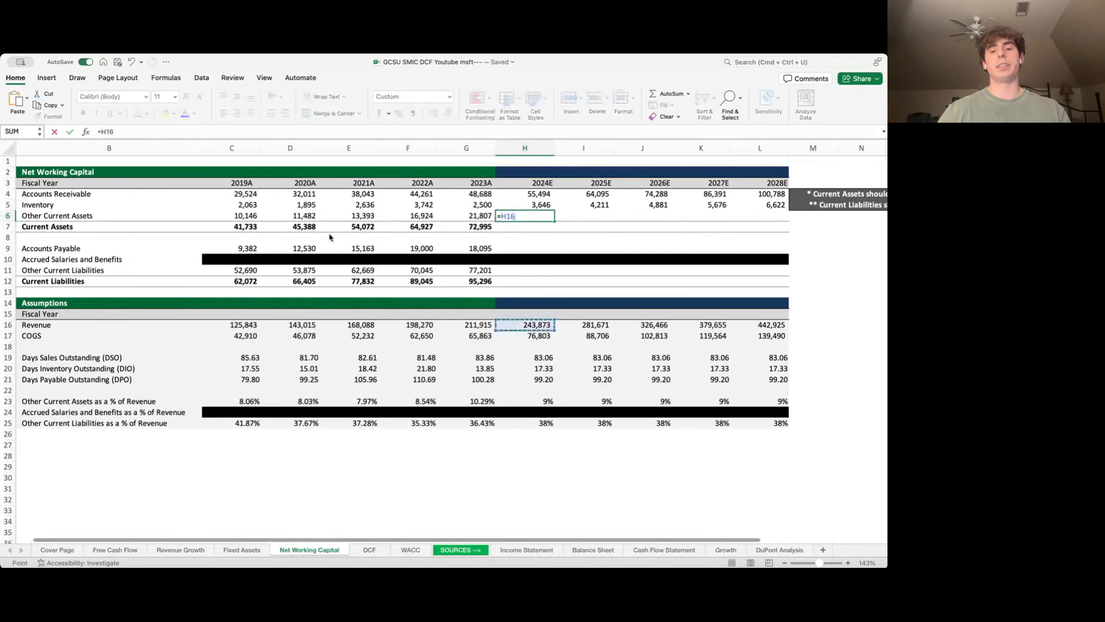
{"action": "type", "text": "*"}
{"action": "key", "text": "Down"}
{"action": "key", "text": "Down"}
{"action": "key", "text": "Down"}
{"action": "key", "text": "Down"}
{"action": "key", "text": "Down"}
{"action": "key", "text": "Down"}
{"action": "key", "text": "Down"}
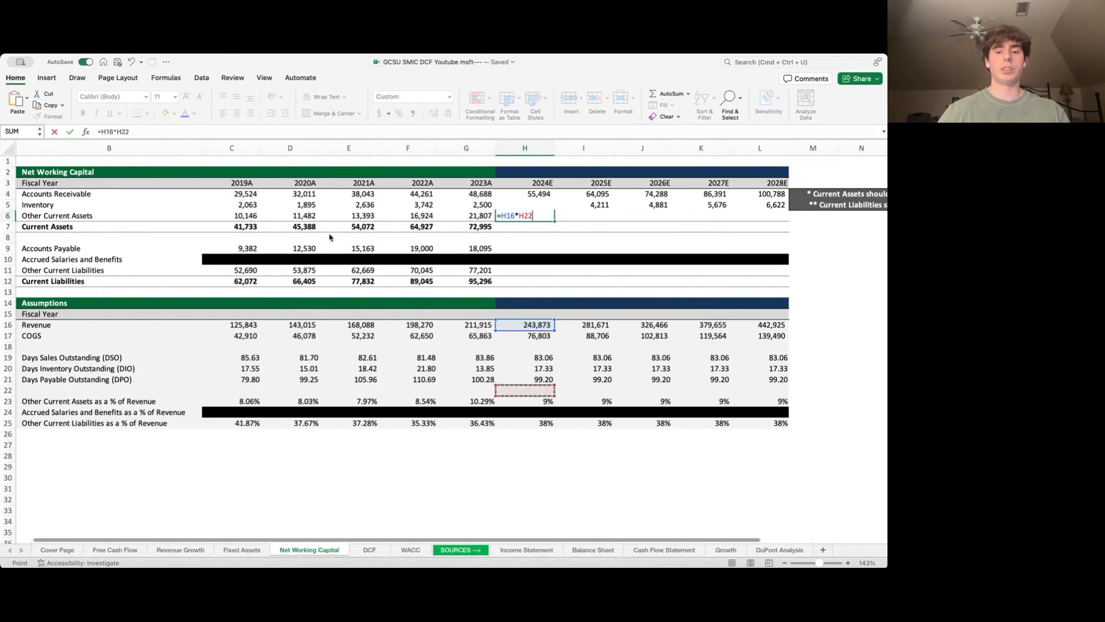
{"action": "key", "text": "ctrl+Return"}
{"action": "key", "text": "shift+Right"}
{"action": "key", "text": "shift+Right"}
{"action": "key", "text": "shift+Right"}
{"action": "key", "text": "shift+Right"}
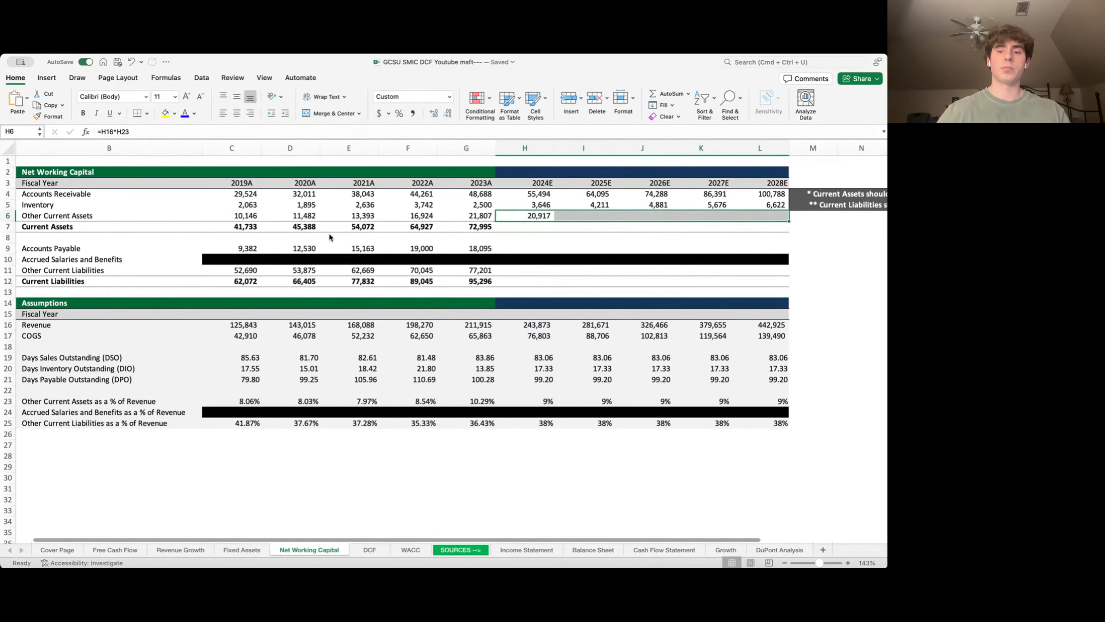
{"action": "key", "text": "ctrl+r"}
{"action": "key", "text": "Down"}
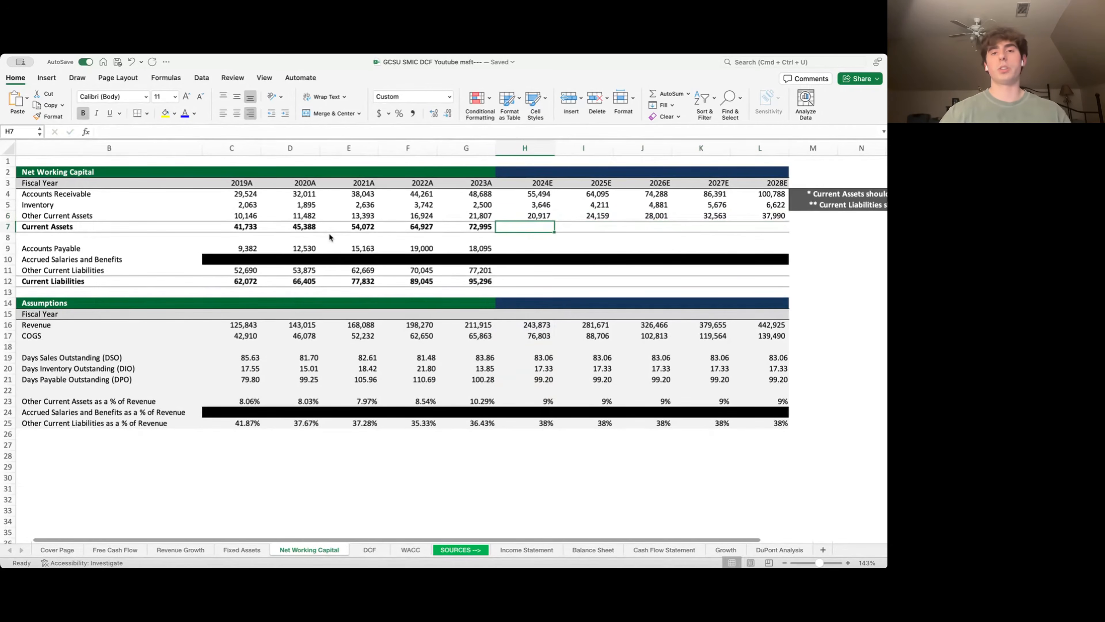
- Total 2024E–2028E current assets with =SUM(H4:H6) filled across to column L
{"action": "type", "text": "=su"}
{"action": "key", "text": "Up"}
{"action": "key", "text": "shift+Up"}
{"action": "key", "text": "shift+Up"}
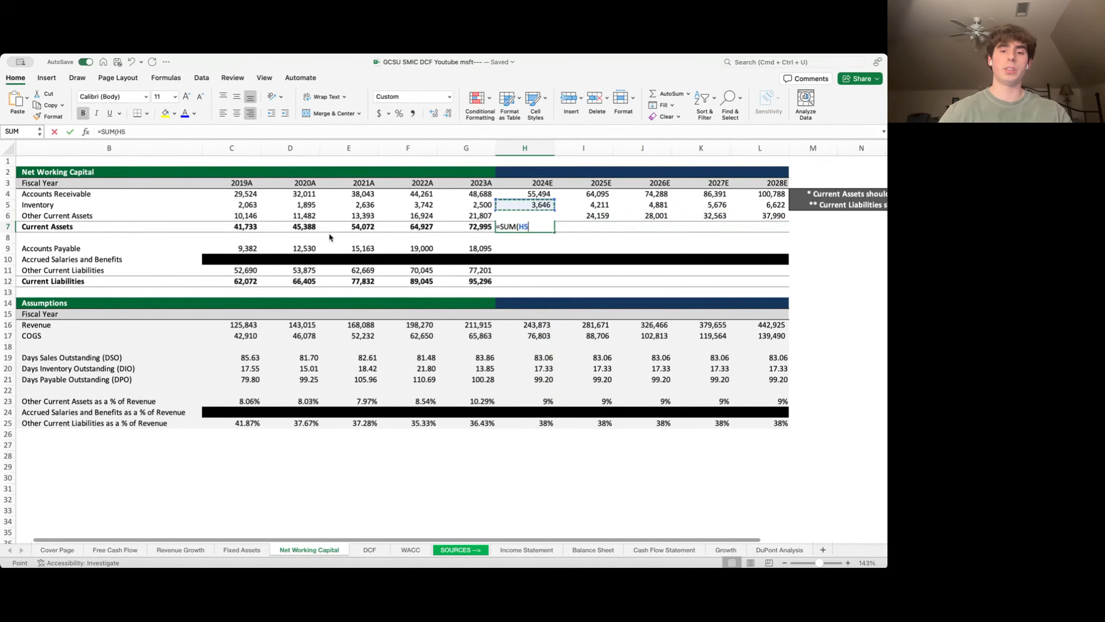
{"action": "key", "text": "ctrl+Return"}
{"action": "key", "text": "shift+Right"}
{"action": "key", "text": "shift+Right"}
{"action": "key", "text": "shift+Right"}
{"action": "key", "text": "shift+Right"}
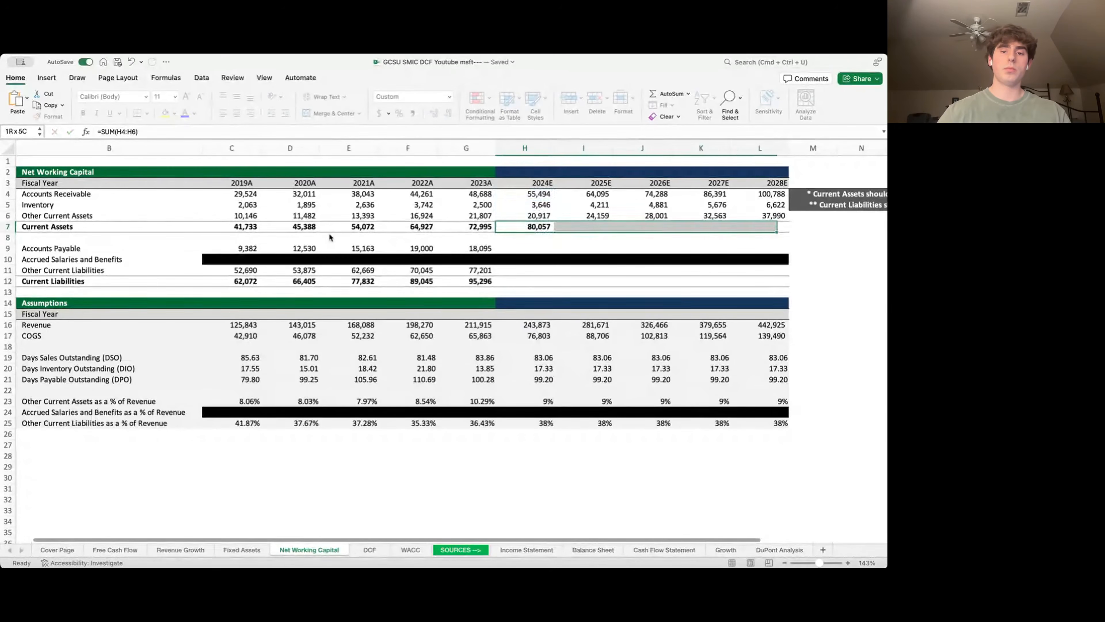
{"action": "key", "text": "ctrl+r"}
- Forecast accounts payable as COGS × DPO / 365 for 2024E–2028E (20,873–37,910)
{"action": "key", "text": "Down"}
{"action": "key", "text": "Down"}
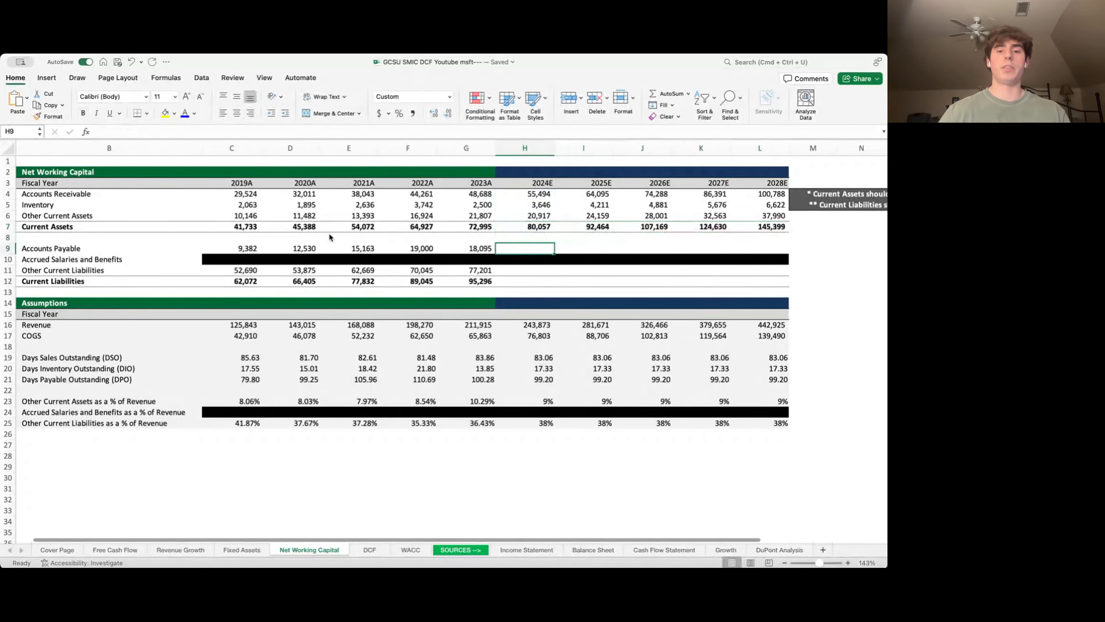
{"action": "type", "text": "="}
{"action": "key", "text": "Down"}
{"action": "key", "text": "Down"}
{"action": "key", "text": "Down"}
{"action": "key", "text": "Down"}
{"action": "key", "text": "Down"}
{"action": "key", "text": "Down"}
{"action": "key", "text": "Down"}
{"action": "key", "text": "Down"}
{"action": "key", "text": "Down"}
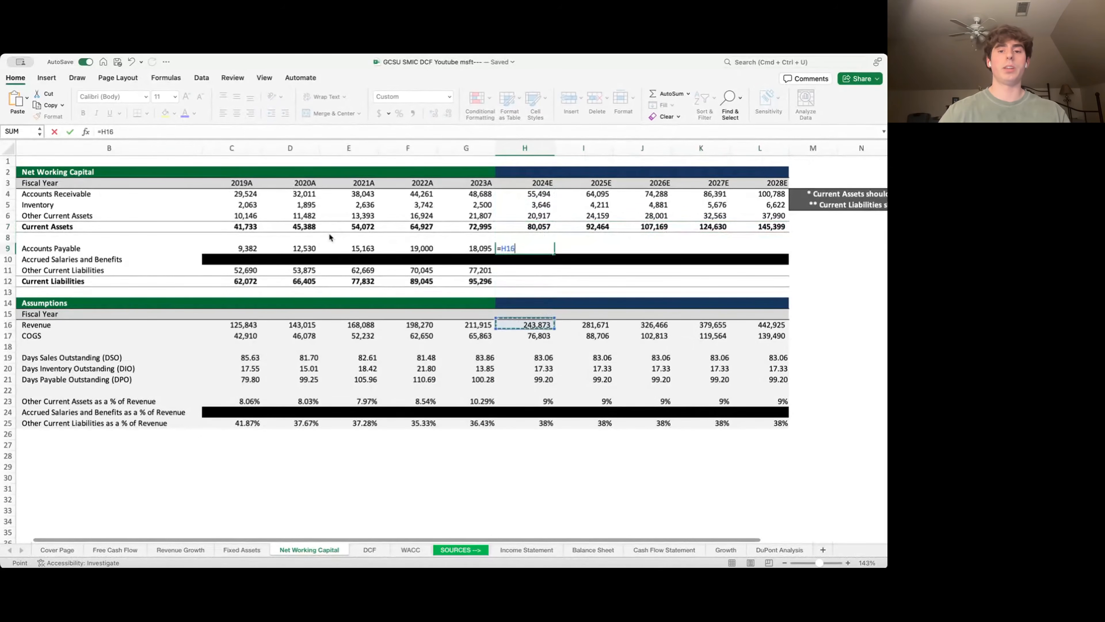
{"action": "key", "text": "Up"}
{"action": "type", "text": "*"}
{"action": "key", "text": "Down"}
{"action": "key", "text": "Down"}
{"action": "key", "text": "Down"}
{"action": "key", "text": "Down"}
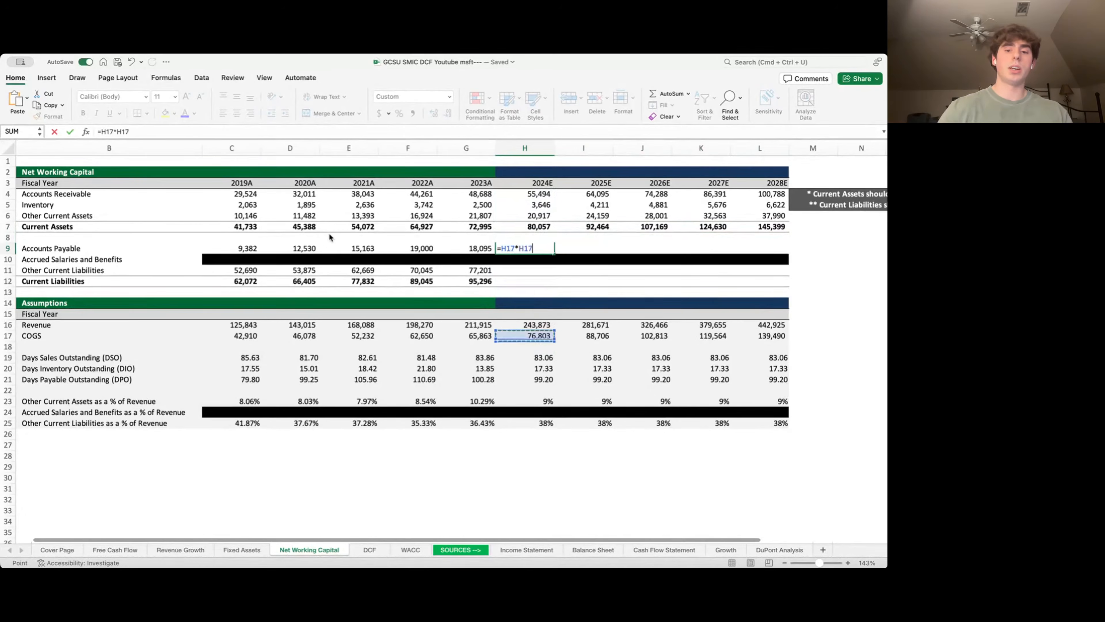
{"action": "type", "text": "/36"}
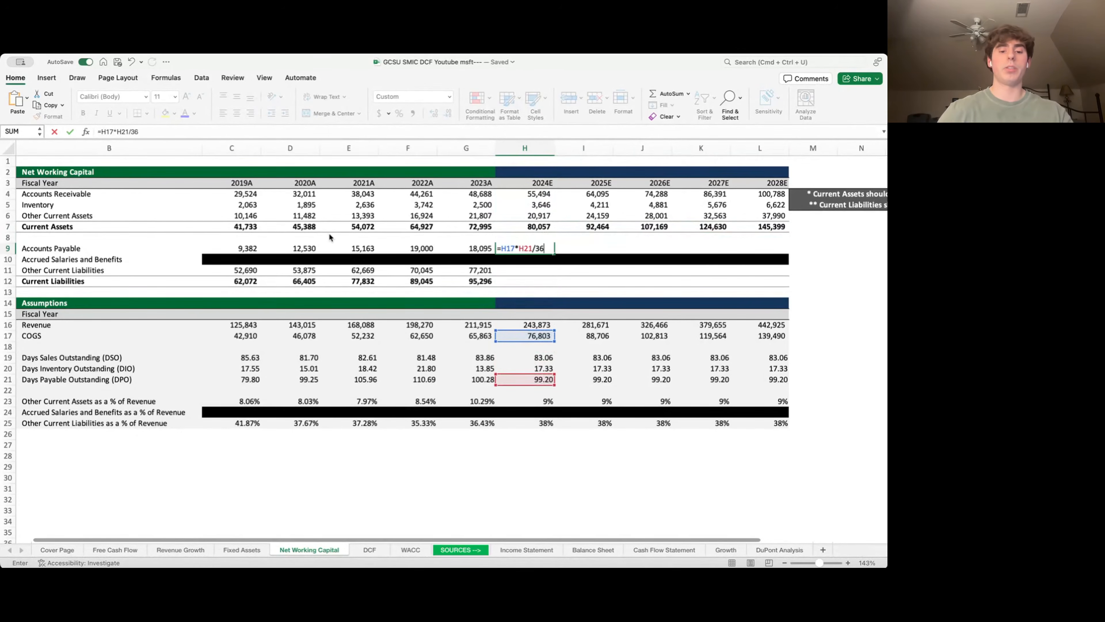
{"action": "type", "text": "5"}
{"action": "key", "text": "Return"}
{"action": "key", "text": "shift+Right"}
{"action": "key", "text": "shift+Right"}
{"action": "key", "text": "shift+Right"}
{"action": "key", "text": "shift+Right"}
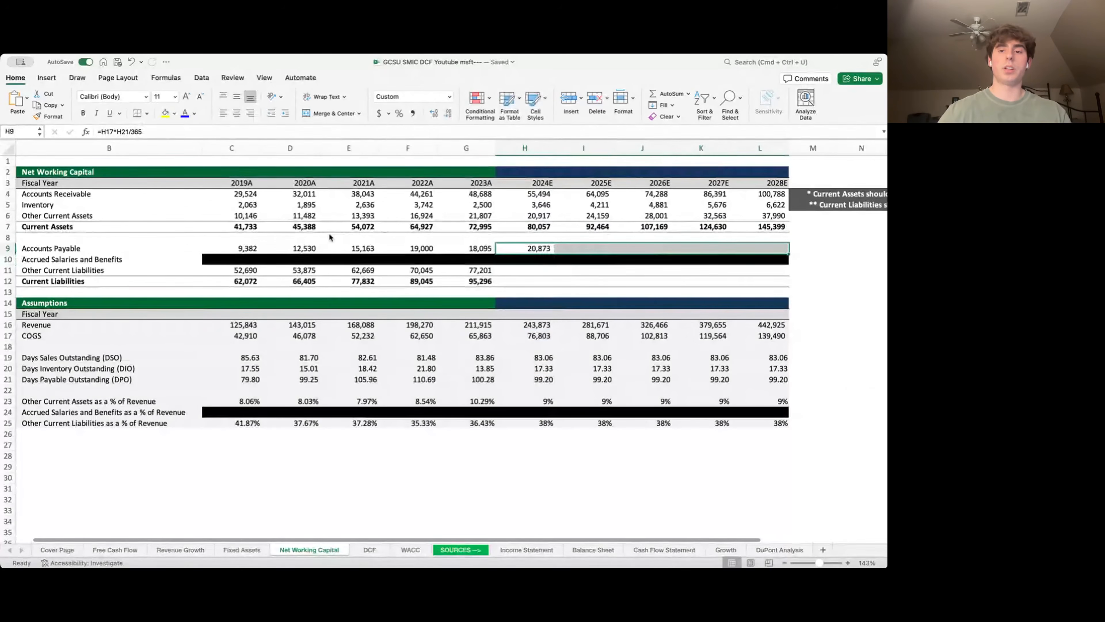
{"action": "key", "text": "ctrl+r"}
- Forecast other current liabilities as revenue × 38% for 2024E–2028E (91,980–167,055)
{"action": "key", "text": "Down"}
{"action": "key", "text": "Down"}
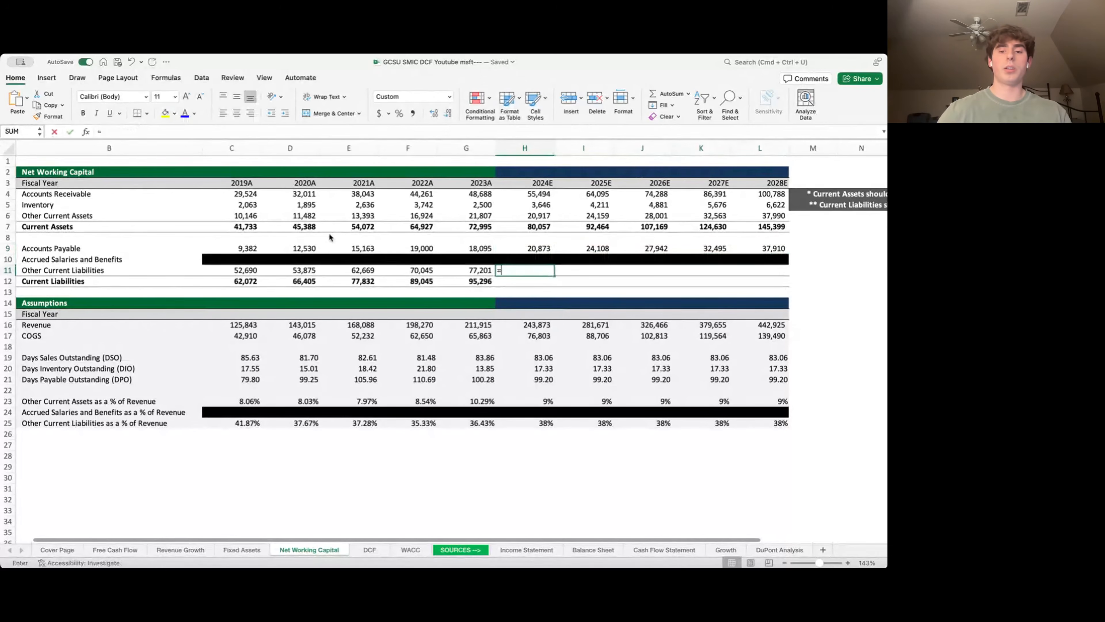
{"action": "type", "text": "="}
{"action": "key", "text": "Down"}
{"action": "key", "text": "Down"}
{"action": "key", "text": "Down"}
{"action": "key", "text": "Down"}
{"action": "key", "text": "Down"}
{"action": "key", "text": "Down"}
{"action": "key", "text": "Up"}
{"action": "type", "text": "*"}
{"action": "key", "text": "Down"}
{"action": "key", "text": "Down"}
{"action": "key", "text": "Down"}
{"action": "key", "text": "Down"}
{"action": "key", "text": "Down"}
{"action": "key", "text": "Down"}
{"action": "key", "text": "Down"}
{"action": "key", "text": "Down"}
{"action": "key", "text": "Down"}
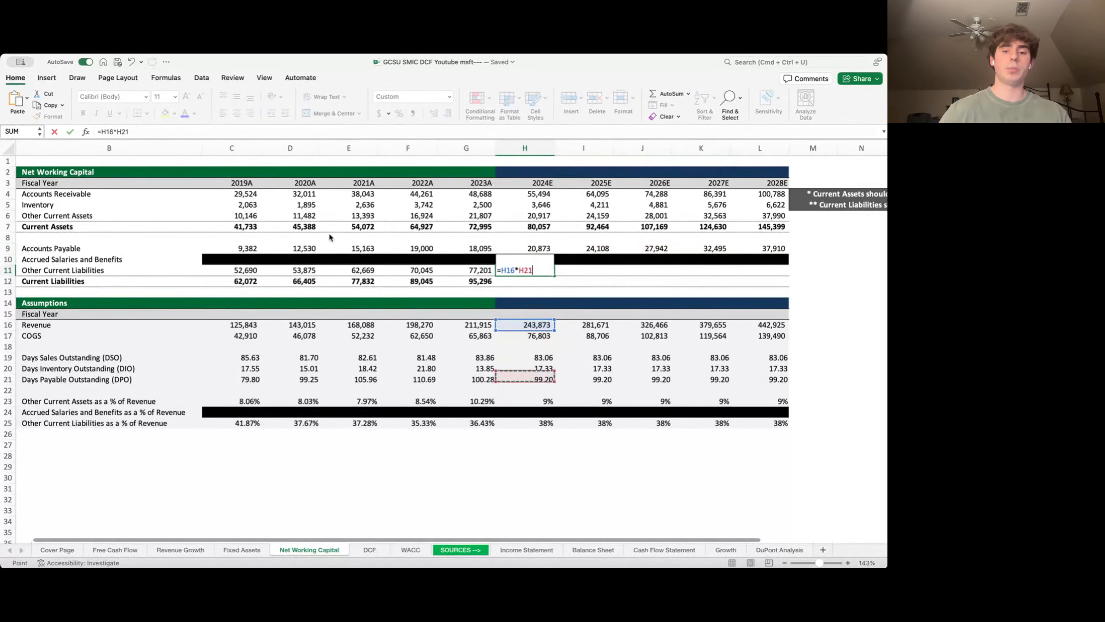
{"action": "key", "text": "Return"}
{"action": "key", "text": "shift+Right"}
{"action": "key", "text": "shift+Right"}
{"action": "key", "text": "shift+Right"}
{"action": "key", "text": "shift+Right"}
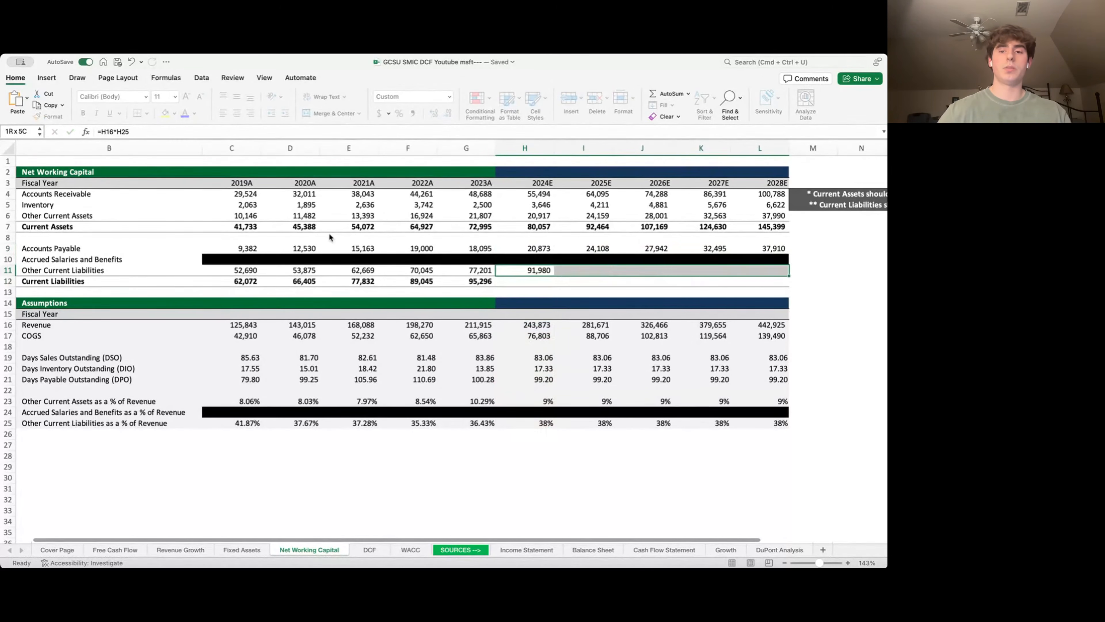
{"action": "key", "text": "ctrl+r"}
- Sum current liabilities over H9:H11 for 2024E–2028E, giving 112,853–204,965
{"action": "key", "text": "Down"}
{"action": "type", "text": "="}
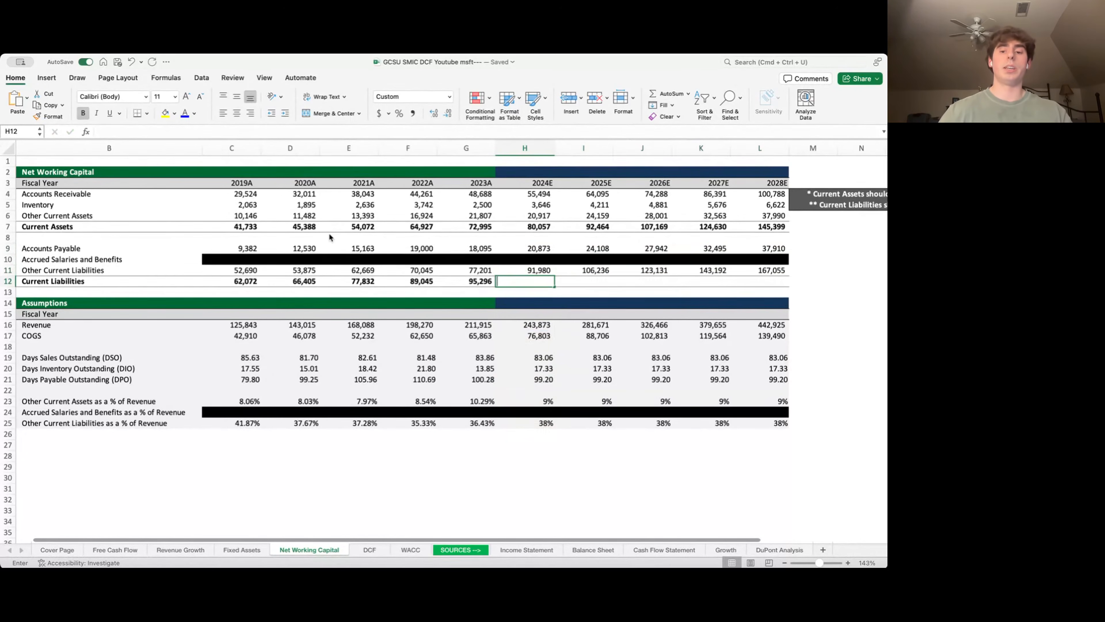
{"action": "type", "text": "su"}
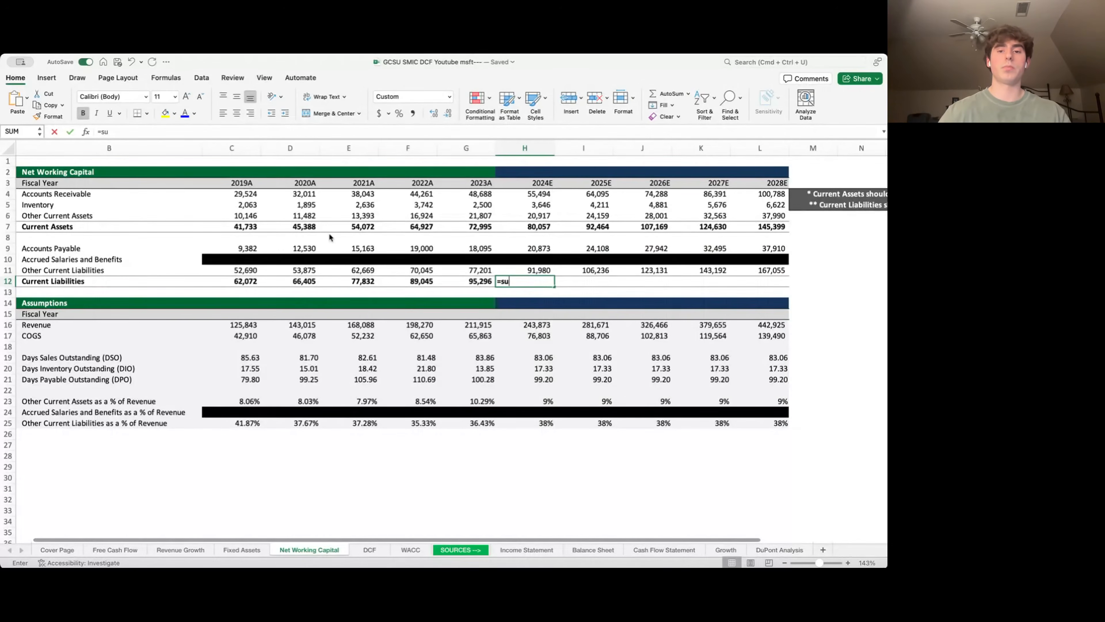
{"action": "type", "text": "m("}
{"action": "key", "text": "Up"}
{"action": "key", "text": "shift+Up"}
{"action": "key", "text": "shift+Up"}
{"action": "key", "text": "Return"}
{"action": "key", "text": "Up"}
{"action": "key", "text": "shift+Right"}
{"action": "key", "text": "shift+Right"}
{"action": "key", "text": "shift+Right"}
{"action": "key", "text": "shift+Right"}
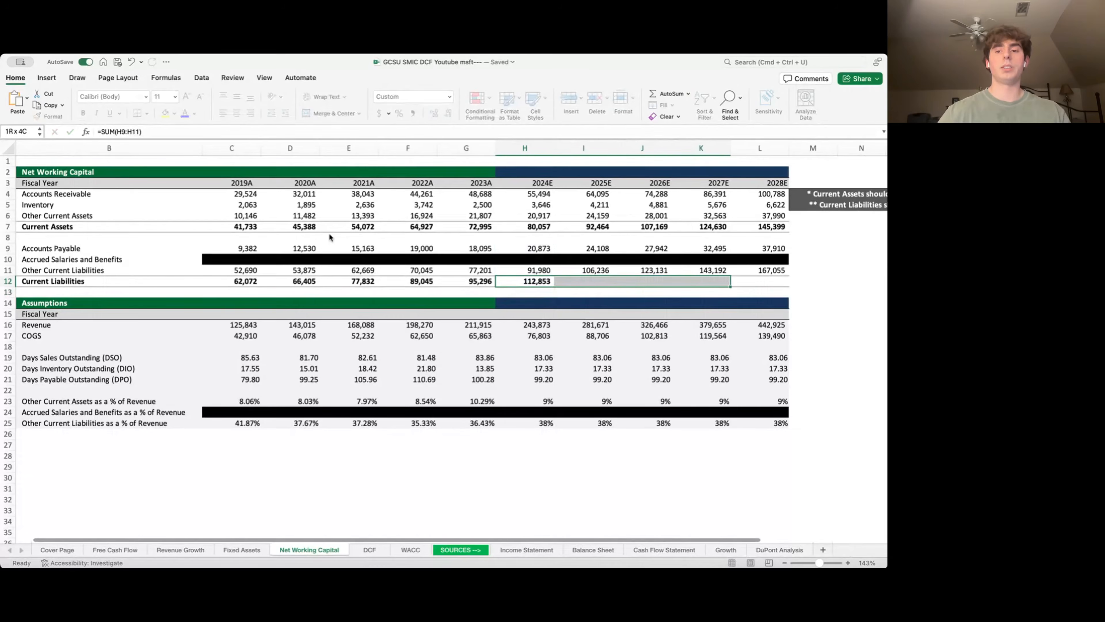
{"action": "key", "text": "ctrl+r"}
{"action": "key", "text": "Left"}
{"action": "key", "text": "Left"}
{"action": "key", "text": "Left"}
{"action": "key", "text": "Left"}
{"action": "key", "text": "Left"}
{"action": "key", "text": "Left"}
{"action": "key", "text": "Left"}
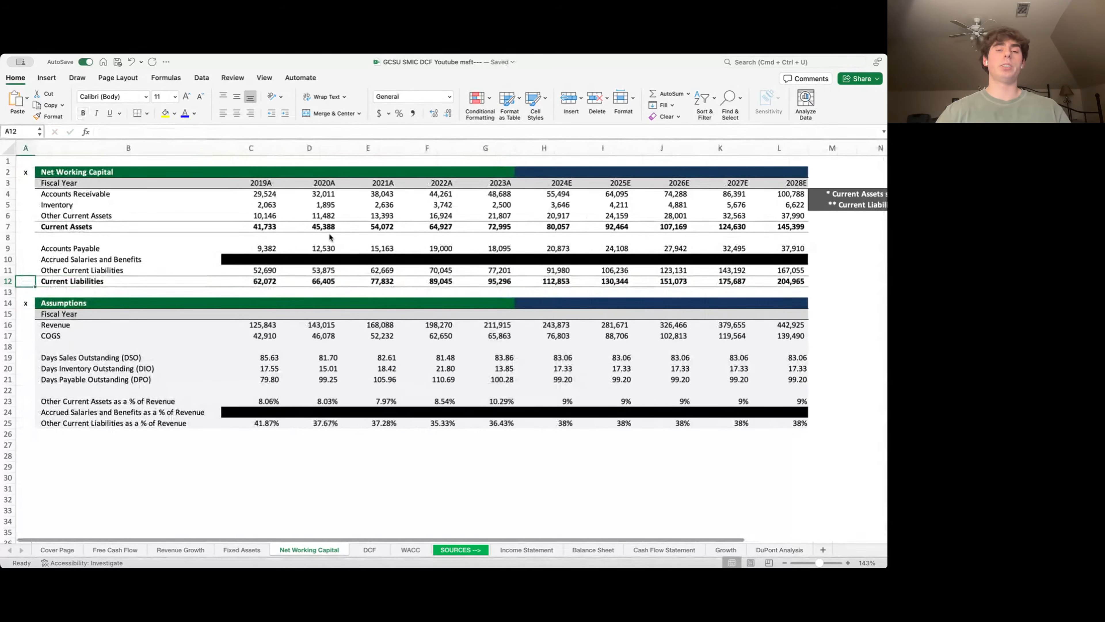
- Link the Current Assets memo row to the Net Working Capital sheet for 2019A–2028E
{"action": "key", "text": "ctrl+Page_Up"}
{"action": "key", "text": "ctrl+Page_Up"}
{"action": "key", "text": "ctrl+Page_Up"}
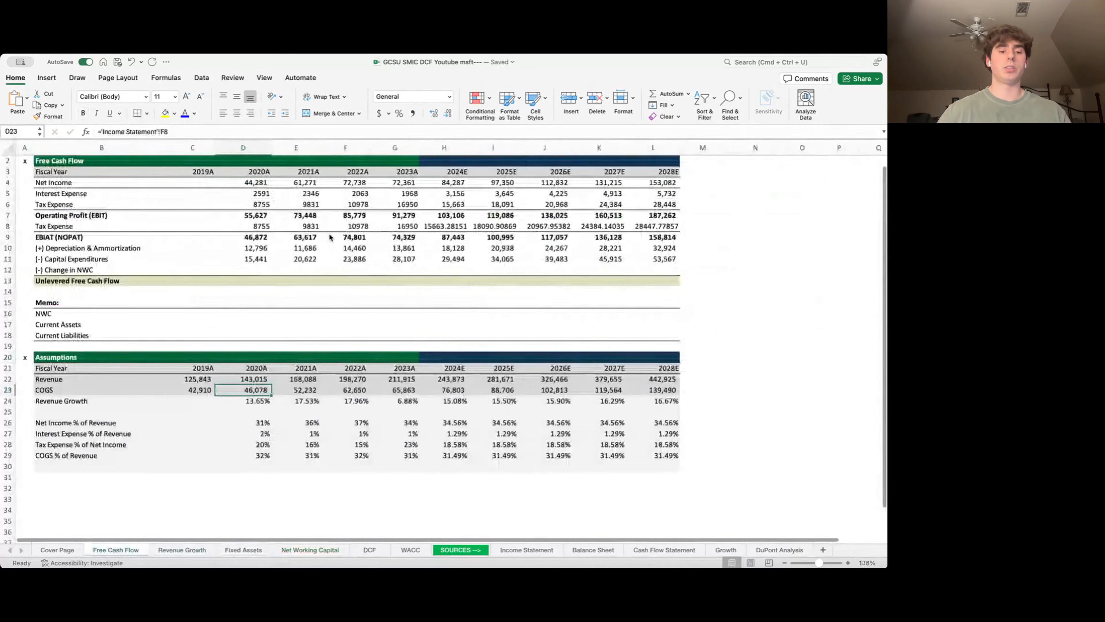
{"action": "key", "text": "Right"}
{"action": "key", "text": "Right"}
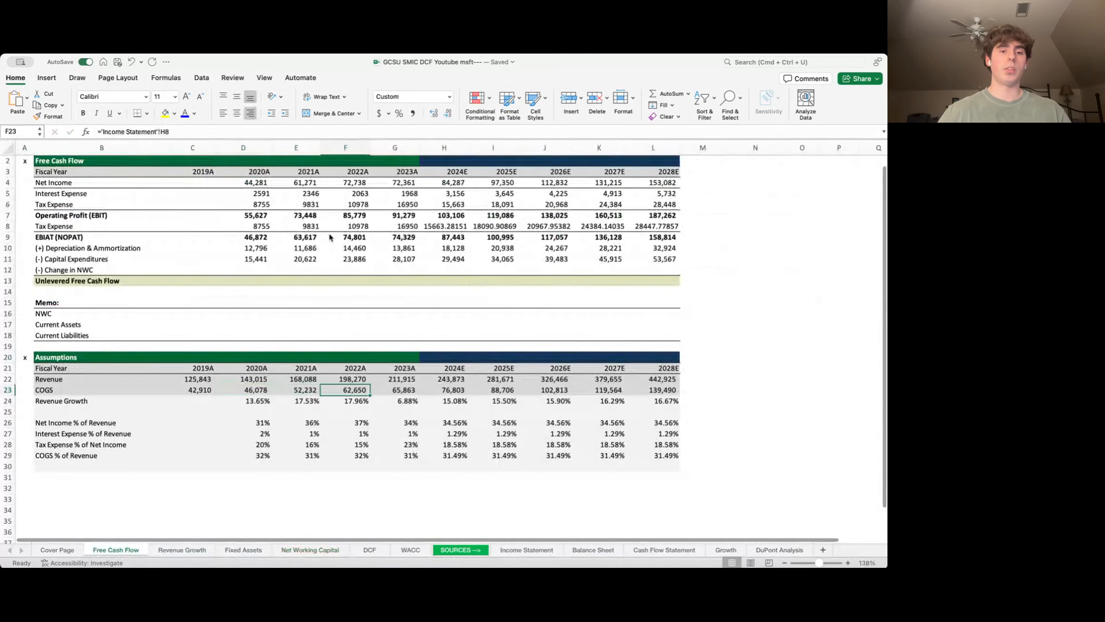
{"action": "key", "text": "Up"}
{"action": "key", "text": "Up"}
{"action": "key", "text": "Up"}
{"action": "key", "text": "Up"}
{"action": "key", "text": "Up"}
{"action": "key", "text": "Up"}
{"action": "key", "text": "Up"}
{"action": "key", "text": "Left"}
{"action": "key", "text": "Down"}
{"action": "key", "text": "Left"}
{"action": "key", "text": "Left"}
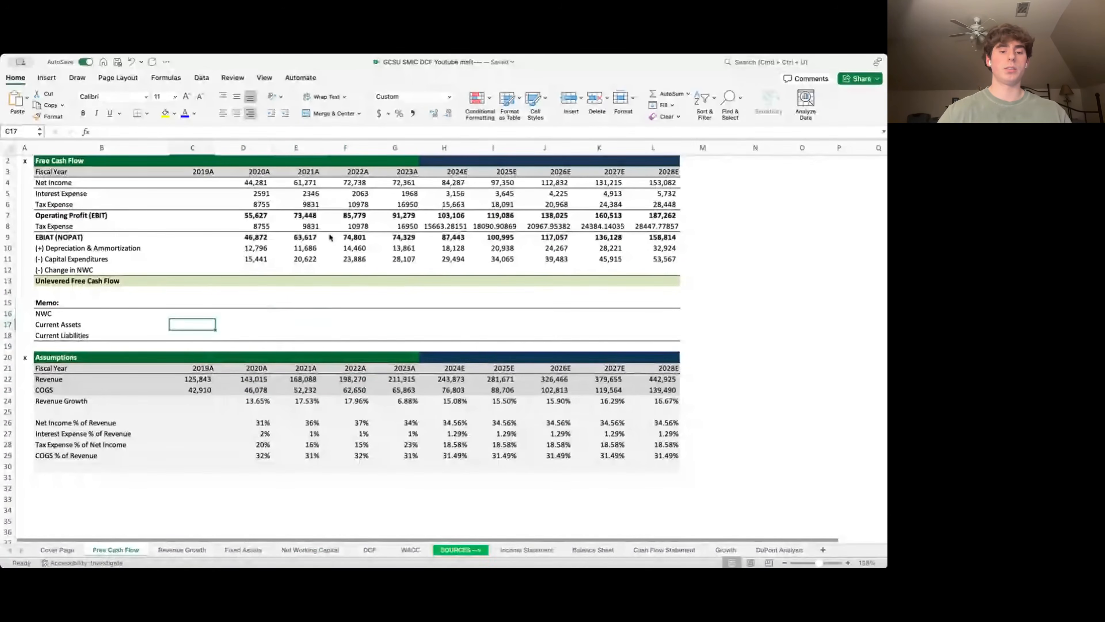
{"action": "type", "text": "="}
{"action": "key", "text": "ctrl+Page_Down"}
{"action": "key", "text": "ctrl+Page_Down"}
{"action": "key", "text": "ctrl+Page_Down"}
{"action": "key", "text": "Down"}
{"action": "key", "text": "Down"}
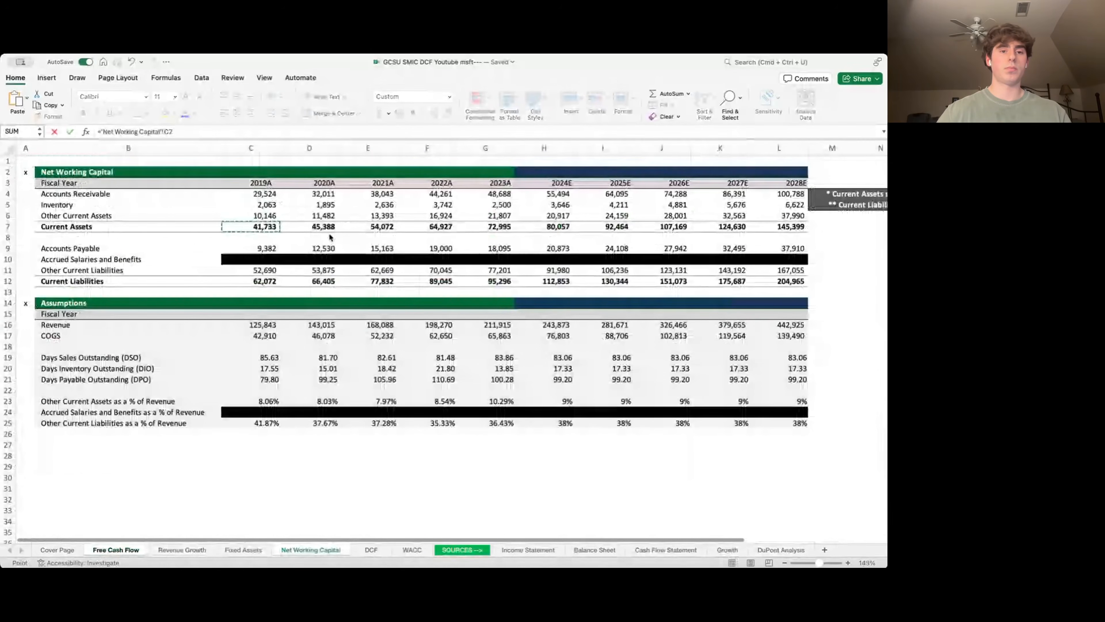
{"action": "key", "text": "Return"}
{"action": "key", "text": "Up"}
{"action": "key", "text": "shift+Right"}
{"action": "key", "text": "shift+Right"}
{"action": "key", "text": "shift+Right"}
{"action": "key", "text": "shift+Right"}
{"action": "key", "text": "shift+Right"}
{"action": "key", "text": "shift+Right"}
{"action": "key", "text": "shift+Right"}
{"action": "key", "text": "shift+Right"}
{"action": "key", "text": "shift+Right"}
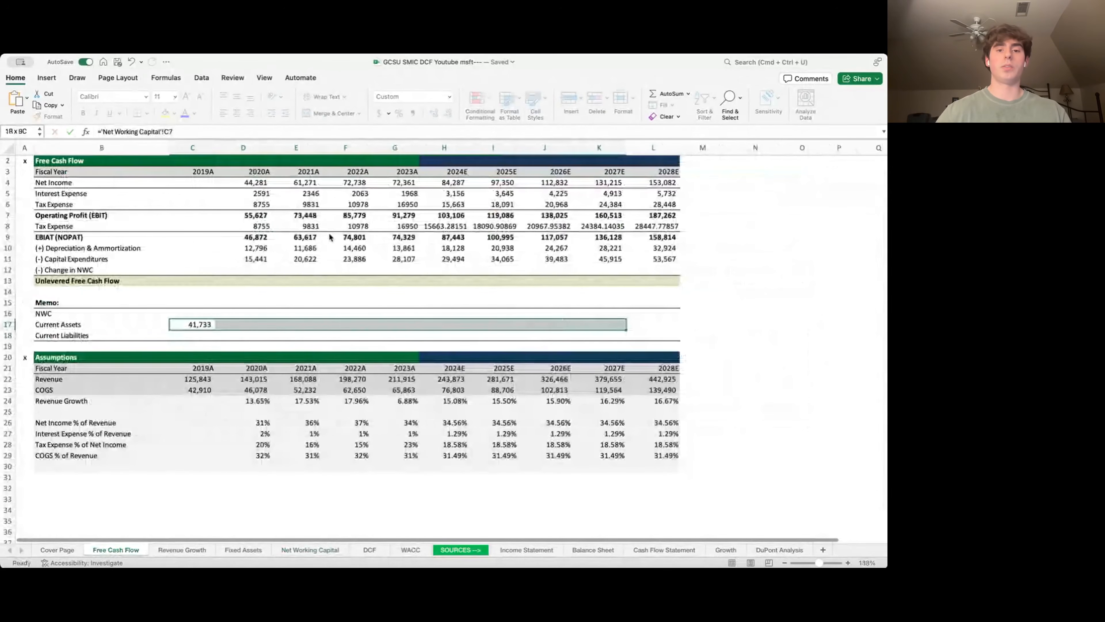
{"action": "key", "text": "super+r"}
- Link the Current Liabilities memo row to the Net Working Capital sheet across all years
{"action": "key", "text": "Down"}
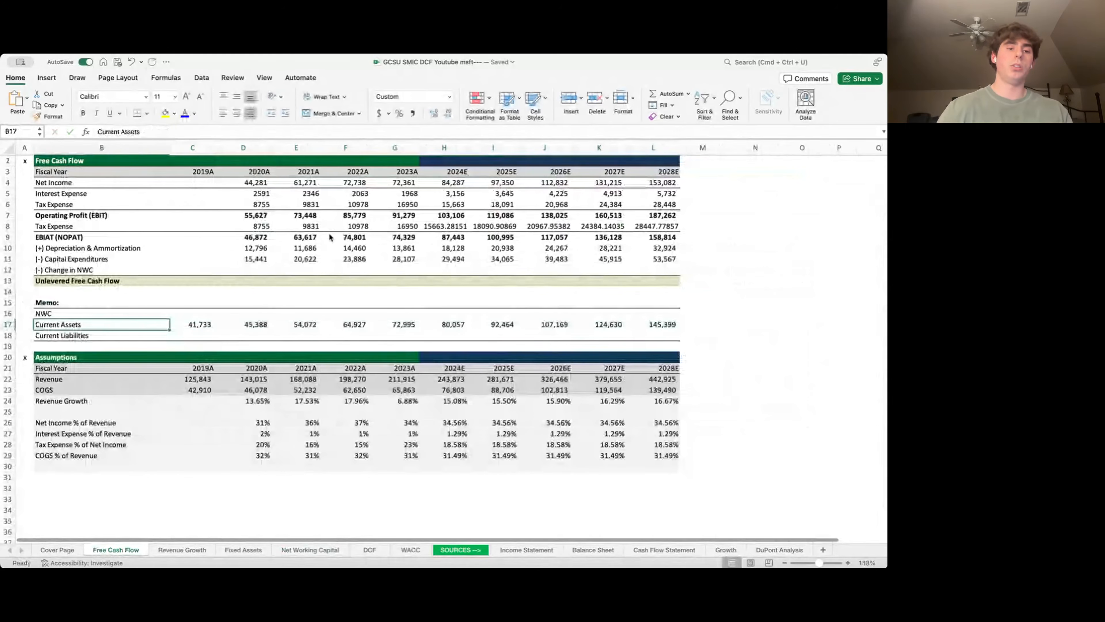
{"action": "type", "text": "="}
{"action": "key", "text": "ctrl+Page_Down"}
{"action": "key", "text": "ctrl+Page_Down"}
{"action": "key", "text": "ctrl+Page_Down"}
{"action": "key", "text": "ctrl+Page_Down"}
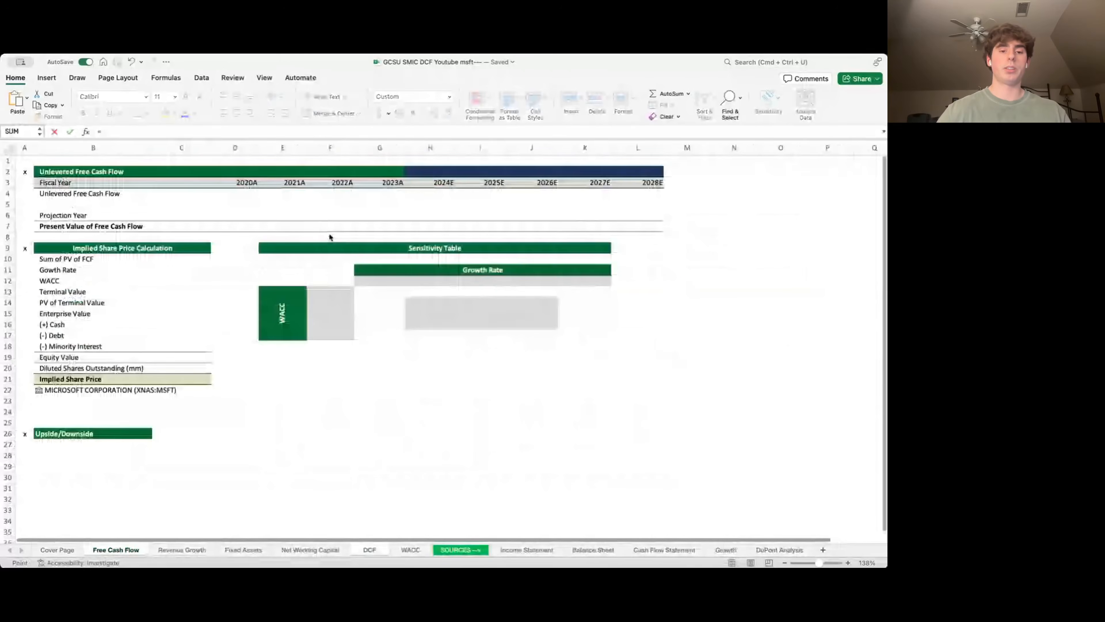
{"action": "key", "text": "ctrl+Page_Up"}
{"action": "key", "text": "Down"}
{"action": "key", "text": "Down"}
{"action": "key", "text": "Down"}
{"action": "key", "text": "Down"}
{"action": "key", "text": "Down"}
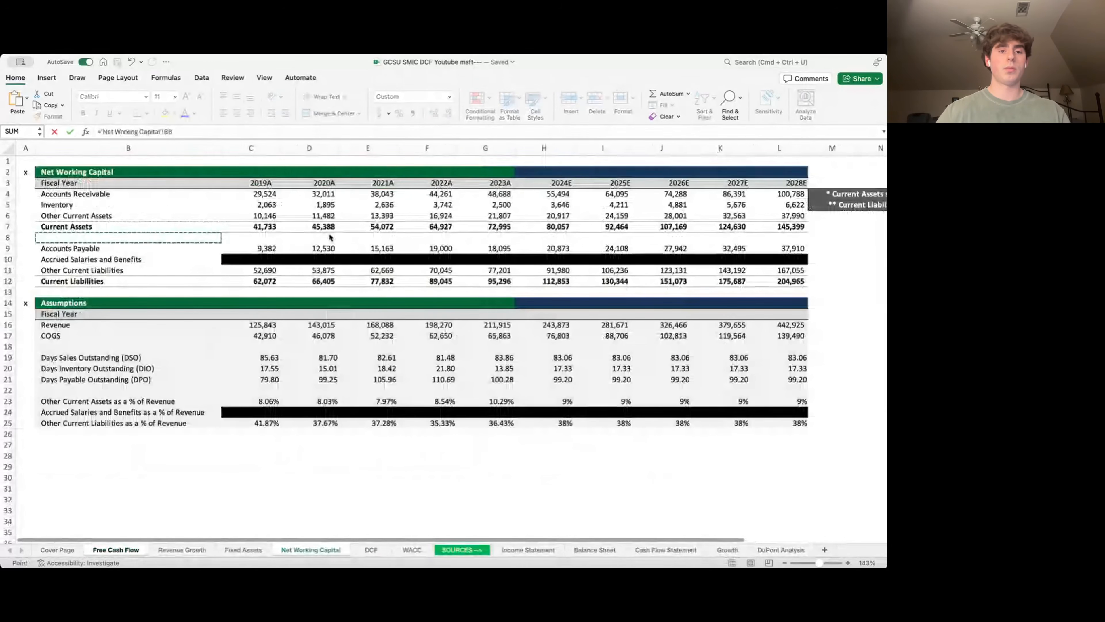
{"action": "key", "text": "Right"}
{"action": "key", "text": "Return"}
{"action": "key", "text": "Up"}
{"action": "key", "text": "shift+Right"}
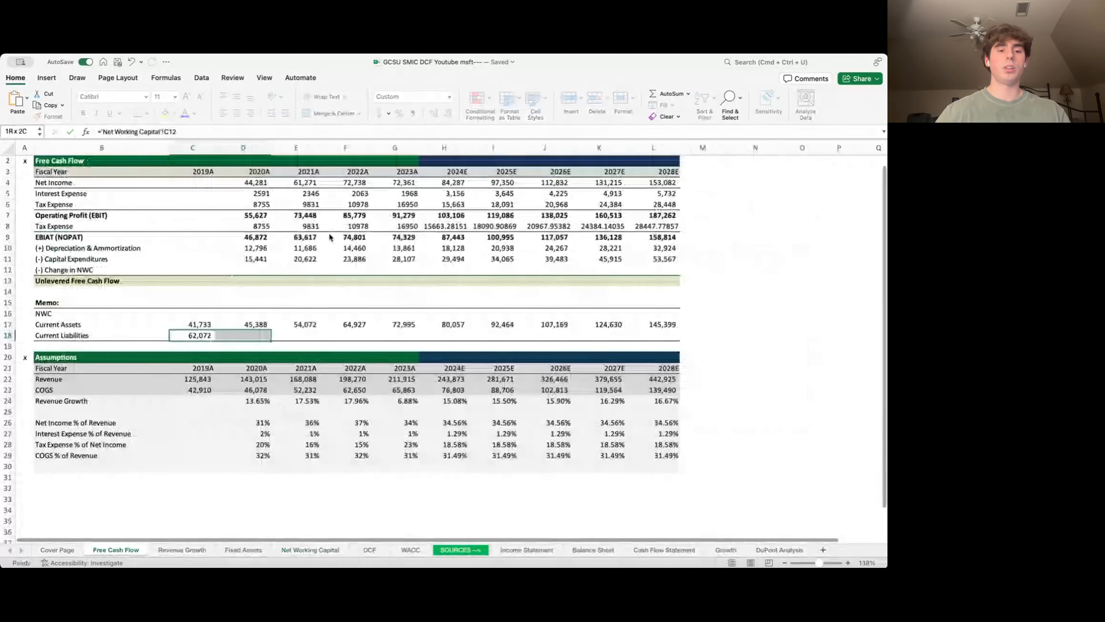
{"action": "key", "text": "shift+Right"}
{"action": "key", "text": "shift+Right"}
{"action": "key", "text": "shift+Right"}
{"action": "key", "text": "shift+Right"}
{"action": "key", "text": "shift+Right"}
{"action": "key", "text": "shift+Right"}
{"action": "key", "text": "shift+Right"}
{"action": "key", "text": "shift+Right"}
{"action": "key", "text": "ctrl+r"}
- Compute NWC as Current Assets minus Current Liabilities, filled right: (20,339) to (59,566)
{"action": "key", "text": "Up"}
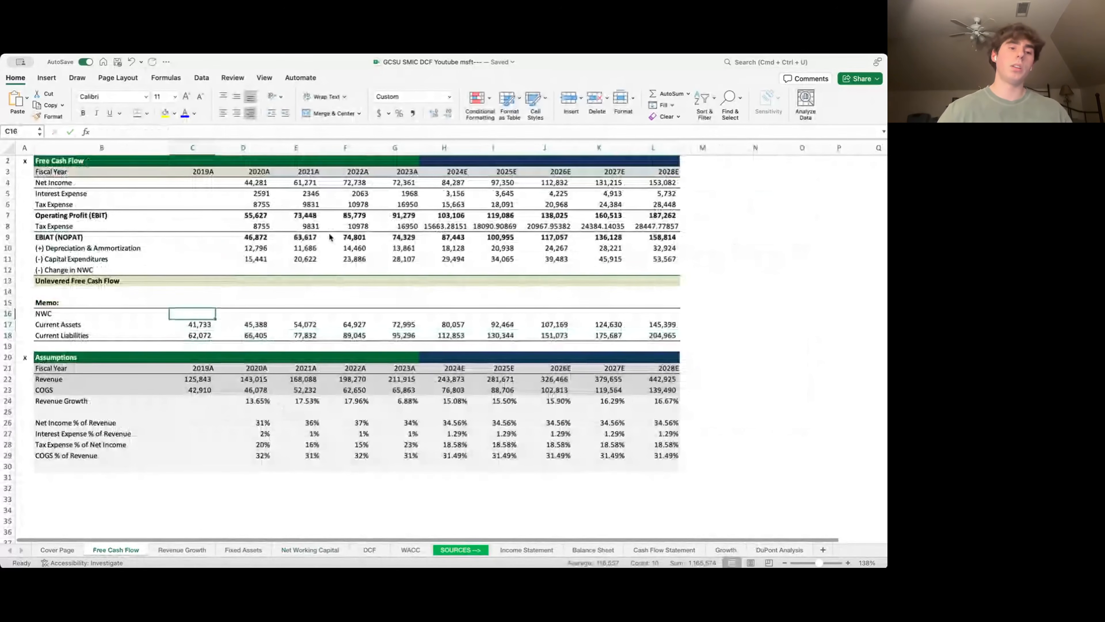
{"action": "key", "text": "Up"}
{"action": "type", "text": "="}
{"action": "key", "text": "Down"}
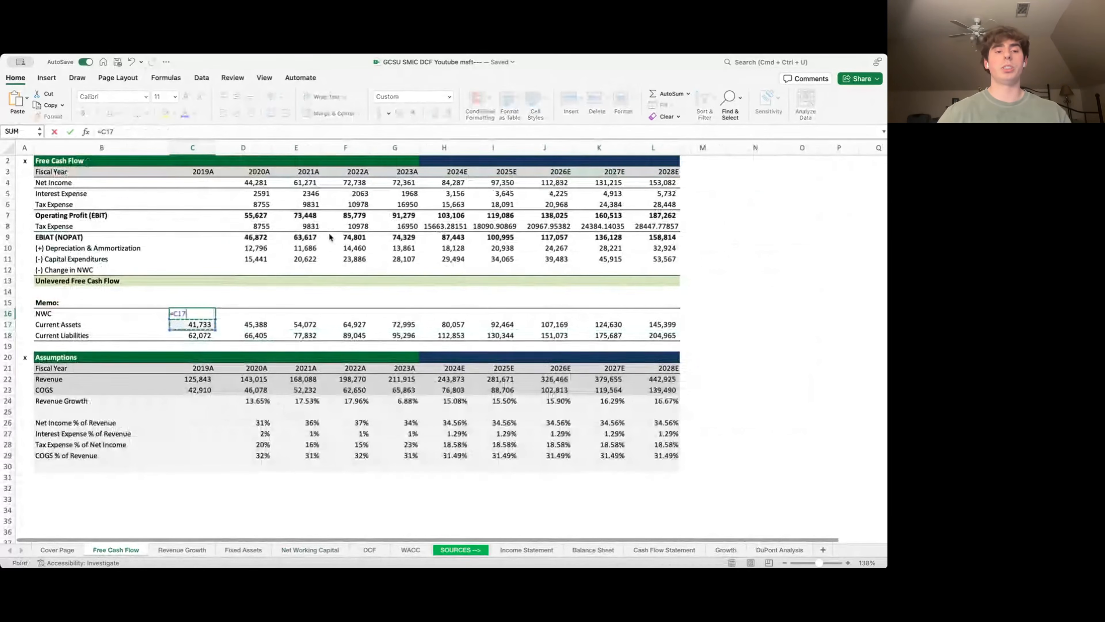
{"action": "type", "text": "-"}
{"action": "key", "text": "Down"}
{"action": "key", "text": "Down"}
{"action": "key", "text": "Return"}
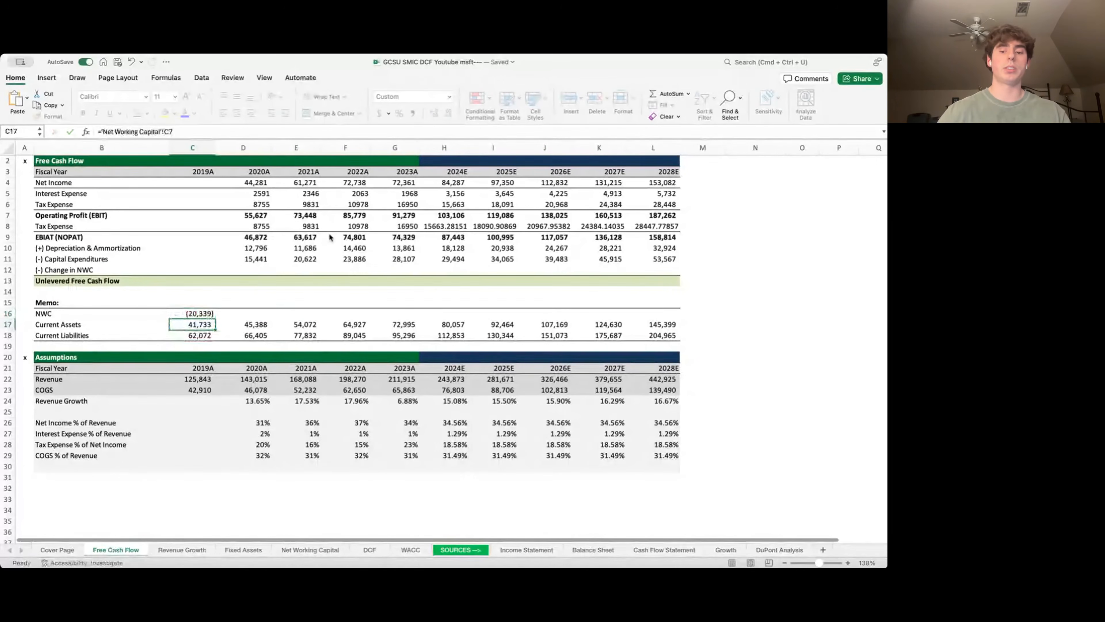
{"action": "key", "text": "Up"}
{"action": "key", "text": "shift+Right"}
{"action": "key", "text": "shift+Right"}
{"action": "key", "text": "shift+Right"}
{"action": "key", "text": "shift+Right"}
{"action": "key", "text": "shift+Right"}
{"action": "key", "text": "shift+Right"}
{"action": "key", "text": "shift+Right"}
{"action": "key", "text": "shift+Right"}
{"action": "key", "text": "shift+Right"}
{"action": "key", "text": "shift+Right"}
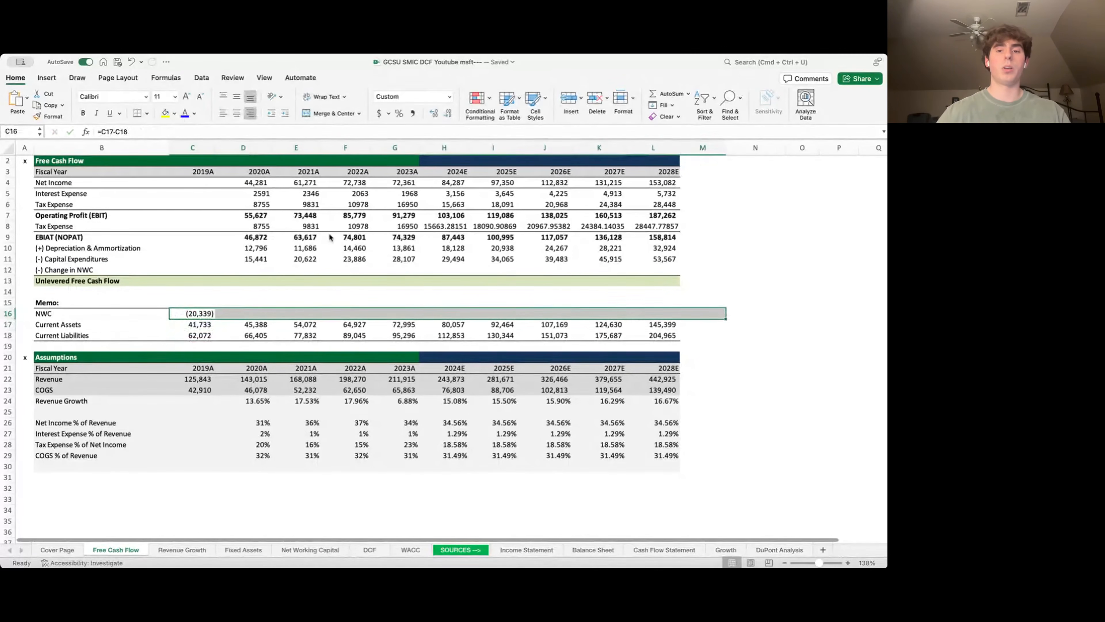
{"action": "key", "text": "shift+Left"}
{"action": "key", "text": "ctrl+r"}
{"action": "key", "text": "Up"}
{"action": "key", "text": "Up"}
{"action": "key", "text": "Left"}
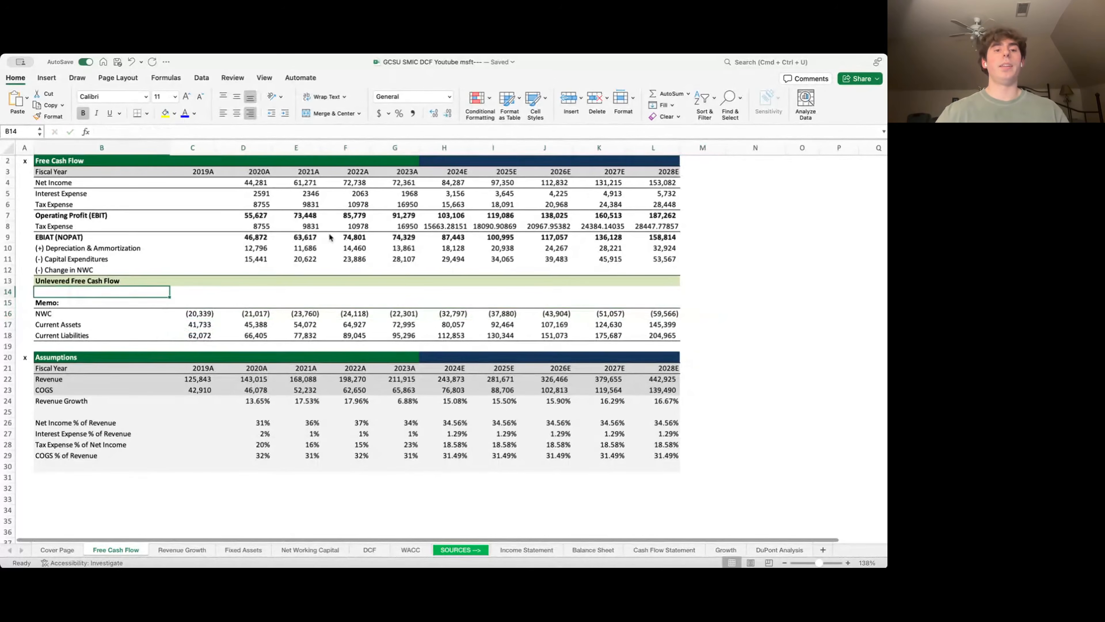
{"action": "key", "text": "Up"}
{"action": "key", "text": "Up"}
- Enter Change in NWC as =D16-C16 and fill it through 2028E
{"action": "key", "text": "Right"}
{"action": "key", "text": "Right"}
{"action": "key", "text": "Right"}
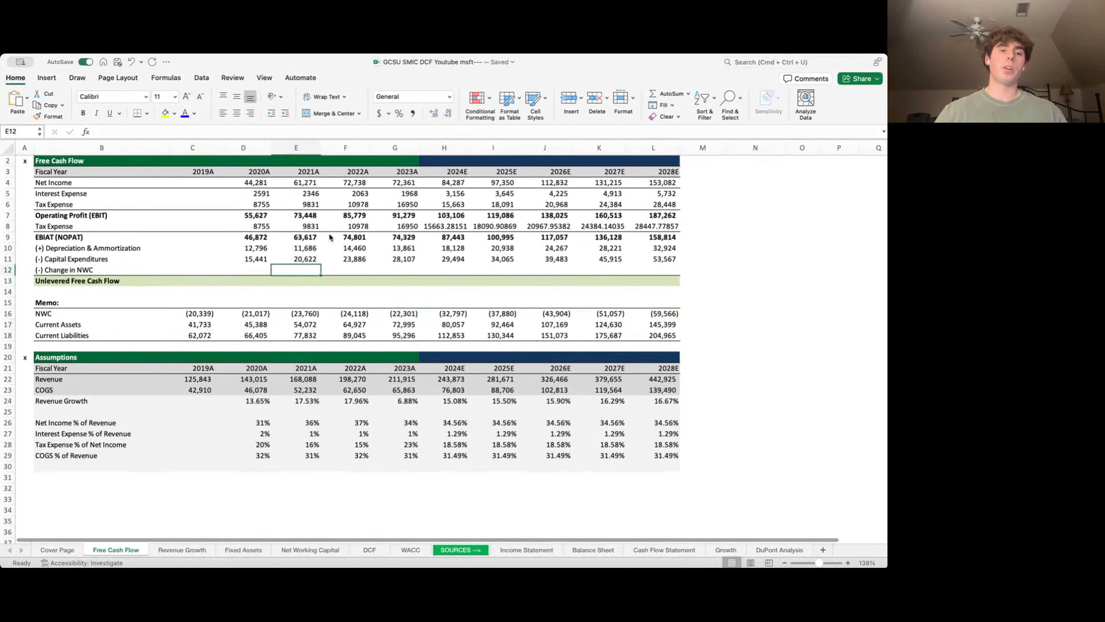
{"action": "key", "text": "Left"}
{"action": "type", "text": "="}
{"action": "key", "text": "Up"}
{"action": "key", "text": "Down"}
{"action": "key", "text": "Down"}
{"action": "key", "text": "Down"}
{"action": "key", "text": "Down"}
{"action": "key", "text": "Down"}
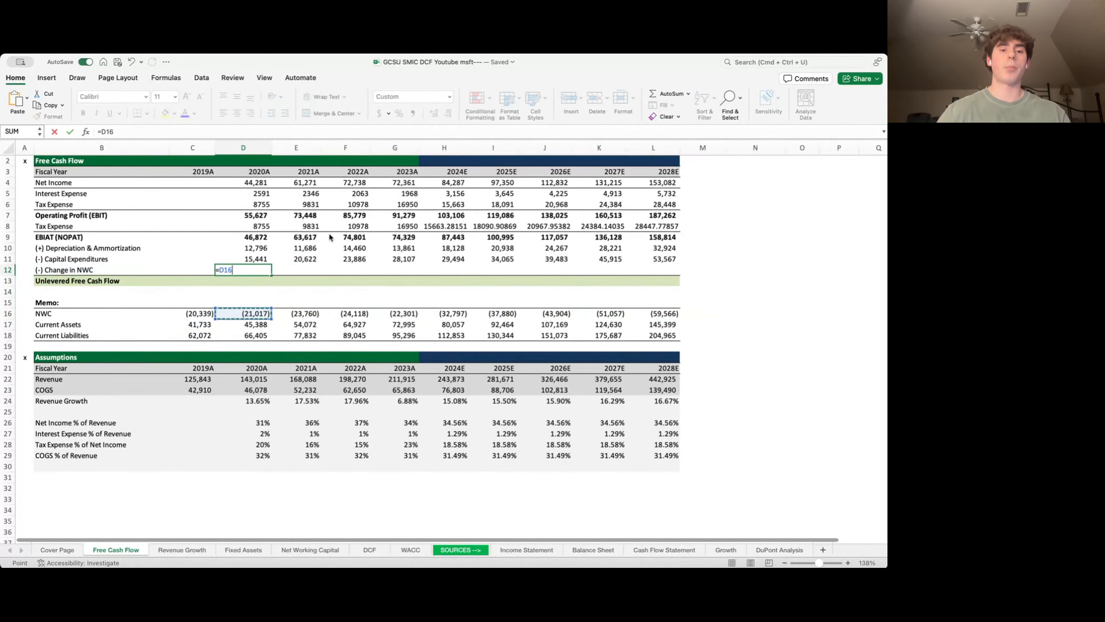
{"action": "type", "text": "-"}
{"action": "key", "text": "Left"}
{"action": "key", "text": "Return"}
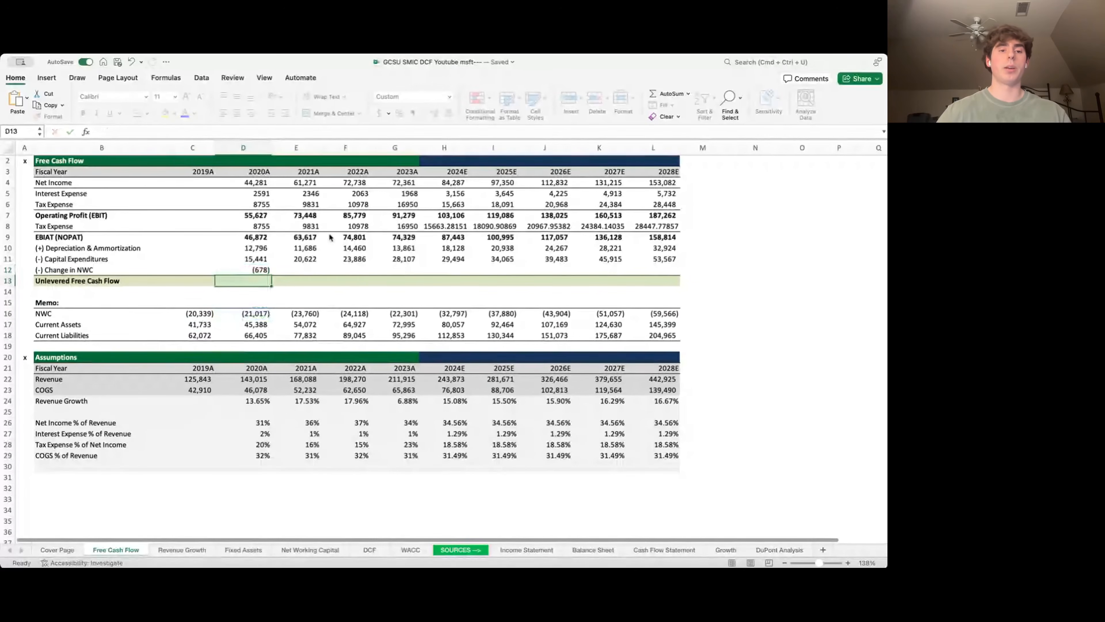
{"action": "key", "text": "Up"}
{"action": "key", "text": "shift+Right"}
{"action": "key", "text": "shift+Right"}
{"action": "key", "text": "shift+Right"}
{"action": "key", "text": "shift+Right"}
{"action": "key", "text": "shift+Right"}
{"action": "key", "text": "shift+Right"}
{"action": "key", "text": "shift+Right"}
{"action": "key", "text": "shift+Right"}
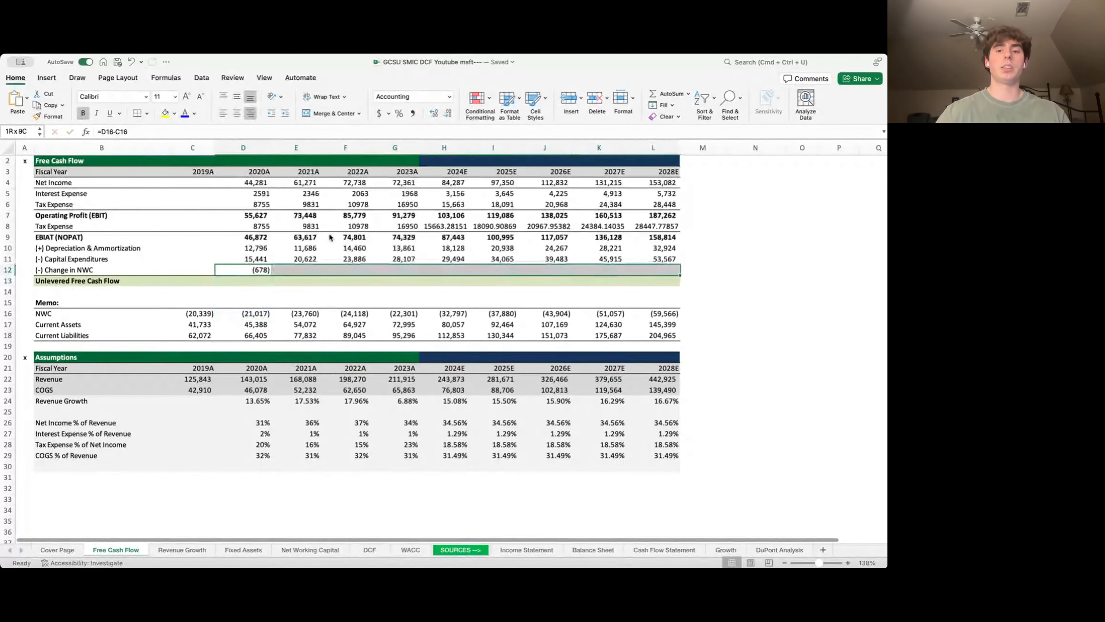
{"action": "key", "text": "ctrl+r"}
- Enter Unlevered Free Cash Flow =D7-D8+D10-D11-D12 and fill it right ($44,905.00 to $146,680.17)
{"action": "key", "text": "Down"}
{"action": "key", "text": "Left"}
{"action": "key", "text": "Left"}
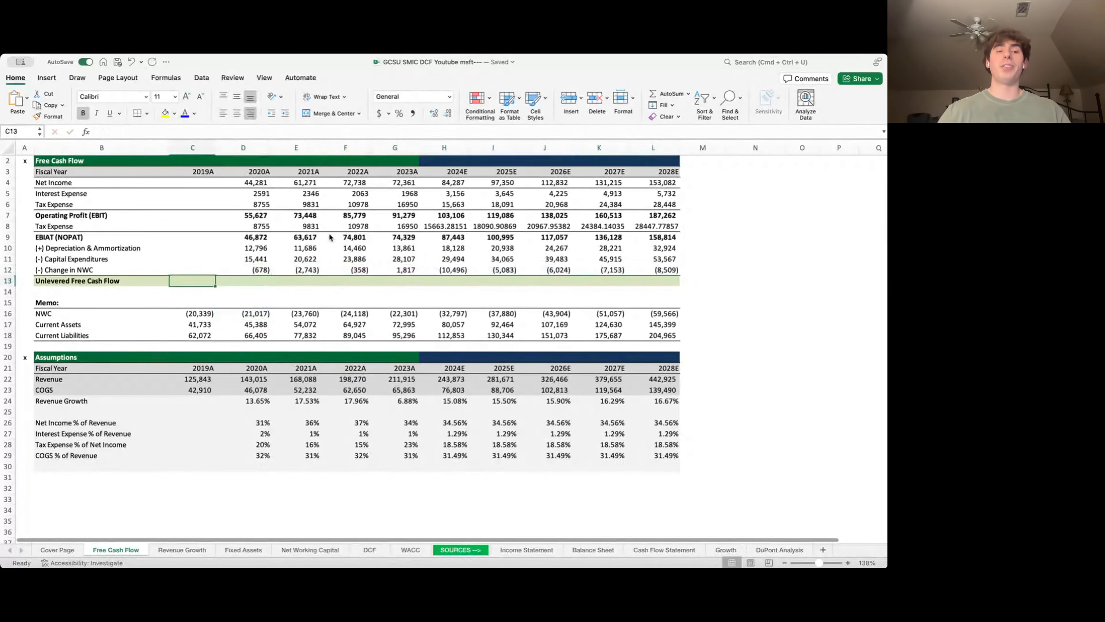
{"action": "key", "text": "Right"}
{"action": "key", "text": "Right"}
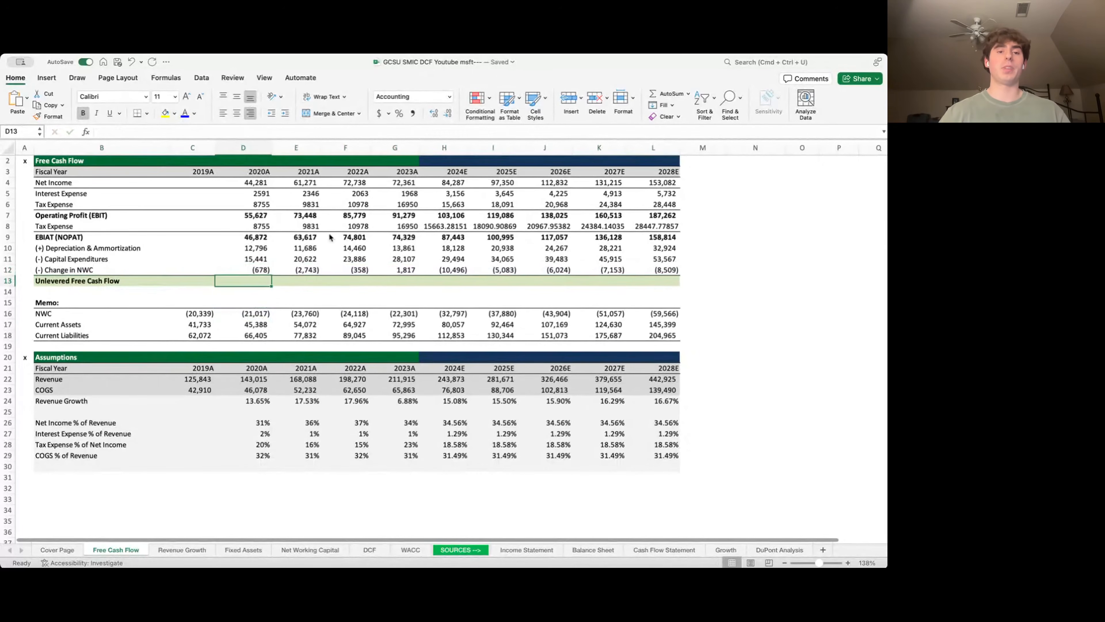
{"action": "type", "text": "="}
{"action": "key", "text": "Up"}
{"action": "key", "text": "Up"}
{"action": "key", "text": "Up"}
{"action": "key", "text": "Up"}
{"action": "key", "text": "Up"}
{"action": "key", "text": "Up"}
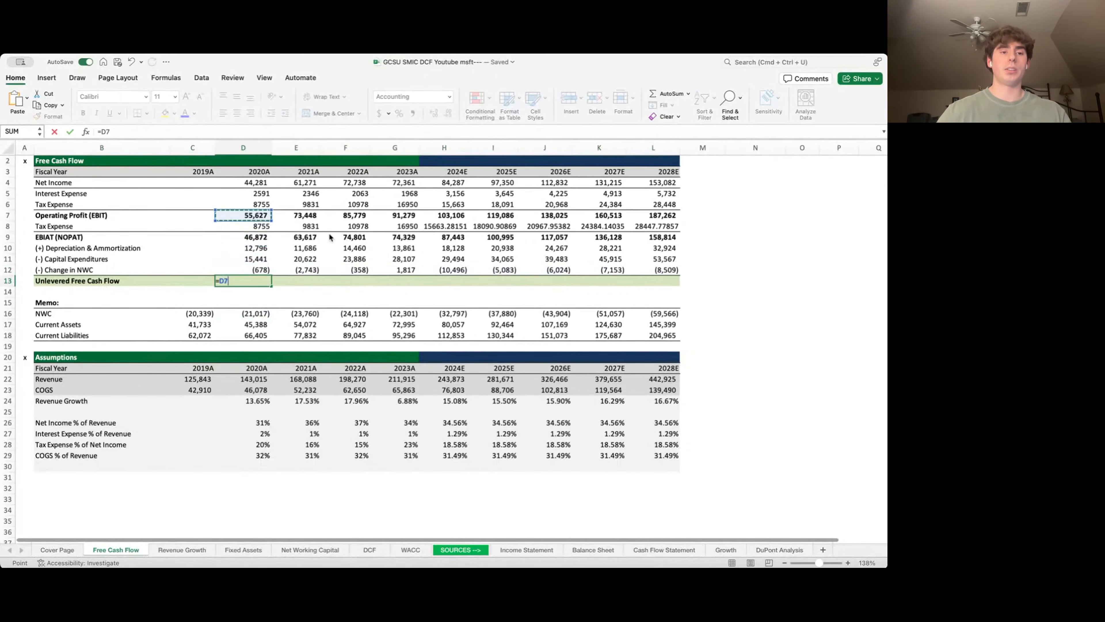
{"action": "type", "text": "-"}
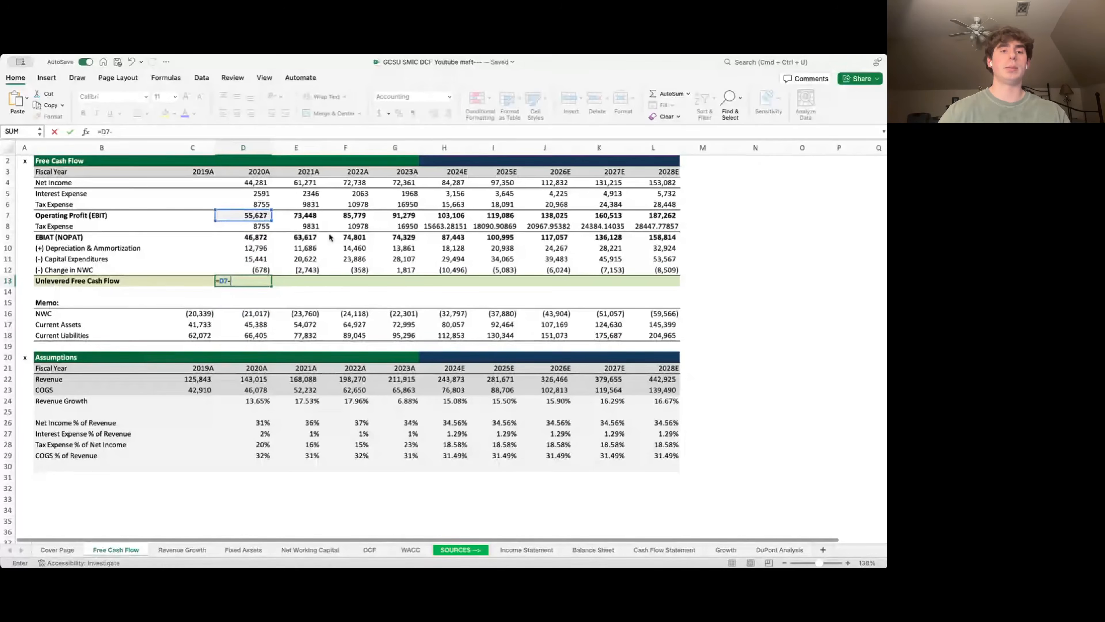
{"action": "key", "text": "Up"}
{"action": "key", "text": "Up"}
{"action": "key", "text": "Up"}
{"action": "key", "text": "Up"}
{"action": "key", "text": "Up"}
{"action": "type", "text": "+"}
{"action": "key", "text": "Up"}
{"action": "key", "text": "Up"}
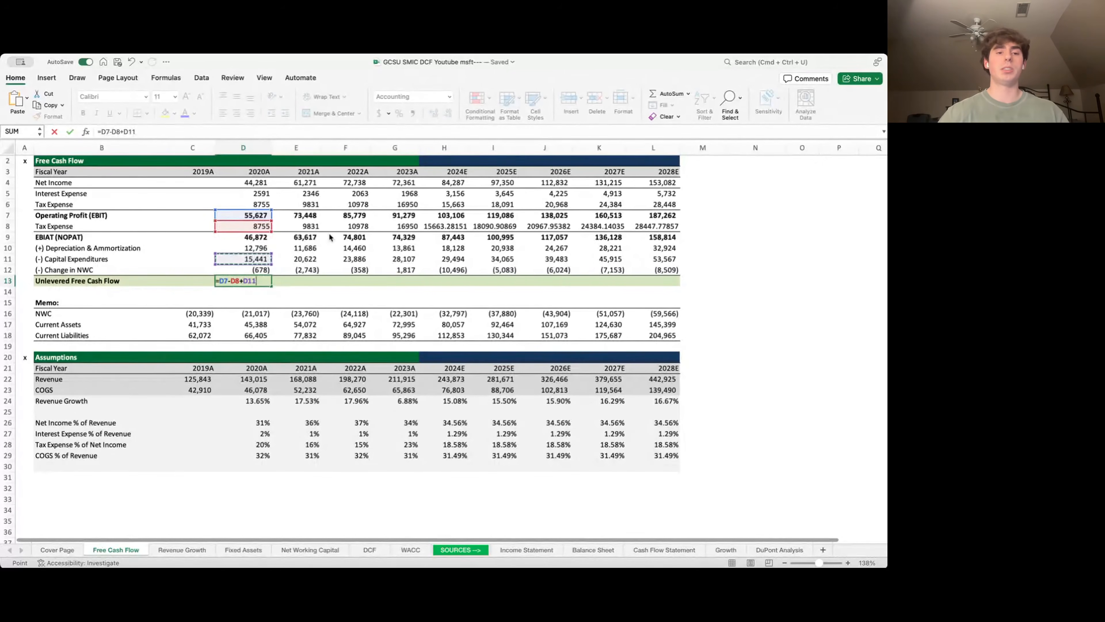
{"action": "key", "text": "Up"}
{"action": "type", "text": "-"}
{"action": "key", "text": "Up"}
{"action": "key", "text": "Up"}
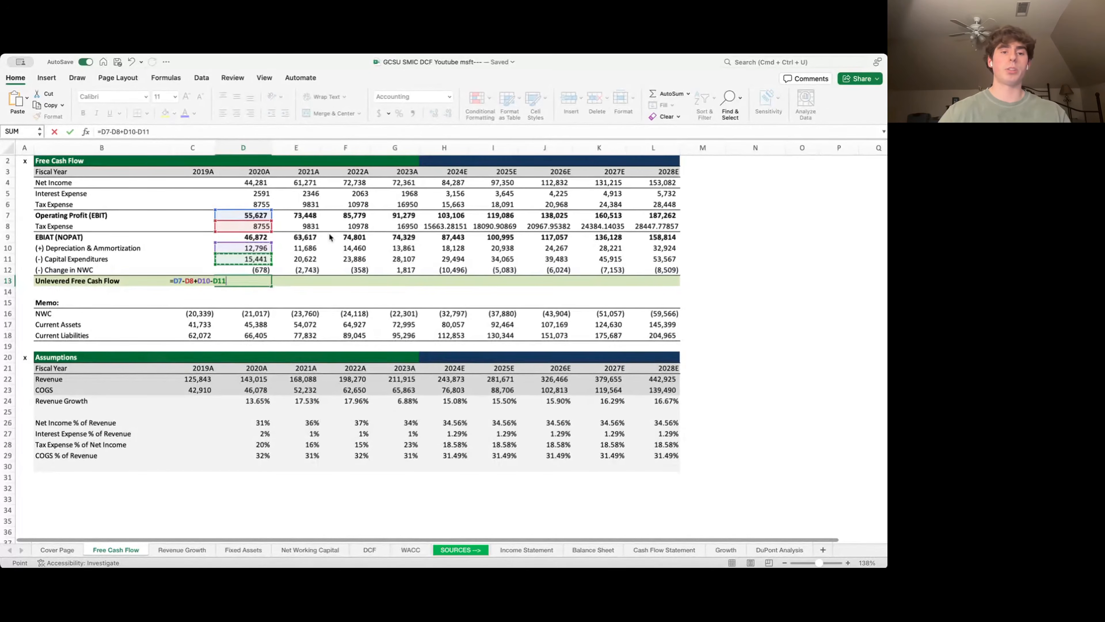
{"action": "key", "text": "Up"}
{"action": "key", "text": "Return"}
{"action": "key", "text": "Up"}
{"action": "key", "text": "shift+Right"}
{"action": "key", "text": "shift+Right"}
{"action": "key", "text": "shift+Right"}
{"action": "key", "text": "shift+Right"}
{"action": "key", "text": "shift+Right"}
{"action": "key", "text": "shift+Right"}
{"action": "key", "text": "shift+Right"}
{"action": "key", "text": "shift+Right"}
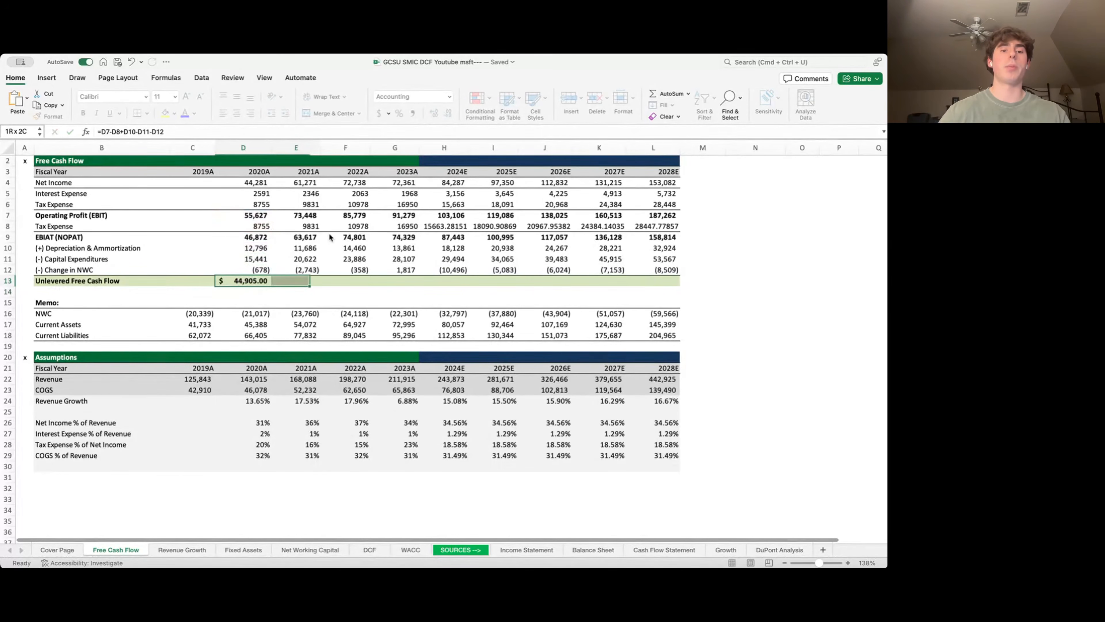
{"action": "key", "text": "ctrl+r"}
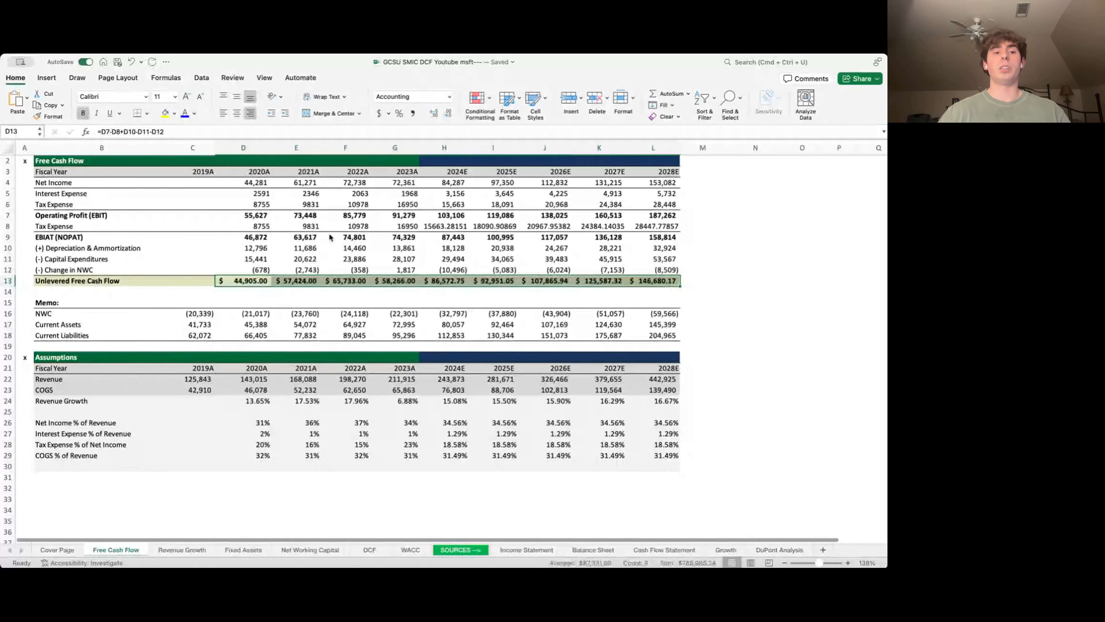
{"action": "key", "text": "ctrl+Page_Down"}
{"action": "key", "text": "ctrl+Page_Down"}
{"action": "key", "text": "ctrl+Page_Down"}
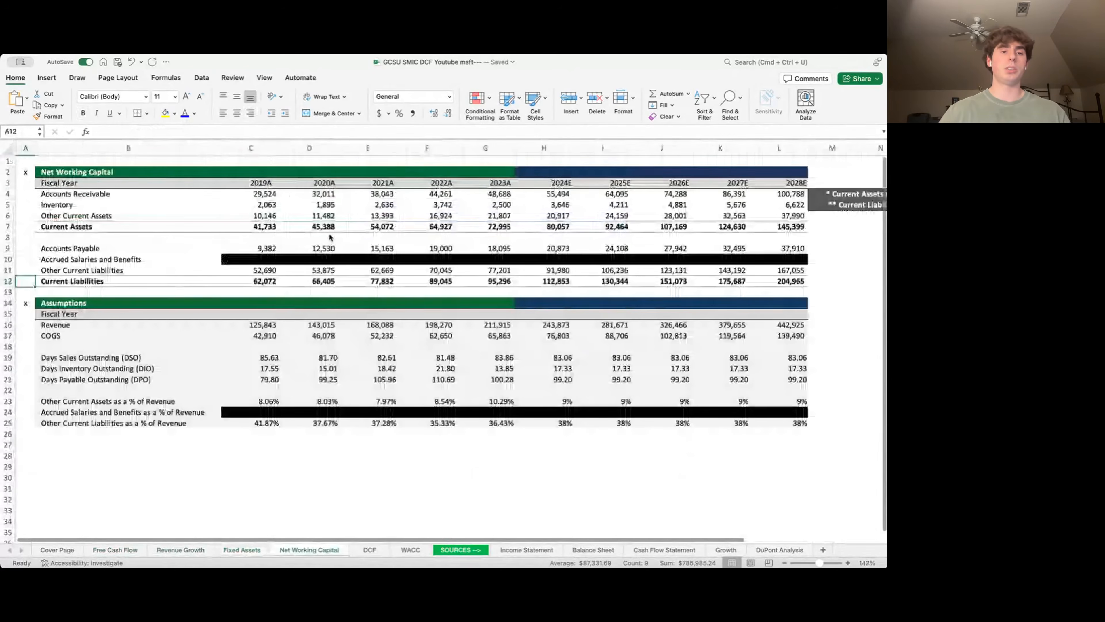
- Link DCF row 4 to 'Free Cash Flow'!D13 and fill it across 2020A–2028E
{"action": "key", "text": "ctrl+Page_Down"}
{"action": "type", "text": "="}
{"action": "key", "text": "ctrl+Page_Up"}
{"action": "key", "text": "ctrl+Page_Up"}
{"action": "key", "text": "ctrl+Page_Up"}
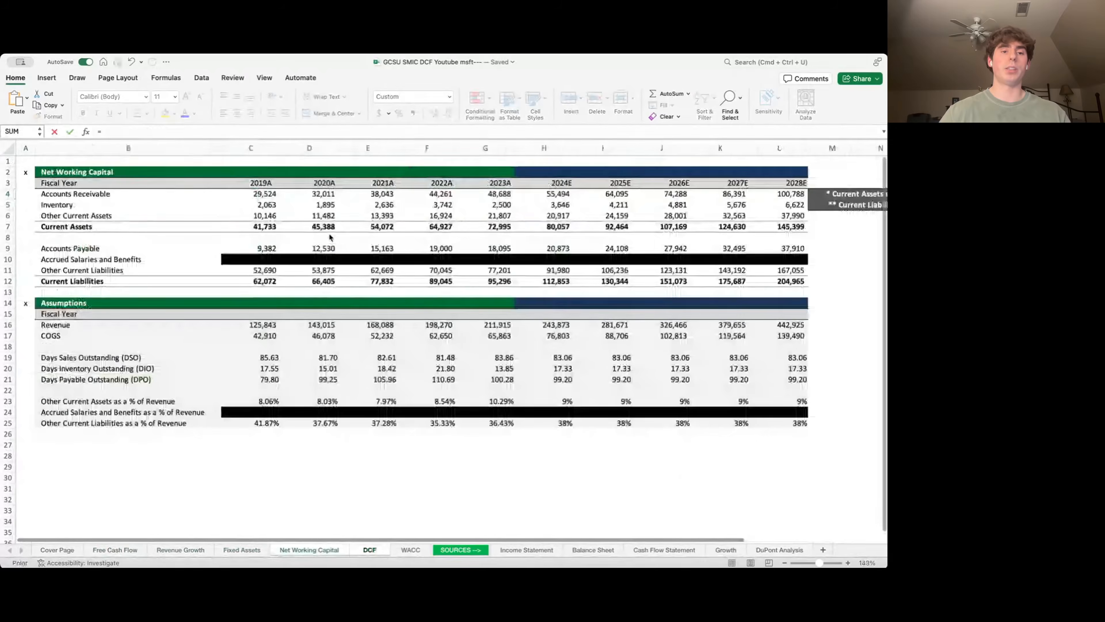
{"action": "key", "text": "ctrl+Page_Up"}
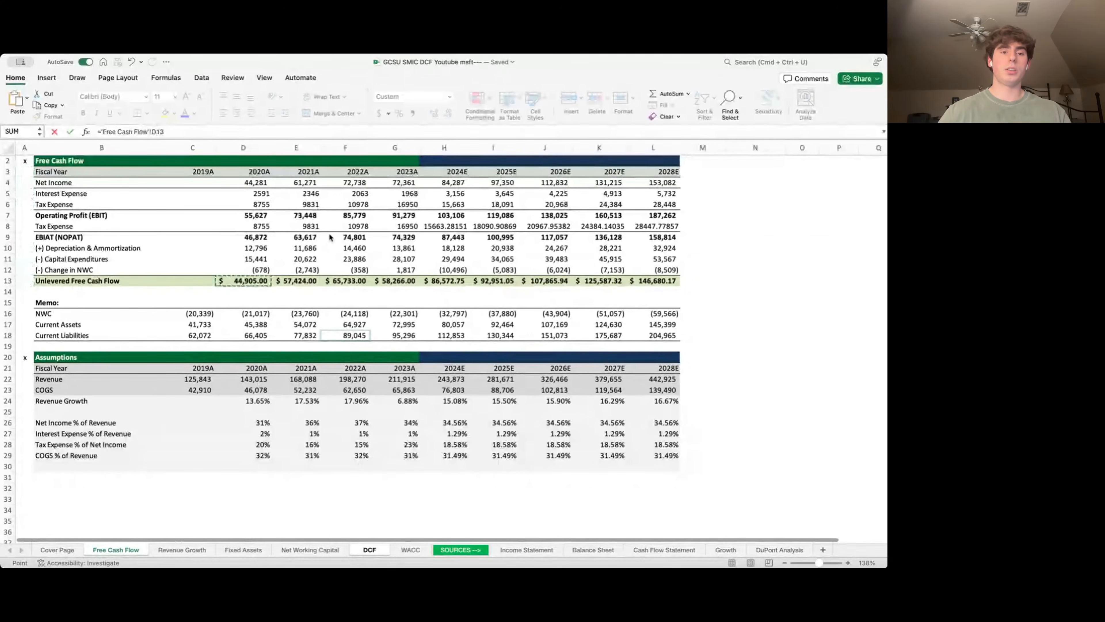
{"action": "key", "text": "Return"}
{"action": "key", "text": "shift+Right"}
{"action": "key", "text": "shift+Right"}
{"action": "key", "text": "shift+Right"}
{"action": "key", "text": "shift+Right"}
{"action": "key", "text": "super+r"}
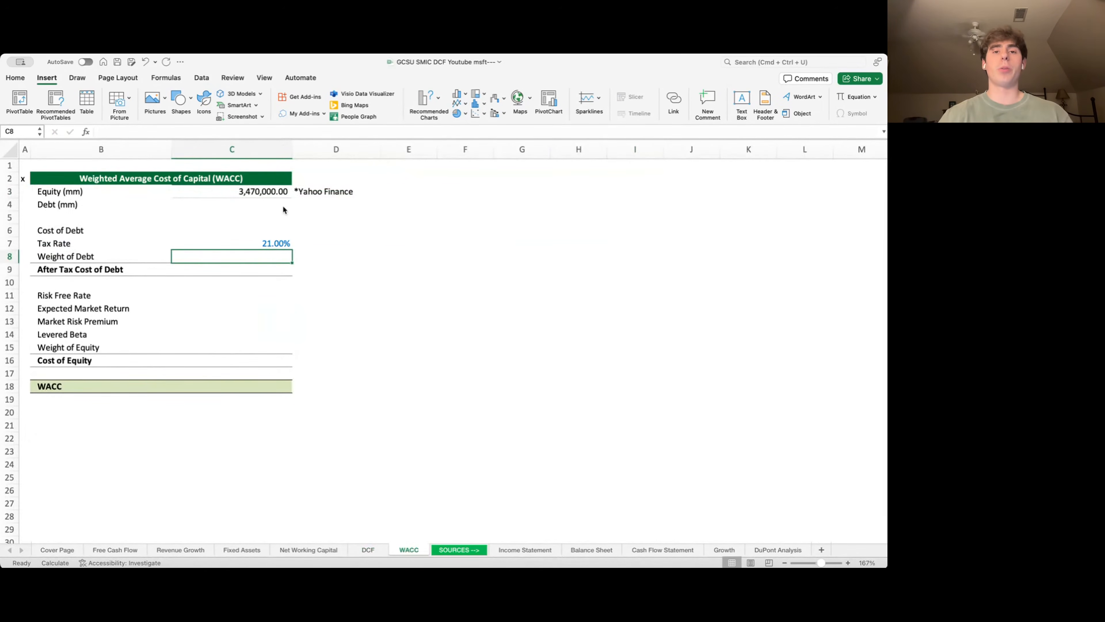
- Review the WACC labels from Weight of Debt to Cost of Equity, ending on Equity (mm) 3,470,000
{"action": "key", "text": "Left"}
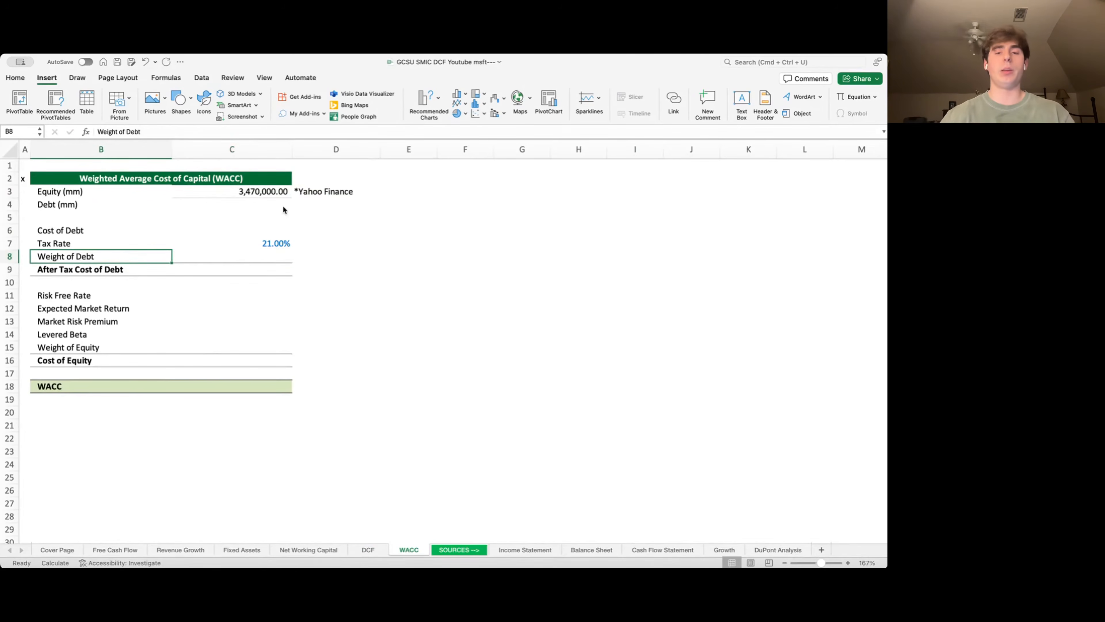
{"action": "key", "text": "Down"}
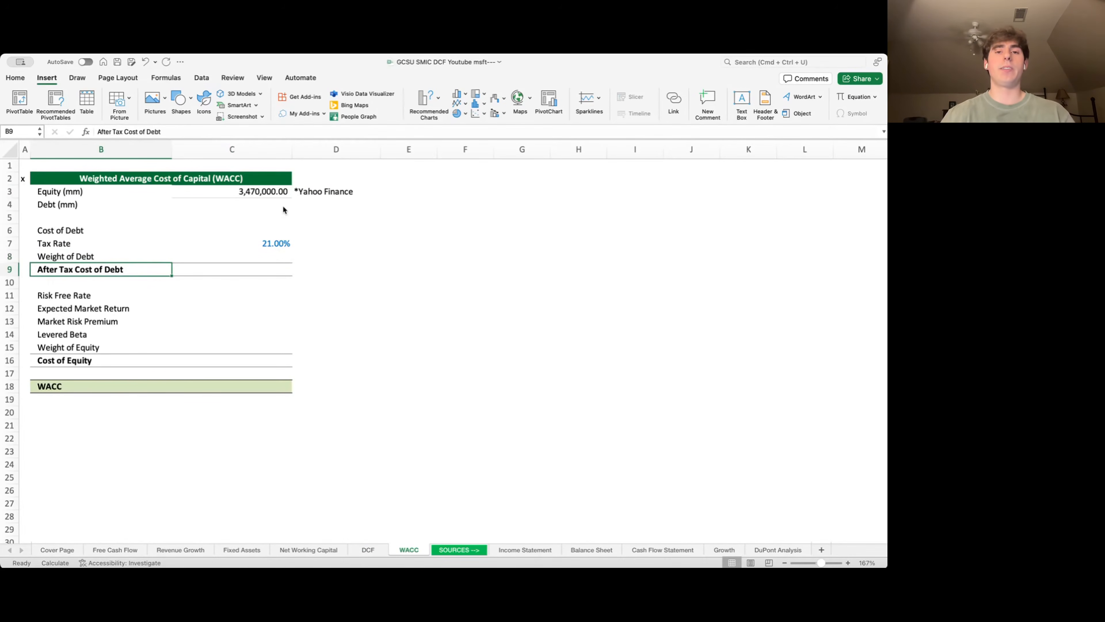
{"action": "key", "text": "Down"}
{"action": "key", "text": "Down"}
{"action": "key", "text": "Down"}
{"action": "key", "text": "Down"}
{"action": "key", "text": "Down"}
{"action": "key", "text": "Down"}
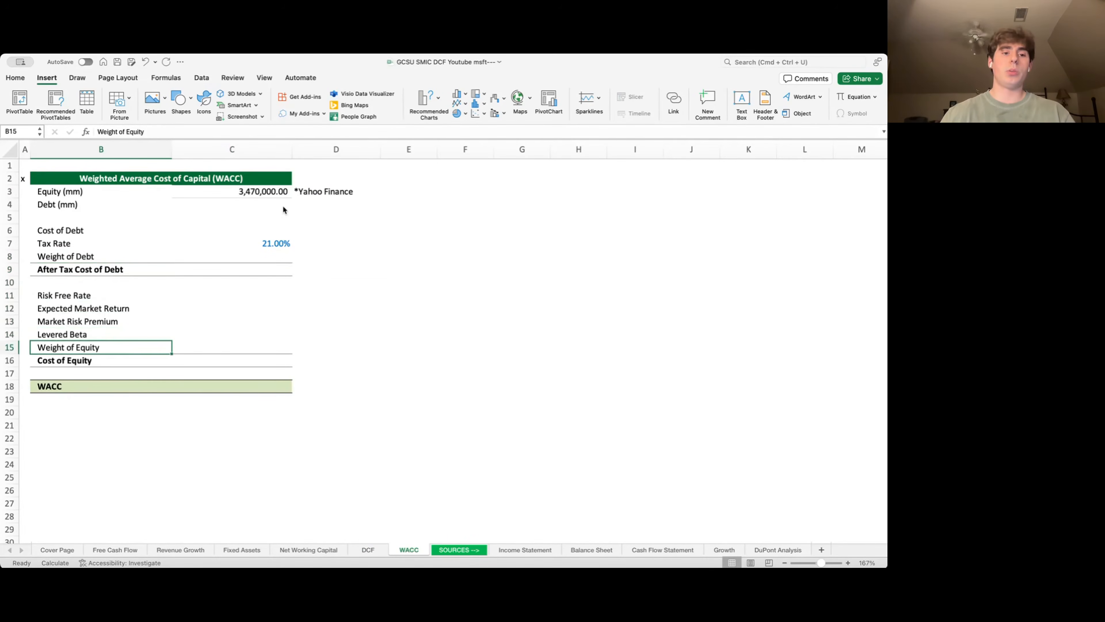
{"action": "key", "text": "Down"}
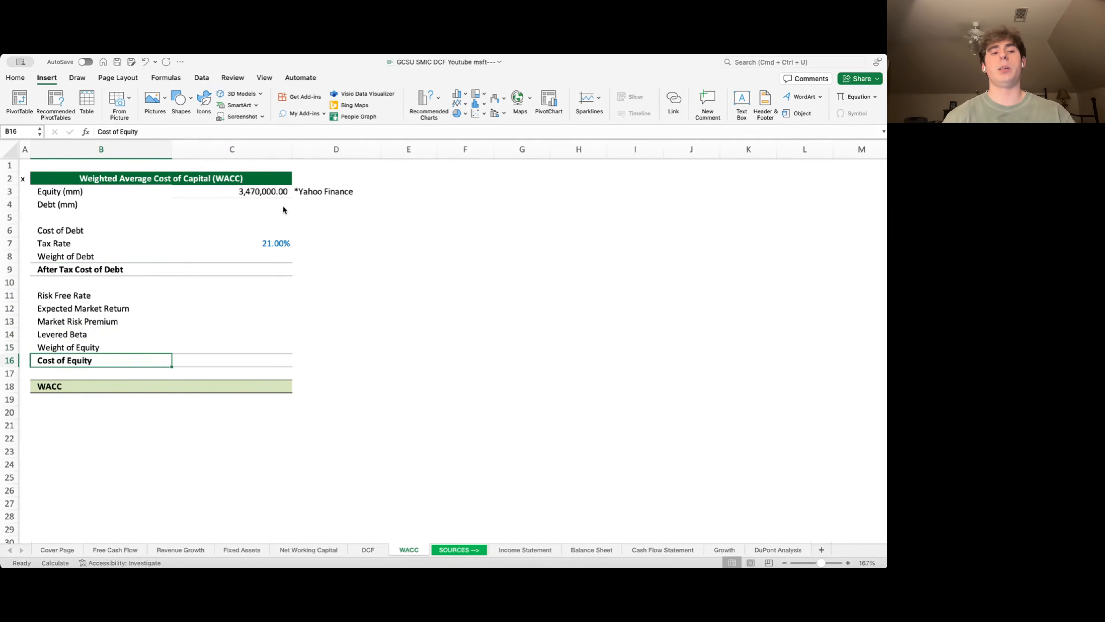
{"action": "key", "text": "Up"}
{"action": "key", "text": "Up"}
{"action": "key", "text": "Up"}
{"action": "key", "text": "Up"}
{"action": "key", "text": "Up"}
{"action": "key", "text": "Up"}
{"action": "key", "text": "Up"}
{"action": "key", "text": "Up"}
{"action": "key", "text": "Up"}
{"action": "key", "text": "Up"}
{"action": "key", "text": "Up"}
{"action": "key", "text": "Up"}
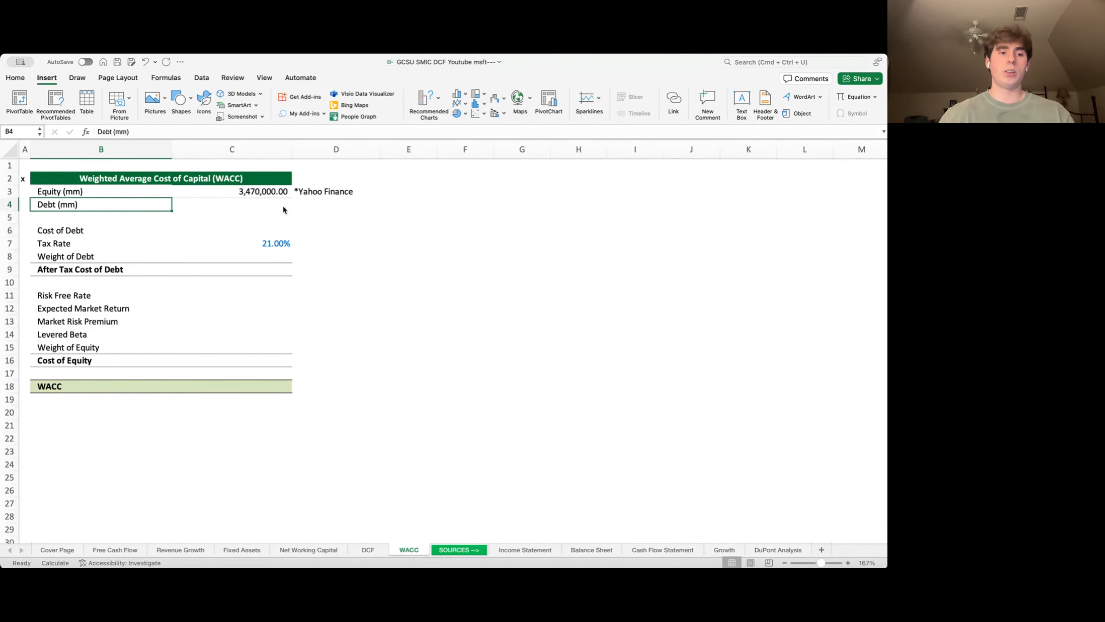
{"action": "key", "text": "Up"}
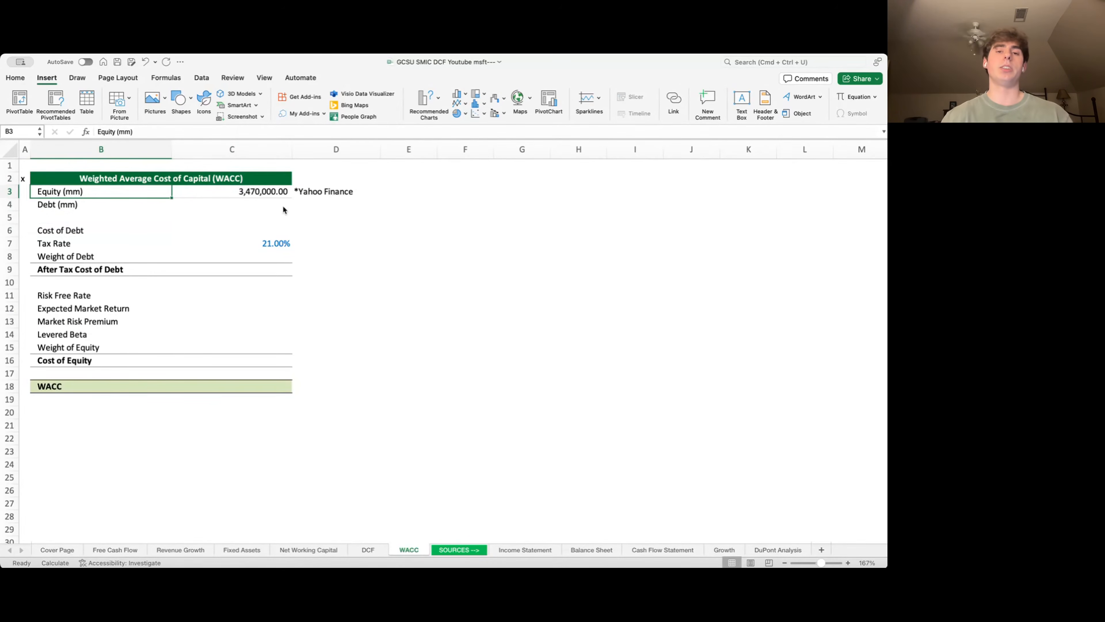
{"action": "key", "text": "Down"}
{"action": "key", "text": "Right"}
{"action": "key", "text": "Up"}
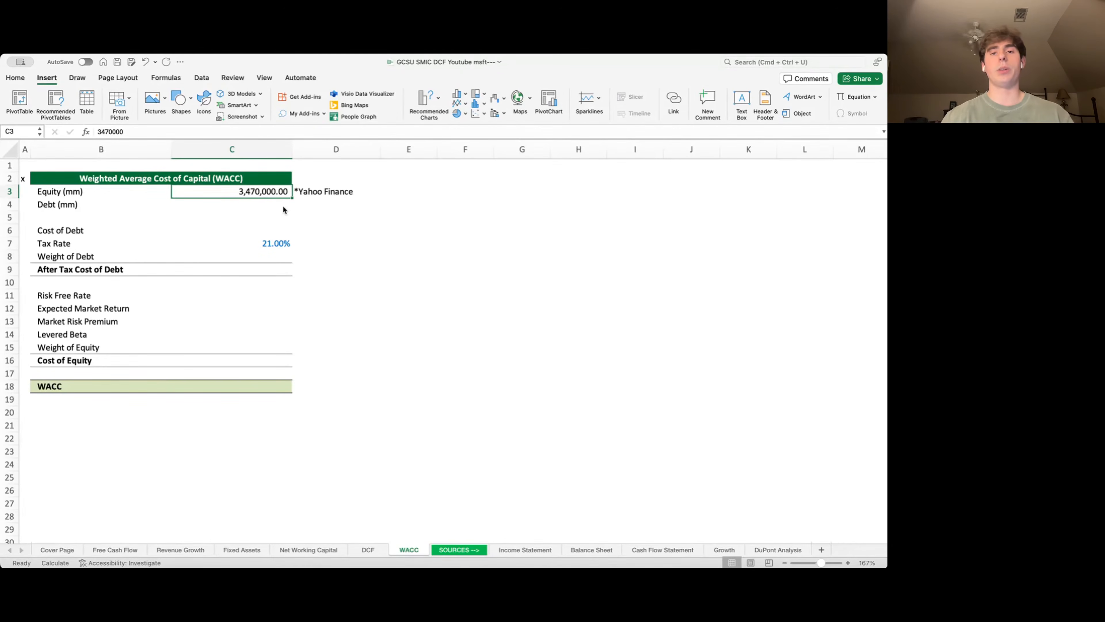
- Set Debt (mm) to ='Balance Sheet'!L57+L69, totalling short- and long-term debt at 79,441
{"action": "key", "text": "Left"}
{"action": "key", "text": "Down"}
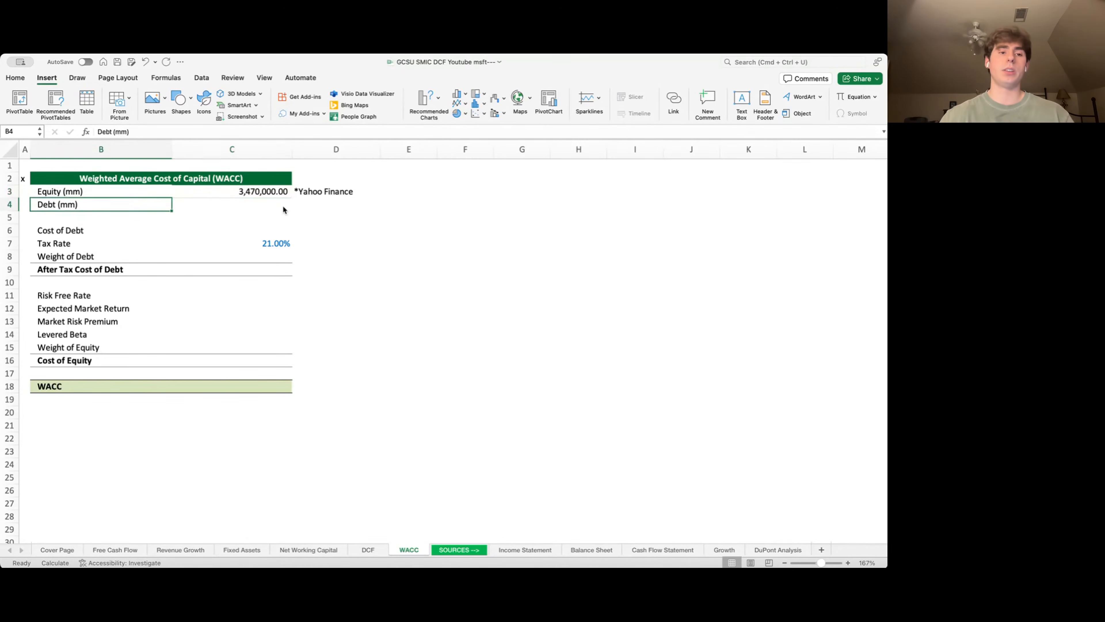
{"action": "key", "text": "Right"}
{"action": "type", "text": "="}
{"action": "key", "text": "ctrl+Page_Down"}
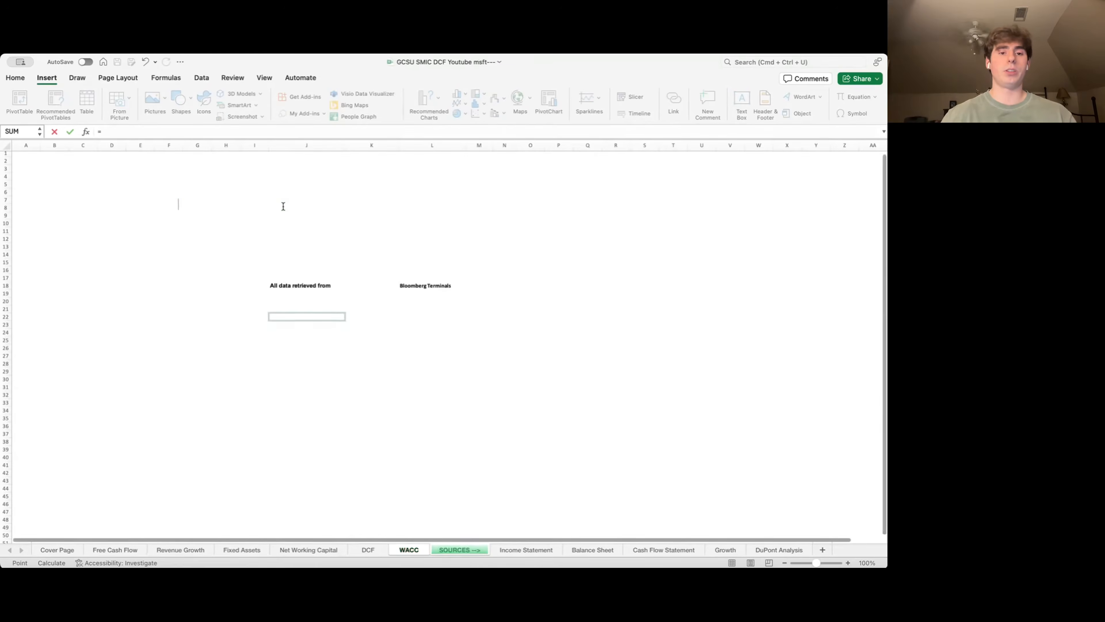
{"action": "key", "text": "ctrl+Page_Down"}
{"action": "key", "text": "ctrl+Page_Down"}
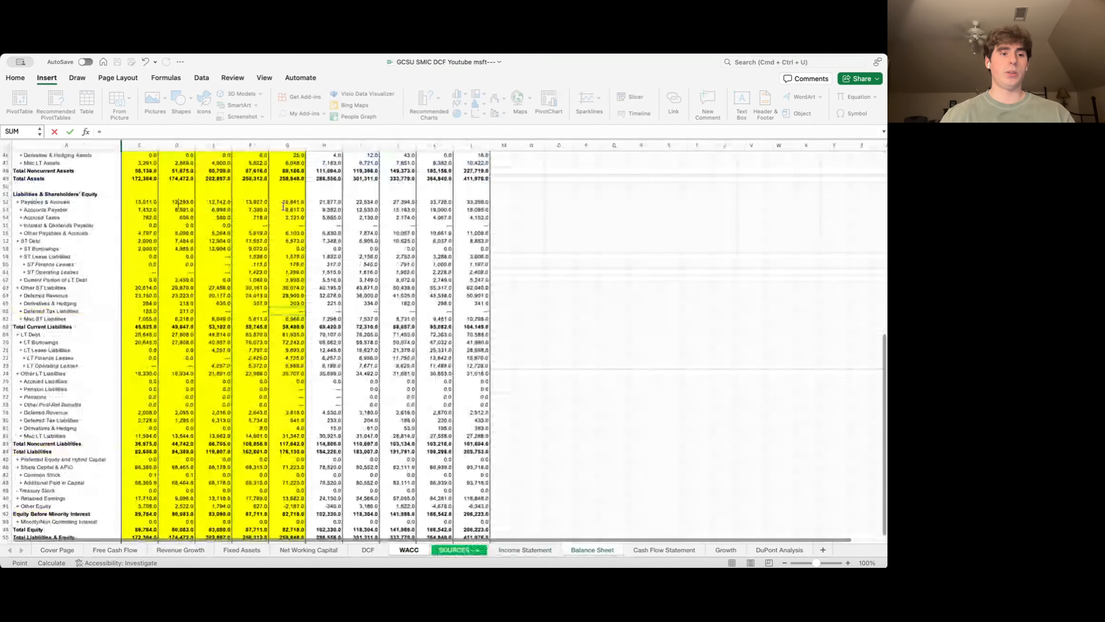
{"action": "key", "text": "super+Down"}
{"action": "key", "text": "super+Down"}
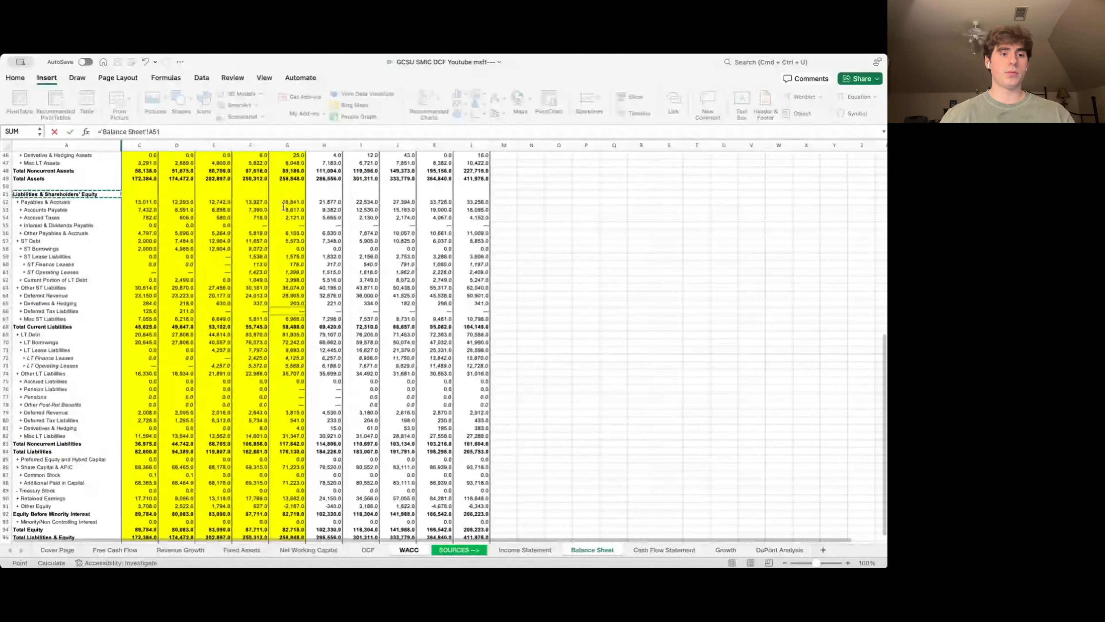
{"action": "scroll", "coordinate": [283, 206], "scroll_direction": "down", "scroll_amount": 1}
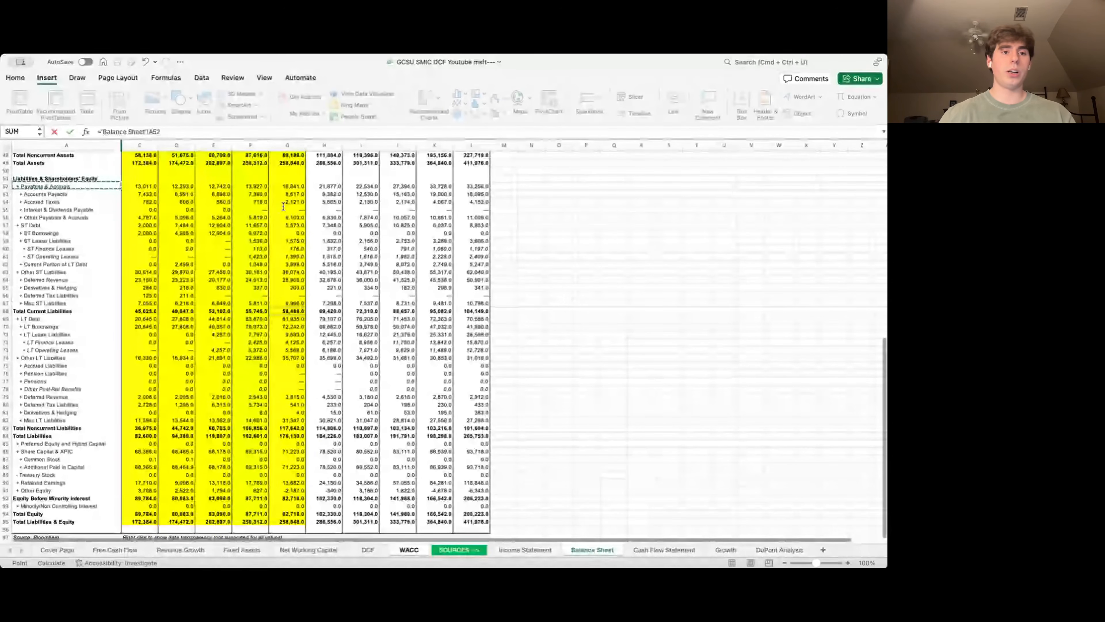
{"action": "left_click", "coordinate": [479, 225]}
{"action": "type", "text": "+"}
{"action": "left_click", "coordinate": [479, 318]}
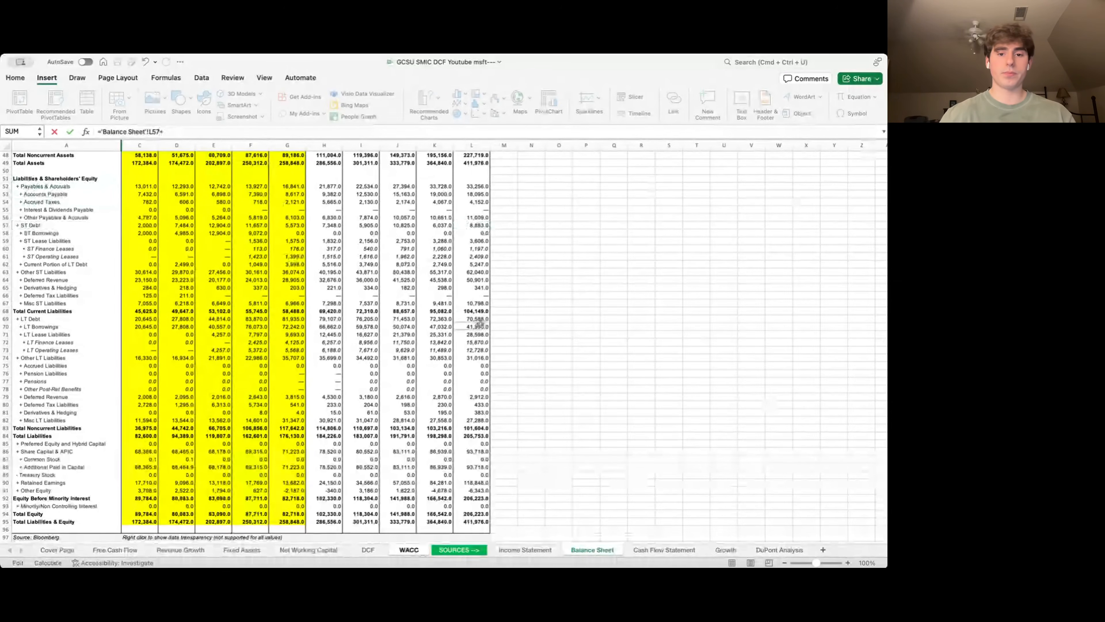
{"action": "key", "text": "Return"}
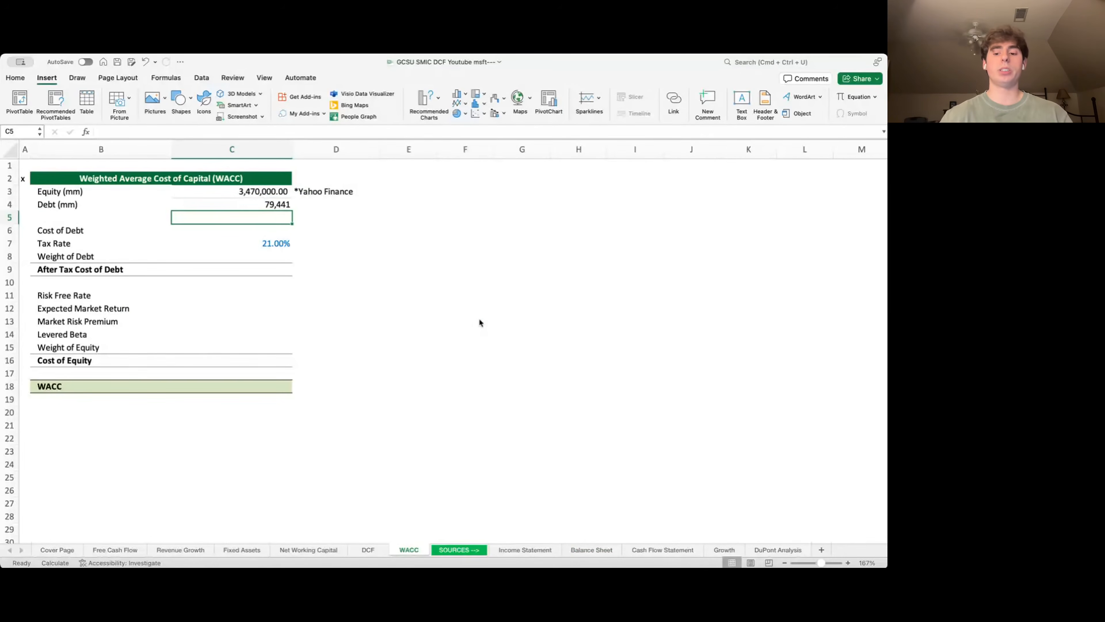
- Enter Cost of Debt as ='Income Statement'!I21/C4, interest expense over total debt
{"action": "key", "text": "Left"}
{"action": "key", "text": "Down"}
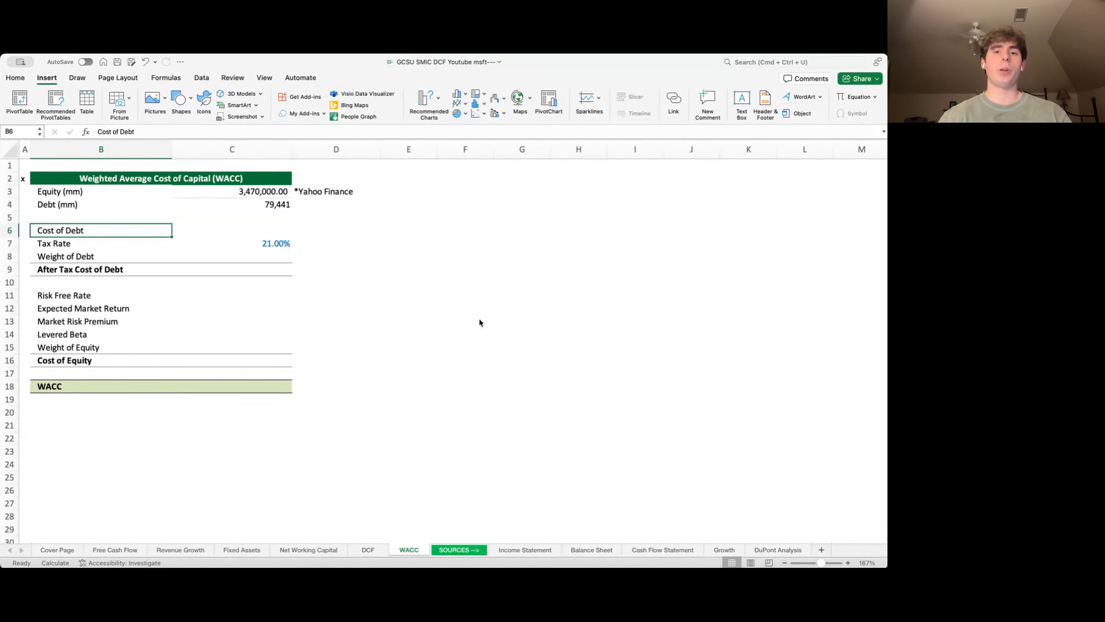
{"action": "key", "text": "Right"}
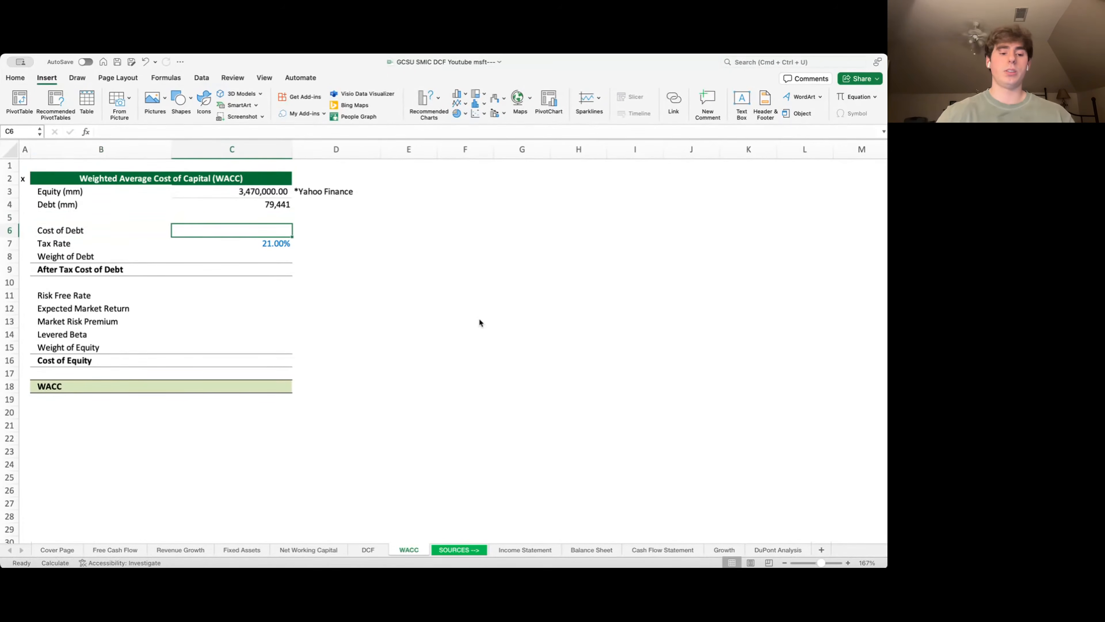
{"action": "type", "text": "="}
{"action": "key", "text": "ctrl+Page_Down"}
{"action": "key", "text": "ctrl+Page_Down"}
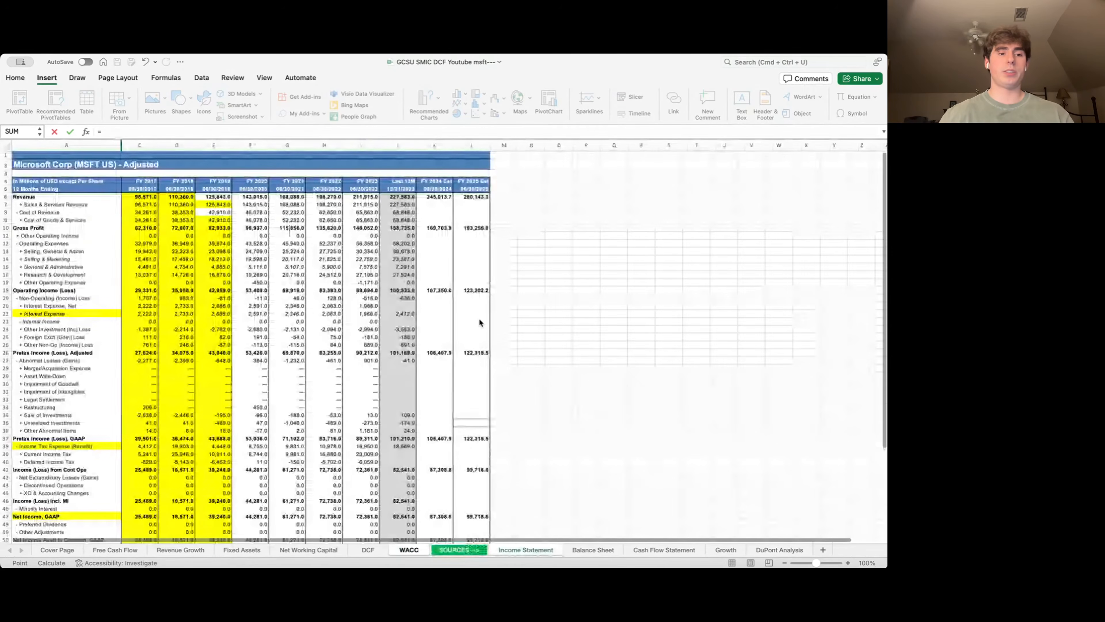
{"action": "key", "text": "Down"}
{"action": "key", "text": "Down"}
{"action": "key", "text": "Down"}
{"action": "key", "text": "Down"}
{"action": "key", "text": "Down"}
{"action": "key", "text": "Down"}
{"action": "key", "text": "Down"}
{"action": "key", "text": "Down"}
{"action": "key", "text": "Down"}
{"action": "key", "text": "Down"}
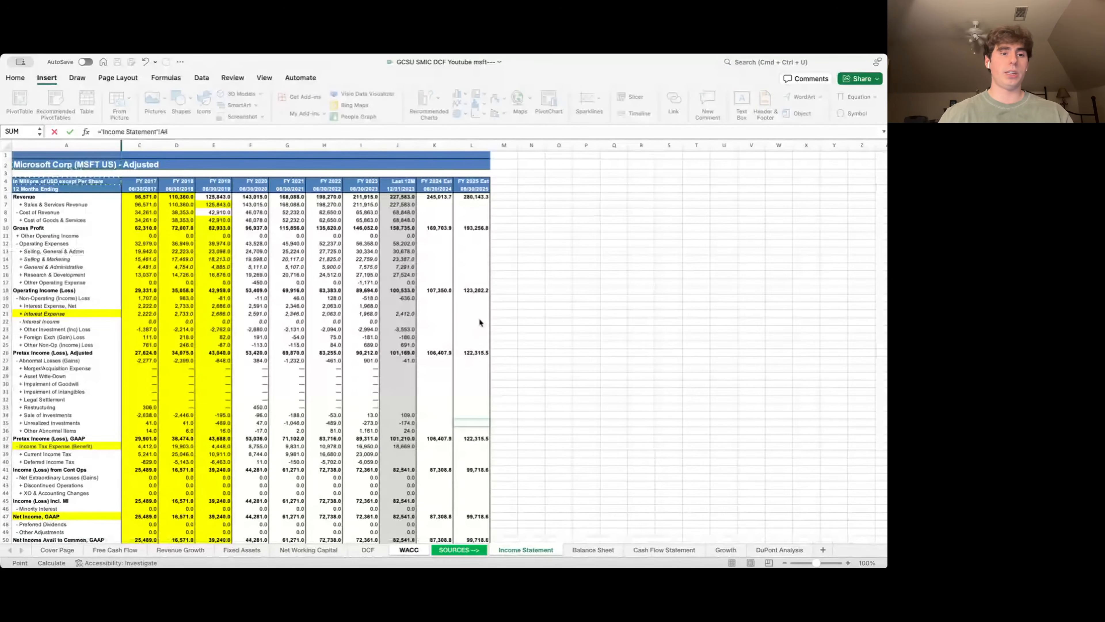
{"action": "key", "text": "Down"}
{"action": "key", "text": "Down"}
{"action": "key", "text": "Down"}
{"action": "key", "text": "Down"}
{"action": "key", "text": "Down"}
{"action": "key", "text": "Down"}
{"action": "key", "text": "Down"}
{"action": "key", "text": "Down"}
{"action": "key", "text": "Down"}
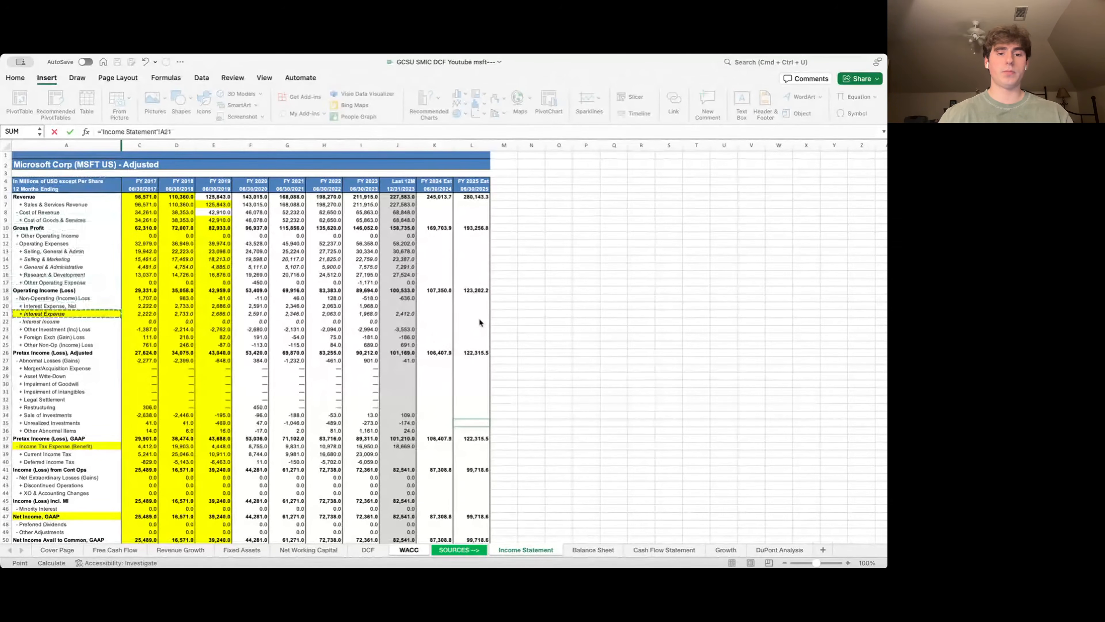
{"action": "key", "text": "Right"}
{"action": "key", "text": "Right"}
{"action": "key", "text": "Right"}
{"action": "key", "text": "Right"}
{"action": "key", "text": "Right"}
{"action": "key", "text": "Right"}
{"action": "key", "text": "Right"}
{"action": "type", "text": "/"}
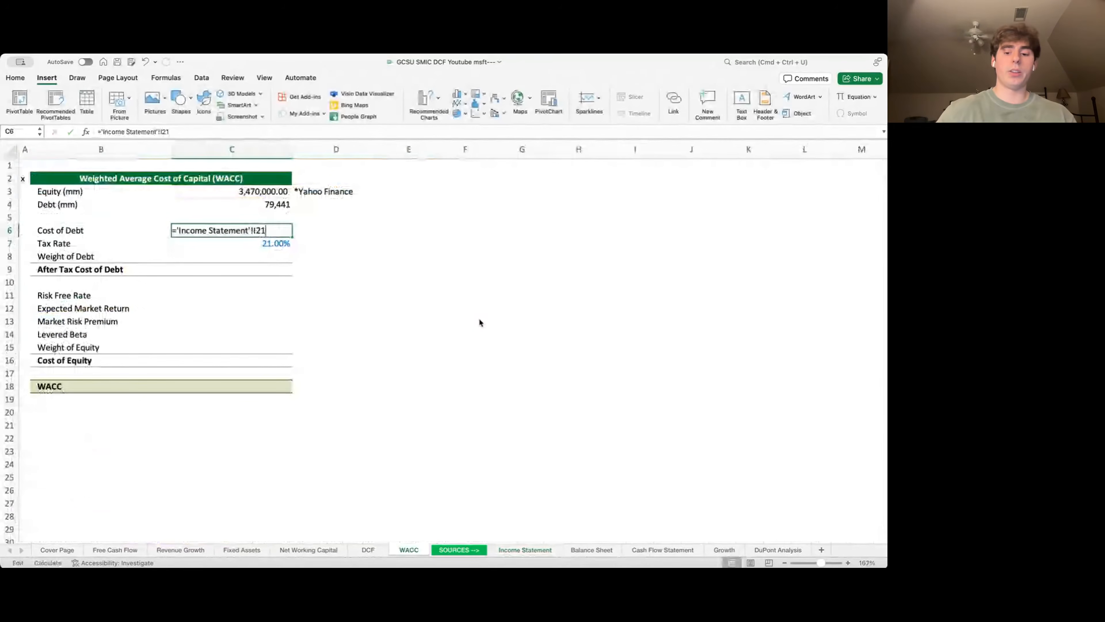
{"action": "left_click", "coordinate": [275, 207]}
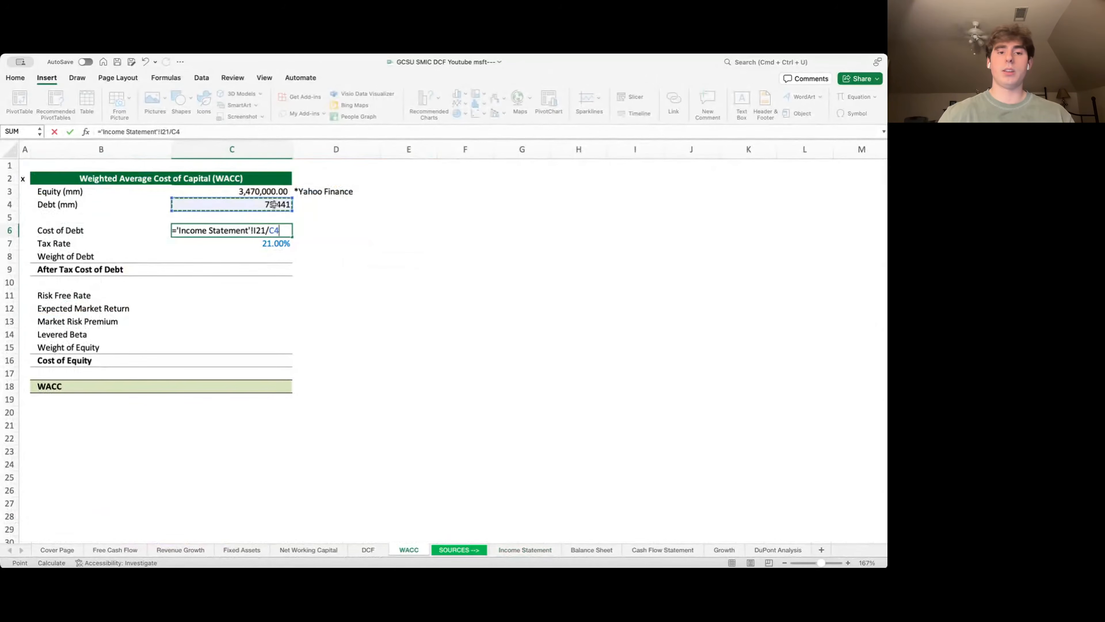
{"action": "key", "text": "Return"}
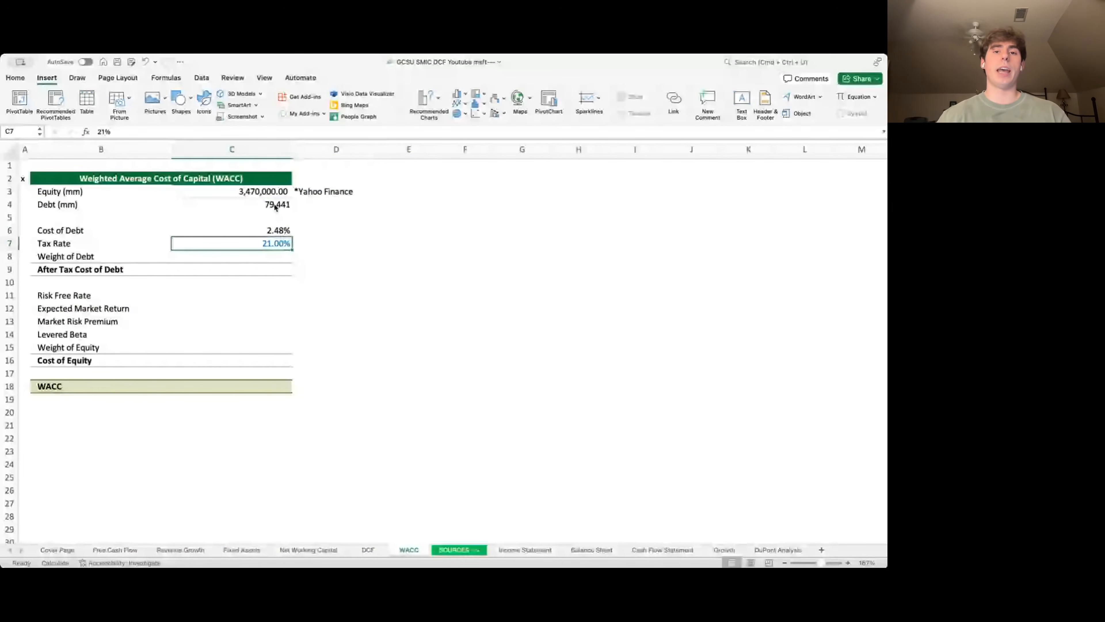
- Compute After Tax Cost of Debt as =C6*(1-C7), giving 1.96%
{"action": "key", "text": "Down"}
{"action": "key", "text": "Down"}
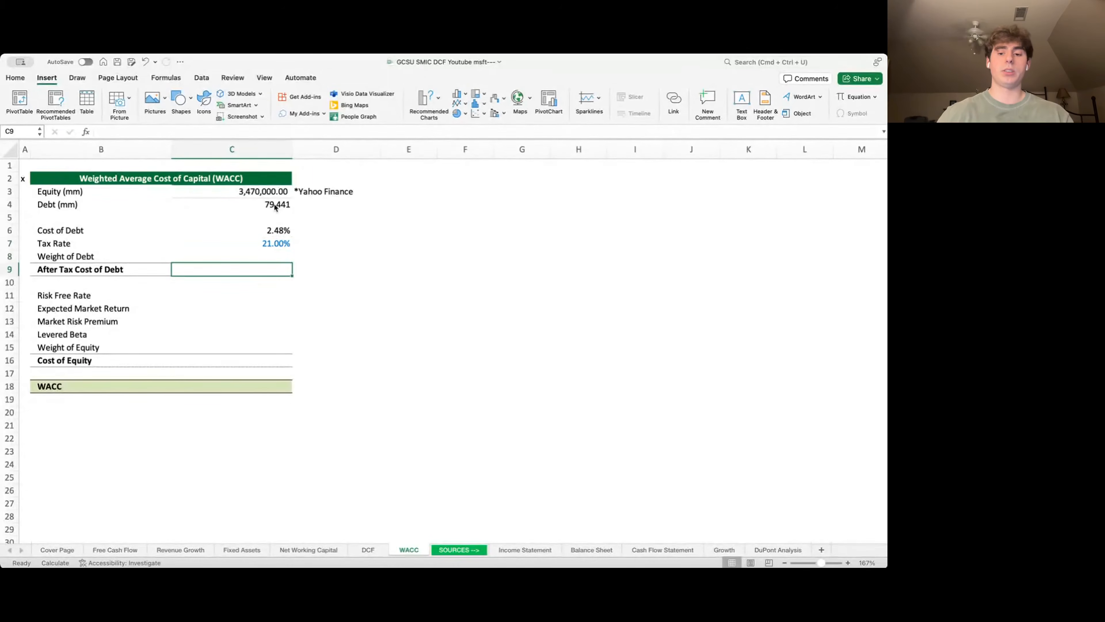
{"action": "type", "text": "="}
{"action": "key", "text": "Up"}
{"action": "key", "text": "Up"}
{"action": "key", "text": "Up"}
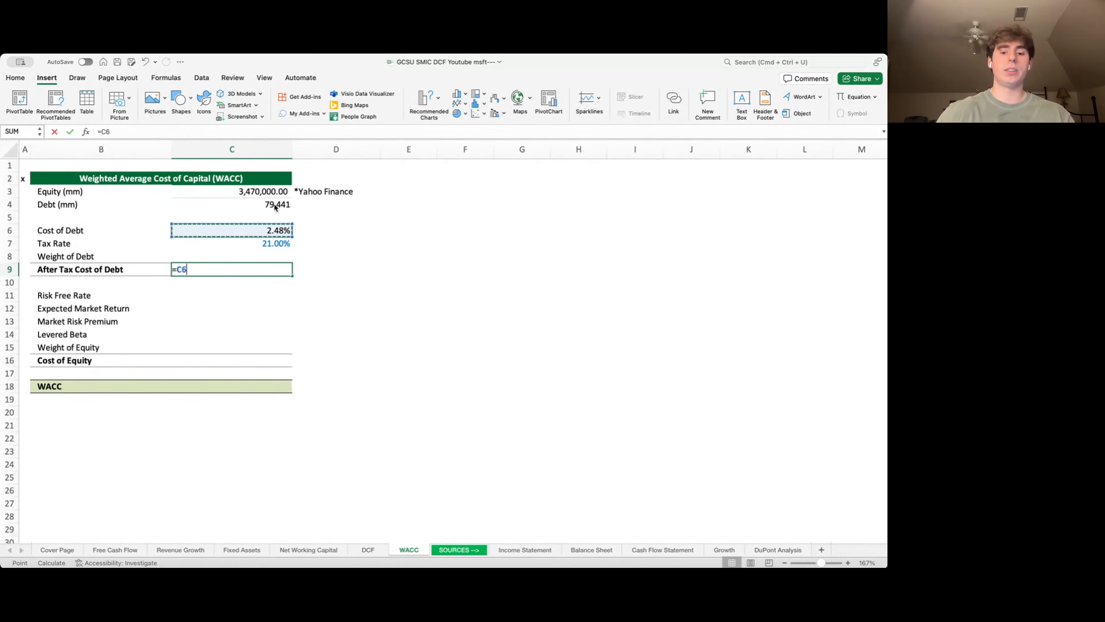
{"action": "type", "text": "*(1-"}
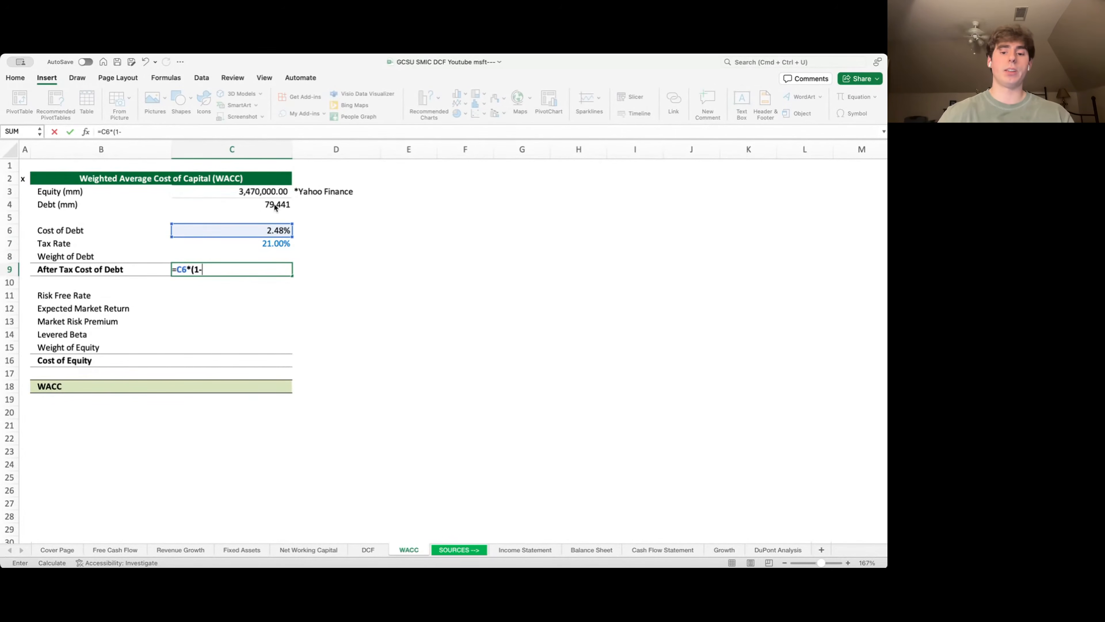
{"action": "key", "text": "Up"}
{"action": "key", "text": "Up"}
{"action": "key", "text": "Return"}
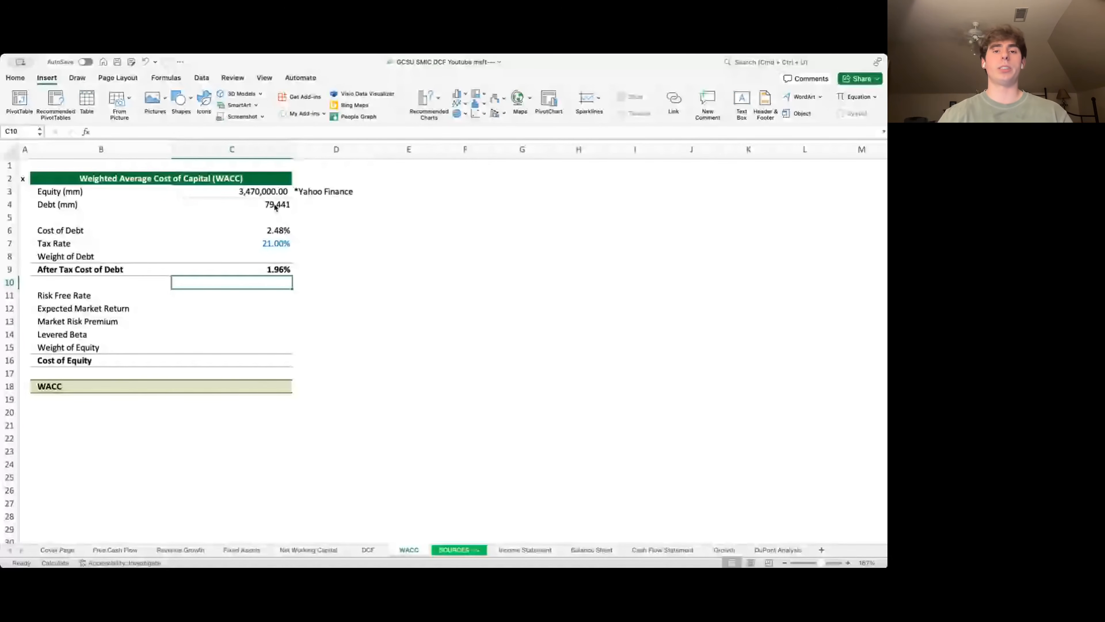
- Compute Weight of Debt as =C4/SUM(C3:C4), giving 2.24%
{"action": "key", "text": "Left"}
{"action": "key", "text": "Up"}
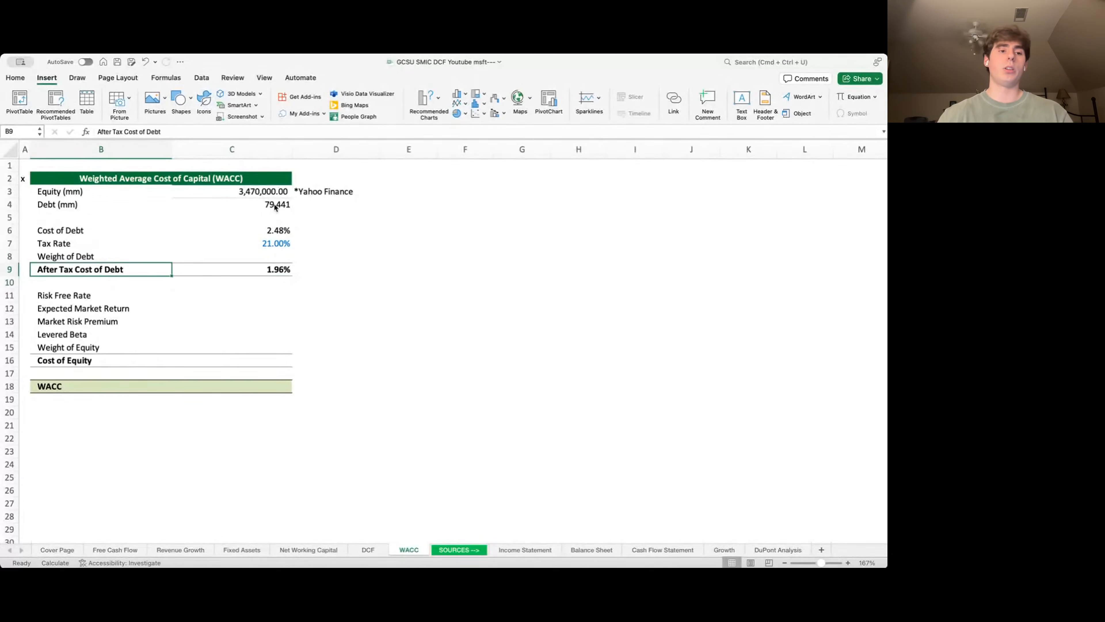
{"action": "key", "text": "Up"}
{"action": "key", "text": "Right"}
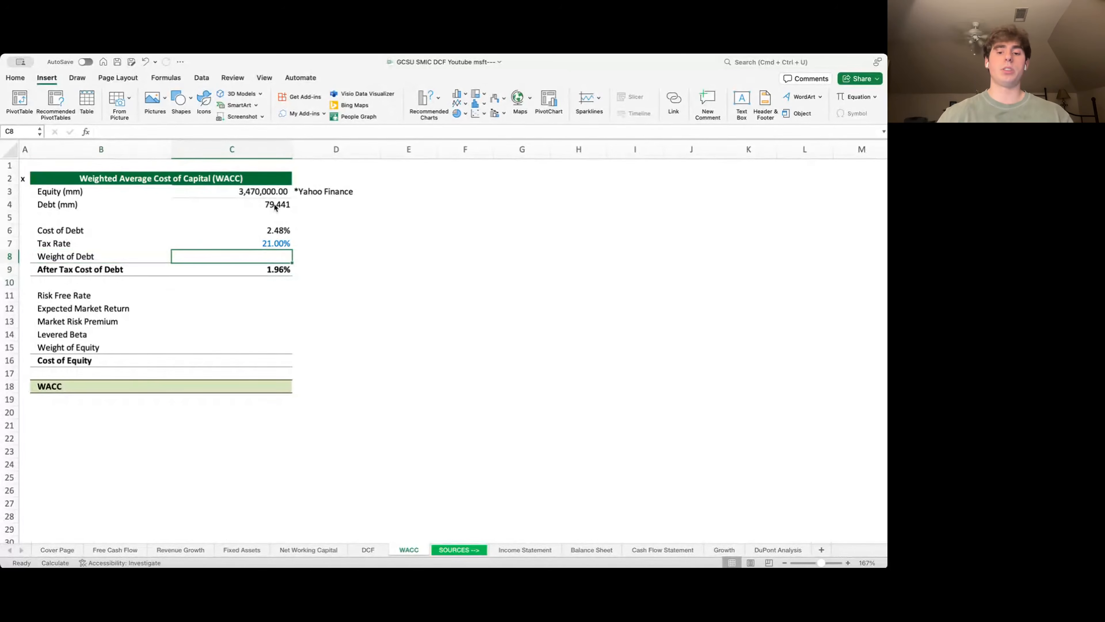
{"action": "type", "text": "="}
{"action": "key", "text": "Up"}
{"action": "key", "text": "Up"}
{"action": "key", "text": "Up"}
{"action": "key", "text": "Up"}
{"action": "type", "text": "/SUM("}
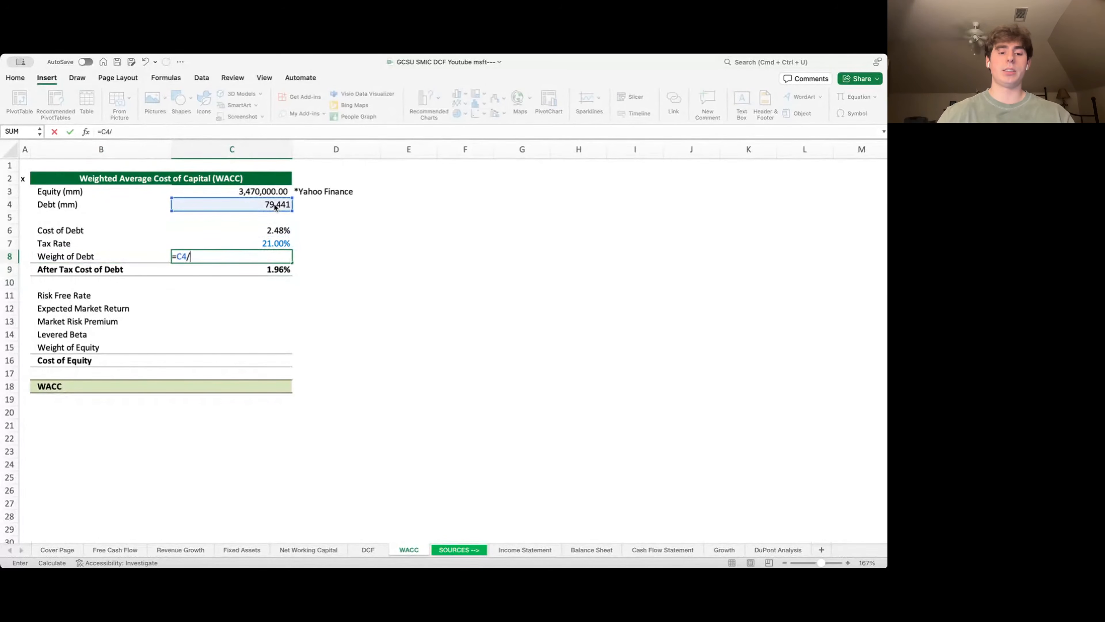
{"action": "key", "text": "Up"}
{"action": "key", "text": "Up"}
{"action": "key", "text": "Up"}
{"action": "key", "text": "Up"}
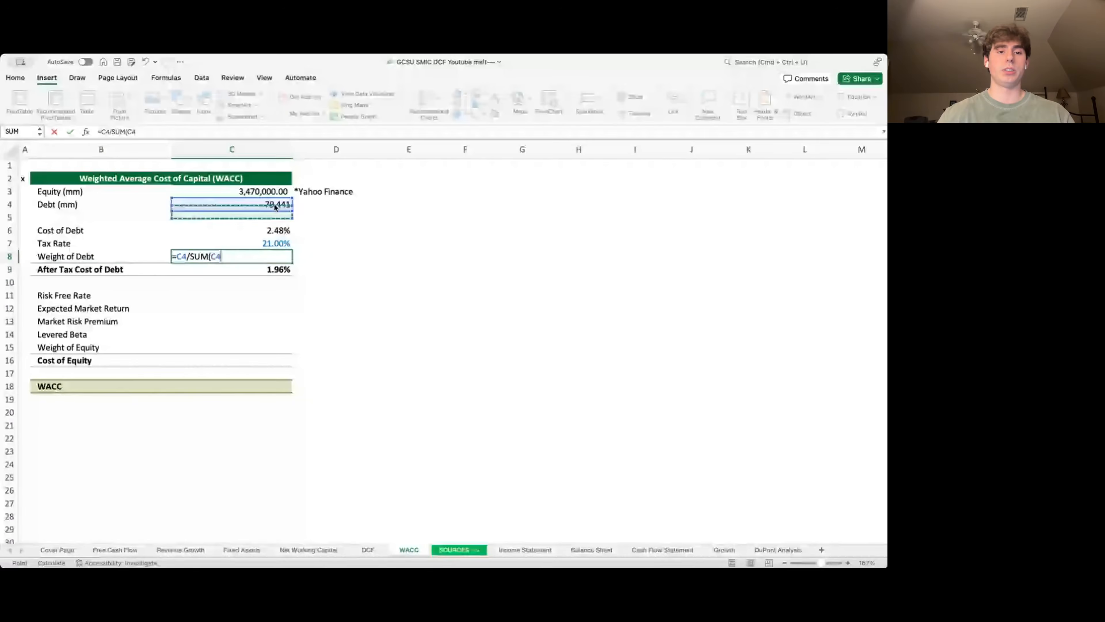
{"action": "key", "text": "shift+Up"}
{"action": "type", "text": ")"}
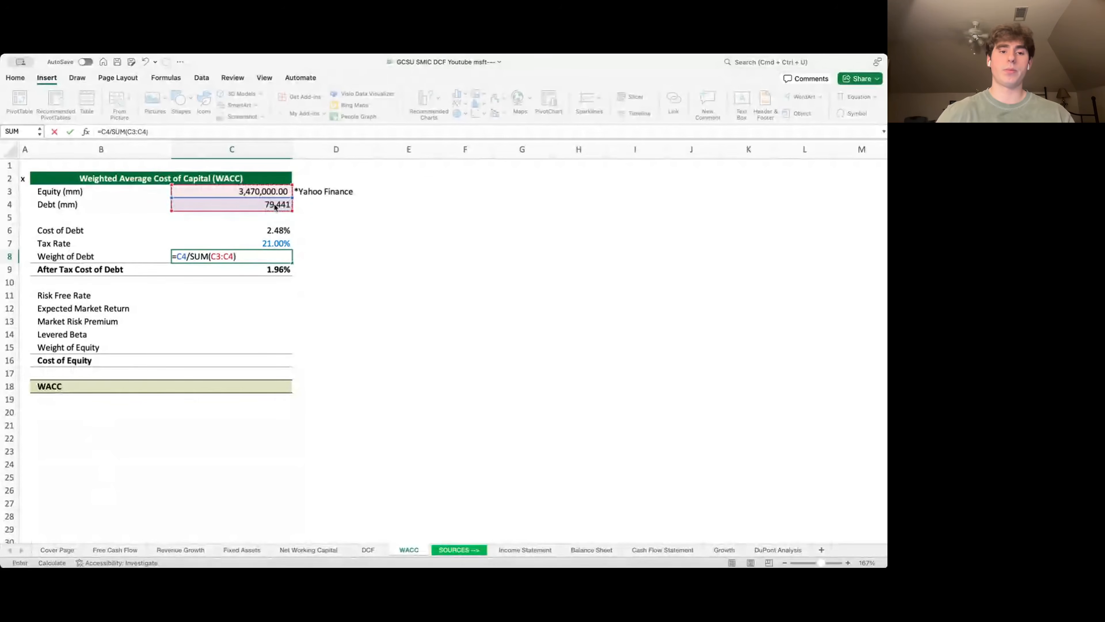
{"action": "key", "text": "Return"}
{"action": "key", "text": "Return"}
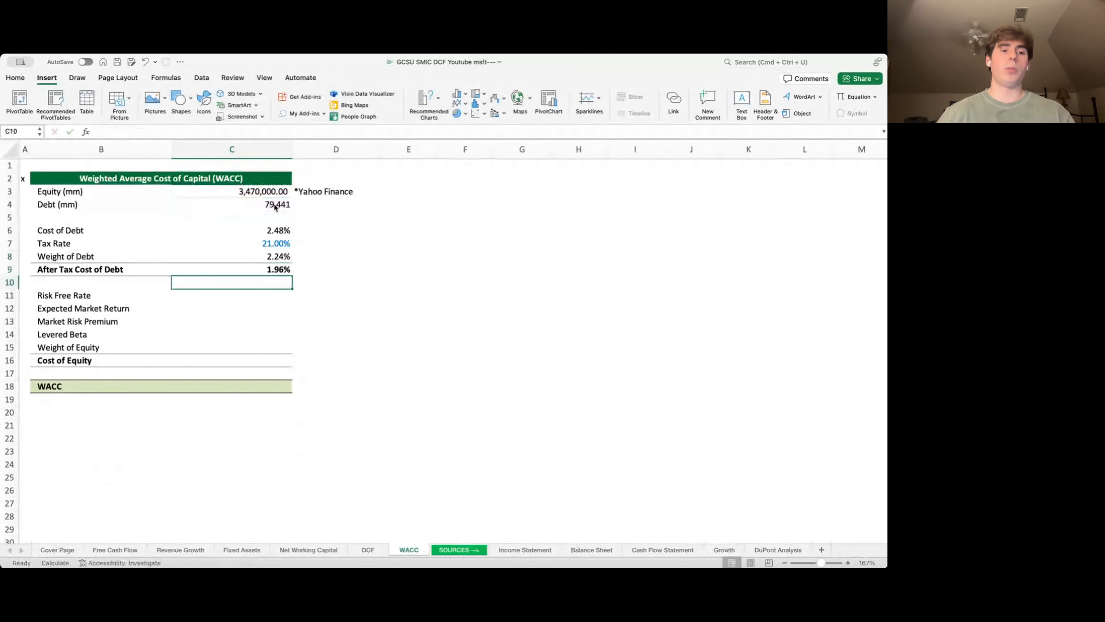
{"action": "key", "text": "Down"}
{"action": "key", "text": "Left"}
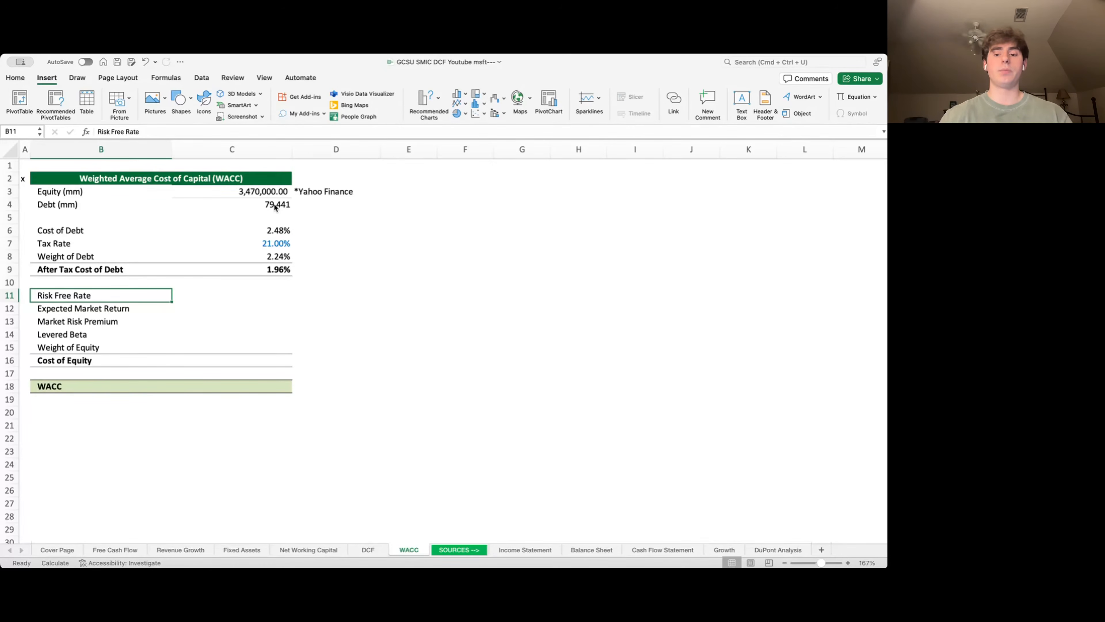
- Enter a 4.2% risk-free rate and a 10% expected market return
{"action": "key", "text": "Right"}
{"action": "type", "text": "4.2%"}
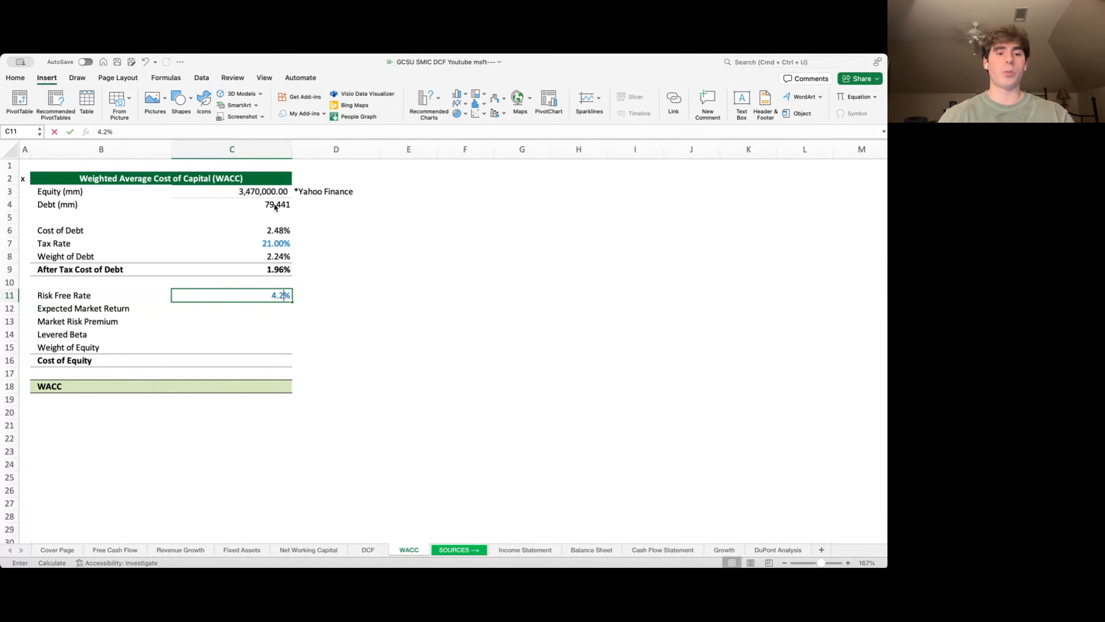
{"action": "key", "text": "Return"}
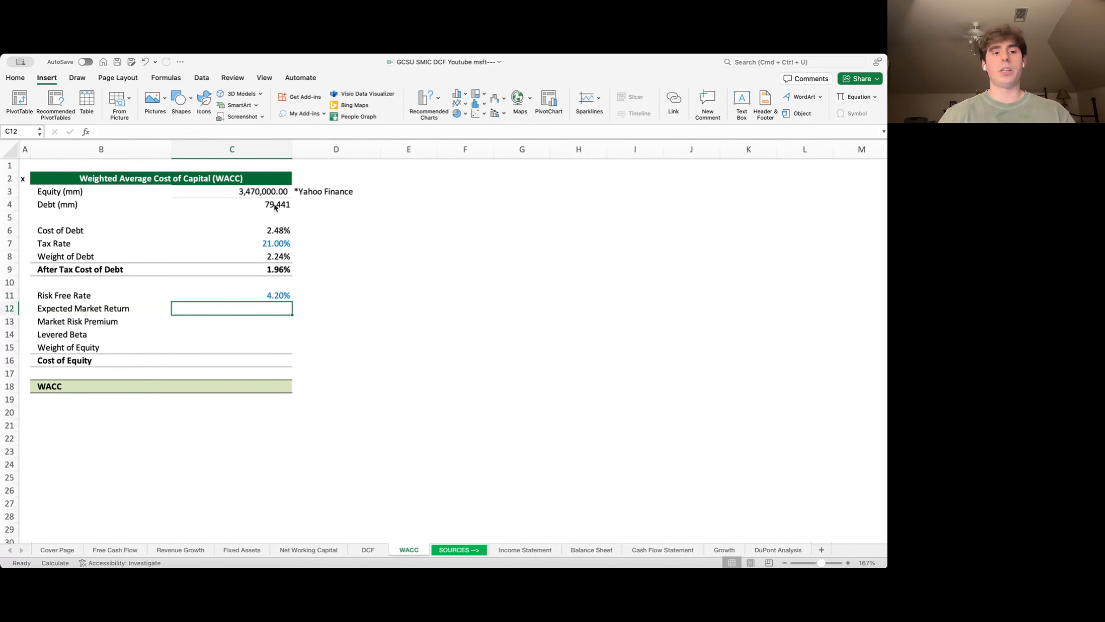
{"action": "type", "text": "10%"}
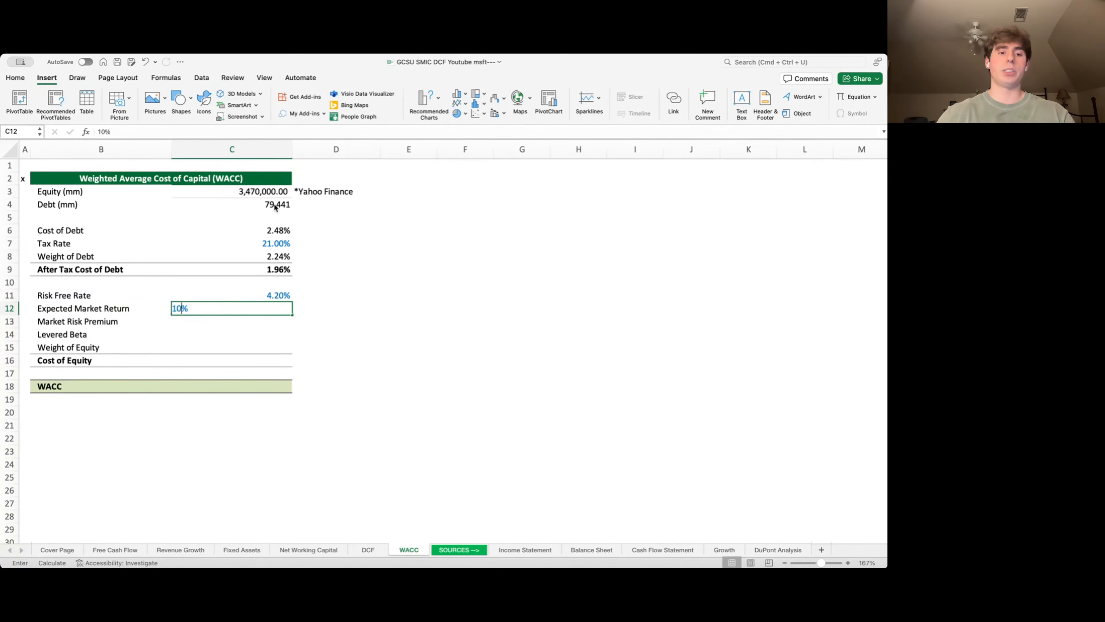
{"action": "key", "text": "Return"}
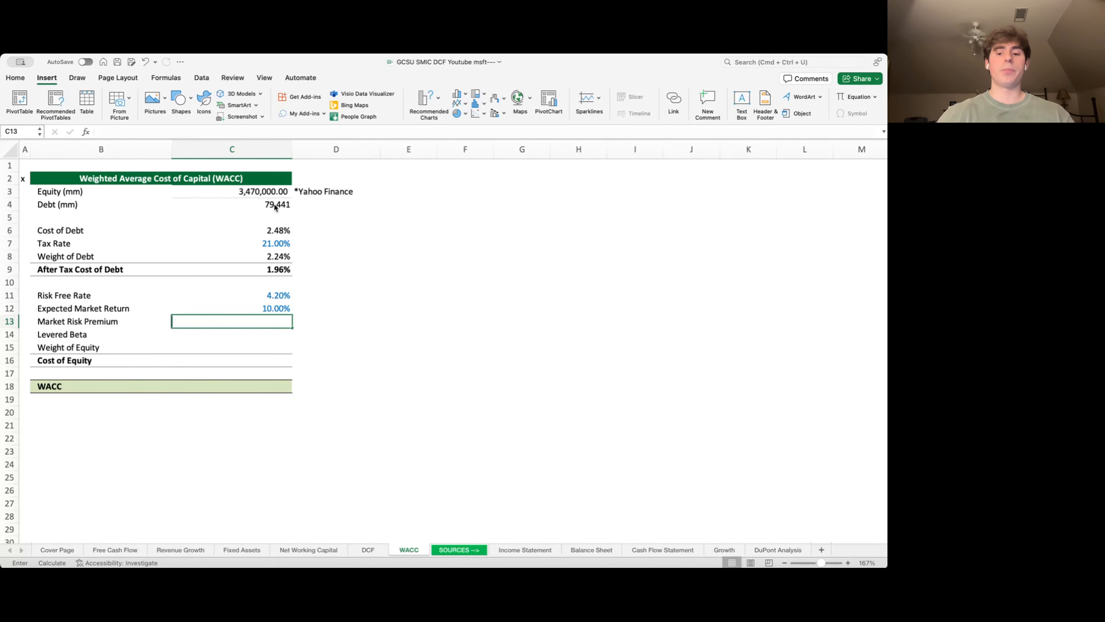
- Compute the Market Risk Premium as expected market return minus risk-free rate (5.80%)
{"action": "type", "text": "="}
{"action": "key", "text": "Up"}
{"action": "type", "text": "-"}
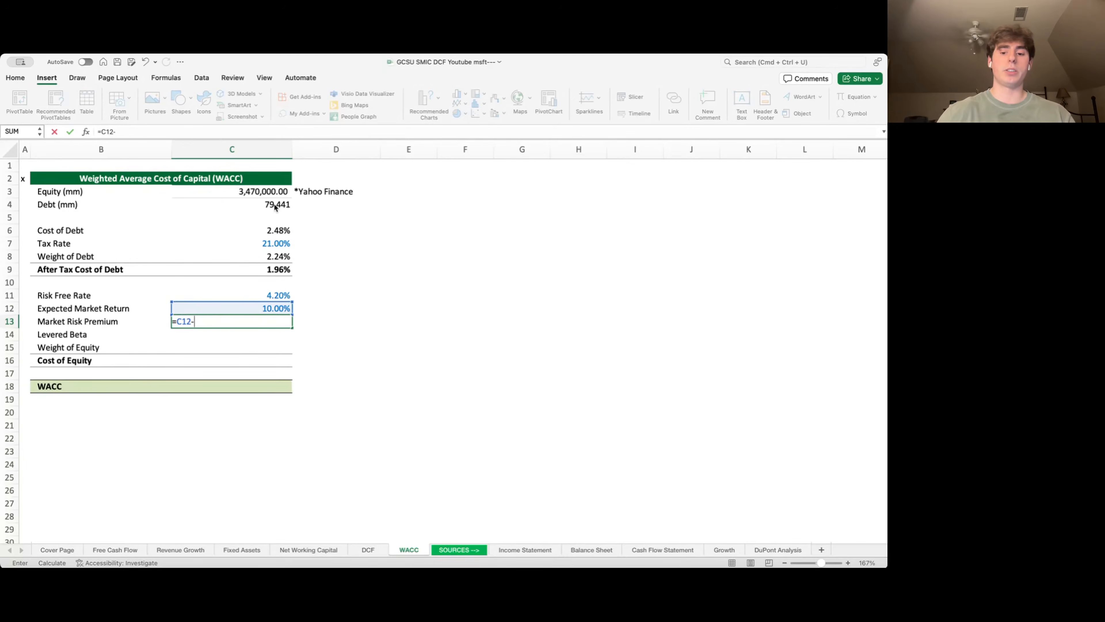
{"action": "key", "text": "Up"}
{"action": "key", "text": "Up"}
{"action": "key", "text": "Return"}
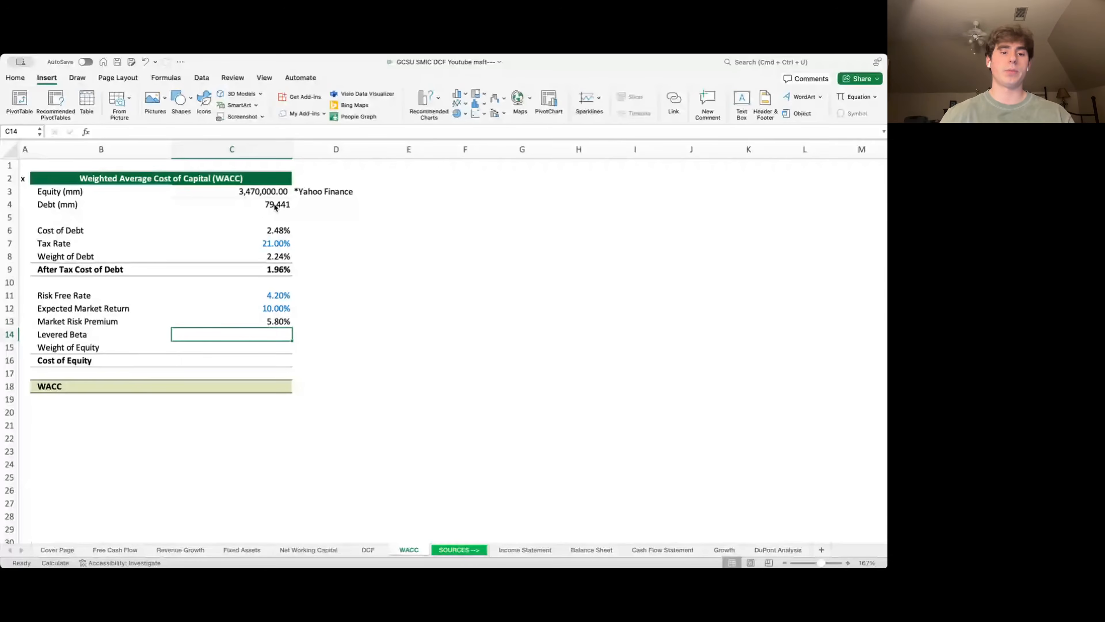
- Enter a Levered Beta of 0.92
{"action": "key", "text": "Left"}
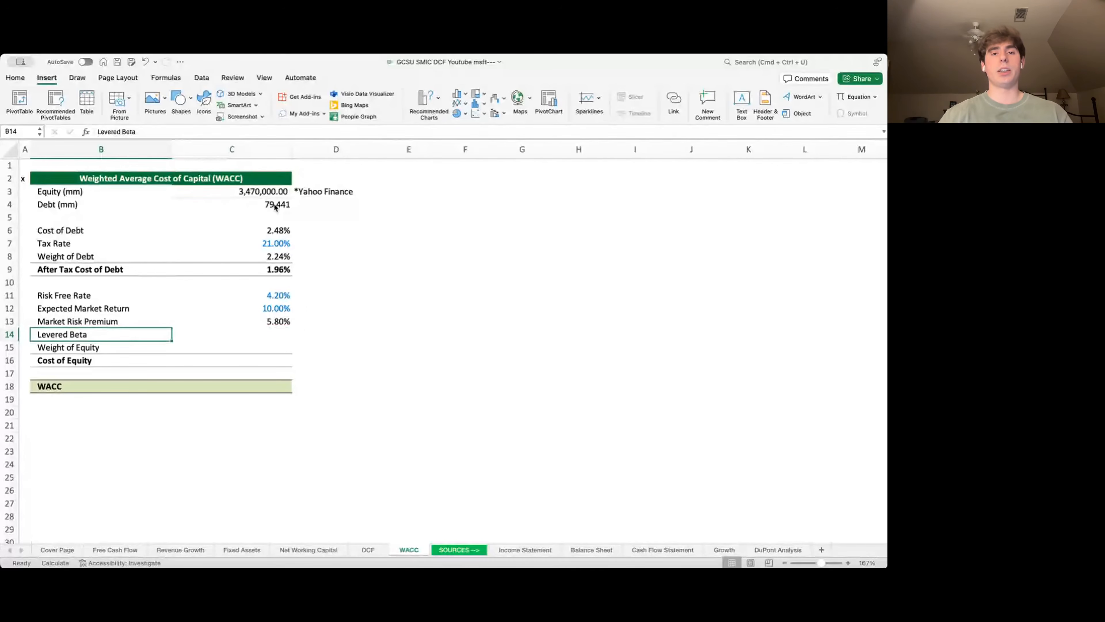
{"action": "key", "text": "Right"}
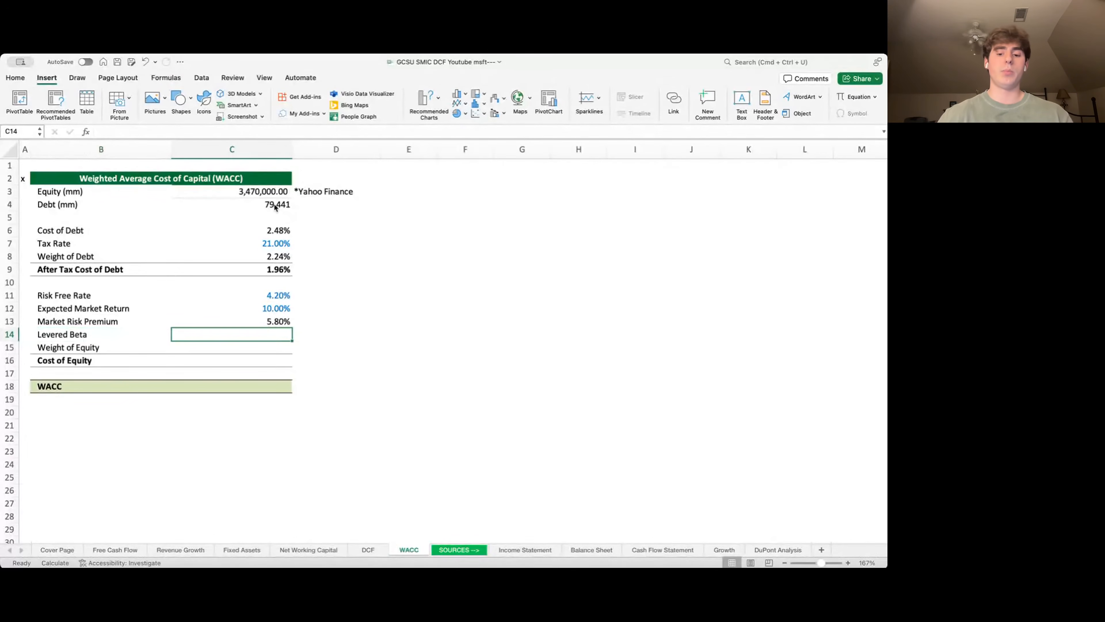
{"action": "type", "text": "."}
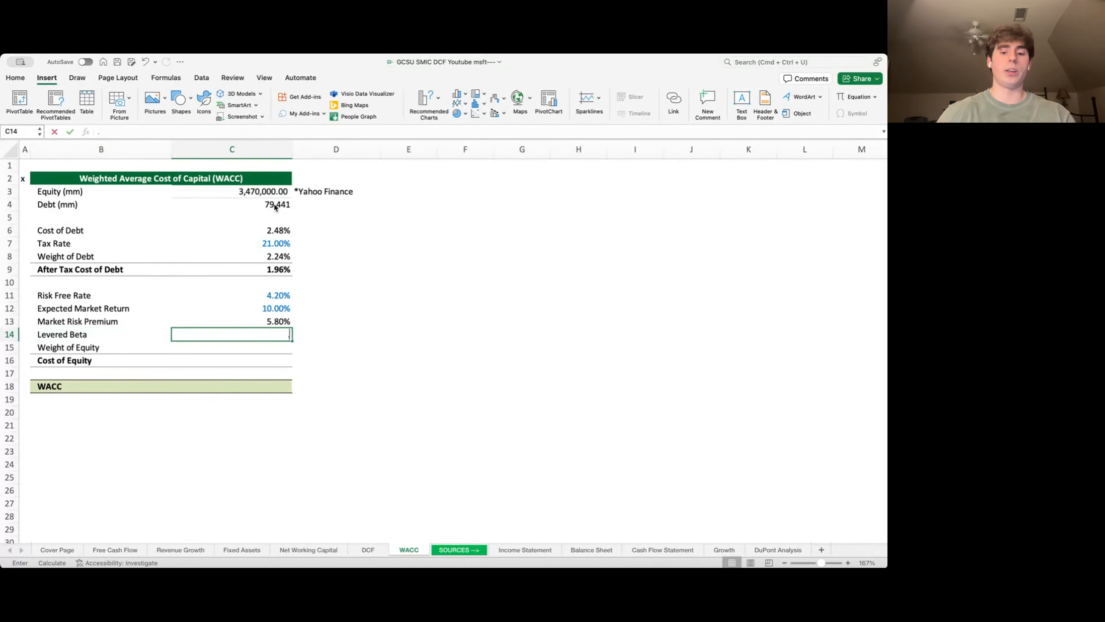
{"action": "type", "text": "92"}
{"action": "key", "text": "Return"}
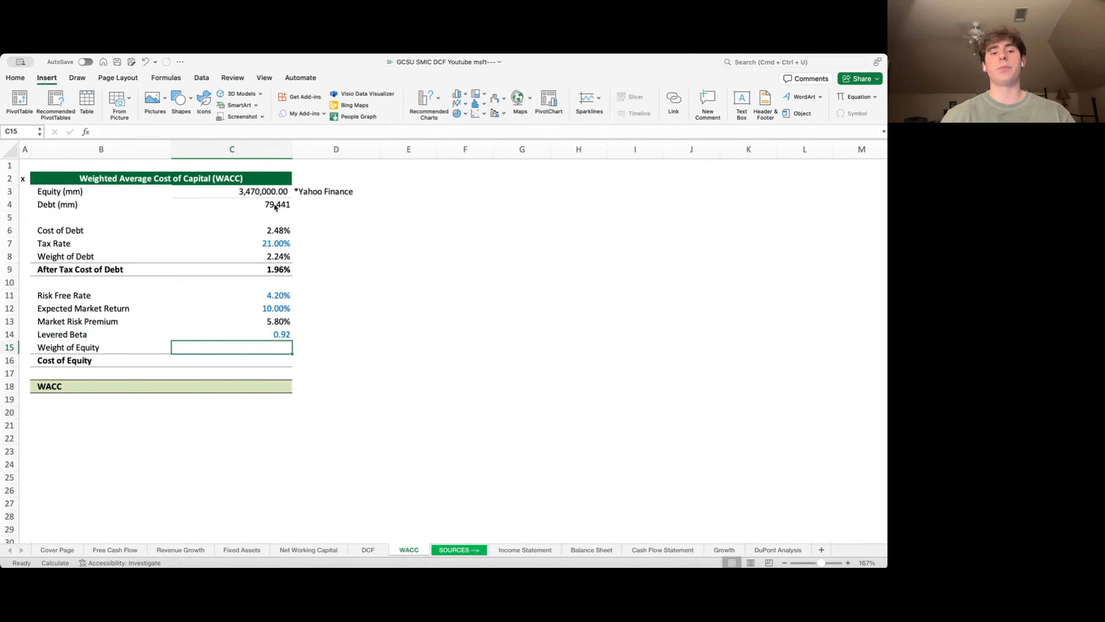
{"action": "key", "text": "Down"}
{"action": "key", "text": "Left"}
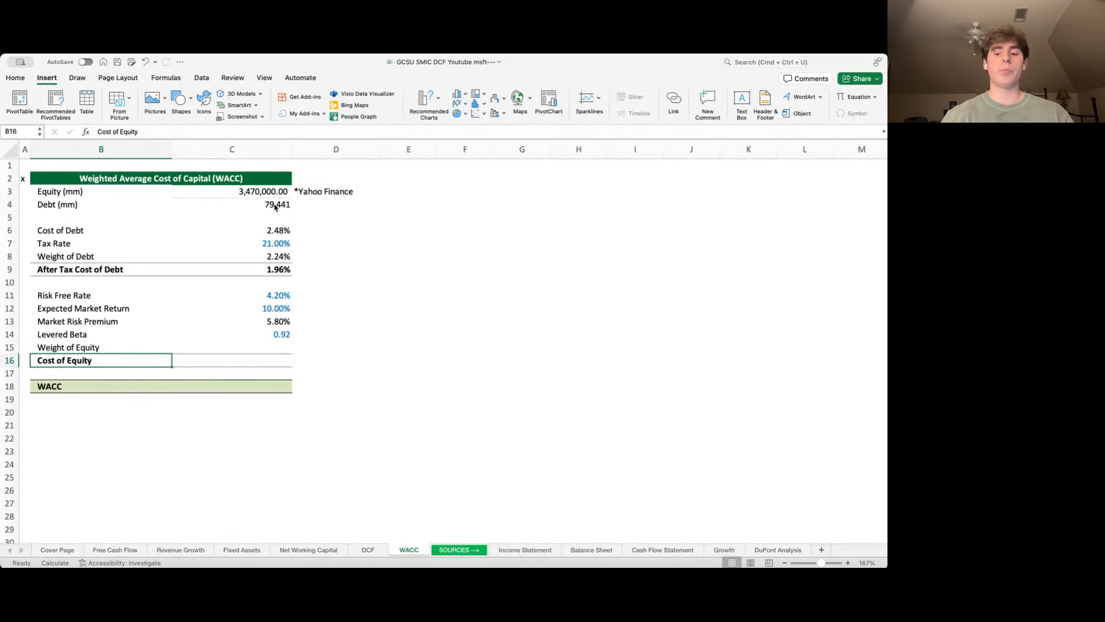
- Enter the cost of equity formula =C11+C14*(C13) in C16, giving 9.54%
{"action": "key", "text": "Right"}
{"action": "type", "text": "="}
{"action": "key", "text": "Up"}
{"action": "key", "text": "Up"}
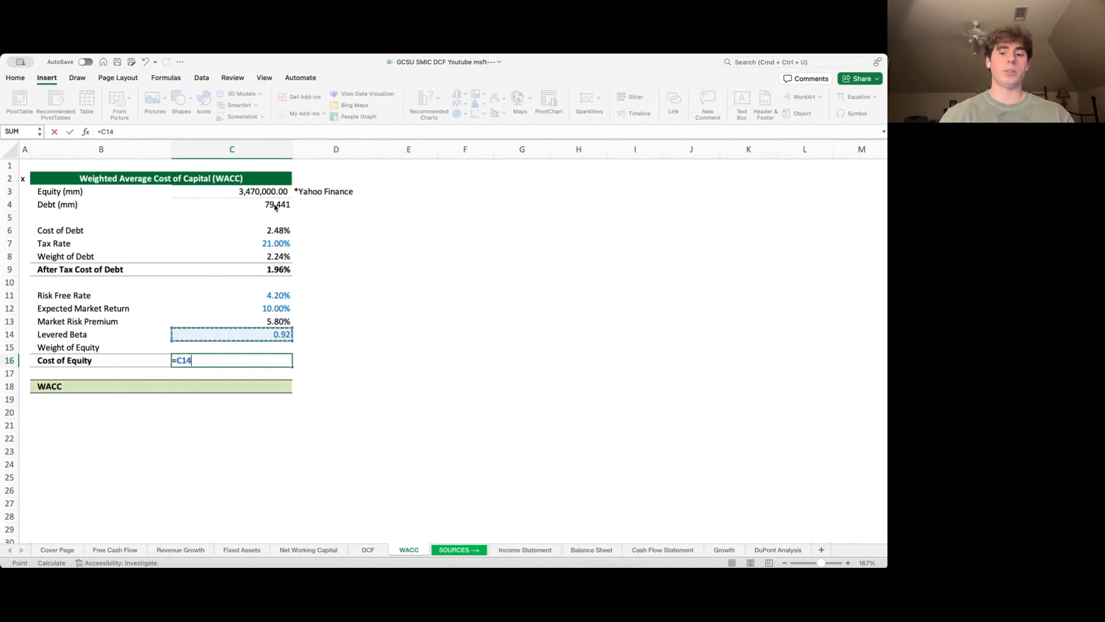
{"action": "key", "text": "Up"}
{"action": "key", "text": "Up"}
{"action": "key", "text": "Up"}
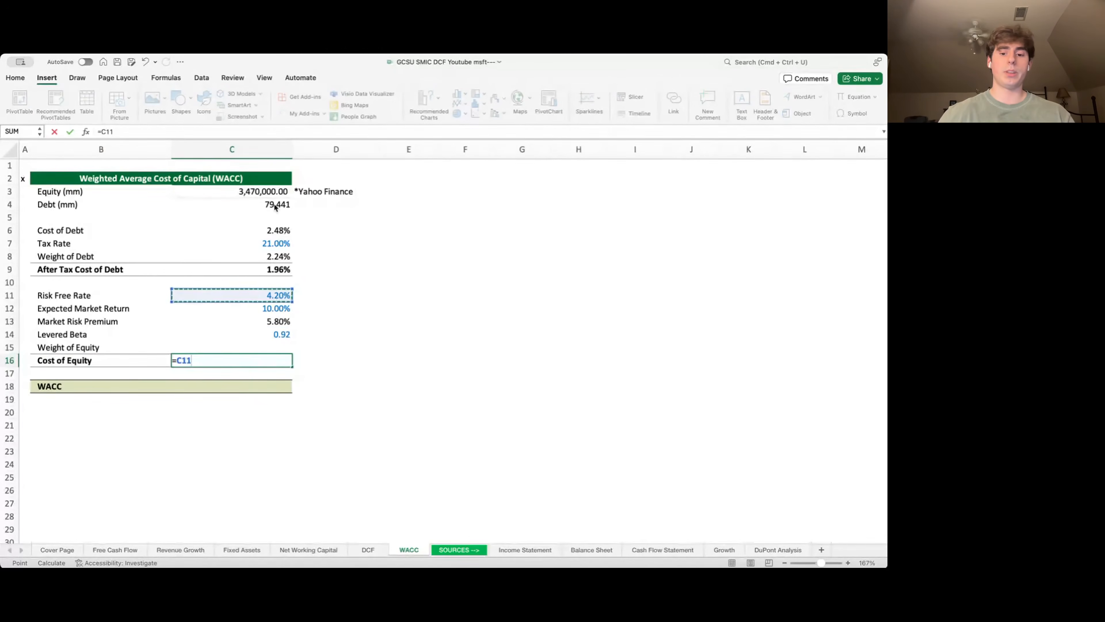
{"action": "type", "text": "+"}
{"action": "key", "text": "Up"}
{"action": "key", "text": "Up"}
{"action": "type", "text": "*("}
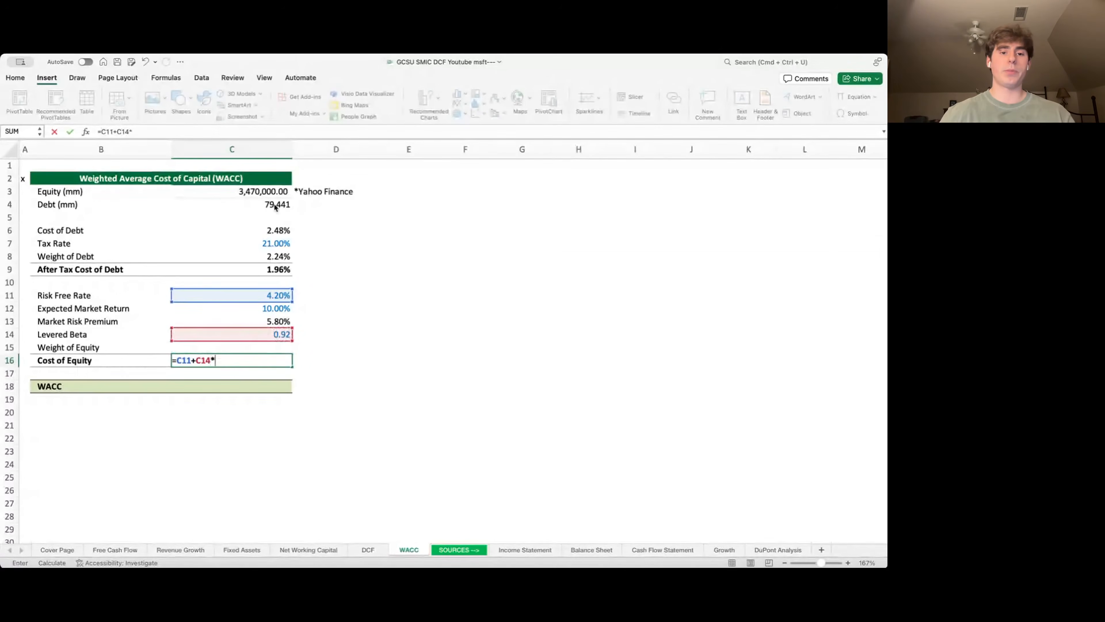
{"action": "key", "text": "Up"}
{"action": "key", "text": "Up"}
{"action": "key", "text": "Up"}
{"action": "type", "text": ")"}
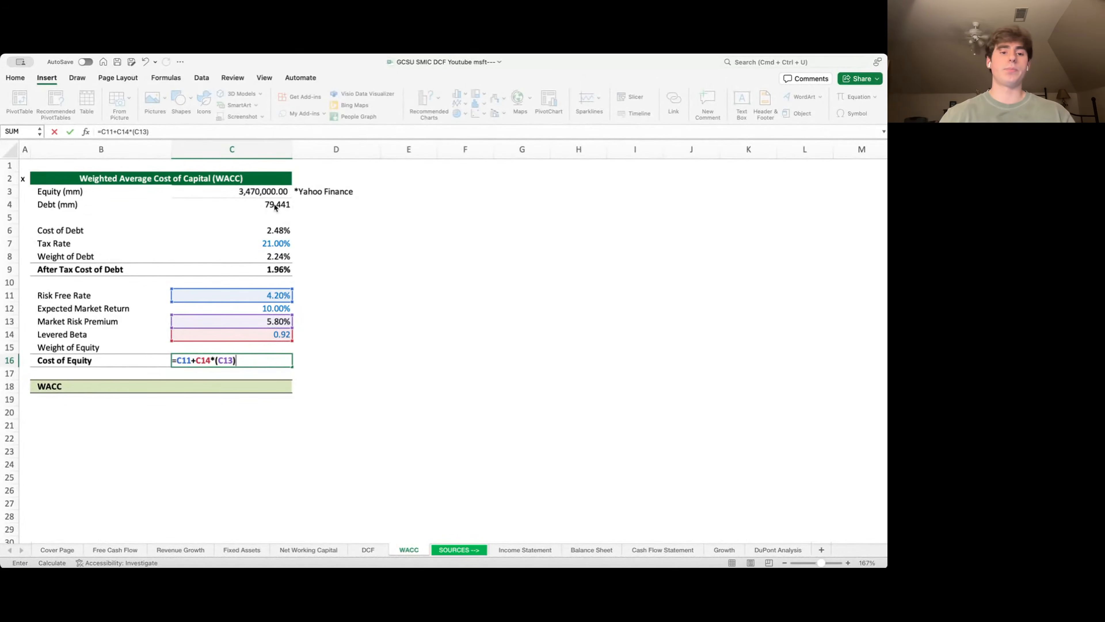
{"action": "key", "text": "Return"}
- Compute the weight of equity in C15 as =C3/SUM(C3:C4), giving 97.76%
{"action": "key", "text": "Left"}
{"action": "key", "text": "Up"}
{"action": "key", "text": "Up"}
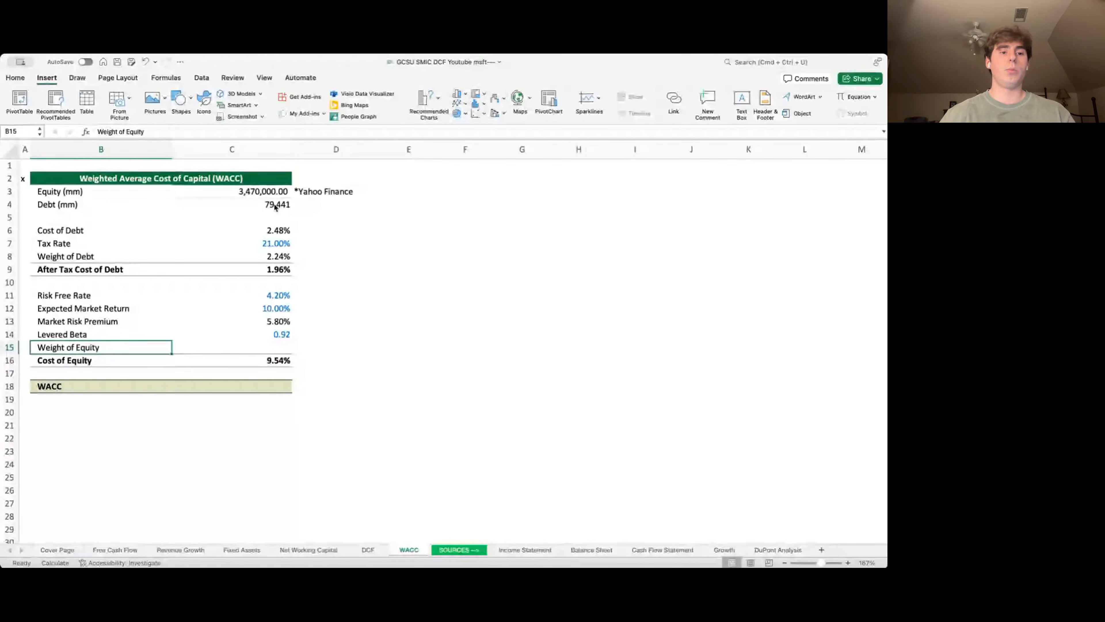
{"action": "key", "text": "Right"}
{"action": "type", "text": "="}
{"action": "key", "text": "Up"}
{"action": "key", "text": "Up"}
{"action": "key", "text": "Up"}
{"action": "key", "text": "Up"}
{"action": "key", "text": "Up"}
{"action": "key", "text": "Up"}
{"action": "key", "text": "Up"}
{"action": "key", "text": "Up"}
{"action": "key", "text": "Up"}
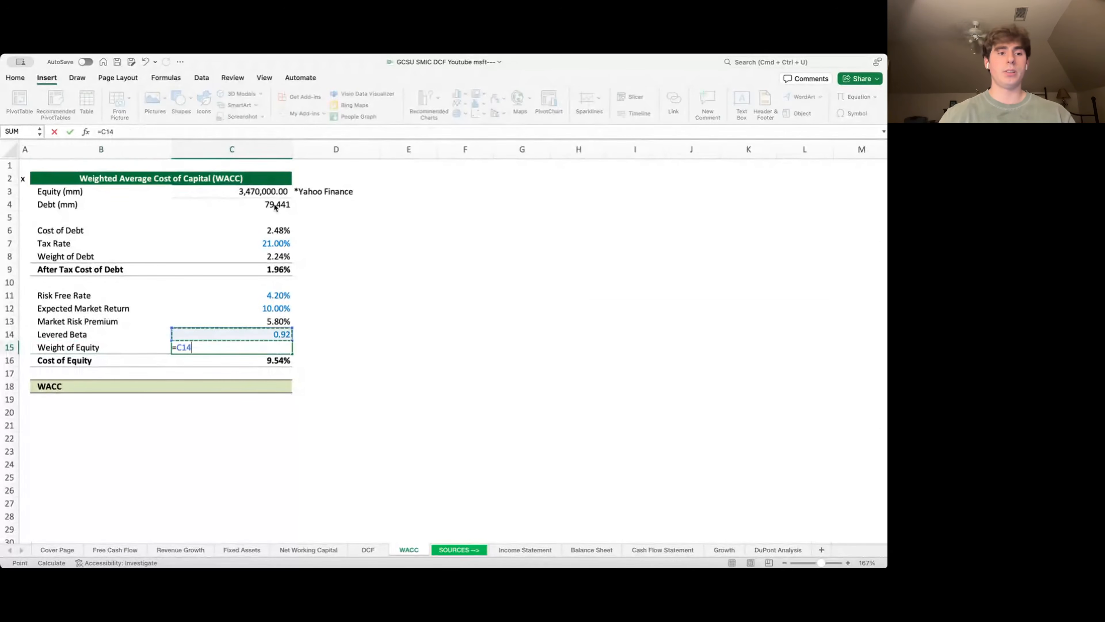
{"action": "key", "text": "Up"}
{"action": "key", "text": "Up"}
{"action": "key", "text": "Up"}
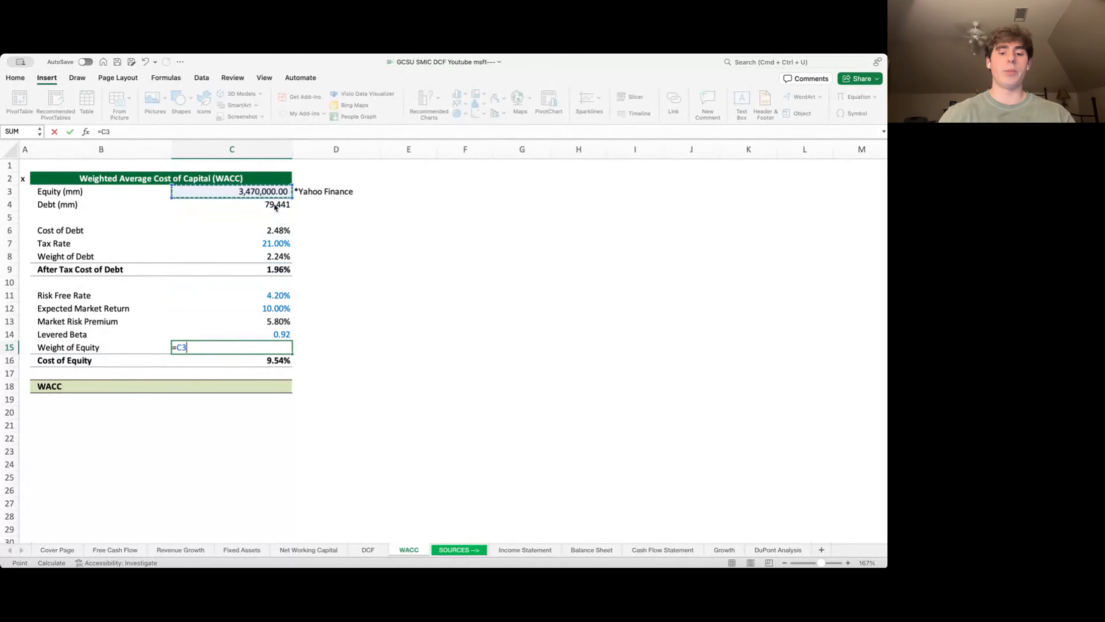
{"action": "type", "text": "/s"}
{"action": "key", "text": "Tab"}
{"action": "key", "text": "Up"}
{"action": "key", "text": "Up"}
{"action": "key", "text": "Up"}
{"action": "key", "text": "Up"}
{"action": "key", "text": "Up"}
{"action": "key", "text": "Up"}
{"action": "key", "text": "Up"}
{"action": "key", "text": "Up"}
{"action": "key", "text": "Up"}
{"action": "key", "text": "Up"}
{"action": "key", "text": "Up"}
{"action": "key", "text": "Up"}
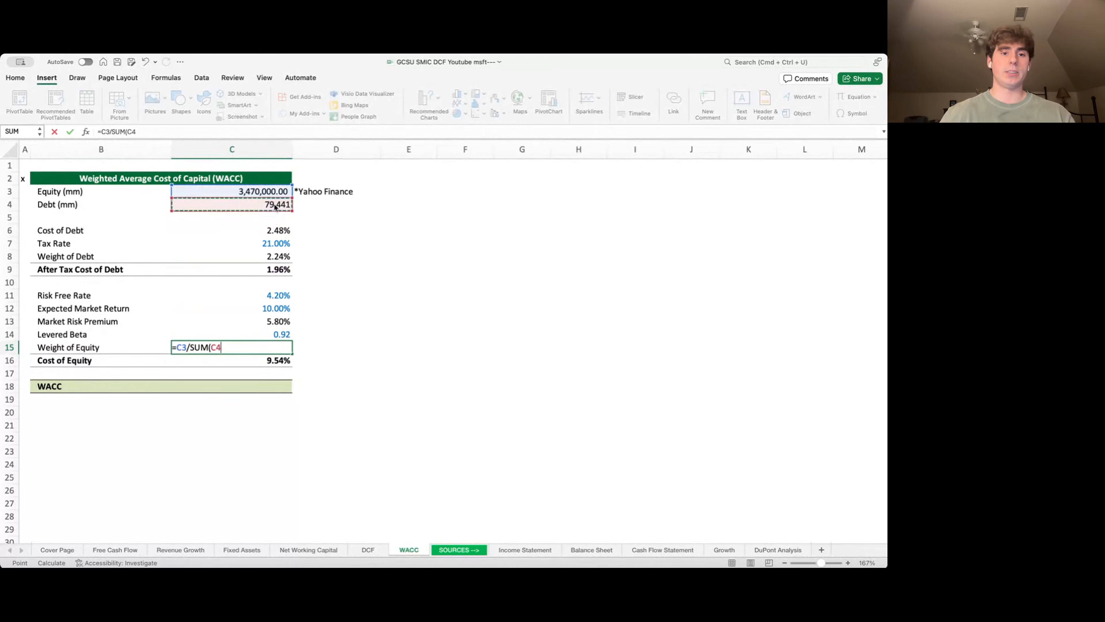
{"action": "key", "text": "shift+Down"}
{"action": "type", "text": ")"}
{"action": "key", "text": "Return"}
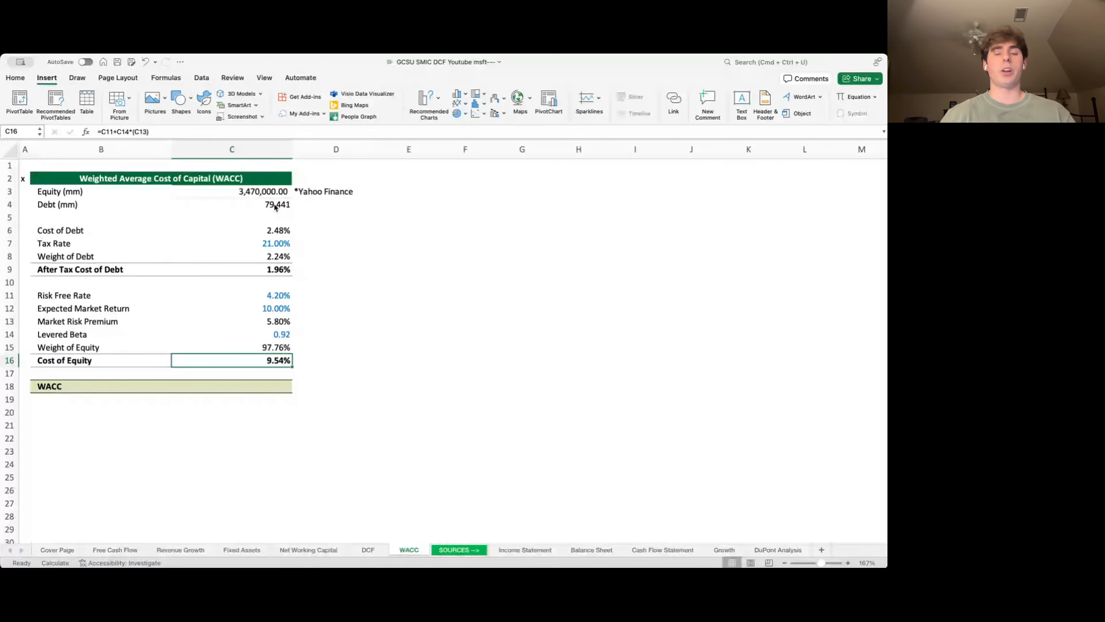
- Calculate WACC in C18 as =C8*C9+C15*C16, resulting in 9.37%
{"action": "key", "text": "Down"}
{"action": "key", "text": "Down"}
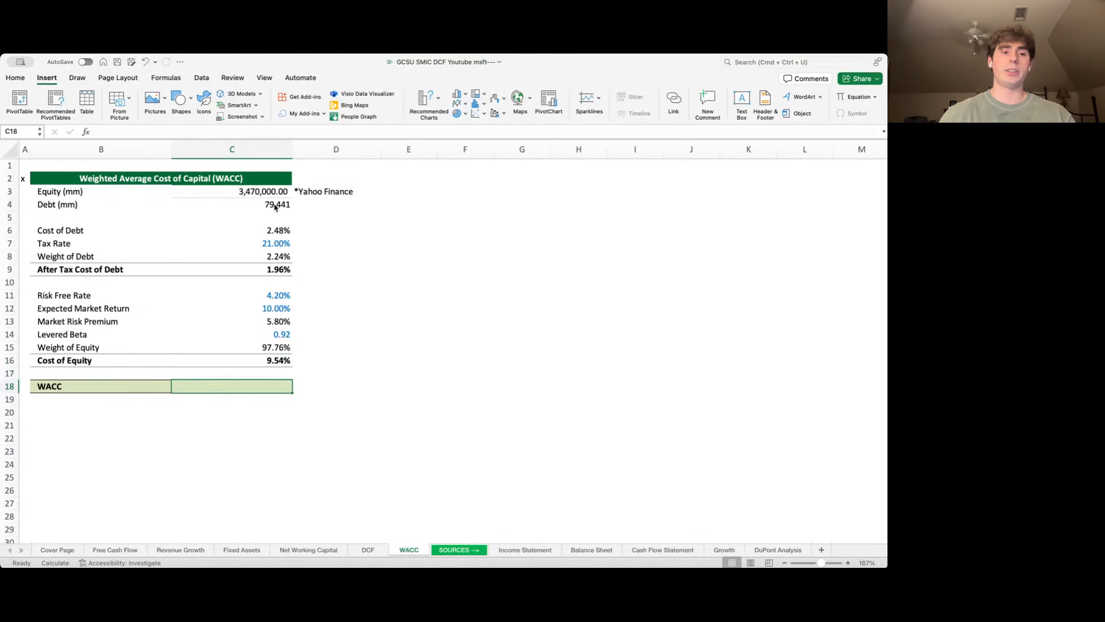
{"action": "type", "text": "=C6"}
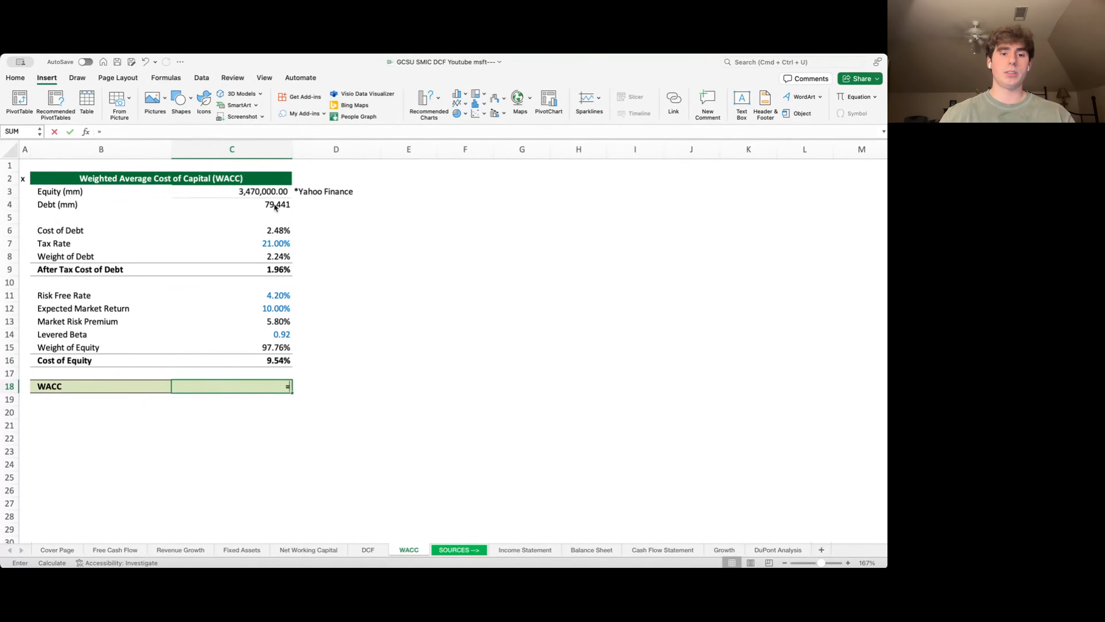
{"action": "key", "text": "Down"}
{"action": "key", "text": "Down"}
{"action": "key", "text": "Down"}
{"action": "key", "text": "Up"}
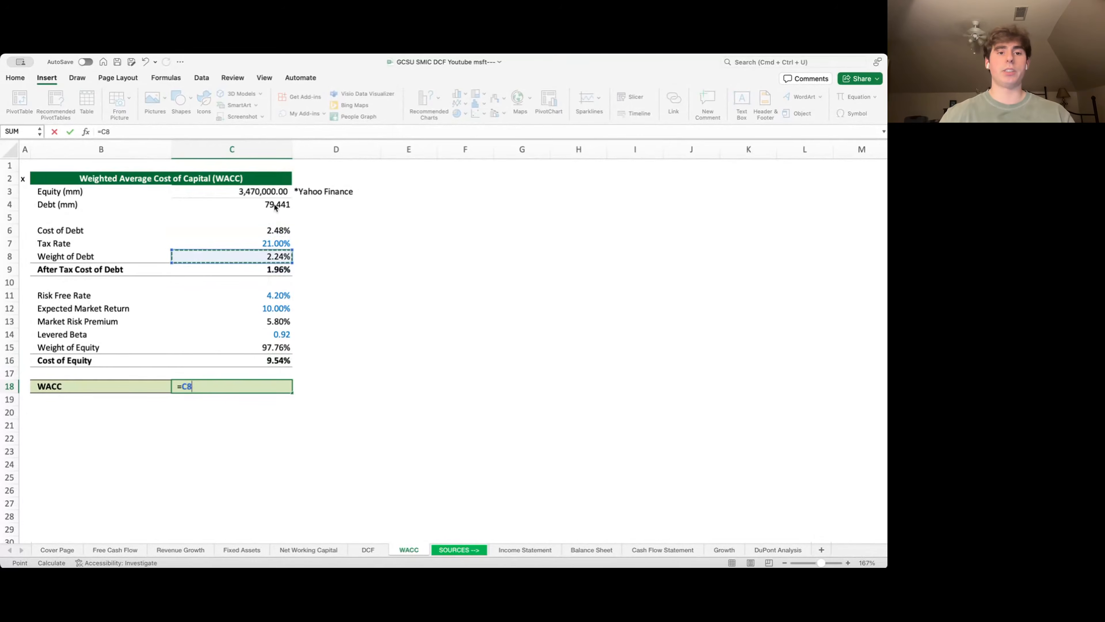
{"action": "type", "text": "*"}
{"action": "key", "text": "Up"}
{"action": "key", "text": "Up"}
{"action": "key", "text": "Up"}
{"action": "key", "text": "Up"}
{"action": "key", "text": "Up"}
{"action": "key", "text": "Up"}
{"action": "key", "text": "Up"}
{"action": "key", "text": "Up"}
{"action": "key", "text": "Up"}
{"action": "key", "text": "Up"}
{"action": "key", "text": "Up"}
{"action": "key", "text": "Up"}
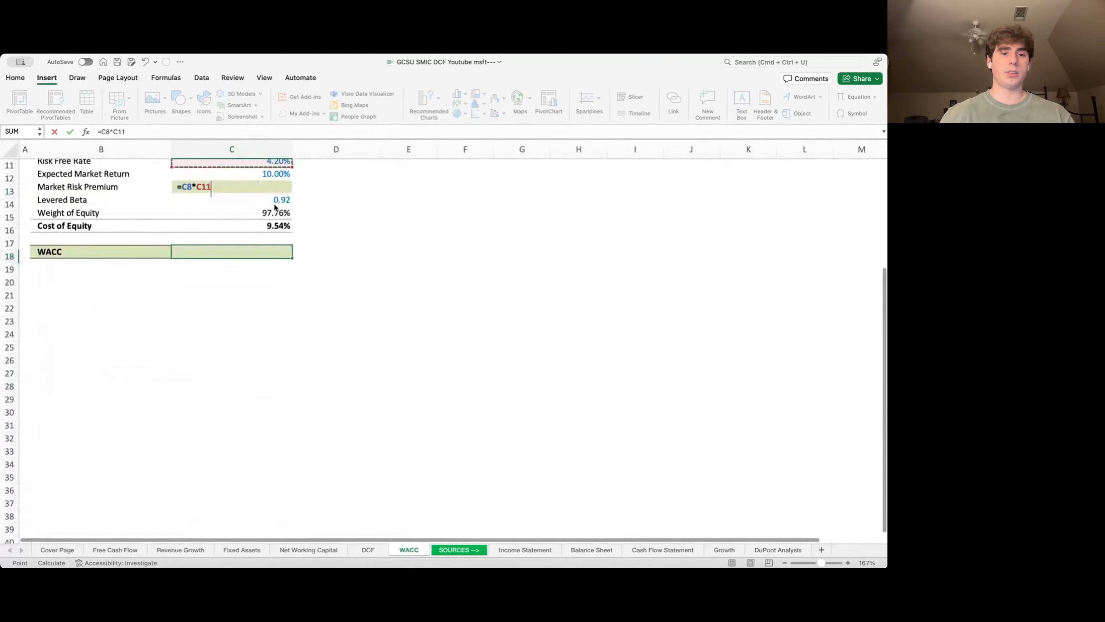
{"action": "key", "text": "Down"}
{"action": "key", "text": "Down"}
{"action": "key", "text": "Down"}
{"action": "type", "text": "+"}
{"action": "key", "text": "Up"}
{"action": "key", "text": "Up"}
{"action": "key", "text": "Up"}
{"action": "key", "text": "Up"}
{"action": "key", "text": "Up"}
{"action": "key", "text": "Up"}
{"action": "key", "text": "Up"}
{"action": "key", "text": "Down"}
{"action": "key", "text": "Down"}
{"action": "key", "text": "Down"}
{"action": "key", "text": "Down"}
{"action": "key", "text": "Down"}
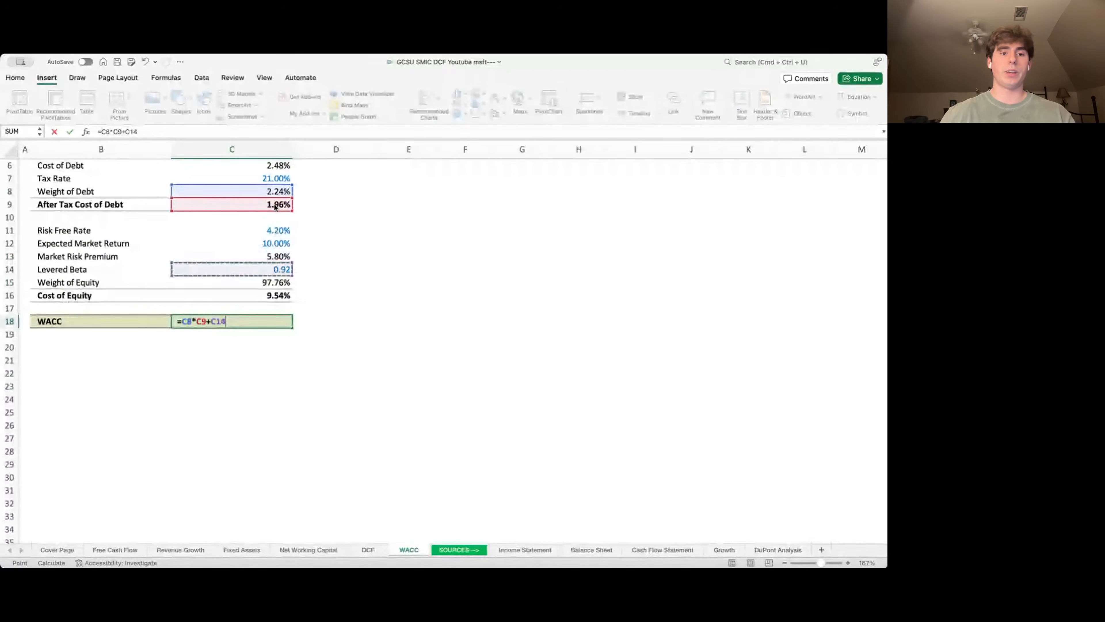
{"action": "key", "text": "Up"}
{"action": "type", "text": "*"}
{"action": "key", "text": "Down"}
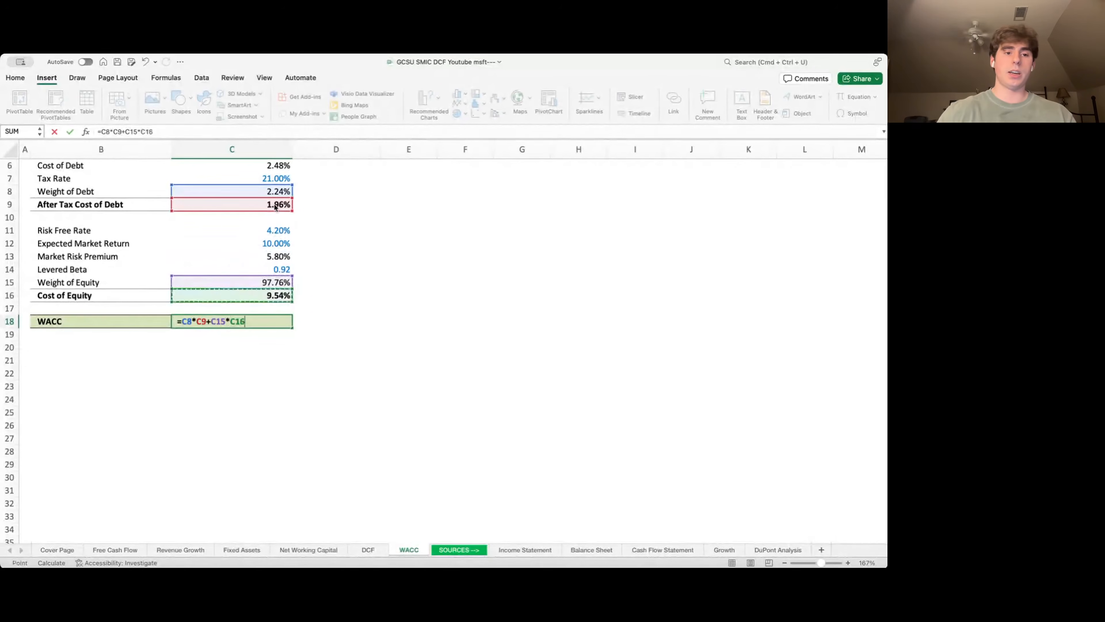
{"action": "key", "text": "Return"}
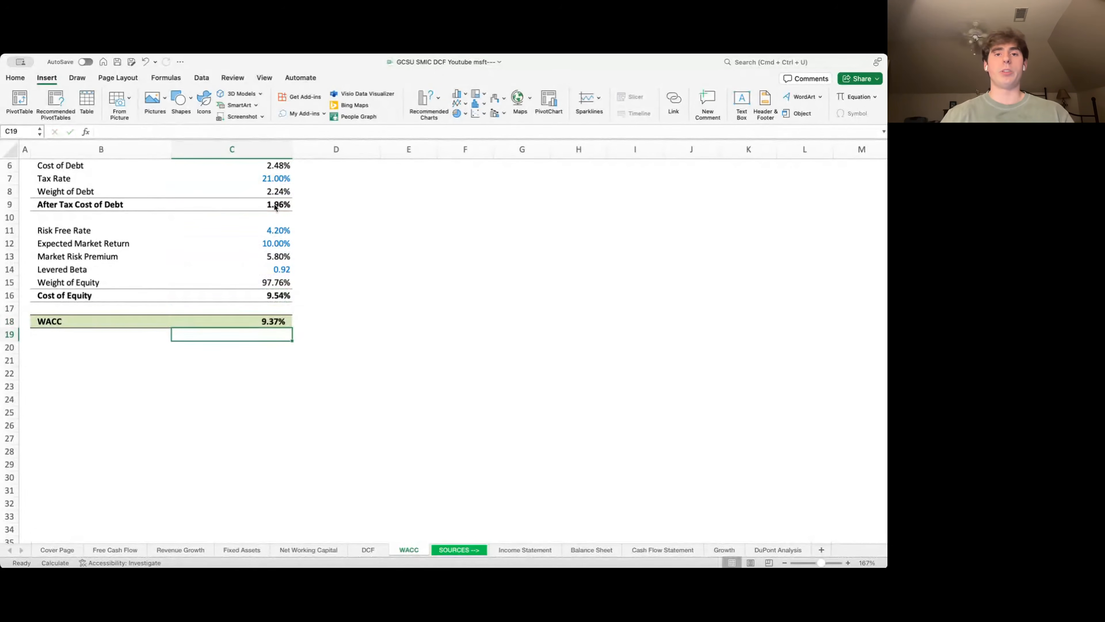
- On the DCF sheet, link the WACC cell C12 to =WACC!C18 (9.37%)
{"action": "key", "text": "ctrl+Page_Up"}
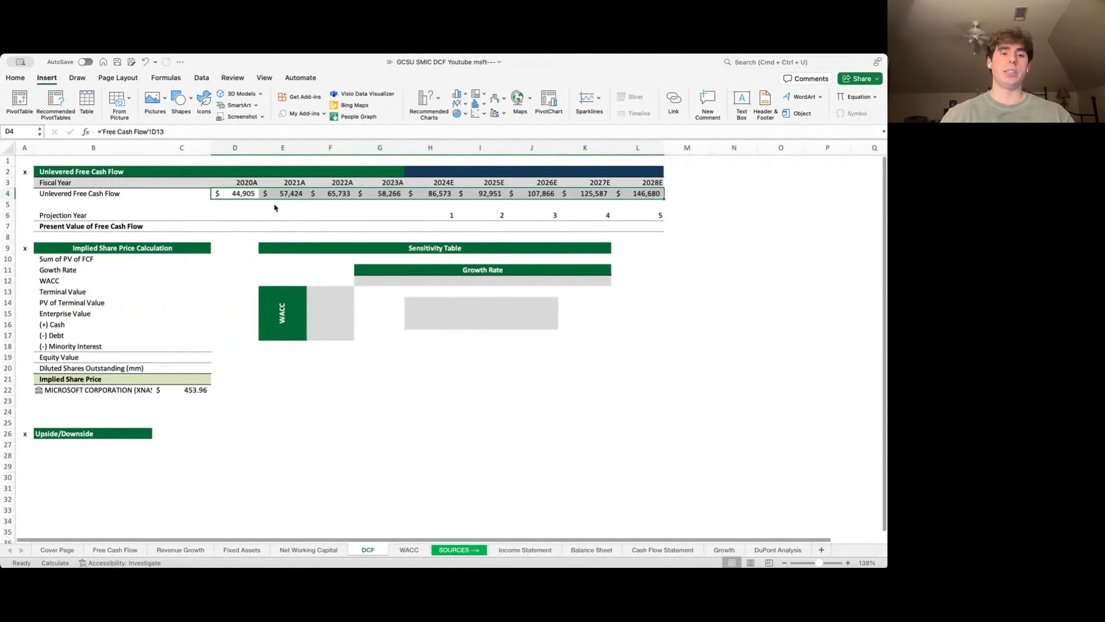
{"action": "key", "text": "Down"}
{"action": "key", "text": "Down"}
{"action": "key", "text": "Down"}
{"action": "key", "text": "Down"}
{"action": "key", "text": "Down"}
{"action": "key", "text": "Down"}
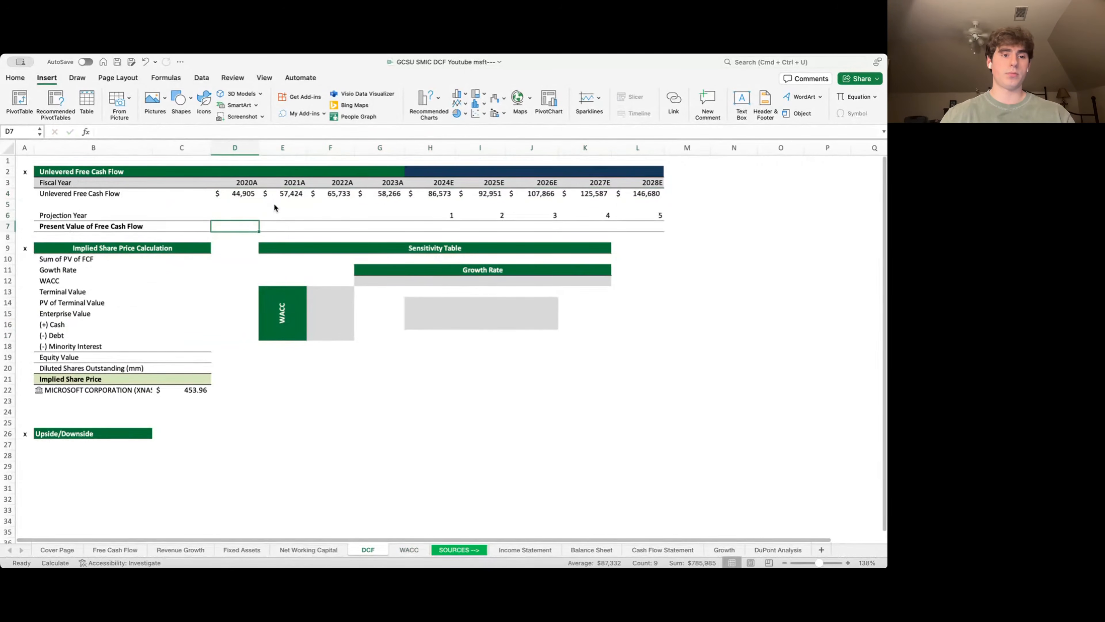
{"action": "key", "text": "Left"}
{"action": "key", "text": "Down"}
{"action": "key", "text": "Left"}
{"action": "key", "text": "Right"}
{"action": "key", "text": "Down"}
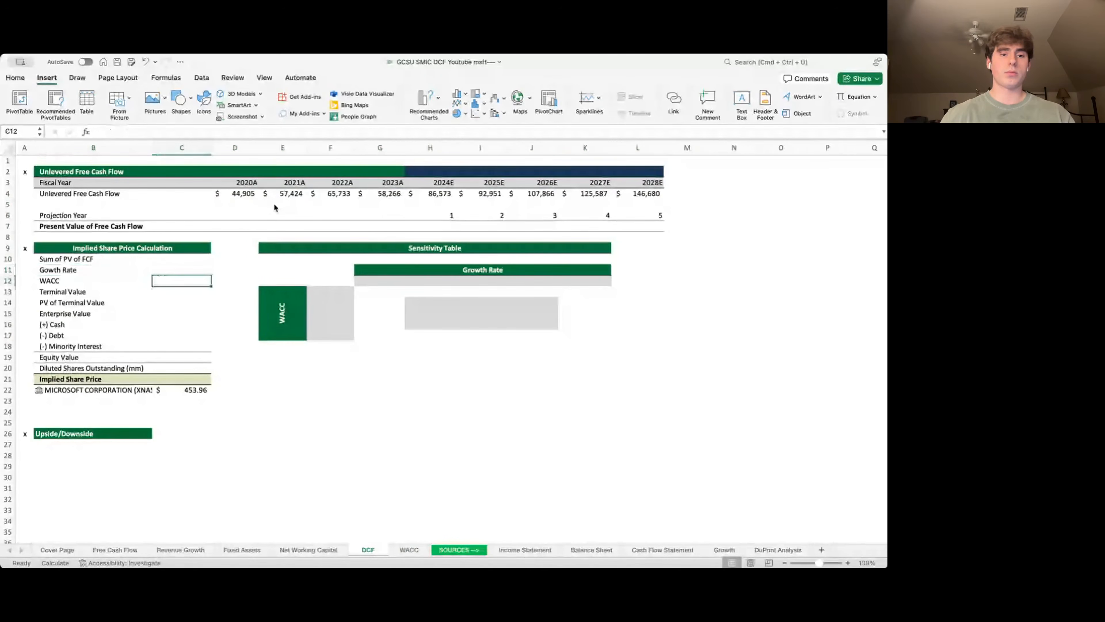
{"action": "type", "text": "="}
{"action": "key", "text": "ctrl+Page_Down"}
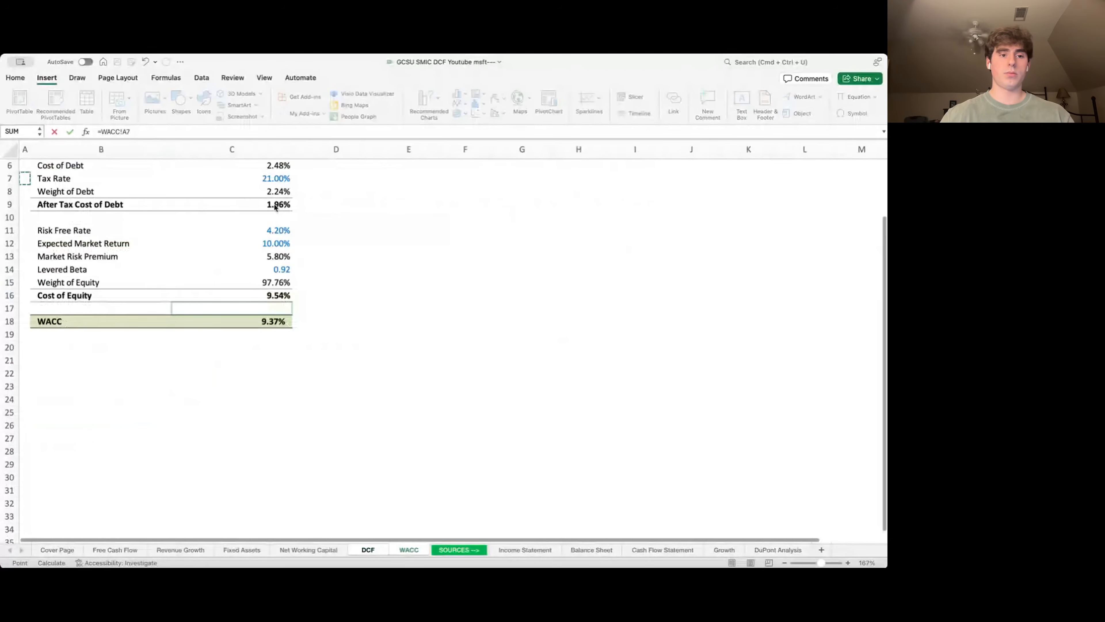
{"action": "key", "text": "Down"}
{"action": "key", "text": "Down"}
{"action": "key", "text": "Down"}
{"action": "key", "text": "Down"}
{"action": "key", "text": "Down"}
{"action": "key", "text": "Down"}
{"action": "key", "text": "Down"}
{"action": "key", "text": "Down"}
{"action": "key", "text": "Down"}
{"action": "key", "text": "Down"}
{"action": "key", "text": "Down"}
{"action": "key", "text": "Right"}
{"action": "key", "text": "Right"}
{"action": "key", "text": "Return"}
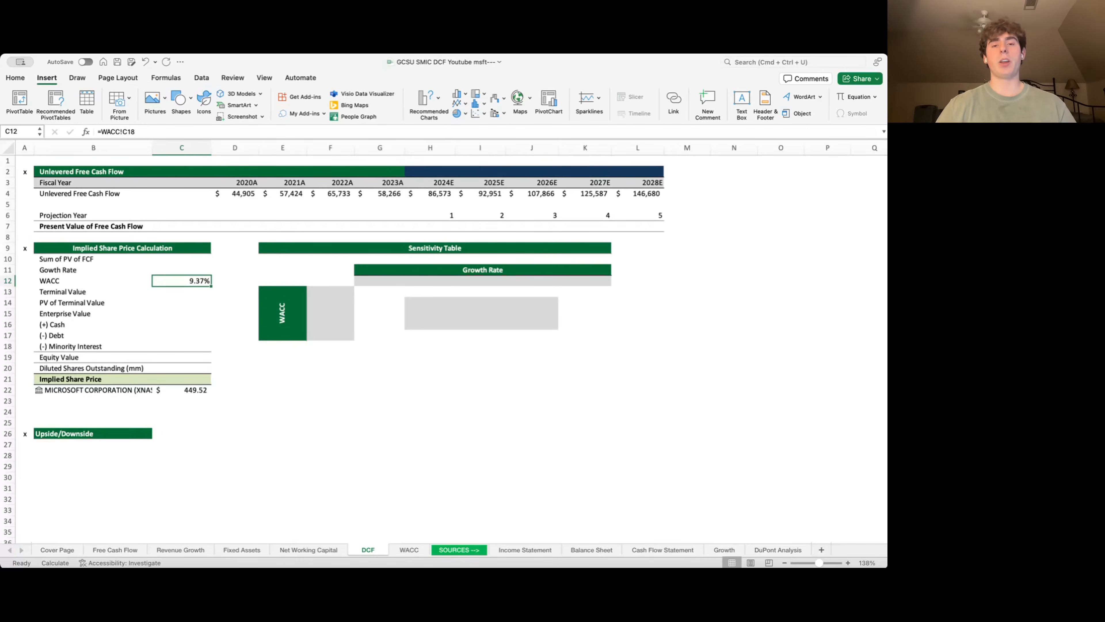
- Set the Growth Rate in C11 to 5%
{"action": "left_click", "coordinate": [181, 270]}
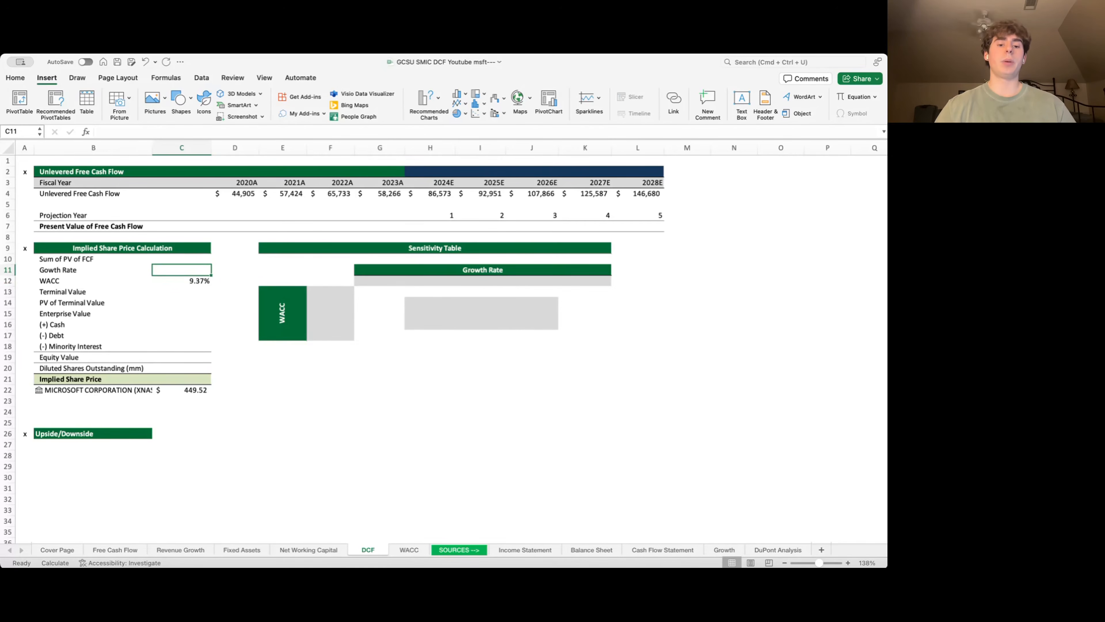
{"action": "key", "text": "F2"}
{"action": "type", "text": "5"}
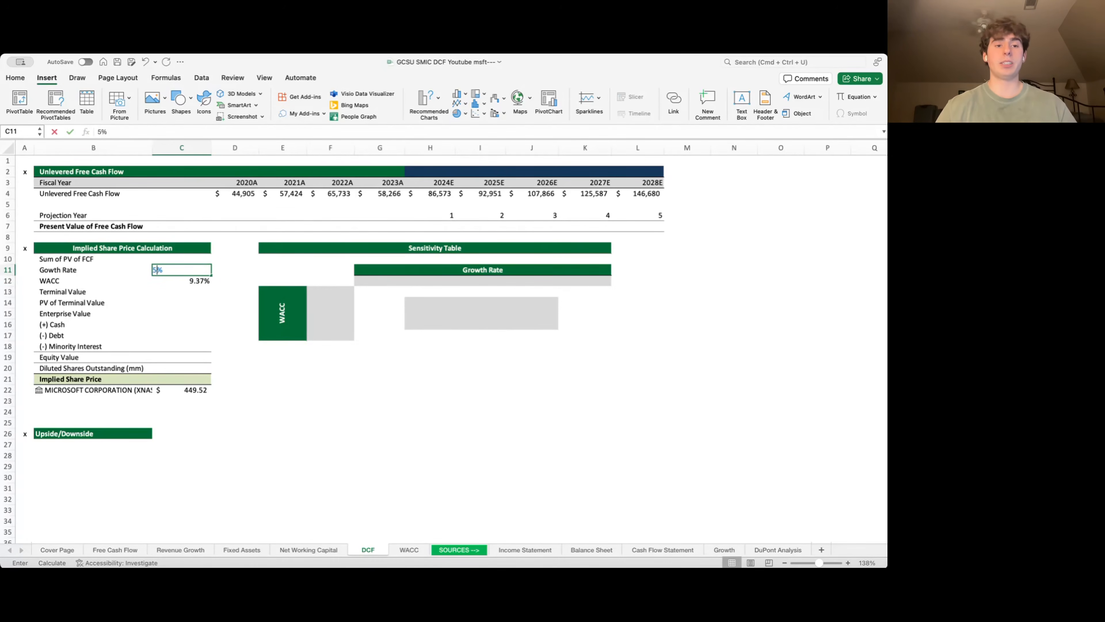
{"action": "key", "text": "Return"}
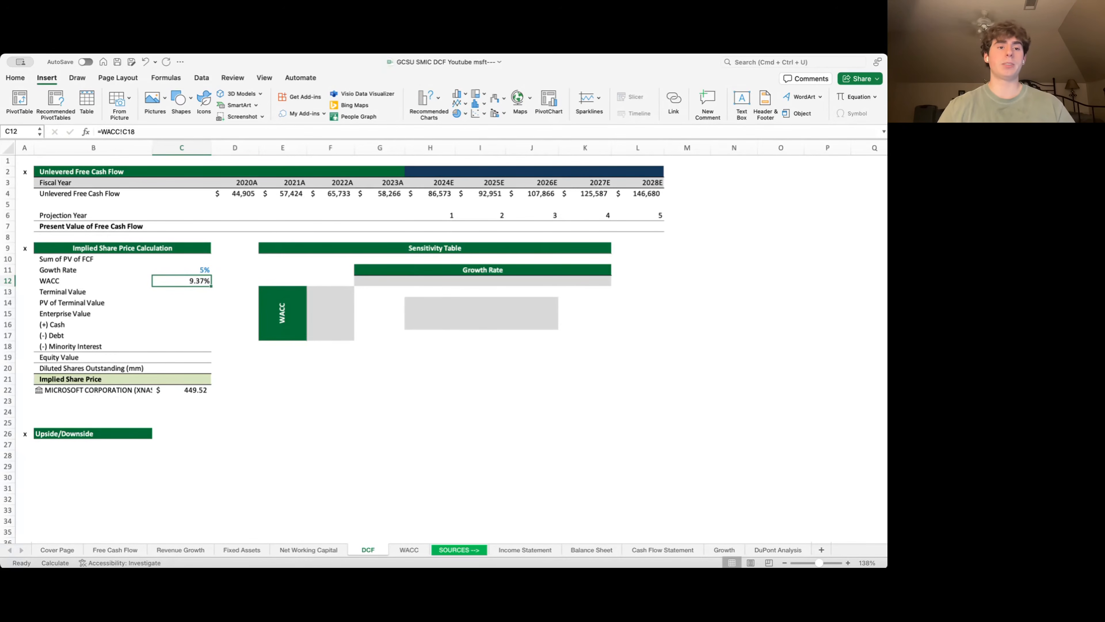
{"action": "key", "text": "Down"}
- Enter =L4*(1+C11)/(C12-C11) in C13 for a terminal value of $3,527,279
{"action": "type", "text": "="}
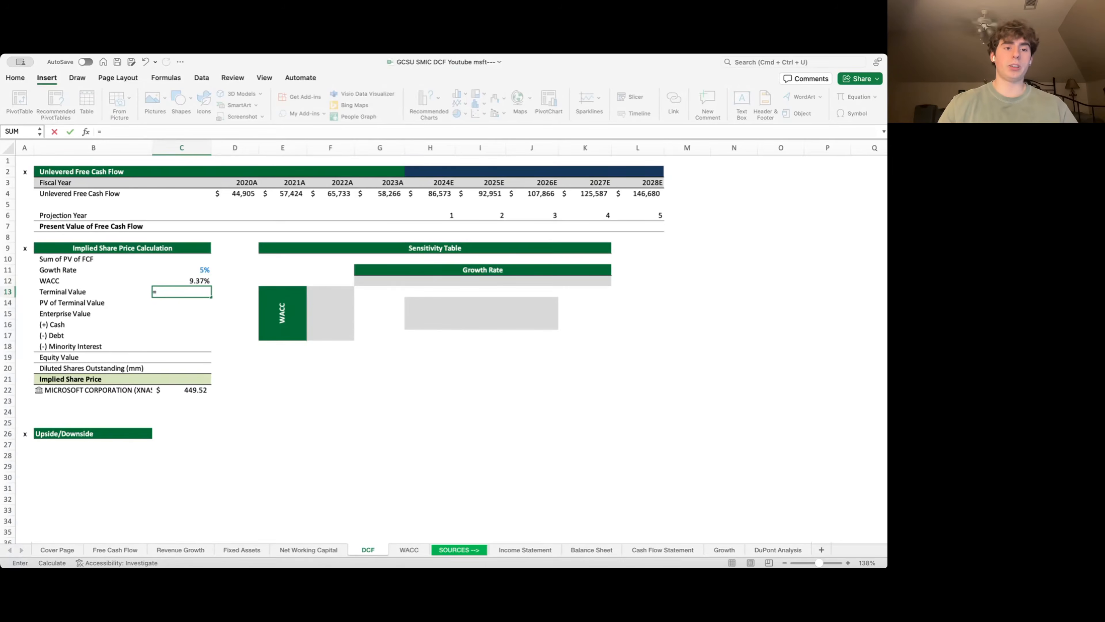
{"action": "key", "text": "Right"}
{"action": "key", "text": "Right"}
{"action": "key", "text": "Right"}
{"action": "key", "text": "Right"}
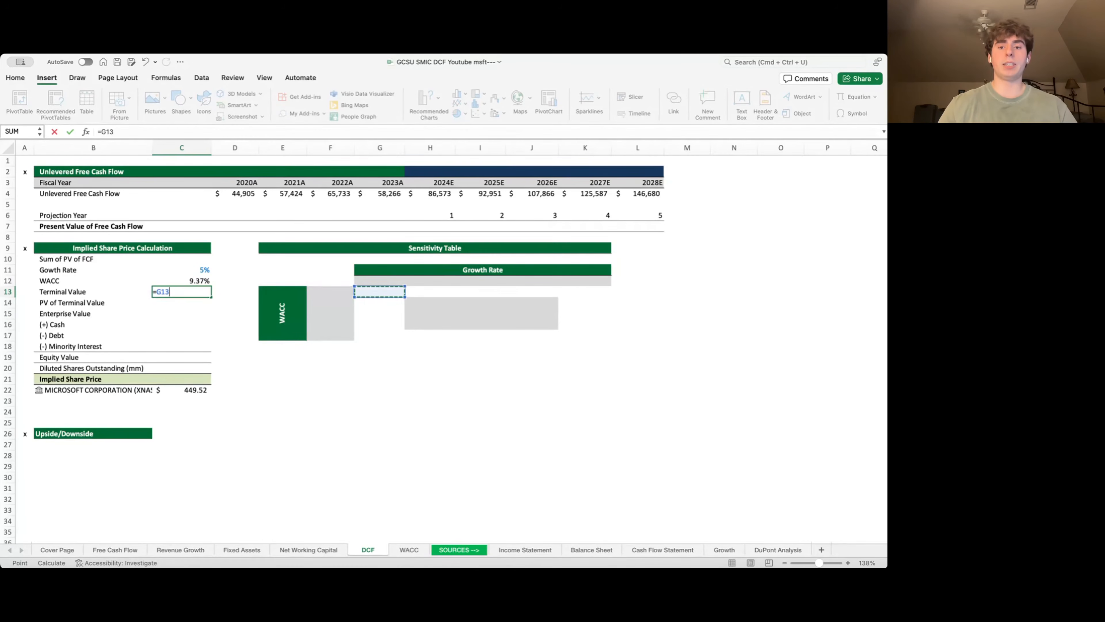
{"action": "key", "text": "Right"}
{"action": "key", "text": "Right"}
{"action": "key", "text": "Right"}
{"action": "key", "text": "Right"}
{"action": "key", "text": "Right"}
{"action": "key", "text": "Up"}
{"action": "key", "text": "Up"}
{"action": "key", "text": "Up"}
{"action": "key", "text": "Up"}
{"action": "key", "text": "Up"}
{"action": "key", "text": "Up"}
{"action": "key", "text": "Up"}
{"action": "key", "text": "Up"}
{"action": "key", "text": "Up"}
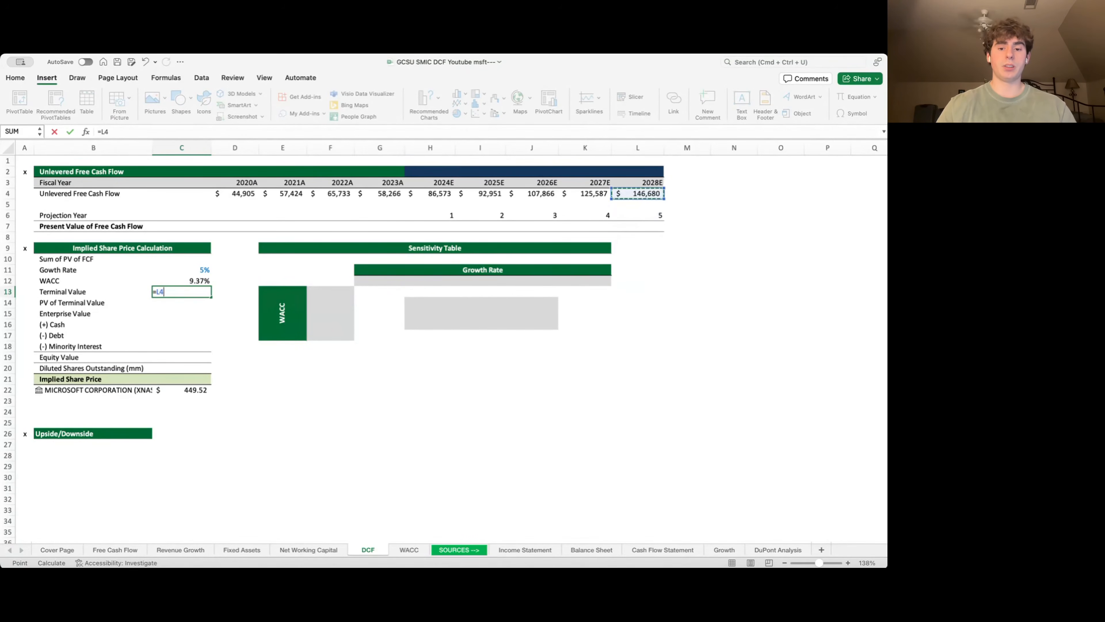
{"action": "type", "text": "*"}
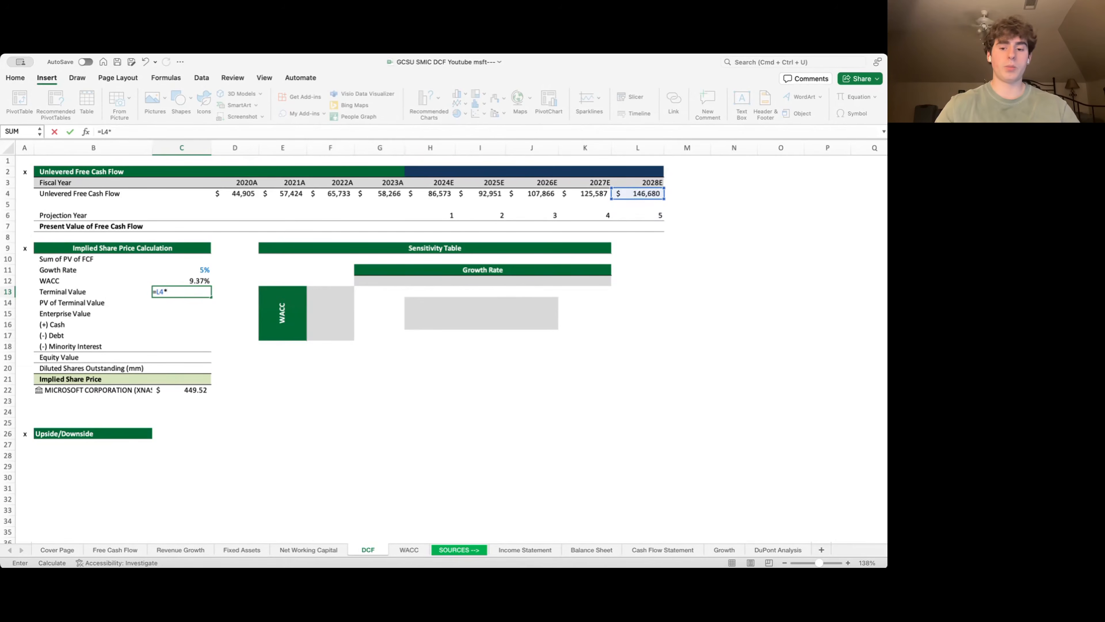
{"action": "type", "text": "(1+"}
{"action": "key", "text": "Up"}
{"action": "key", "text": "Up"}
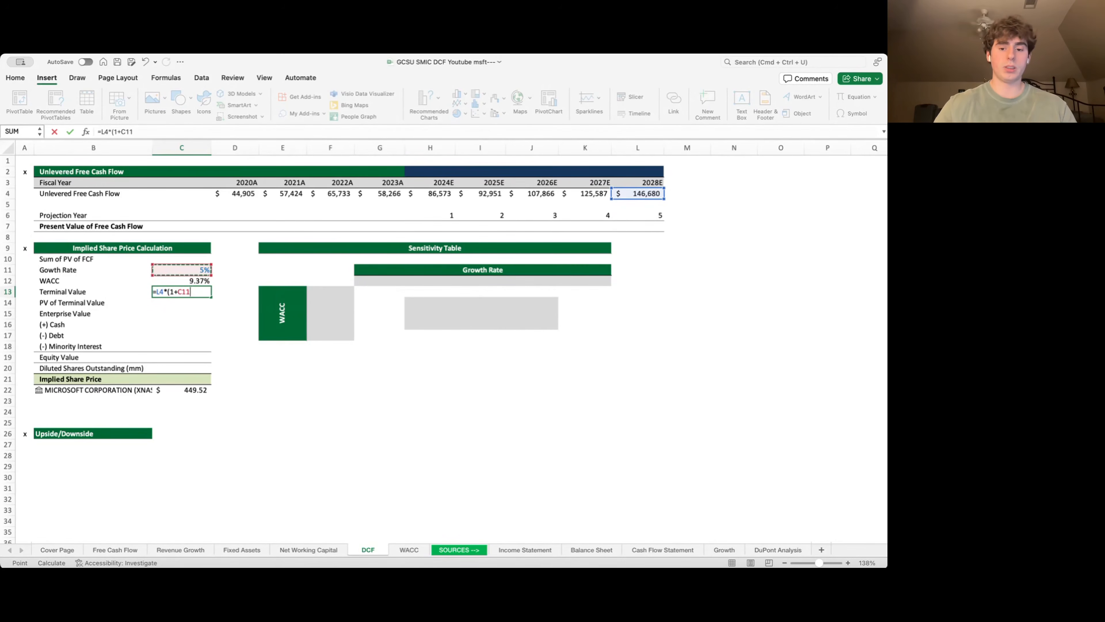
{"action": "type", "text": ")/("}
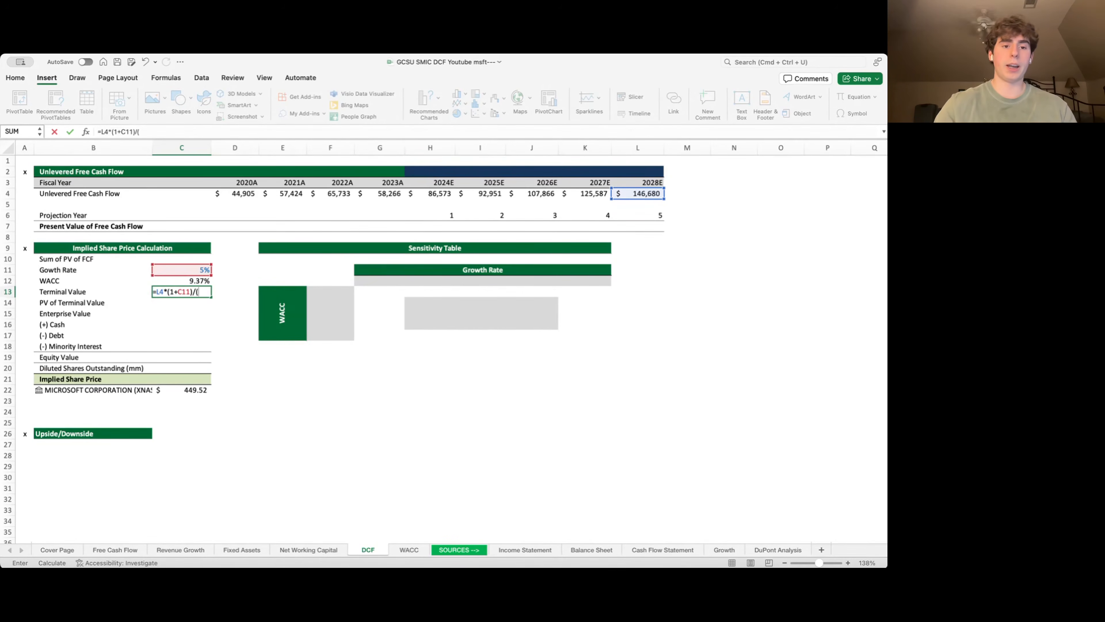
{"action": "key", "text": "Up"}
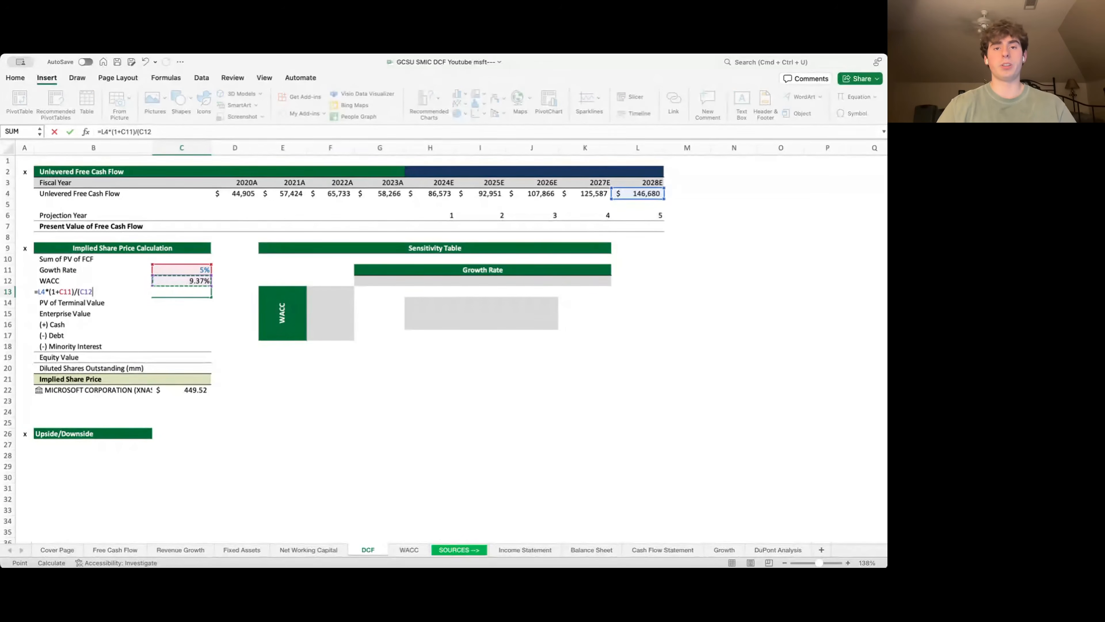
{"action": "type", "text": "-"}
{"action": "key", "text": "Up"}
{"action": "key", "text": "Up"}
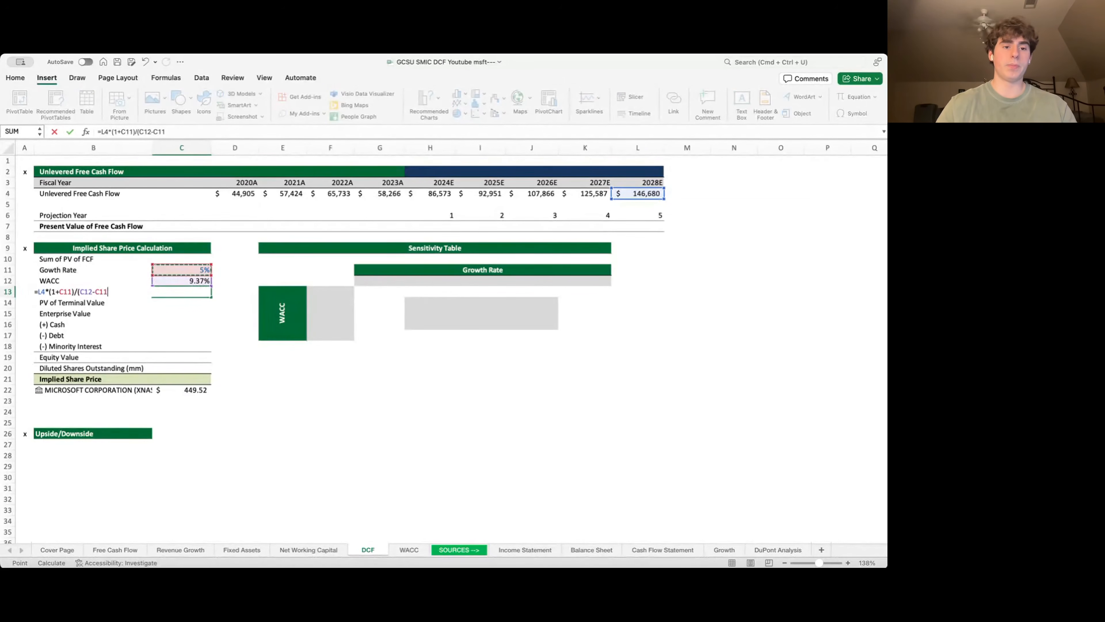
{"action": "type", "text": ")"}
{"action": "key", "text": "Return"}
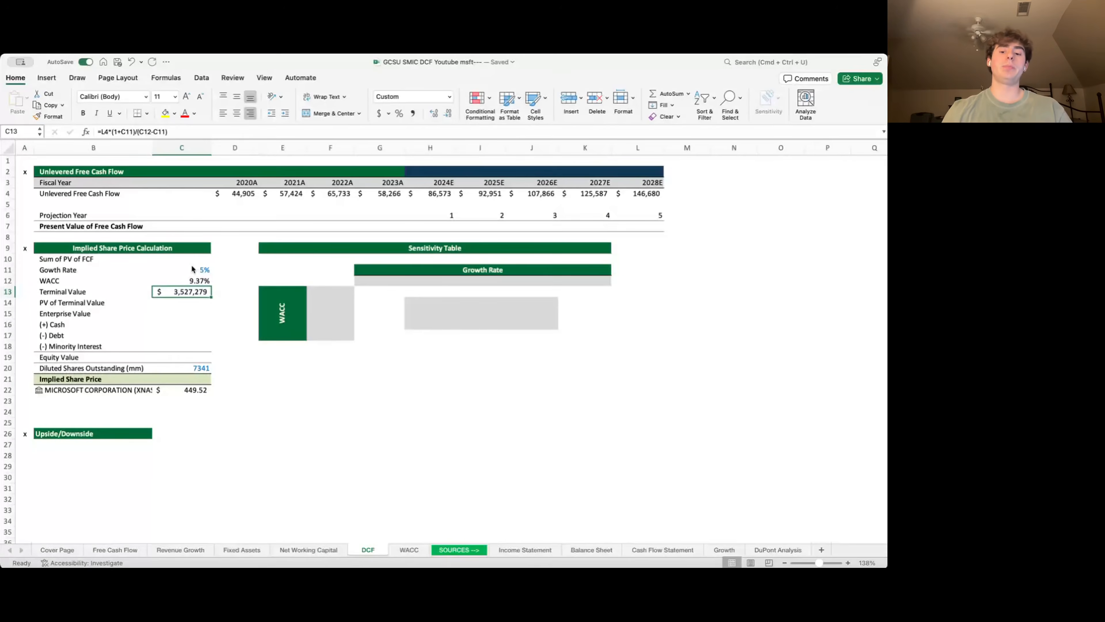
{"action": "key", "text": "Up"}
{"action": "key", "text": "Left"}
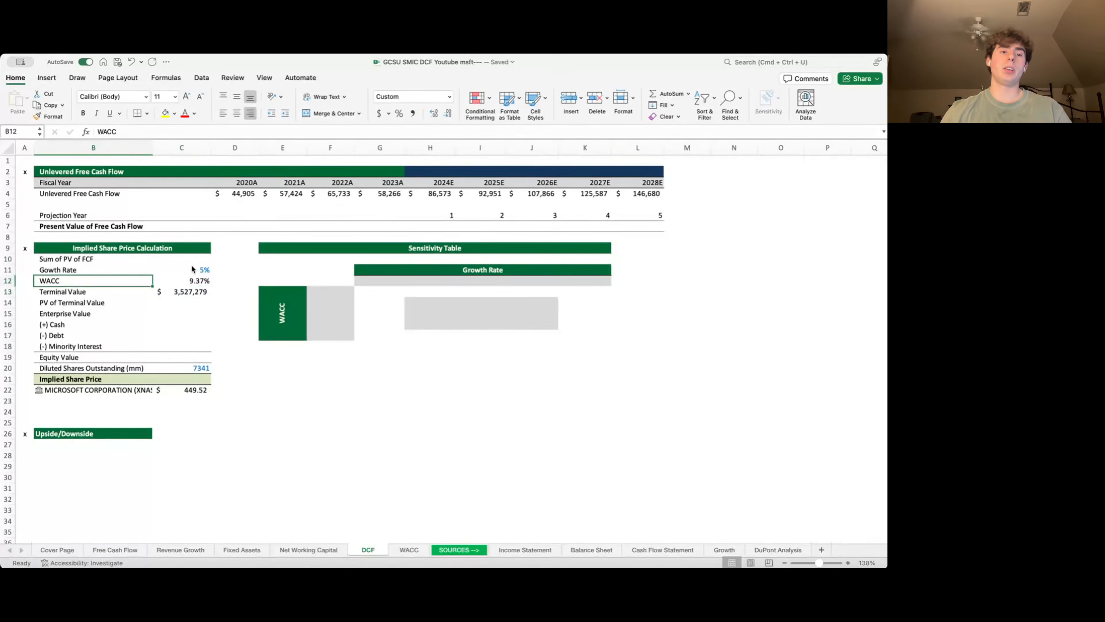
{"action": "key", "text": "Up"}
{"action": "key", "text": "Up"}
{"action": "key", "text": "Up"}
{"action": "key", "text": "Up"}
{"action": "key", "text": "Up"}
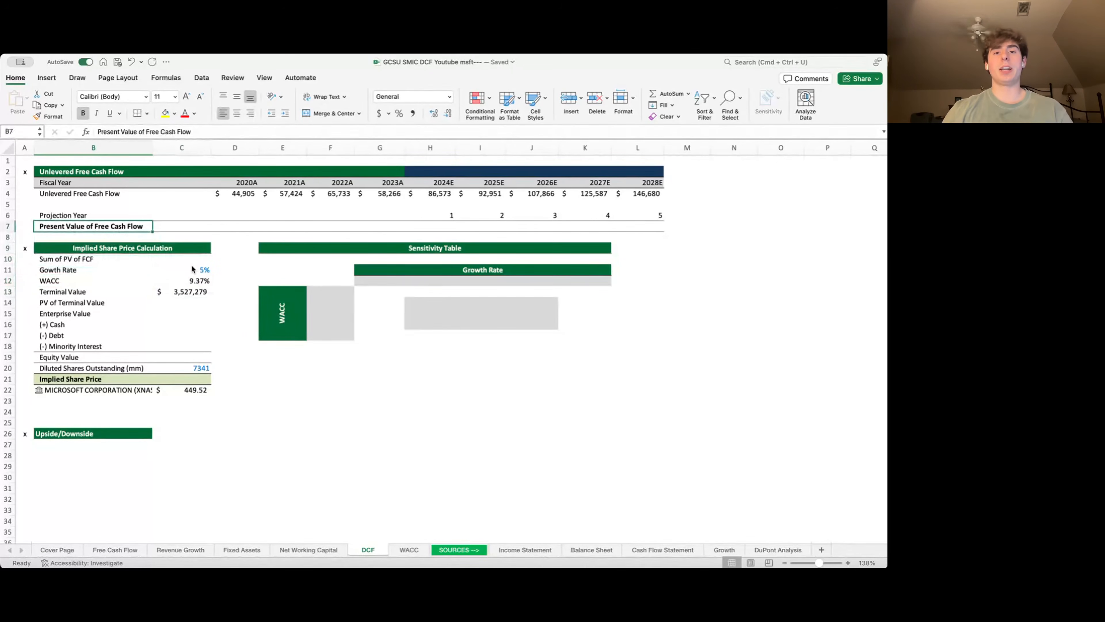
- Enter the 2024E present value formula =H4/(1+$C$12)^H6 in H7
{"action": "key", "text": "Right"}
{"action": "key", "text": "Right"}
{"action": "key", "text": "Right"}
{"action": "key", "text": "Right"}
{"action": "key", "text": "Right"}
{"action": "key", "text": "Right"}
{"action": "type", "text": "="}
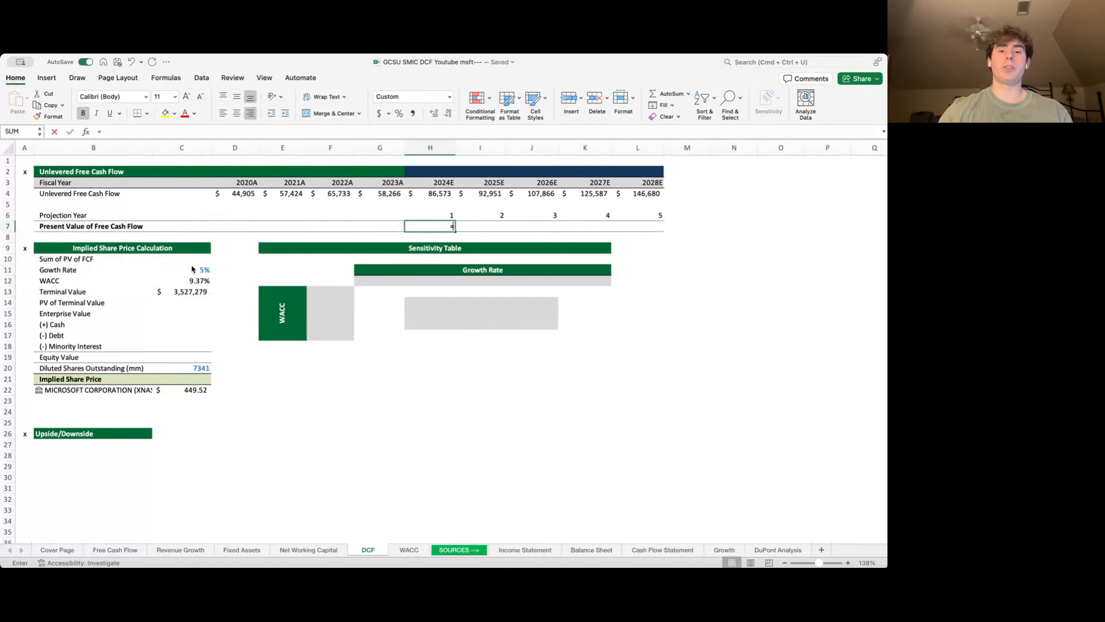
{"action": "key", "text": "Up"}
{"action": "key", "text": "Up"}
{"action": "key", "text": "Up"}
{"action": "type", "text": "/(1+"}
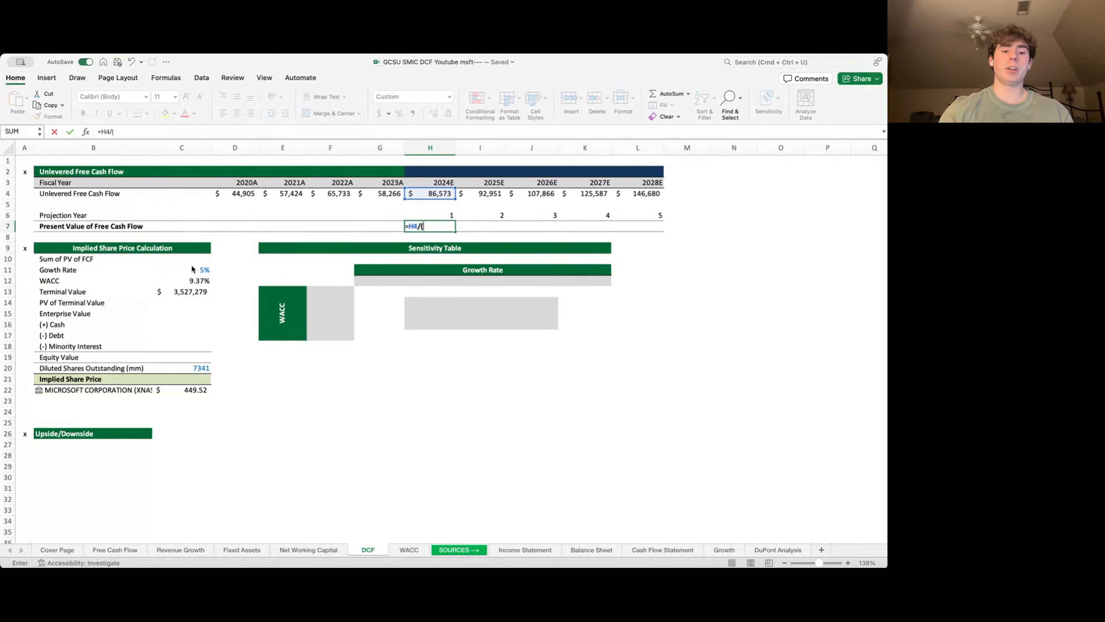
{"action": "key", "text": "Down"}
{"action": "key", "text": "Down"}
{"action": "key", "text": "Down"}
{"action": "key", "text": "Down"}
{"action": "key", "text": "Left"}
{"action": "key", "text": "Left"}
{"action": "key", "text": "Left"}
{"action": "key", "text": "Left"}
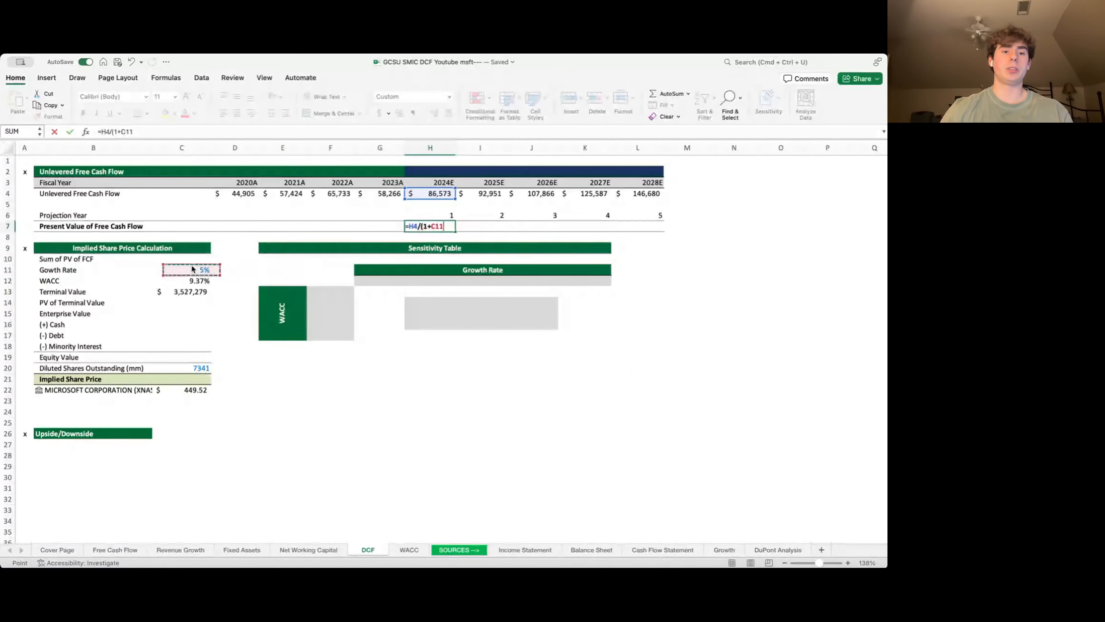
{"action": "key", "text": "Down"}
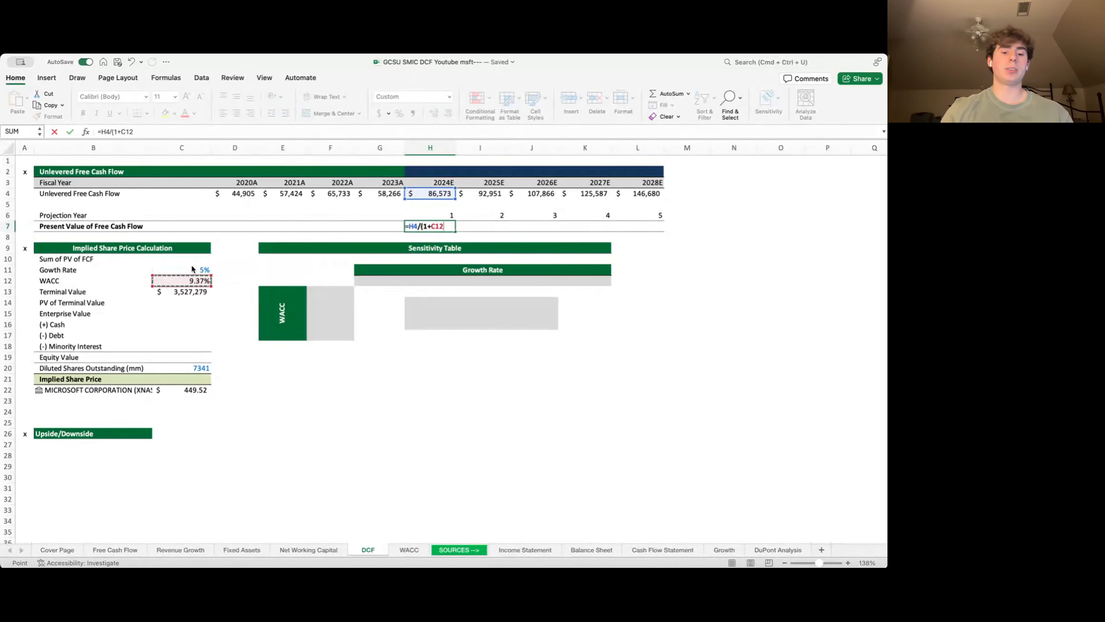
{"action": "key", "text": "F4"}
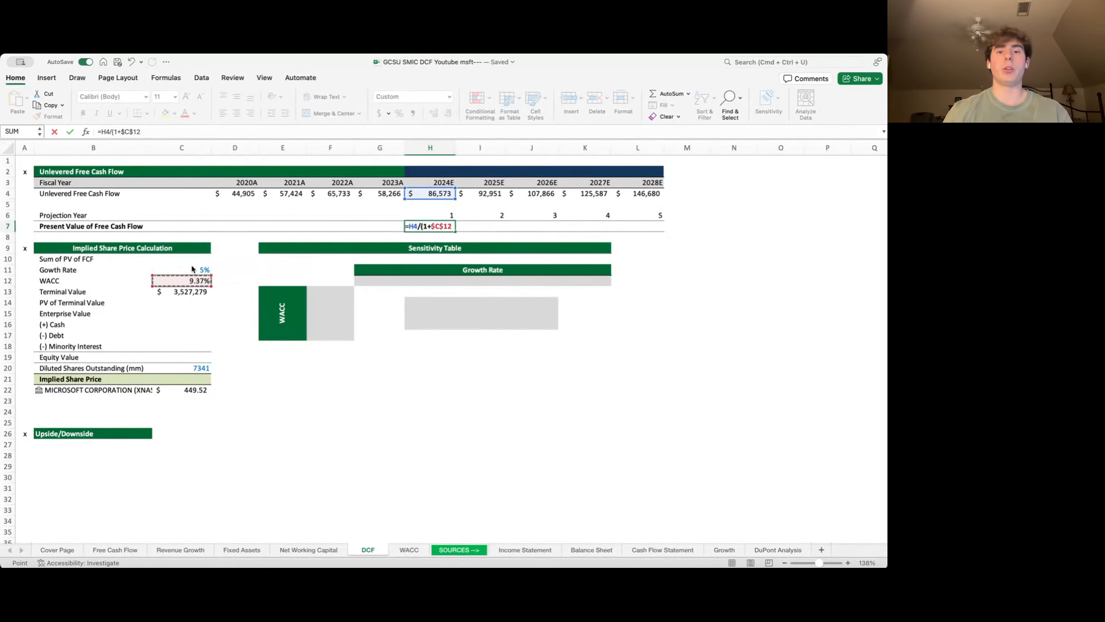
{"action": "type", "text": ")"}
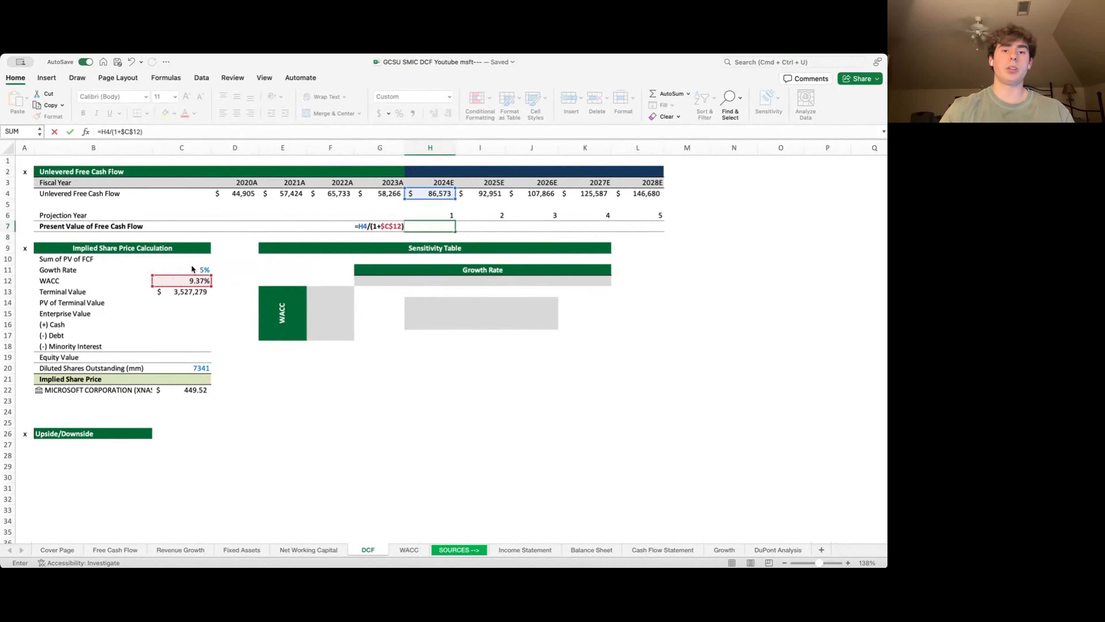
{"action": "type", "text": "^"}
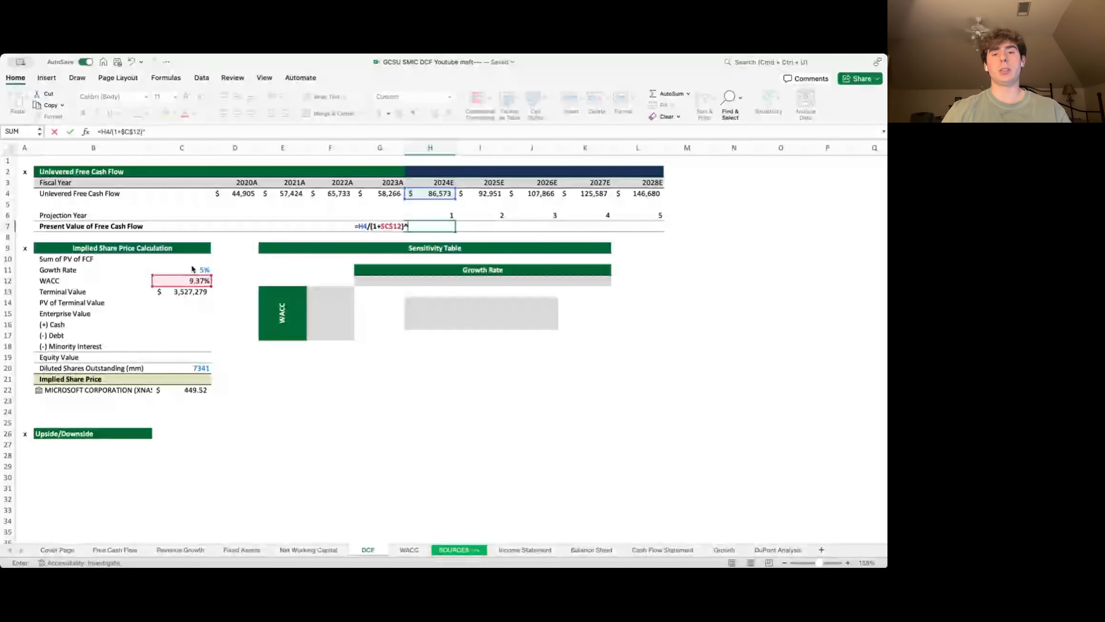
{"action": "type", "text": "H6"}
{"action": "key", "text": "Return"}
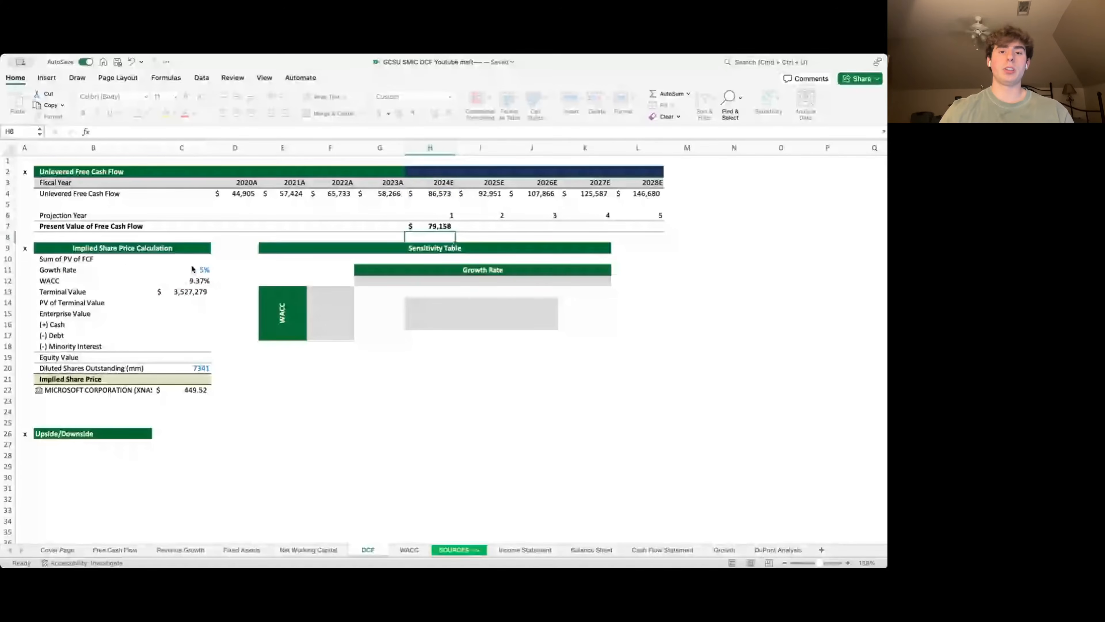
- Fill the discount formula across H7:L7 and verify the copied formula in J7
{"action": "key", "text": "Up"}
{"action": "key", "text": "shift+Right"}
{"action": "key", "text": "shift+Right"}
{"action": "key", "text": "shift+Right"}
{"action": "key", "text": "shift+Right"}
{"action": "key", "text": "ctrl+r"}
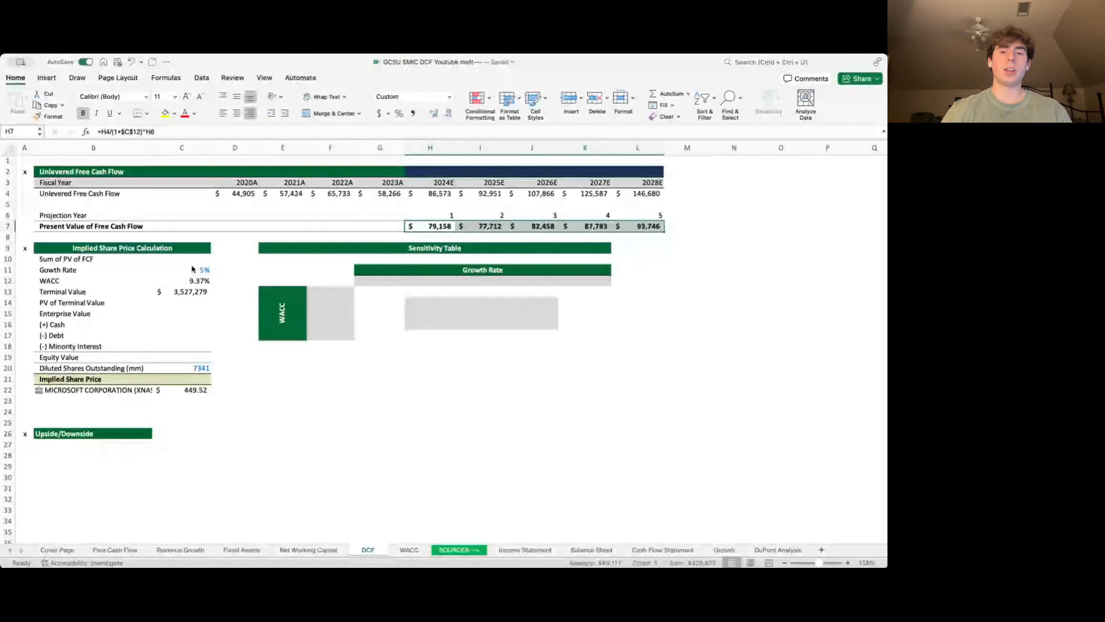
{"action": "key", "text": "Right"}
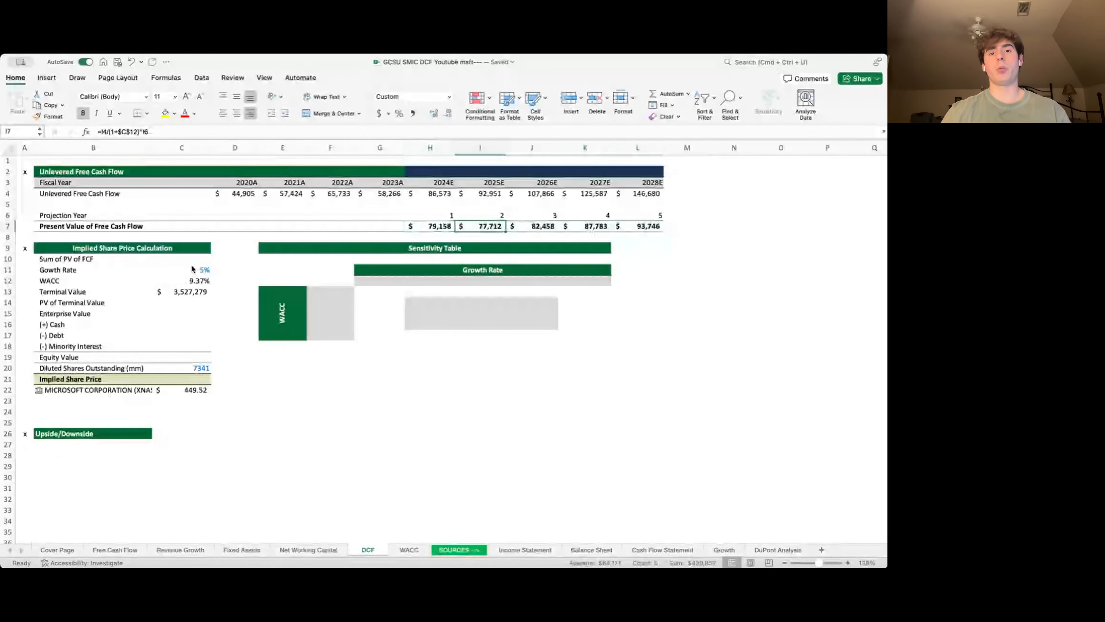
{"action": "key", "text": "Right"}
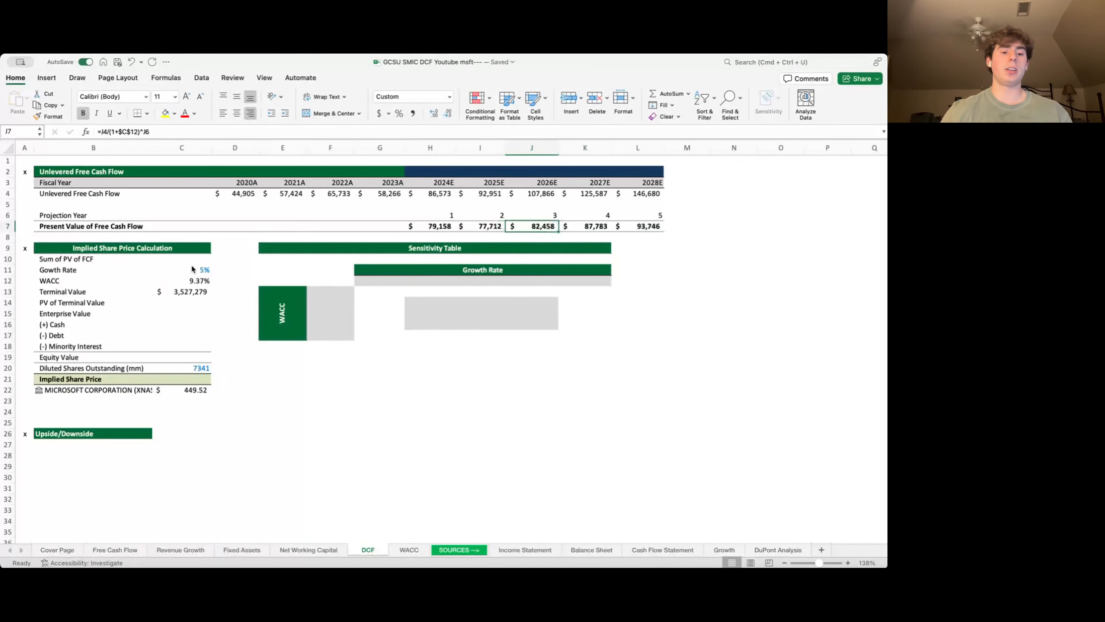
{"action": "key", "text": "F2"}
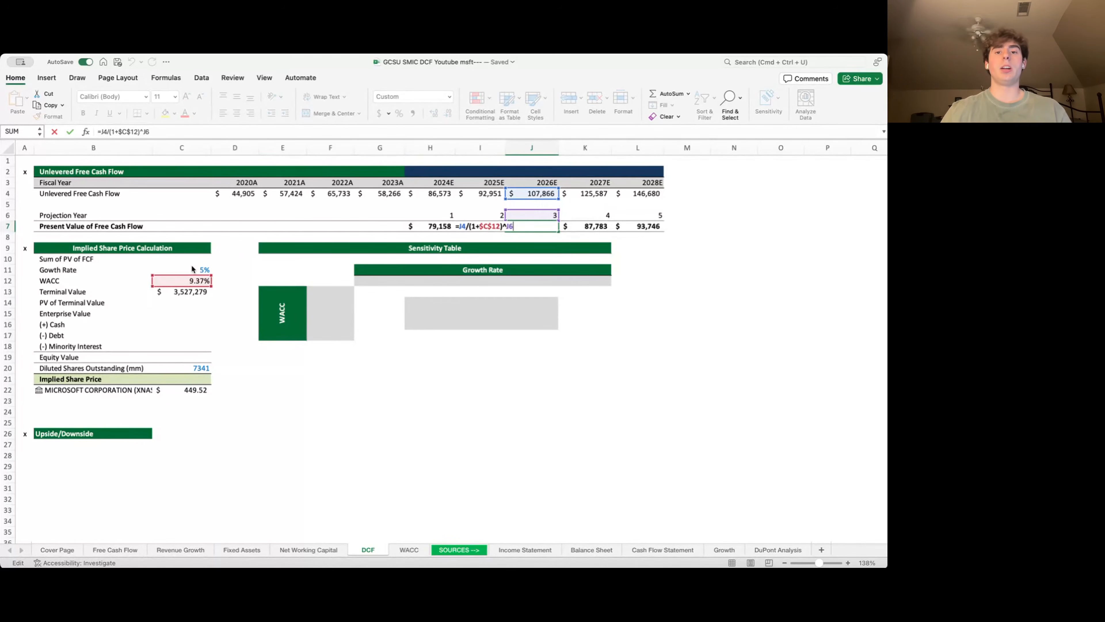
{"action": "key", "text": "Return"}
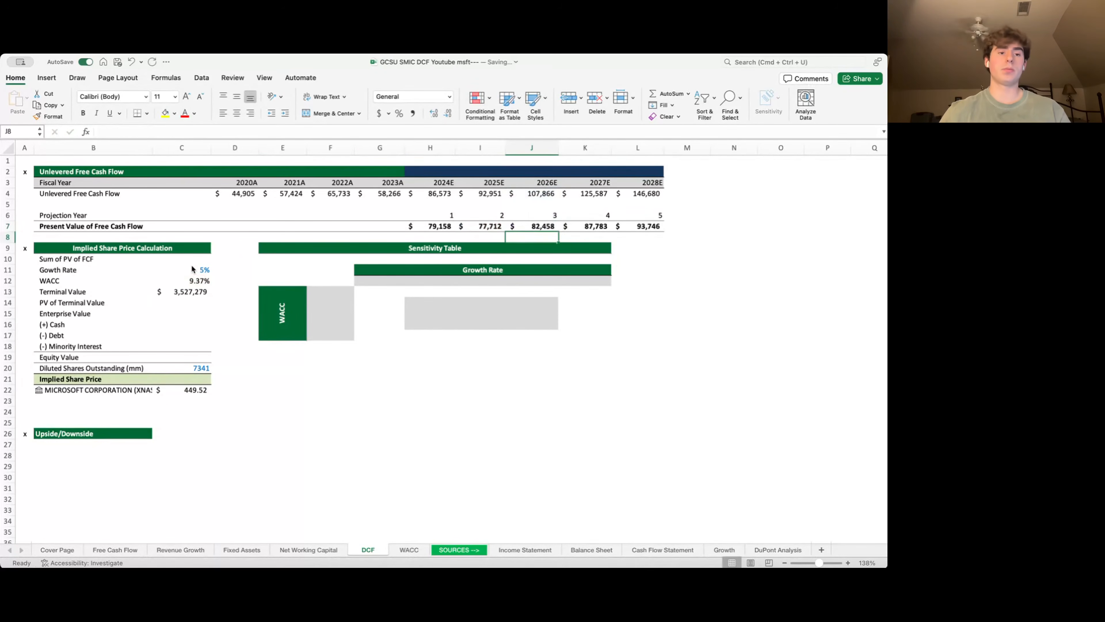
{"action": "key", "text": "Left"}
{"action": "key", "text": "Left"}
{"action": "key", "text": "Left"}
{"action": "key", "text": "Left"}
{"action": "key", "text": "Left"}
{"action": "key", "text": "Left"}
{"action": "key", "text": "Left"}
- Sum the present values H7:L7 into Sum of PV of FCF, giving $420,857
{"action": "key", "text": "Down"}
{"action": "key", "text": "Down"}
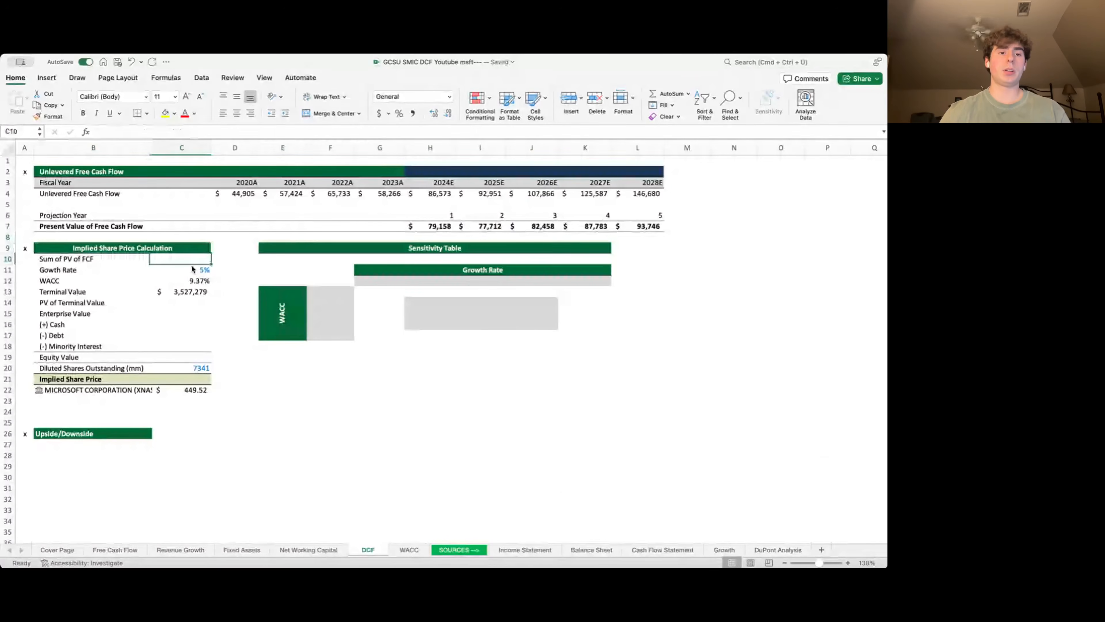
{"action": "type", "text": "=SUM("}
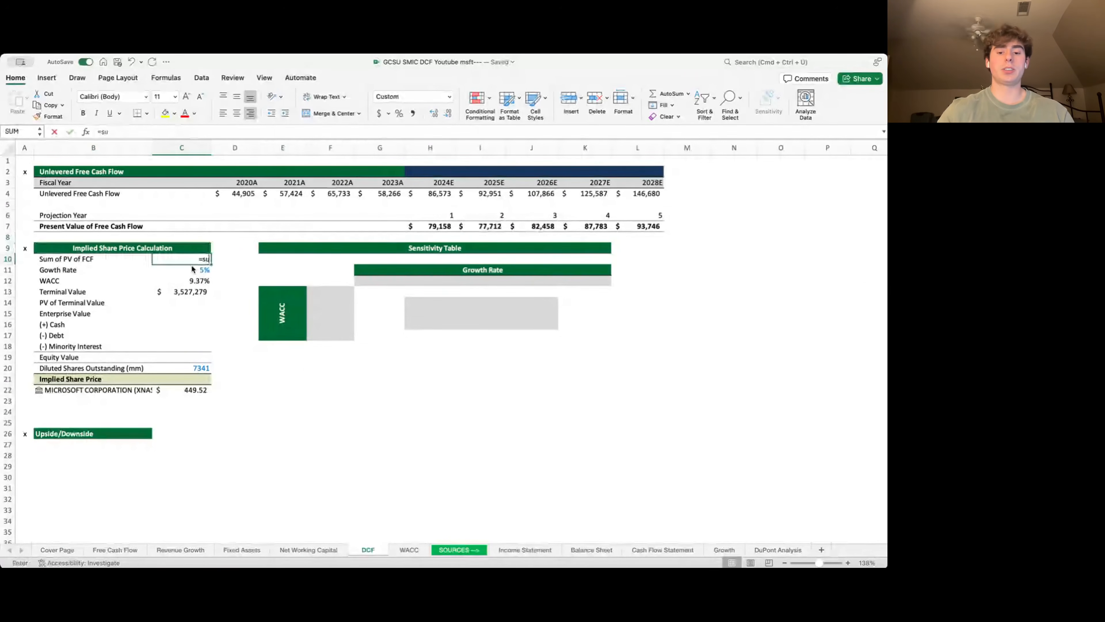
{"action": "key", "text": "Up"}
{"action": "key", "text": "Up"}
{"action": "key", "text": "Up"}
{"action": "key", "text": "Right"}
{"action": "key", "text": "Right"}
{"action": "key", "text": "Right"}
{"action": "key", "text": "Right"}
{"action": "key", "text": "Right"}
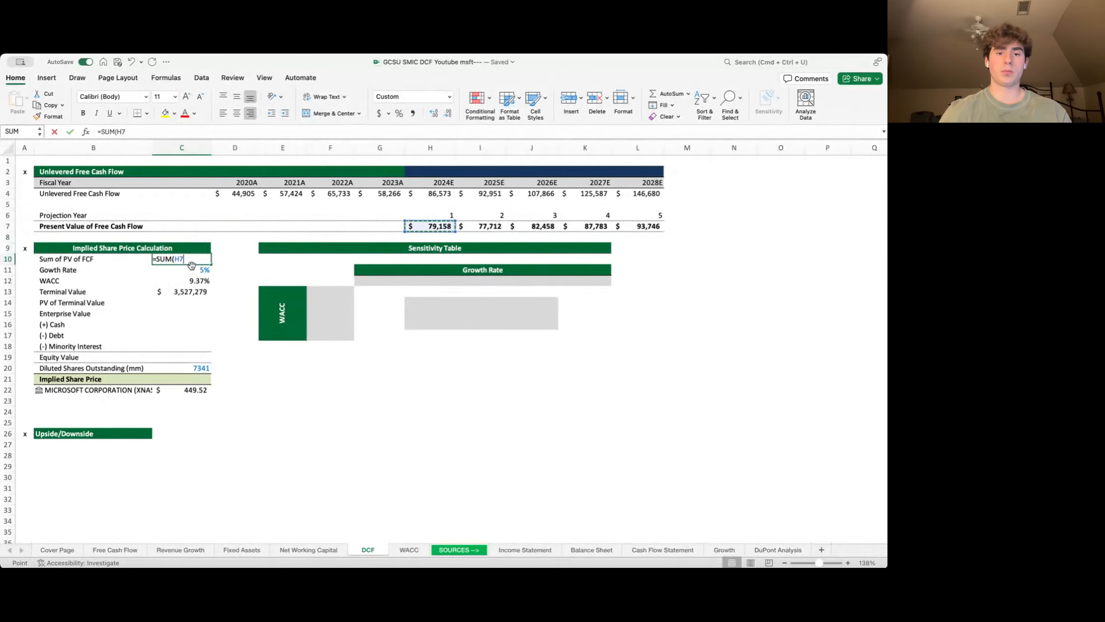
{"action": "key", "text": "shift+Right"}
{"action": "key", "text": "shift+Right"}
{"action": "key", "text": "shift+Right"}
{"action": "key", "text": "shift+Right"}
{"action": "key", "text": "Return"}
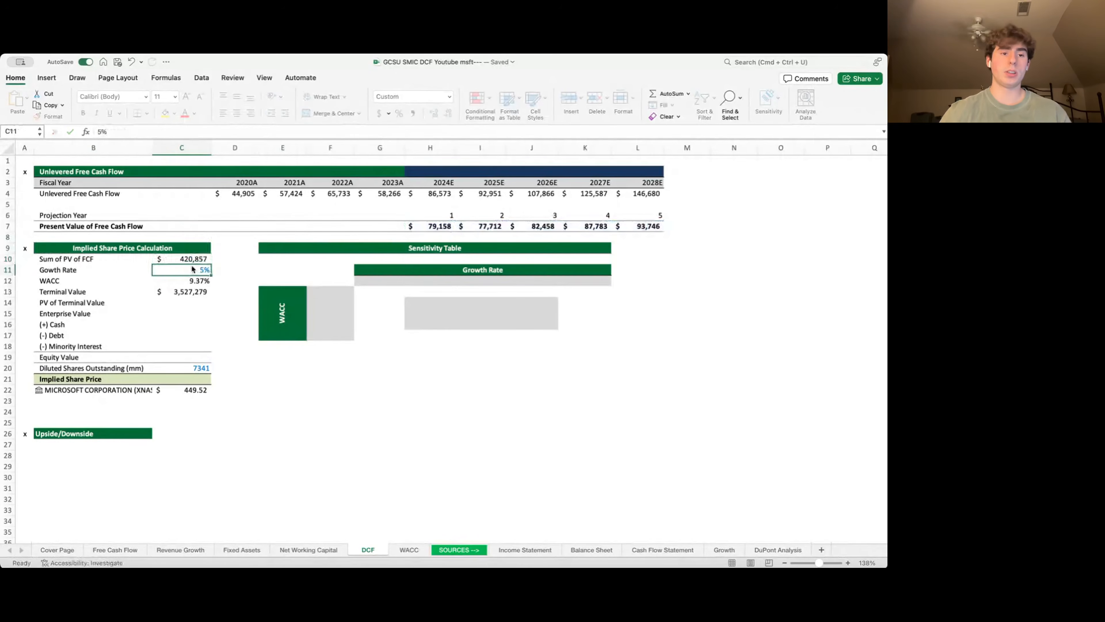
- Compute PV of Terminal Value as =C13/(1+C12)^L6, giving $2,254,347
{"action": "key", "text": "Down"}
{"action": "key", "text": "Down"}
{"action": "key", "text": "Down"}
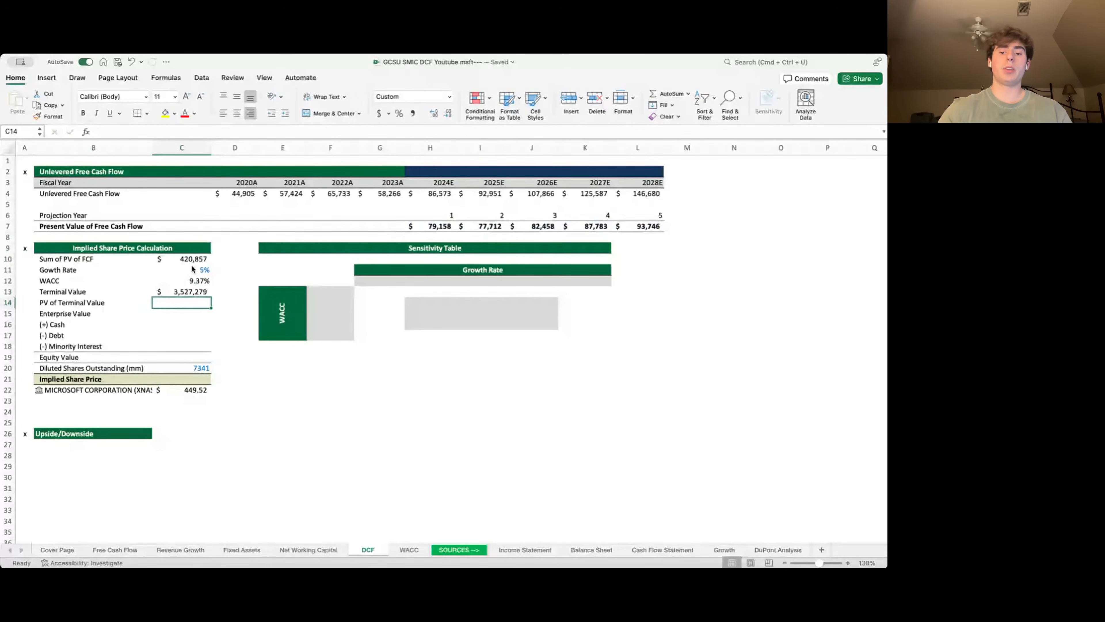
{"action": "type", "text": "="}
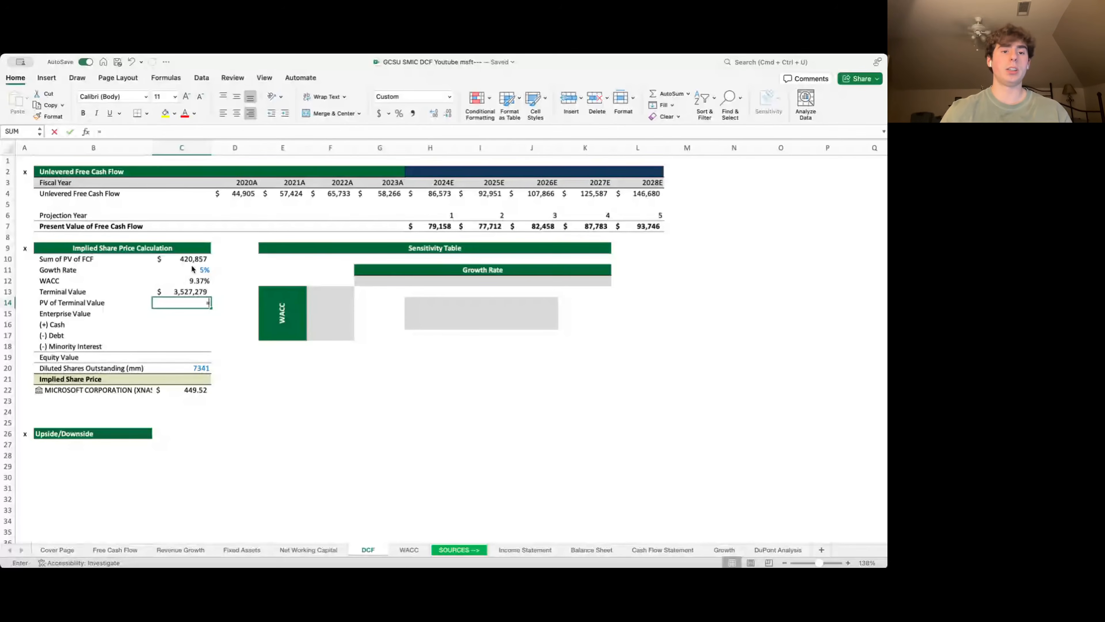
{"action": "type", "text": "C13/(1+C12"}
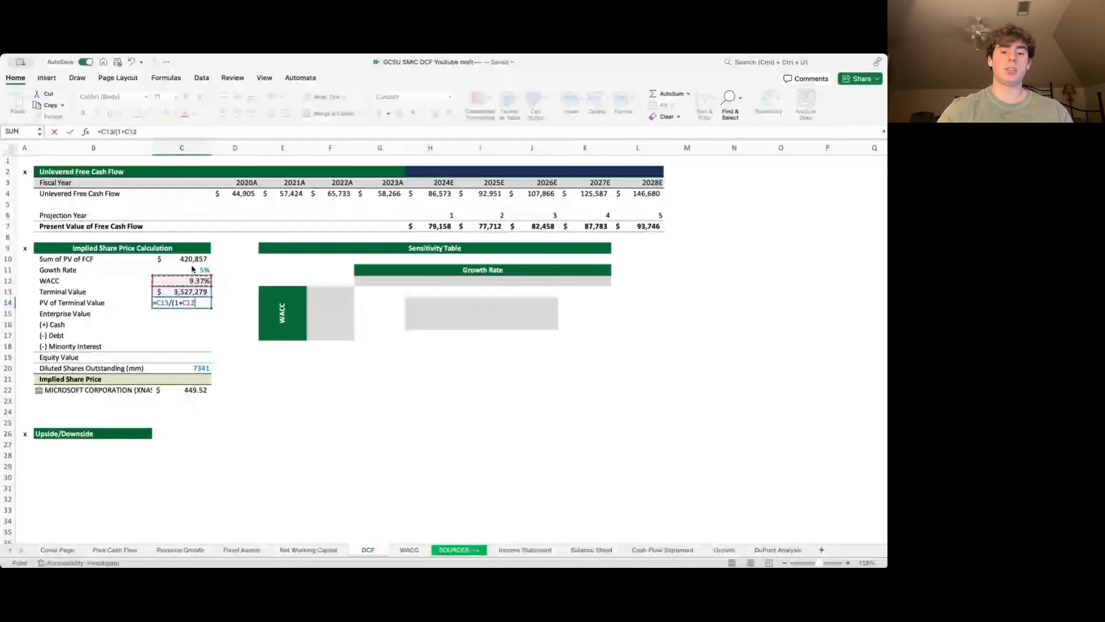
{"action": "type", "text": ")^"}
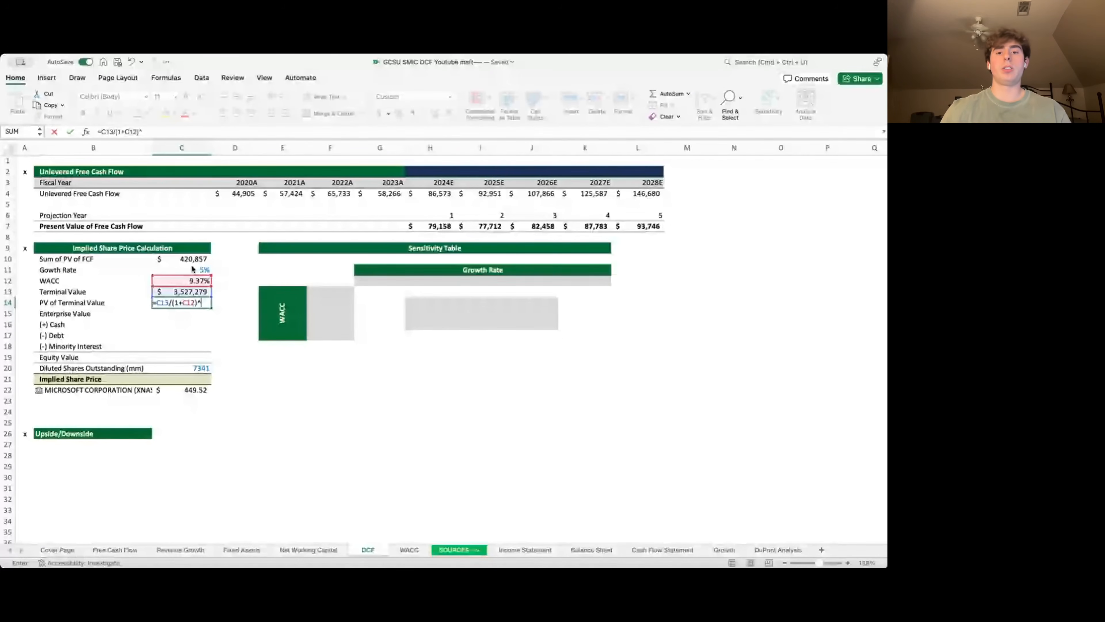
{"action": "key", "text": "Right"}
{"action": "key", "text": "Right"}
{"action": "key", "text": "Right"}
{"action": "key", "text": "Right"}
{"action": "key", "text": "Right"}
{"action": "key", "text": "Right"}
{"action": "key", "text": "Right"}
{"action": "key", "text": "Right"}
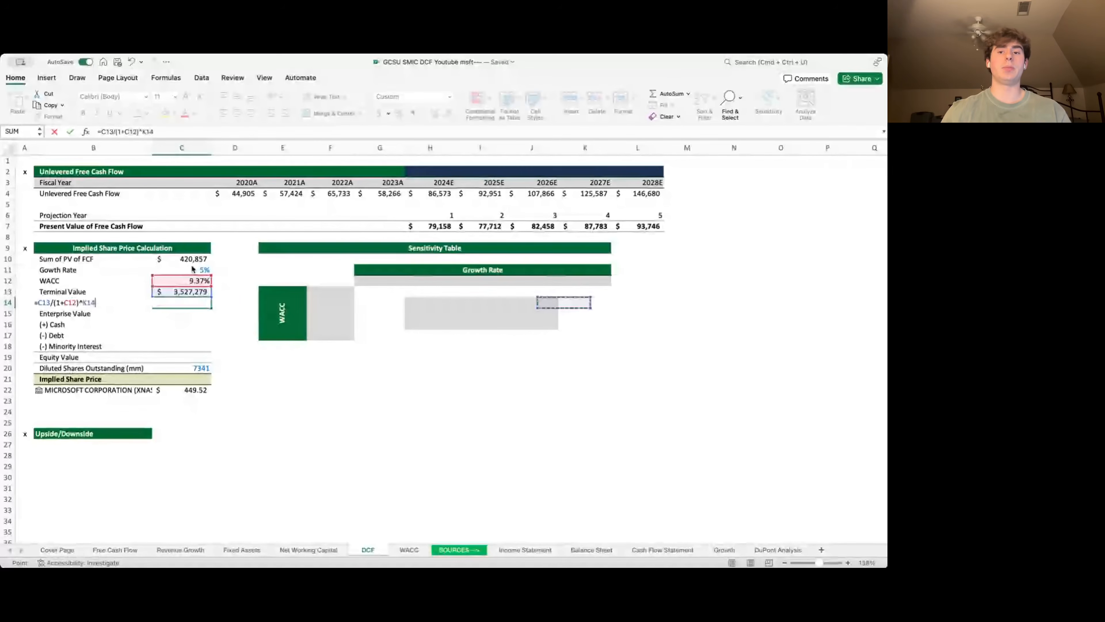
{"action": "key", "text": "Right"}
{"action": "key", "text": "Up"}
{"action": "key", "text": "Up"}
{"action": "key", "text": "Up"}
{"action": "key", "text": "Up"}
{"action": "key", "text": "Up"}
{"action": "key", "text": "Up"}
{"action": "key", "text": "Up"}
{"action": "key", "text": "Up"}
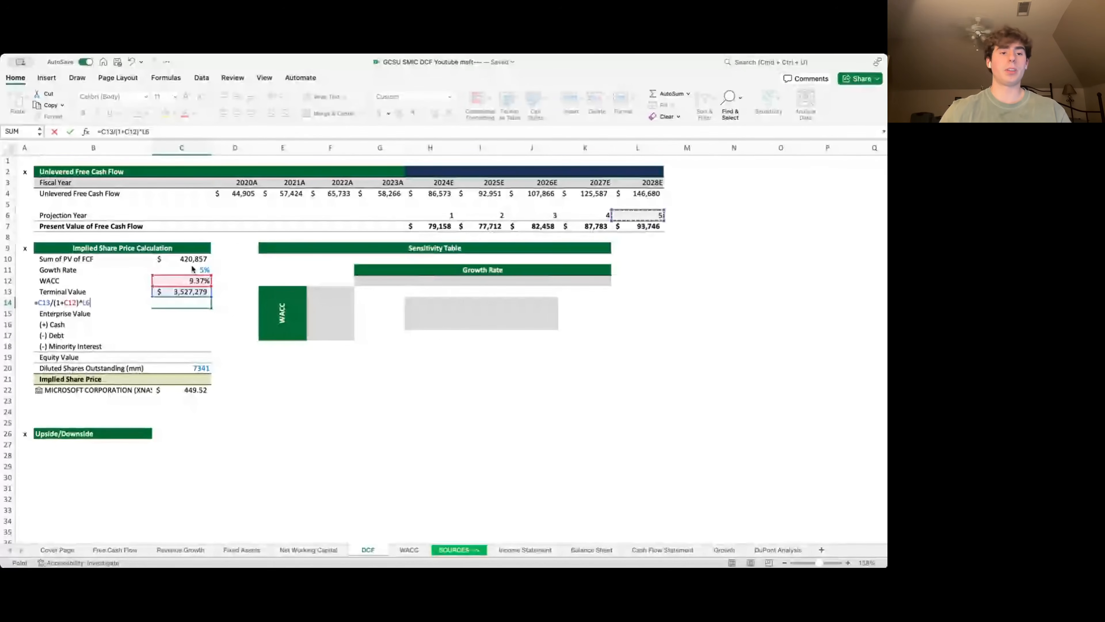
{"action": "key", "text": "Return"}
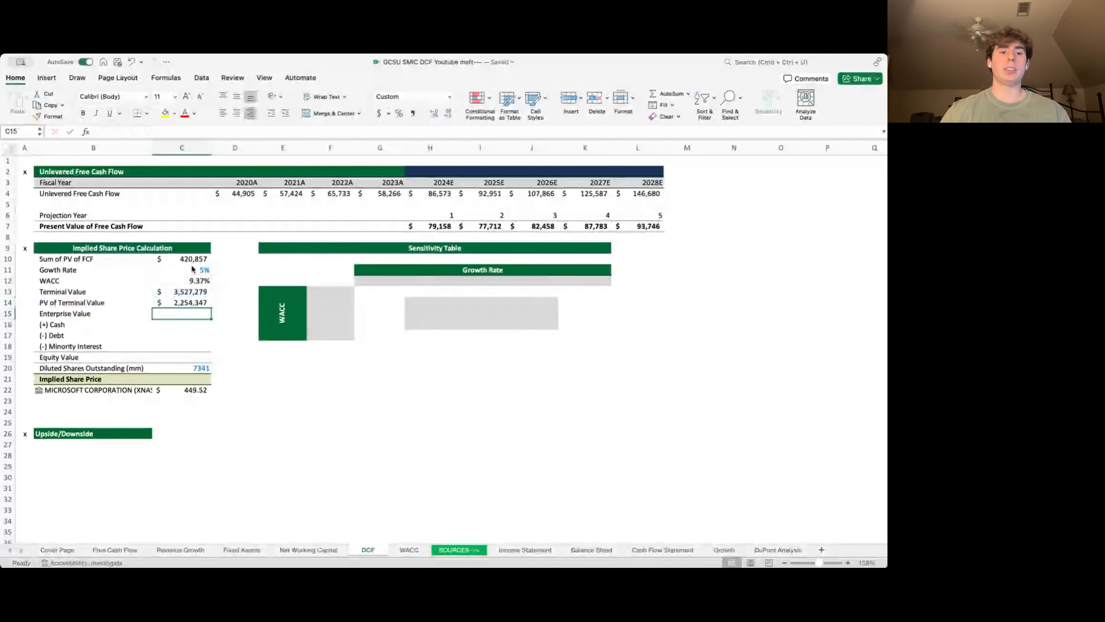
- Calculate Enterprise Value as =C10+C14, giving $2,675,204
{"action": "type", "text": "="}
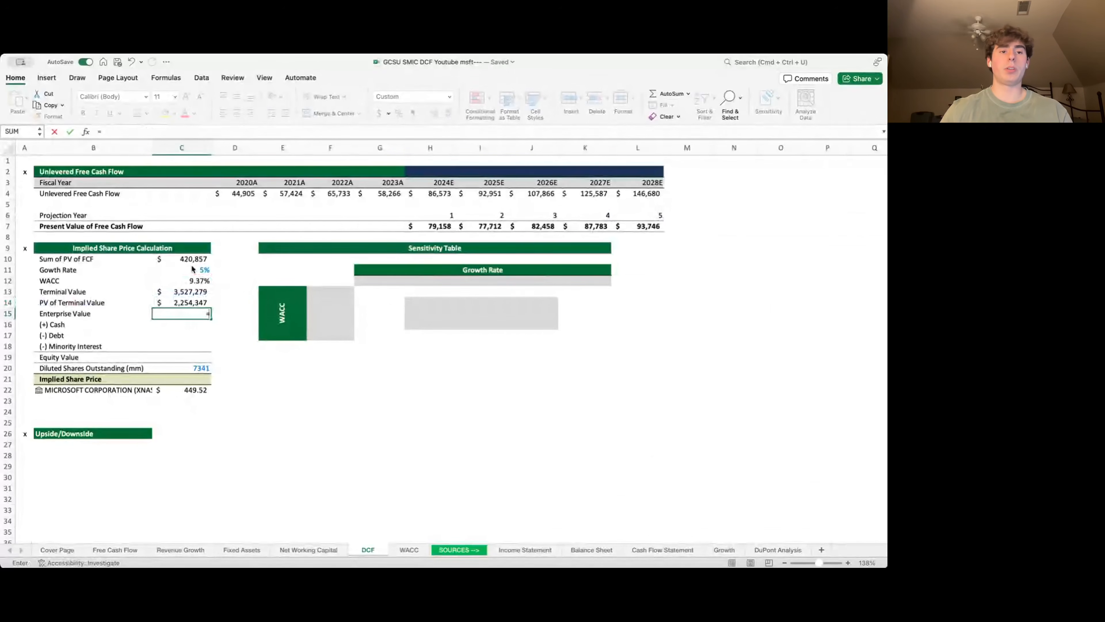
{"action": "key", "text": "Up"}
{"action": "key", "text": "Up"}
{"action": "key", "text": "Up"}
{"action": "key", "text": "Up"}
{"action": "key", "text": "Up"}
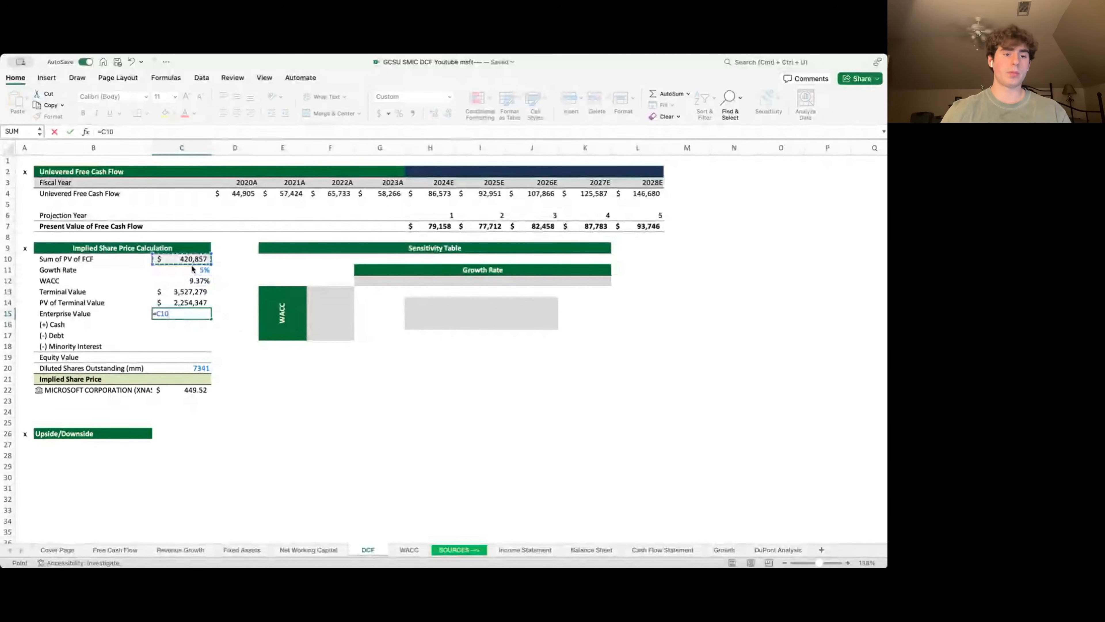
{"action": "type", "text": "+"}
{"action": "key", "text": "Up"}
{"action": "key", "text": "Return"}
{"action": "key", "text": "Down"}
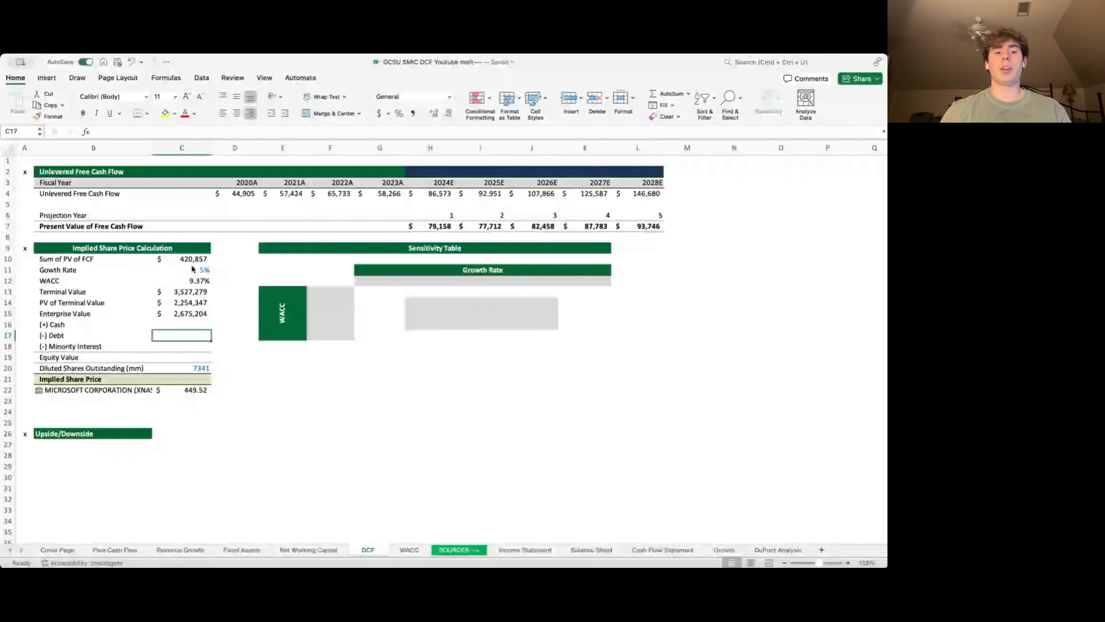
{"action": "key", "text": "Down"}
{"action": "key", "text": "Down"}
{"action": "key", "text": "Left"}
{"action": "key", "text": "Up"}
{"action": "key", "text": "Up"}
{"action": "key", "text": "Up"}
{"action": "key", "text": "Up"}
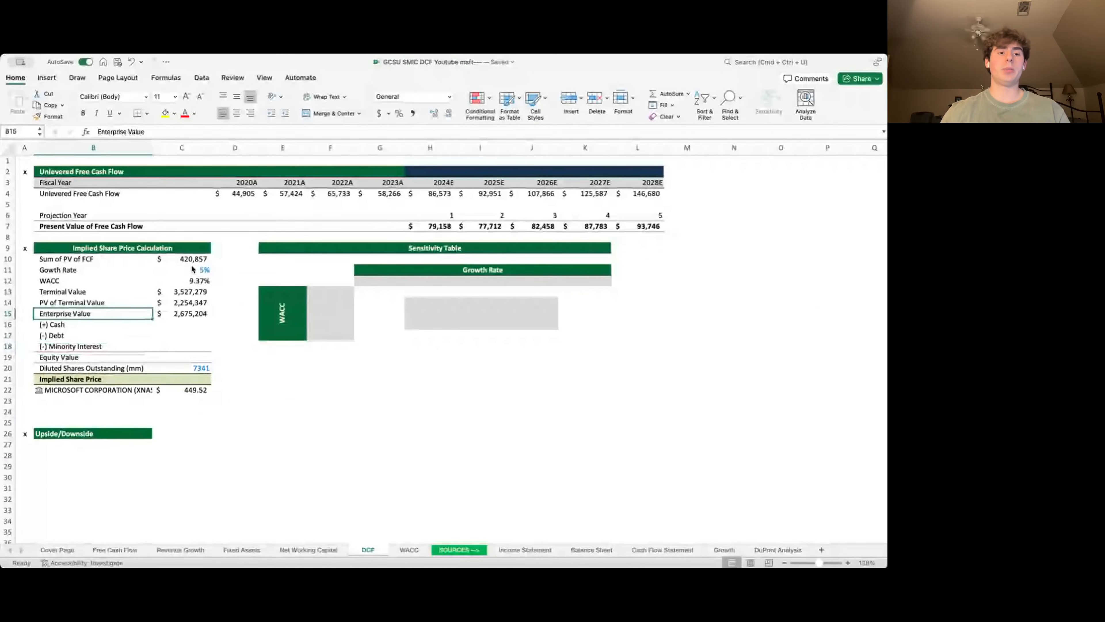
{"action": "key", "text": "Down"}
{"action": "key", "text": "Right"}
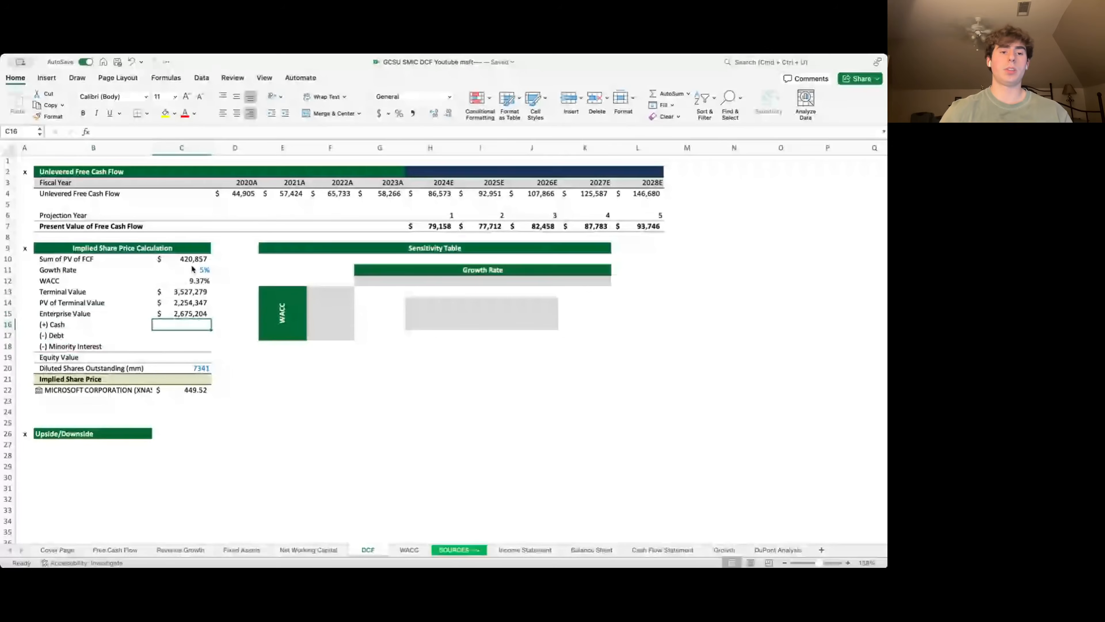
- Link Cash in C16 to the latest Balance Sheet cash figure, 111262
{"action": "type", "text": "="}
{"action": "key", "text": "ctrl+Page_Down"}
{"action": "key", "text": "ctrl+Page_Down"}
{"action": "key", "text": "ctrl+Page_Down"}
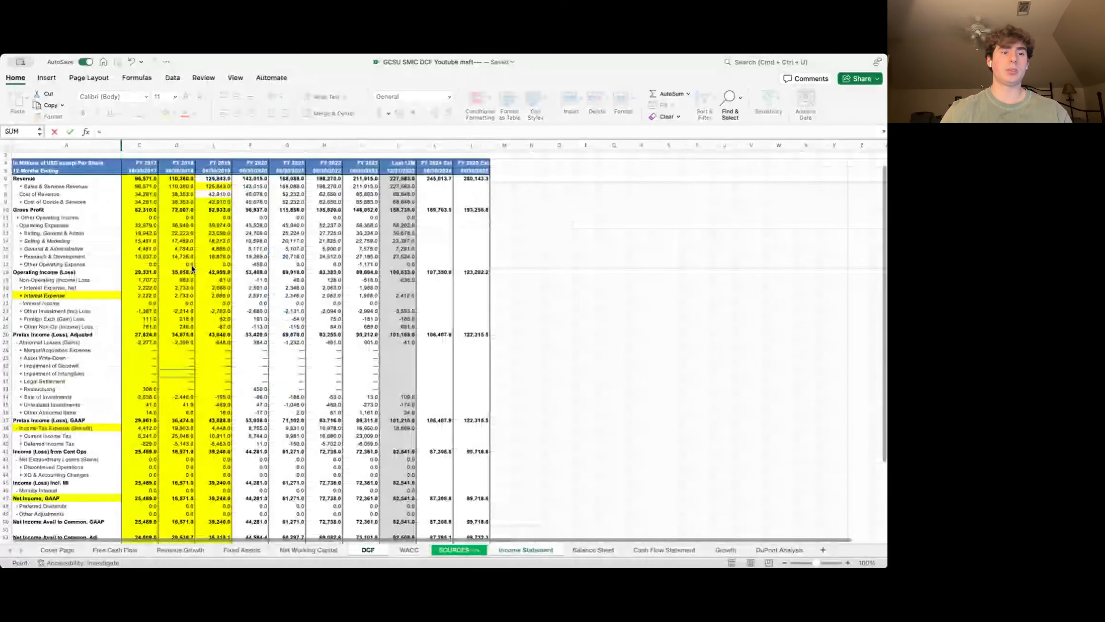
{"action": "key", "text": "ctrl+Page_Down"}
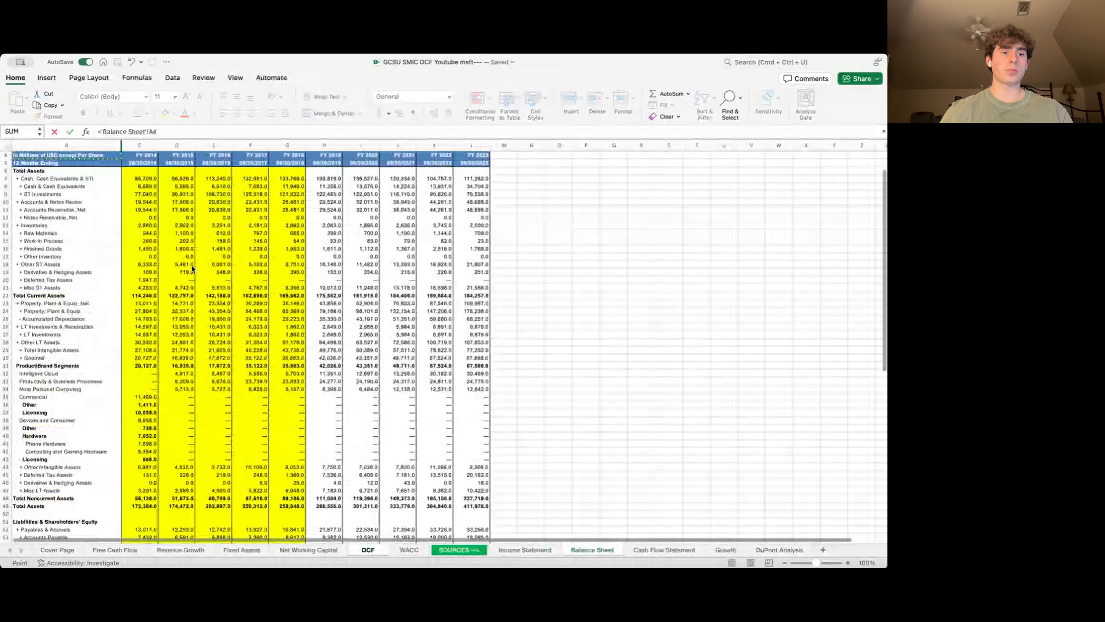
{"action": "key", "text": "Down"}
{"action": "key", "text": "Down"}
{"action": "key", "text": "Down"}
{"action": "key", "text": "ctrl+Right"}
{"action": "key", "text": "Return"}
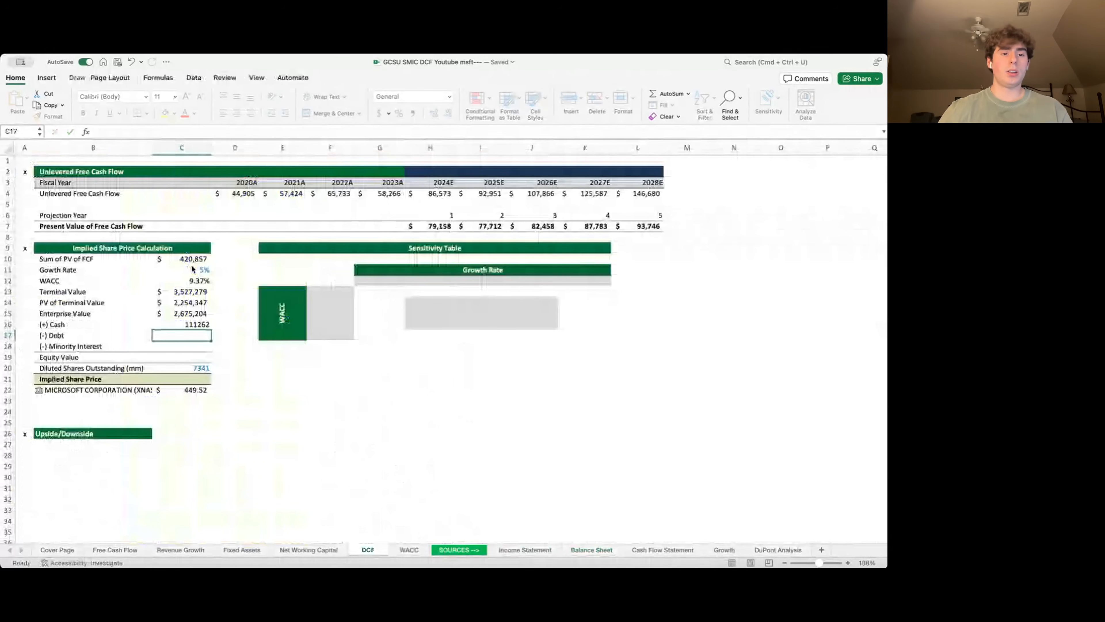
- Link Debt in C17 to =WACC!C4, showing 79,441
{"action": "type", "text": "="}
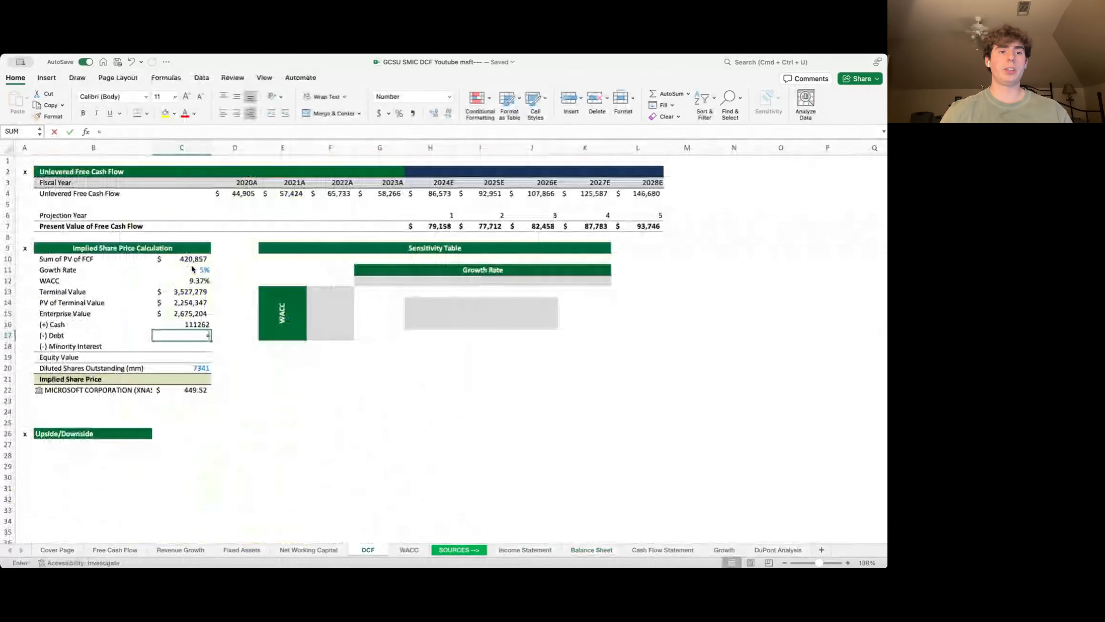
{"action": "key", "text": "ctrl+Page_Down"}
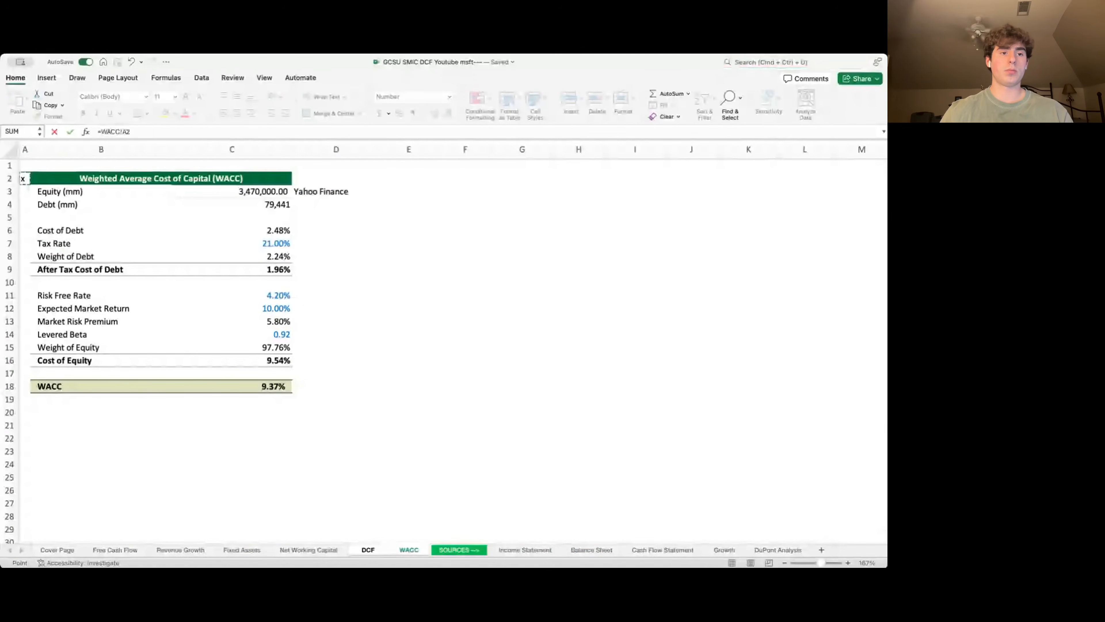
{"action": "key", "text": "Down"}
{"action": "key", "text": "Right"}
{"action": "key", "text": "Return"}
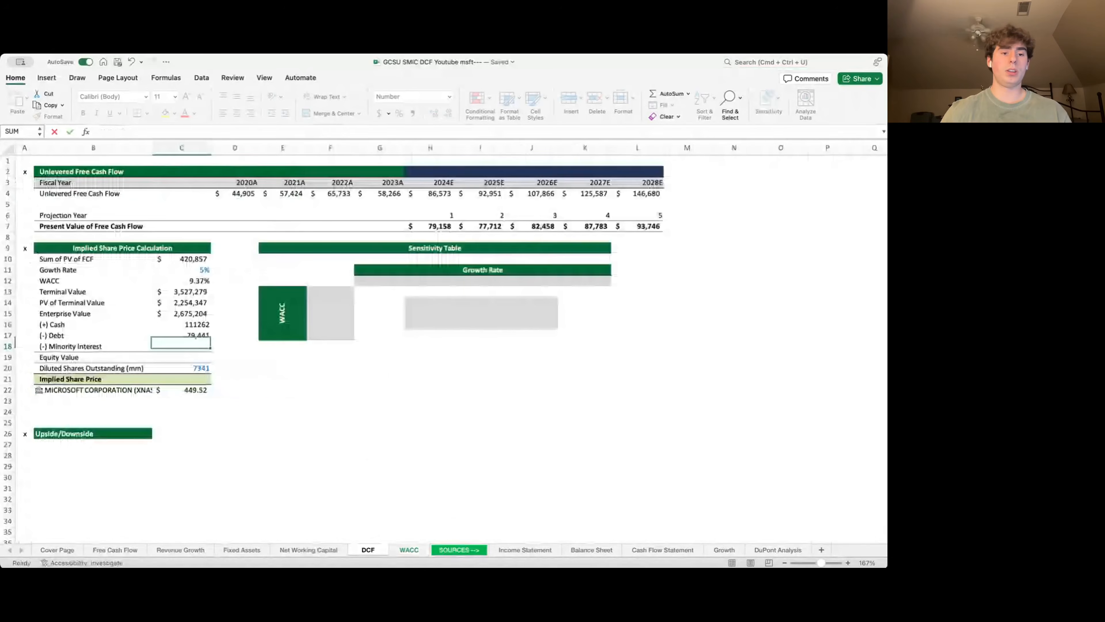
- Link Minority Interest in C18 to the Income Statement's minority interest value
{"action": "type", "text": "="}
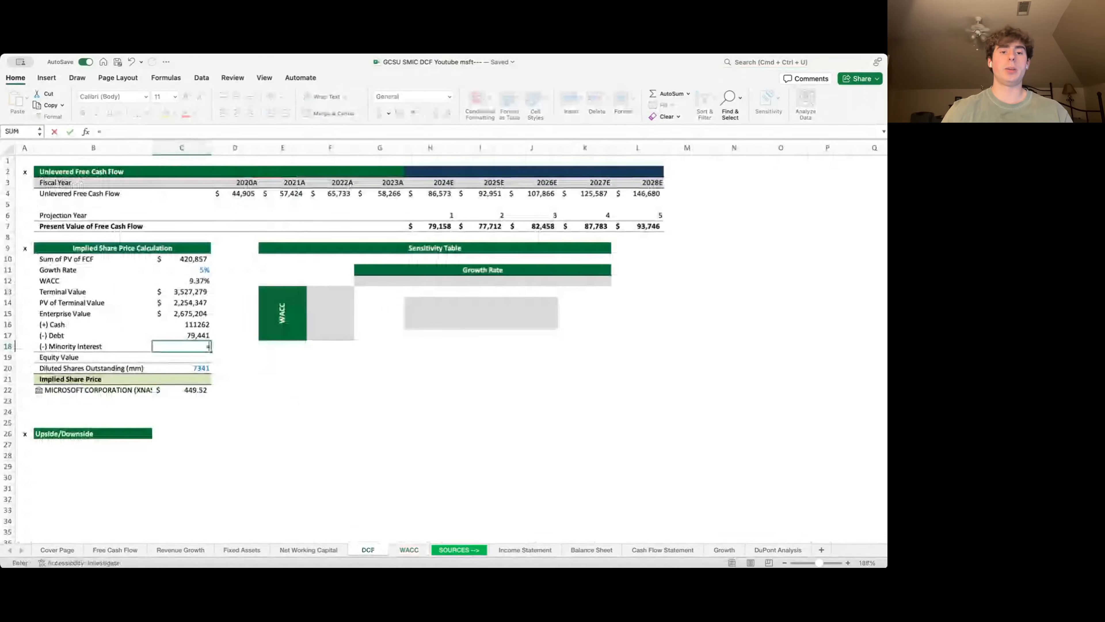
{"action": "key", "text": "ctrl+Page_Down"}
{"action": "key", "text": "ctrl+Page_Down"}
{"action": "key", "text": "ctrl+Page_Down"}
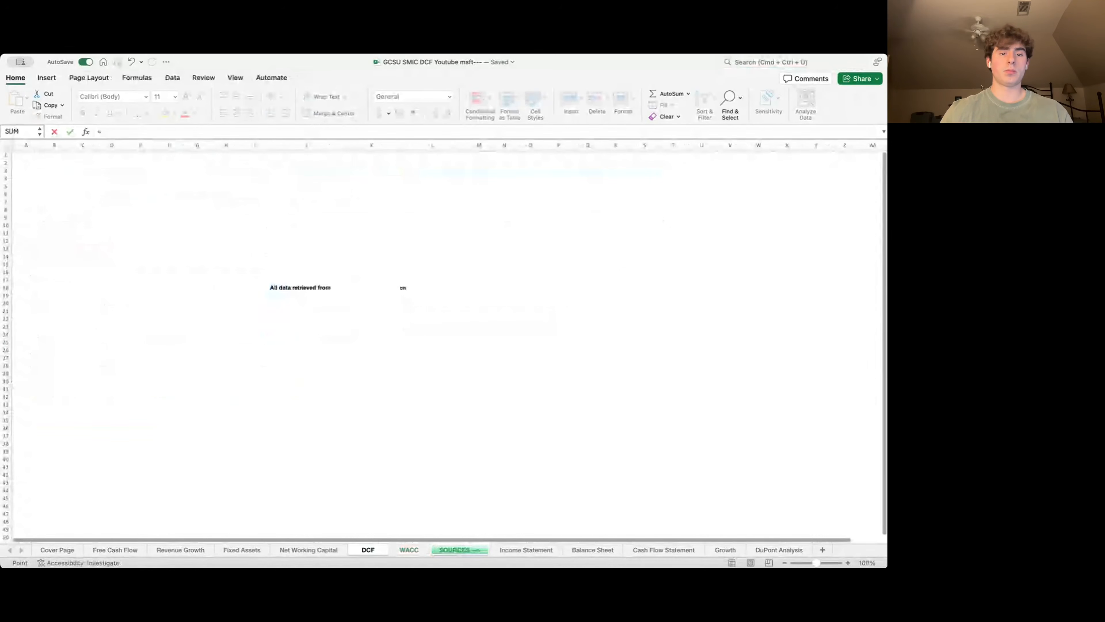
{"action": "key", "text": "super+Down"}
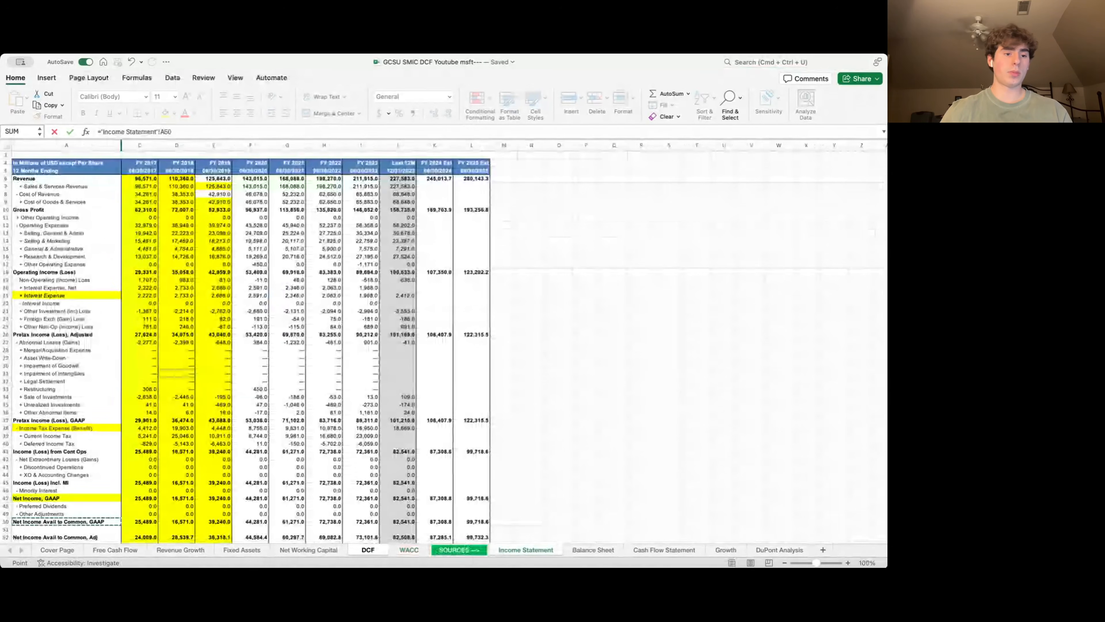
{"action": "key", "text": "Up"}
{"action": "key", "text": "Up"}
{"action": "key", "text": "Up"}
{"action": "key", "text": "Up"}
{"action": "key", "text": "super+Right"}
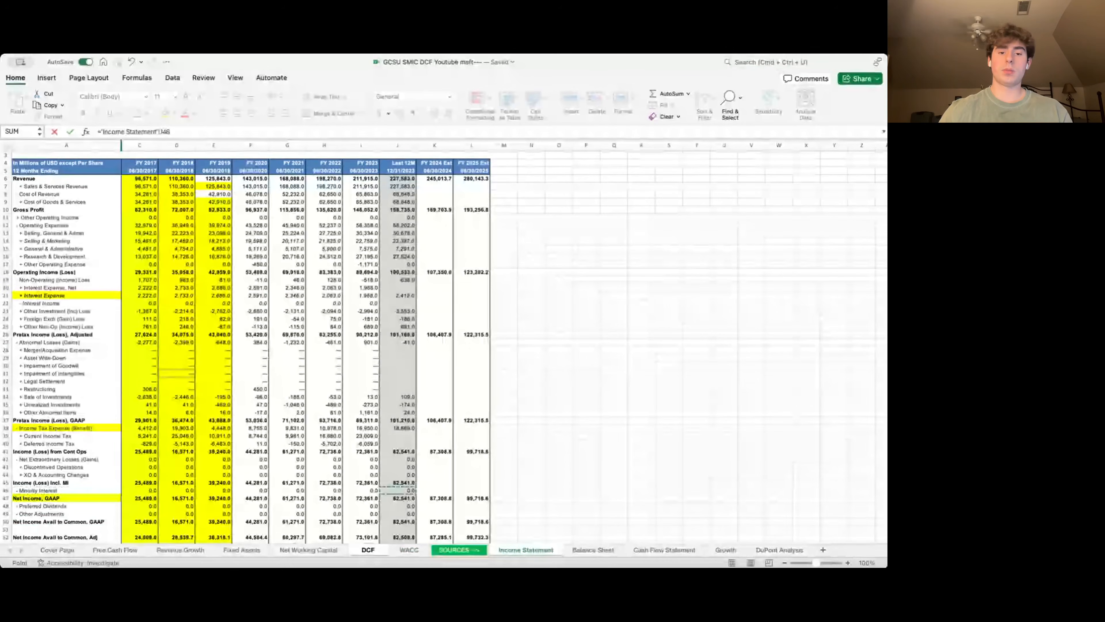
{"action": "key", "text": "Return"}
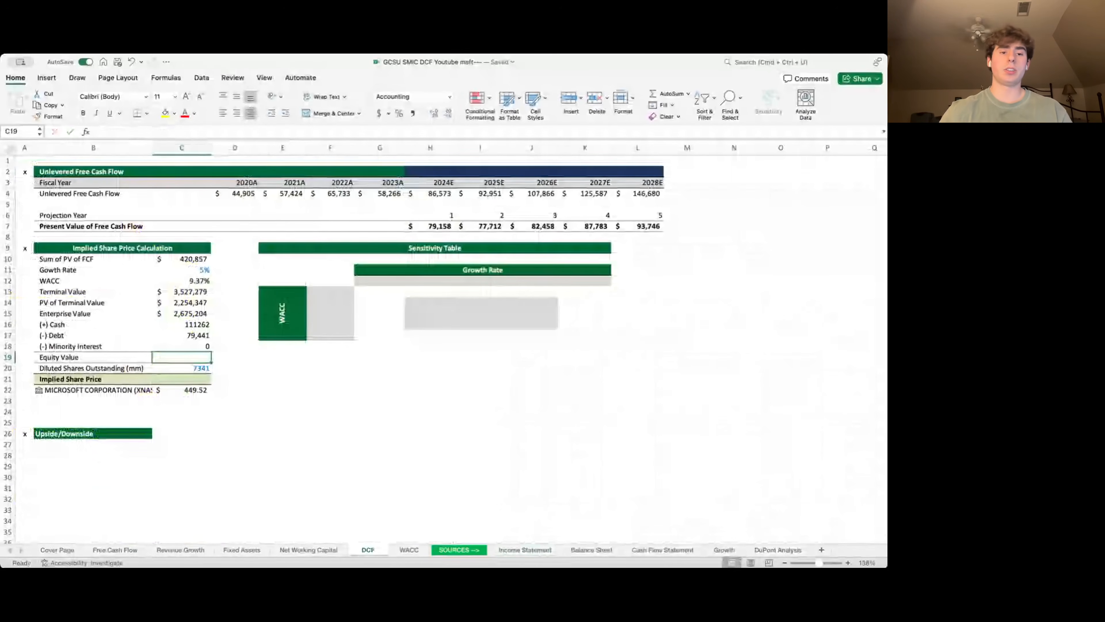
- Enter the Equity Value formula =C15+C16-C17-C18 in C19: Enterprise Value plus Cash, minus Debt and Minority Interest
{"action": "type", "text": "="}
{"action": "key", "text": "Up"}
{"action": "key", "text": "Up"}
{"action": "key", "text": "Up"}
{"action": "key", "text": "Up"}
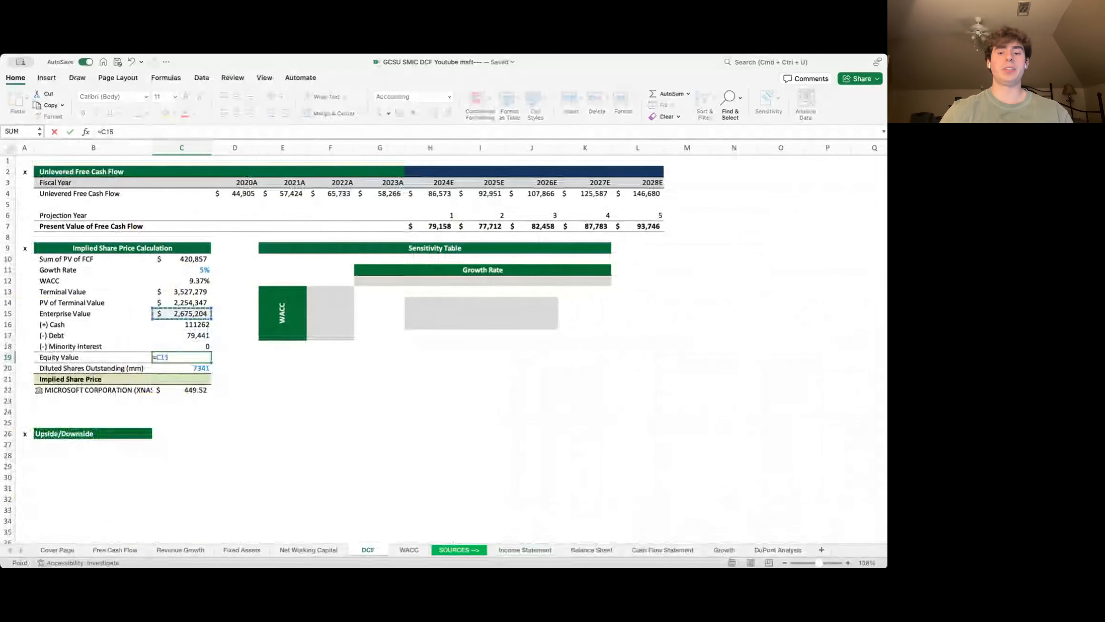
{"action": "type", "text": "+"}
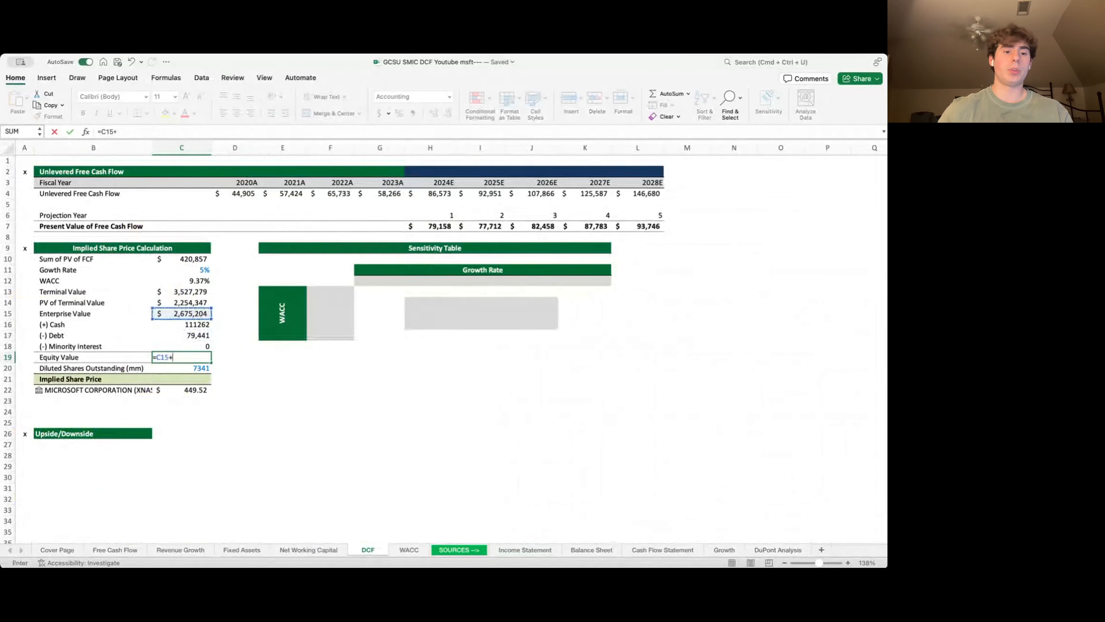
{"action": "key", "text": "Up"}
{"action": "key", "text": "Up"}
{"action": "key", "text": "Up"}
{"action": "type", "text": "-"}
{"action": "key", "text": "Up"}
{"action": "key", "text": "Up"}
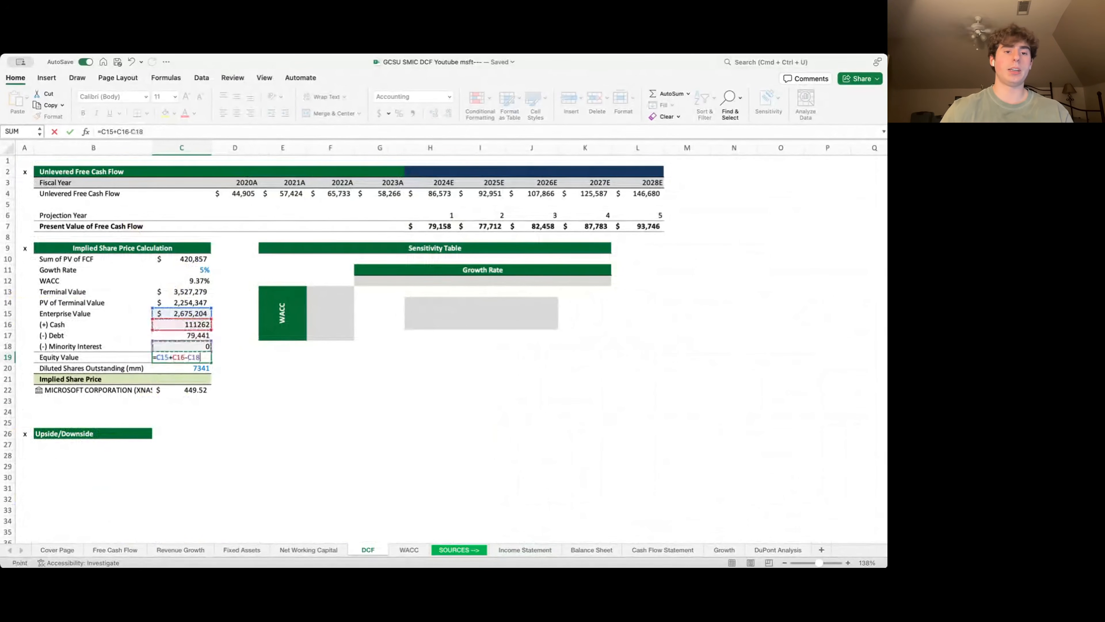
{"action": "type", "text": "-"}
{"action": "key", "text": "Up"}
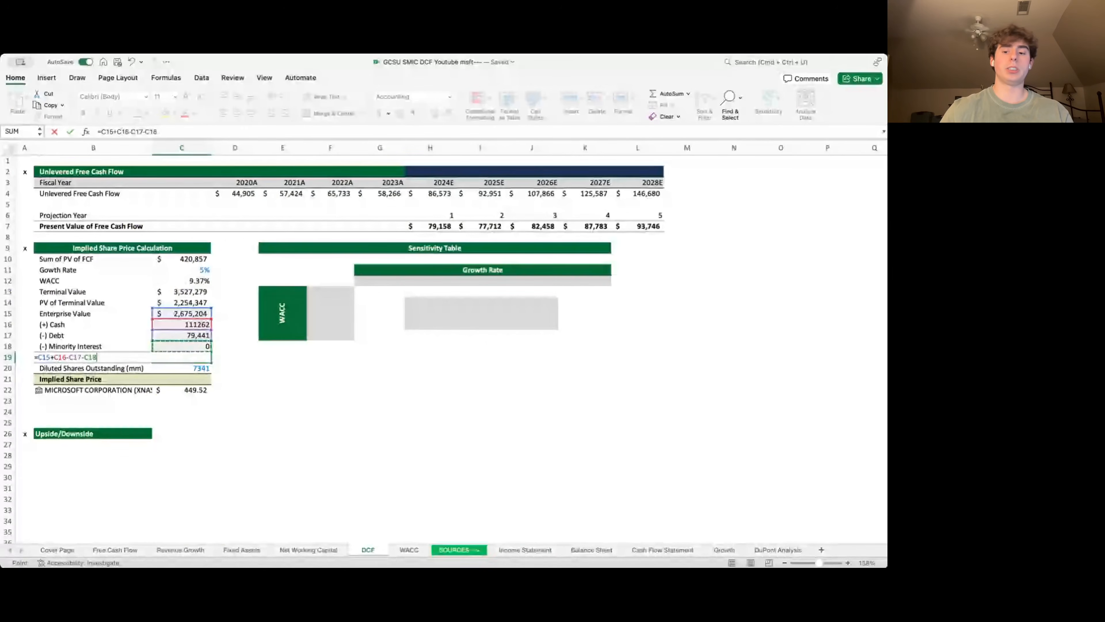
{"action": "key", "text": "Return"}
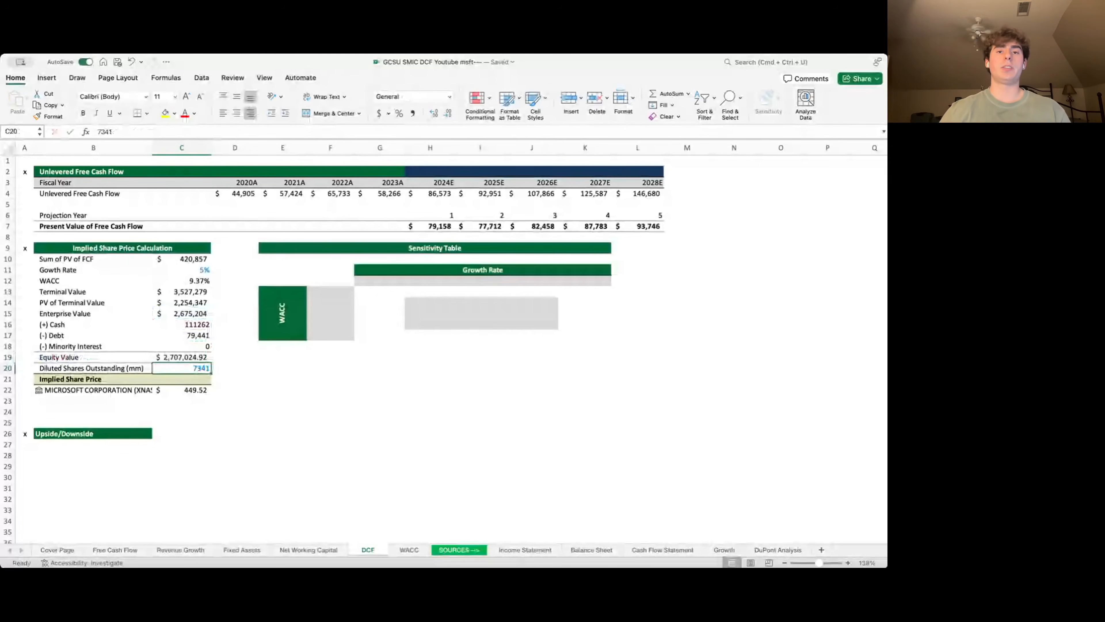
- Compute Implied Share Price as =C19/C20 in C21, giving $368.75 versus the $449.52 market price
{"action": "key", "text": "Down"}
{"action": "type", "text": "="}
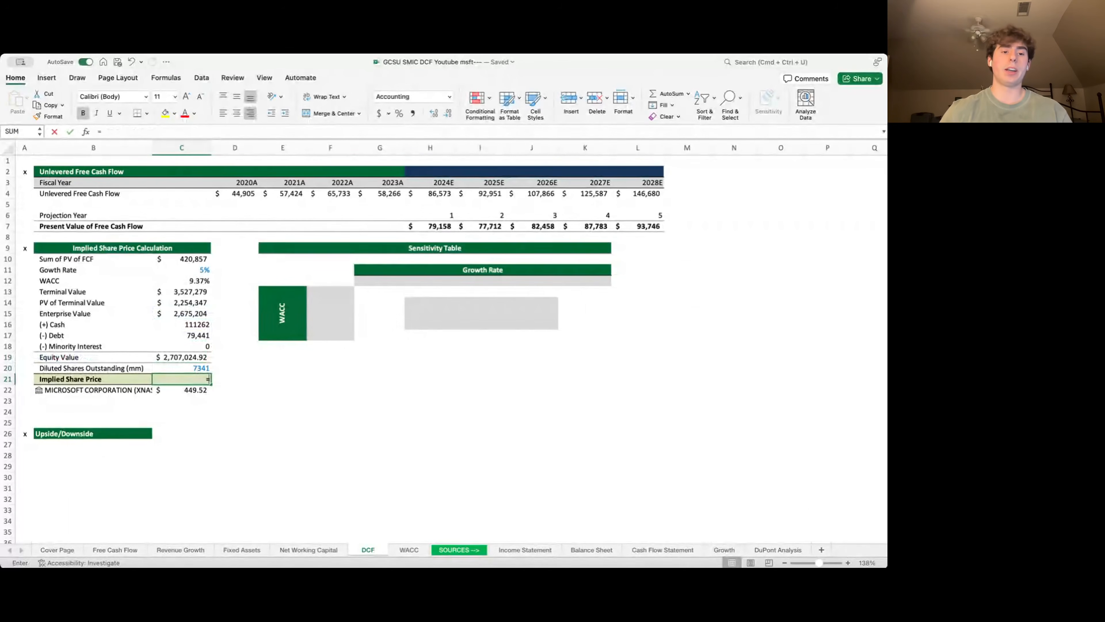
{"action": "key", "text": "Up"}
{"action": "key", "text": "Up"}
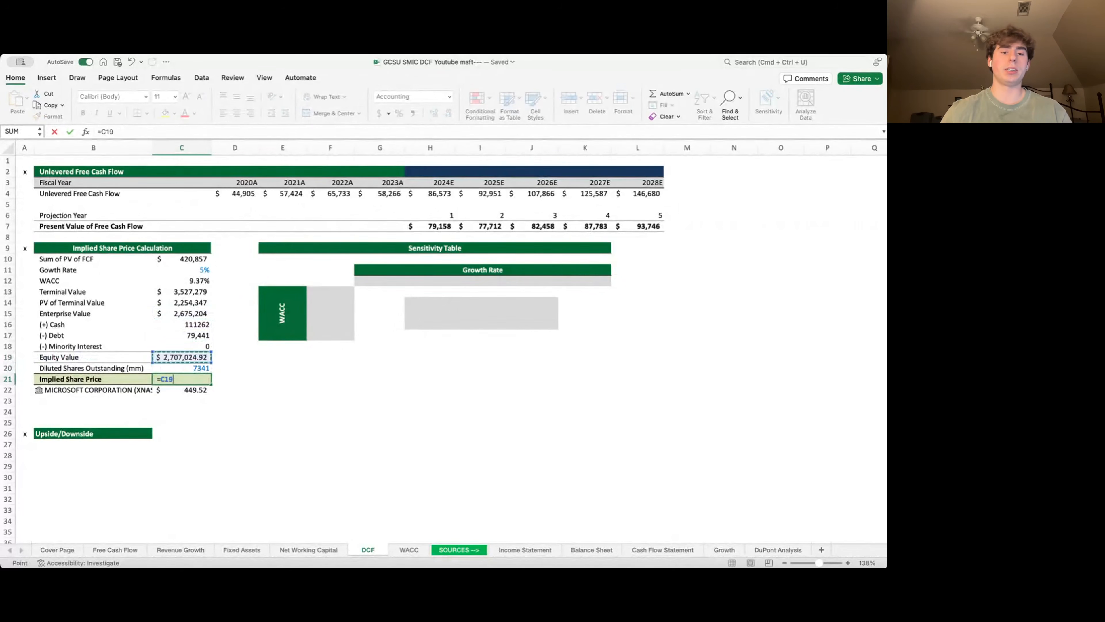
{"action": "type", "text": "/"}
{"action": "key", "text": "Up"}
{"action": "key", "text": "Return"}
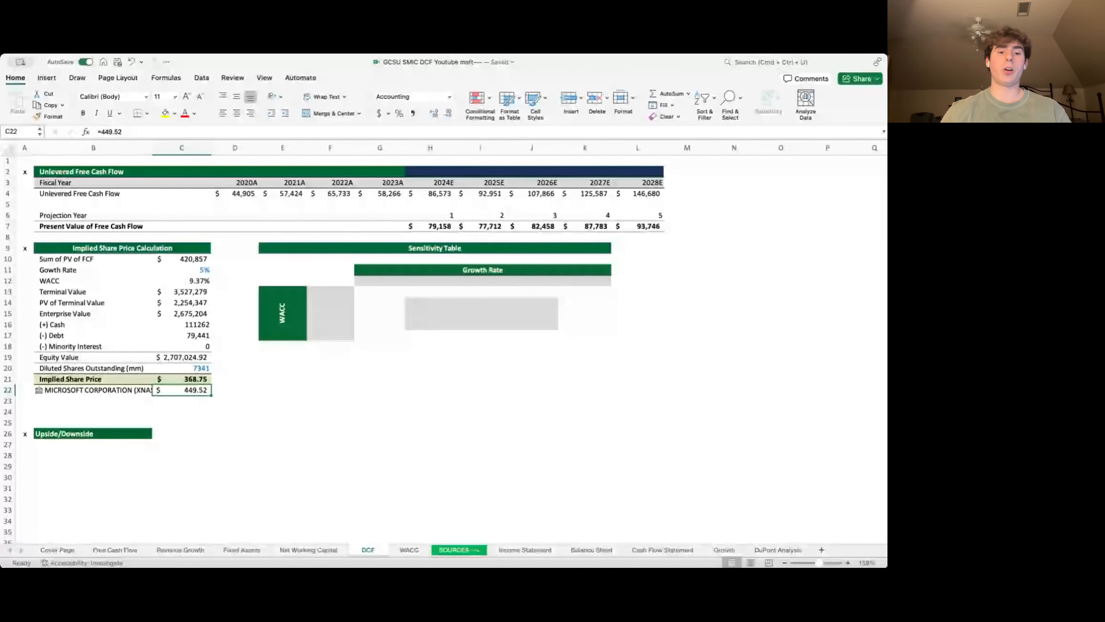
{"action": "key", "text": "Up"}
{"action": "key", "text": "Down"}
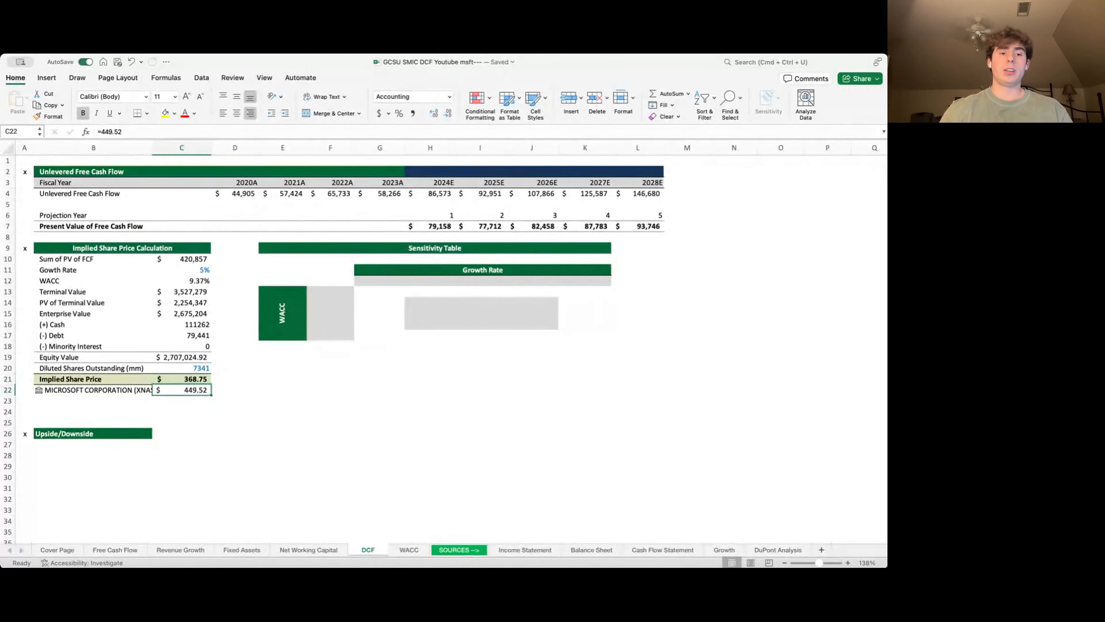
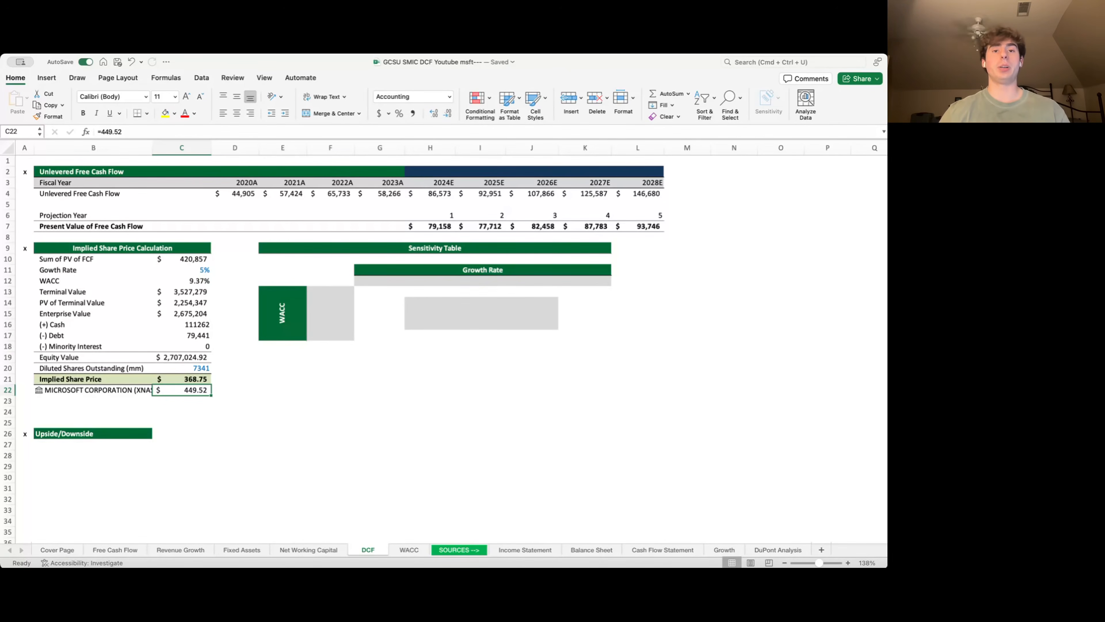
- Enter =(C21-C22)/C22 in B27 to show the -17.97% upside/downside versus the current price
{"action": "key", "text": "Up"}
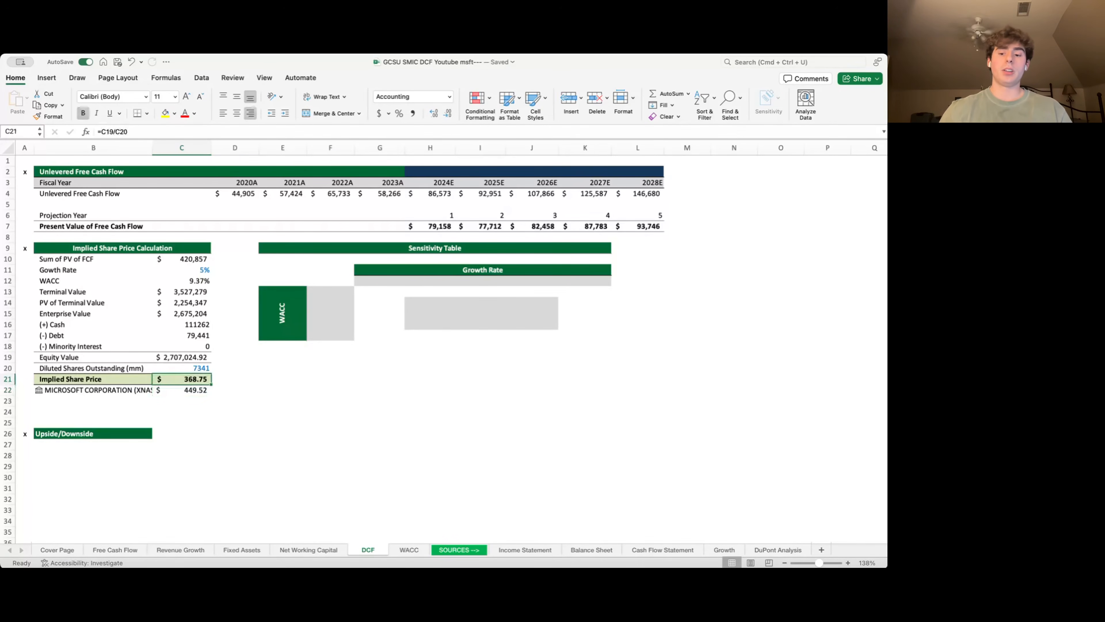
{"action": "key", "text": "Down"}
{"action": "key", "text": "Down"}
{"action": "key", "text": "Down"}
{"action": "key", "text": "Down"}
{"action": "key", "text": "Left"}
{"action": "key", "text": "Down"}
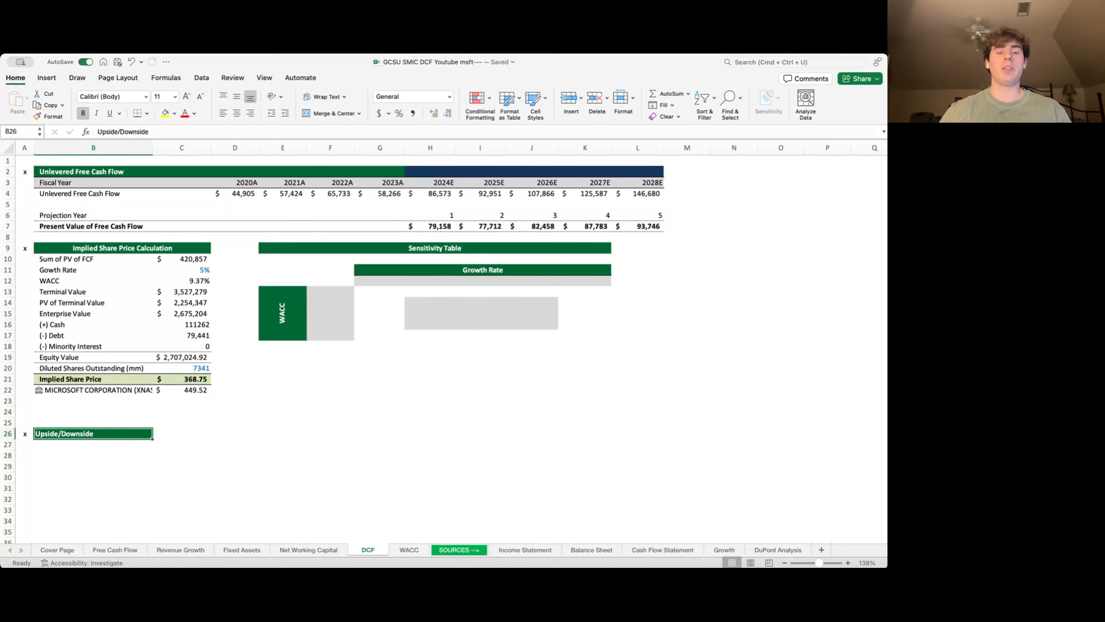
{"action": "key", "text": "Down"}
{"action": "type", "text": "="}
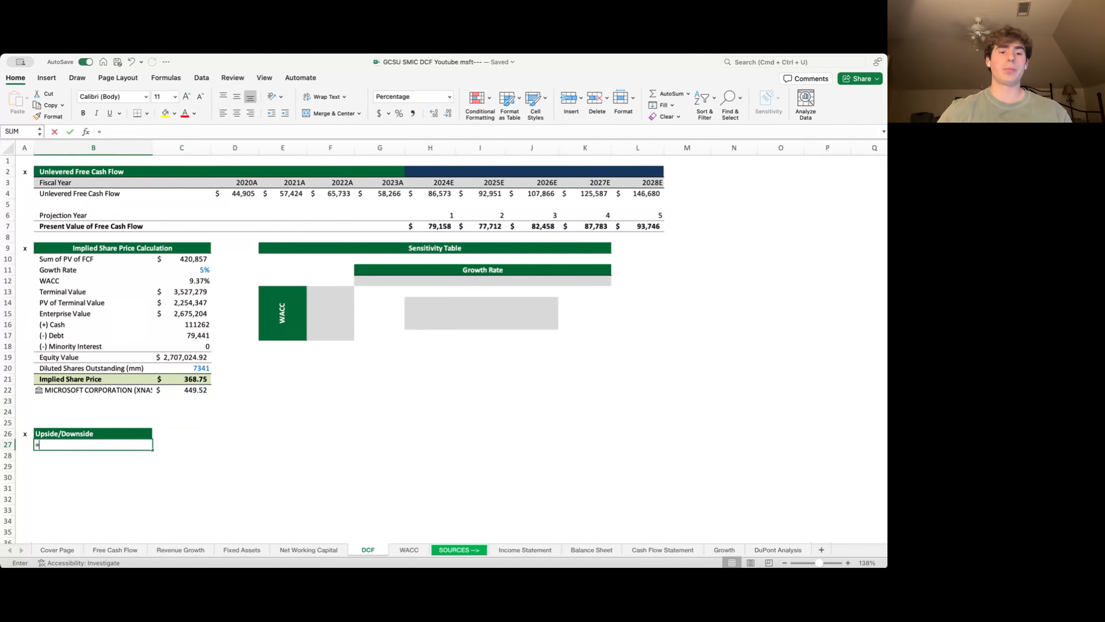
{"action": "key", "text": "Right"}
{"action": "key", "text": "Up"}
{"action": "key", "text": "Up"}
{"action": "key", "text": "Up"}
{"action": "key", "text": "Up"}
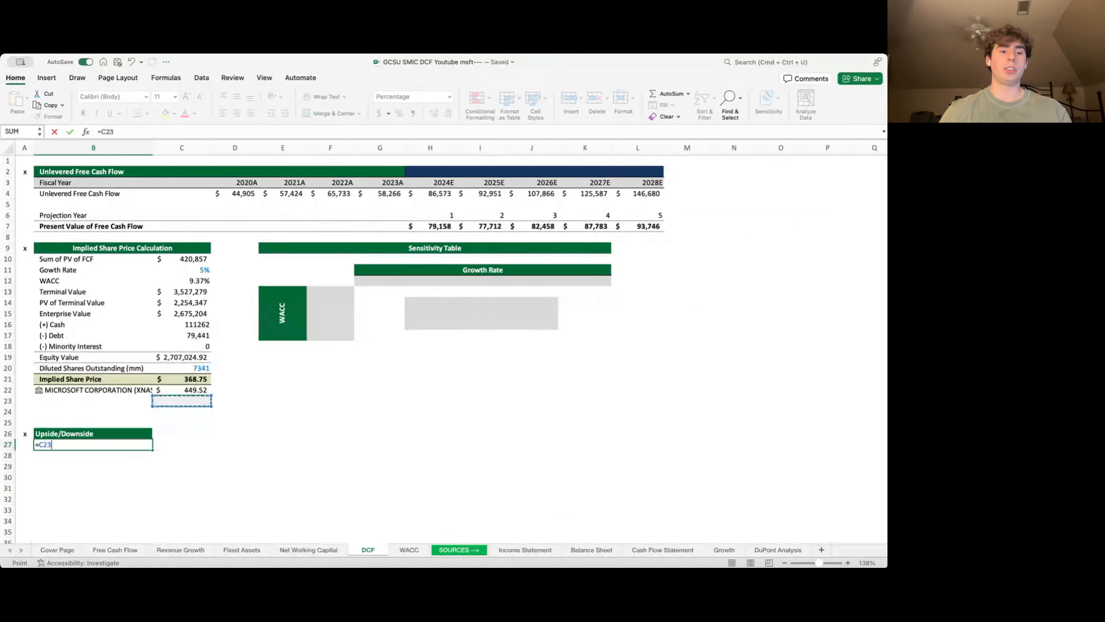
{"action": "key", "text": "Left"}
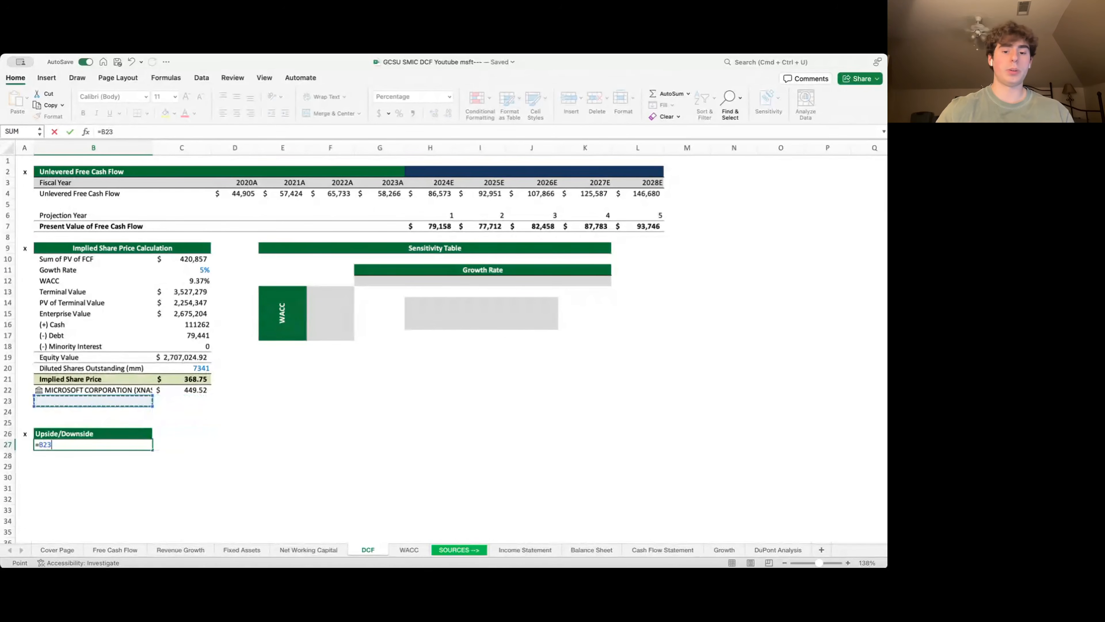
{"action": "key", "text": "BackSpace"}
{"action": "key", "text": "BackSpace"}
{"action": "key", "text": "BackSpace"}
{"action": "type", "text": "("}
{"action": "key", "text": "Up"}
{"action": "key", "text": "Up"}
{"action": "key", "text": "Up"}
{"action": "key", "text": "Up"}
{"action": "key", "text": "Up"}
{"action": "key", "text": "Up"}
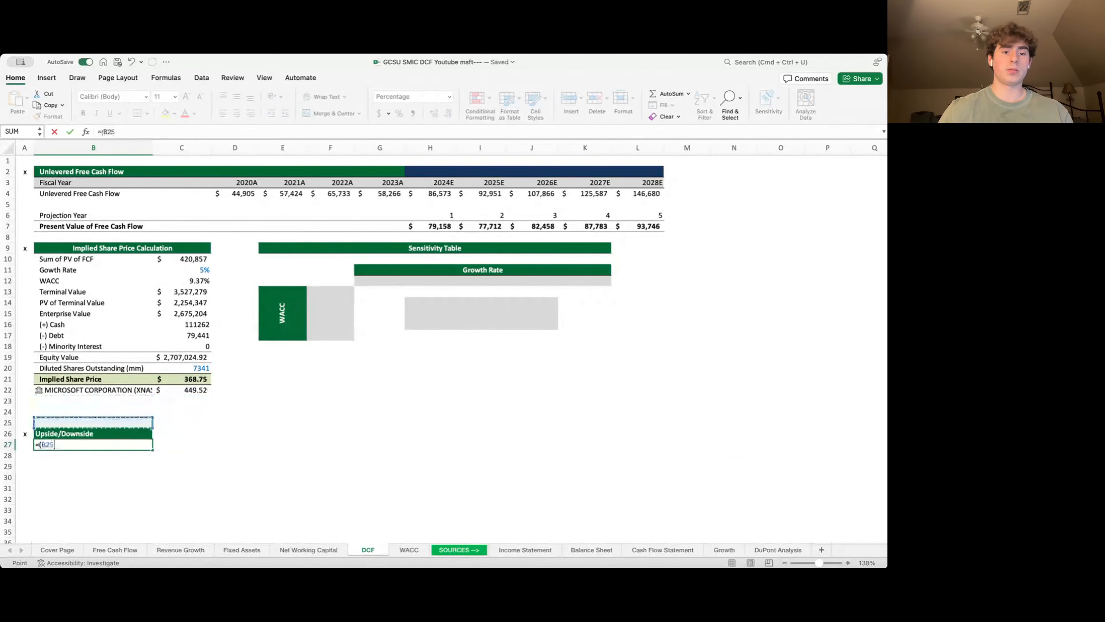
{"action": "key", "text": "Right"}
{"action": "type", "text": "-"}
{"action": "key", "text": "Up"}
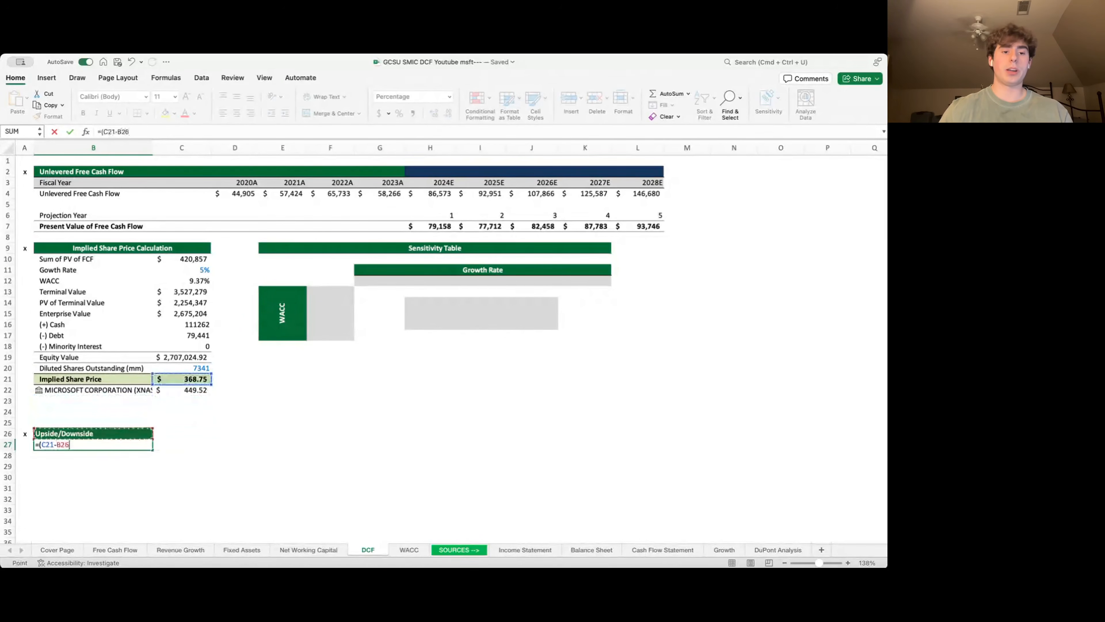
{"action": "key", "text": "Right"}
{"action": "key", "text": "Up"}
{"action": "key", "text": "Up"}
{"action": "key", "text": "Up"}
{"action": "key", "text": "Up"}
{"action": "type", "text": ")"}
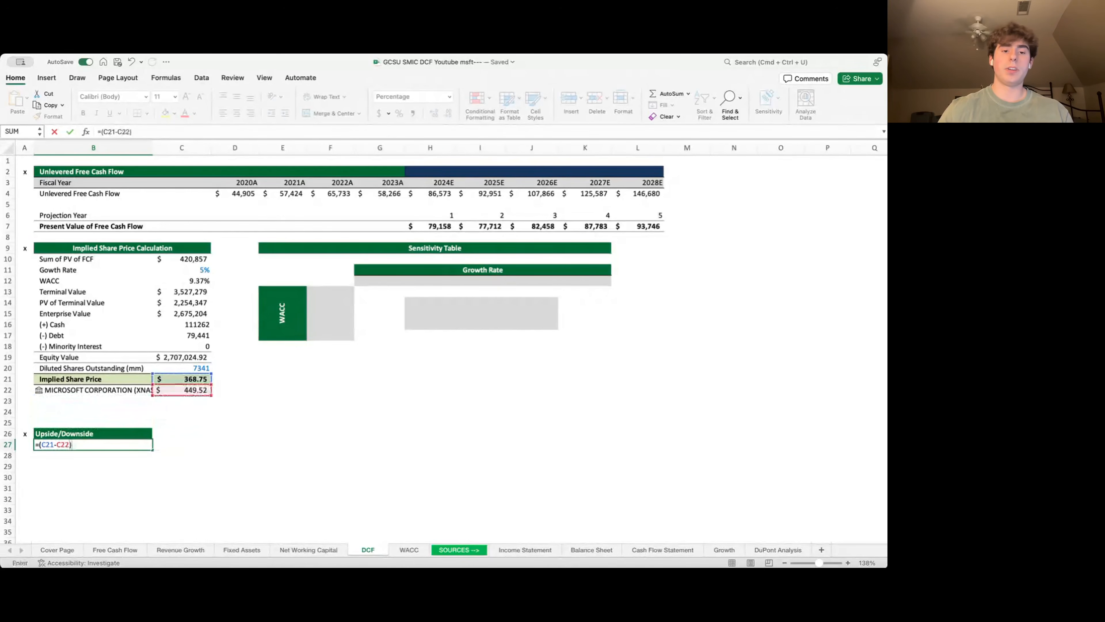
{"action": "type", "text": "/"}
{"action": "key", "text": "Up"}
{"action": "key", "text": "Up"}
{"action": "key", "text": "Right"}
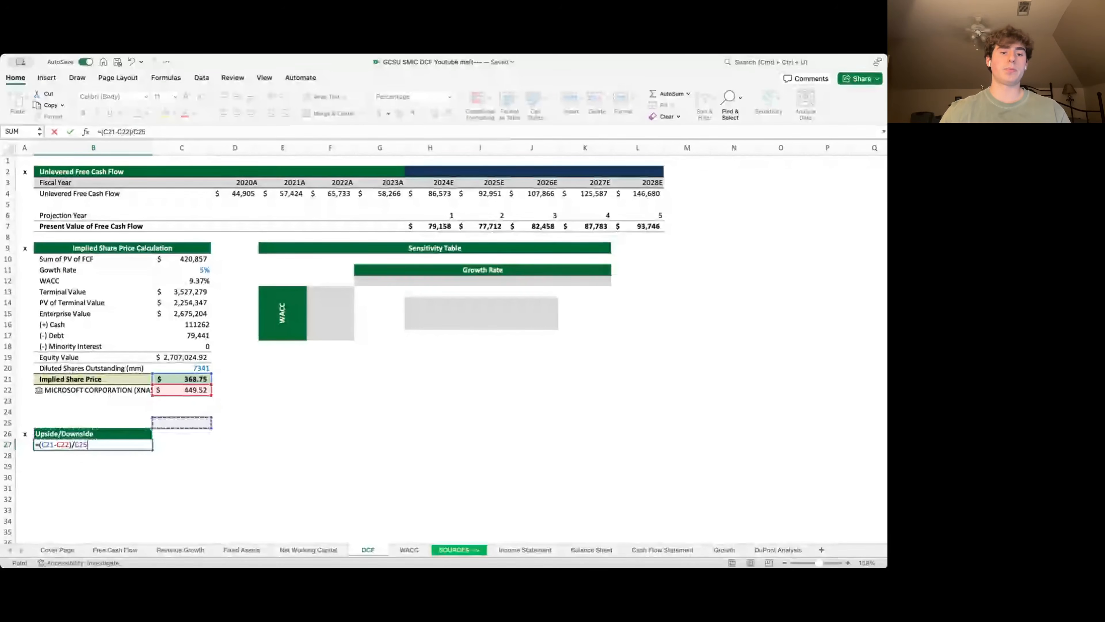
{"action": "key", "text": "Up"}
{"action": "key", "text": "Up"}
{"action": "key", "text": "Up"}
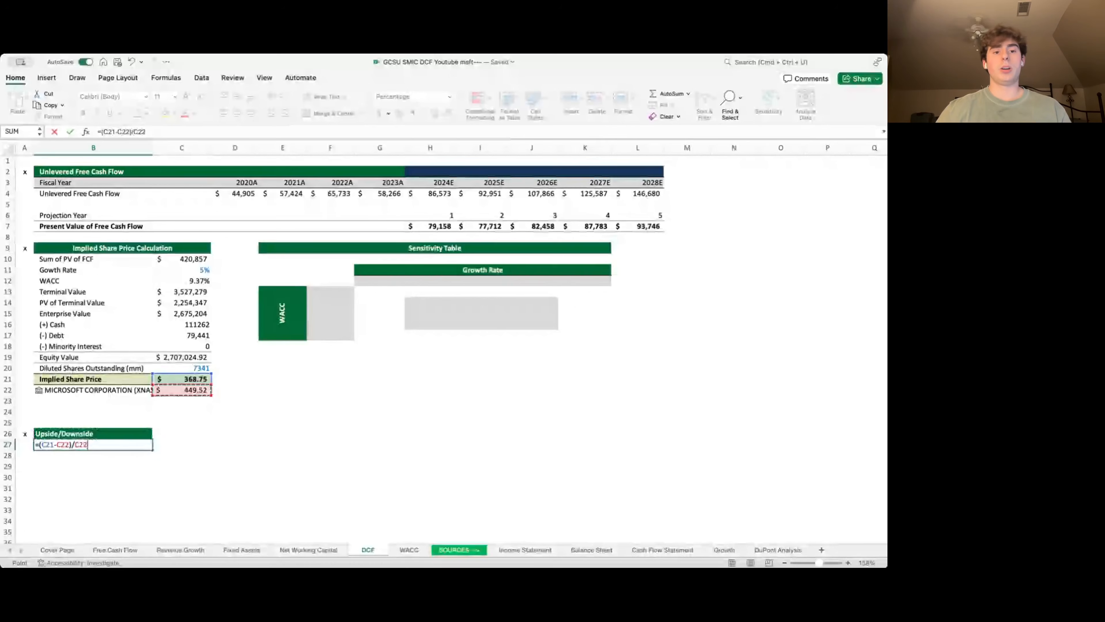
{"action": "key", "text": "Return"}
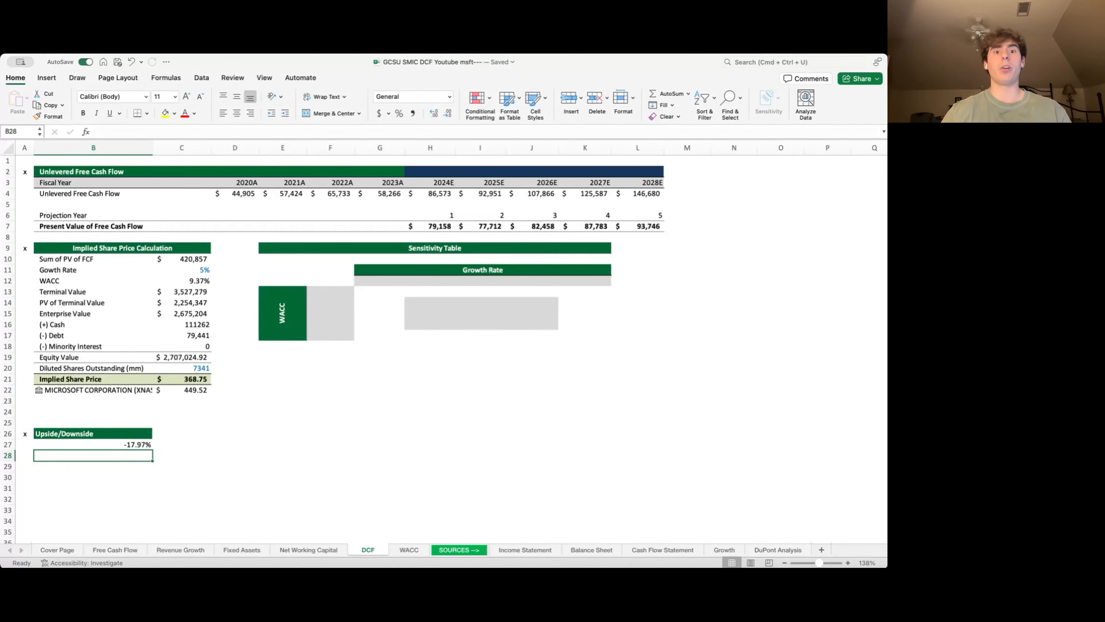
{"action": "key", "text": "Right"}
{"action": "key", "text": "Right"}
{"action": "key", "text": "Right"}
{"action": "key", "text": "Up"}
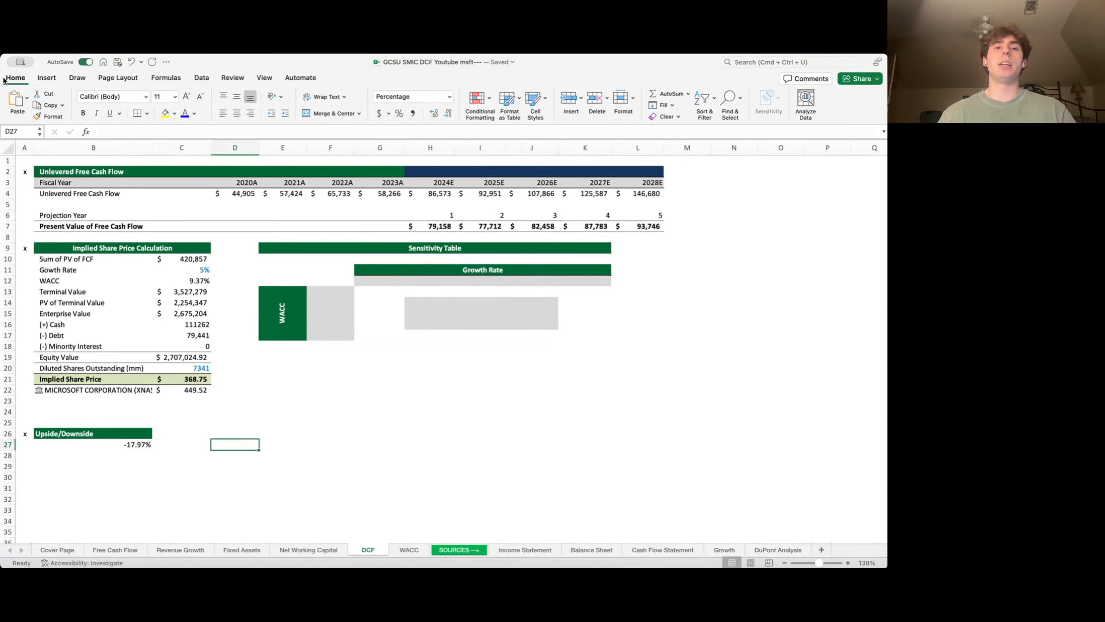
- Link the sensitivity table's corner cell F12 to the implied share price with =C21
{"action": "key", "text": "Up"}
{"action": "key", "text": "Up"}
{"action": "key", "text": "Up"}
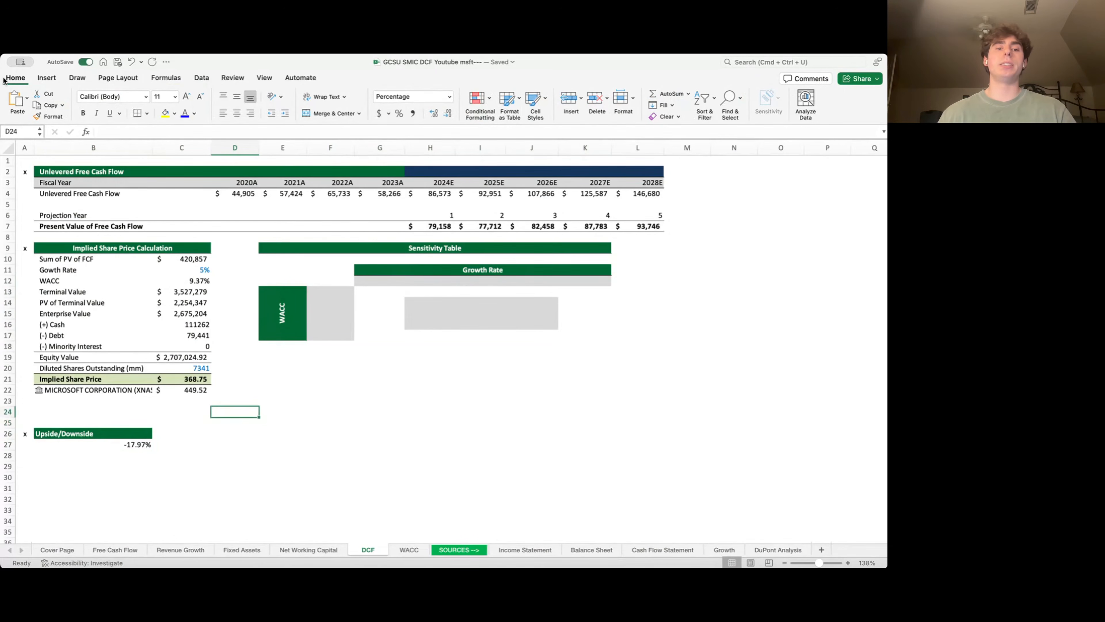
{"action": "key", "text": "Up"}
{"action": "key", "text": "Up"}
{"action": "key", "text": "Up"}
{"action": "key", "text": "Up"}
{"action": "key", "text": "Up"}
{"action": "key", "text": "Up"}
{"action": "key", "text": "Up"}
{"action": "key", "text": "Up"}
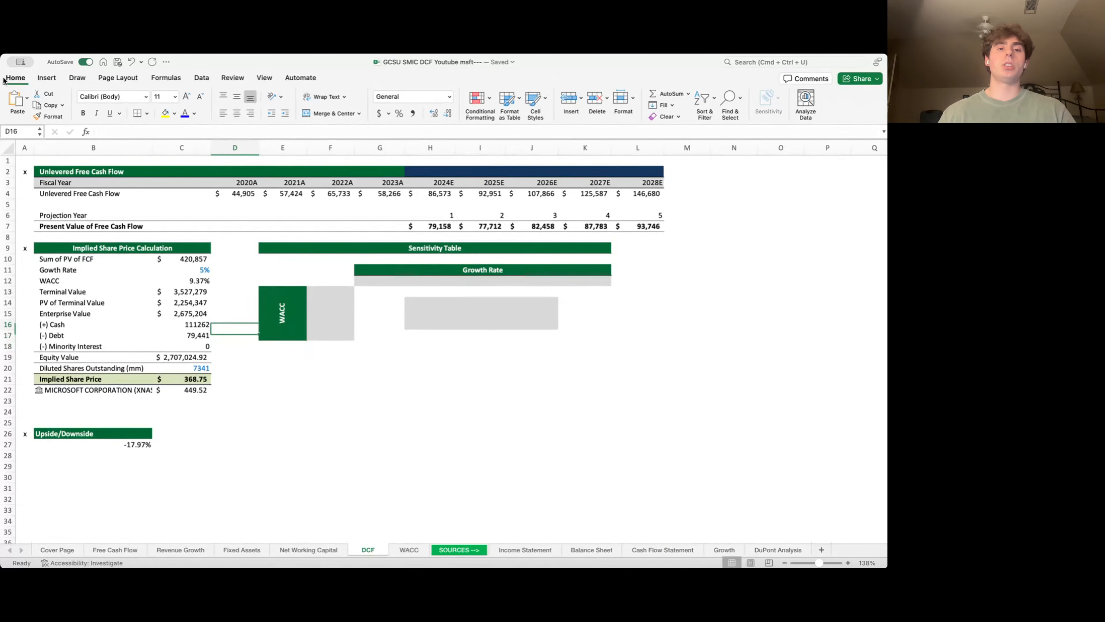
{"action": "key", "text": "Right"}
{"action": "key", "text": "Right"}
{"action": "key", "text": "Right"}
{"action": "key", "text": "Up"}
{"action": "key", "text": "Up"}
{"action": "key", "text": "Up"}
{"action": "key", "text": "Up"}
{"action": "key", "text": "Up"}
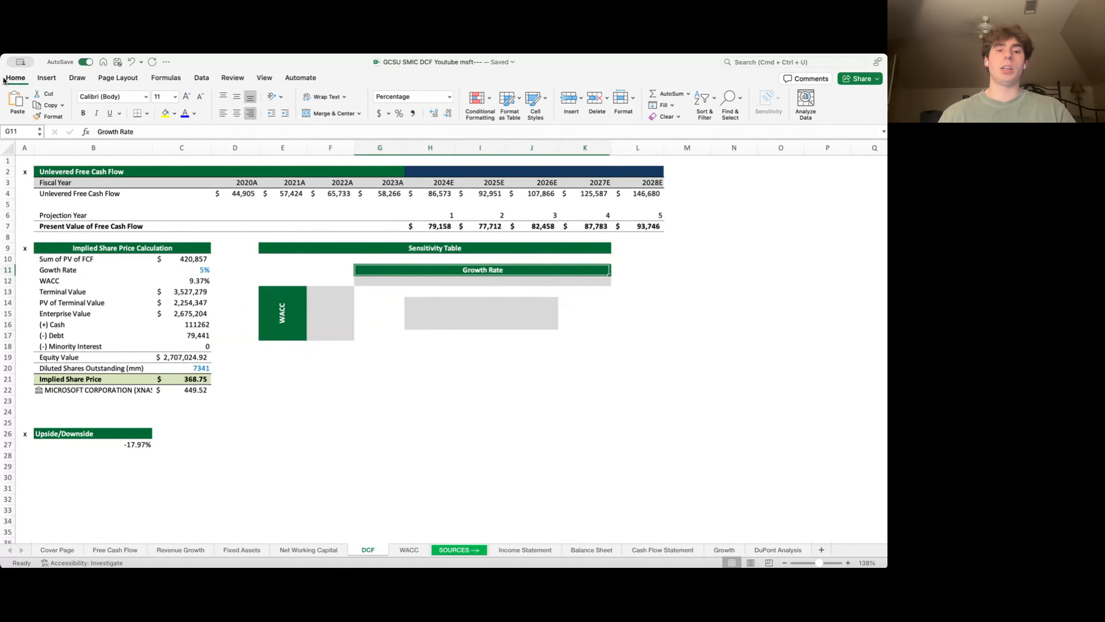
{"action": "key", "text": "Down"}
{"action": "key", "text": "Down"}
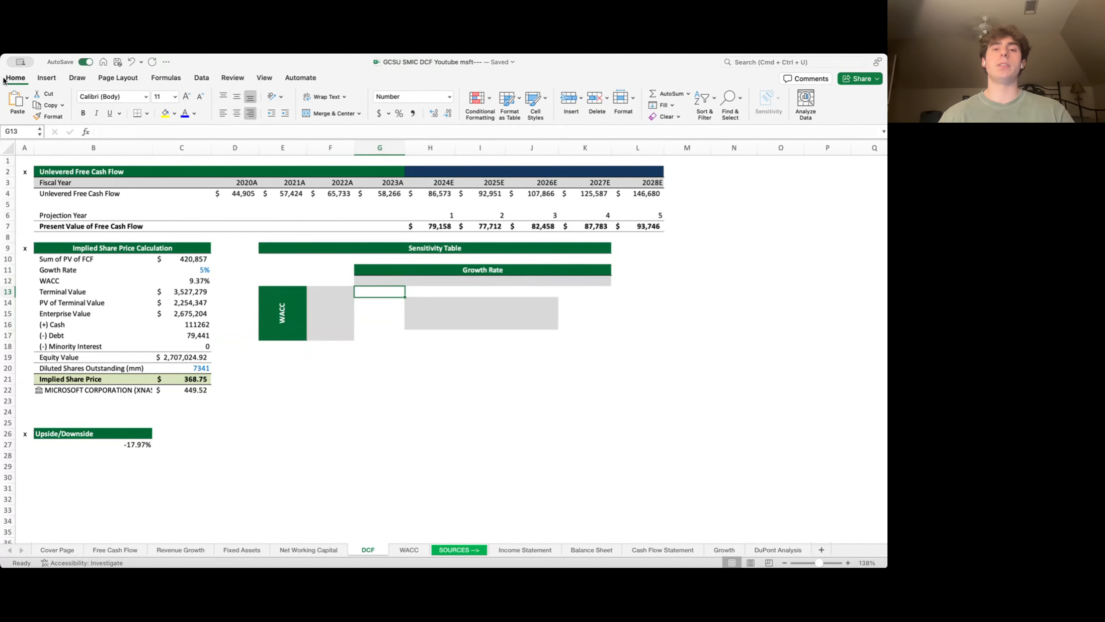
{"action": "key", "text": "Left"}
{"action": "key", "text": "Up"}
{"action": "type", "text": "="}
{"action": "key", "text": "Down"}
{"action": "key", "text": "Down"}
{"action": "key", "text": "Down"}
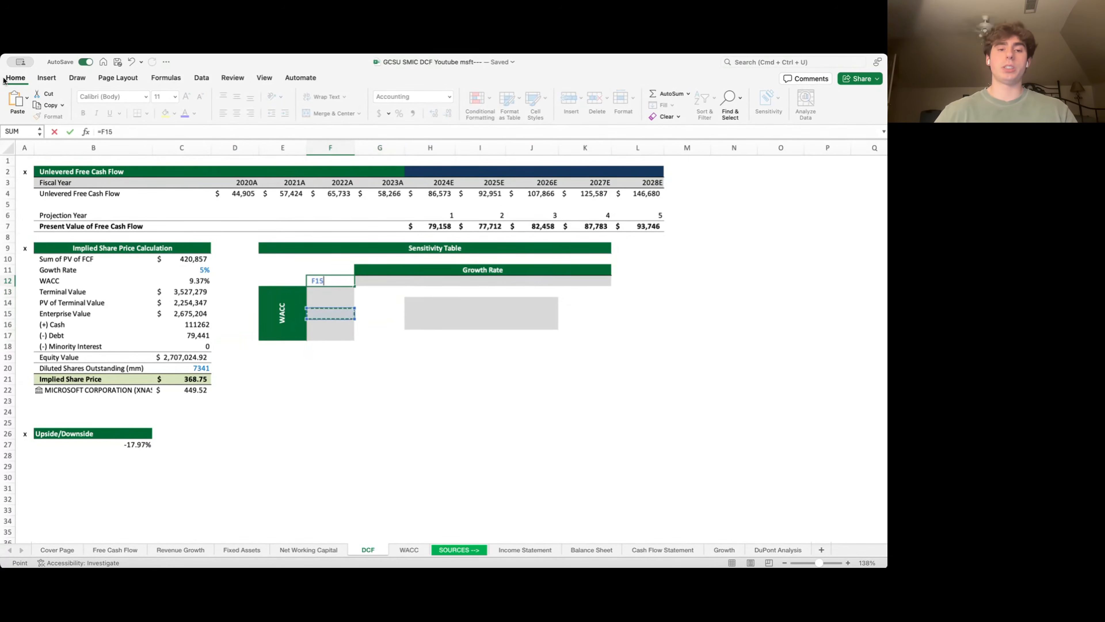
{"action": "key", "text": "Down"}
{"action": "key", "text": "Down"}
{"action": "key", "text": "Down"}
{"action": "key", "text": "Left"}
{"action": "key", "text": "Left"}
{"action": "key", "text": "Left"}
{"action": "key", "text": "Down"}
{"action": "key", "text": "Down"}
{"action": "key", "text": "Down"}
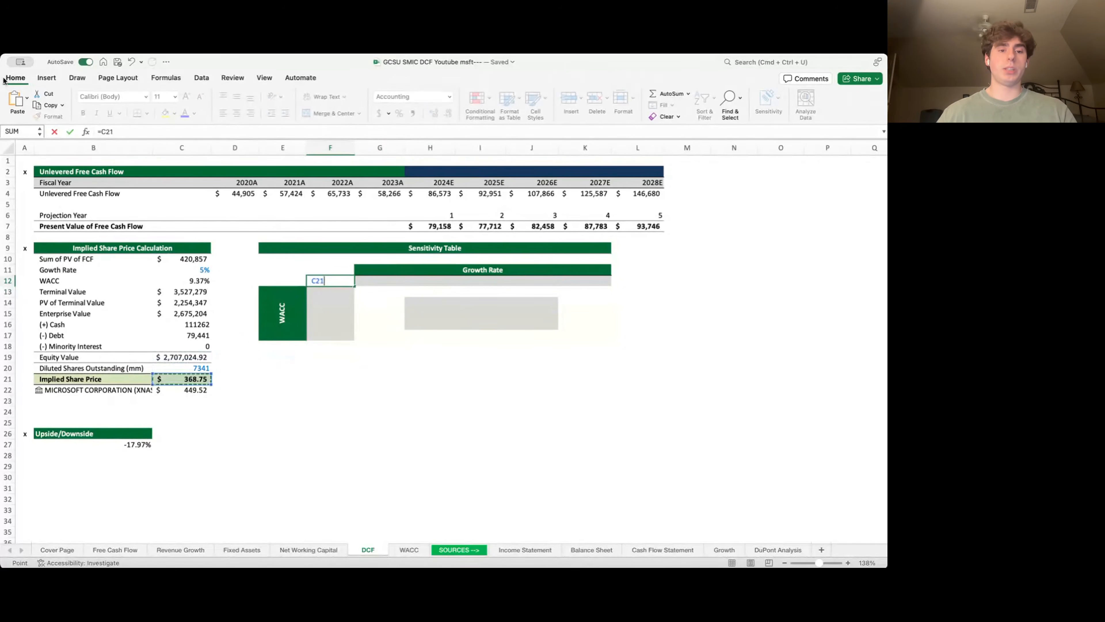
{"action": "key", "text": "Tab"}
- Fill the growth rate row G12:K12 with 4.00%, 4.50%, 5.00%, 5.50% and 6.00%
{"action": "key", "text": "Right"}
{"action": "key", "text": "Right"}
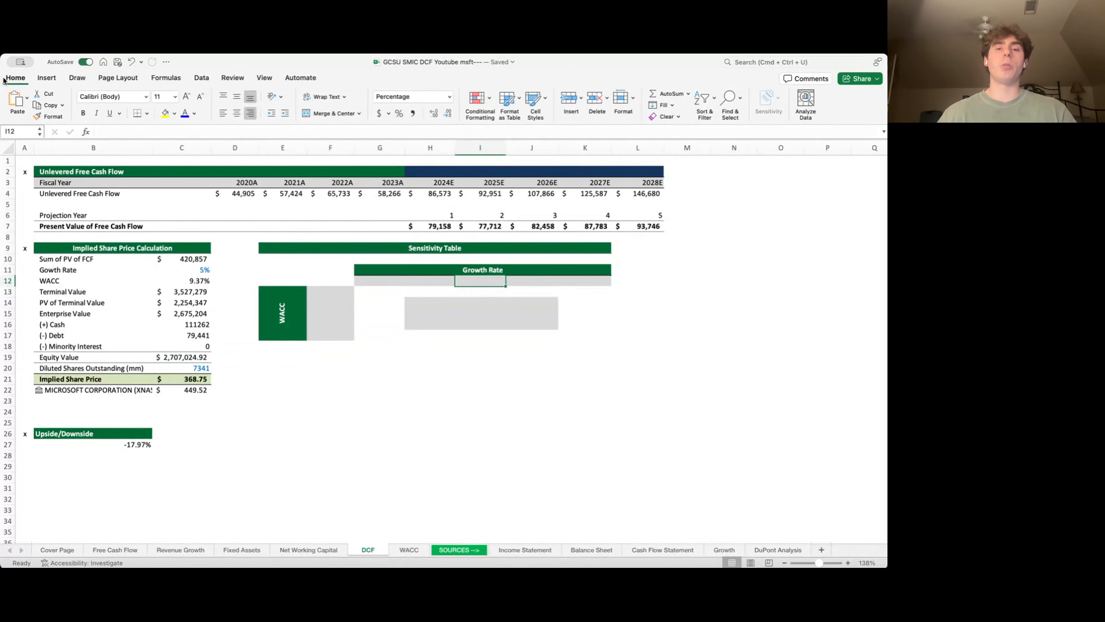
{"action": "type", "text": "5"}
{"action": "key", "text": "Return"}
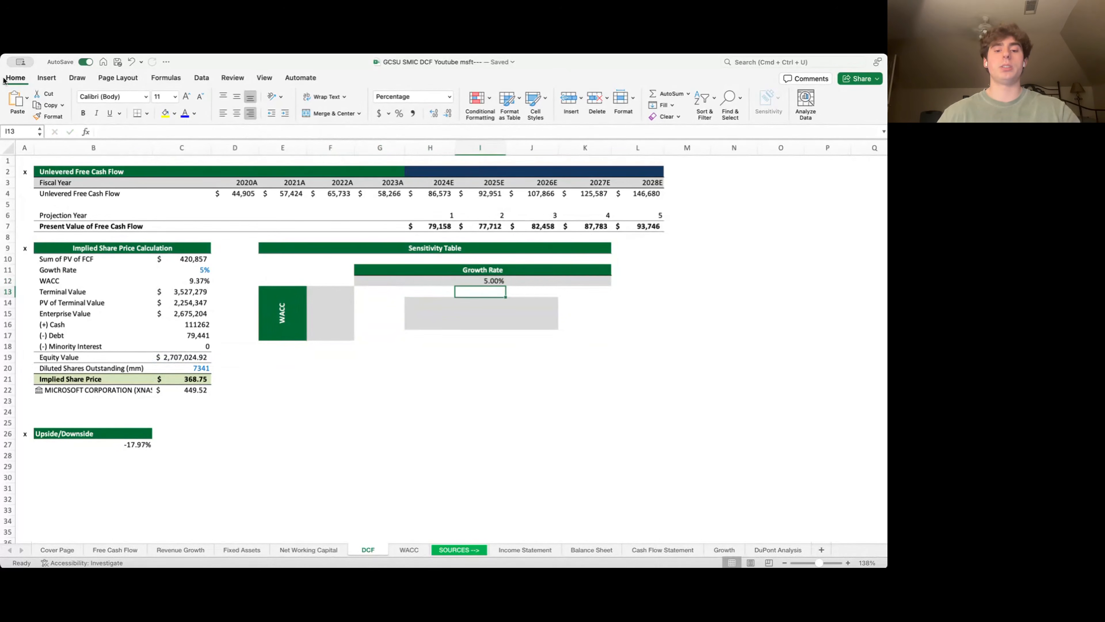
{"action": "key", "text": "Right"}
{"action": "key", "text": "Up"}
{"action": "type", "text": "5.5"}
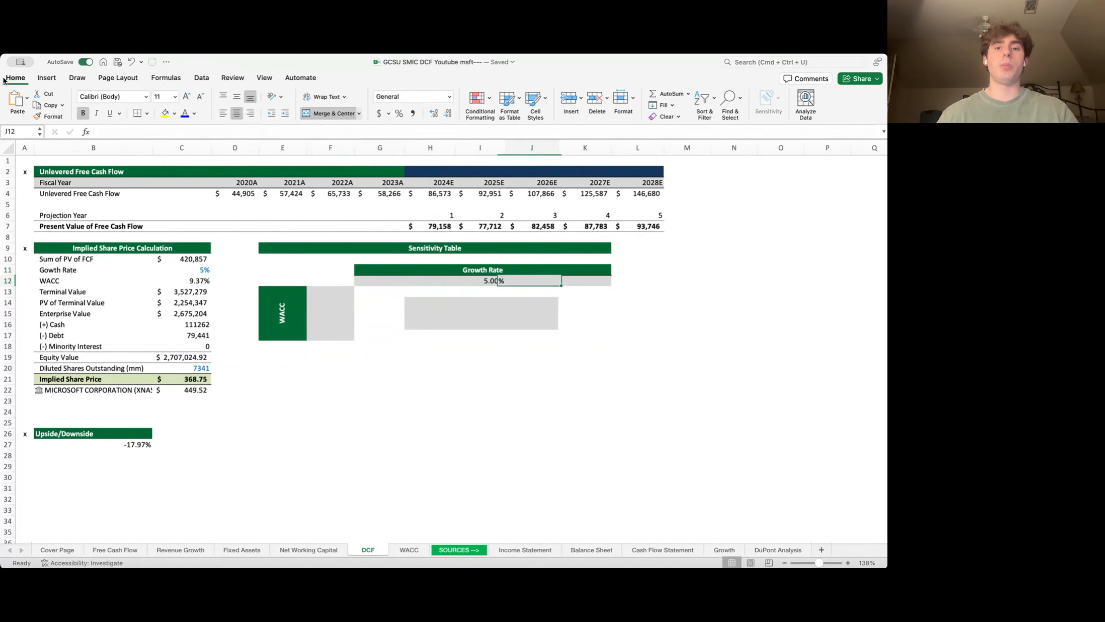
{"action": "key", "text": "Return"}
{"action": "key", "text": "Up"}
{"action": "key", "text": "Right"}
{"action": "type", "text": "6"}
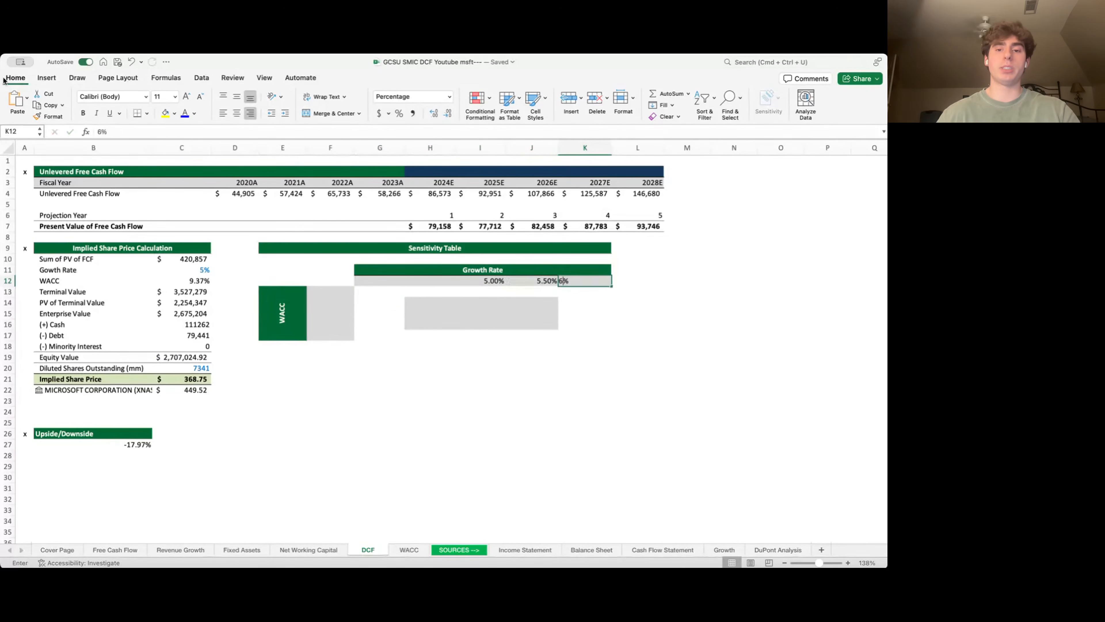
{"action": "key", "text": "Return"}
{"action": "key", "text": "Left"}
{"action": "key", "text": "Left"}
{"action": "key", "text": "Left"}
{"action": "key", "text": "Up"}
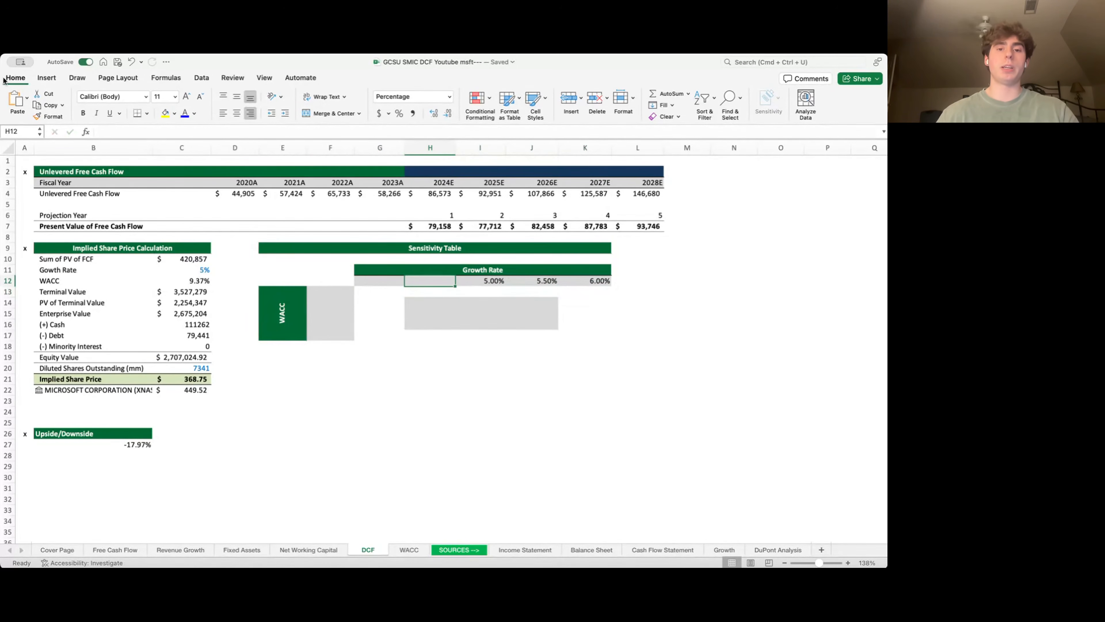
{"action": "type", "text": "4.5"}
{"action": "key", "text": "Return"}
{"action": "key", "text": "Left"}
{"action": "key", "text": "Up"}
{"action": "type", "text": "4"}
{"action": "key", "text": "Return"}
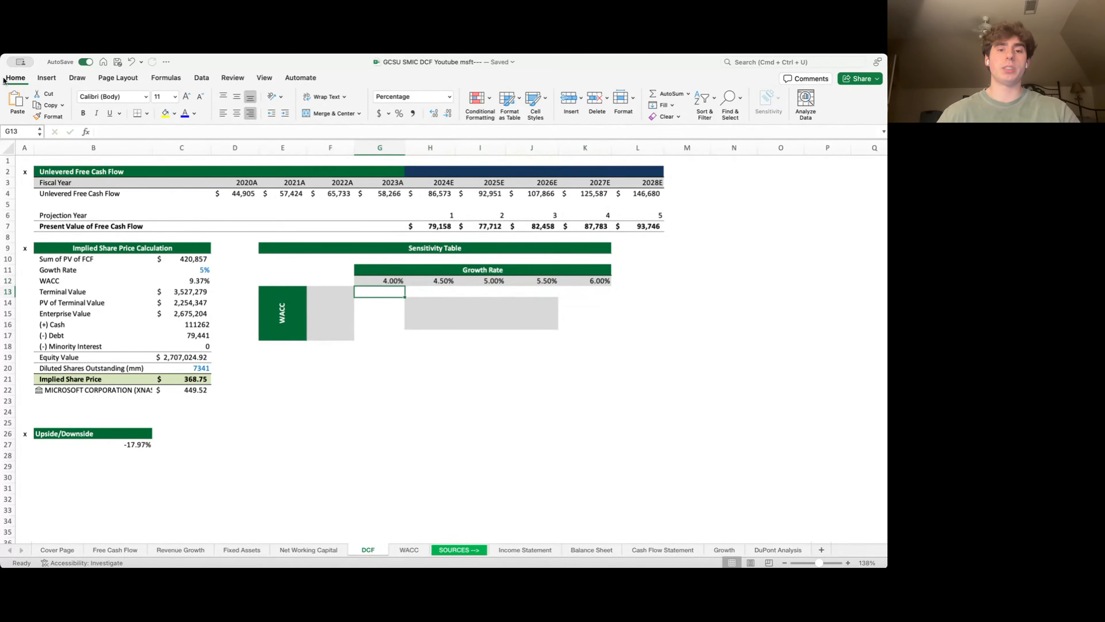
{"action": "key", "text": "Down"}
{"action": "key", "text": "Down"}
- Fill the WACC column F13:F17 with 8.37%, 8.87%, 9.37%, 9.87% and 10.37%
{"action": "key", "text": "Left"}
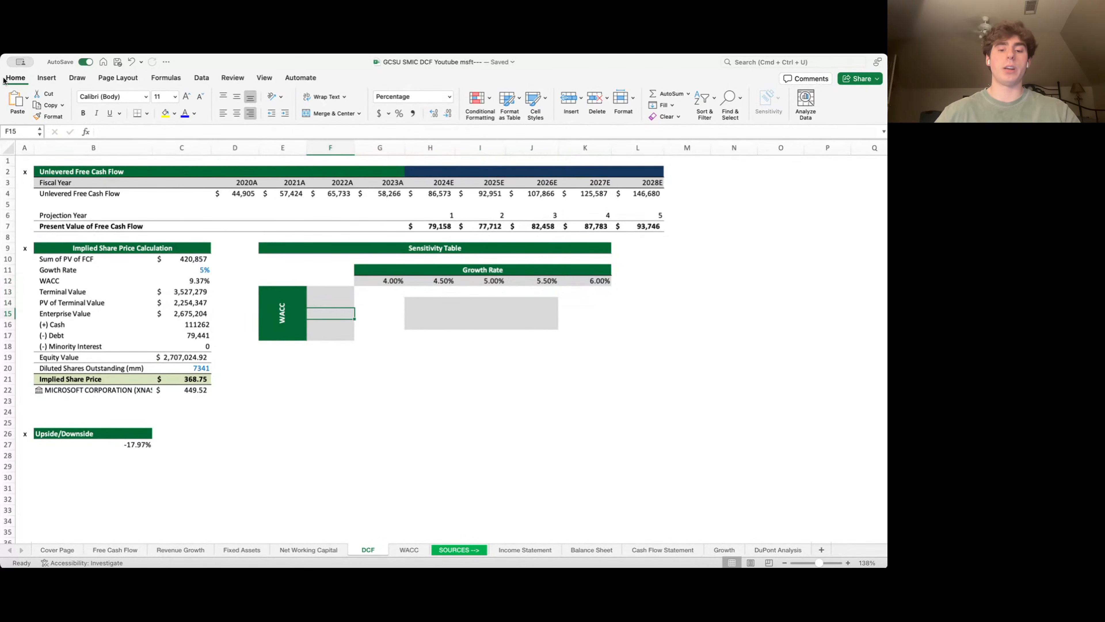
{"action": "type", "text": "9.37"}
{"action": "key", "text": "Return"}
{"action": "type", "text": "9.87"}
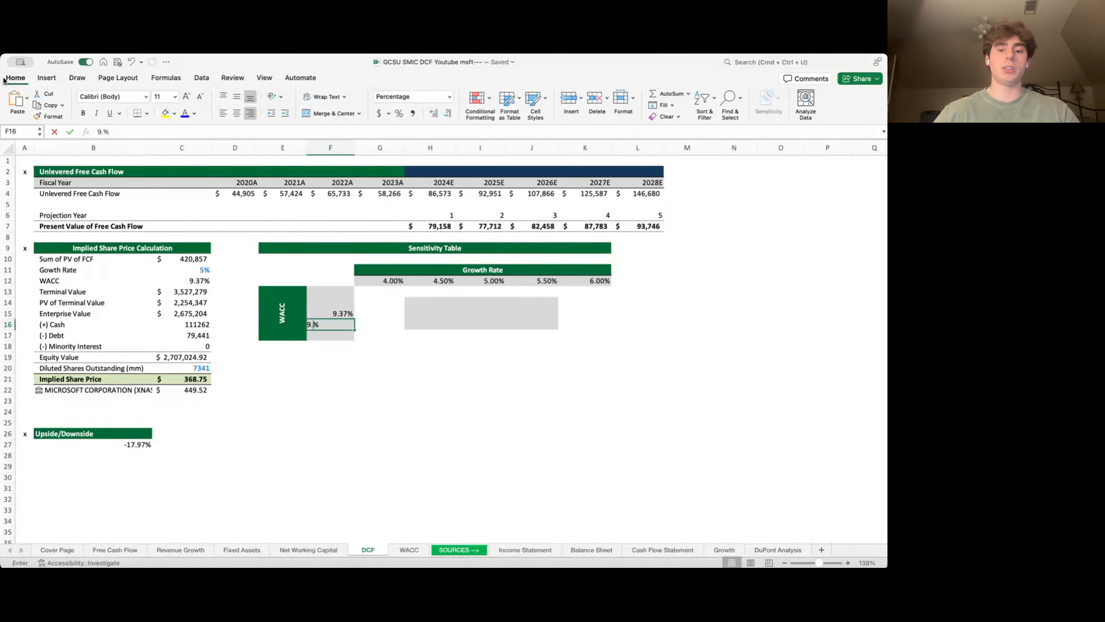
{"action": "key", "text": "Return"}
{"action": "type", "text": "10.37"}
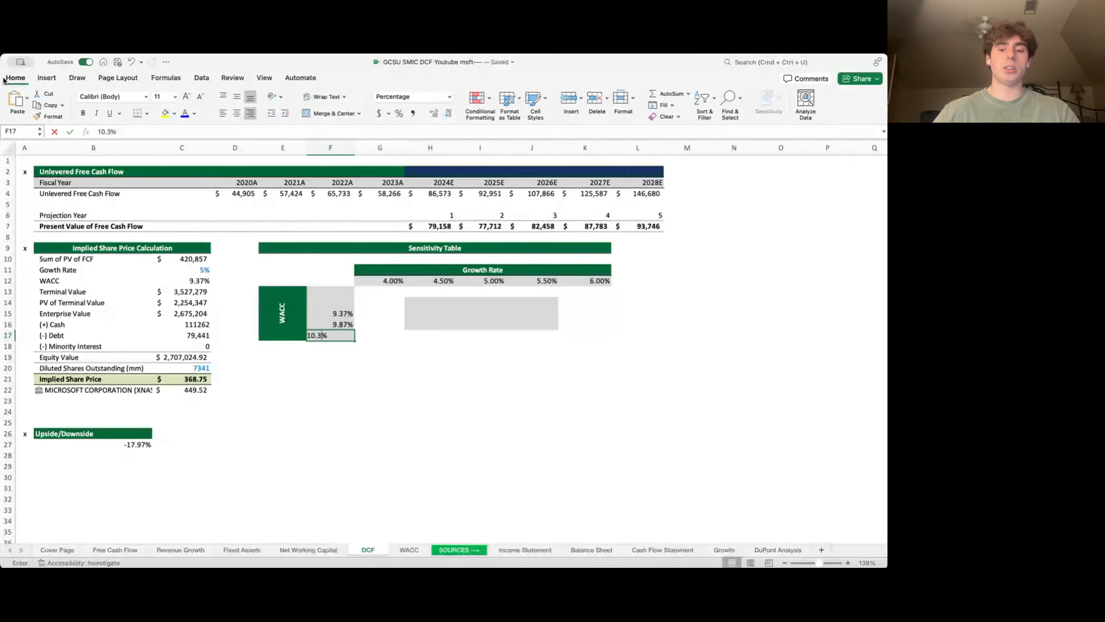
{"action": "key", "text": "Return"}
{"action": "key", "text": "Up"}
{"action": "key", "text": "Up"}
{"action": "key", "text": "Up"}
{"action": "key", "text": "Up"}
{"action": "type", "text": "8.8"}
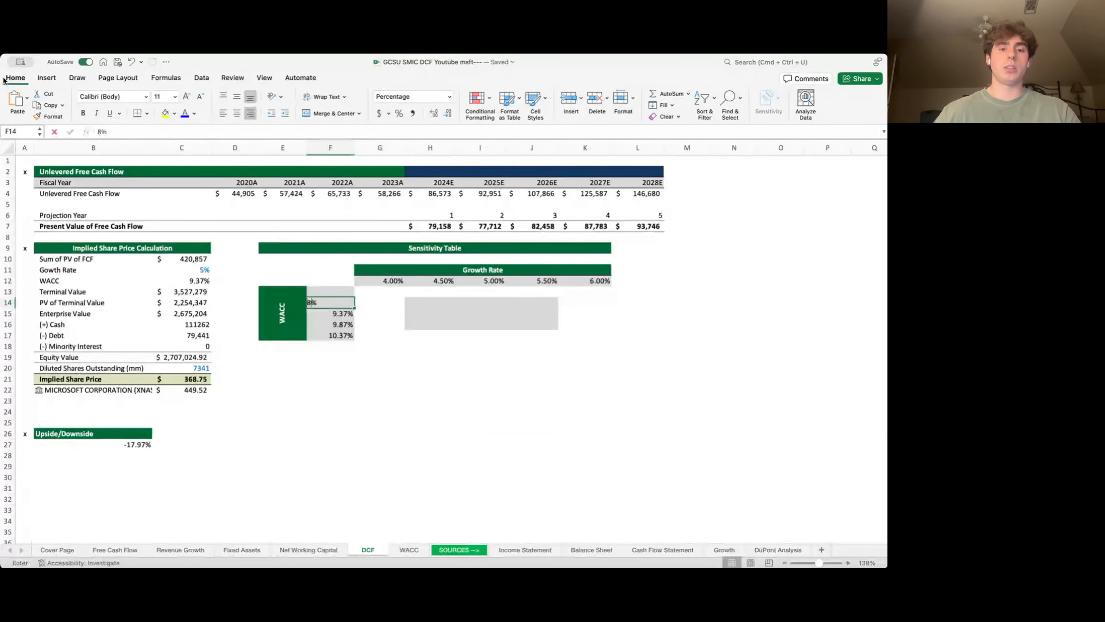
{"action": "type", "text": "7"}
{"action": "key", "text": "Up"}
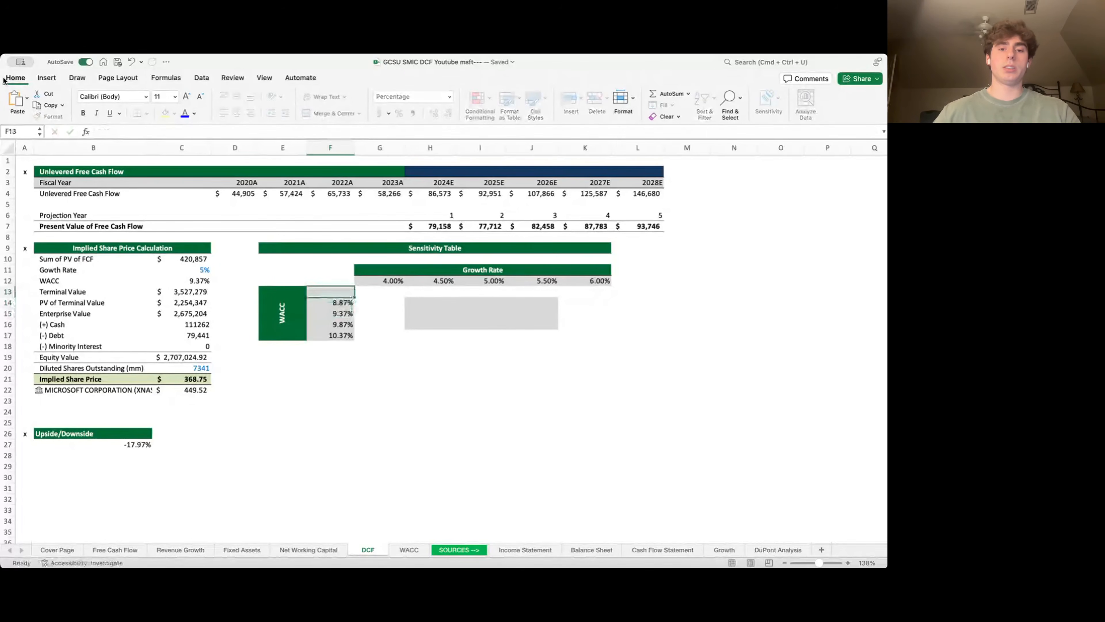
{"action": "type", "text": "9"}
{"action": "key", "text": "BackSpace"}
{"action": "type", "text": "8.37"}
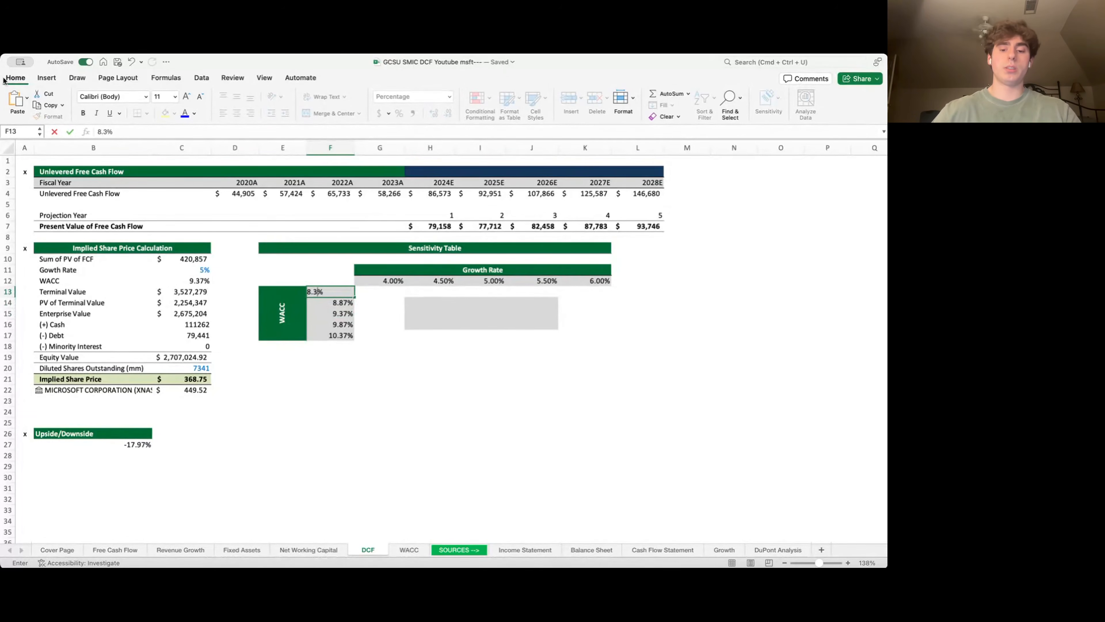
{"action": "key", "text": "Return"}
{"action": "key", "text": "Up"}
{"action": "key", "text": "Up"}
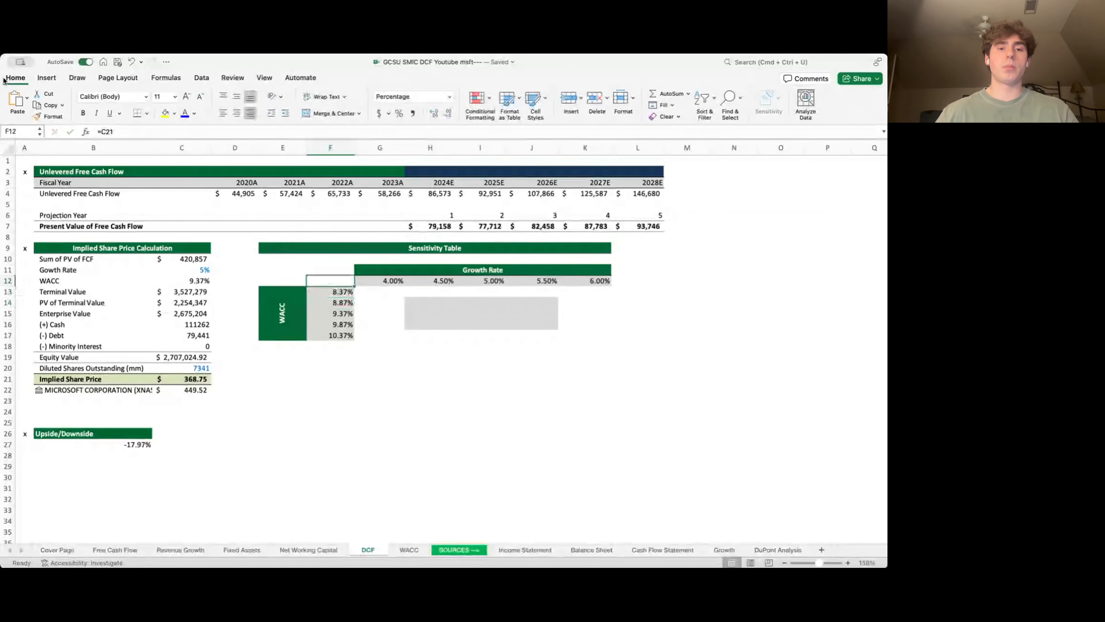
{"action": "key", "text": "shift+Right"}
{"action": "key", "text": "shift+Right"}
{"action": "key", "text": "shift+Right"}
{"action": "key", "text": "shift+Right"}
{"action": "key", "text": "shift+Right"}
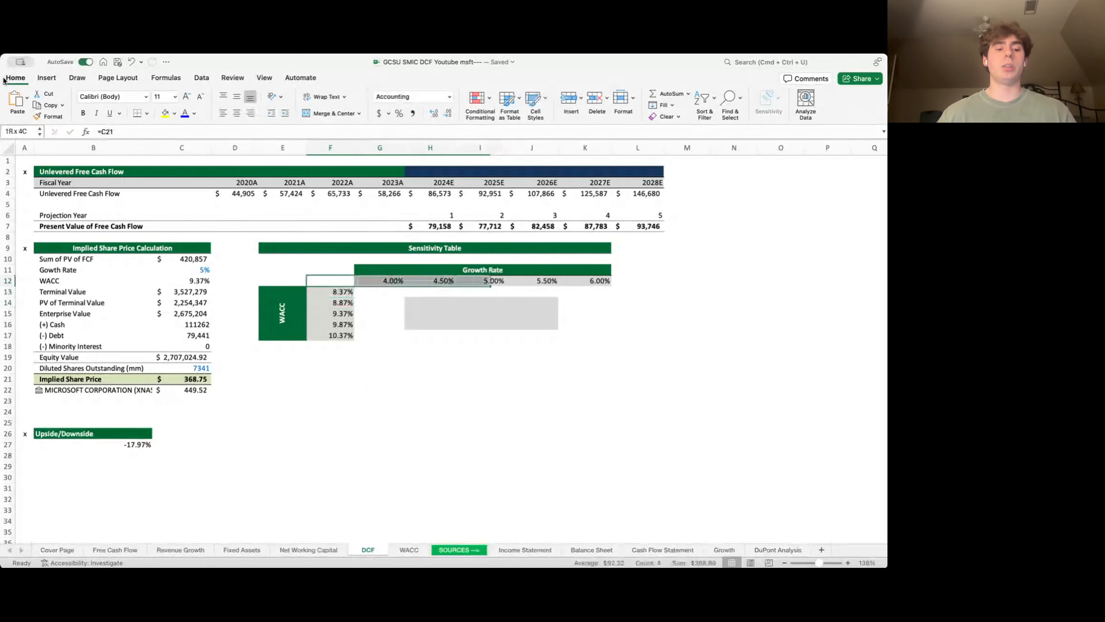
- Build a What-If data table on F12:K17 with row input C11 and column input C12
{"action": "key", "text": "shift+Down"}
{"action": "key", "text": "shift+Down"}
{"action": "key", "text": "shift+Down"}
{"action": "key", "text": "shift+Down"}
{"action": "key", "text": "shift+Down"}
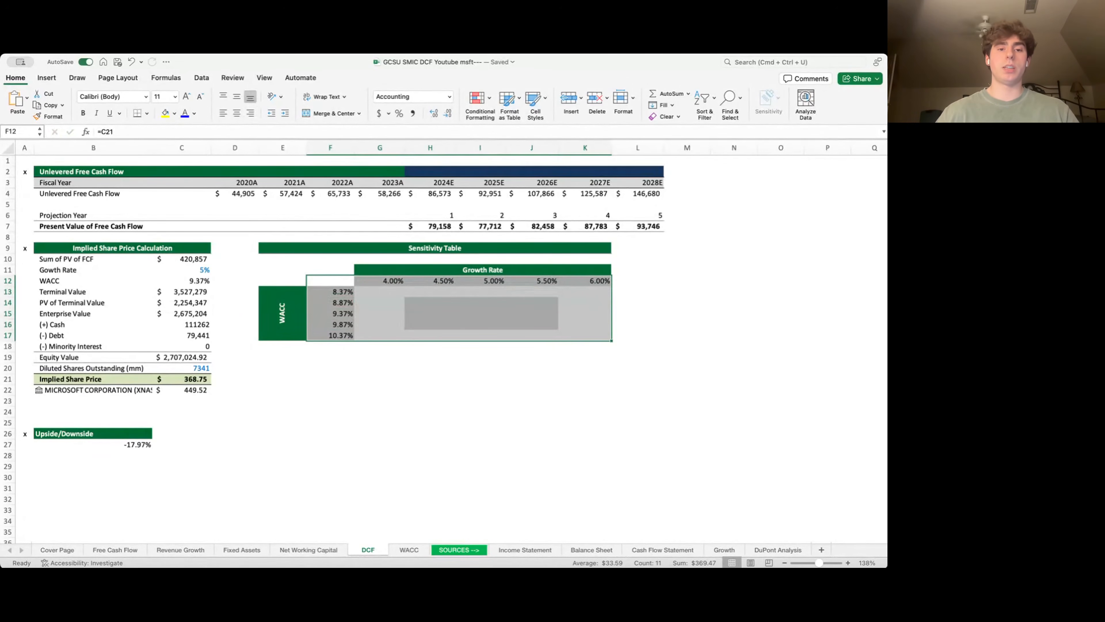
{"action": "left_click", "coordinate": [201, 77]}
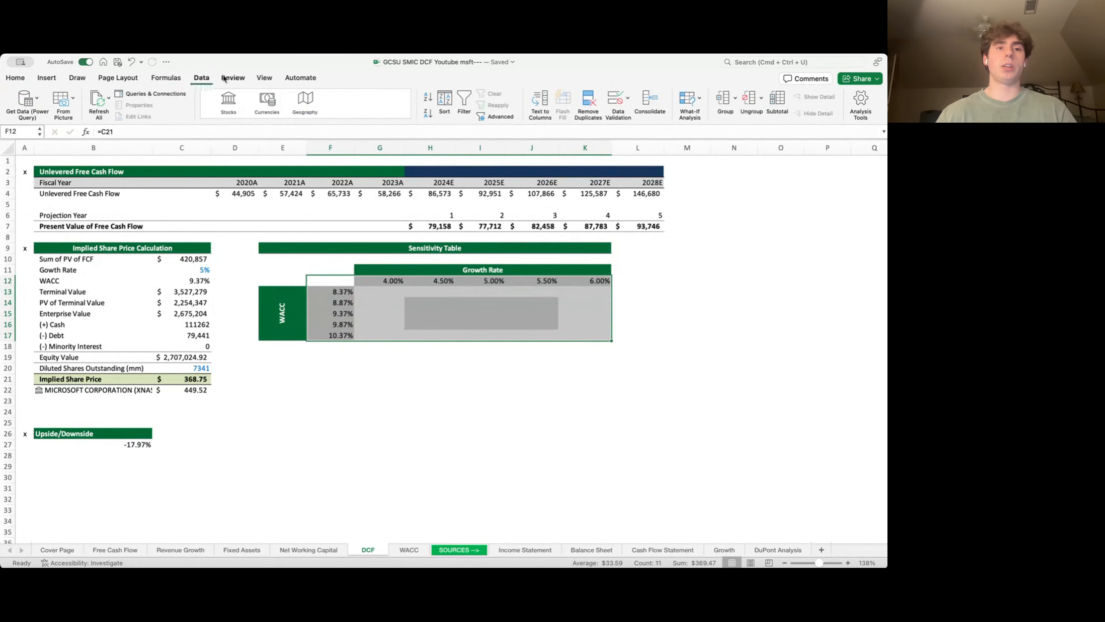
{"action": "left_click", "coordinate": [705, 139]}
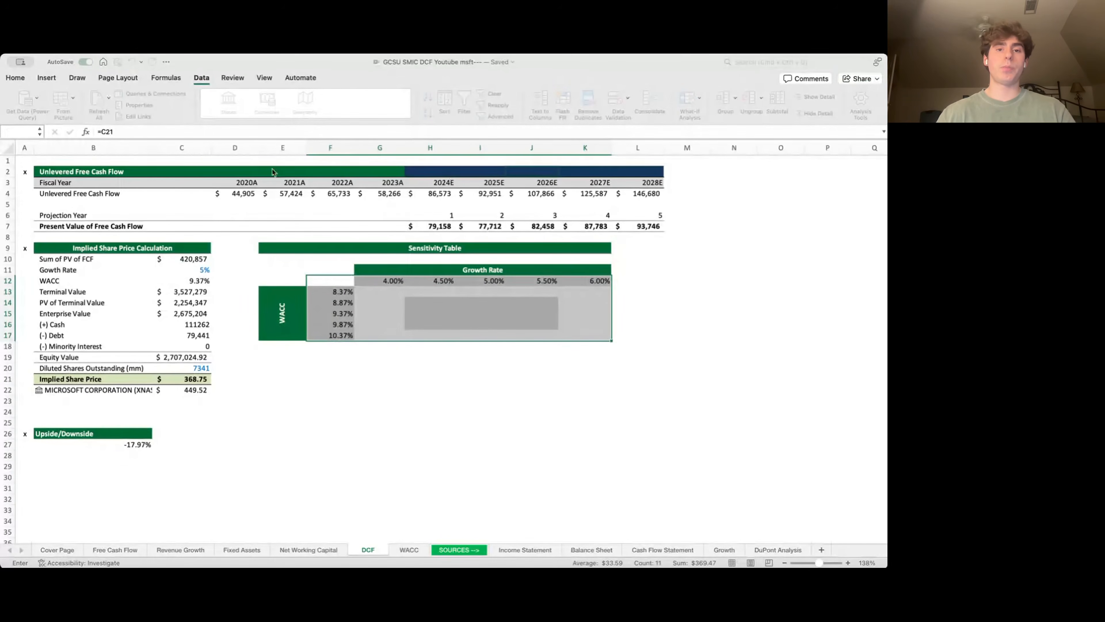
{"action": "left_click", "coordinate": [187, 262]}
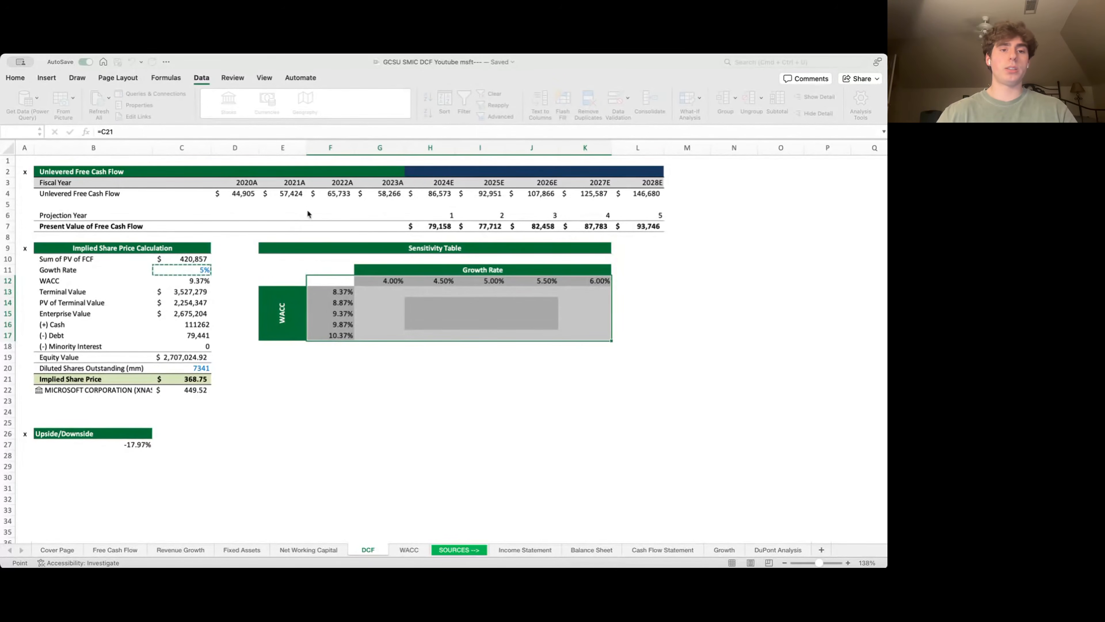
{"action": "left_click", "coordinate": [218, 273]}
{"action": "left_click", "coordinate": [206, 285]}
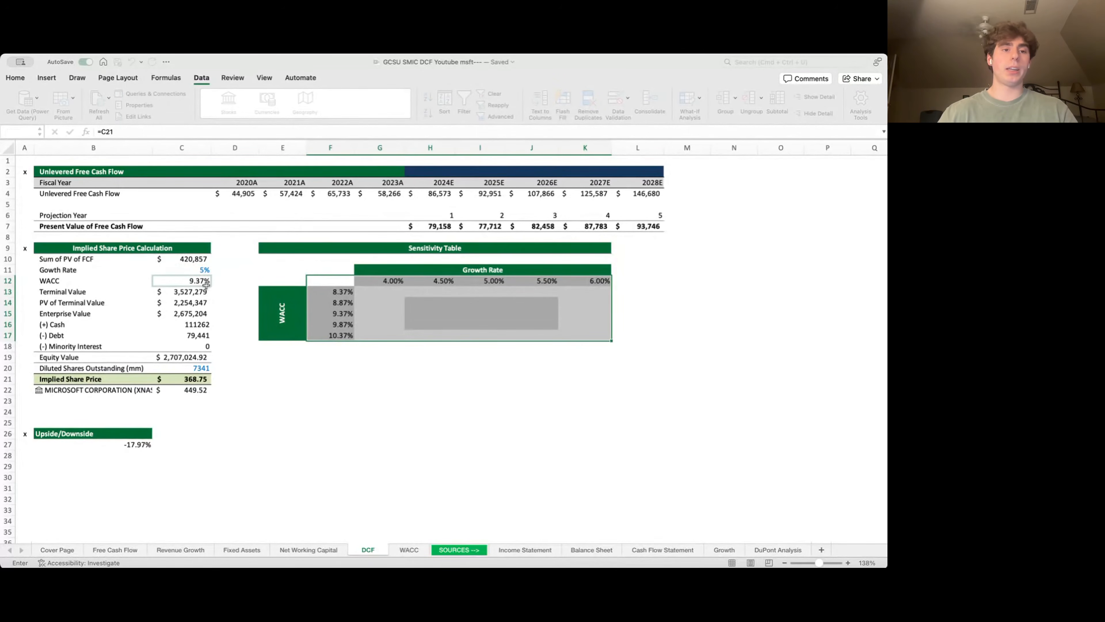
{"action": "left_click", "coordinate": [339, 238]}
- Review the implied prices, 259.26 to 661.22, against the share price calculation
{"action": "key", "text": "Down"}
{"action": "key", "text": "Down"}
{"action": "key", "text": "Right"}
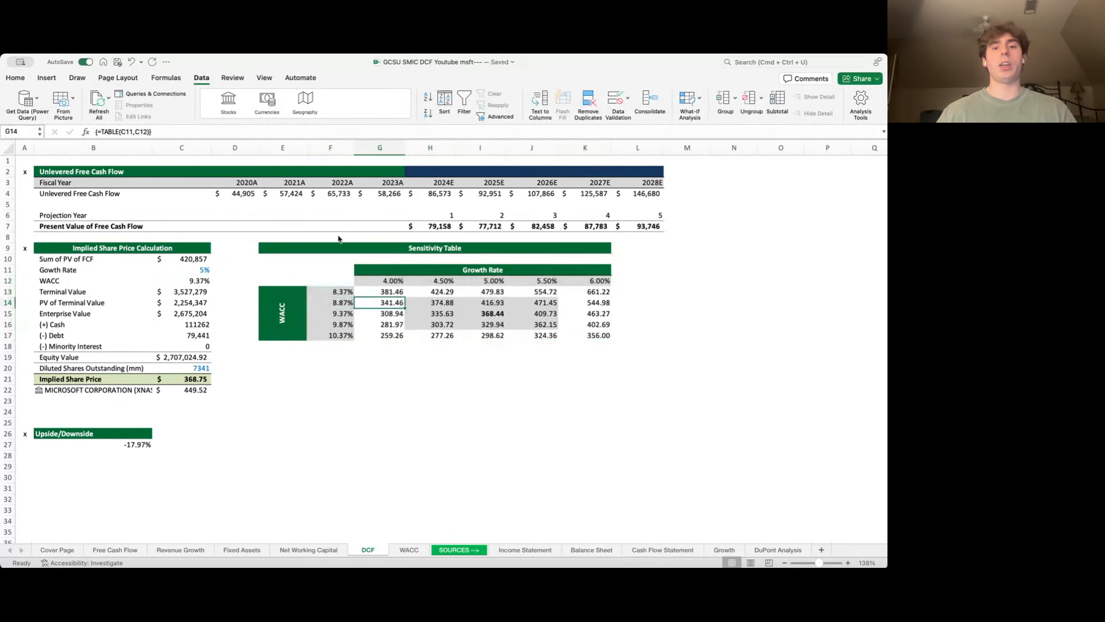
{"action": "key", "text": "Down"}
{"action": "key", "text": "Down"}
{"action": "key", "text": "Right"}
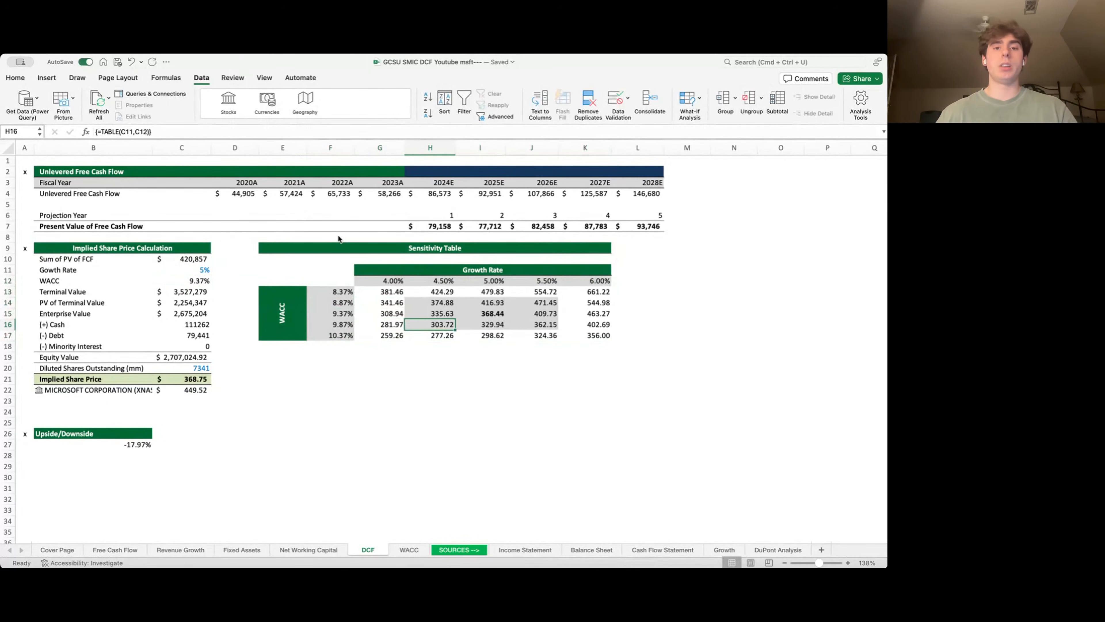
{"action": "key", "text": "Right"}
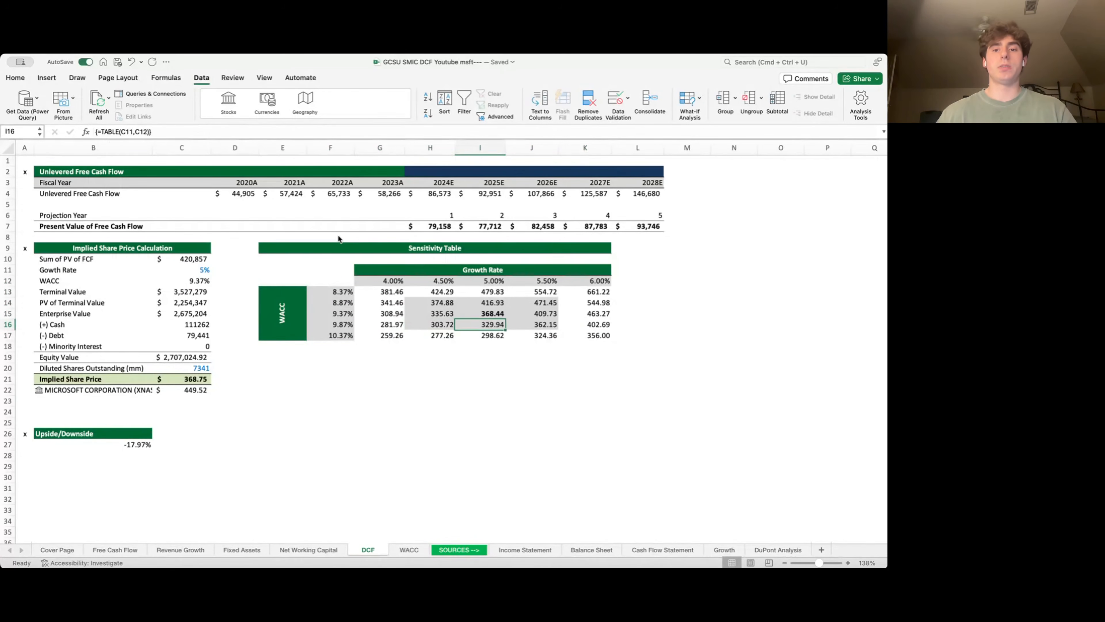
{"action": "key", "text": "Right"}
{"action": "key", "text": "Right"}
{"action": "key", "text": "Right"}
{"action": "key", "text": "Up"}
{"action": "key", "text": "Up"}
{"action": "key", "text": "Left"}
{"action": "key", "text": "Up"}
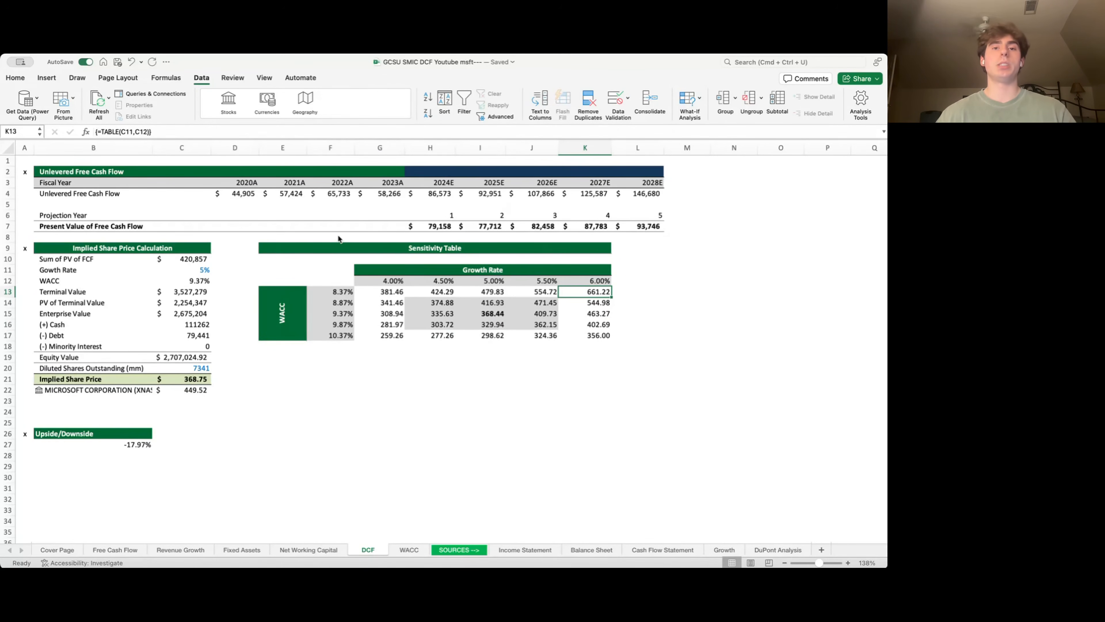
{"action": "key", "text": "super+Left"}
{"action": "key", "text": "super+Left"}
{"action": "key", "text": "Down"}
{"action": "key", "text": "Down"}
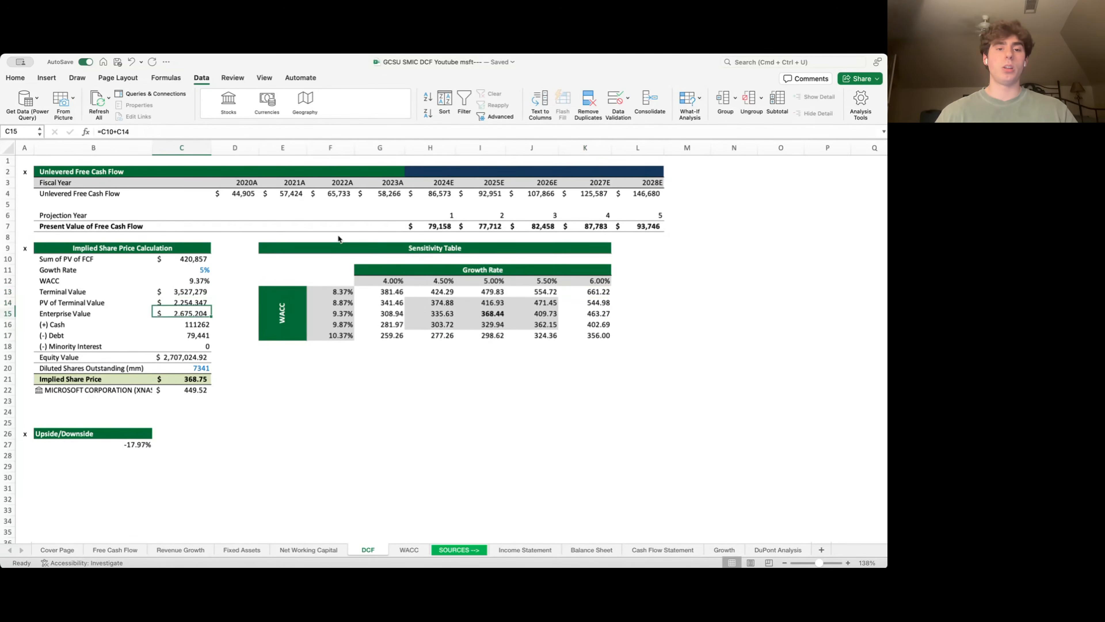
{"action": "key", "text": "super+Down"}
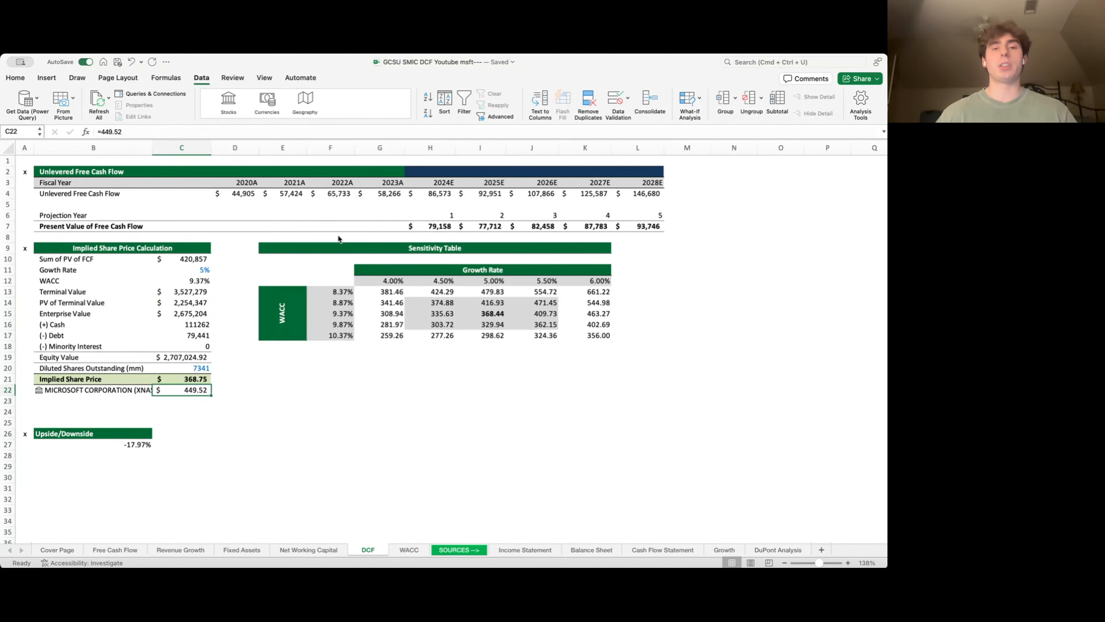